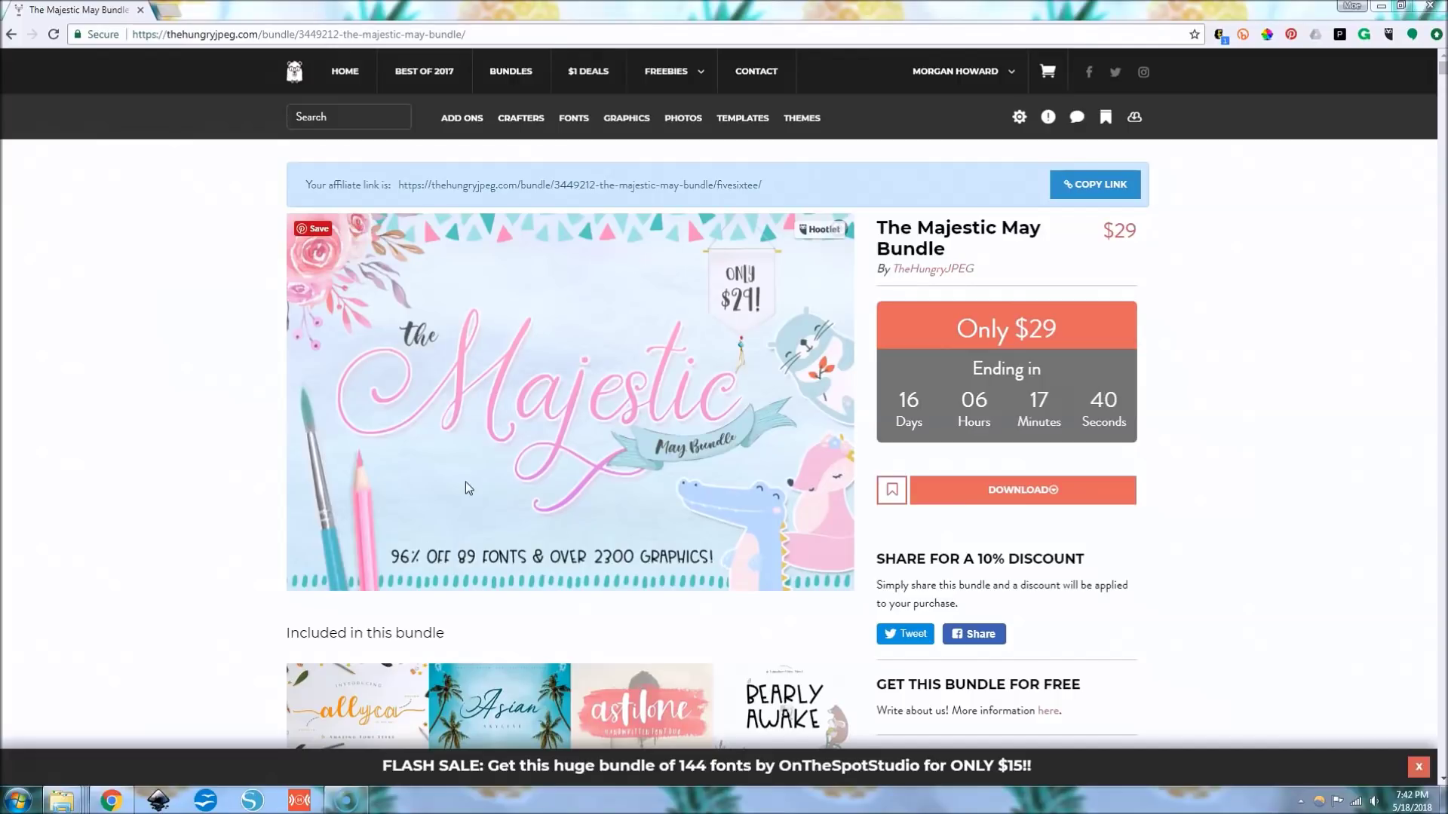
Look through the fonts and graphics included in The Majestic May Bundle on its product page
click(311, 568)
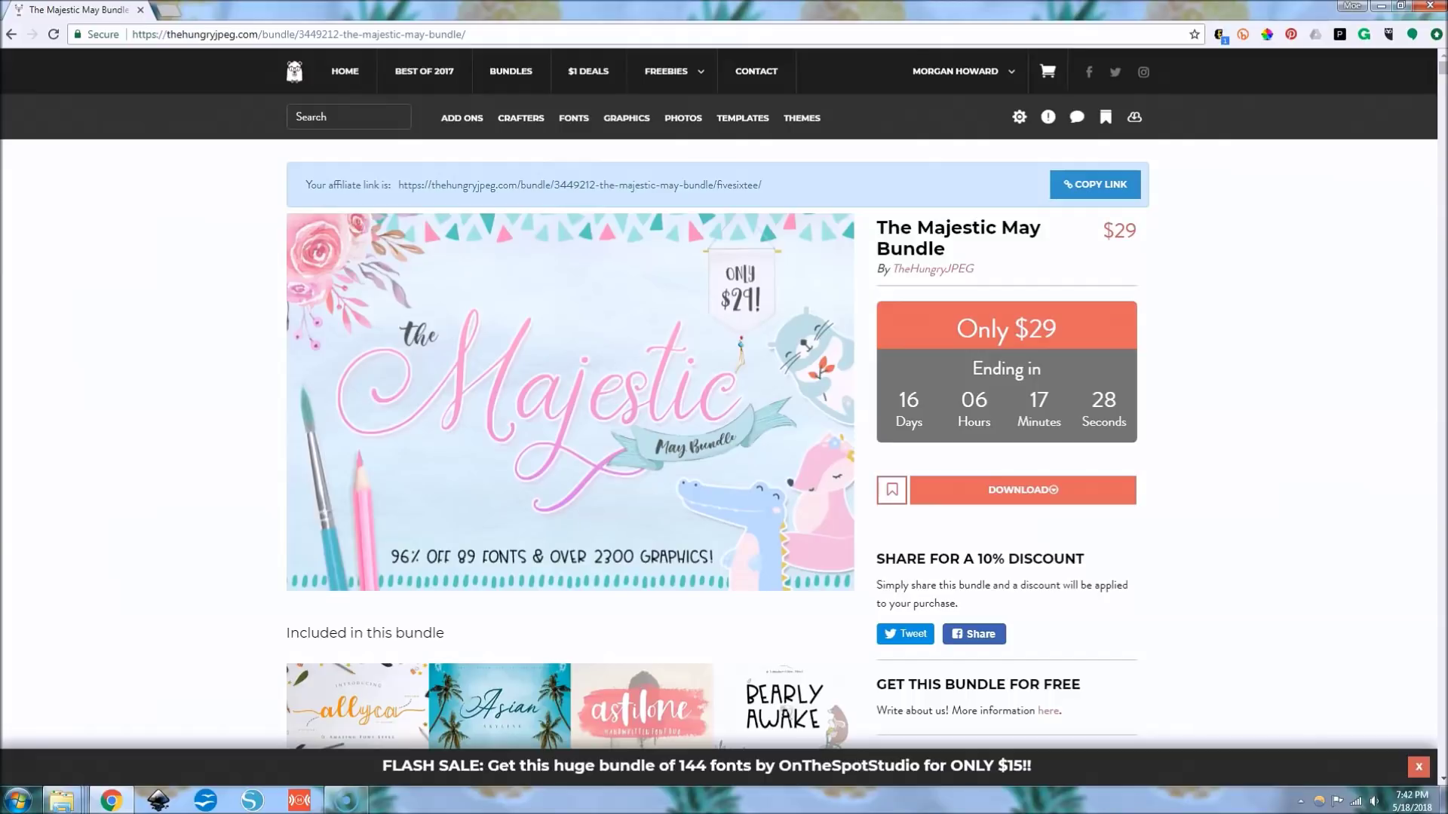
scroll(299, 576, down, 10)
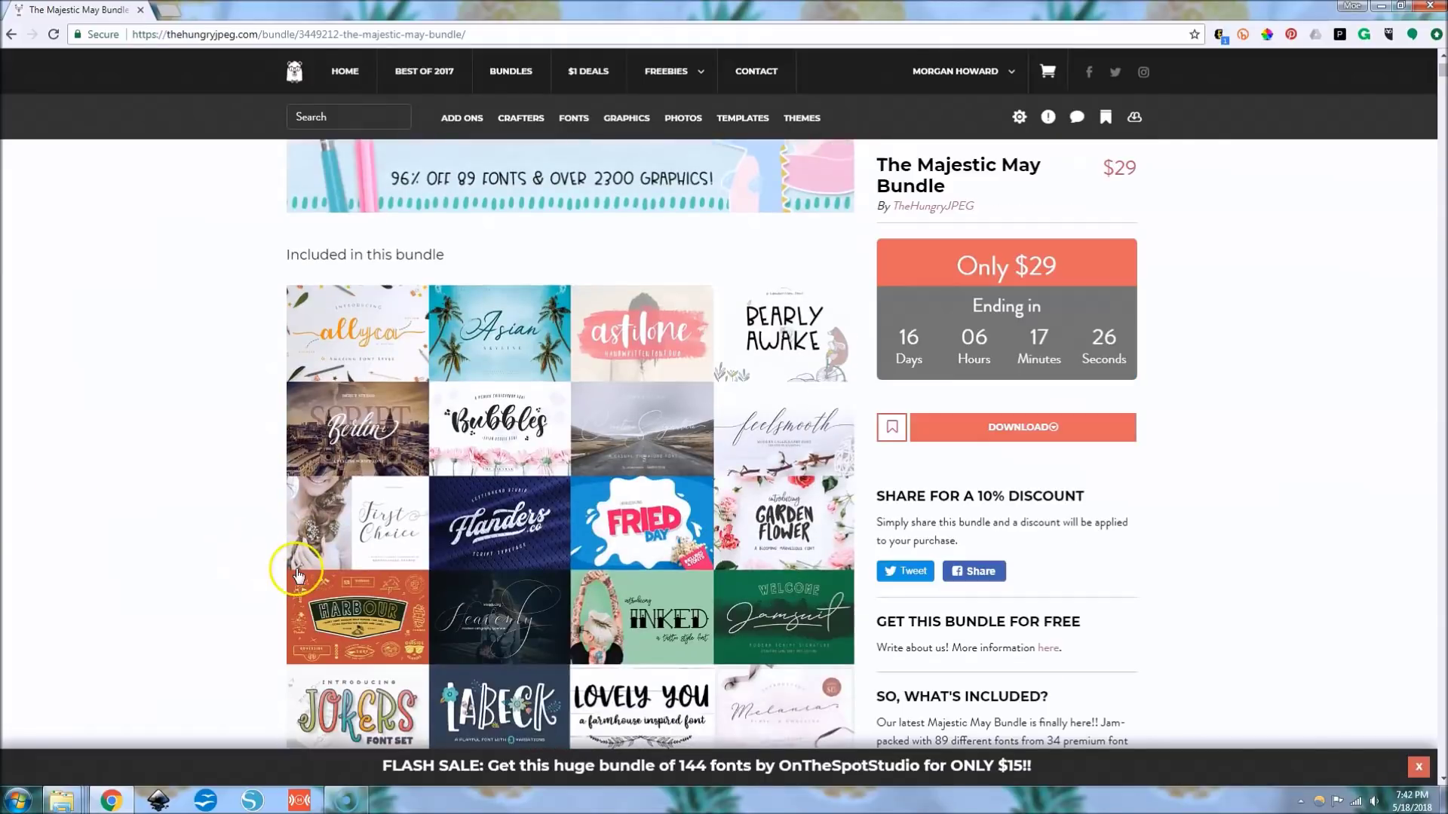
scroll(299, 576, down, 5)
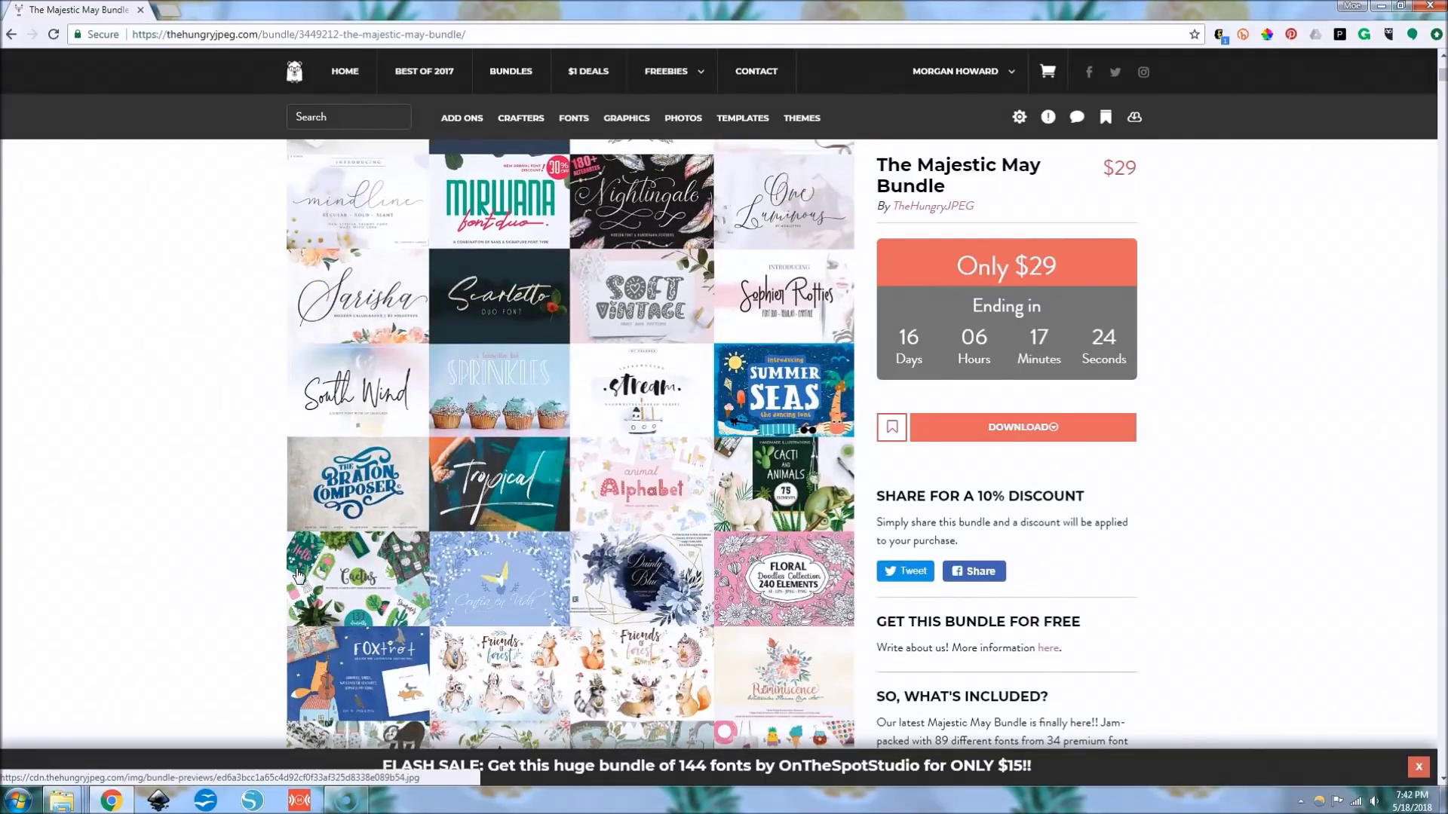
scroll(298, 576, up, 15)
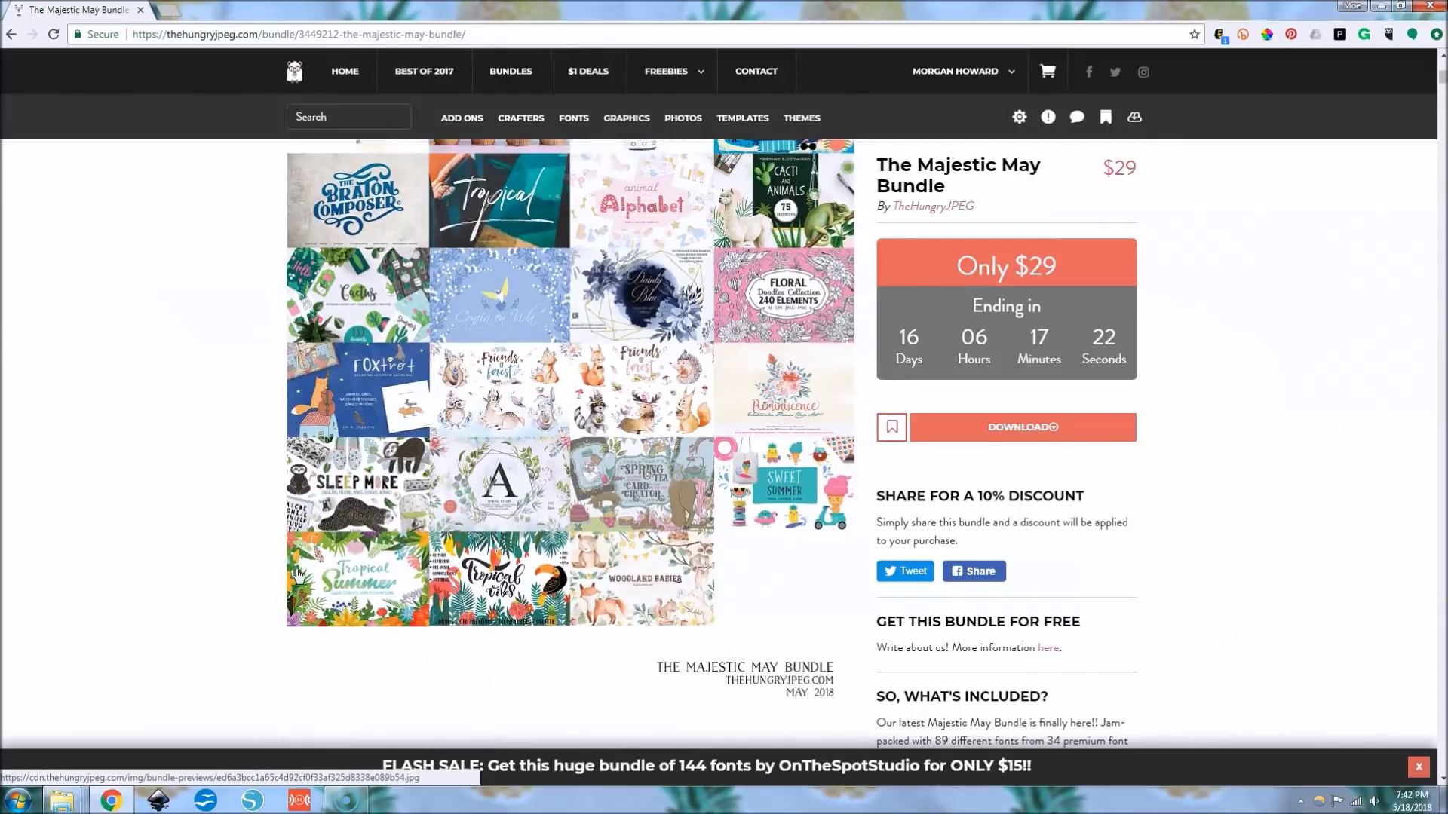
scroll(298, 576, up, 3)
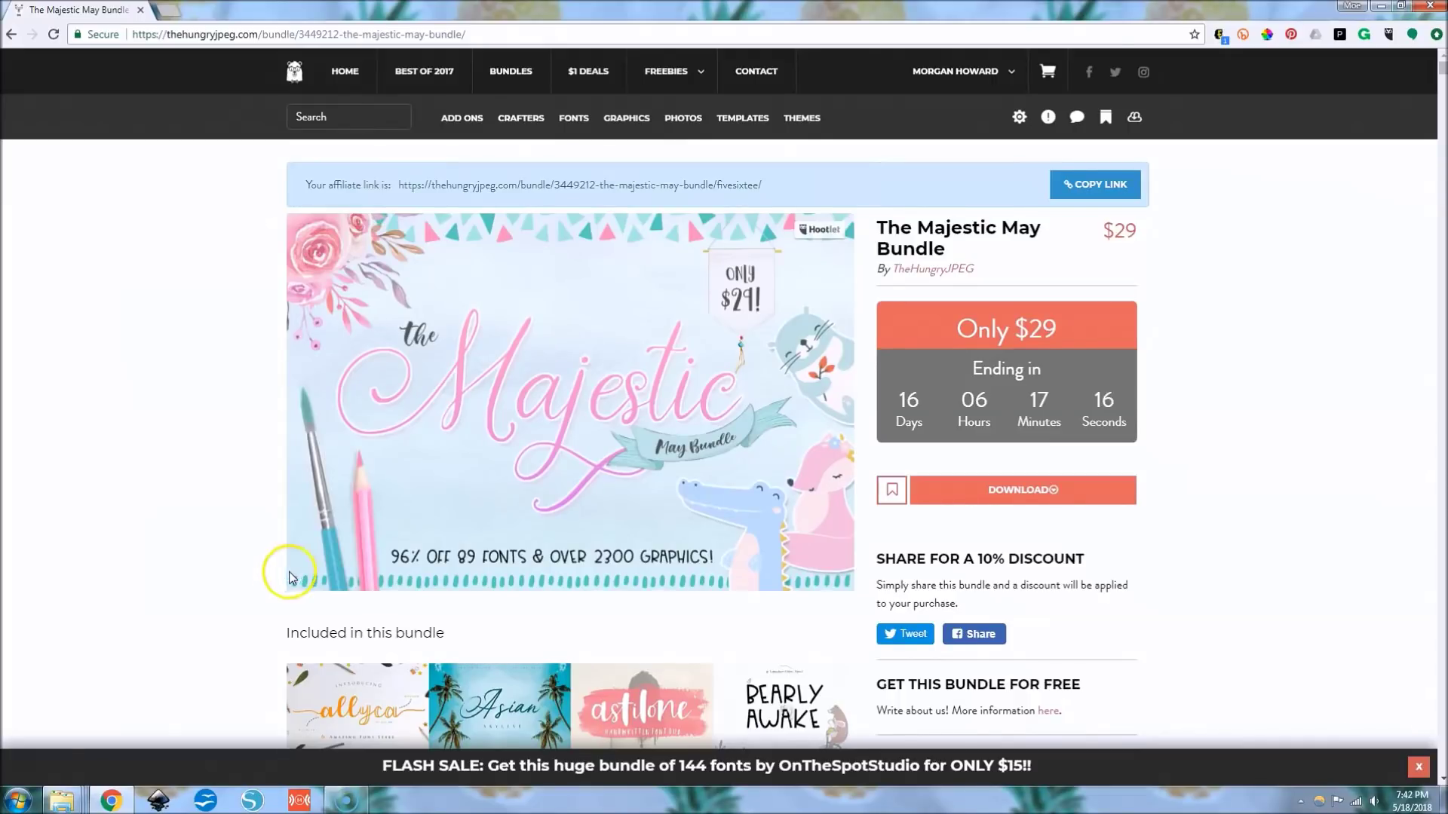
scroll(288, 571, down, 7)
scroll(284, 577, down, 10)
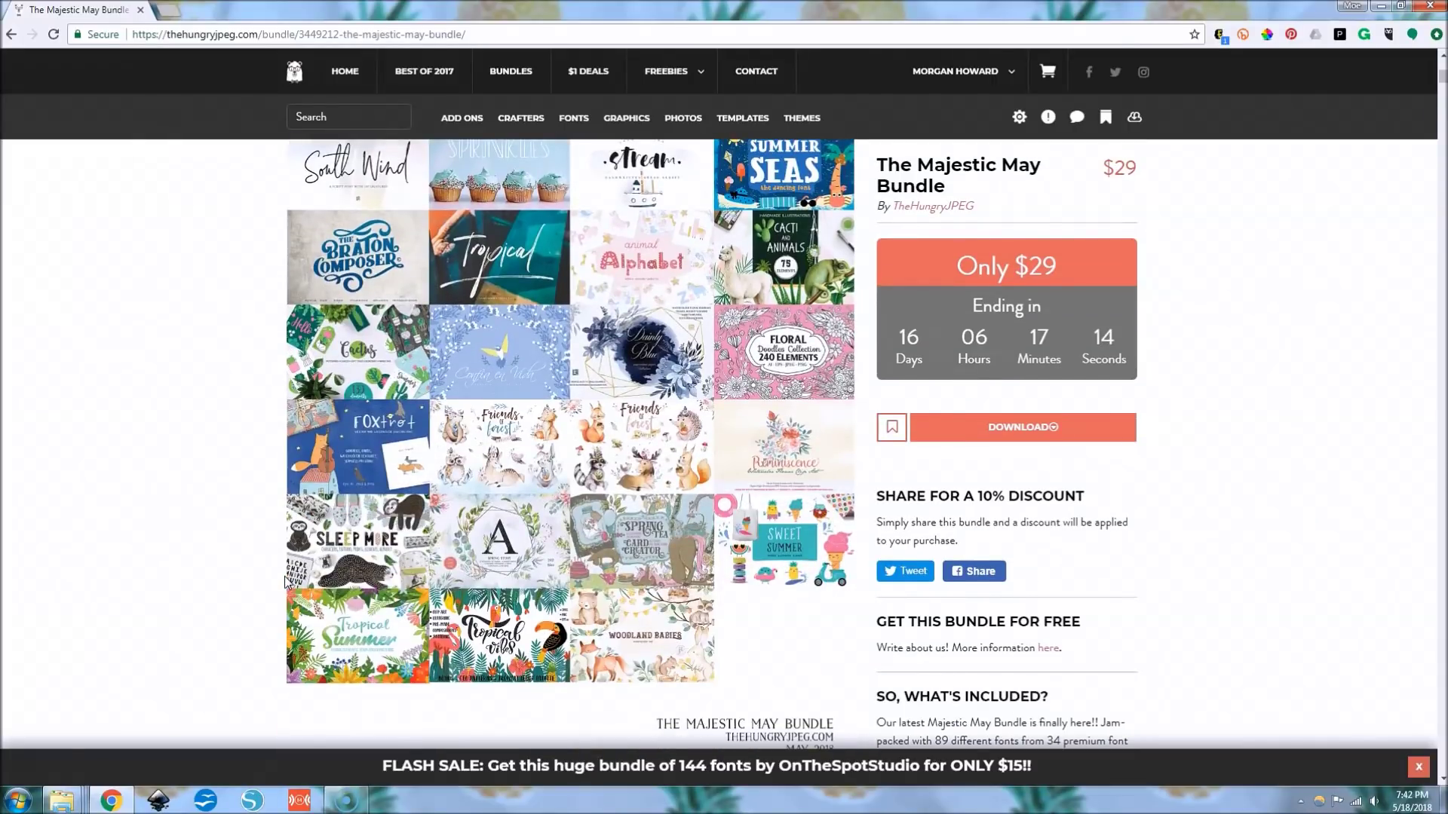
click(298, 320)
scroll(982, 450, up, 6)
scroll(982, 451, up, 10)
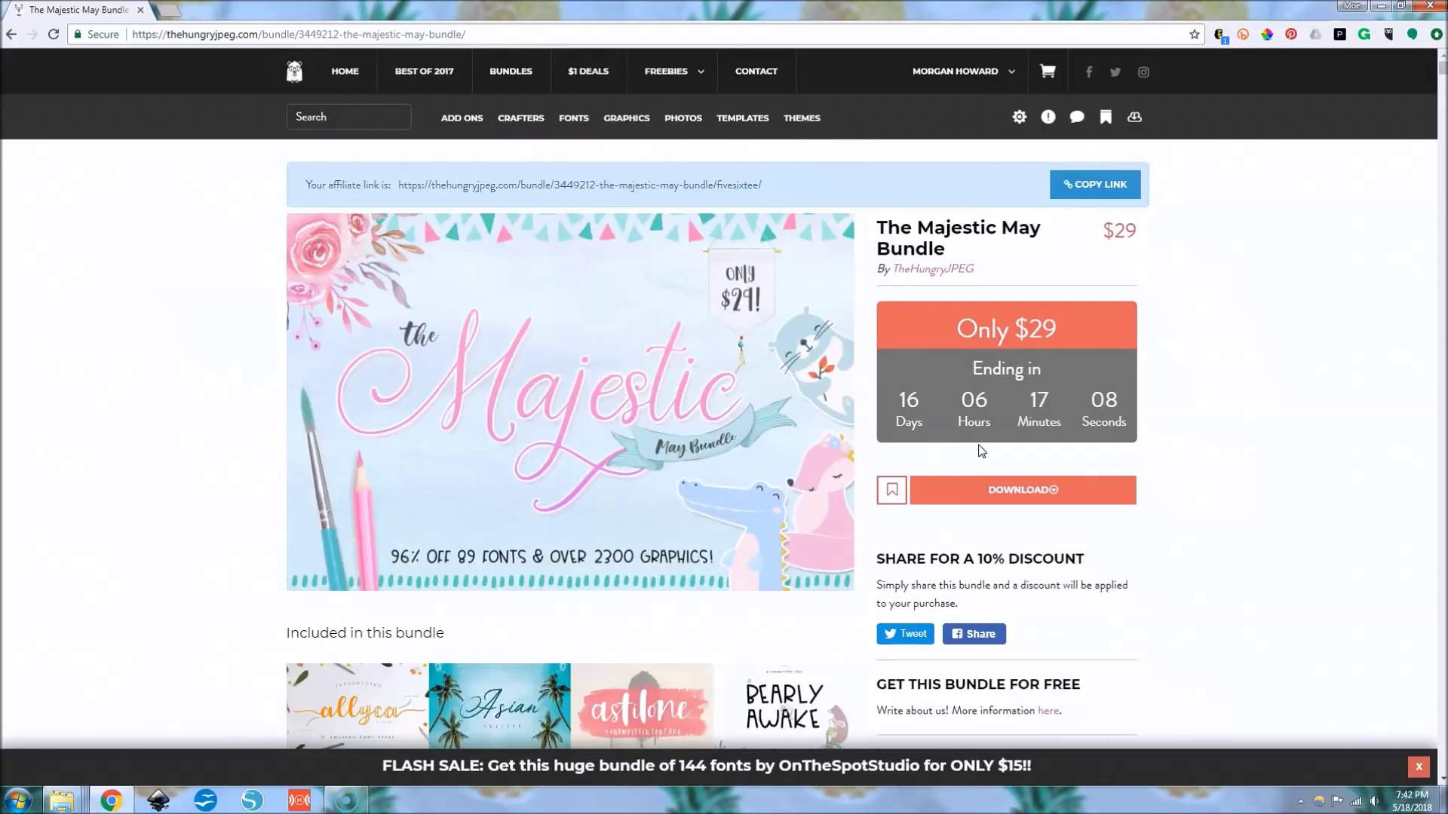
scroll(626, 549, down, 12)
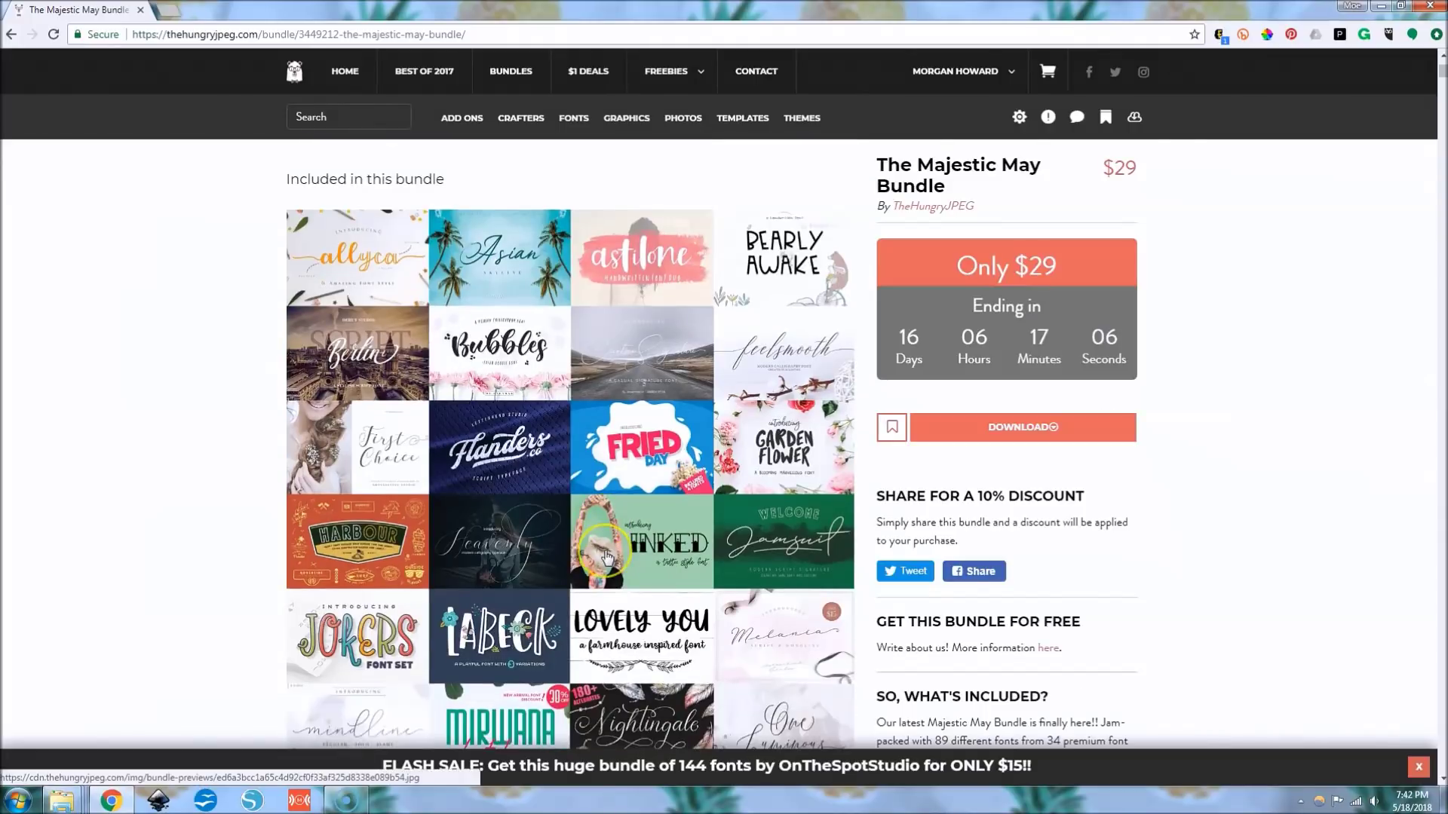
scroll(607, 558, up, 5)
scroll(607, 558, up, 7)
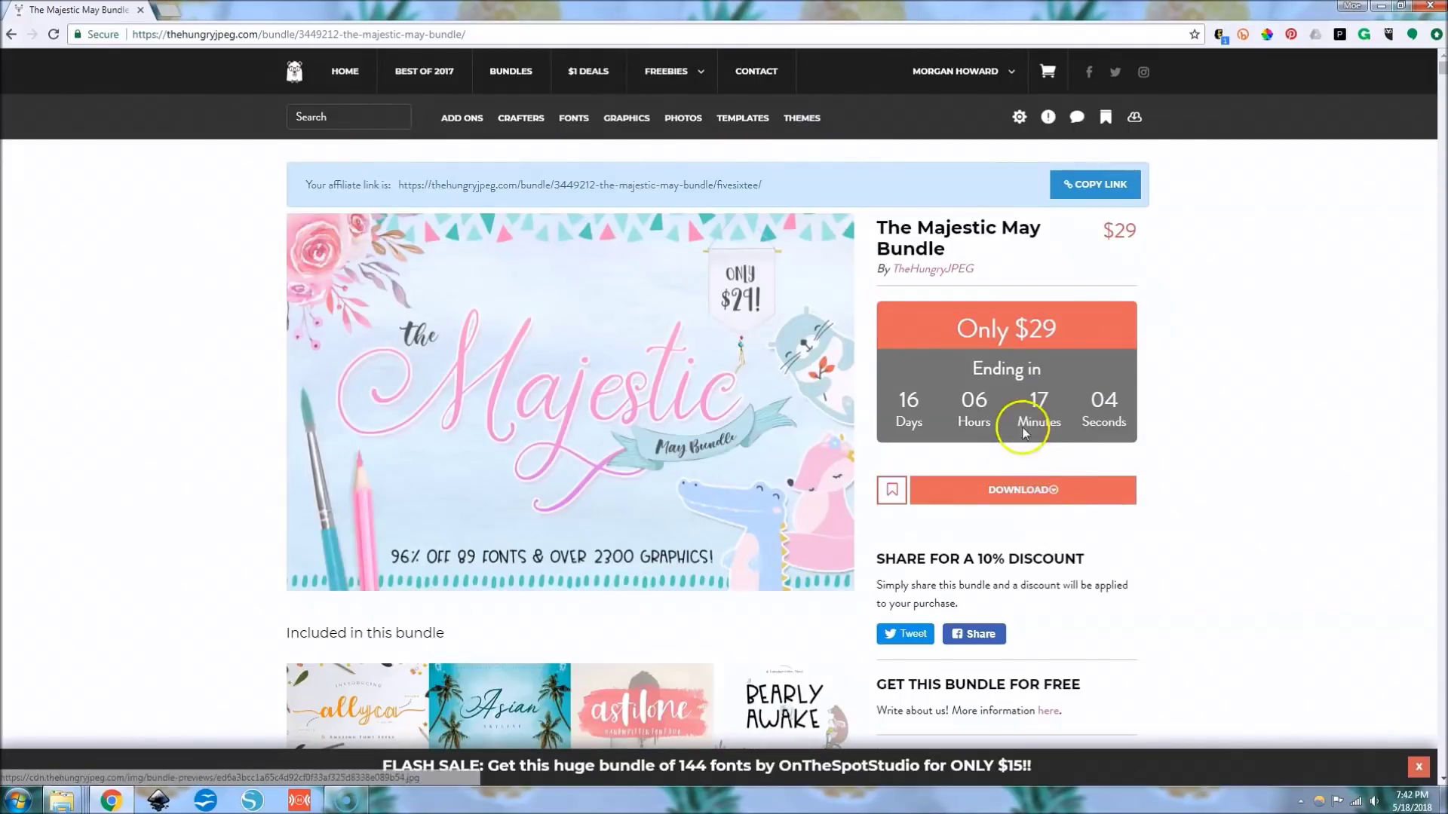
Show the list of download parts for The Majestic May Bundle
click(1047, 492)
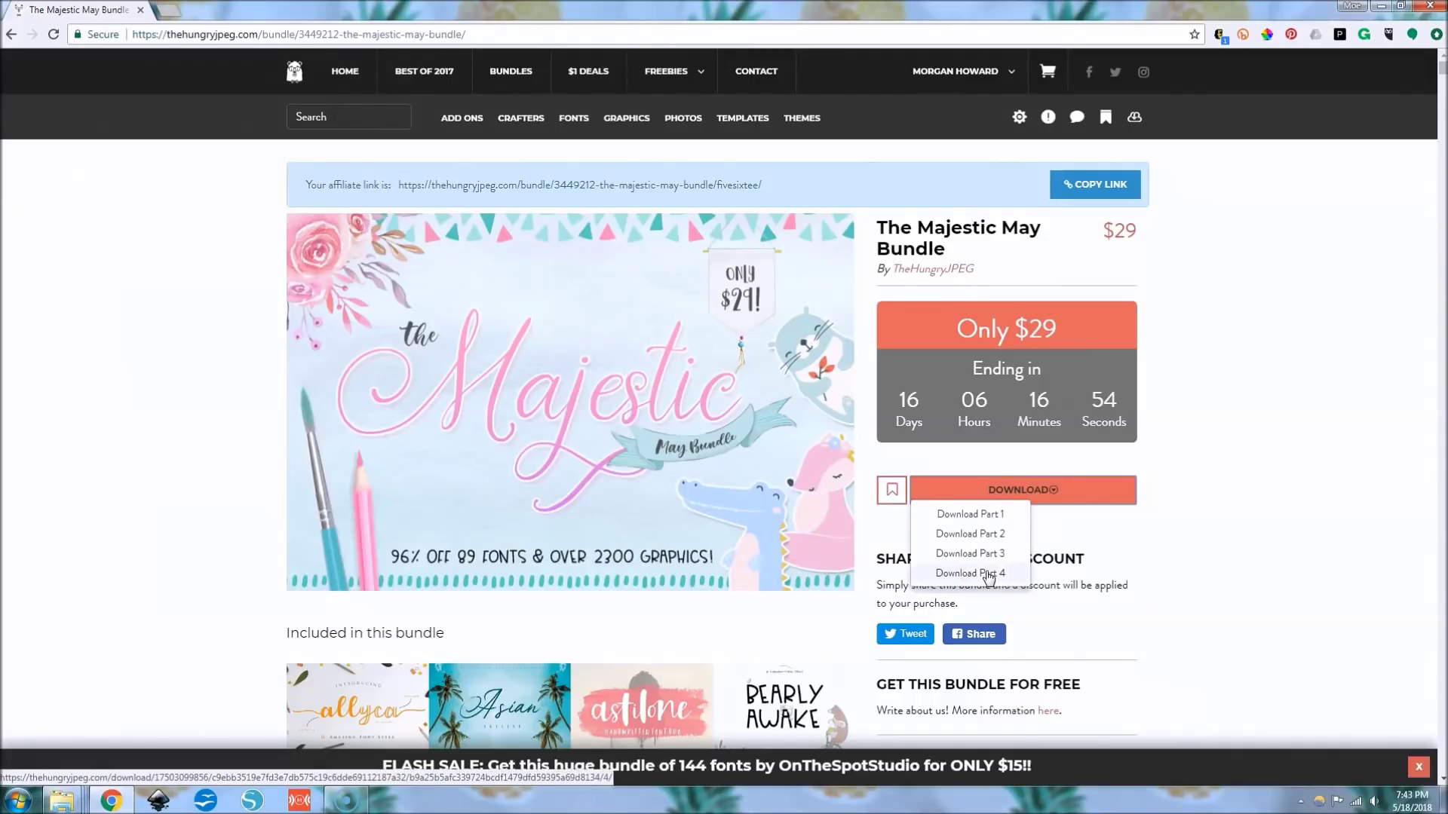
scroll(727, 591, down, 1)
click(768, 698)
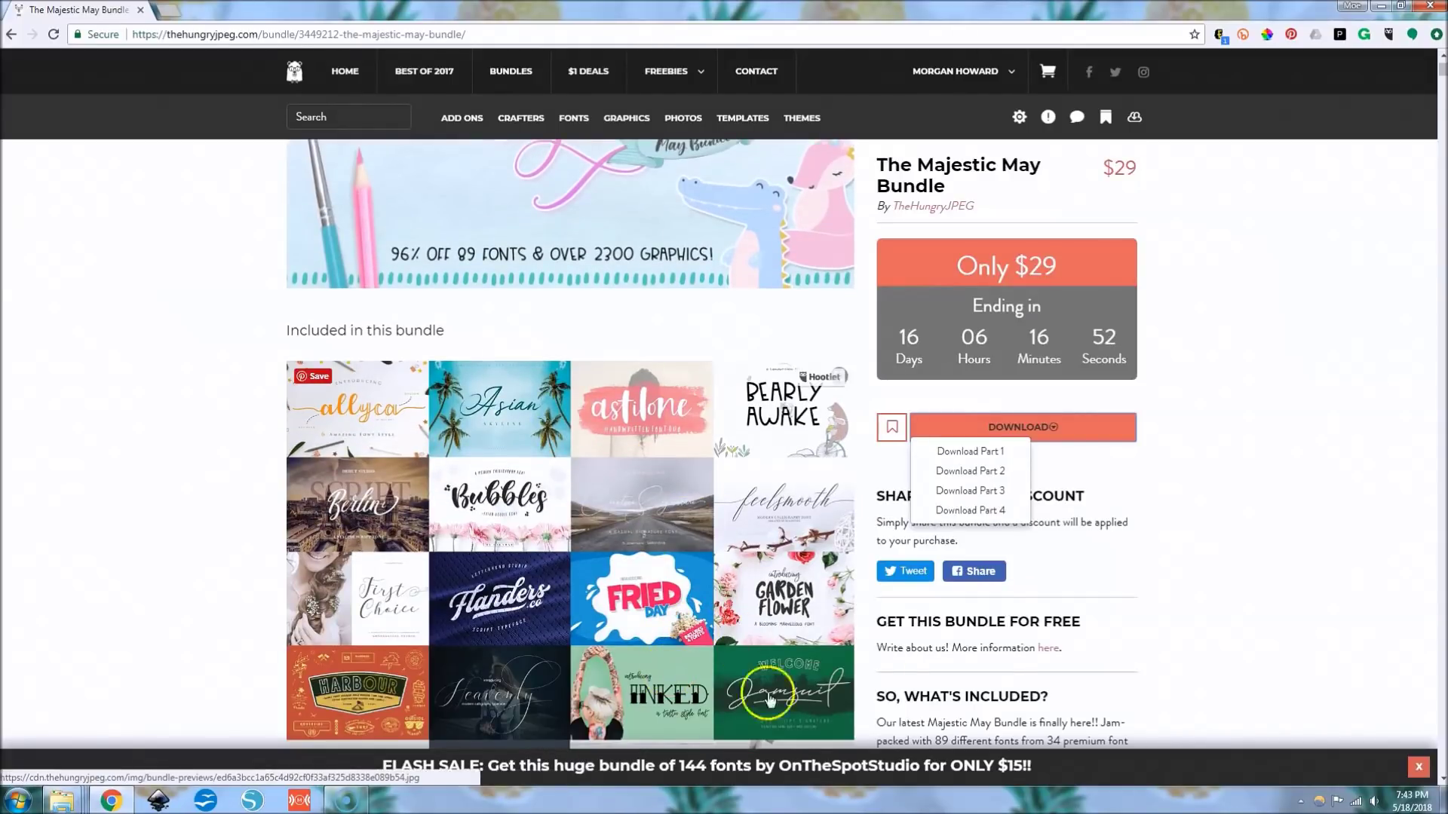
click(956, 530)
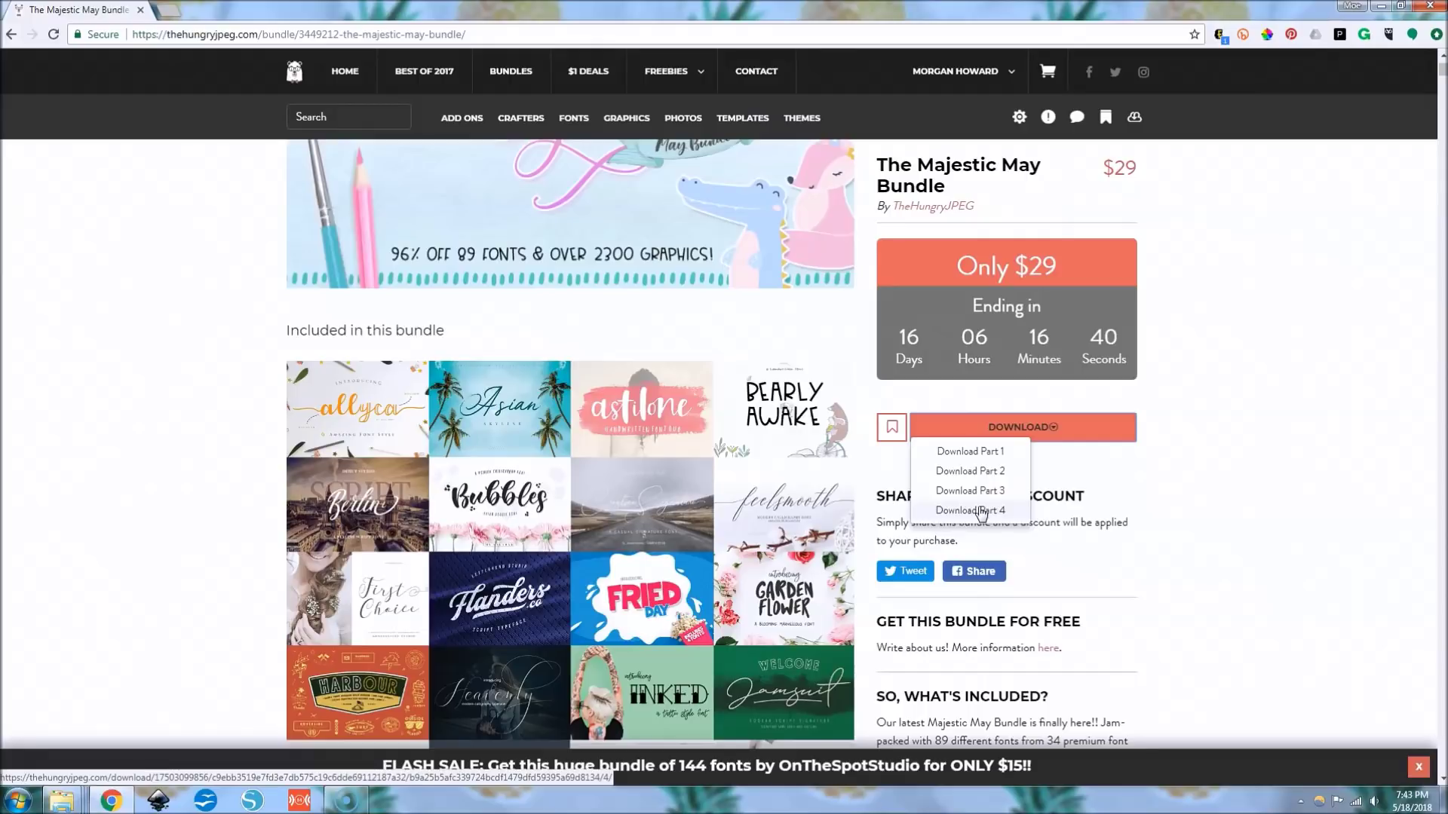
Switch to the File Explorer window on Downloads and open The Majestic May Bundle - Part 1 of 4 folder inside majestic_may_part_1
mouse_move(62, 798)
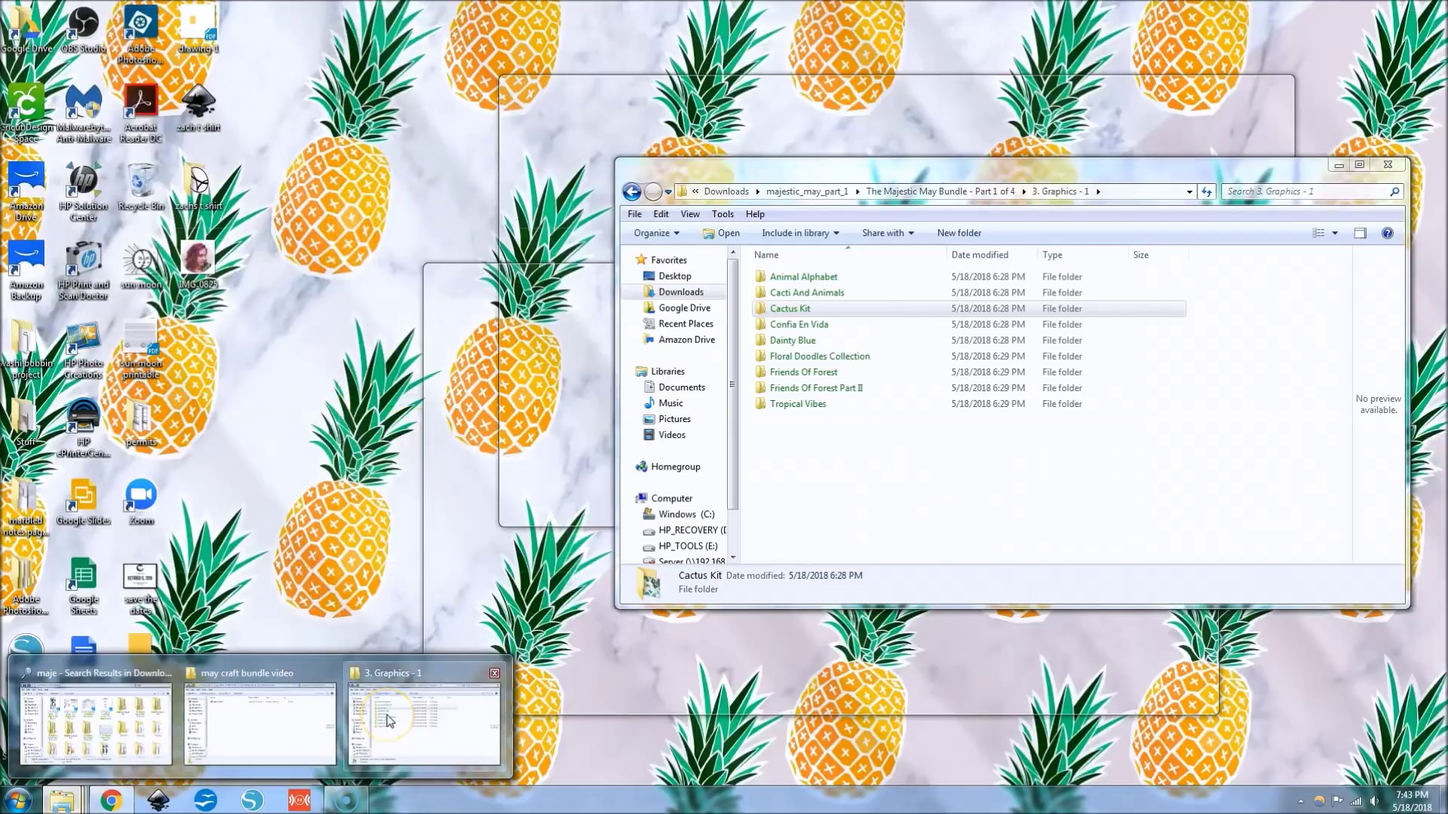
click(424, 723)
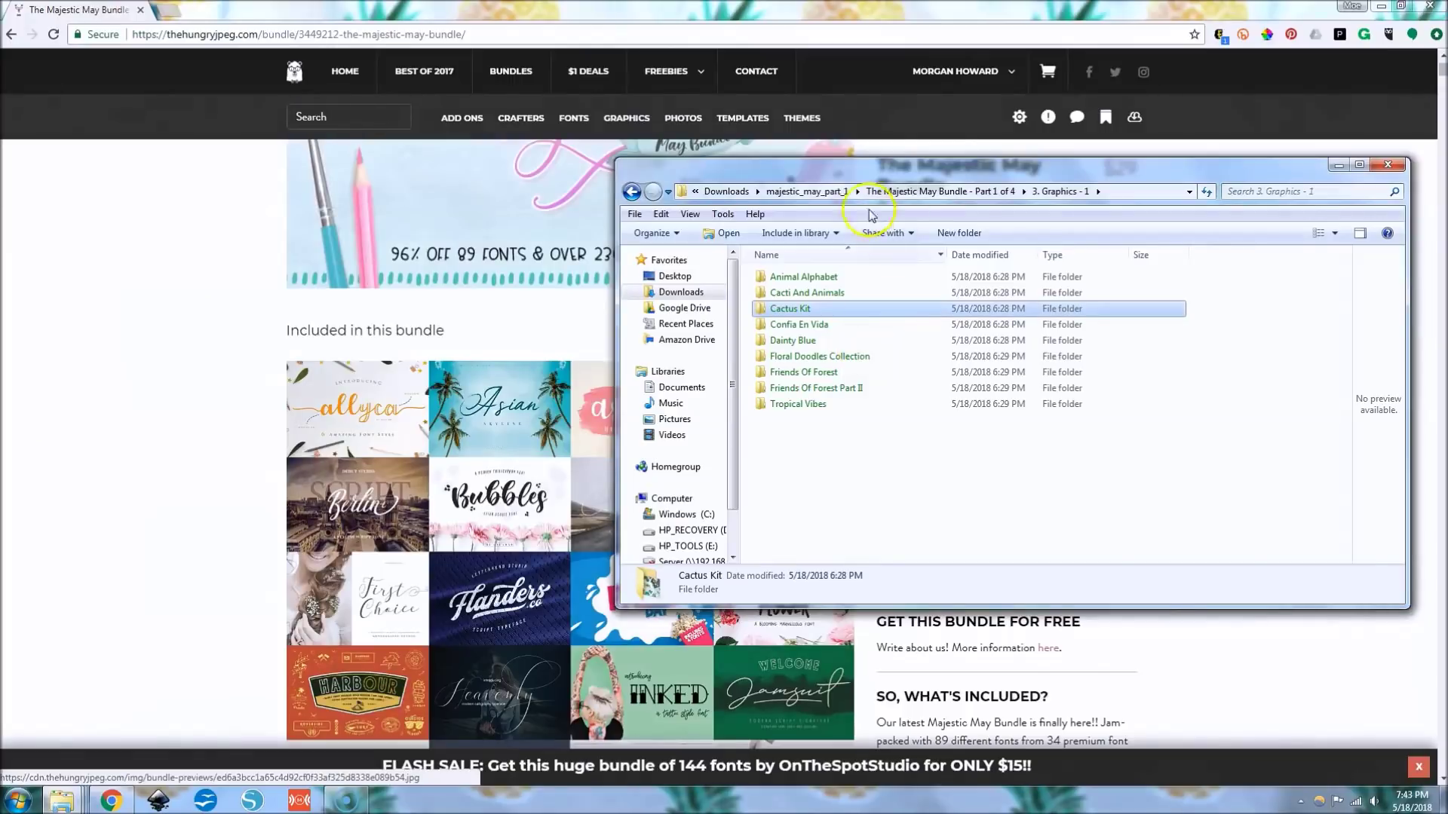
click(811, 195)
click(797, 191)
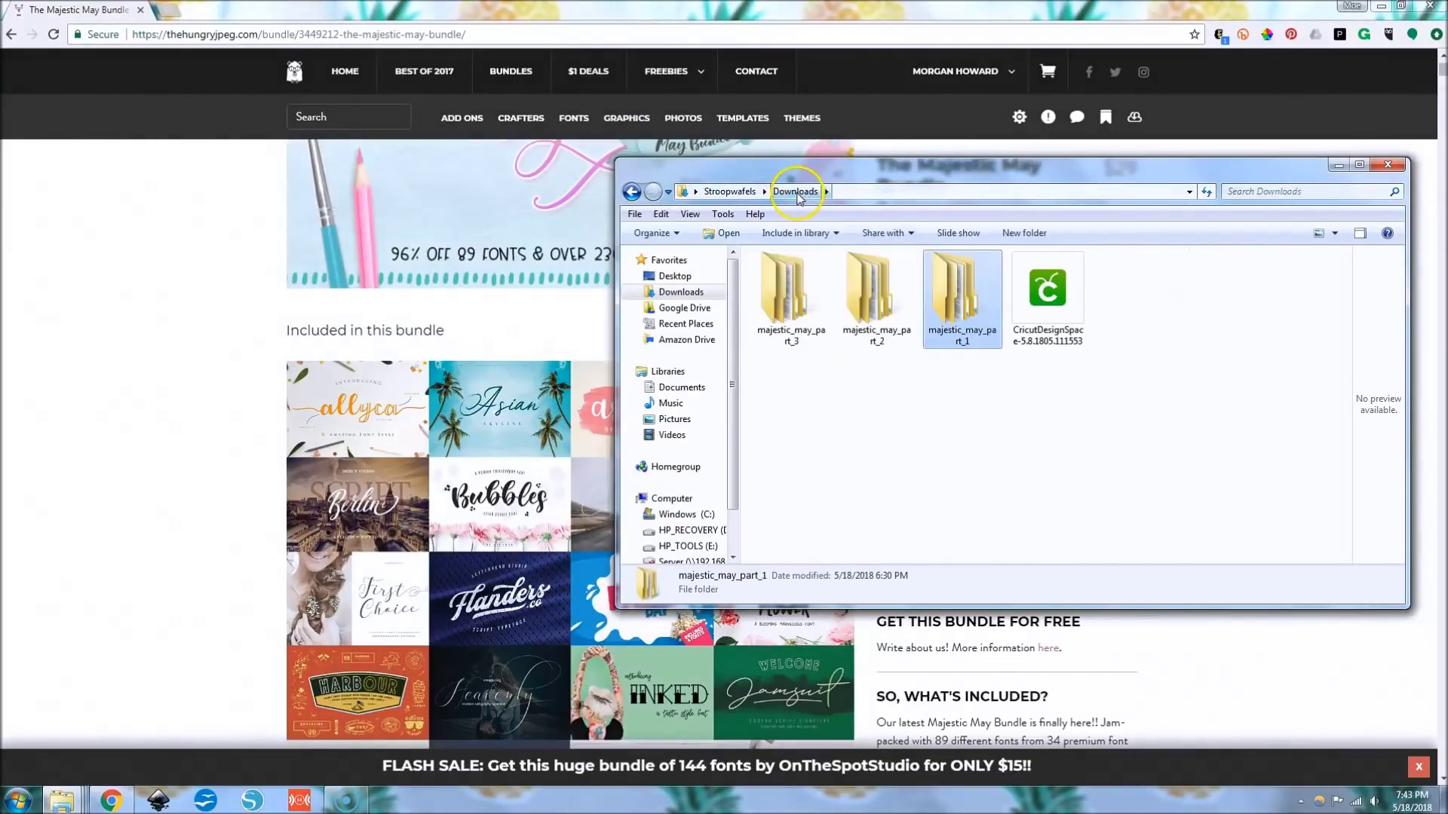
click(878, 302)
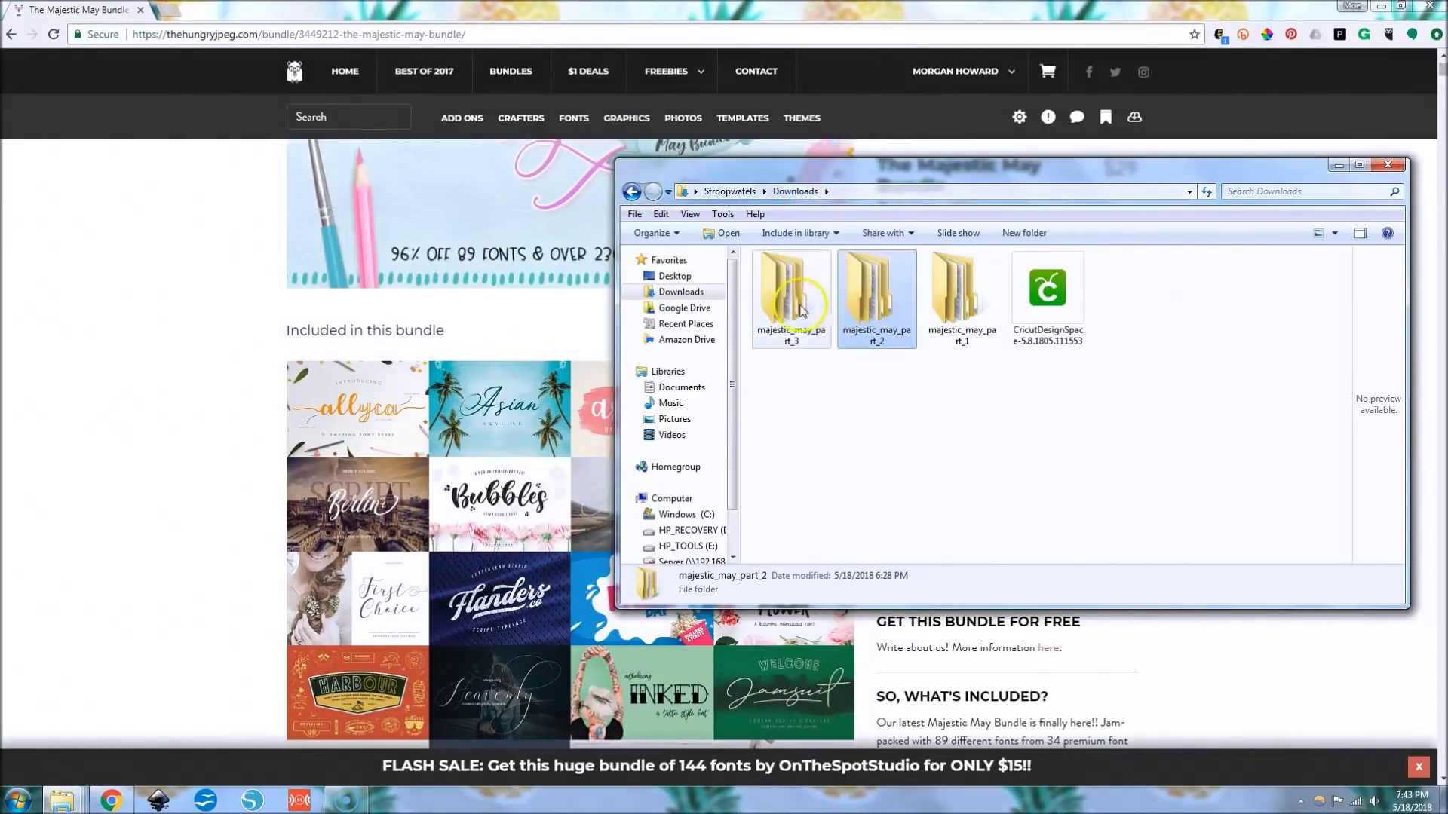
click(787, 309)
double_click(969, 302)
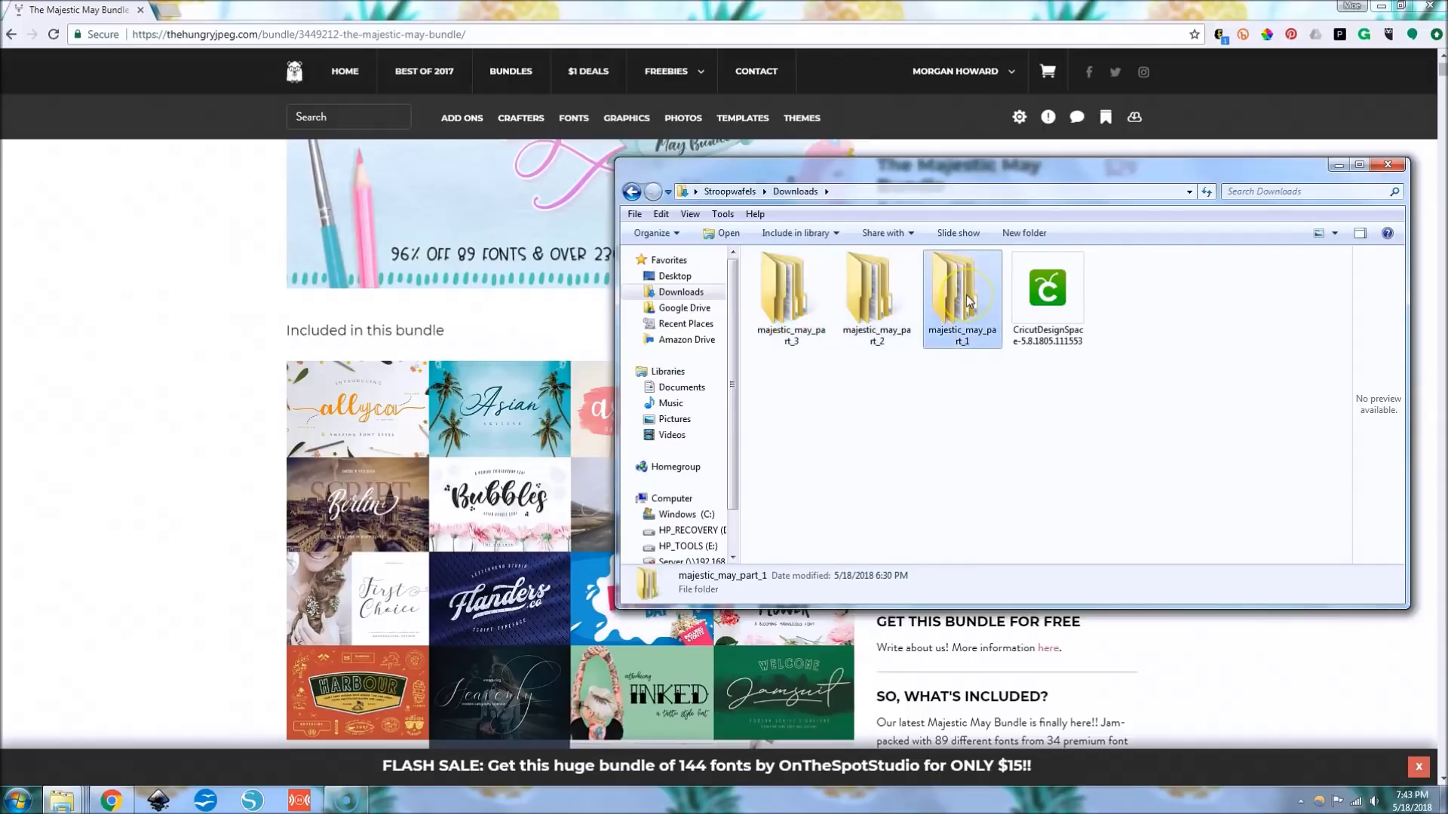
double_click(891, 297)
click(844, 300)
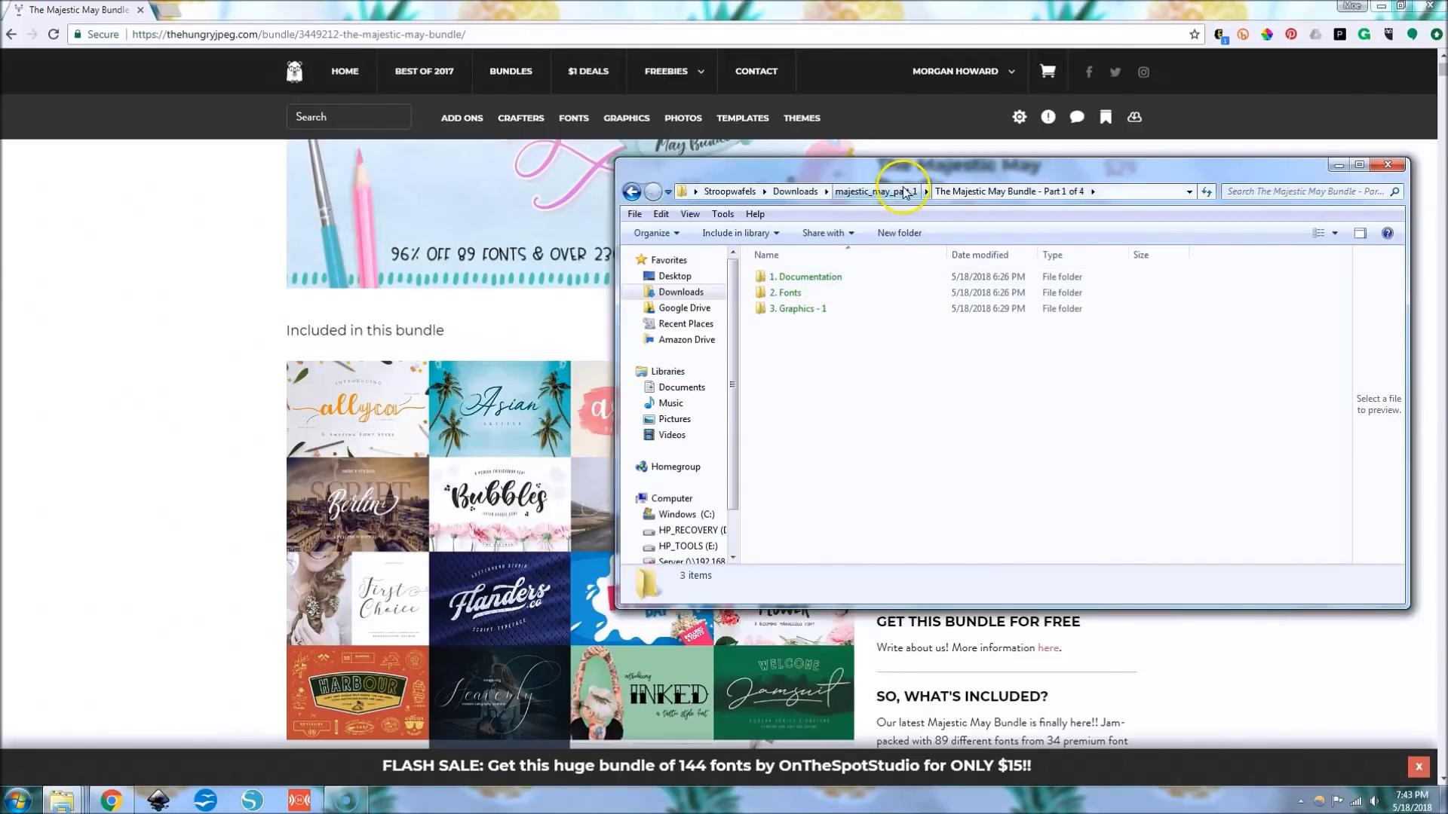
View the JPEG seamless patterns of the Cactus Kit in the 3. Graphics - 1 folder
double_click(807, 309)
double_click(809, 310)
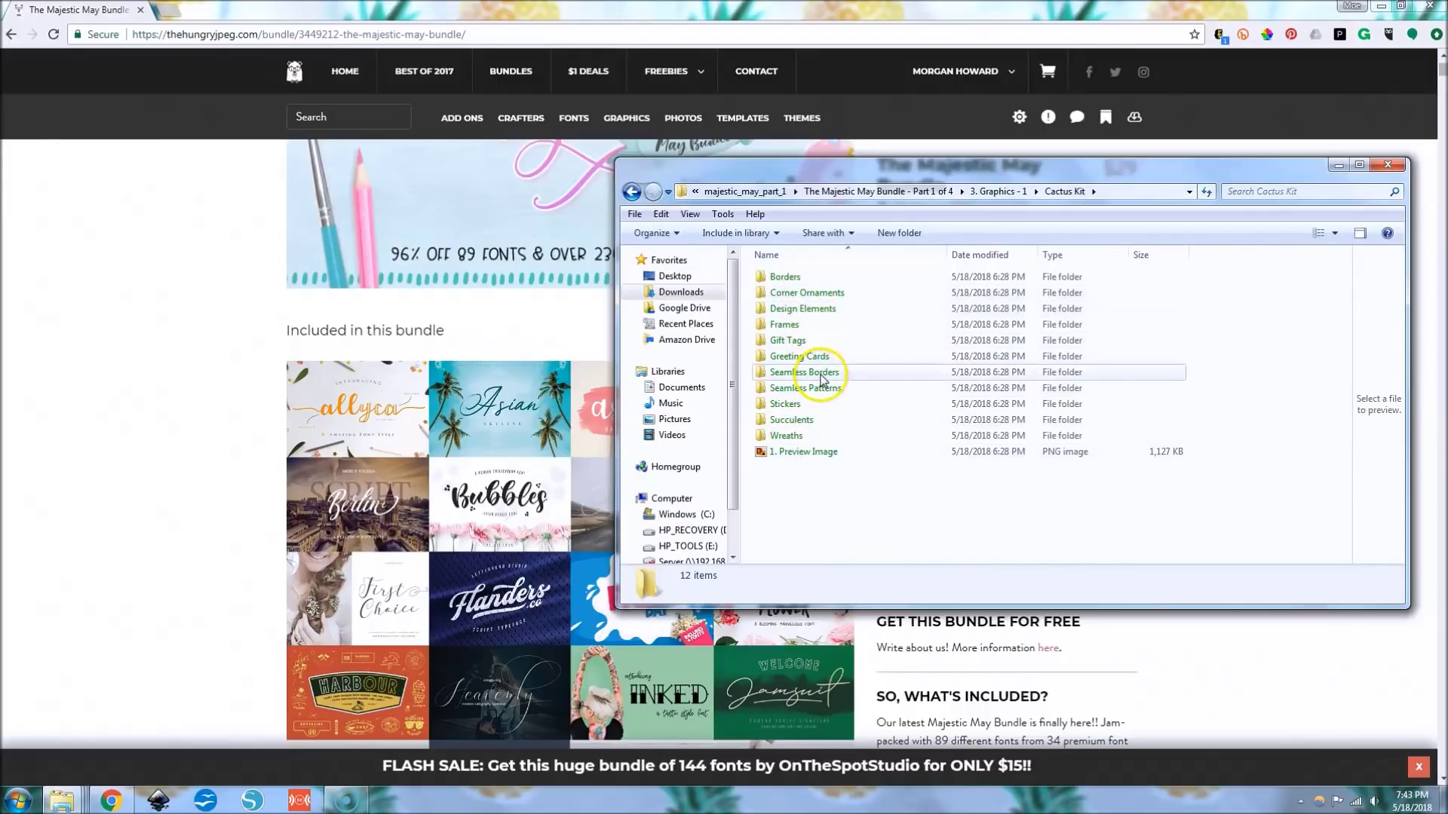
double_click(811, 388)
double_click(815, 295)
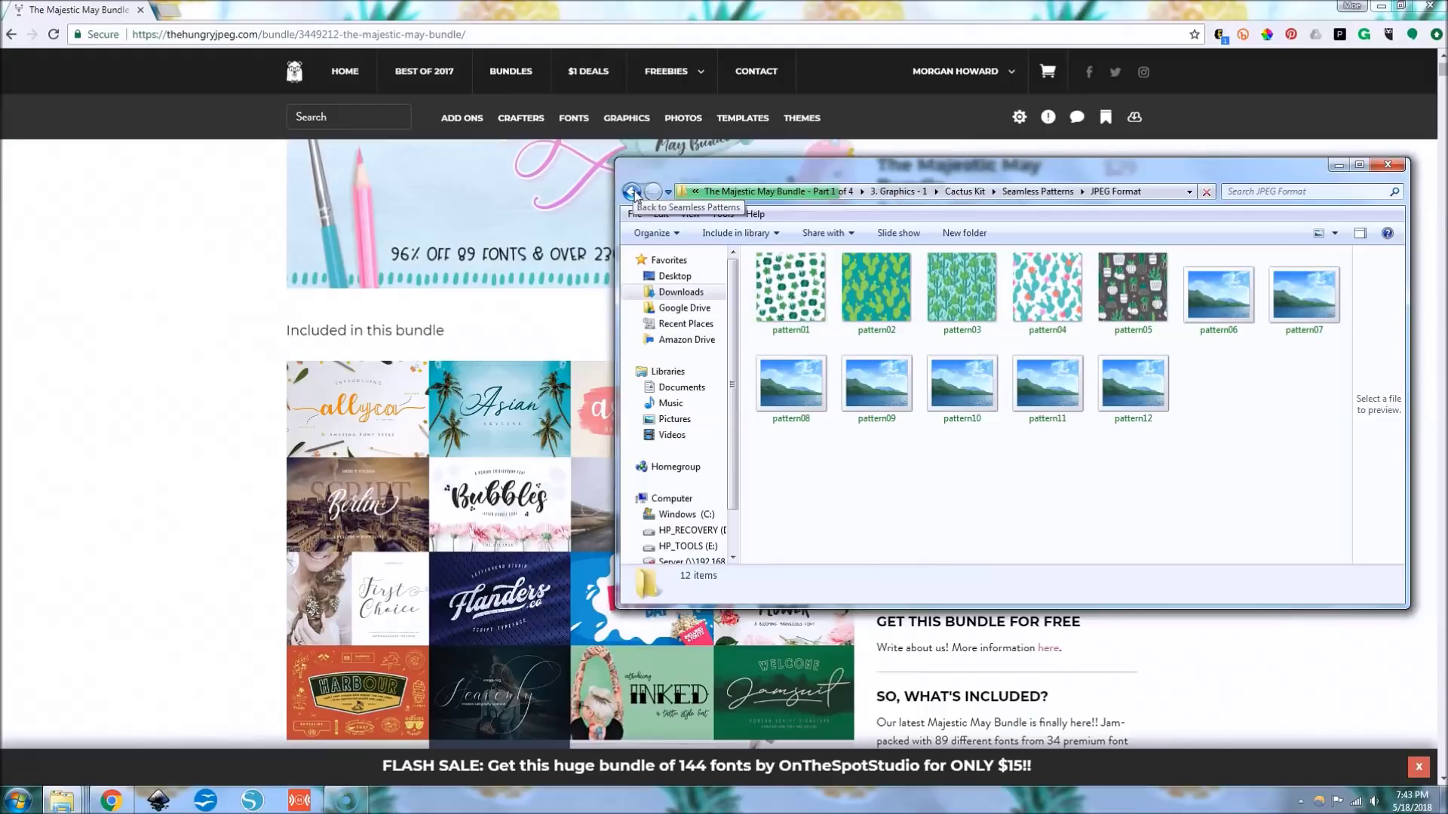
Return to the Cactus Kit folder and view the PNG Format images in its Succulents folder
click(632, 193)
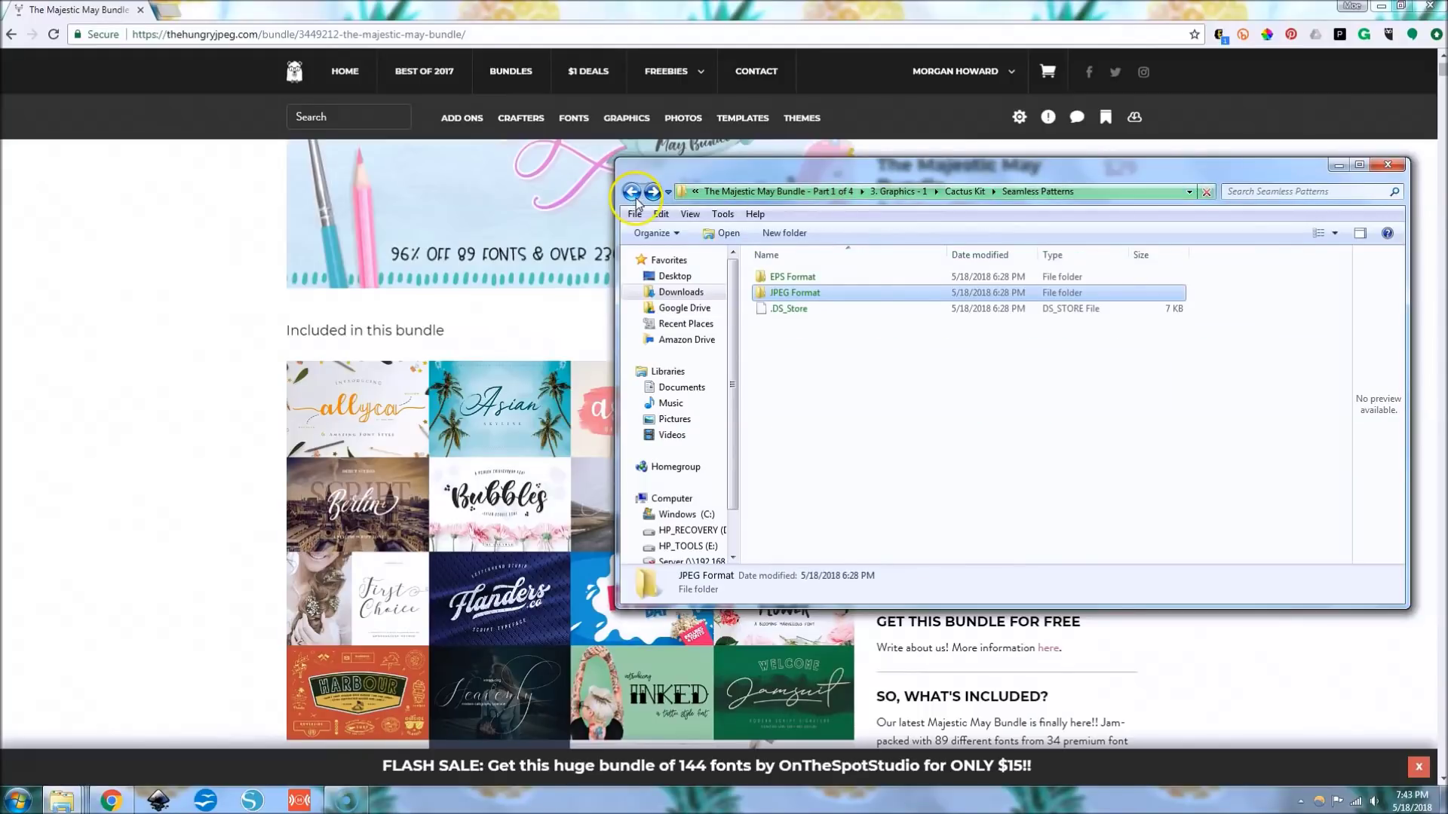
click(632, 193)
double_click(786, 413)
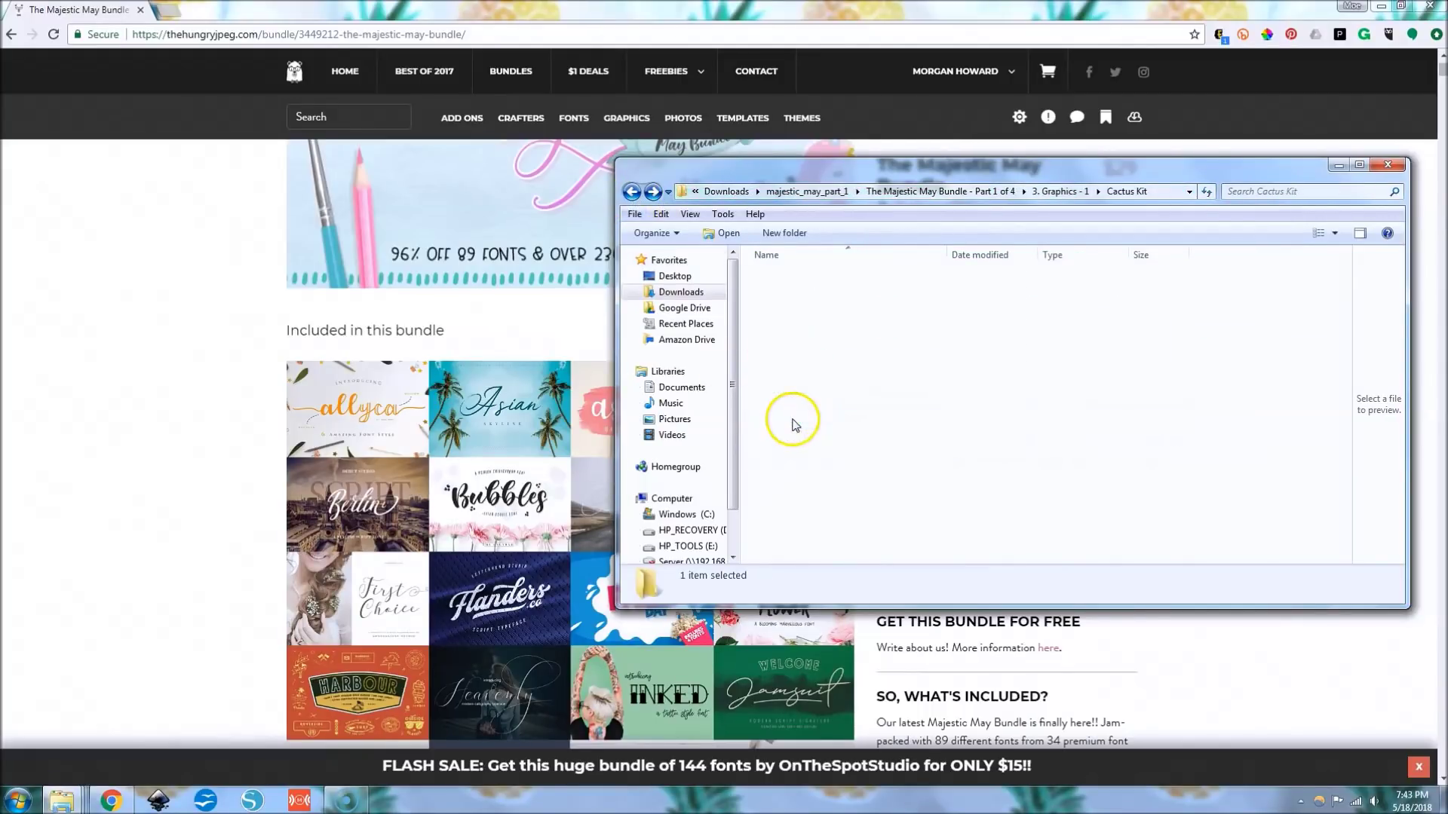
double_click(793, 296)
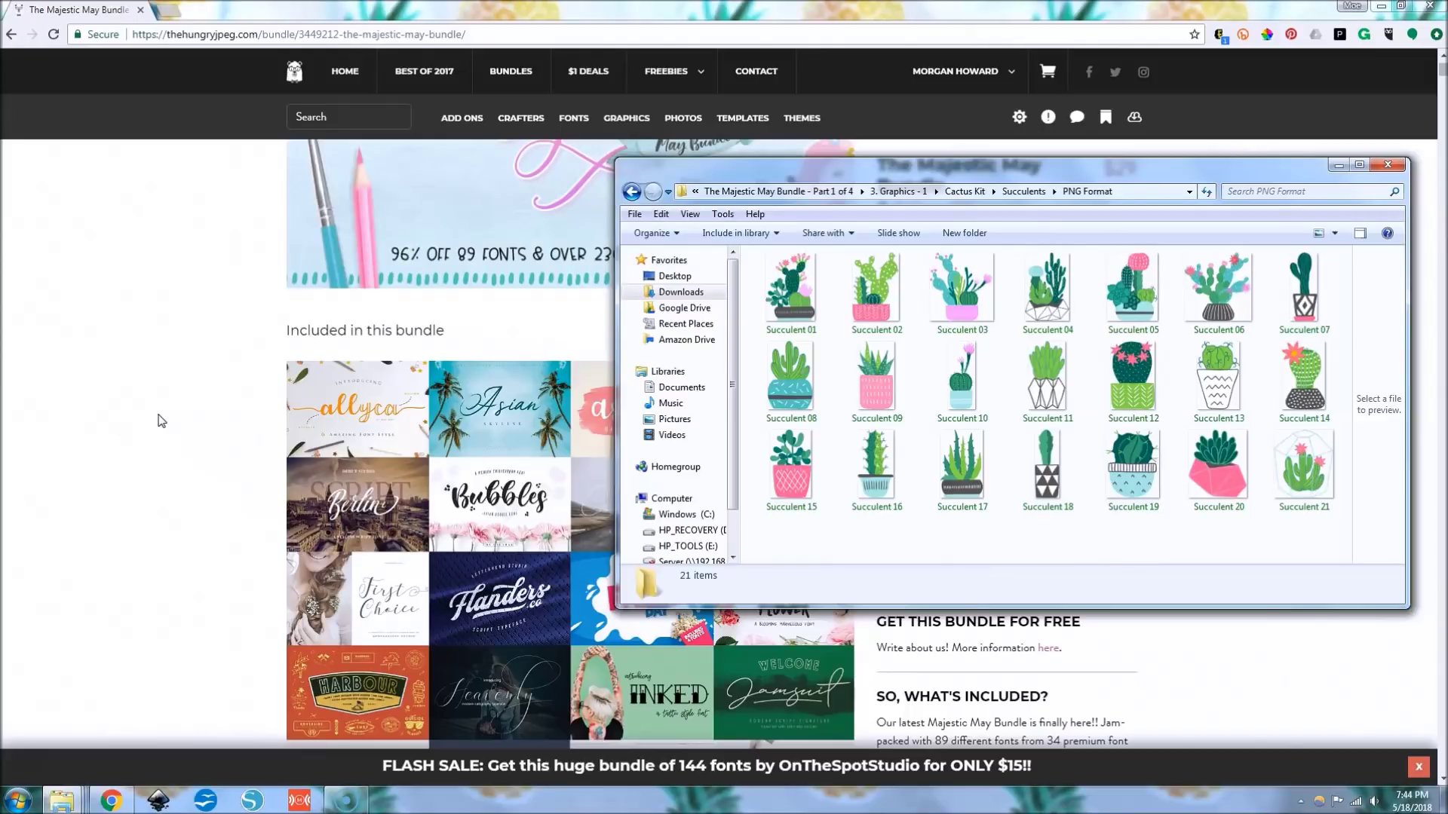
click(158, 415)
click(158, 415)
Open the sticker sheet SVG from the may craft bundle video folder in Inkscape
click(62, 799)
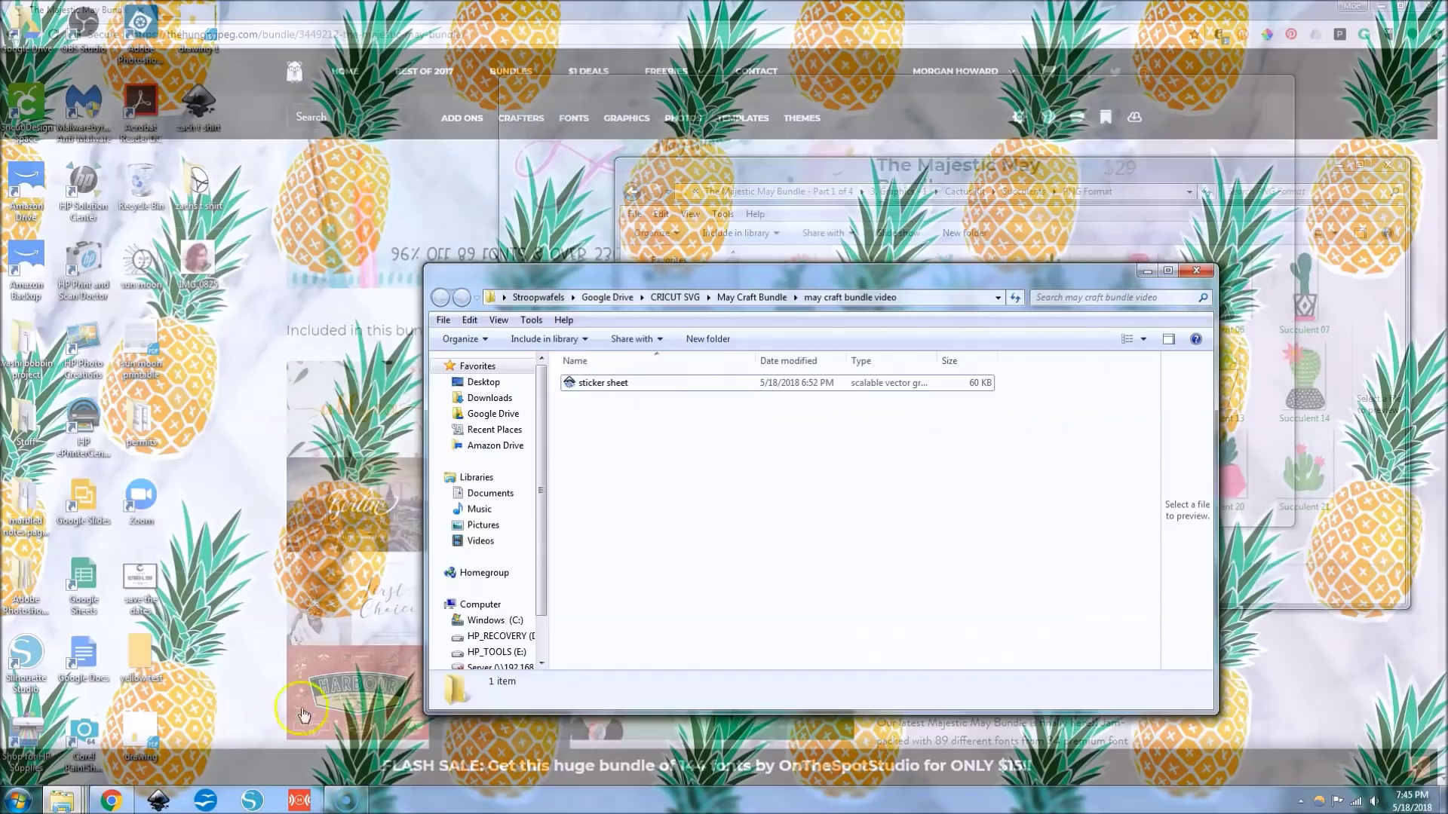
click(260, 701)
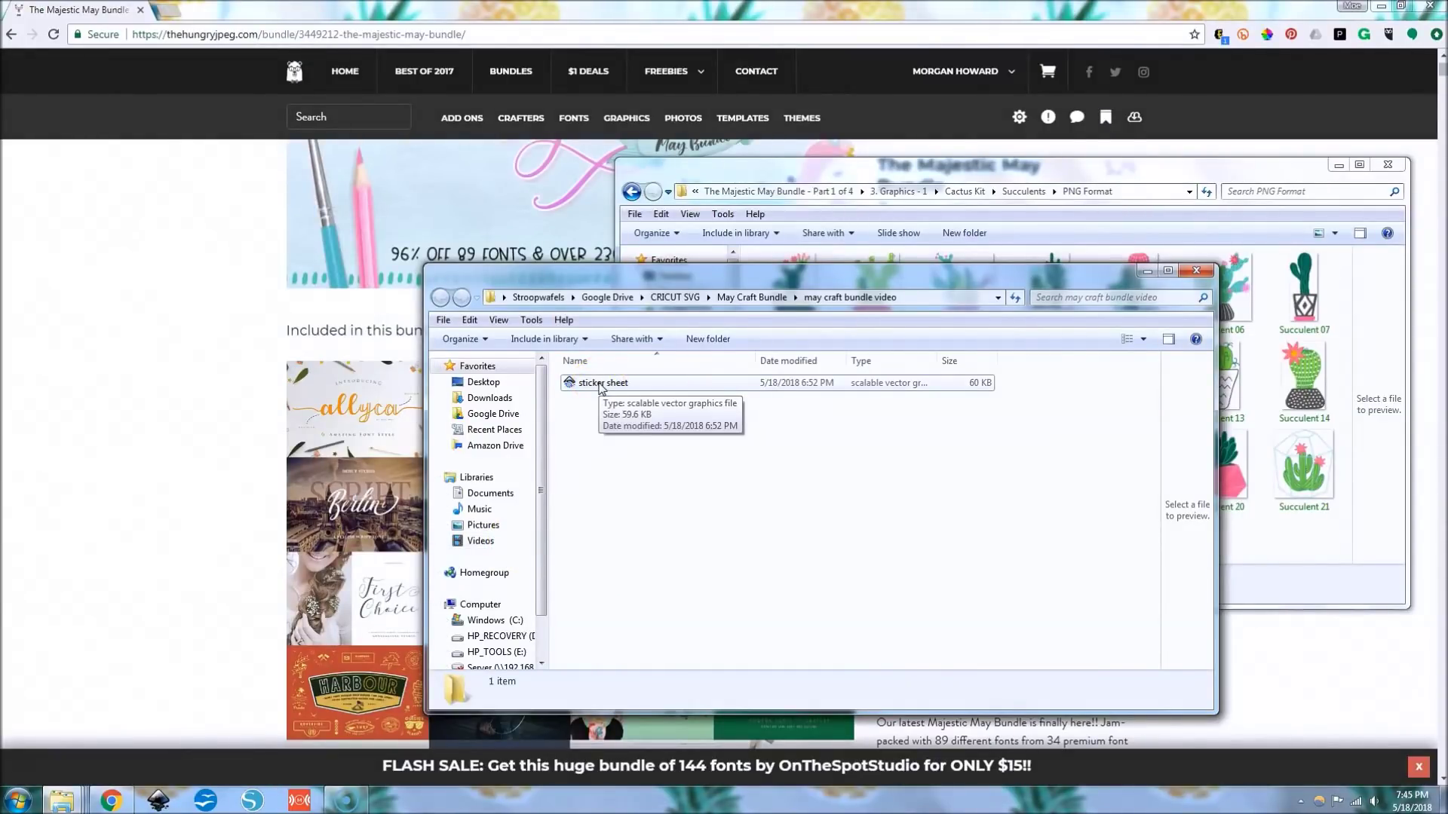
double_click(601, 384)
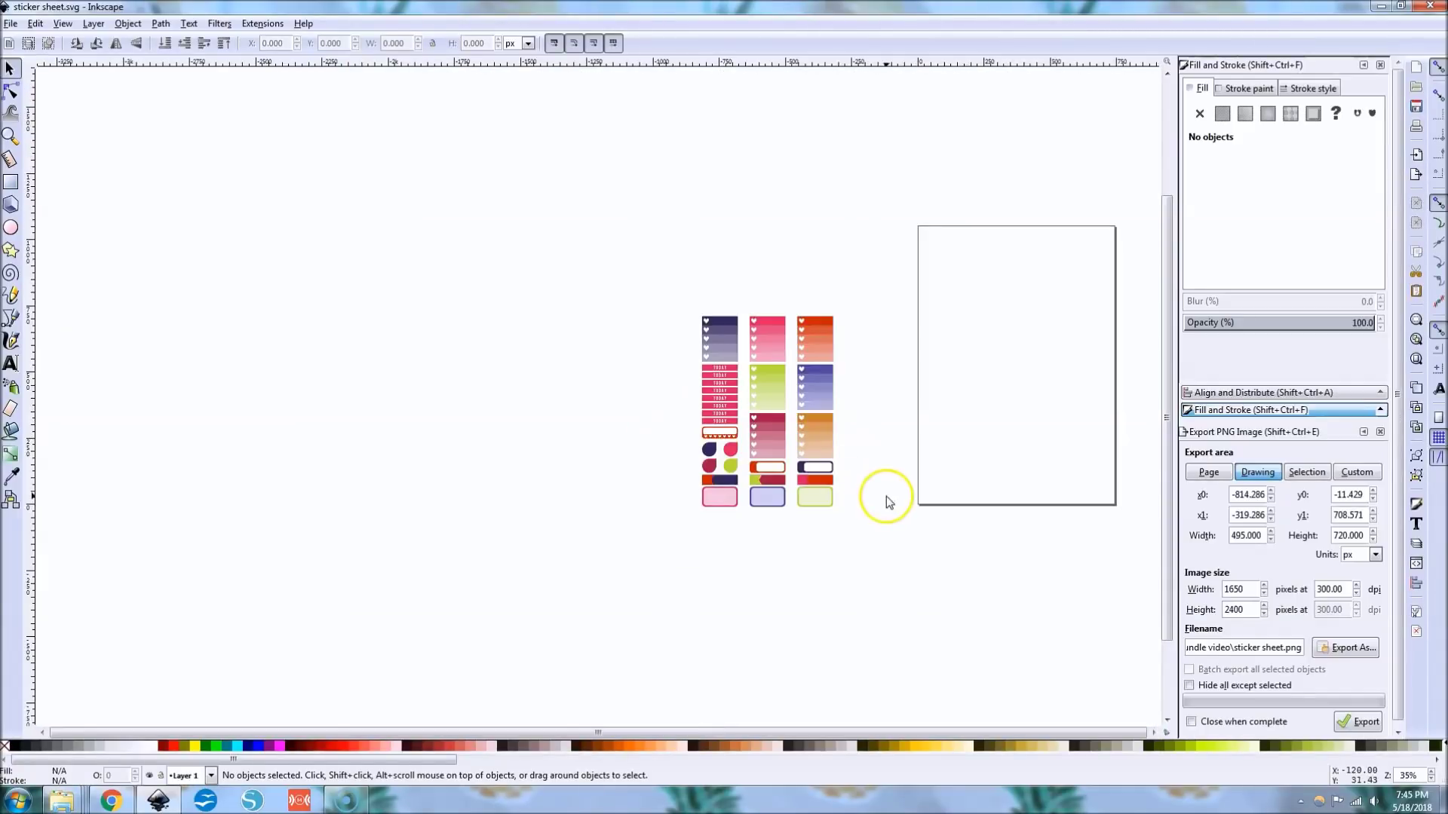
Select the whole sticker sheet, switch the measurement units to inches to check its size, and deselect it
scroll(917, 427, up, 2)
drag(381, 156, 882, 656)
click(528, 43)
click(526, 113)
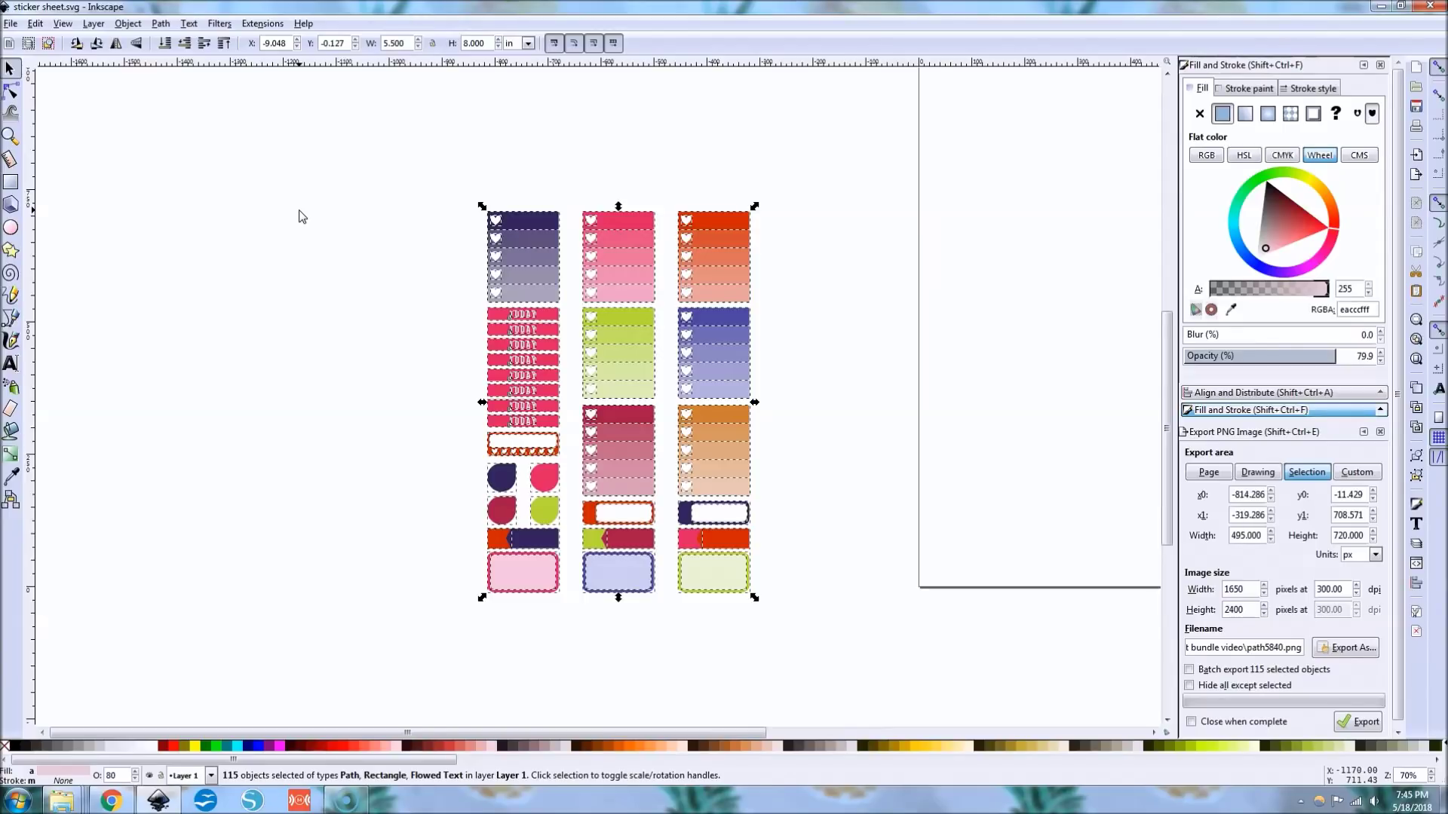
click(301, 217)
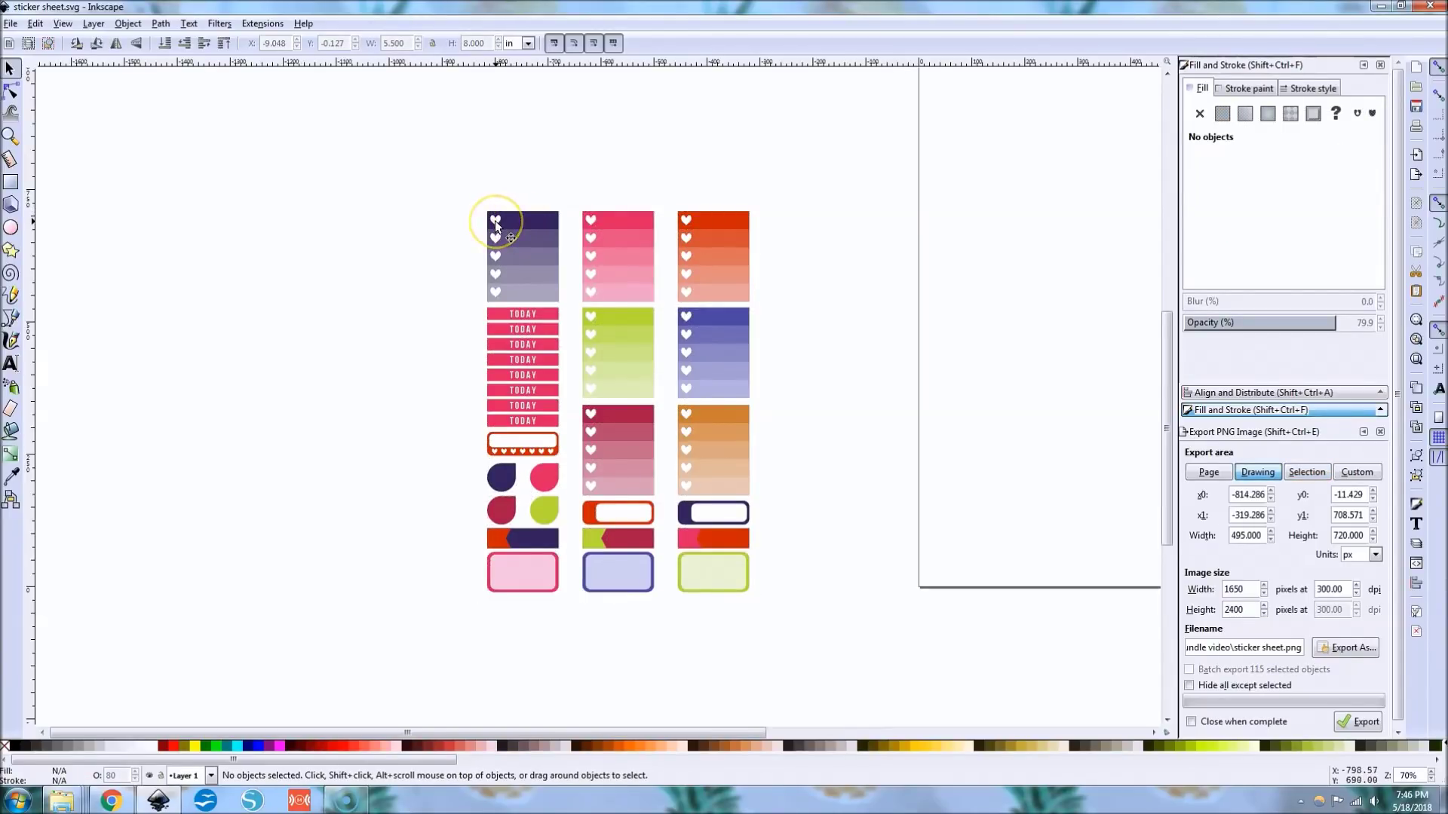
Select the purple checklist, the teardrop stickers, the lower banners and boxes, and the full sheet in turn, finally clearing the selection
mouse_move(468, 189)
mouse_down()
mouse_move(527, 240)
mouse_move(573, 320)
mouse_up()
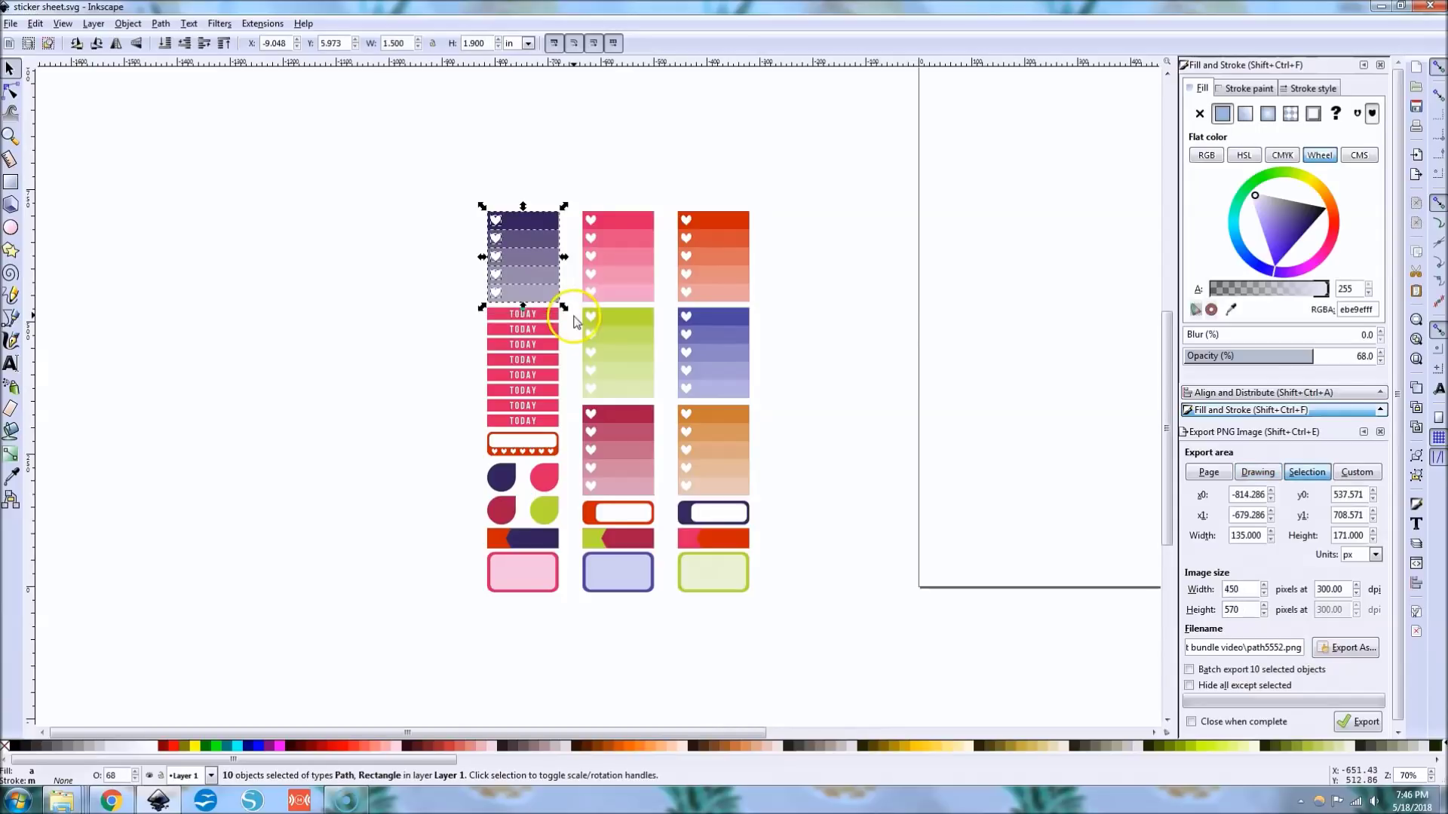
drag(438, 428, 579, 537)
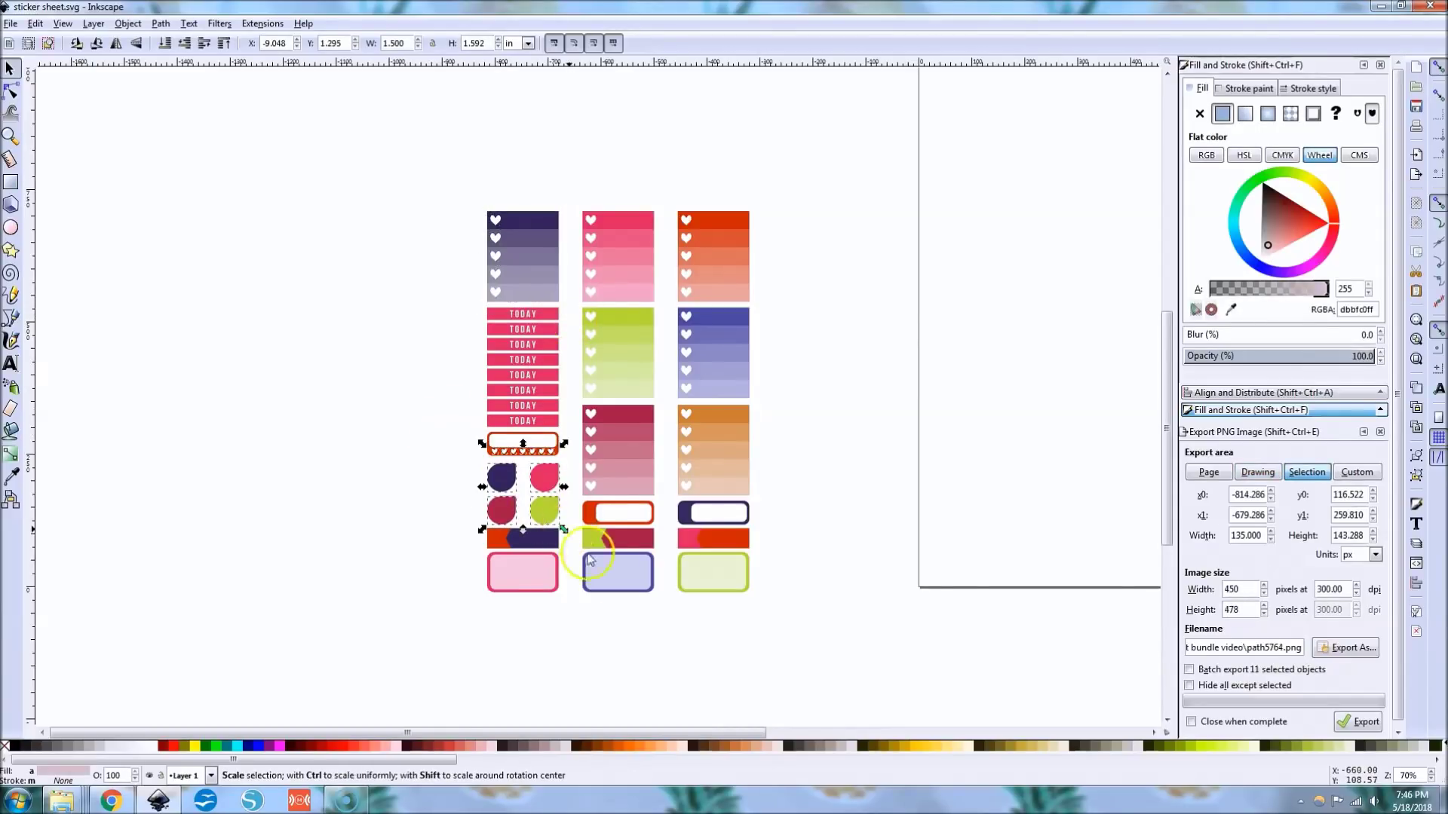
drag(750, 633, 575, 497)
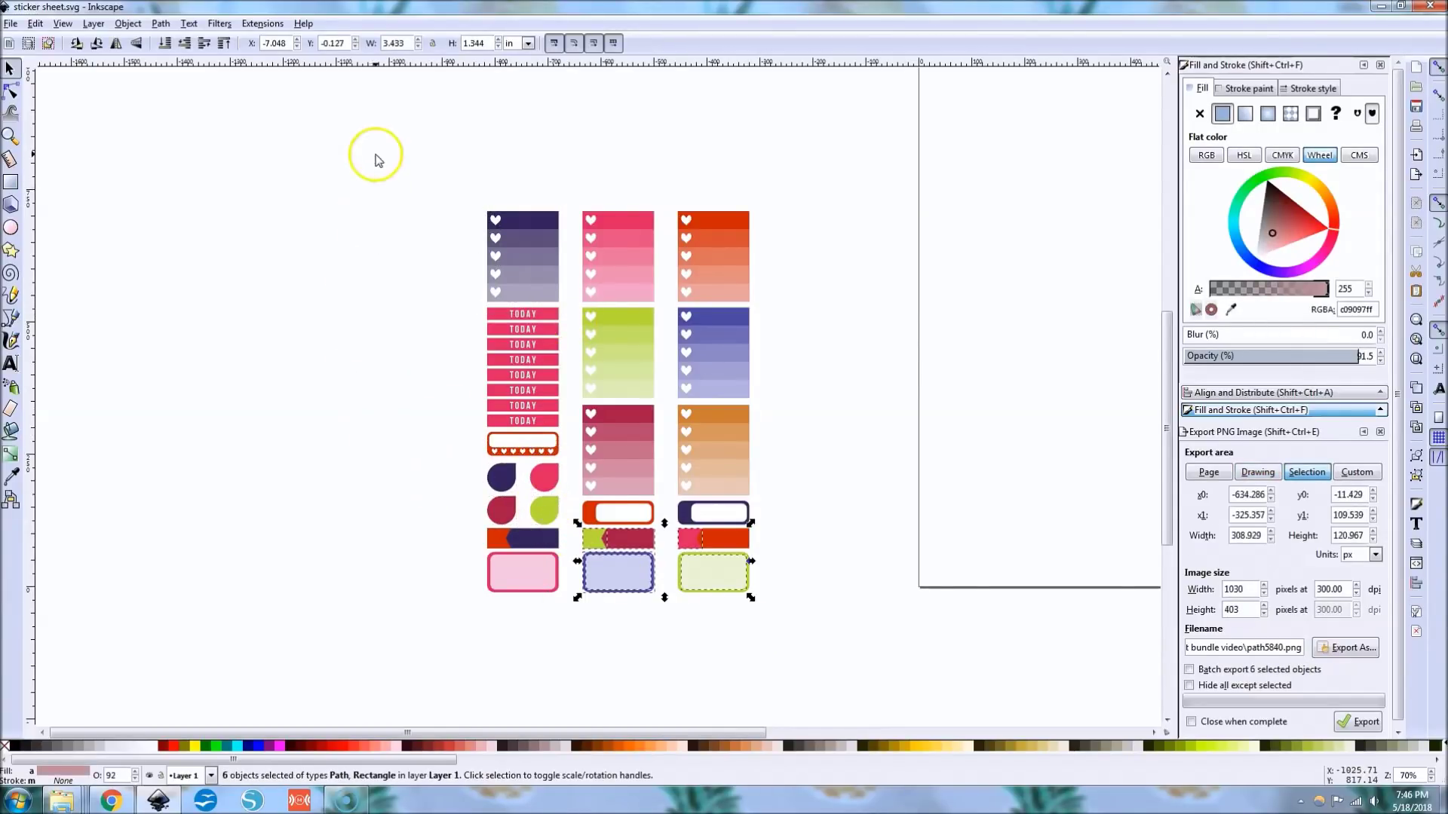
drag(375, 155, 788, 645)
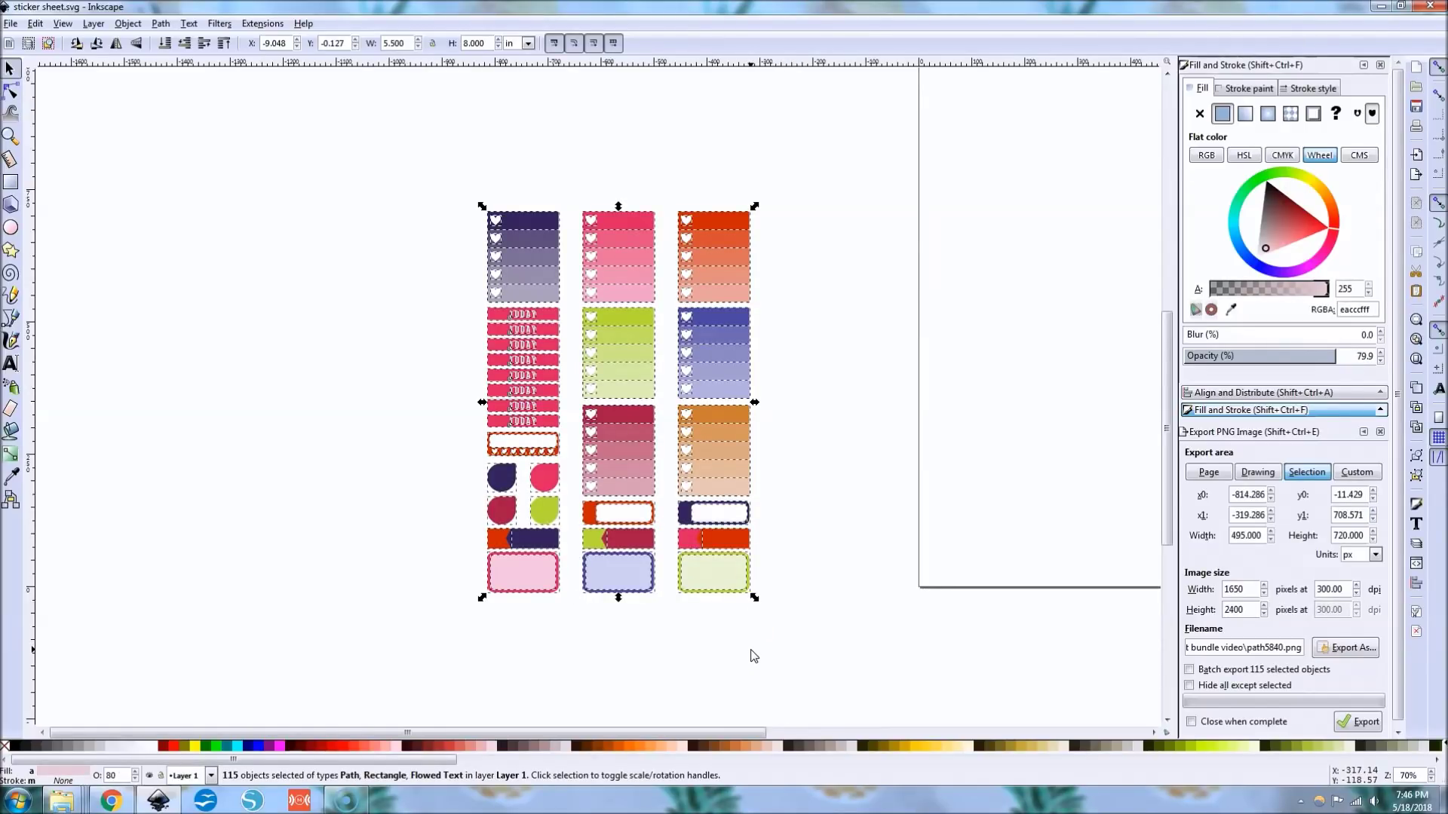
key(Escape)
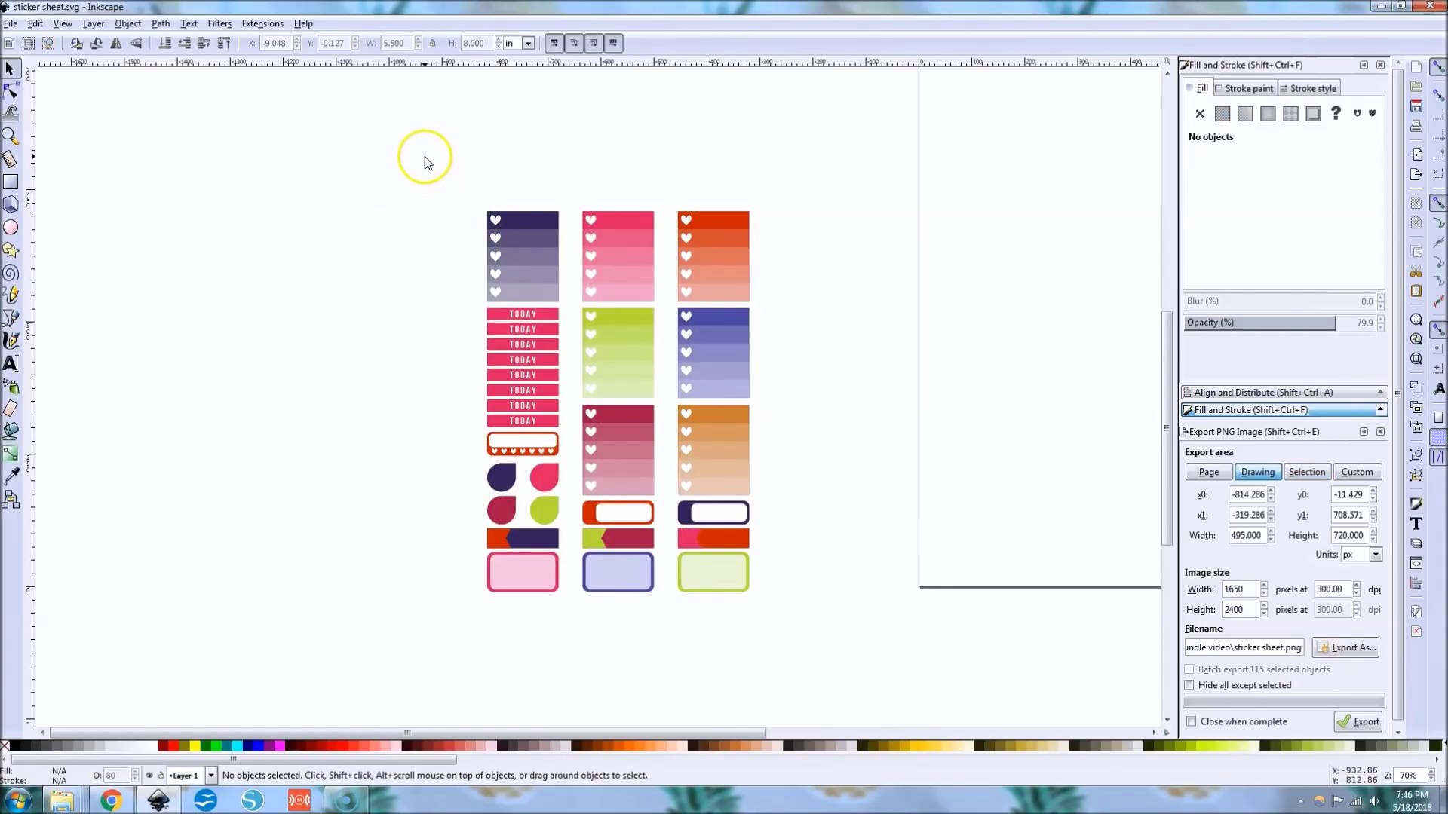
Save the document as a new Inkscape SVG named CACTUS WEEKLY KIT in the may craft bundle video folder
click(9, 26)
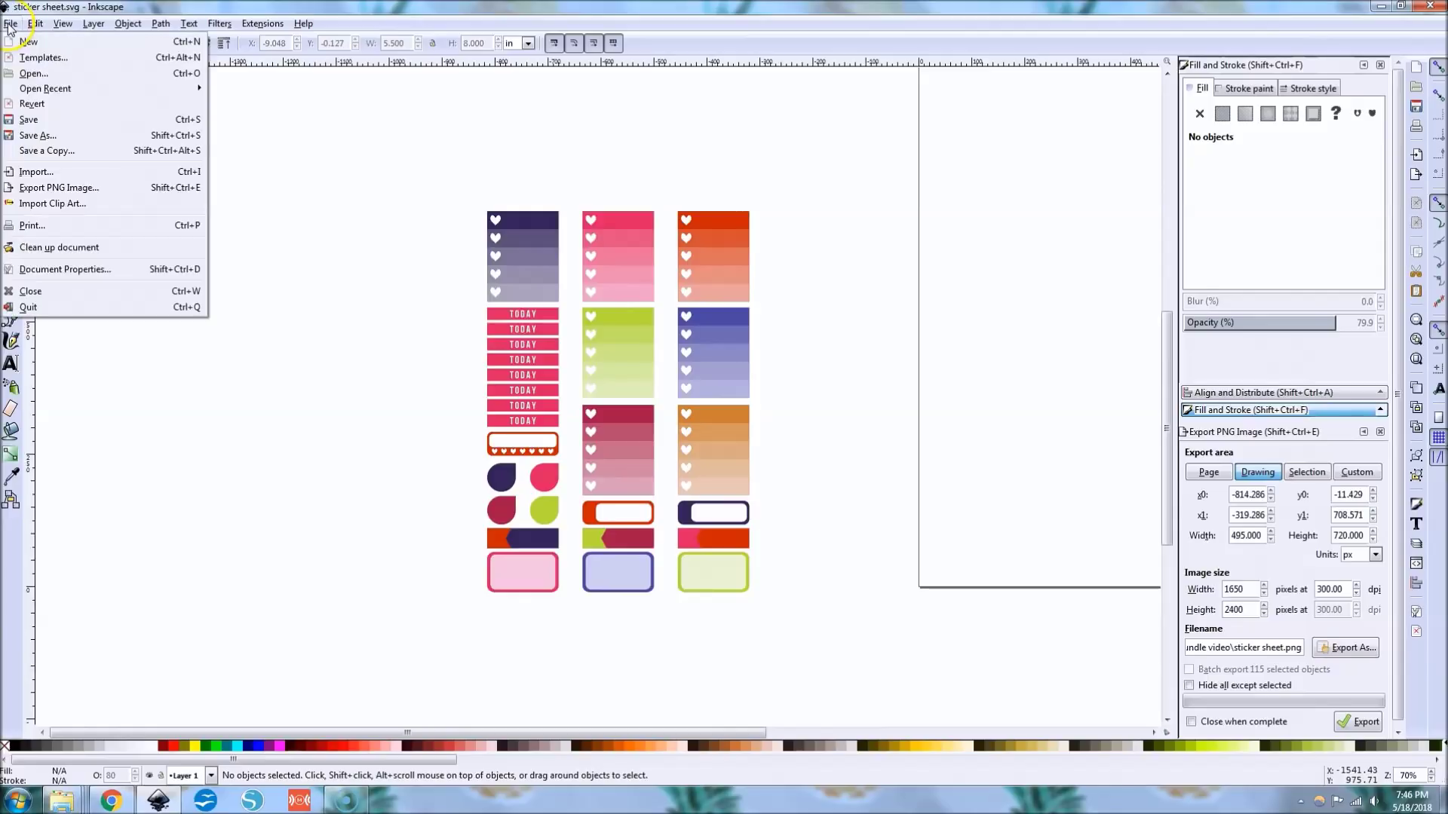
click(55, 143)
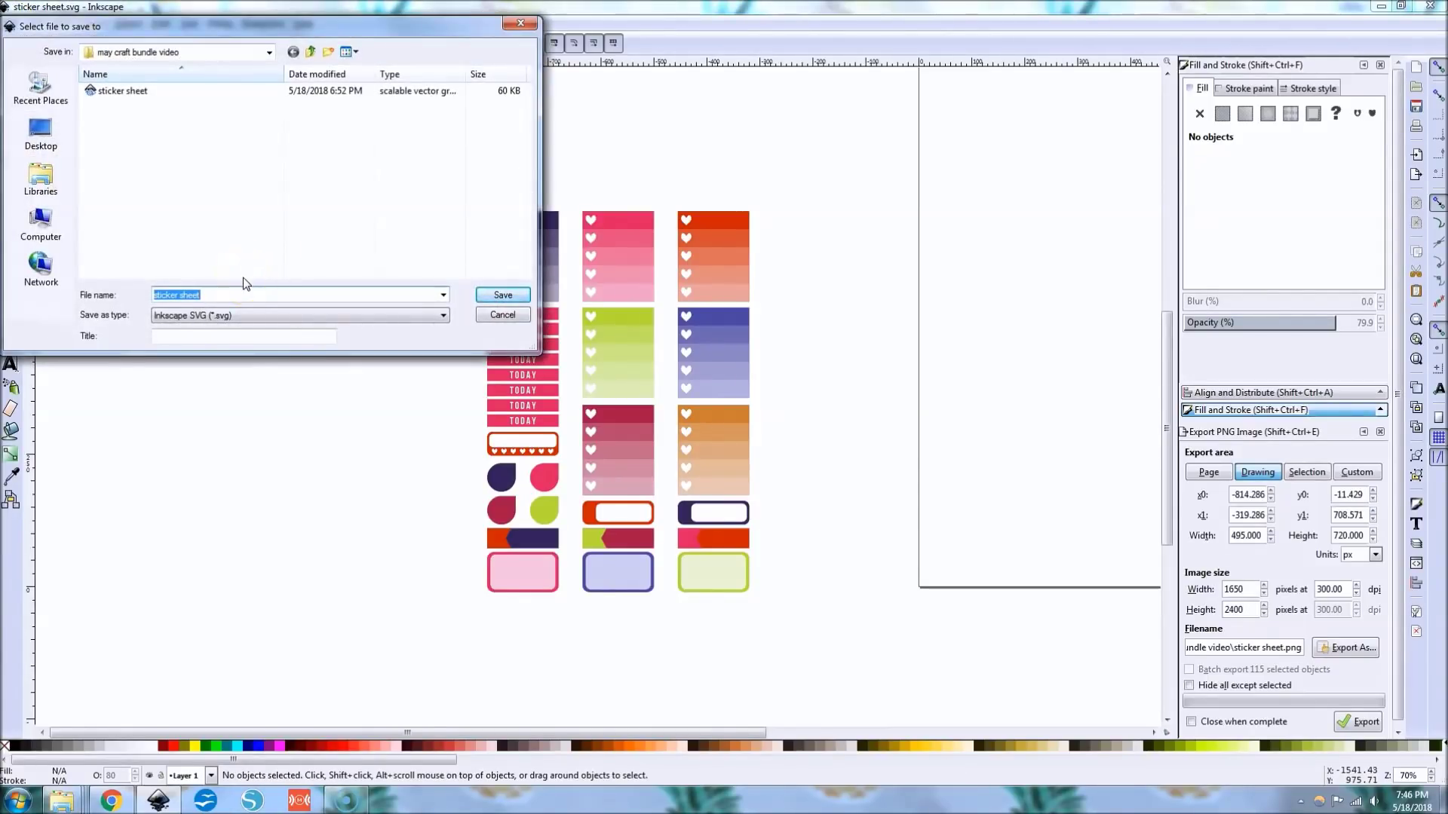
text(CACTUS WEEKLY KIT)
click(522, 296)
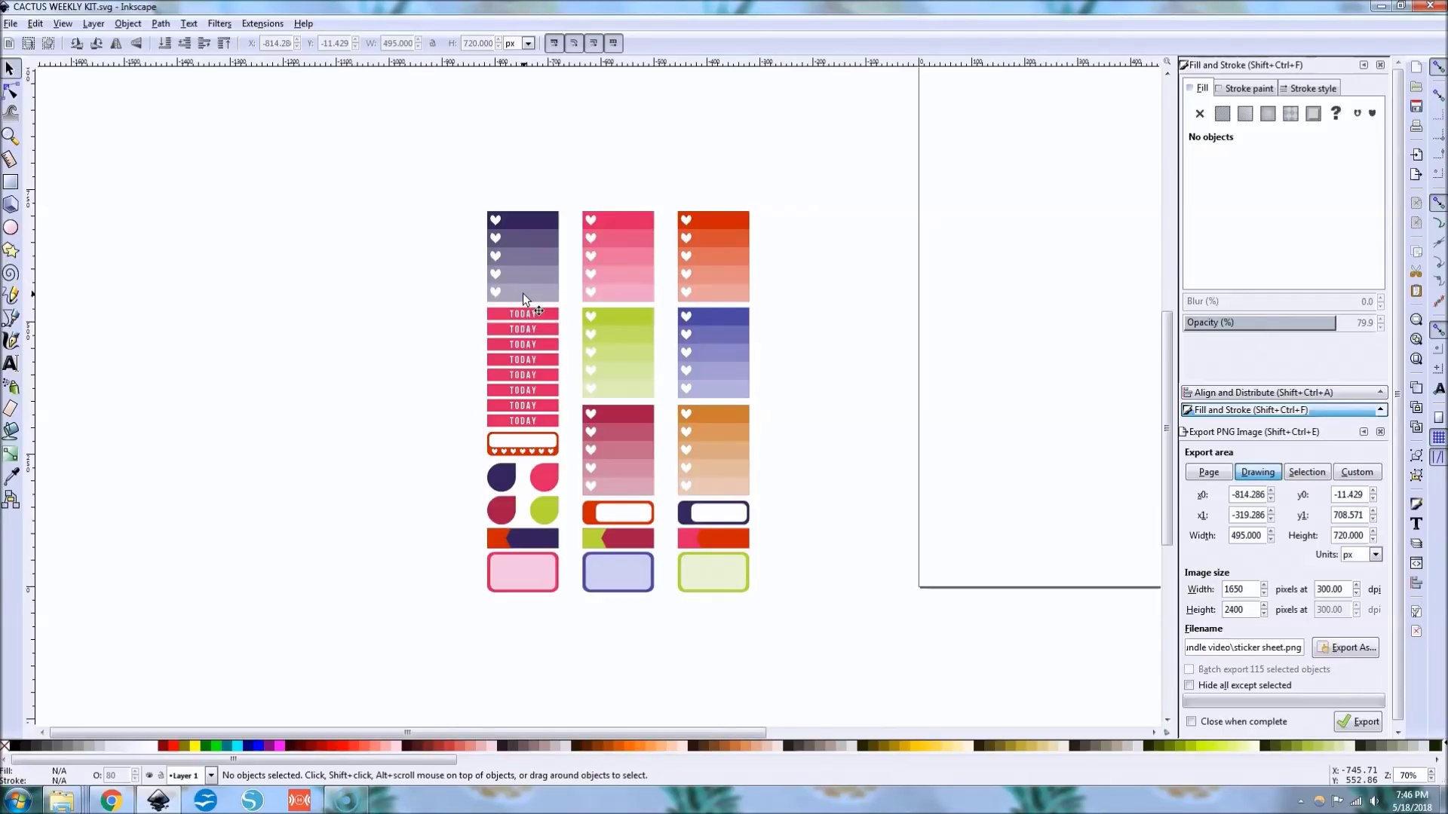
Move the whole sticker sheet closer to the page so it overlaps the page's left edge, and deselect it
drag(421, 169, 805, 649)
drag(711, 414, 1060, 409)
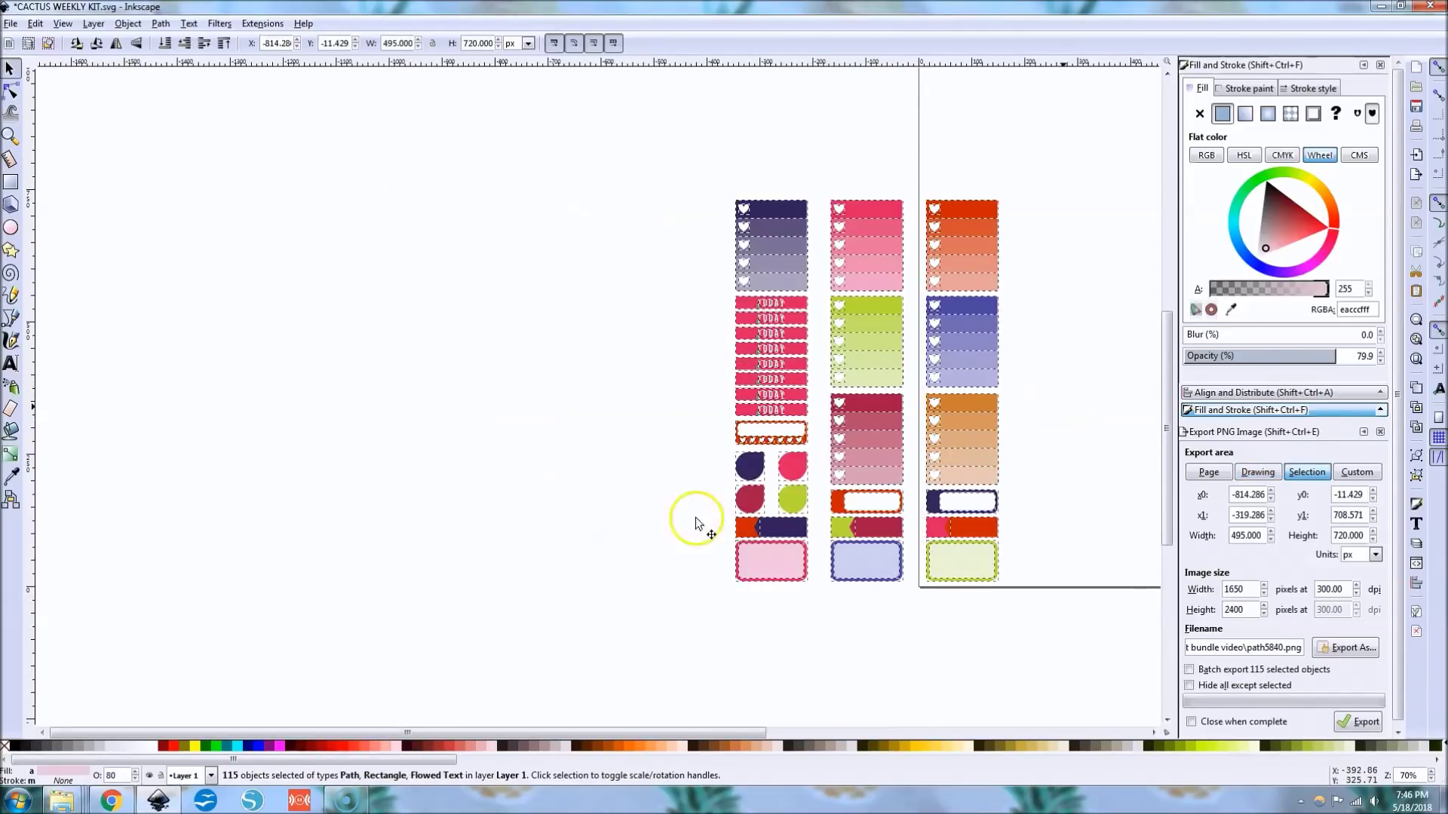
key(Escape)
Select the dark purple checklist's background rectangle and switch the measurement units to inches
click(767, 210)
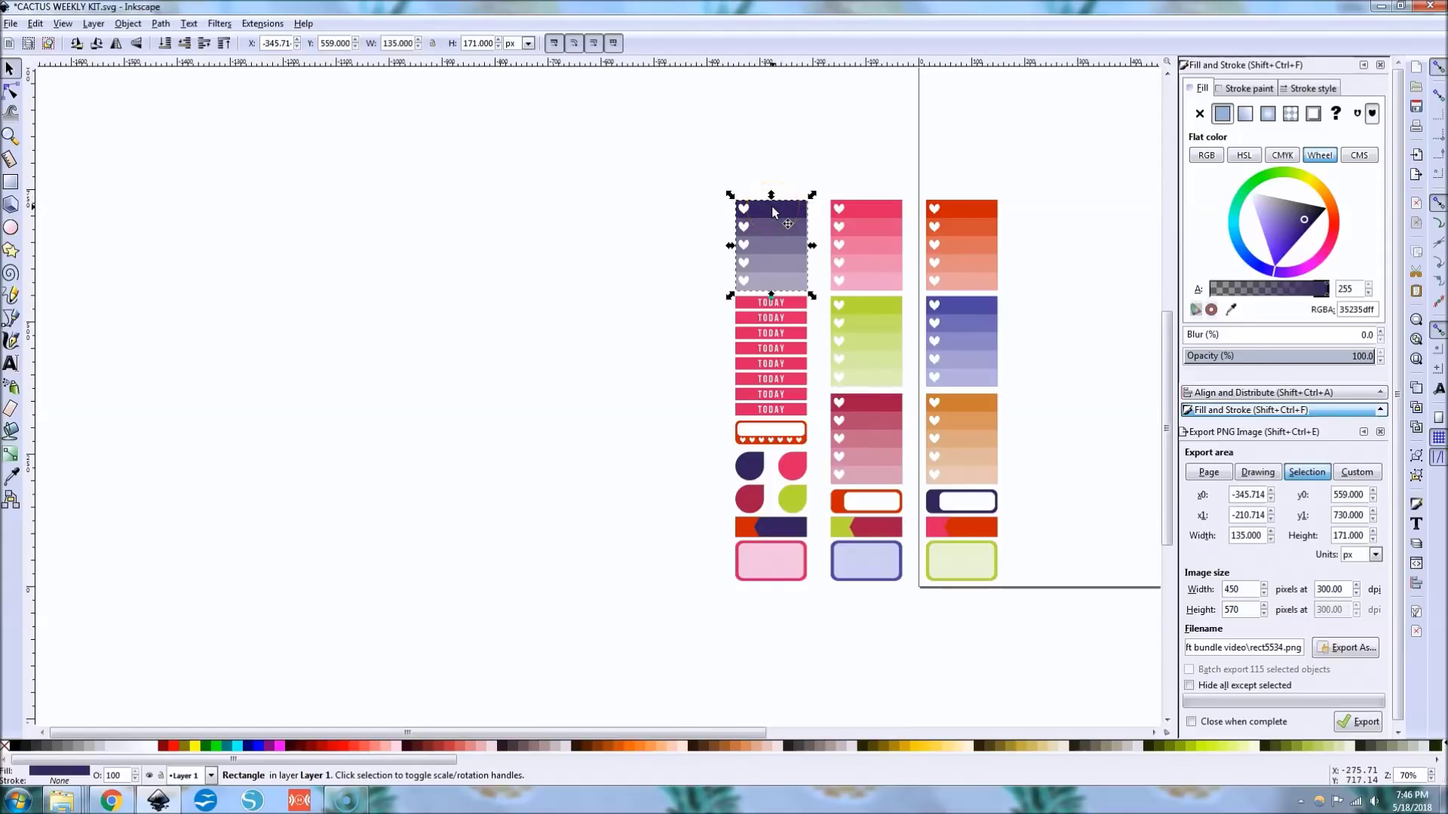
click(528, 43)
click(517, 123)
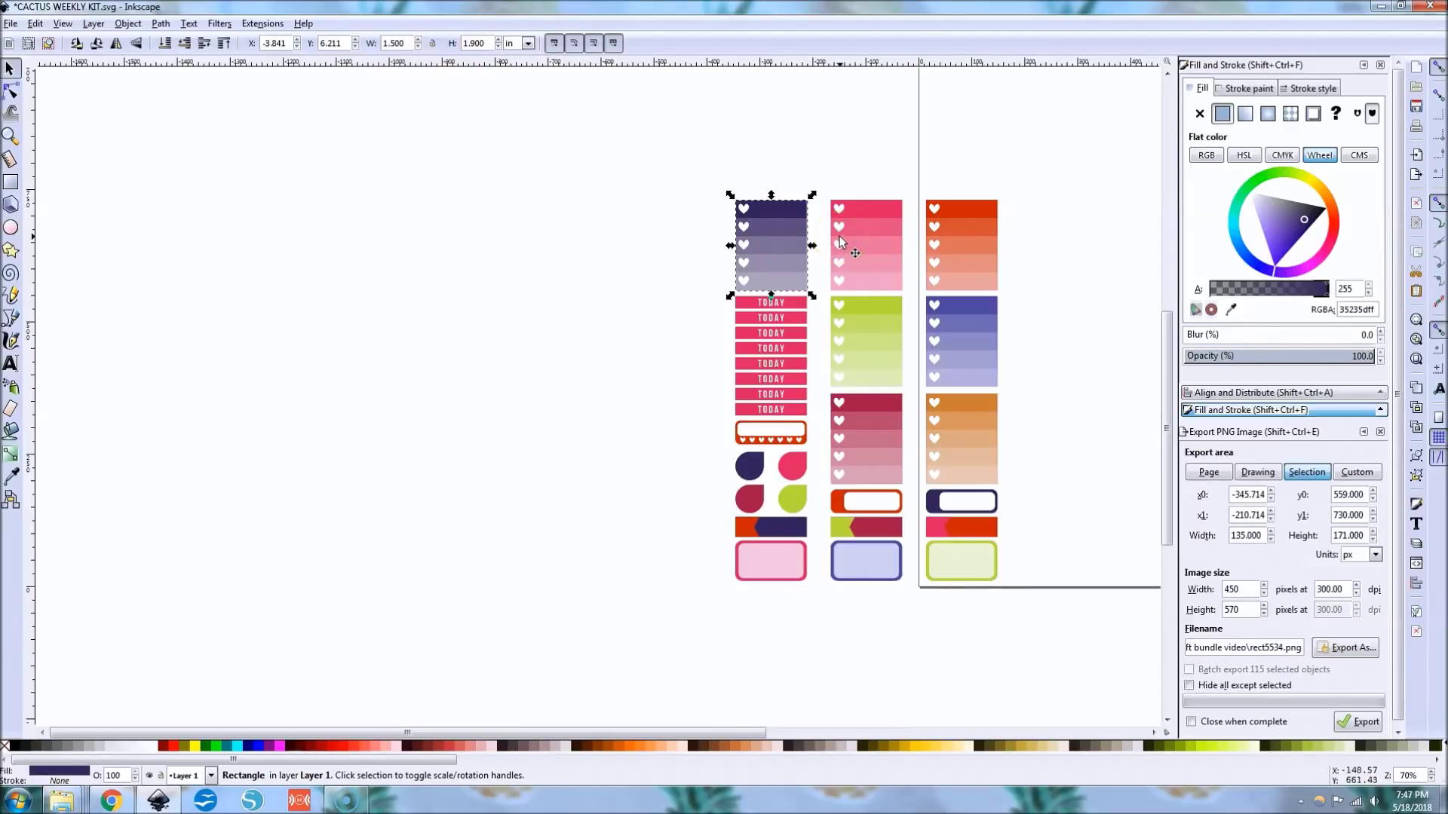
Copy the purple checklist's background rectangle and place the copy in the empty canvas area well left of the sticker sheet
right_click(763, 206)
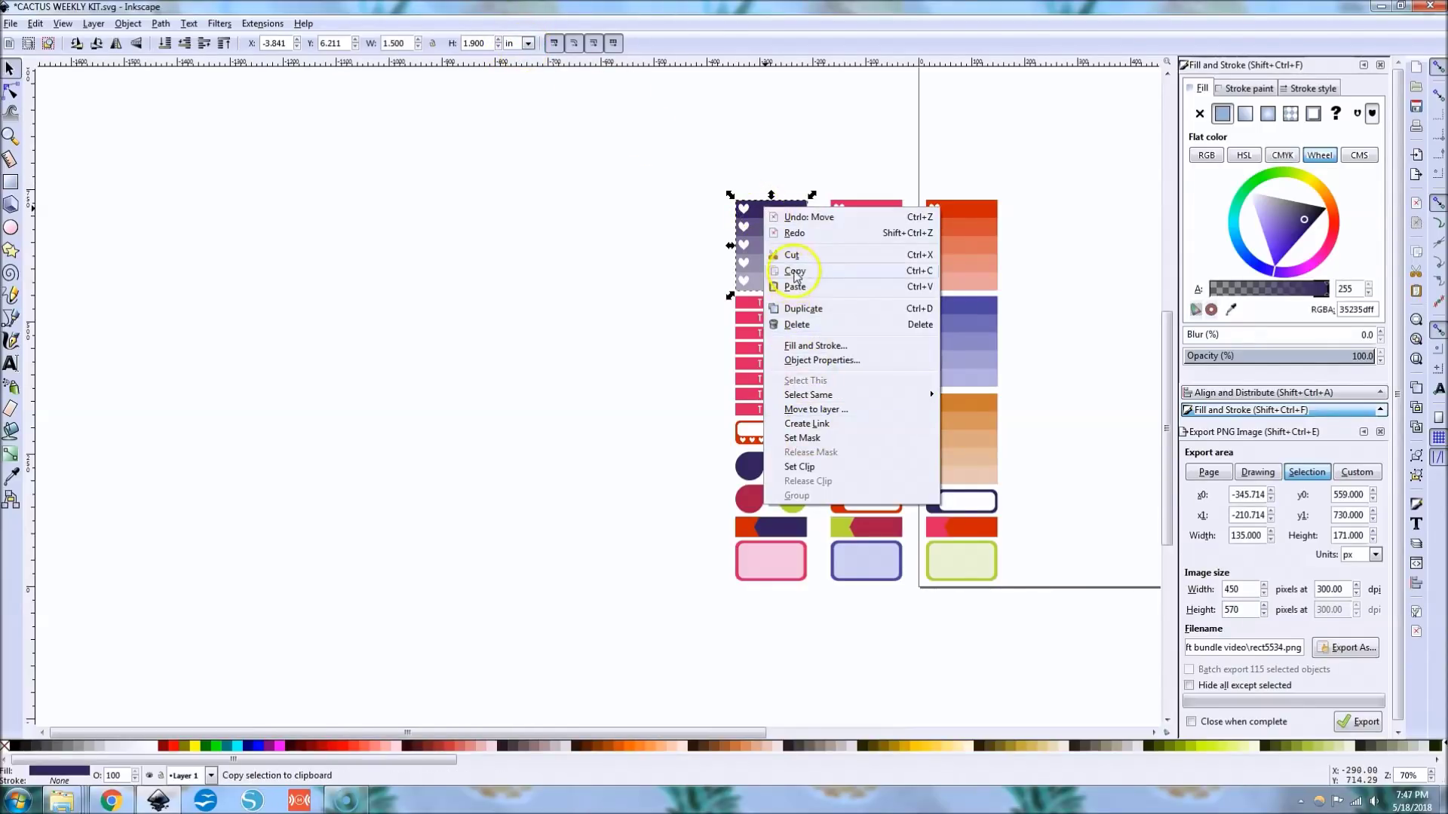
click(290, 290)
right_click(291, 290)
click(318, 368)
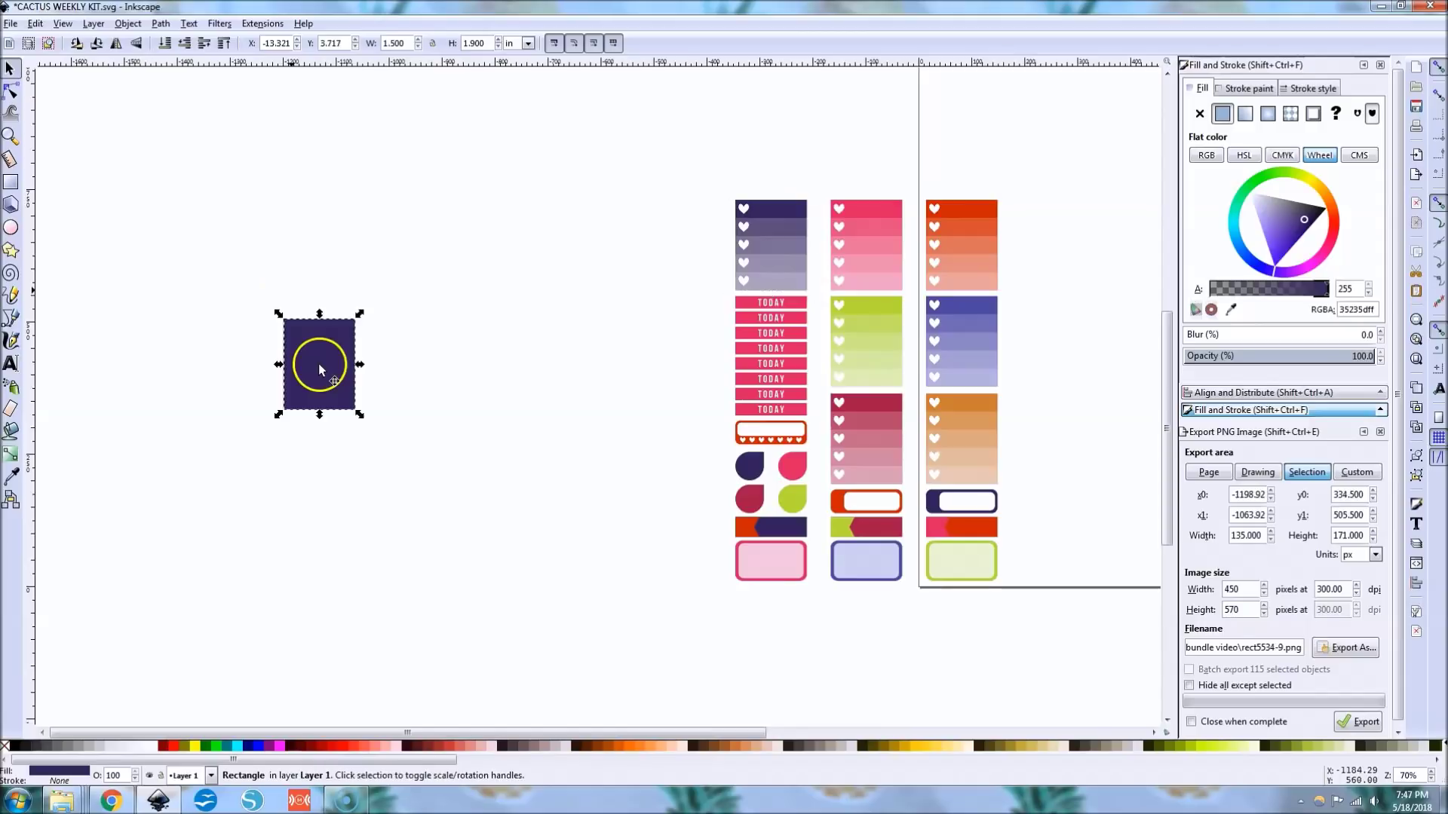
drag(318, 364, 232, 234)
key(Escape)
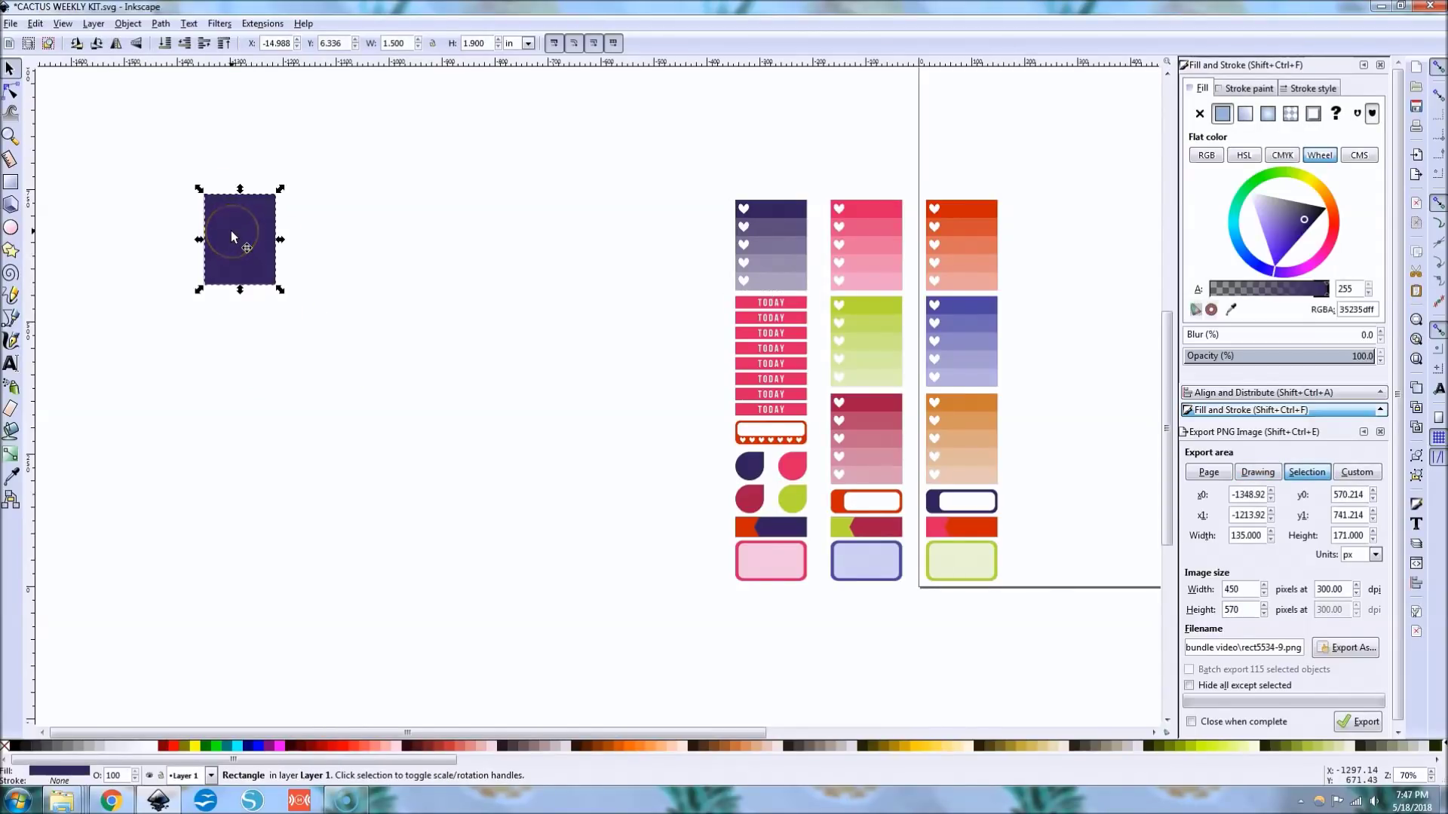
Switch to the file browser and open the JPEG Format folder inside the Cactus Kit's Seamless Patterns folder
mouse_move(62, 801)
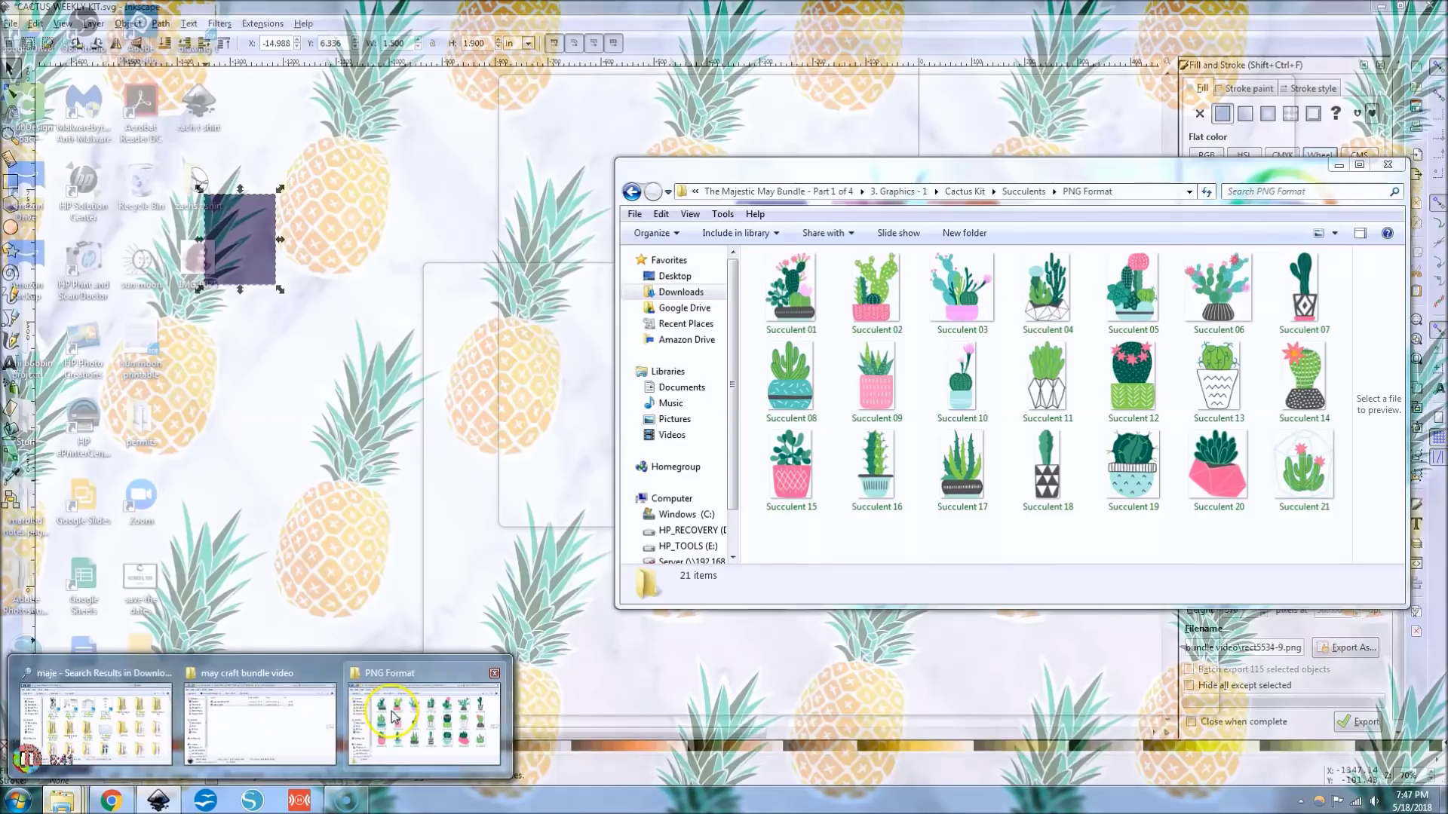
click(393, 717)
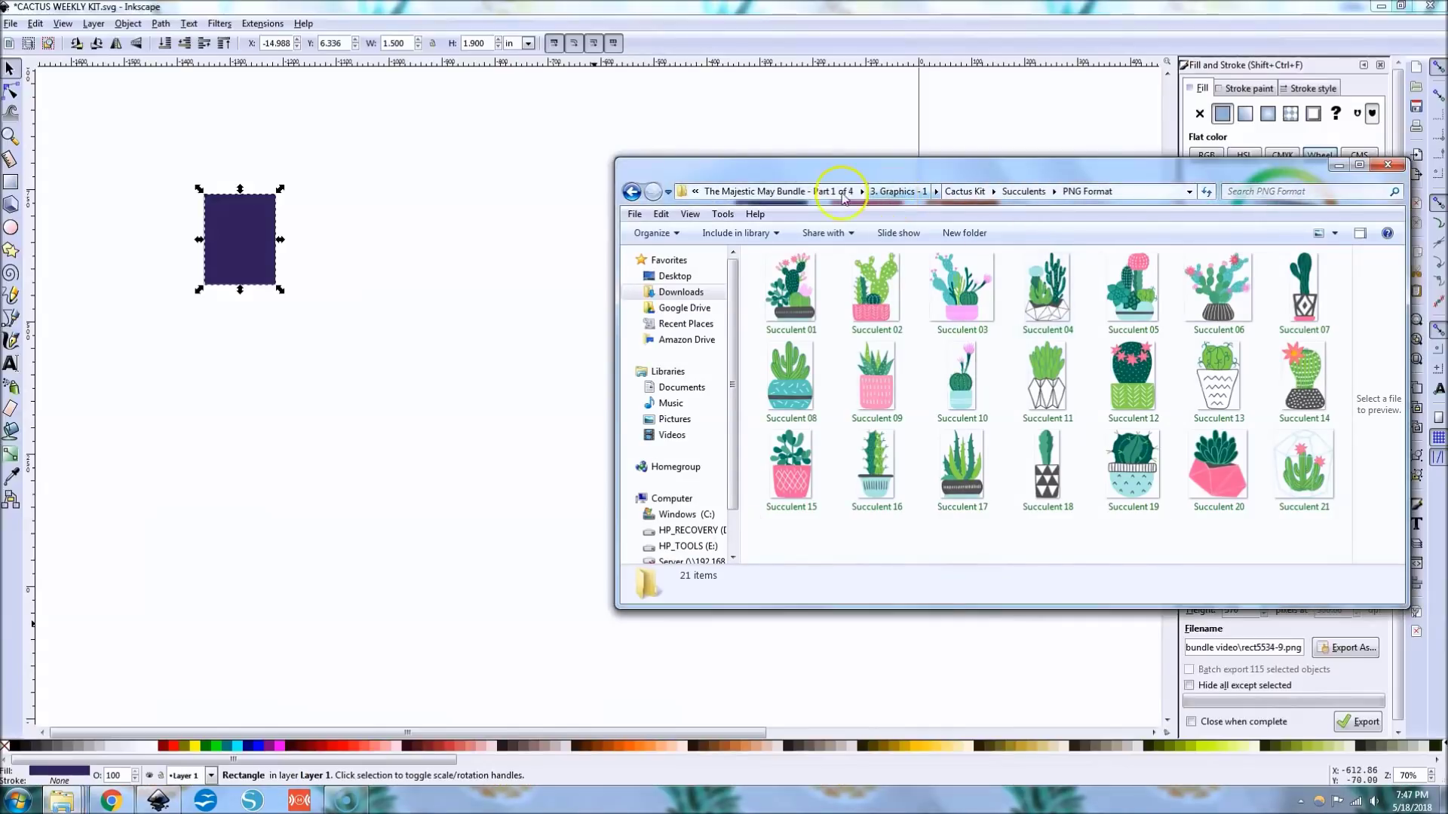
click(892, 192)
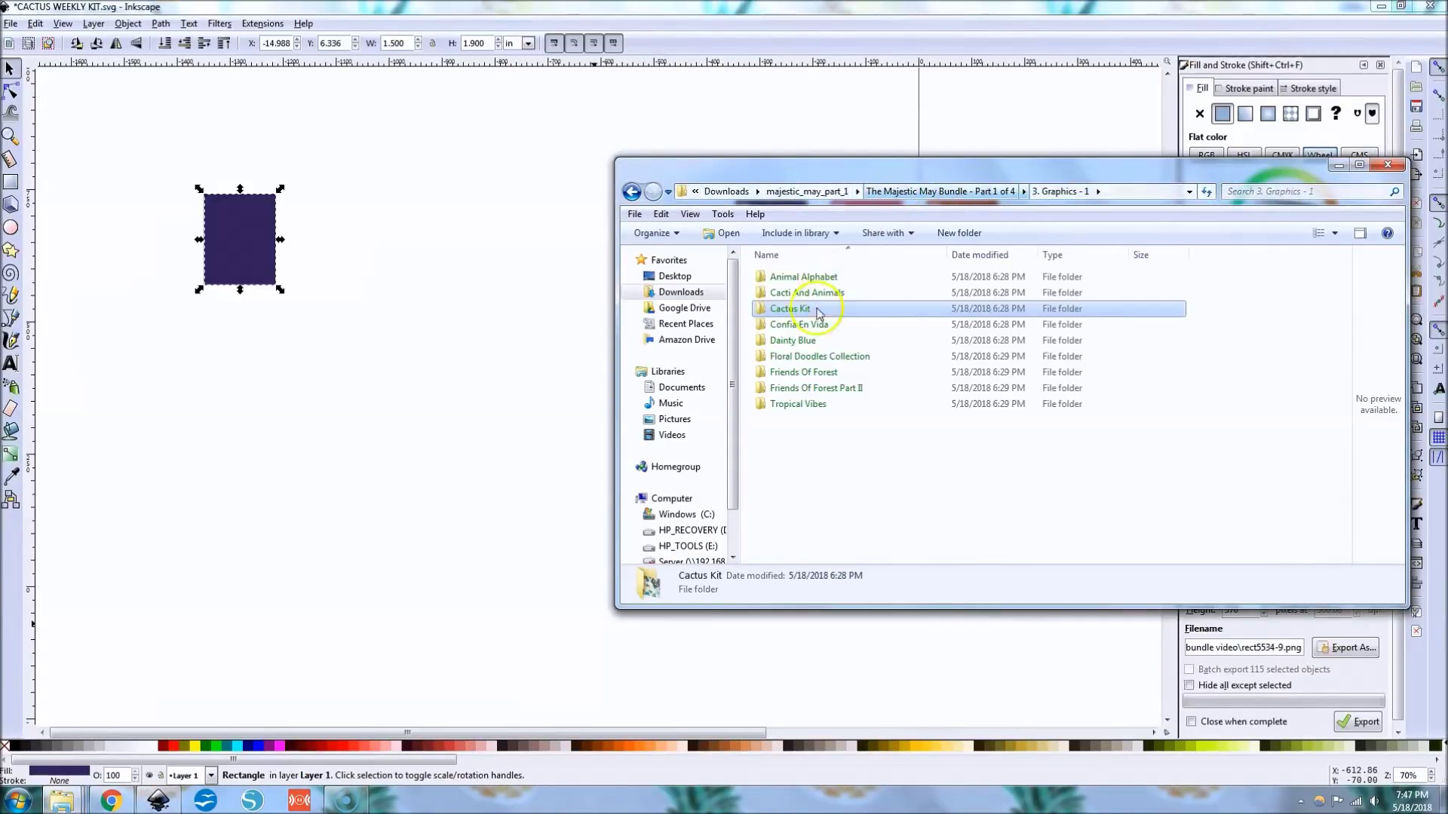
double_click(799, 322)
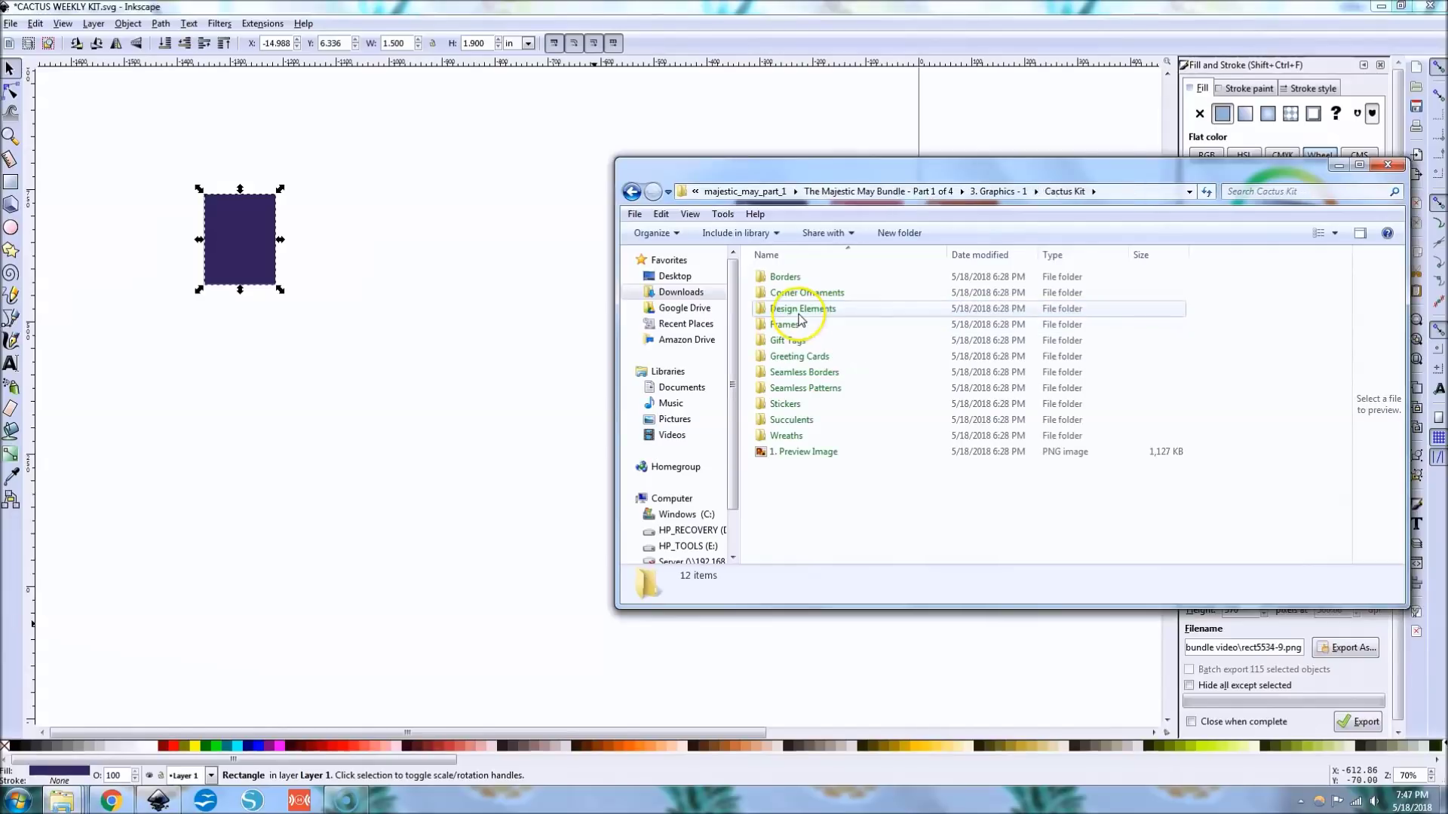
double_click(792, 390)
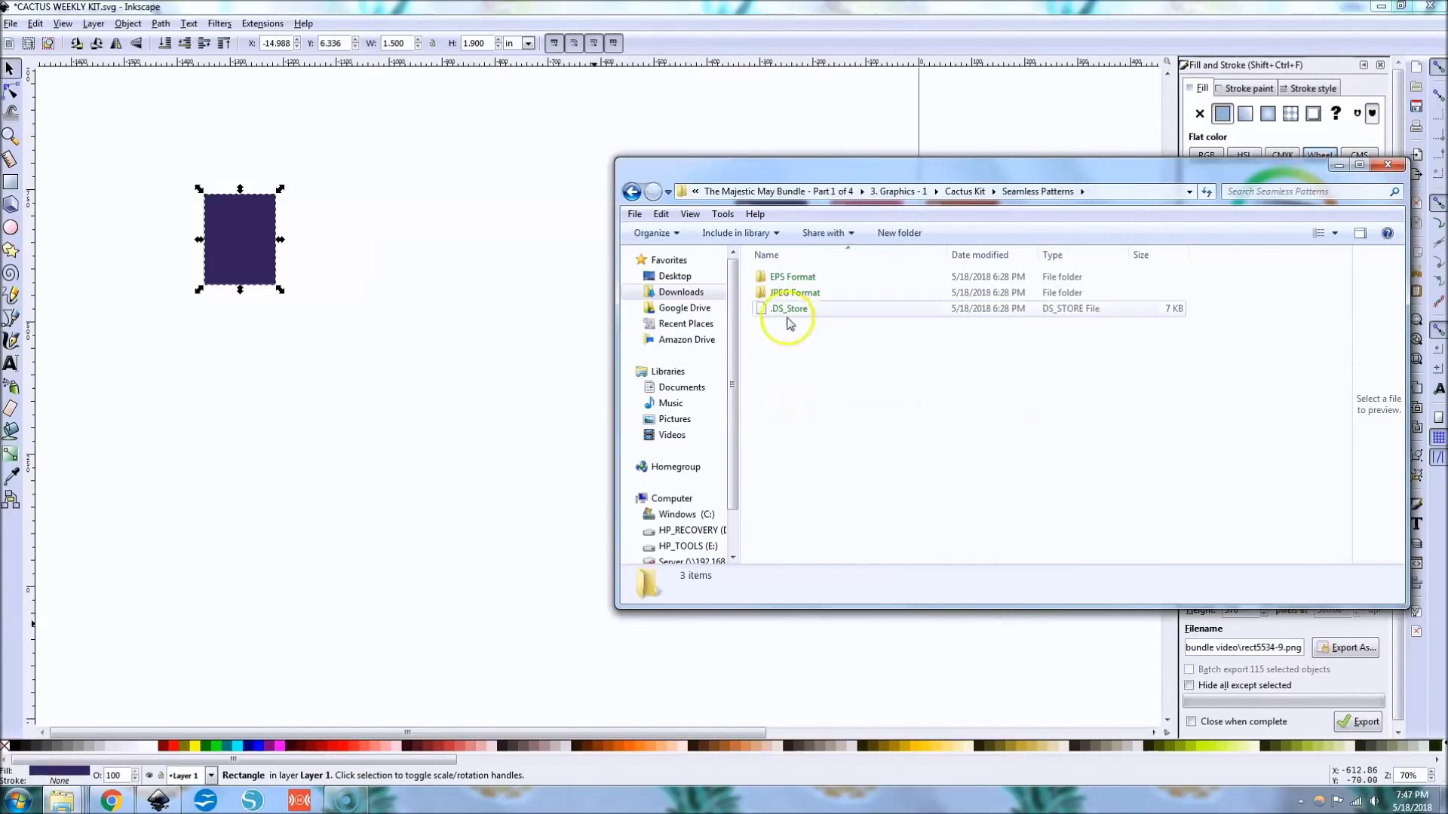
double_click(780, 277)
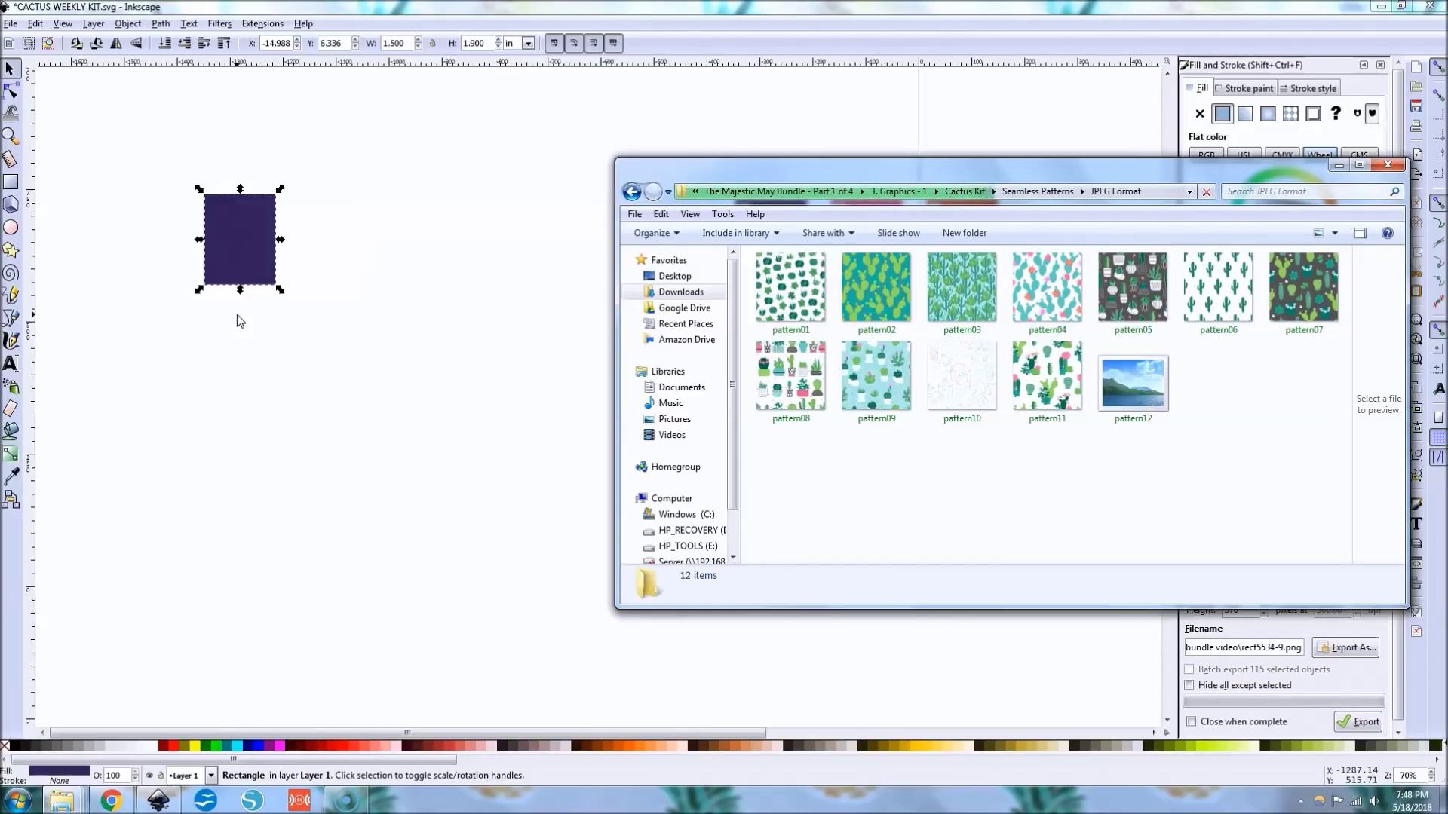
Import pattern02 into the Inkscape drawing as an embedded image with its DPI taken from the file
click(891, 302)
drag(891, 302, 392, 388)
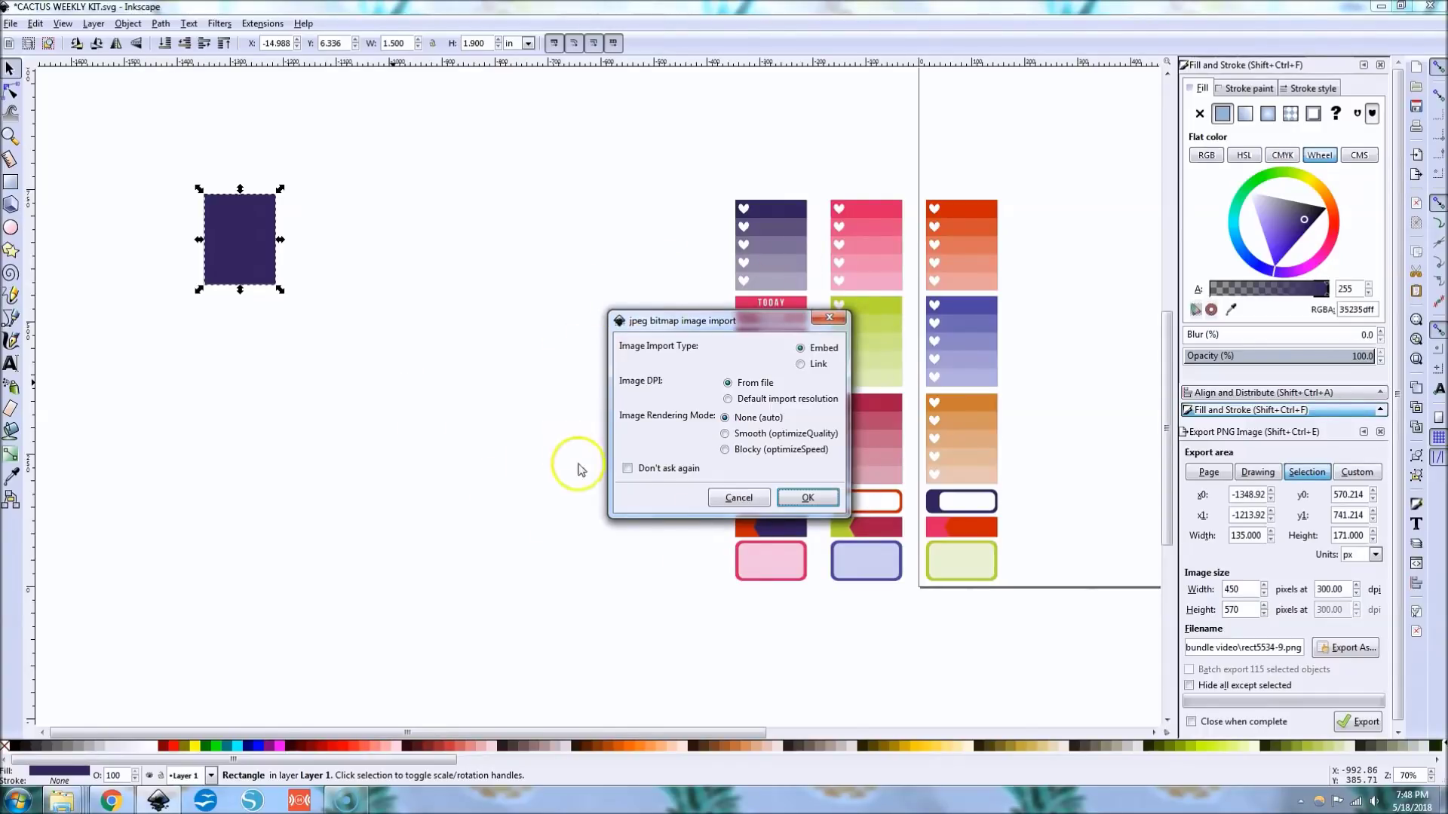
click(806, 499)
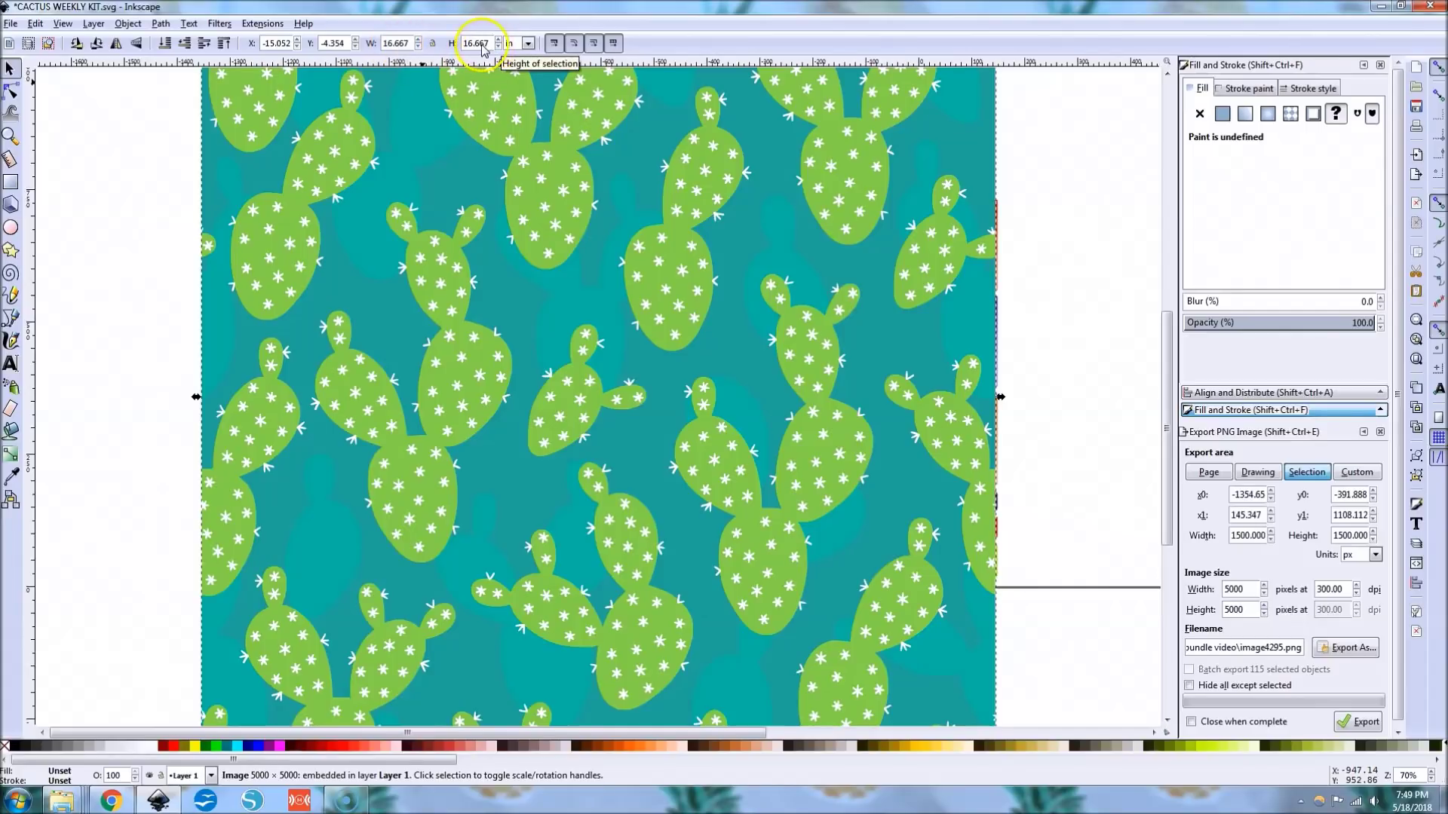
Lock the aspect ratio and shrink the green cactus pattern to about 3.2 inches square, between the purple rectangle and the sticker sheet
click(432, 43)
drag(395, 226, 249, 125)
click(136, 146)
click(485, 194)
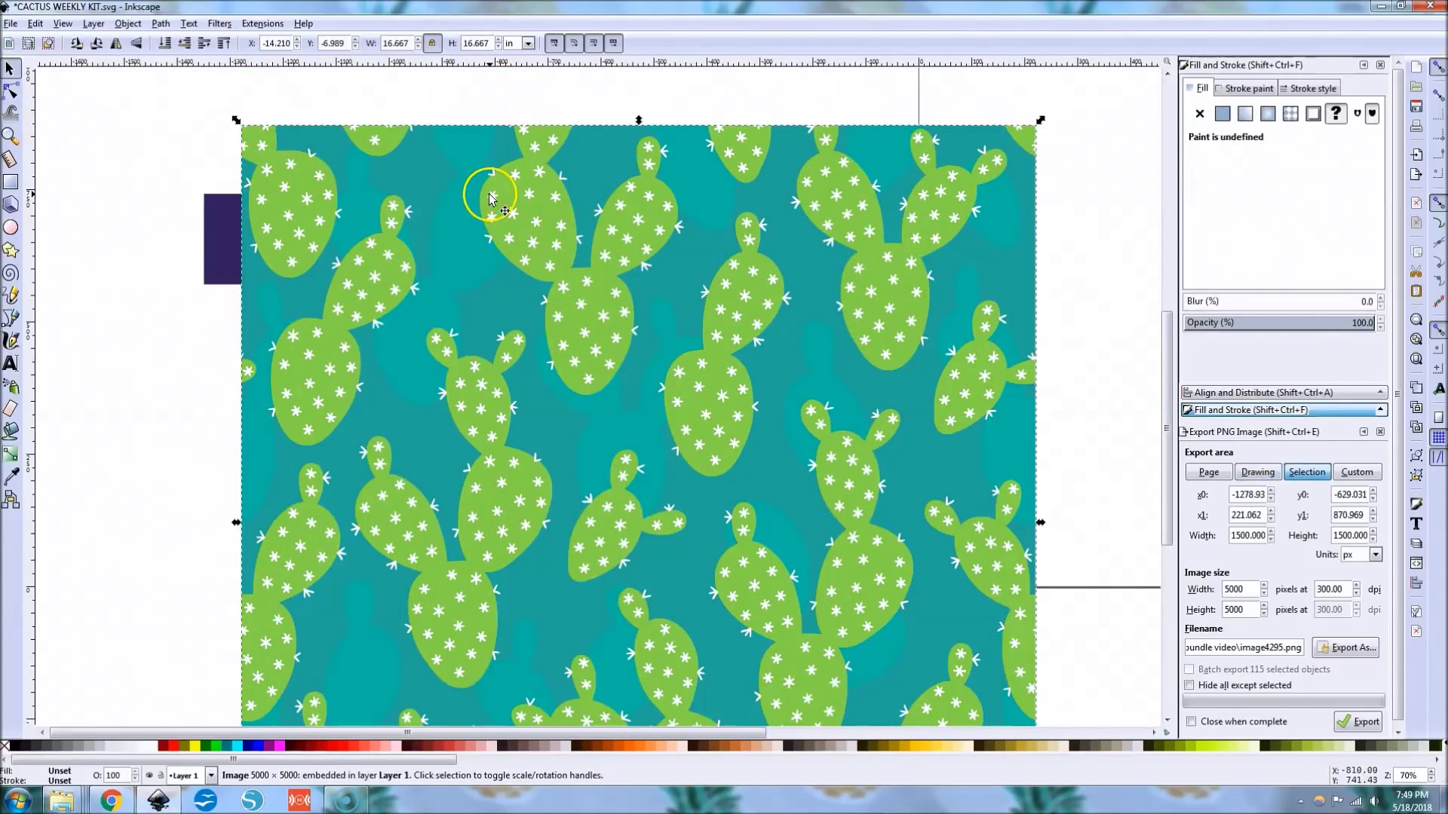
drag(236, 120, 386, 192)
drag(393, 205, 330, 245)
Place the purple rectangle over the cactus pattern, clip the pattern to it, and move the clipped piece to the canvas's upper left
drag(242, 244, 388, 314)
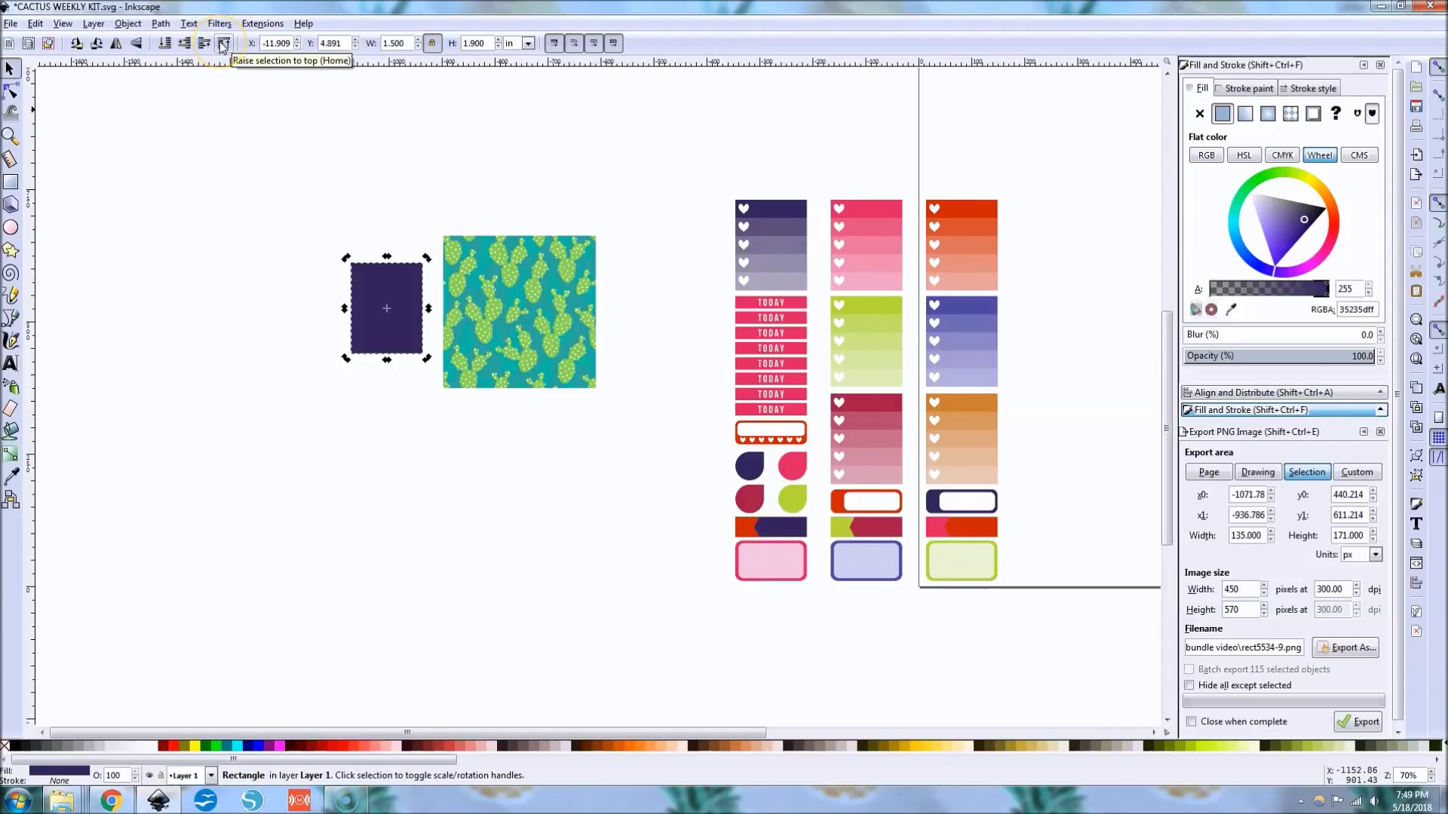
drag(371, 284, 482, 295)
shift+click(580, 296)
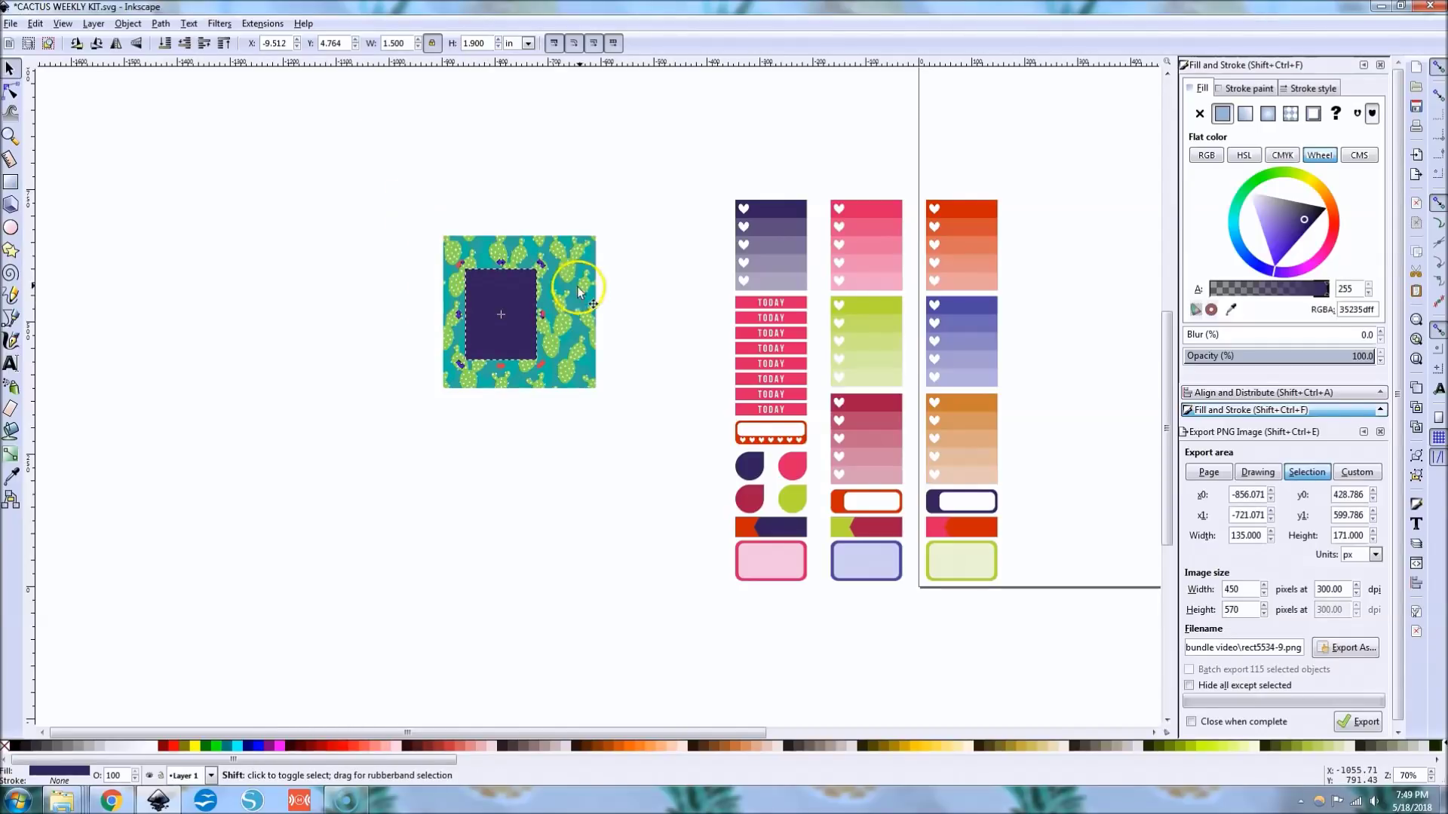
click(302, 226)
drag(345, 162, 640, 480)
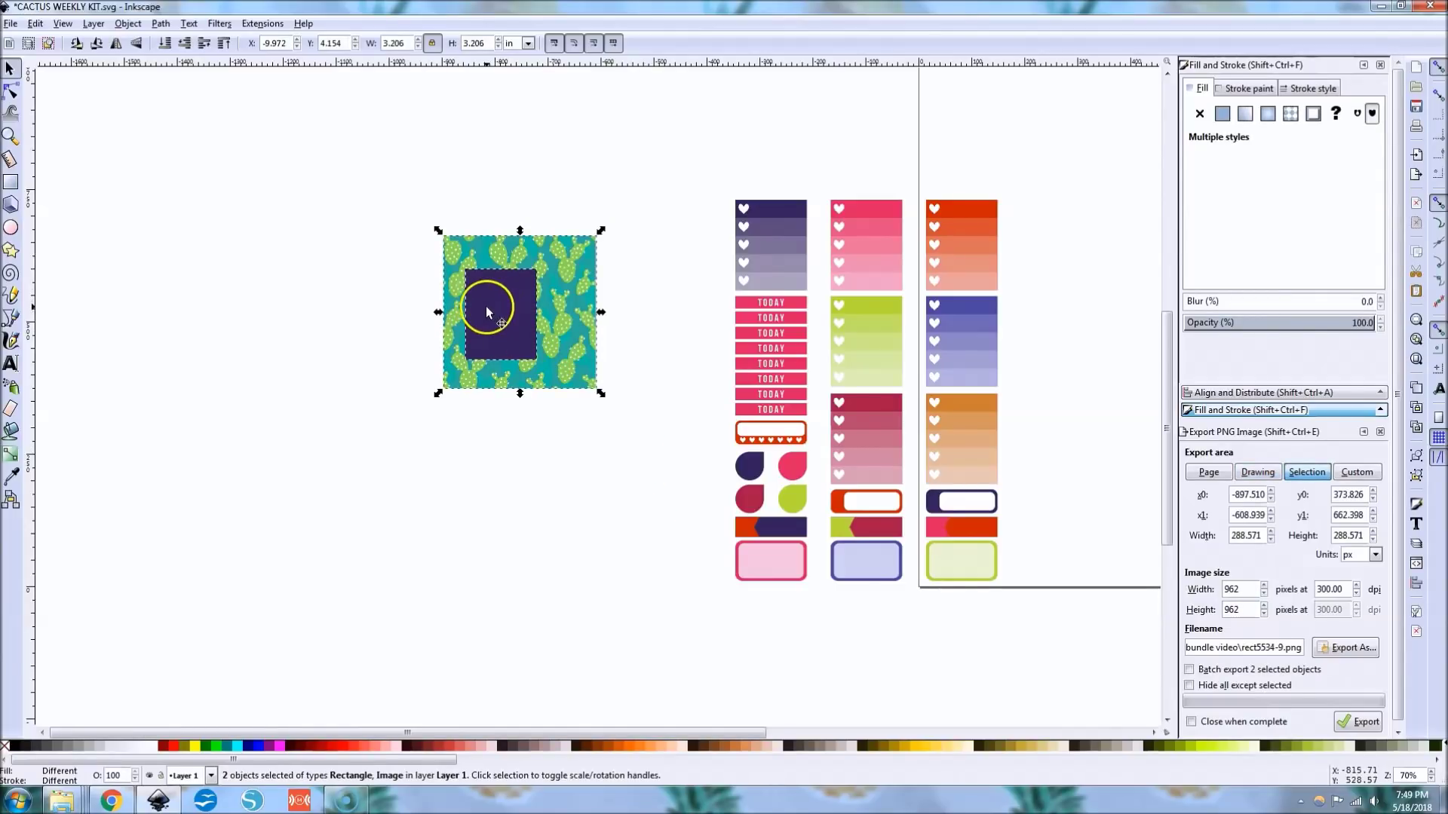
right_click(563, 267)
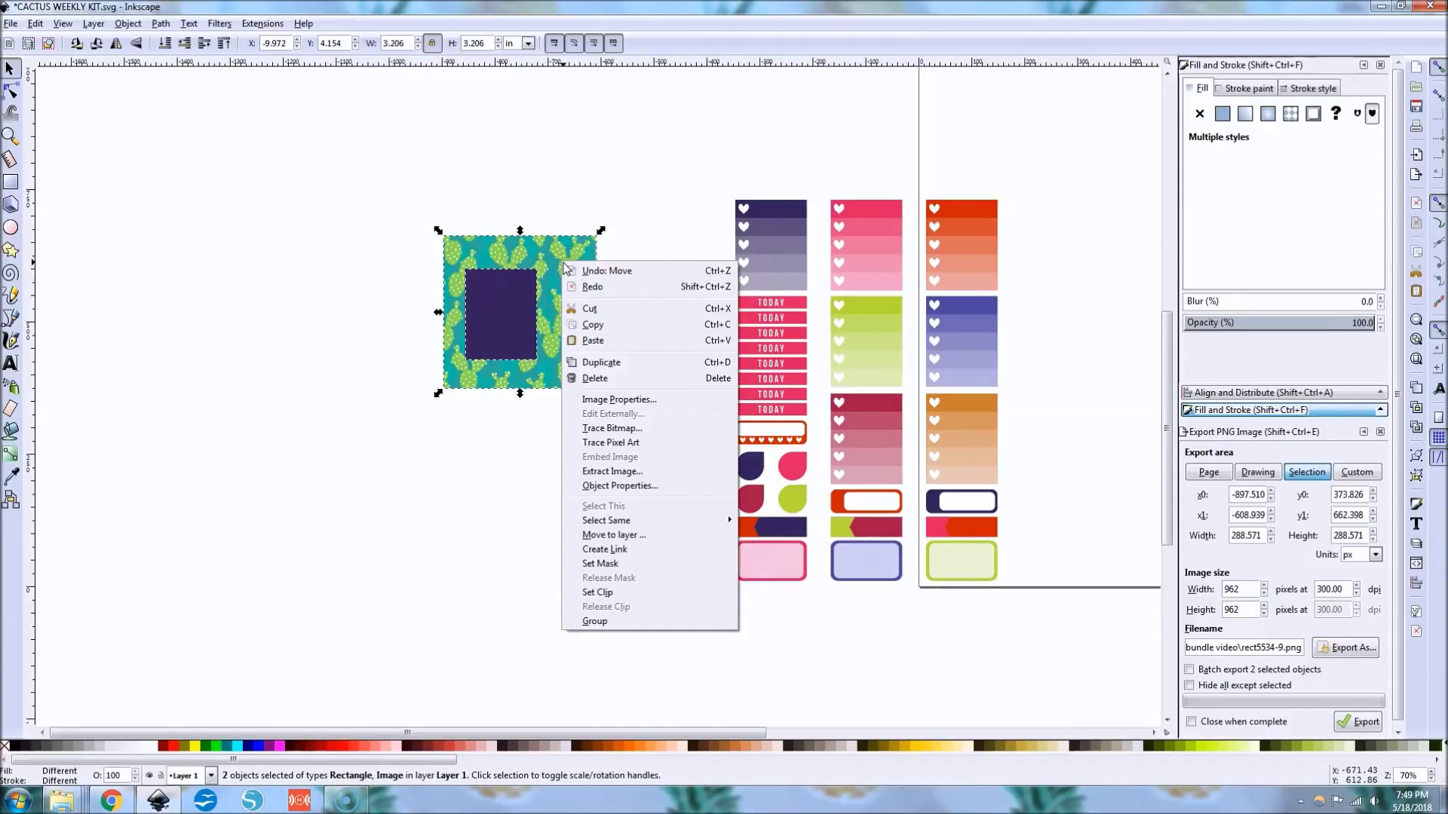
click(607, 593)
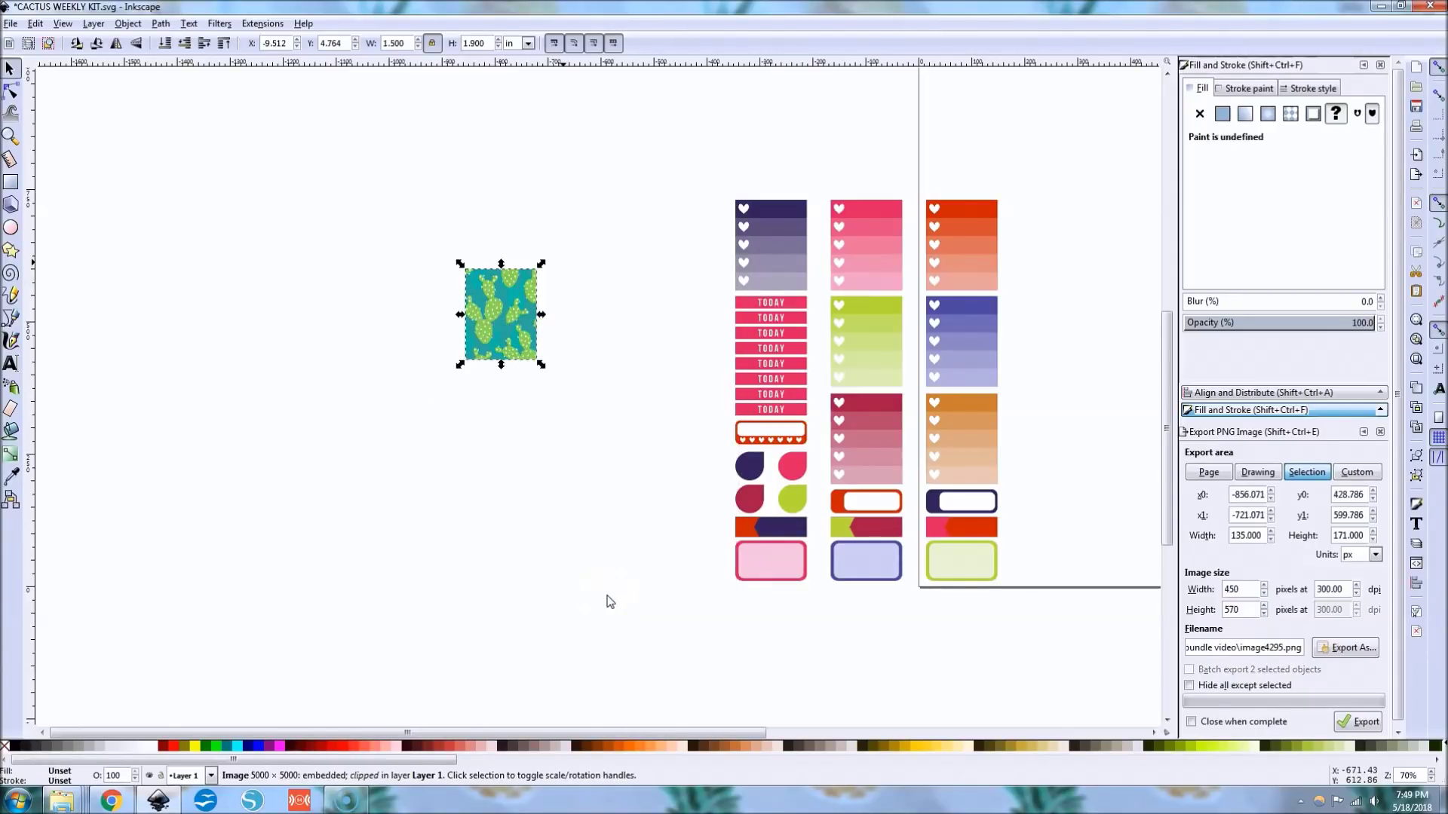
drag(490, 313, 289, 225)
click(351, 353)
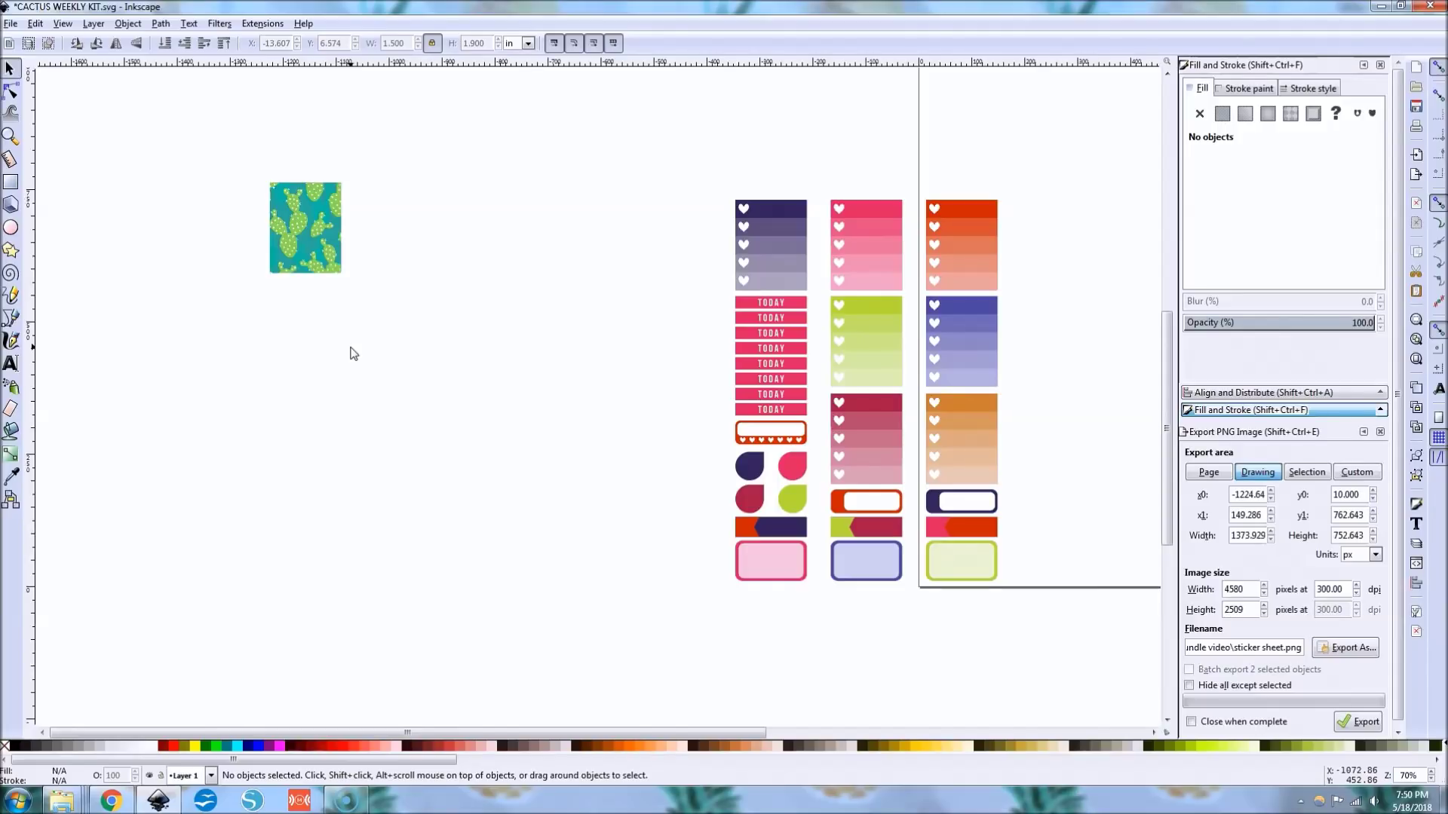
Copy the purple checklist's background rectangle again and place the copy just right of the clipped cactus piece
click(763, 199)
right_click(768, 202)
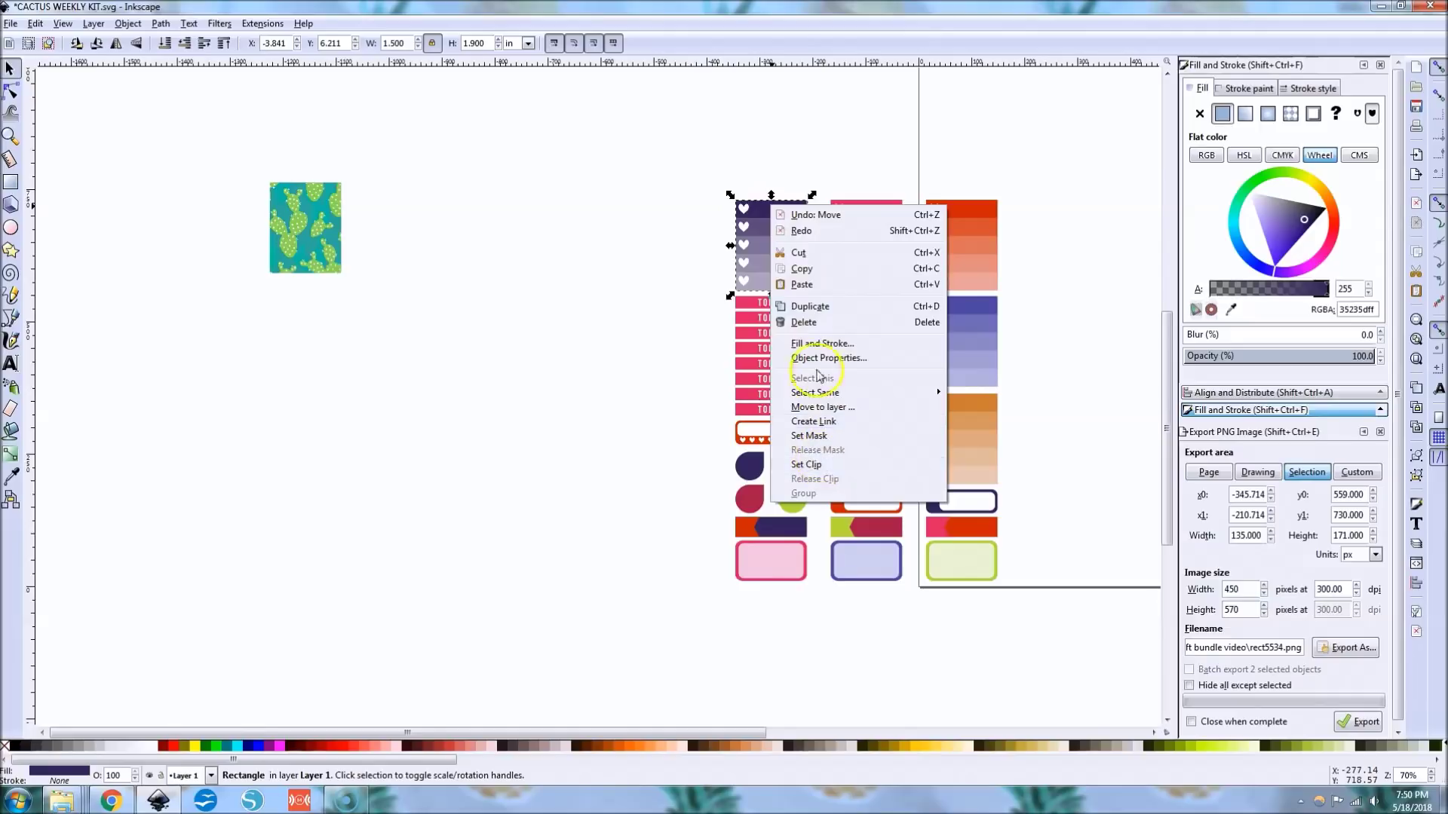
click(802, 269)
right_click(536, 292)
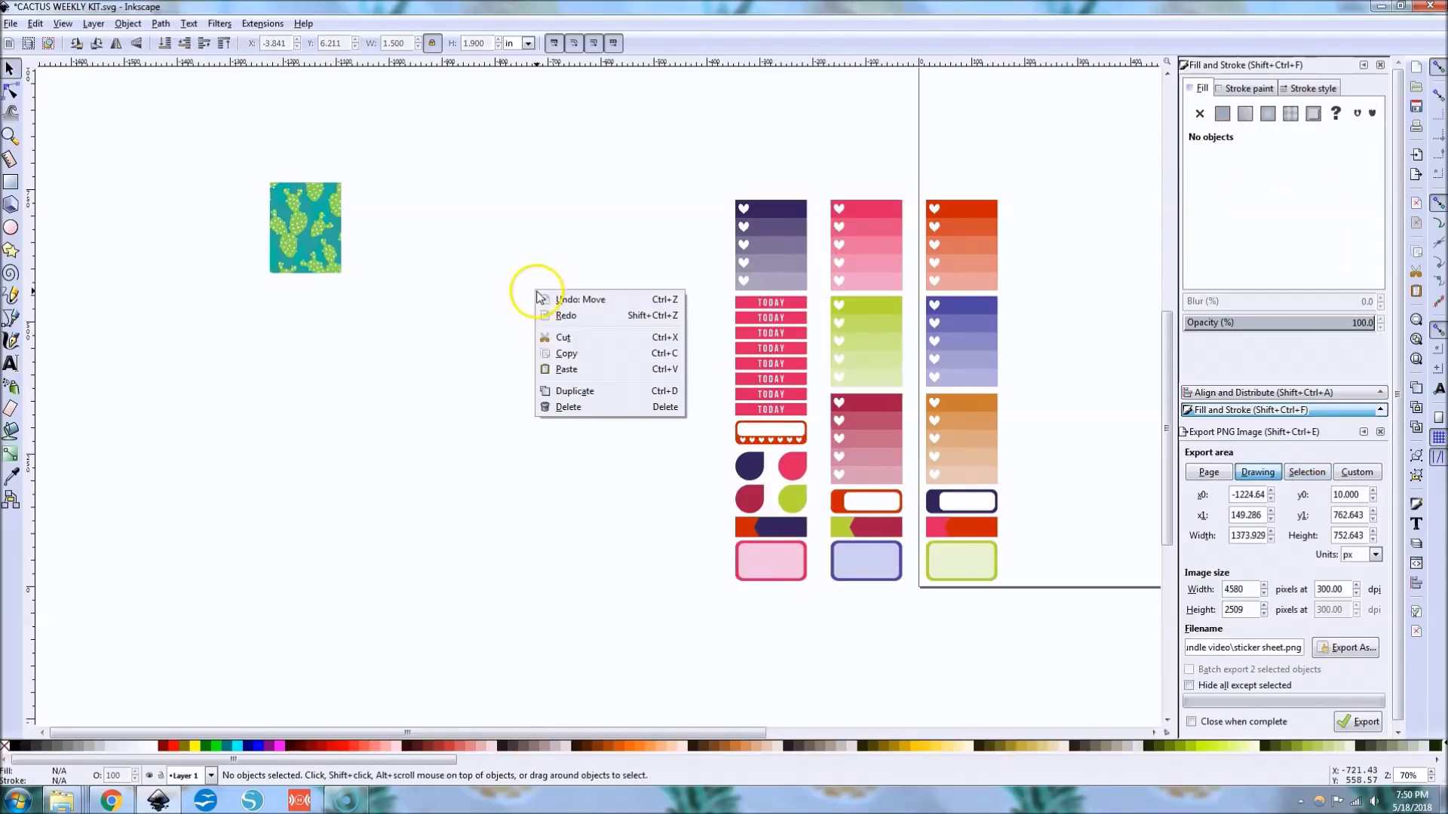
click(564, 369)
drag(538, 381, 391, 234)
Import pattern04 from the JPEG Format folder as an embedded image and shrink it to about 5.8 inches square
mouse_move(62, 800)
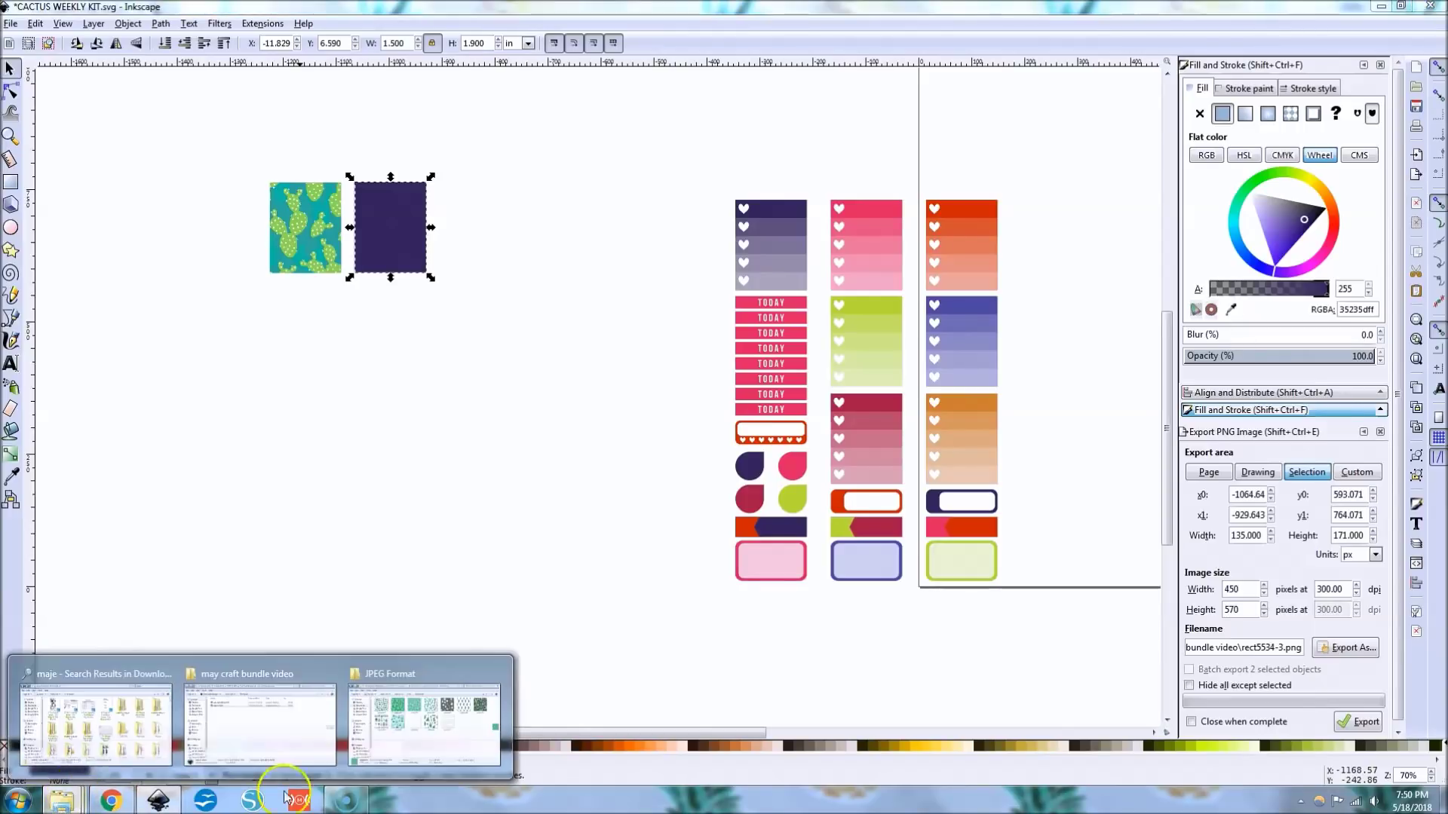
click(444, 736)
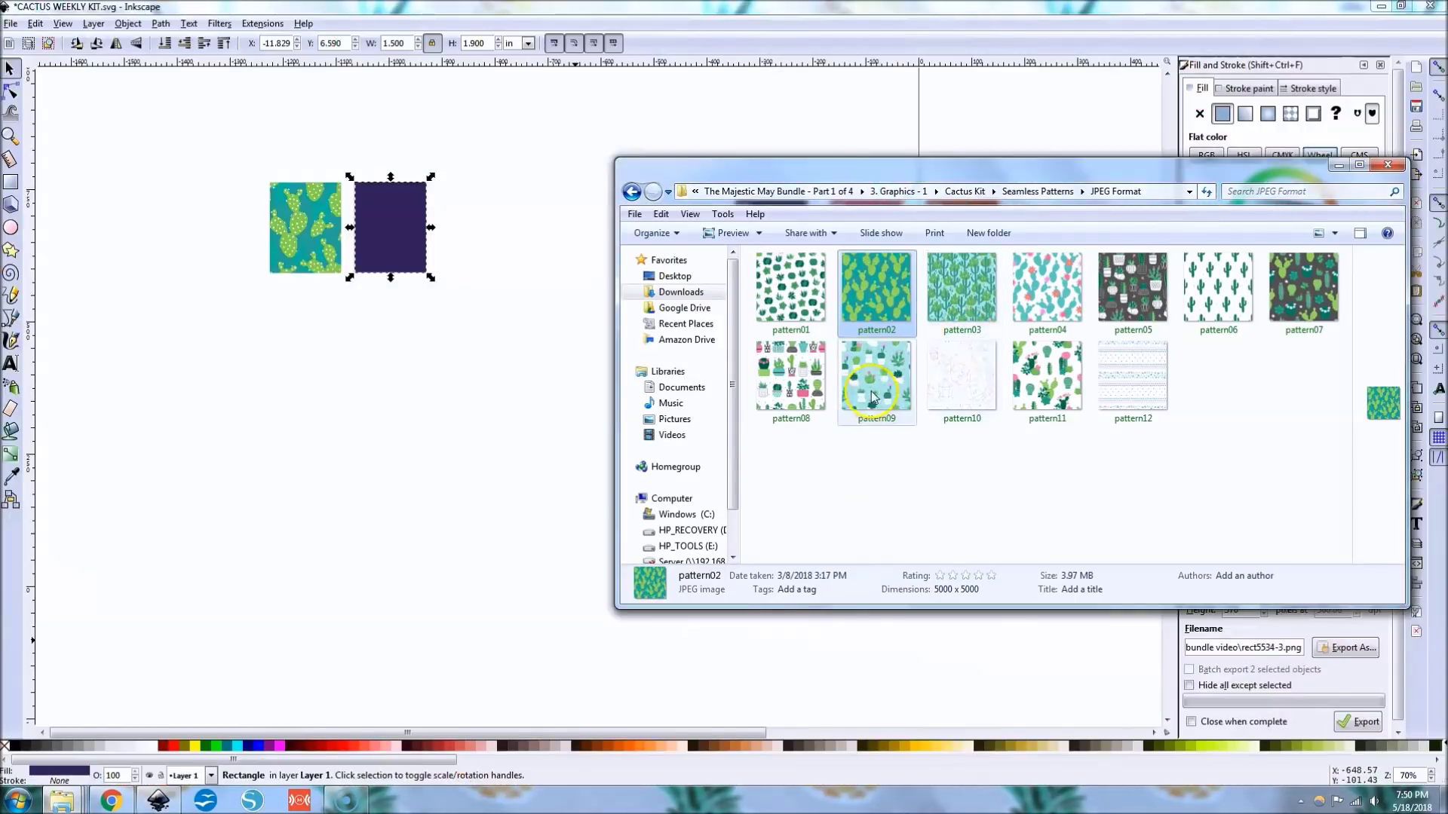
drag(1046, 290, 420, 462)
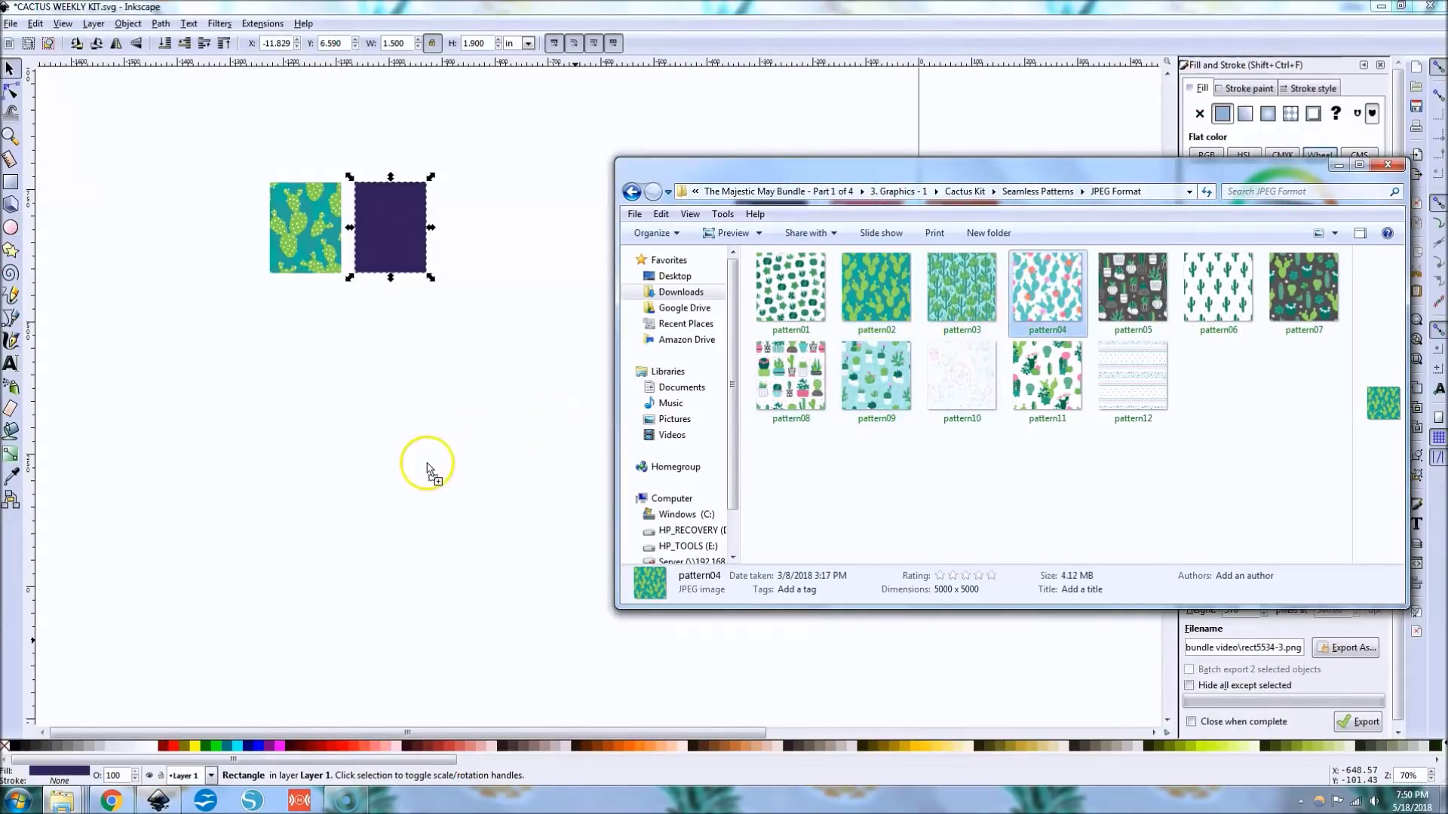
click(808, 498)
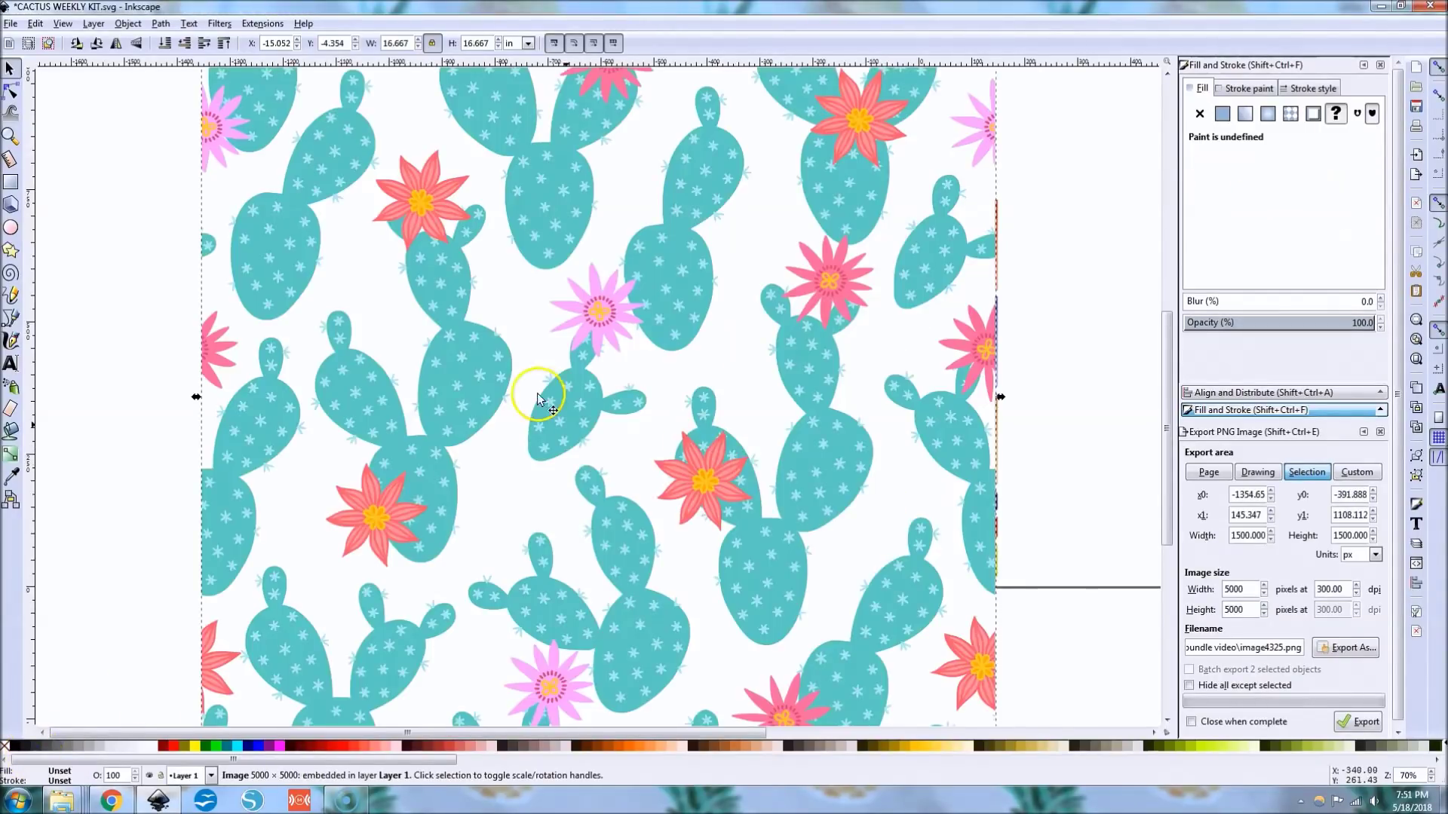
drag(465, 358, 239, 87)
Save the changes to the CACTUS WEEKLY KIT document
click(11, 23)
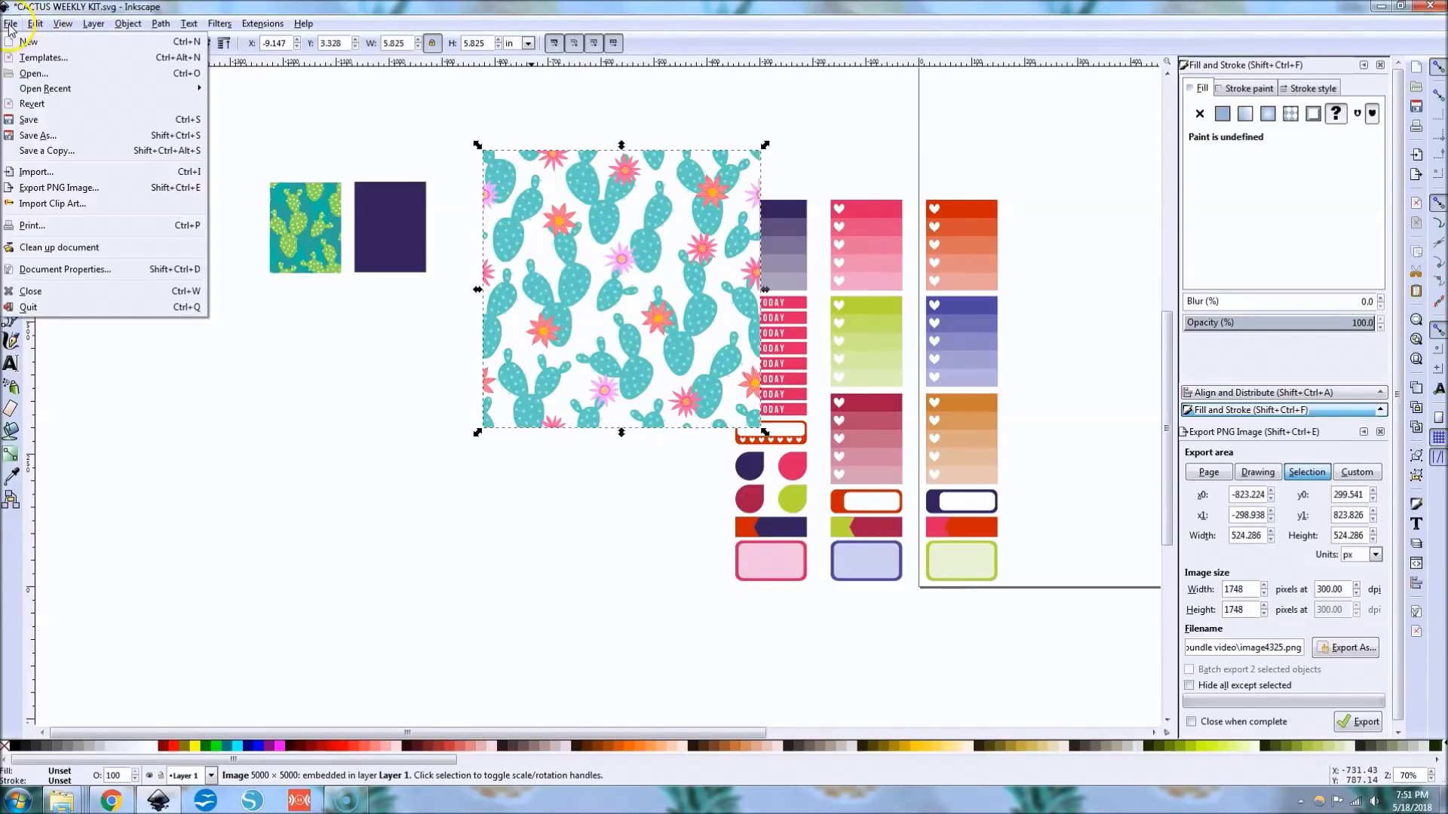
click(30, 119)
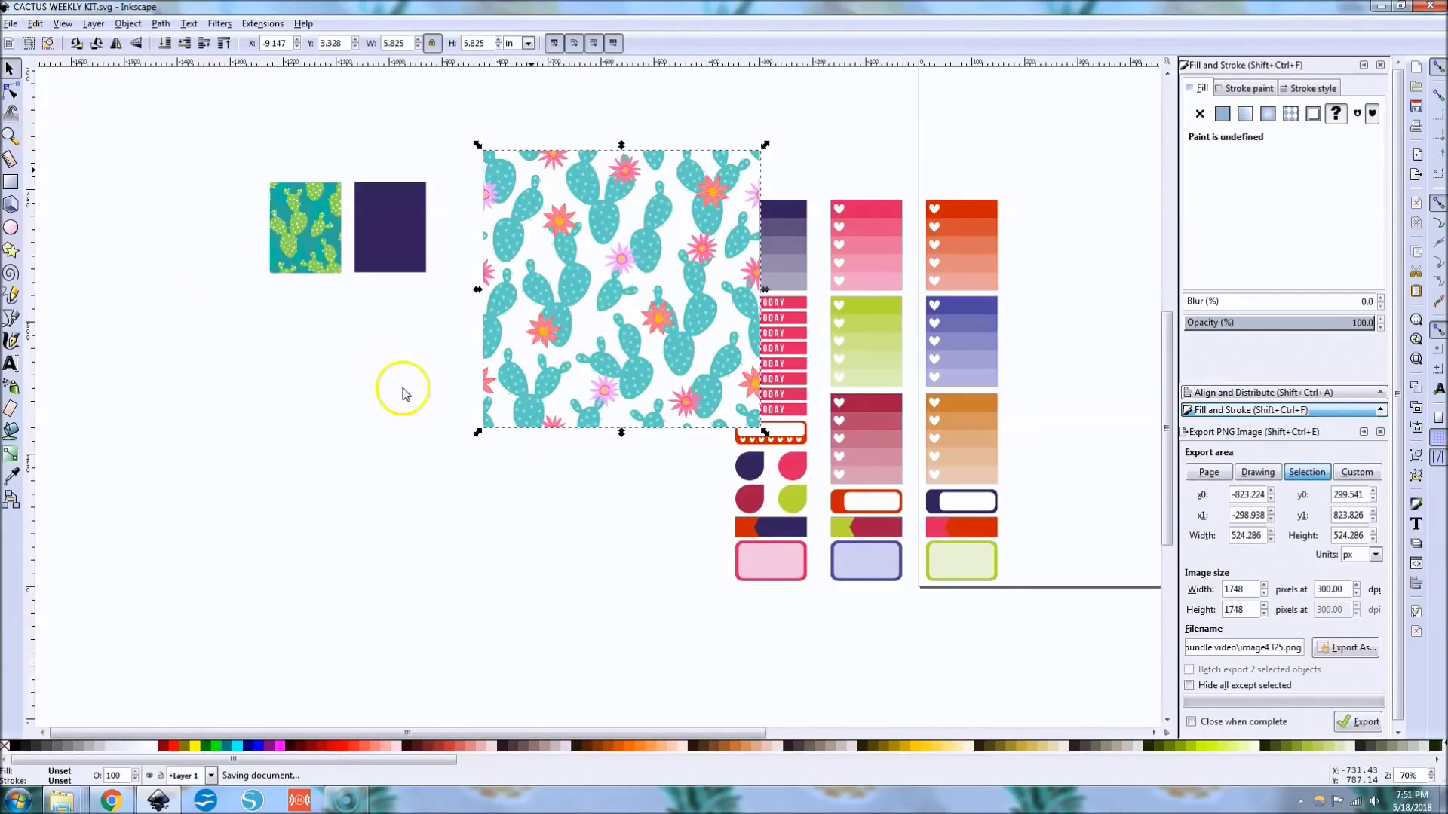
key(Escape)
Shrink the flowered cactus pattern to about 3.6 inches square and position it just right of the purple rectangle
click(564, 228)
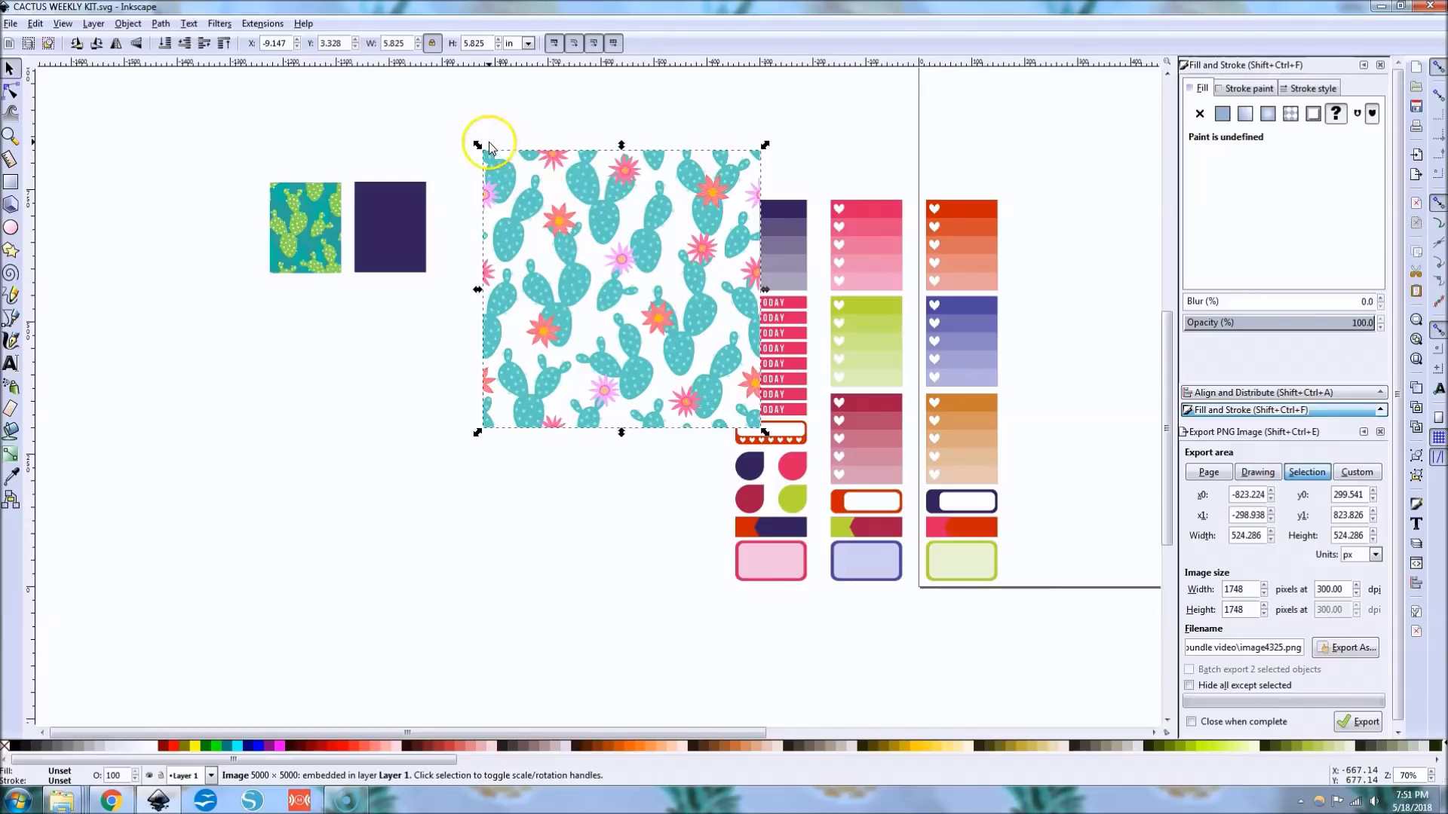
drag(478, 141, 586, 249)
drag(675, 381, 369, 236)
drag(512, 235, 396, 236)
Raise the purple rectangle to the top of the stack and place it over the flowered cactus pattern
click(396, 236)
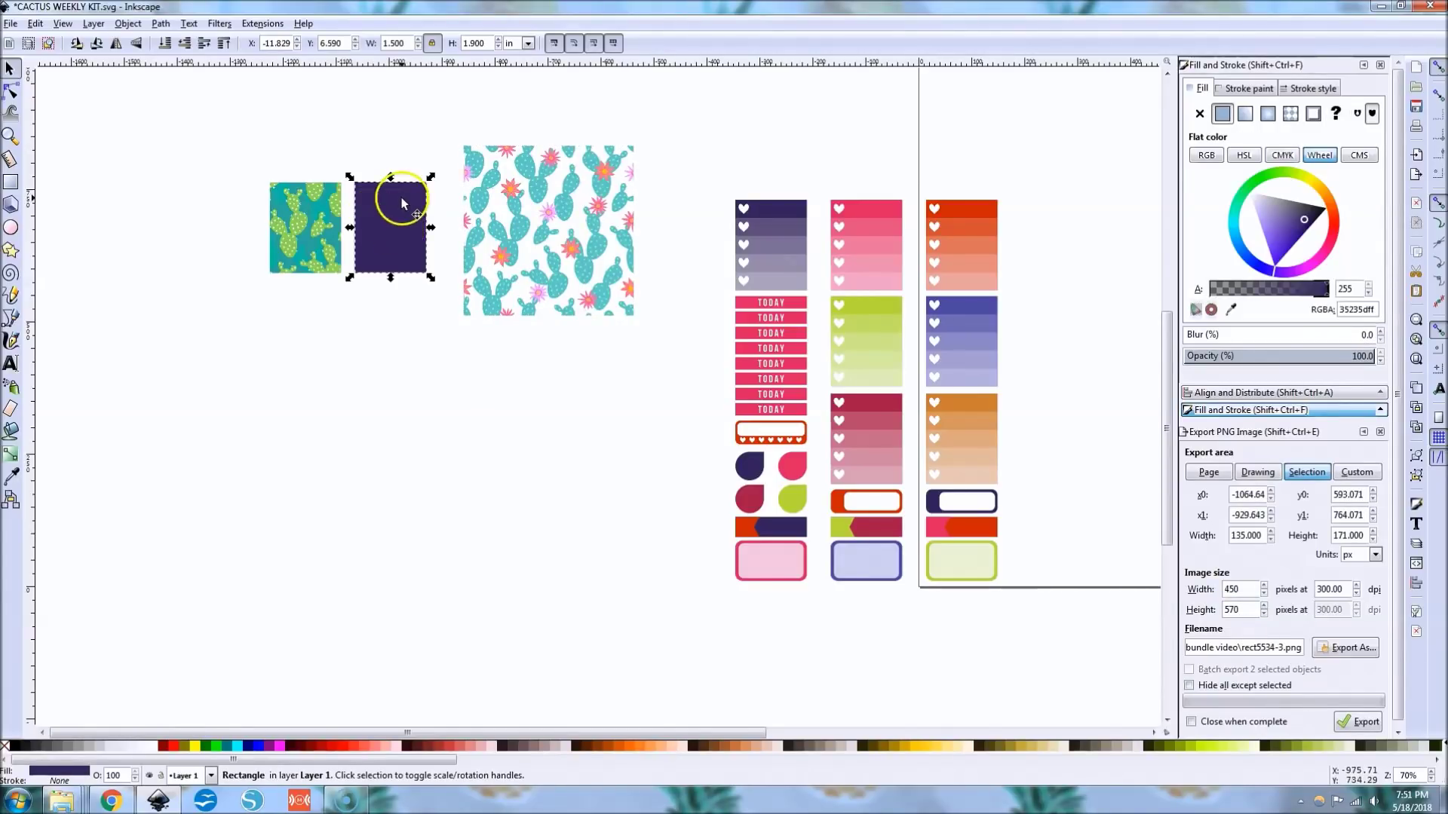
click(224, 46)
drag(381, 201, 561, 193)
drag(579, 285, 579, 224)
Clip the flowered cactus pattern to the purple rectangle and place the clipped piece just right of the teal cactus piece
drag(435, 112, 679, 405)
right_click(573, 249)
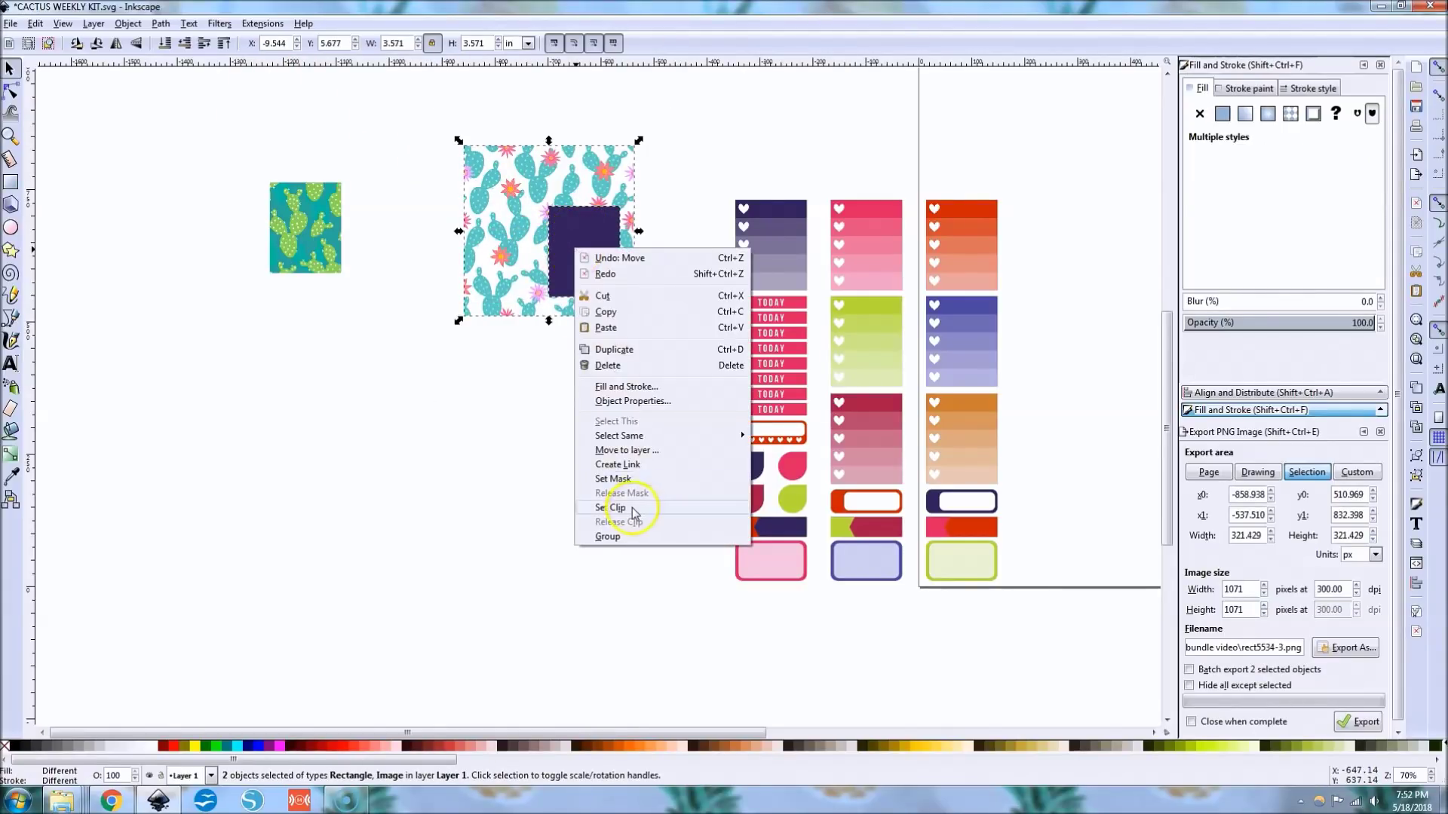
click(633, 508)
drag(549, 274, 341, 238)
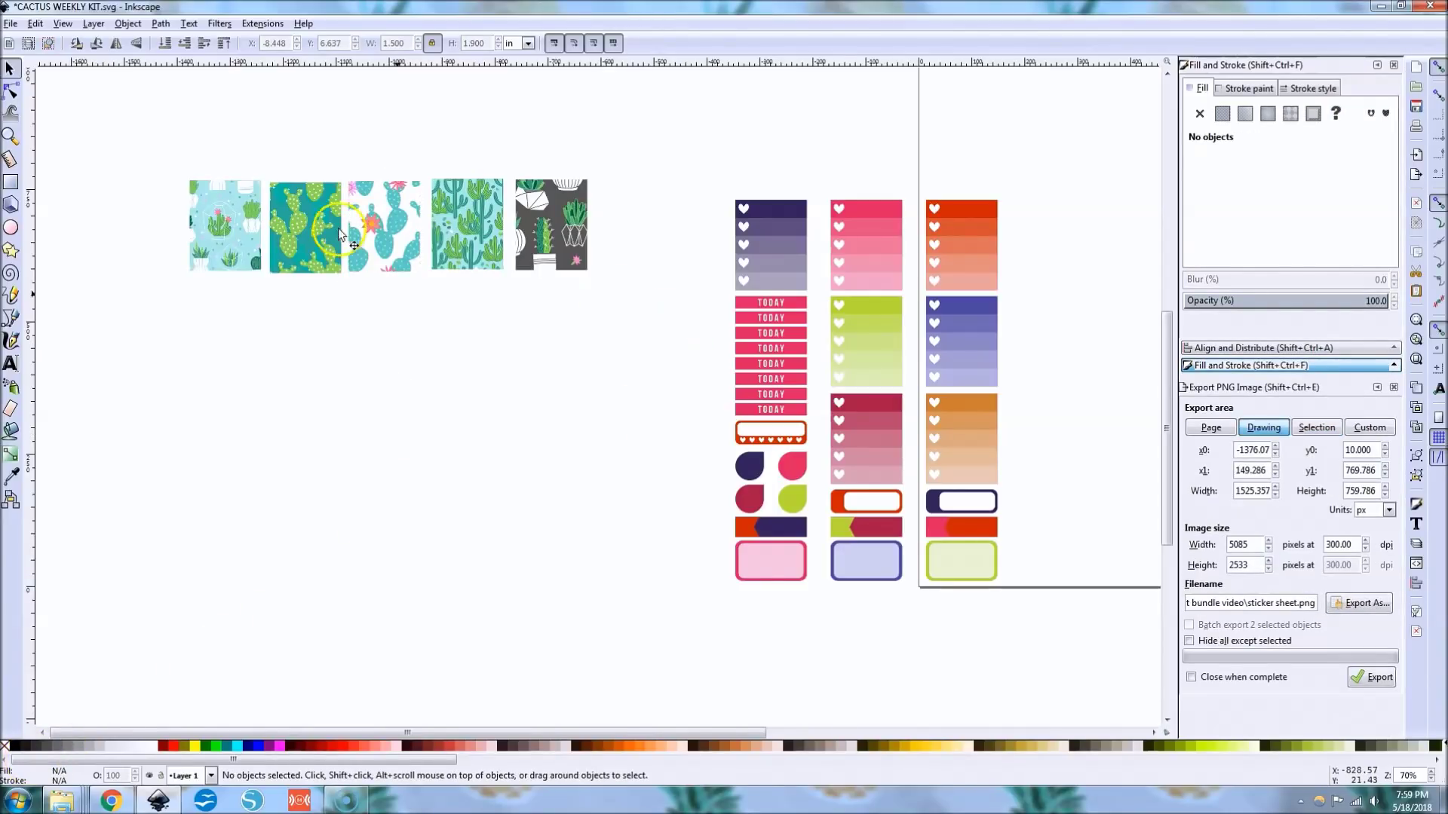
Select all five clipped pattern boxes, save the CACTUS WEEKLY KIT document and clear the selection
drag(157, 142, 649, 381)
click(10, 24)
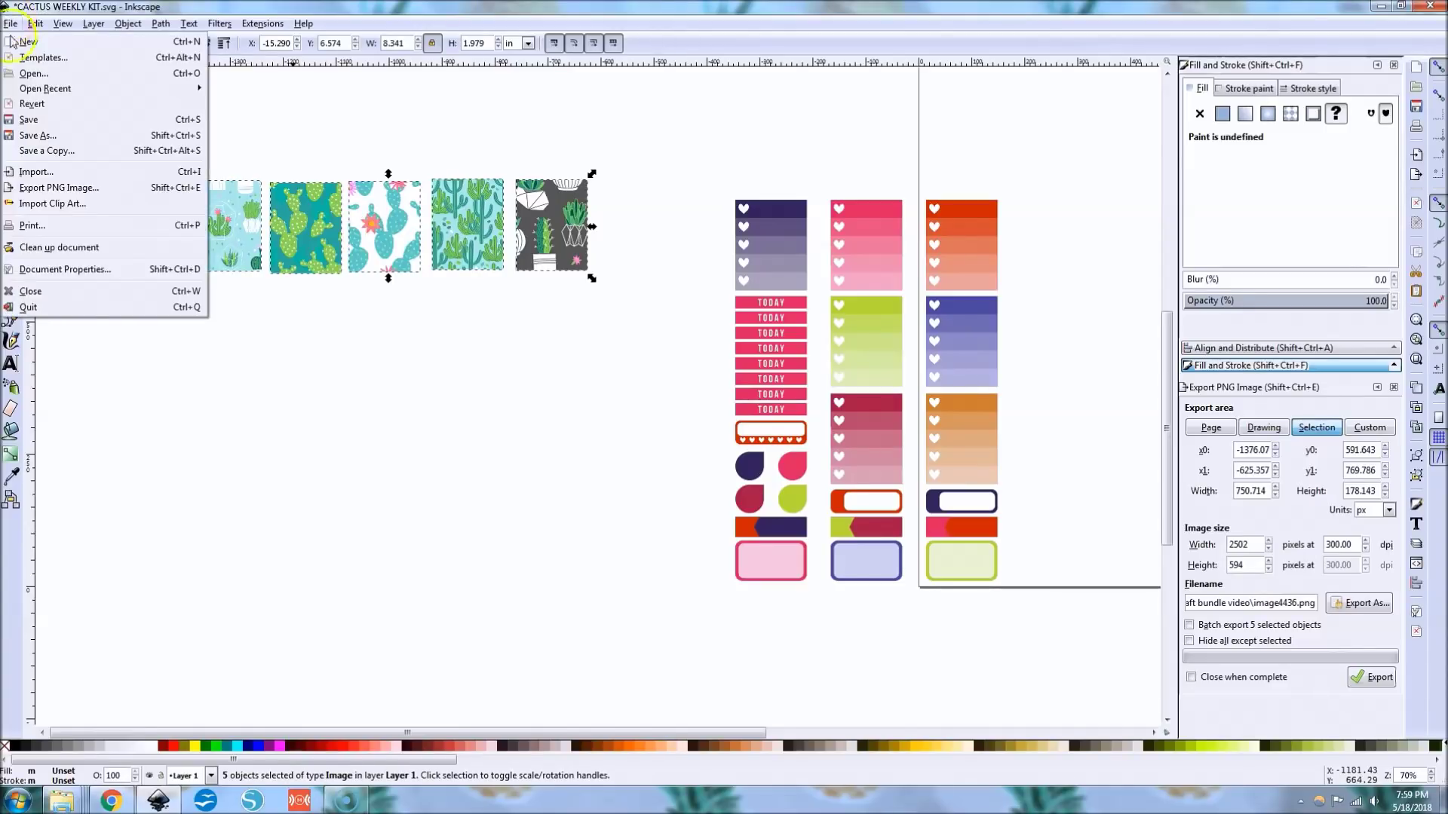
click(30, 109)
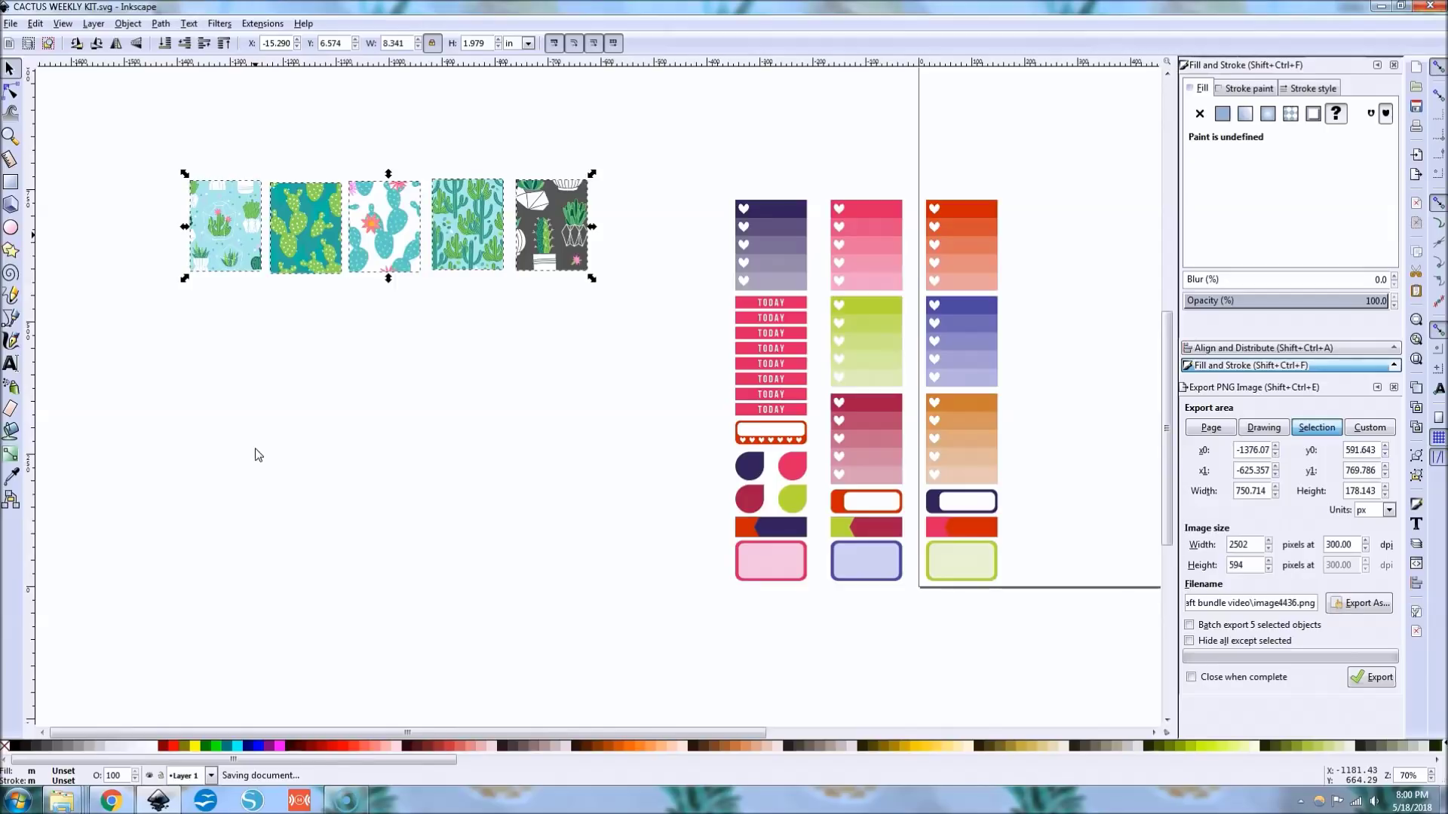
click(256, 453)
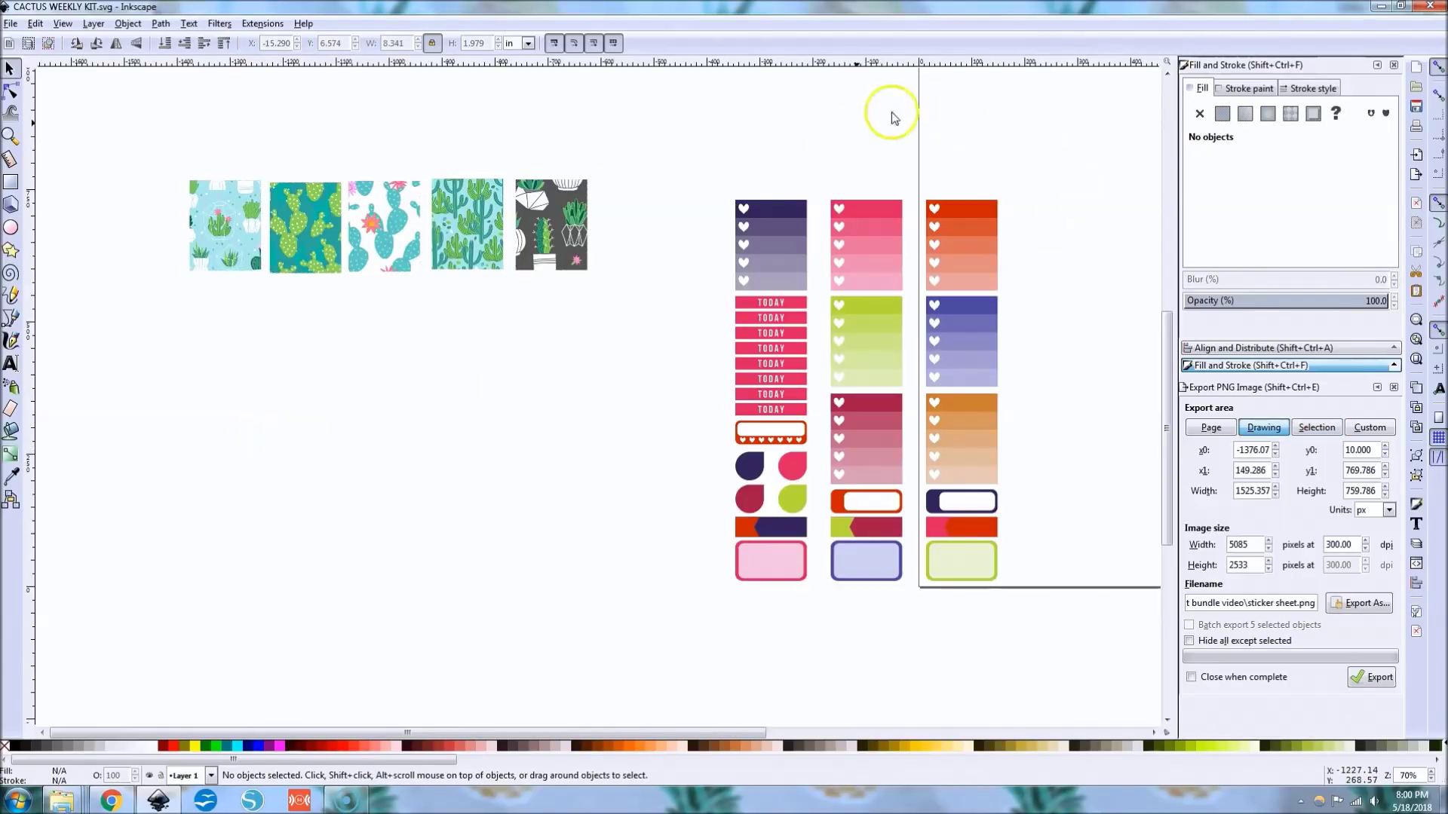
click(773, 202)
right_click(775, 206)
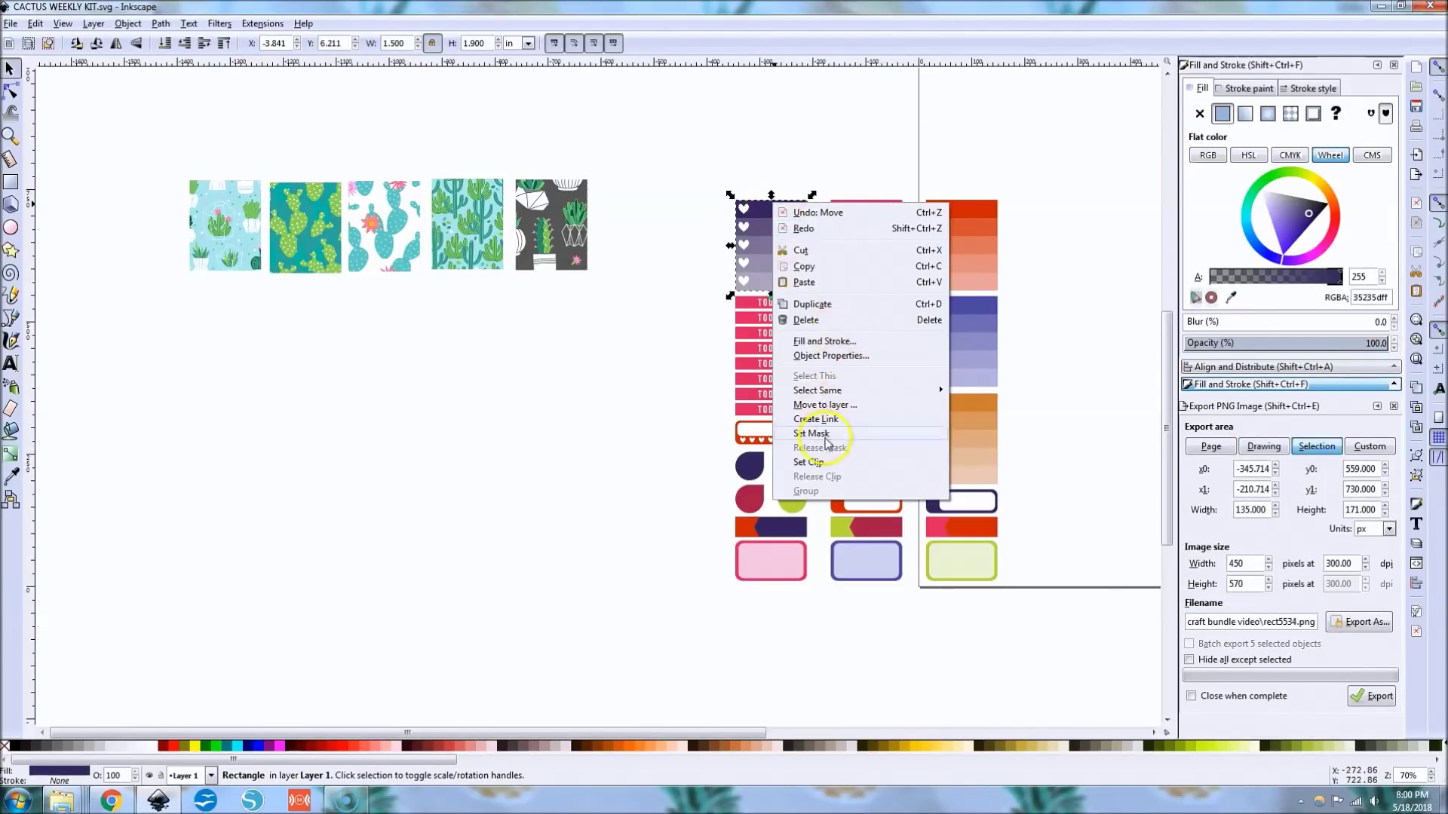
click(804, 267)
right_click(555, 393)
click(592, 469)
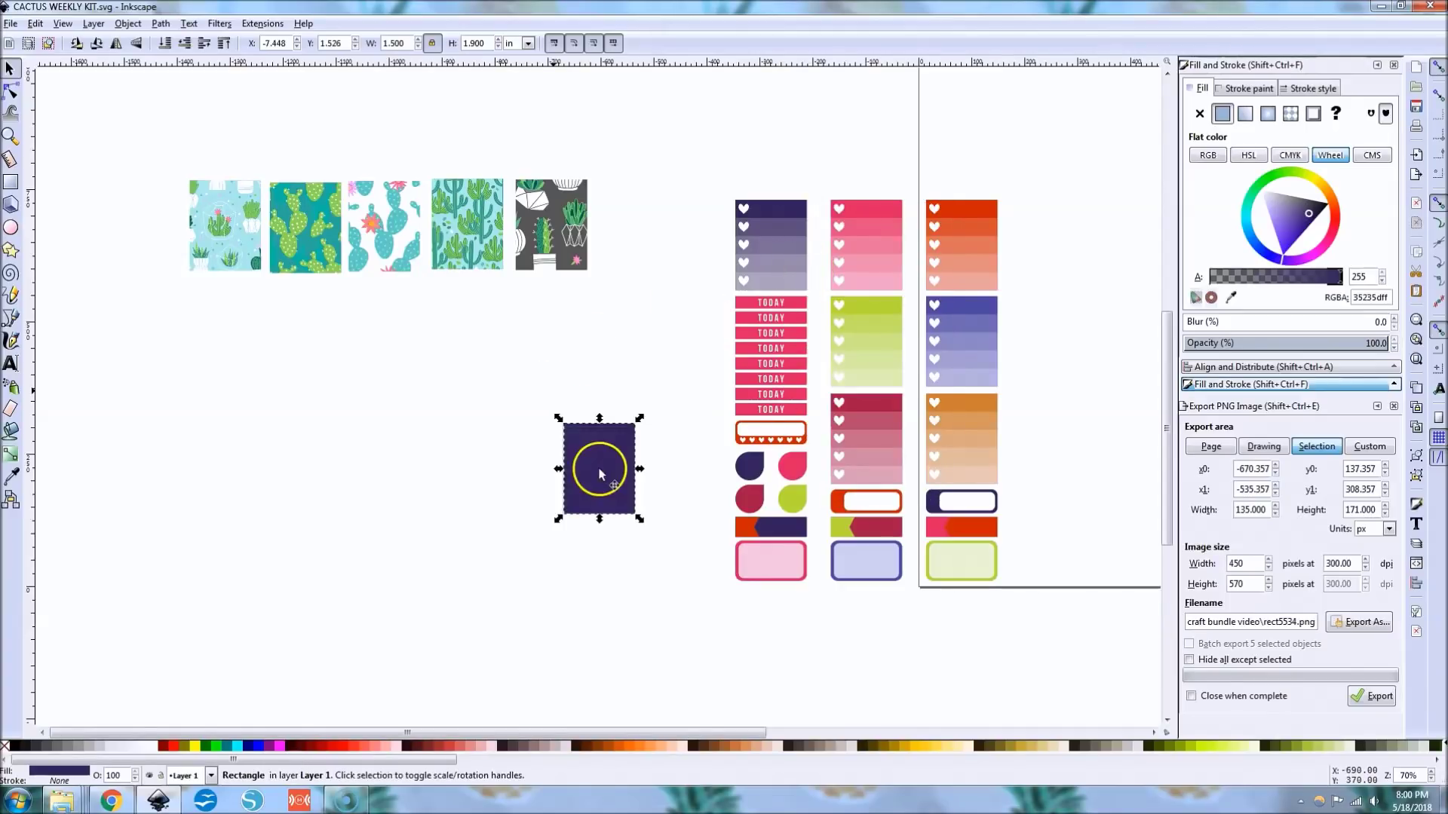
drag(592, 469, 455, 450)
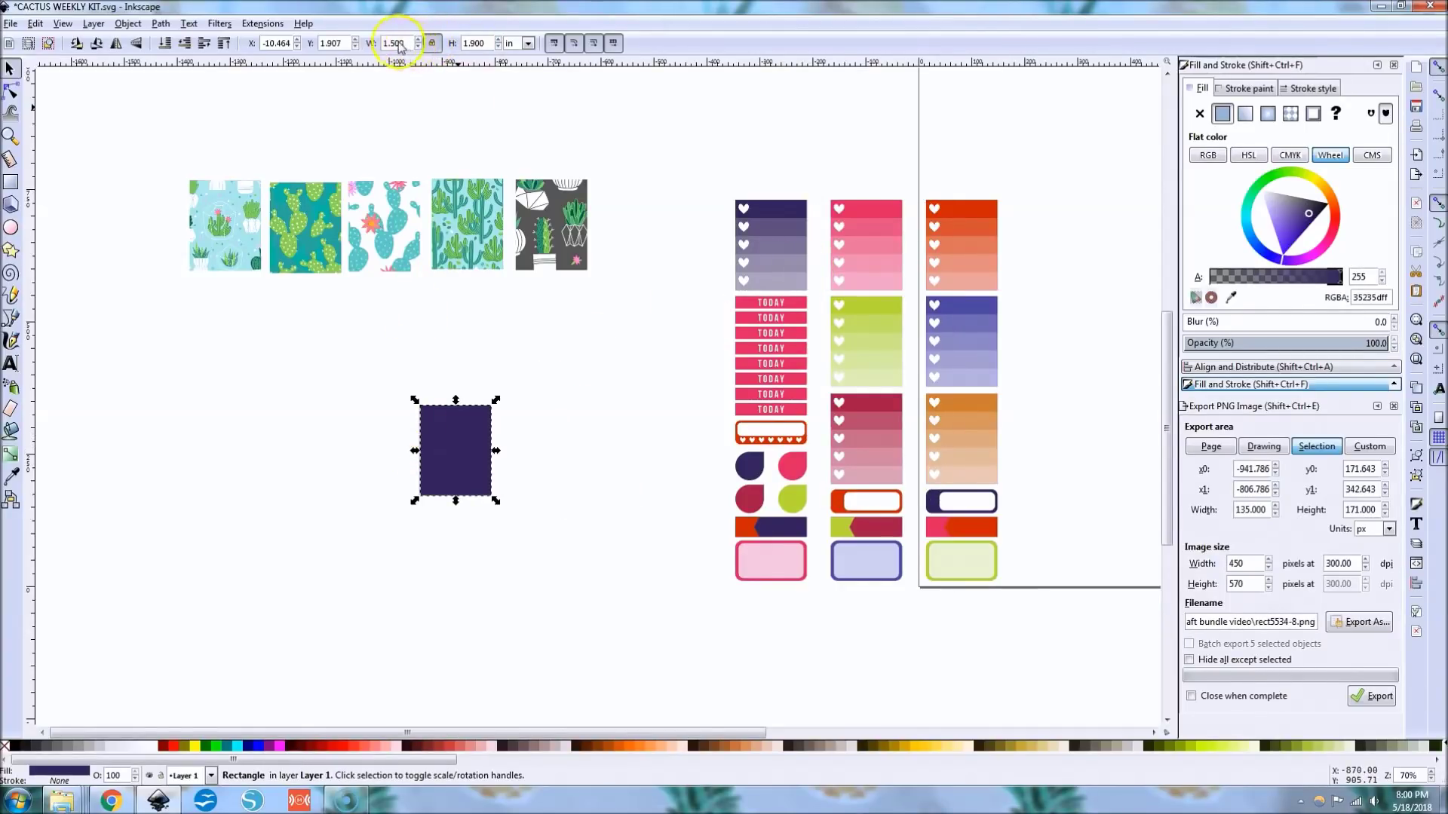
click(472, 450)
key(Delete)
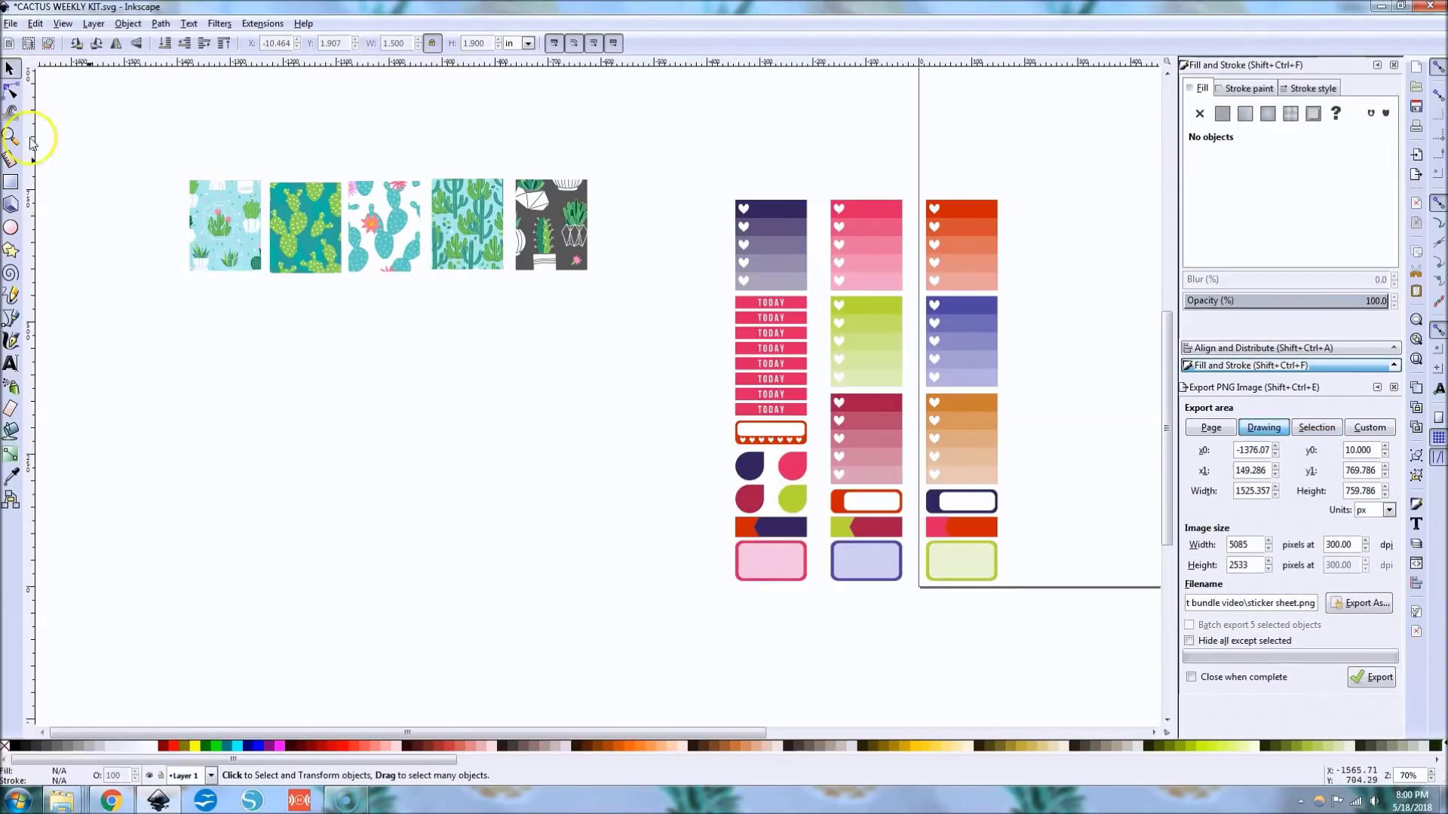
Draw a long teal rectangle about 9.5 by 0.67 inches below the row of five pattern boxes
click(11, 181)
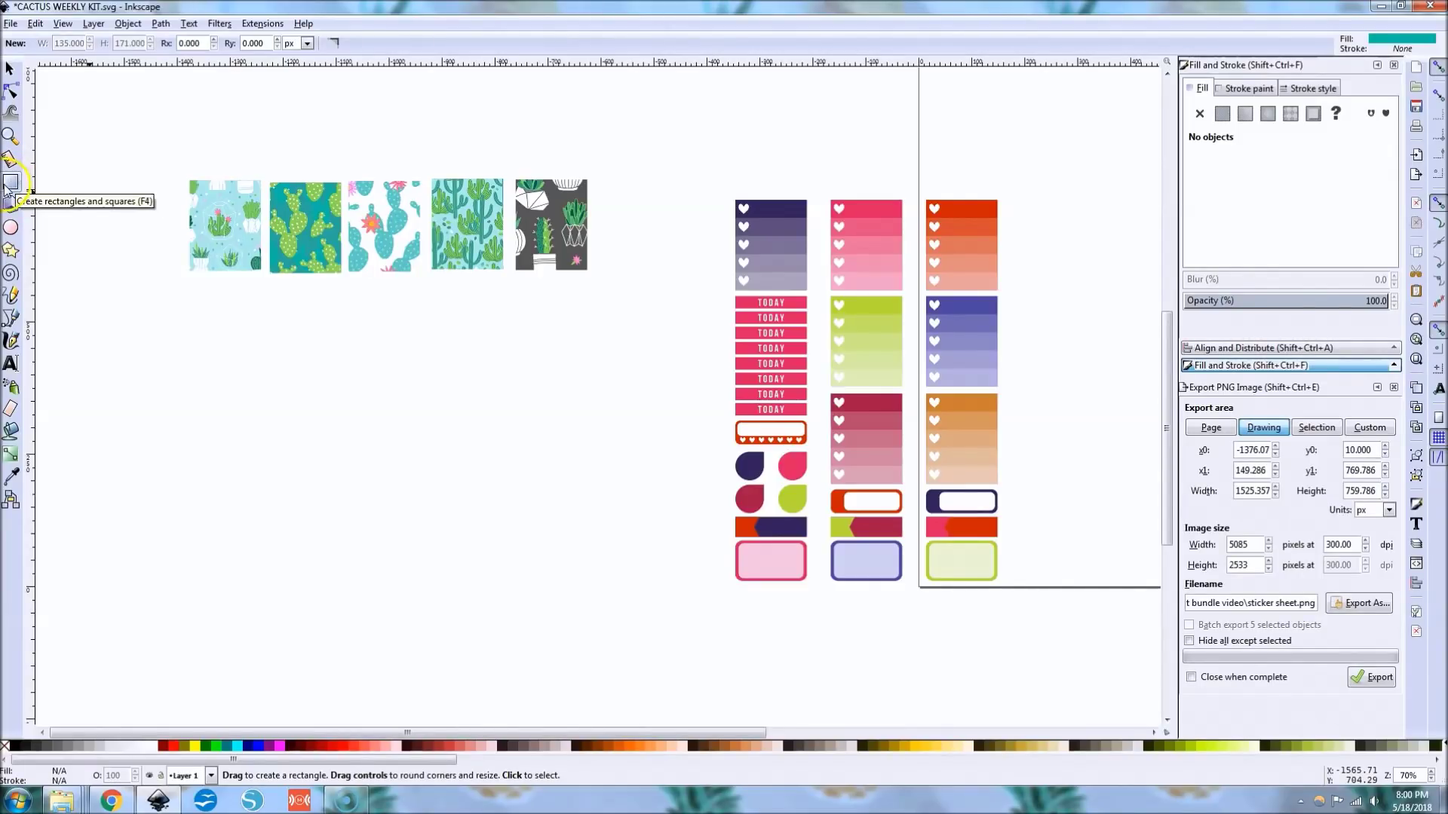
drag(190, 338, 641, 370)
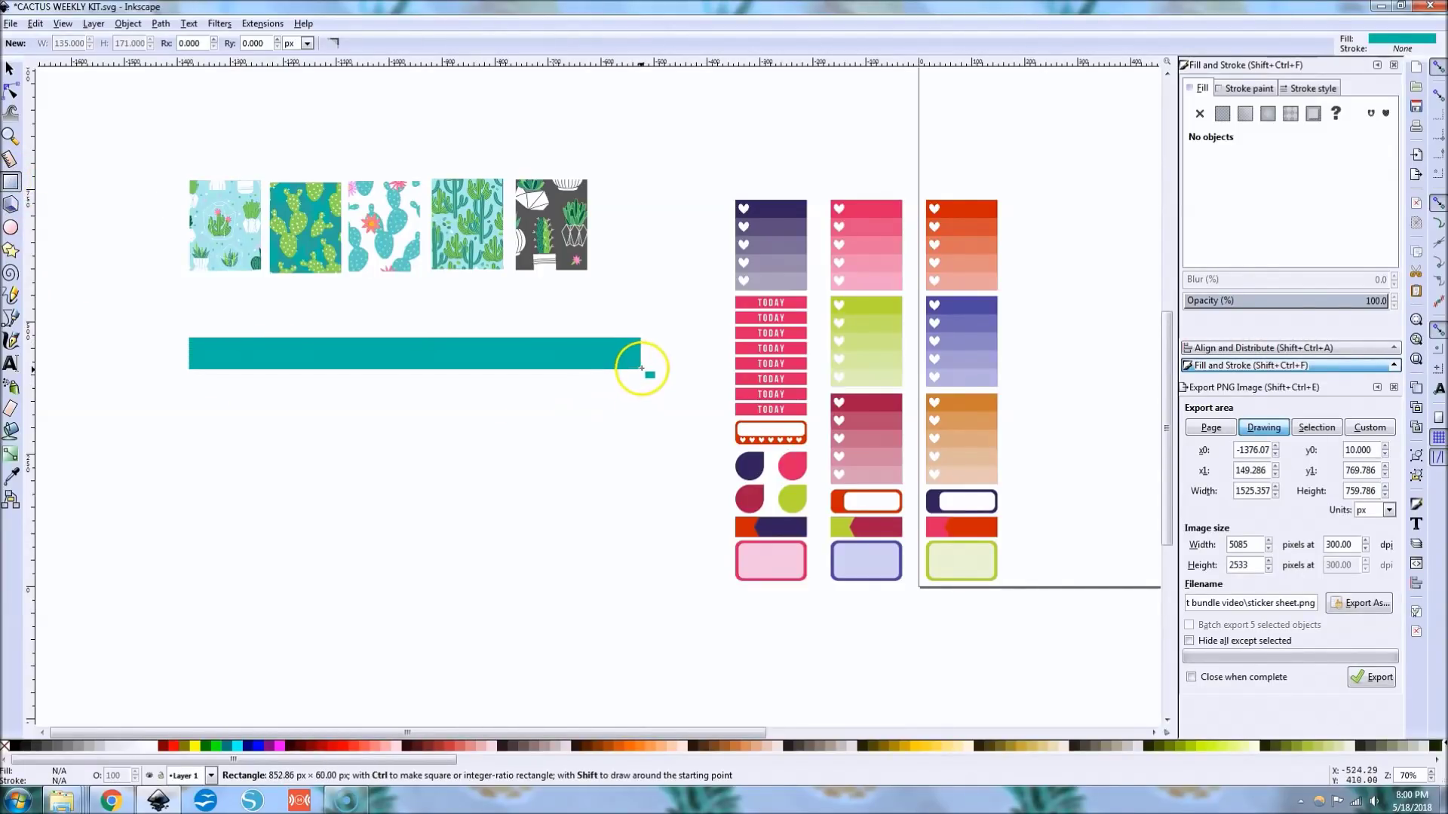
click(9, 68)
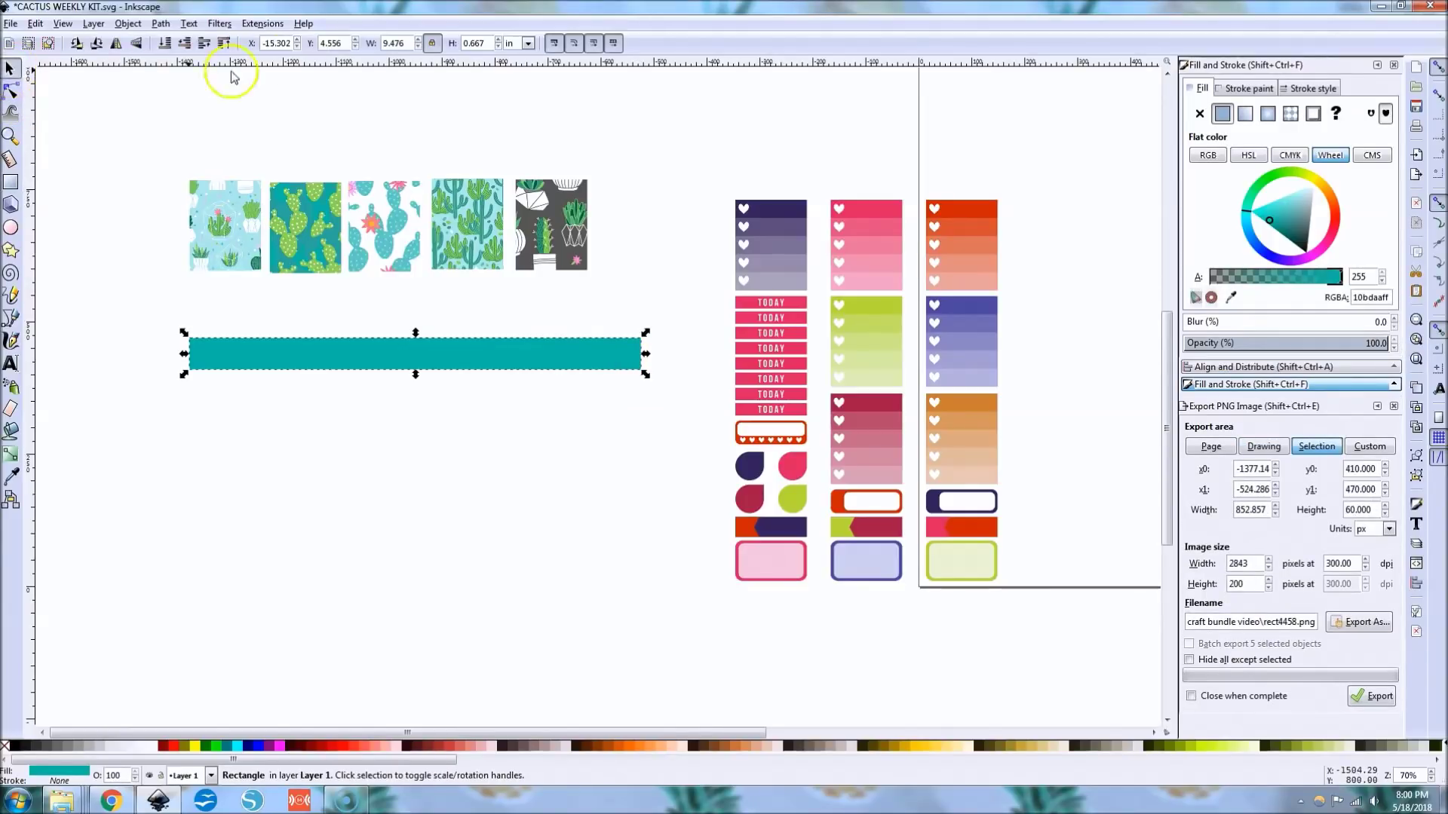
Set the teal rectangle's width to 6.75 inches and its height to 0.4 inches, without keeping the proportions locked
drag(409, 46, 375, 49)
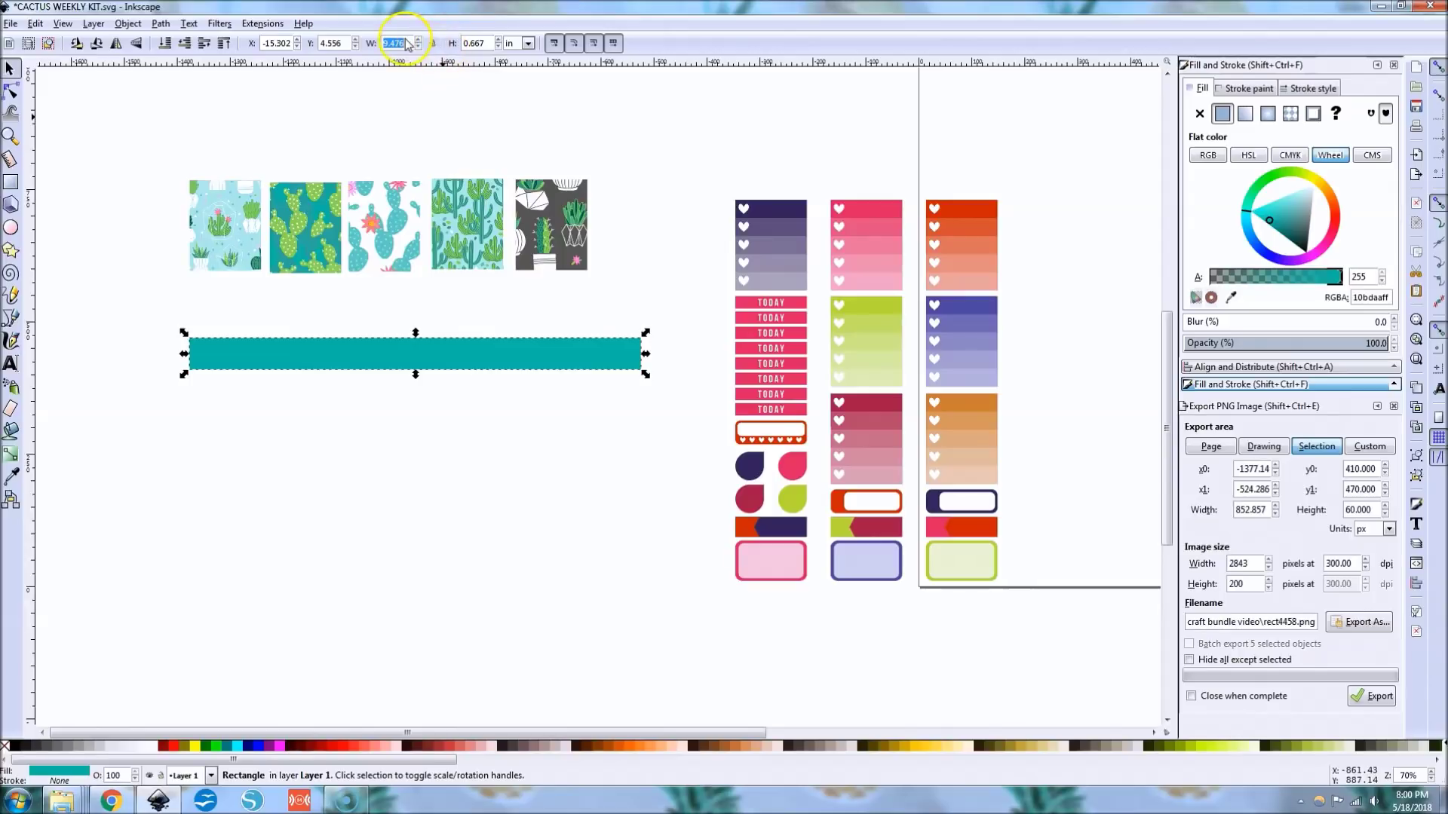
double_click(406, 43)
text(6.75)
key(Return)
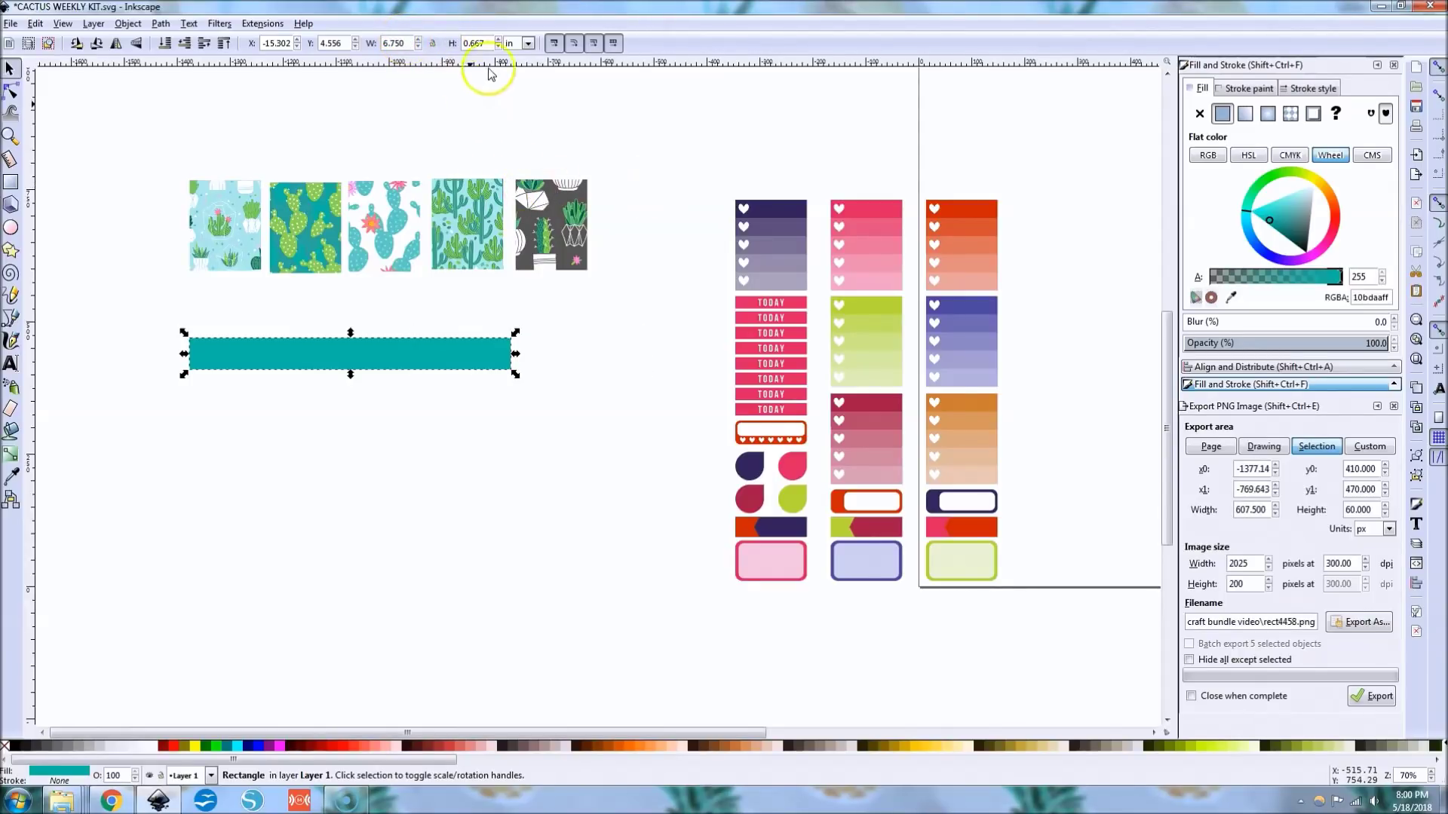
double_click(473, 43)
key(Return)
click(490, 469)
Import pattern12 from the JPEG Format folder as an embedded image and shrink it proportionally to about 7.1 inches square below the pattern boxes
click(64, 798)
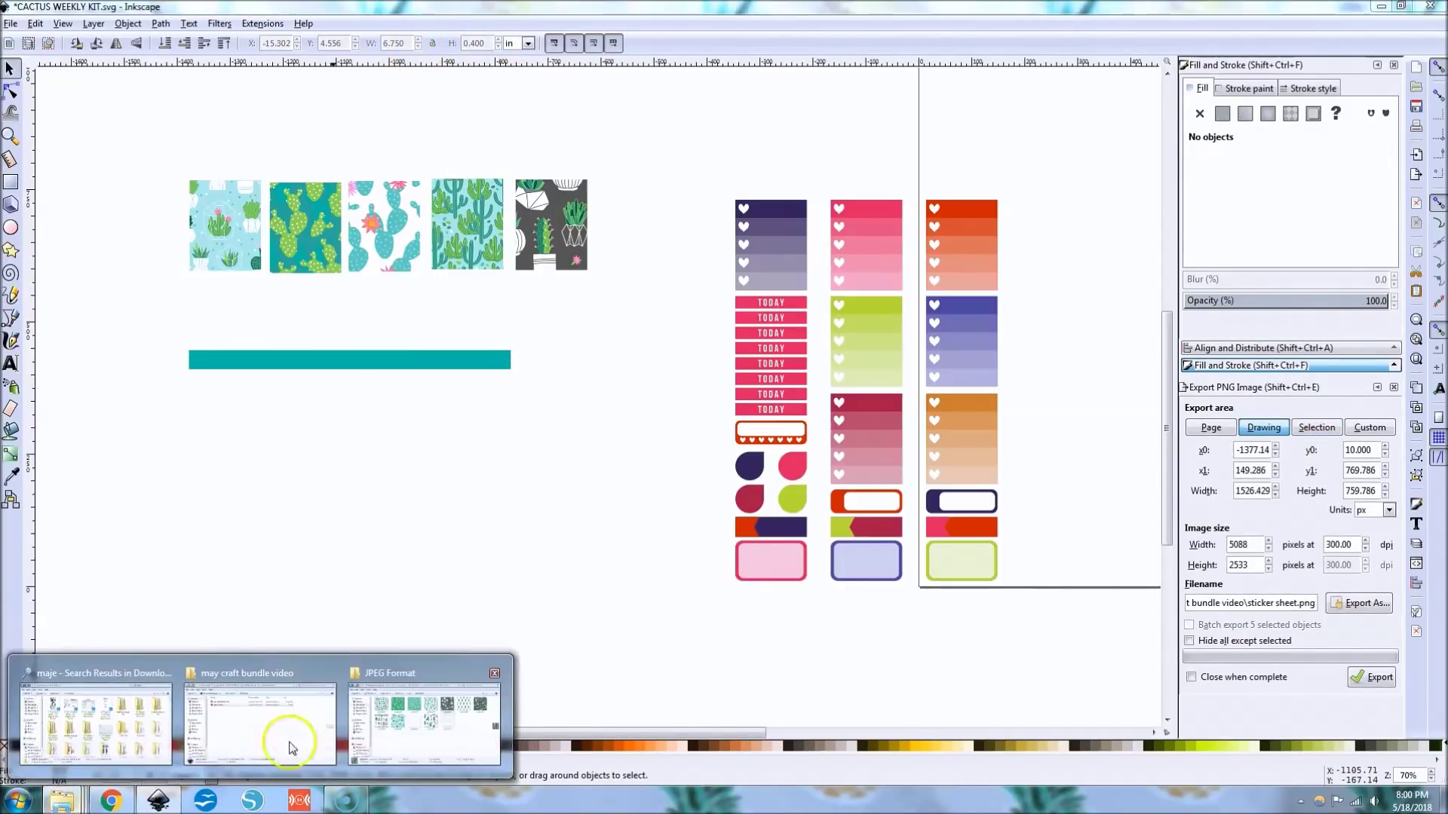
click(404, 727)
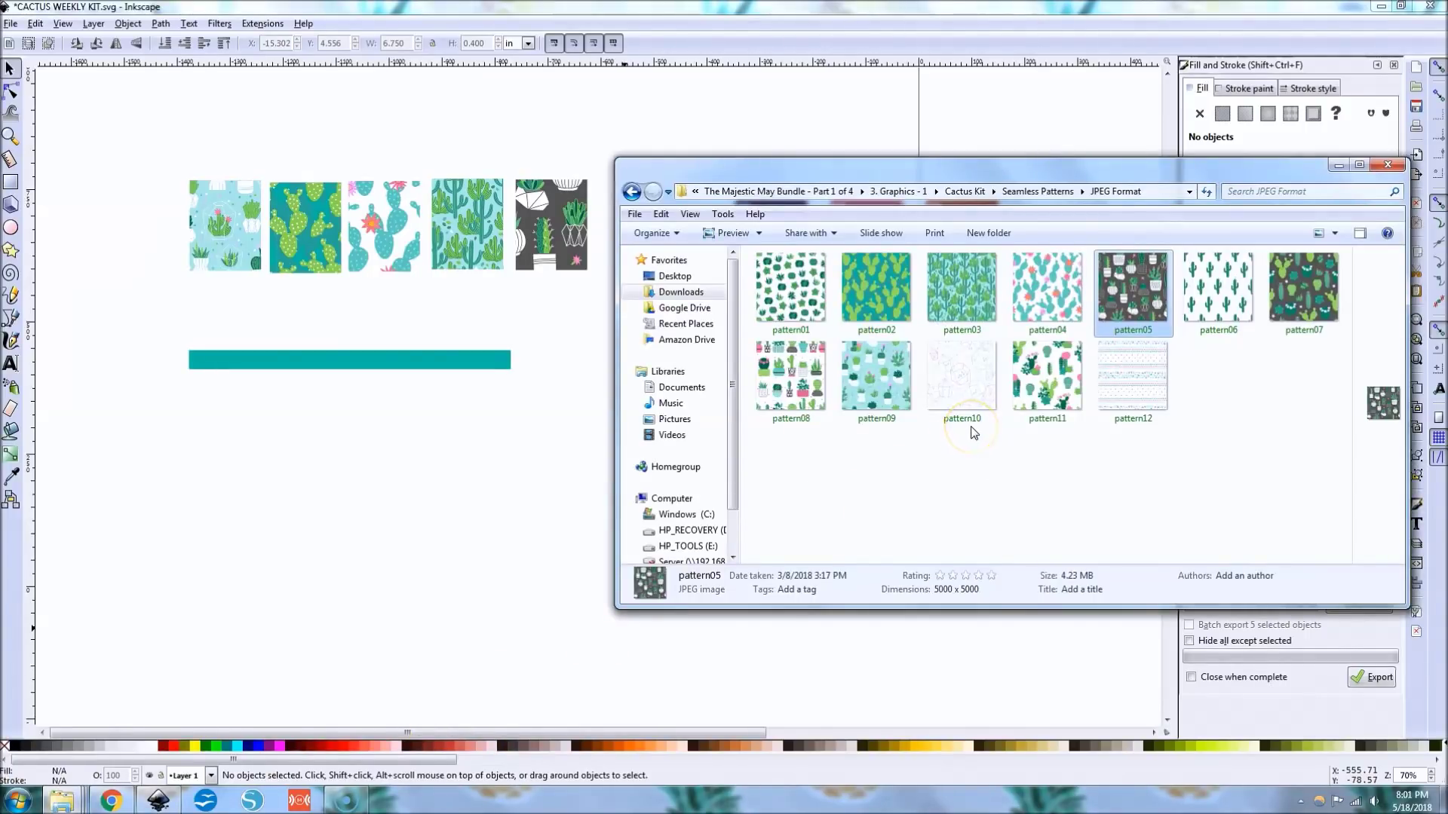
mouse_move(1133, 375)
mouse_down()
mouse_move(1145, 368)
mouse_move(219, 503)
mouse_move(281, 506)
mouse_up()
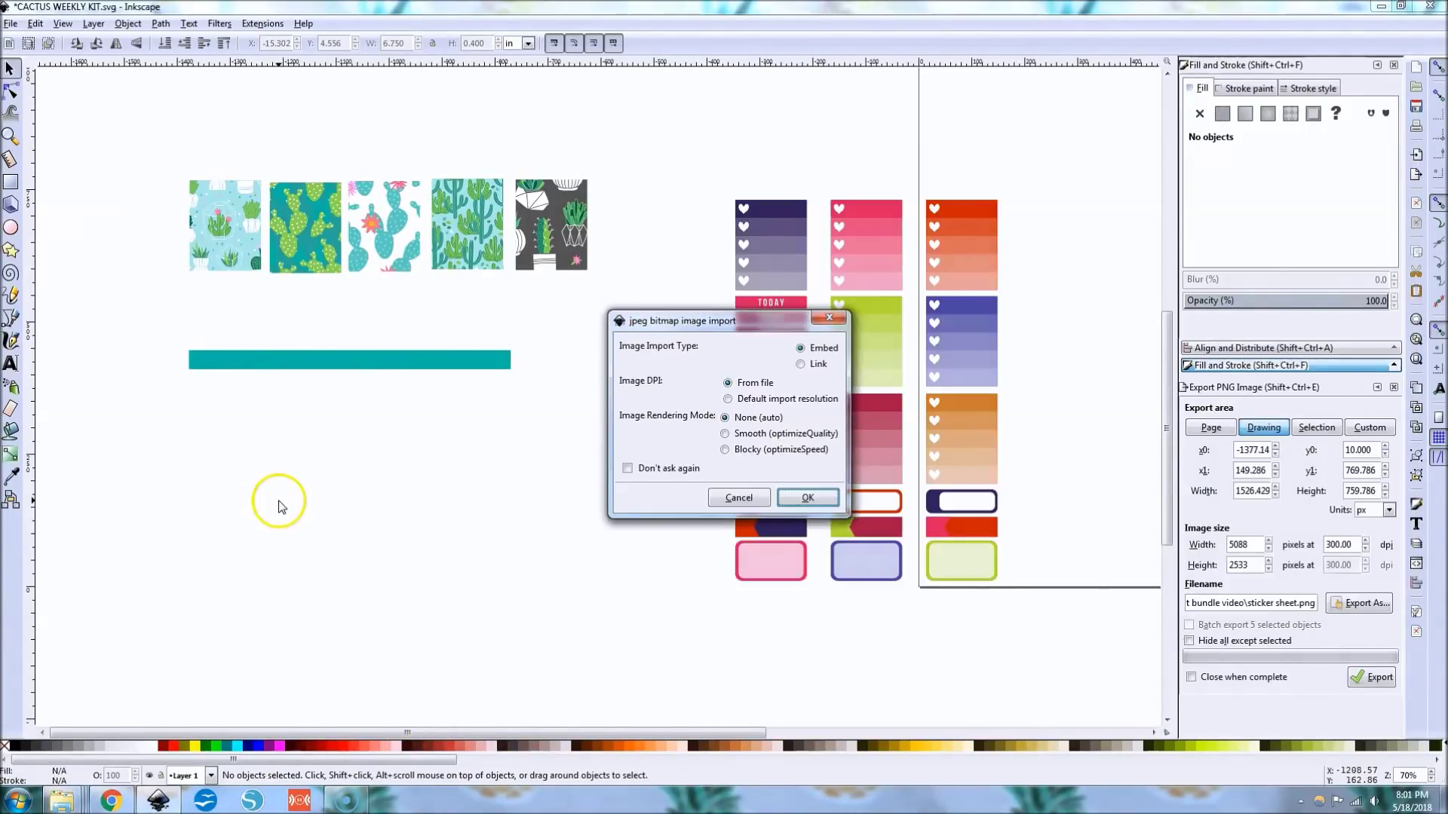
click(824, 501)
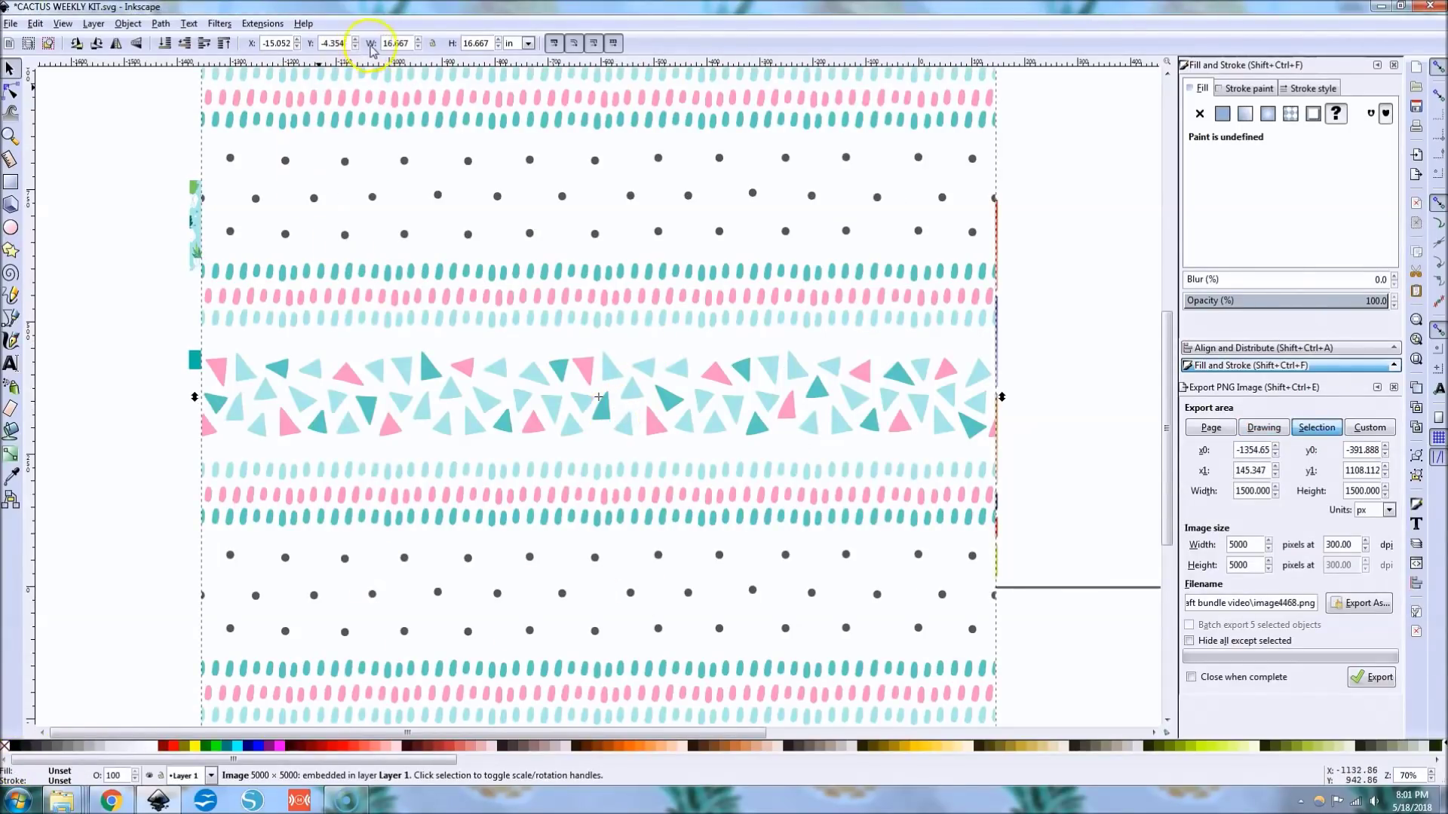
click(432, 45)
drag(442, 314, 187, 352)
Raise the teal strip to the top and place it over the middle triangle band of the imported pattern
click(203, 363)
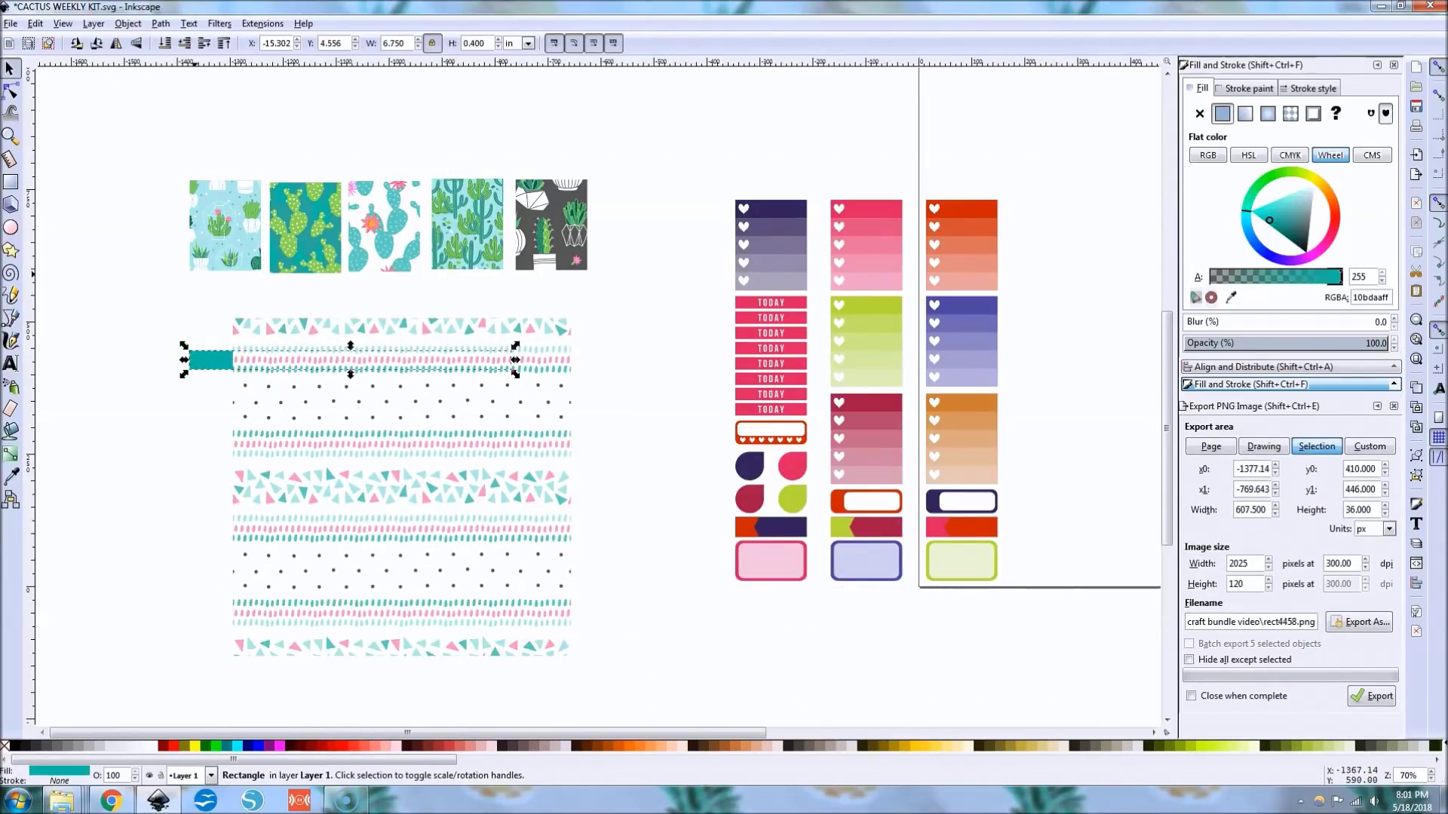
click(223, 43)
drag(202, 356, 285, 360)
drag(281, 478, 293, 493)
Shrink the striped pattern to about 6.9 inches square and nudge the teal strip back onto its middle triangle band
click(272, 417)
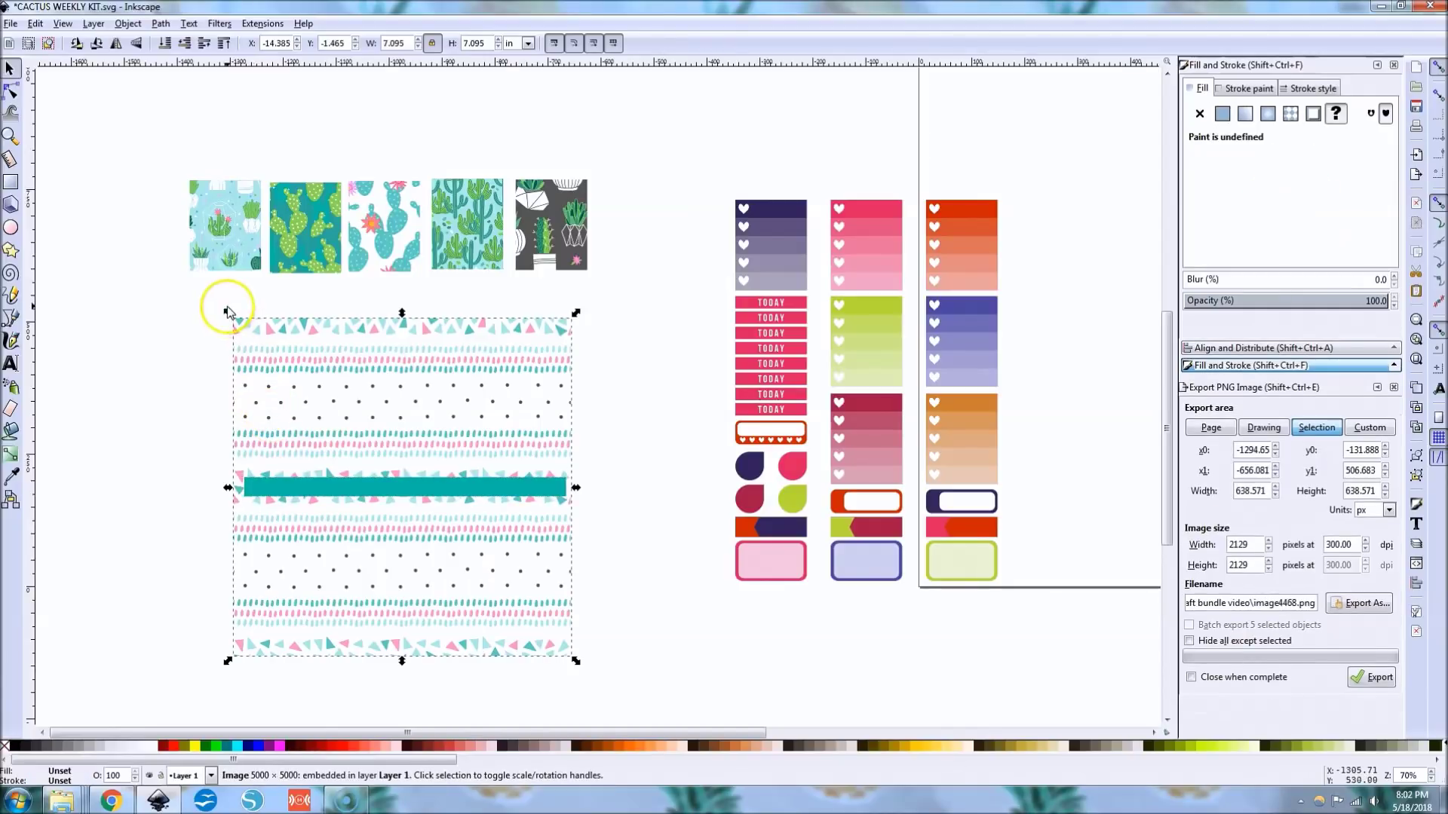
drag(228, 312, 235, 321)
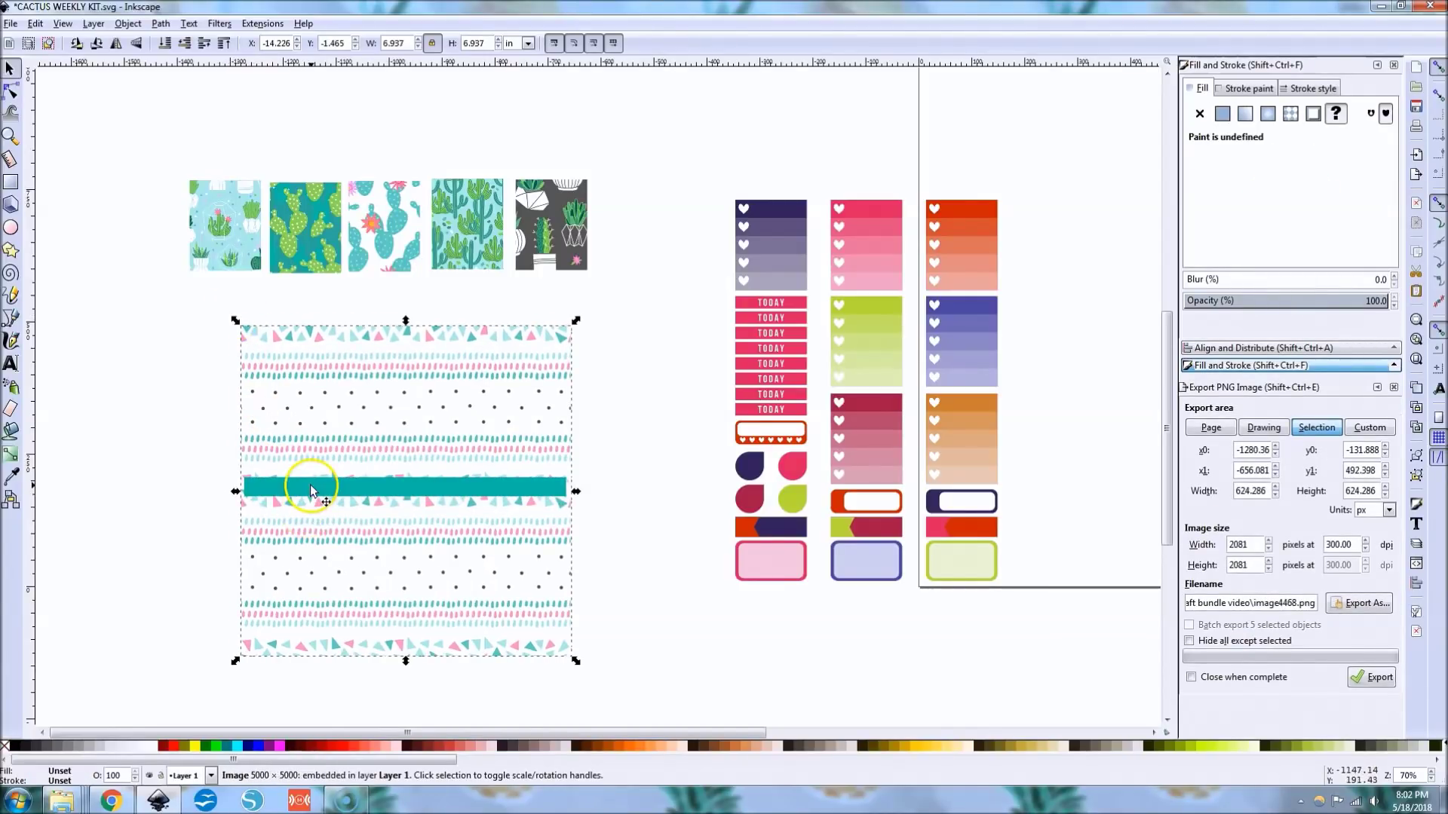
click(312, 490)
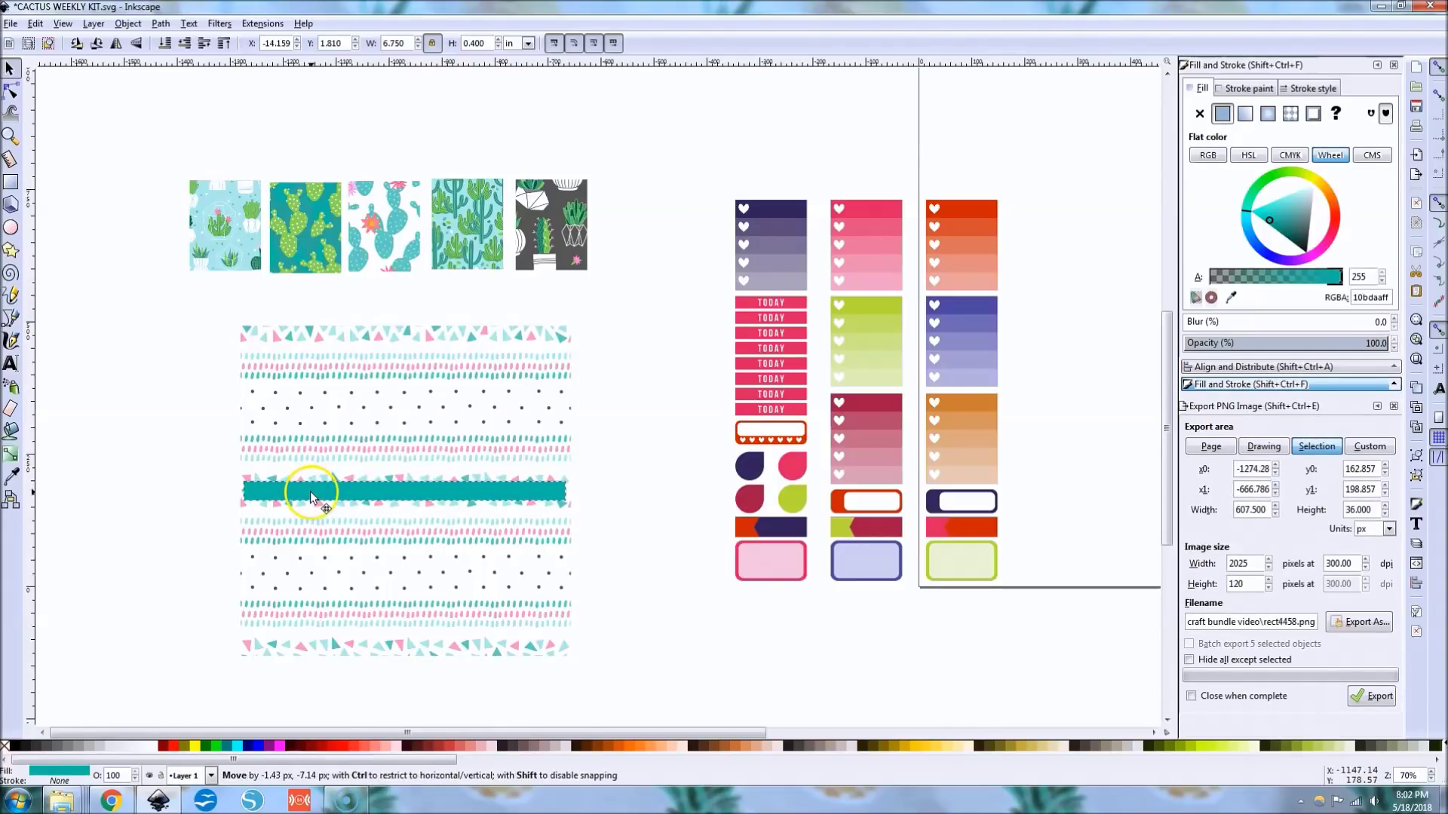
Clip the striped pattern to the teal strip and place the resulting triangle strip directly under the row of pattern boxes
drag(208, 294, 632, 675)
right_click(511, 520)
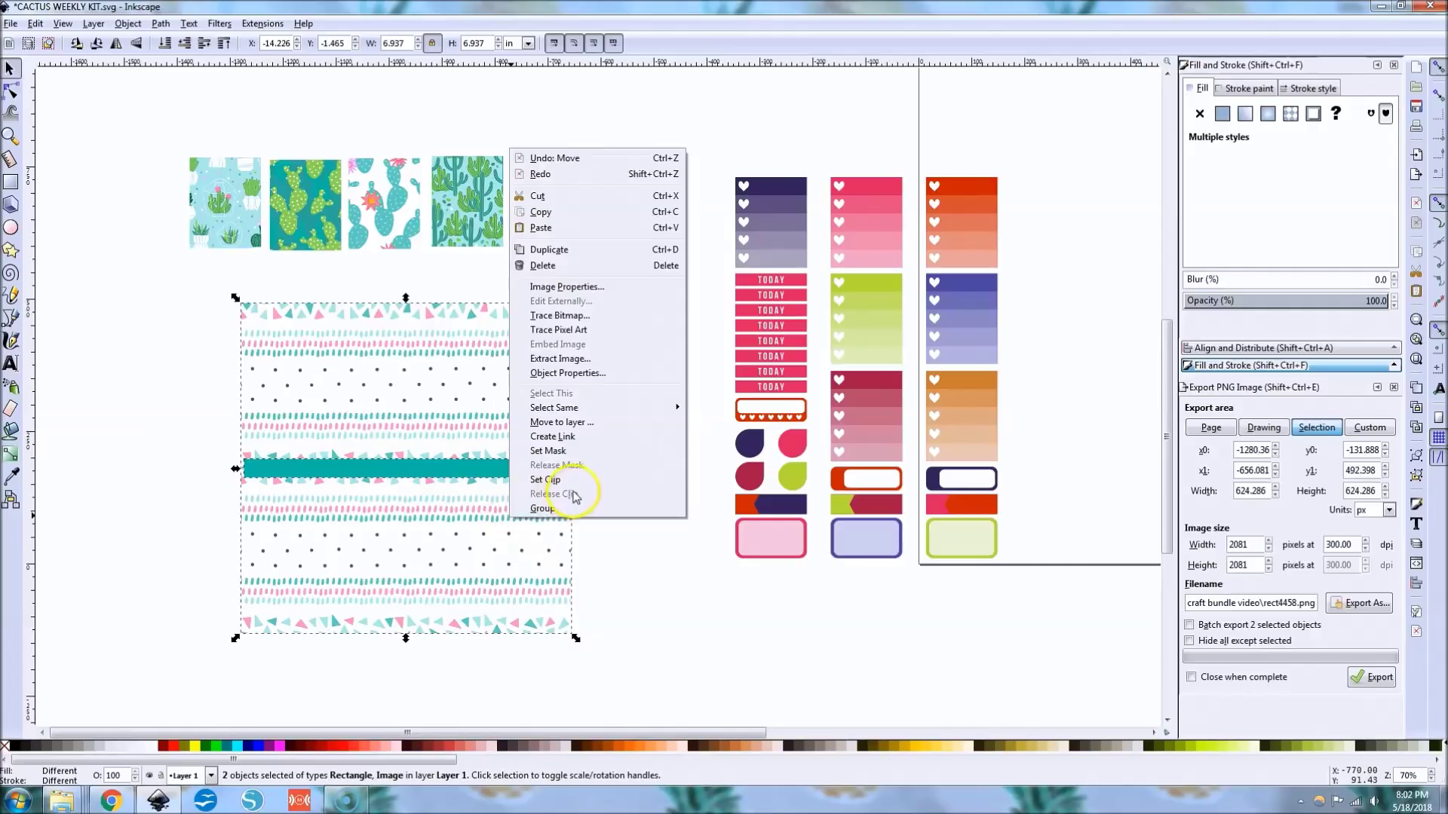
click(558, 479)
drag(485, 475, 421, 276)
click(459, 391)
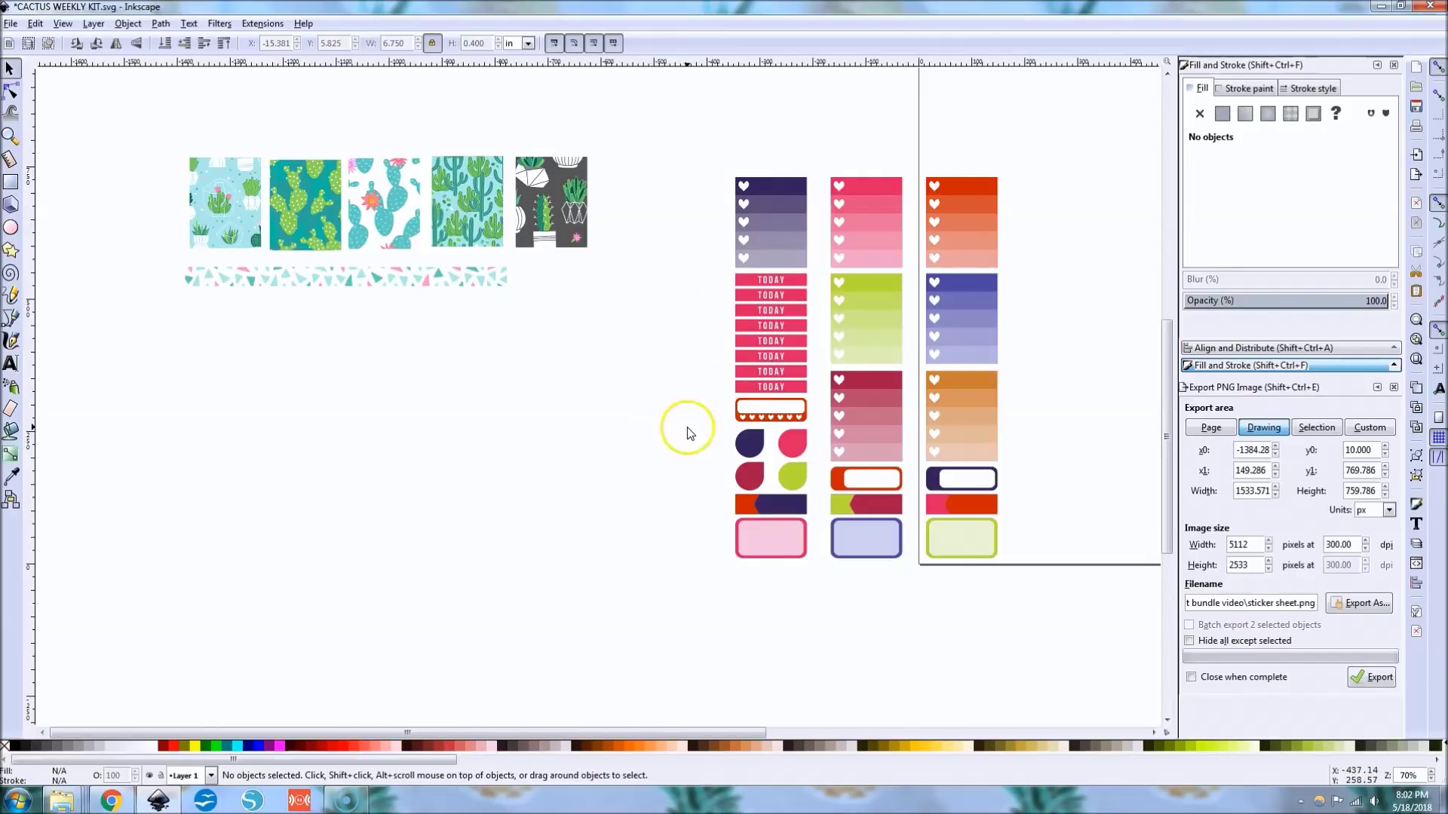
Examine the background rectangle, translucent overlays and hearts that make up the purple checklist
scroll(687, 433, up, 2)
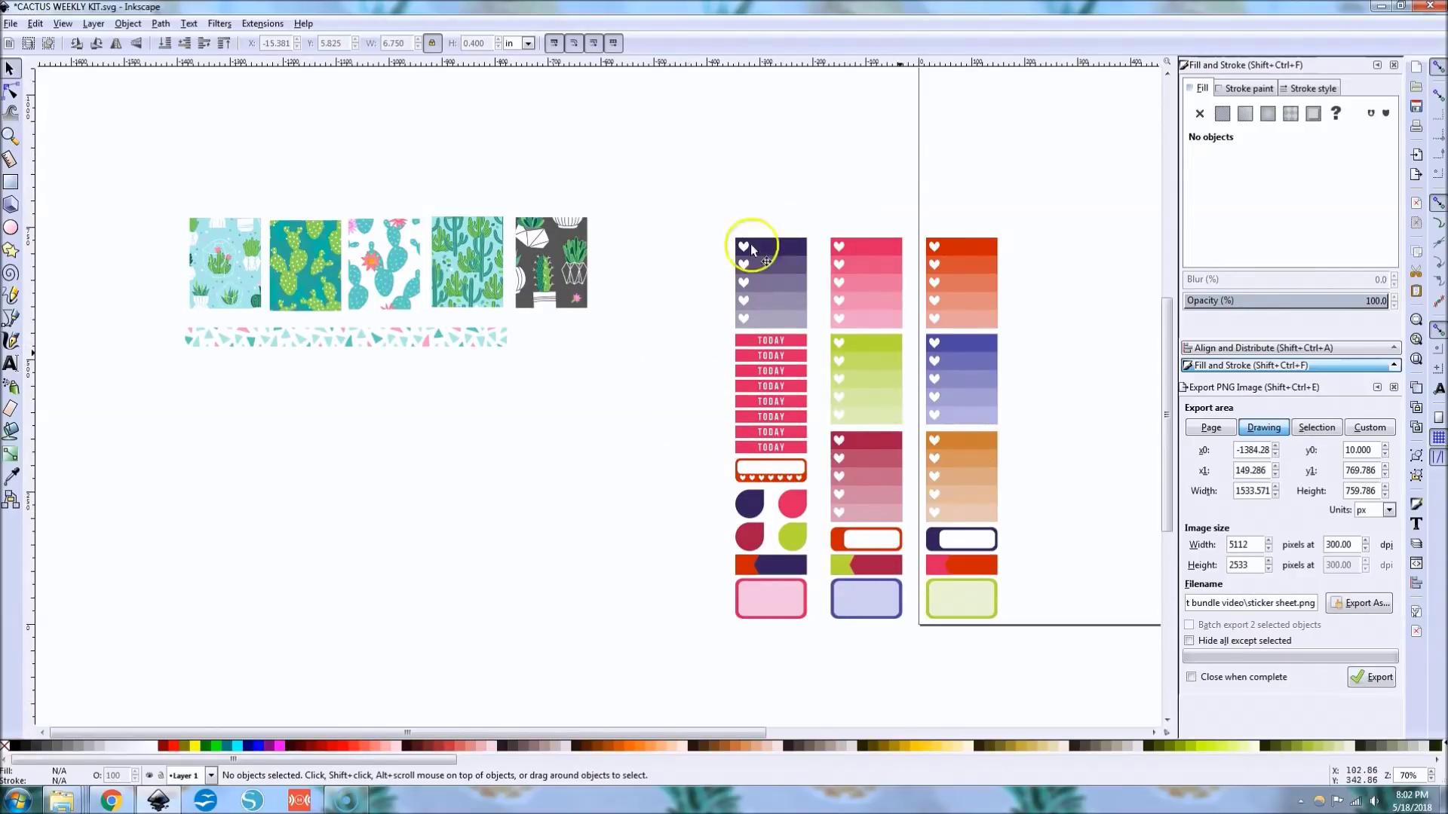
drag(701, 218, 807, 359)
click(621, 430)
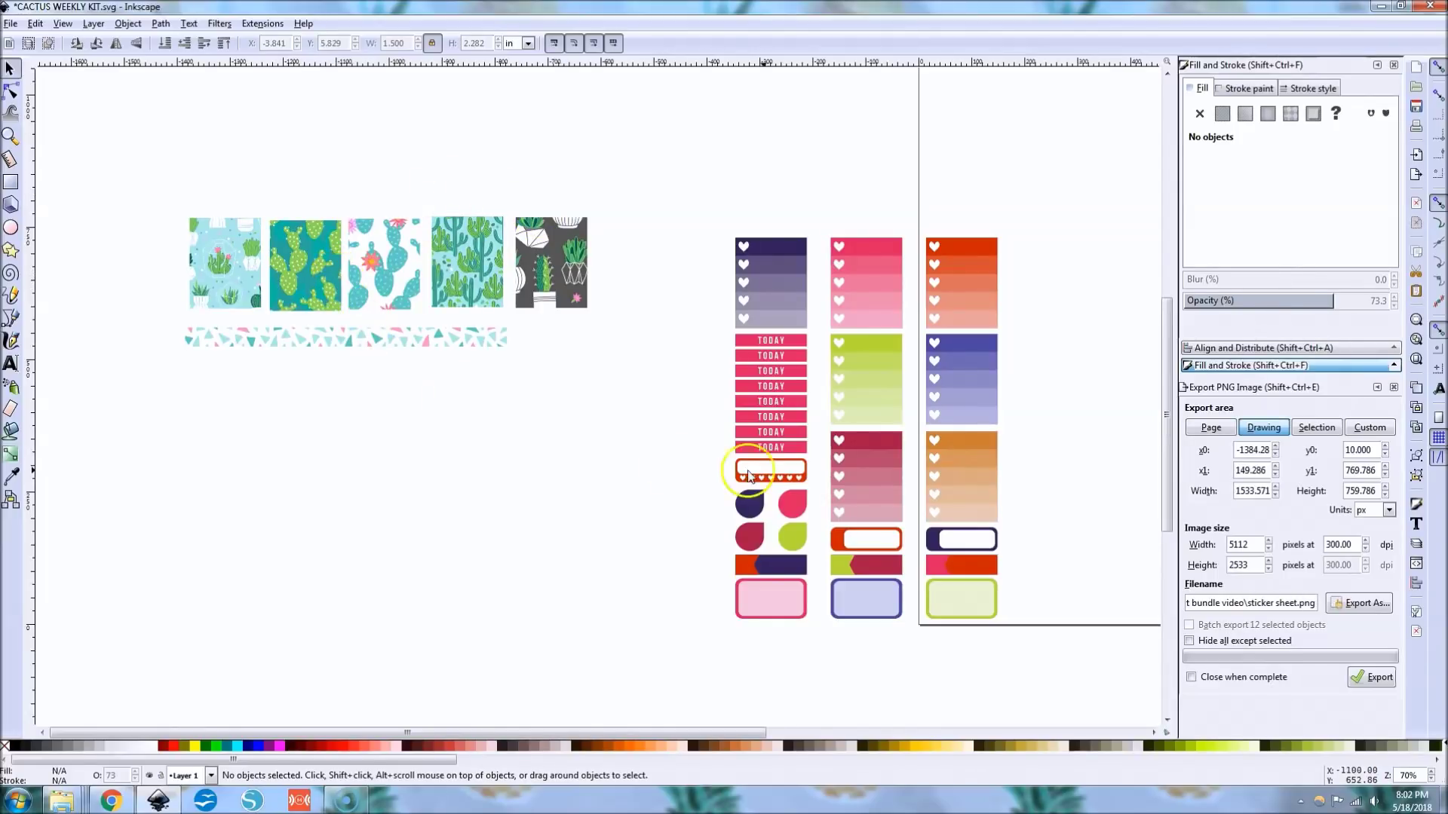
click(771, 244)
click(777, 273)
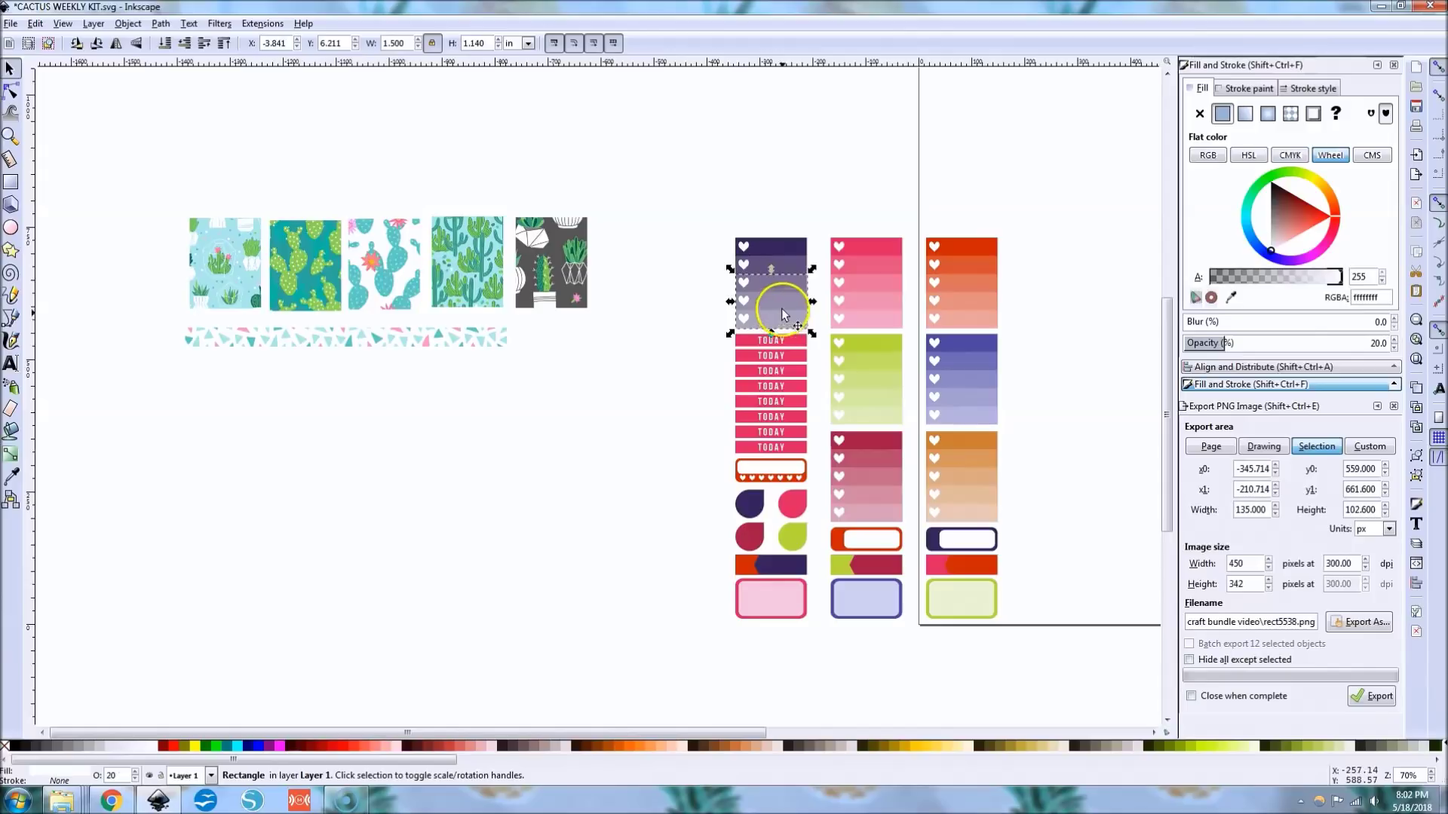
click(637, 393)
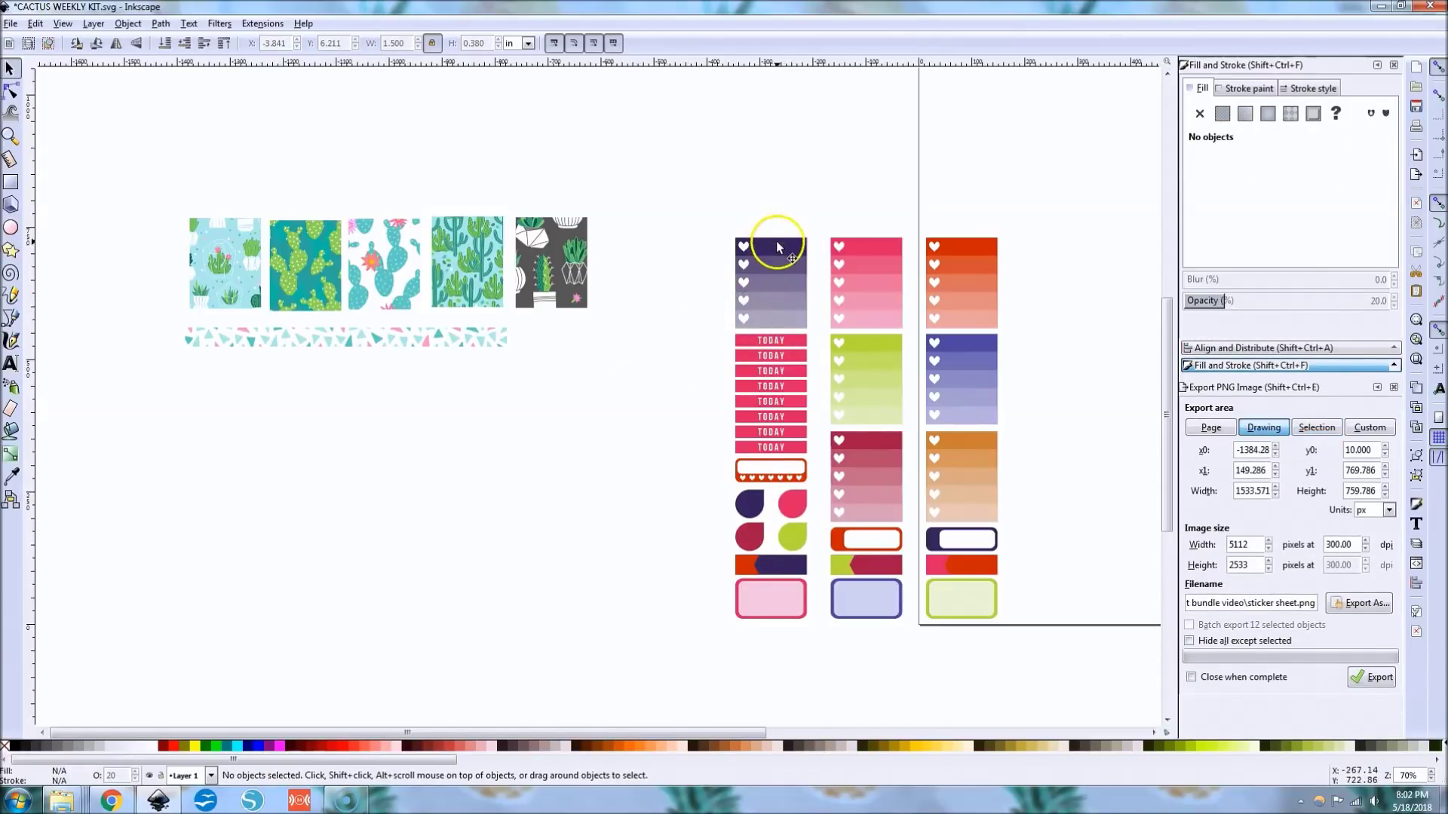
drag(704, 203, 816, 338)
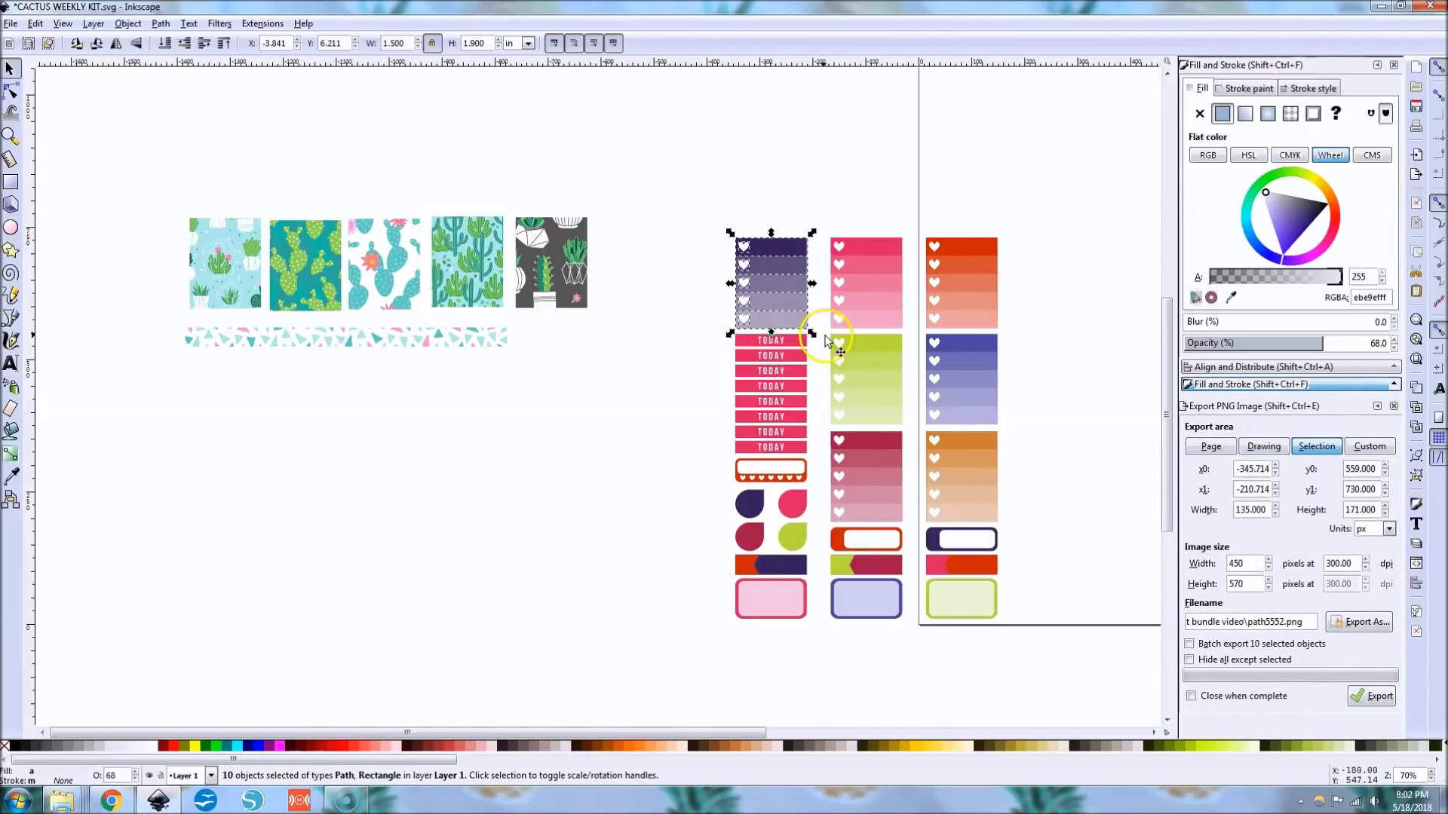
click(647, 354)
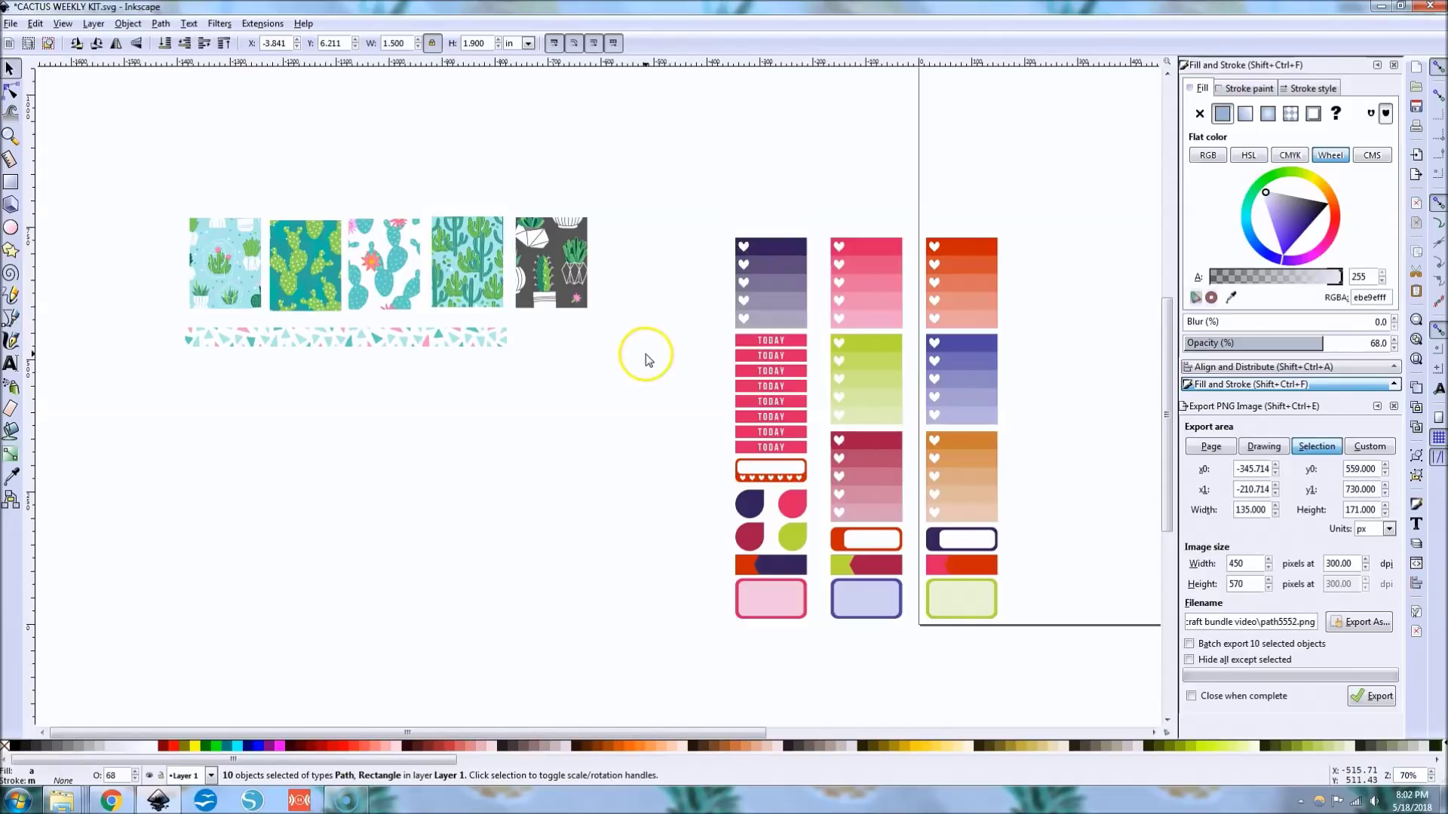
Recolour the purple checklist's background rectangle with the coral picked from the flower in the third pattern box
click(763, 251)
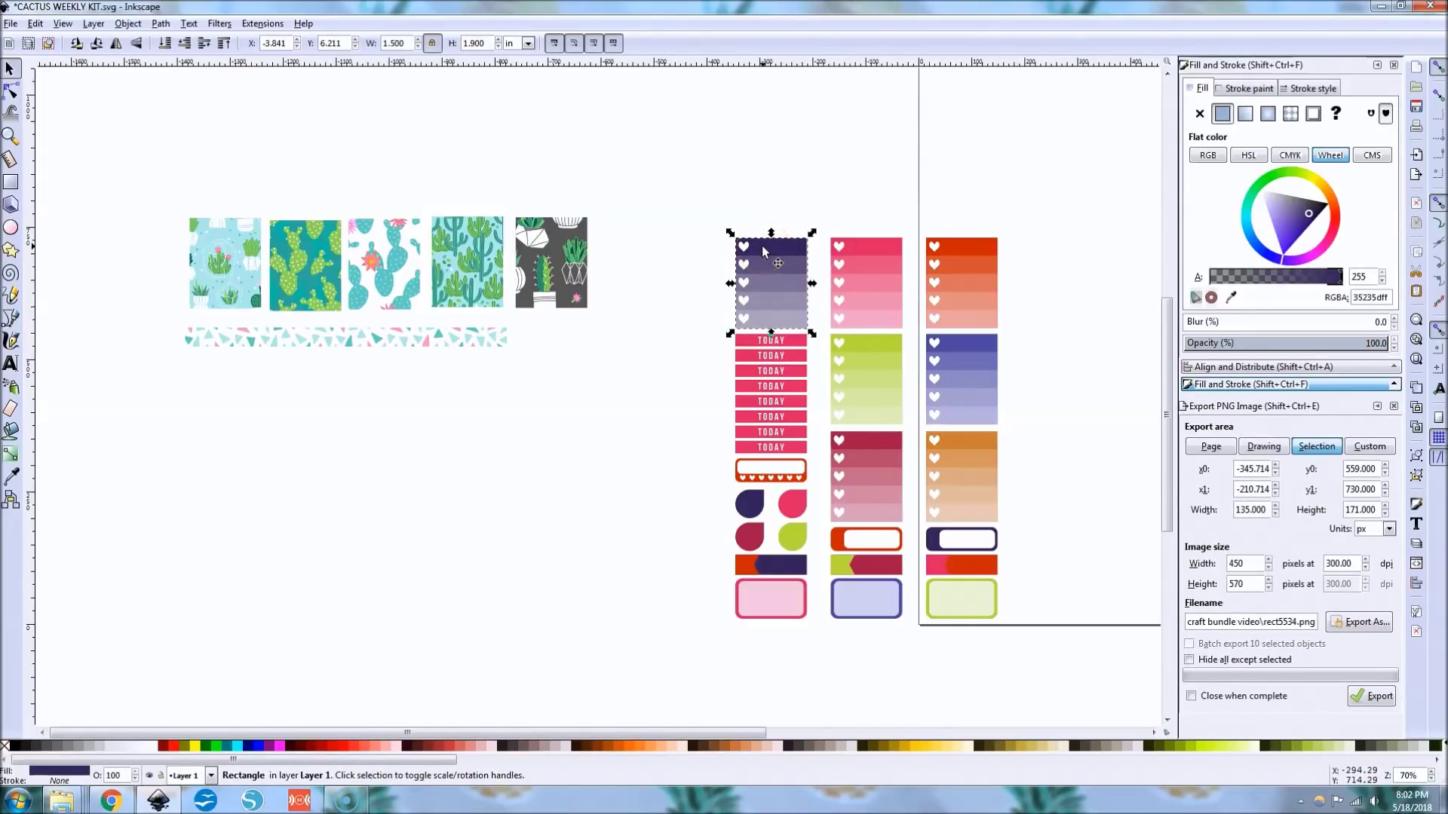
key(d)
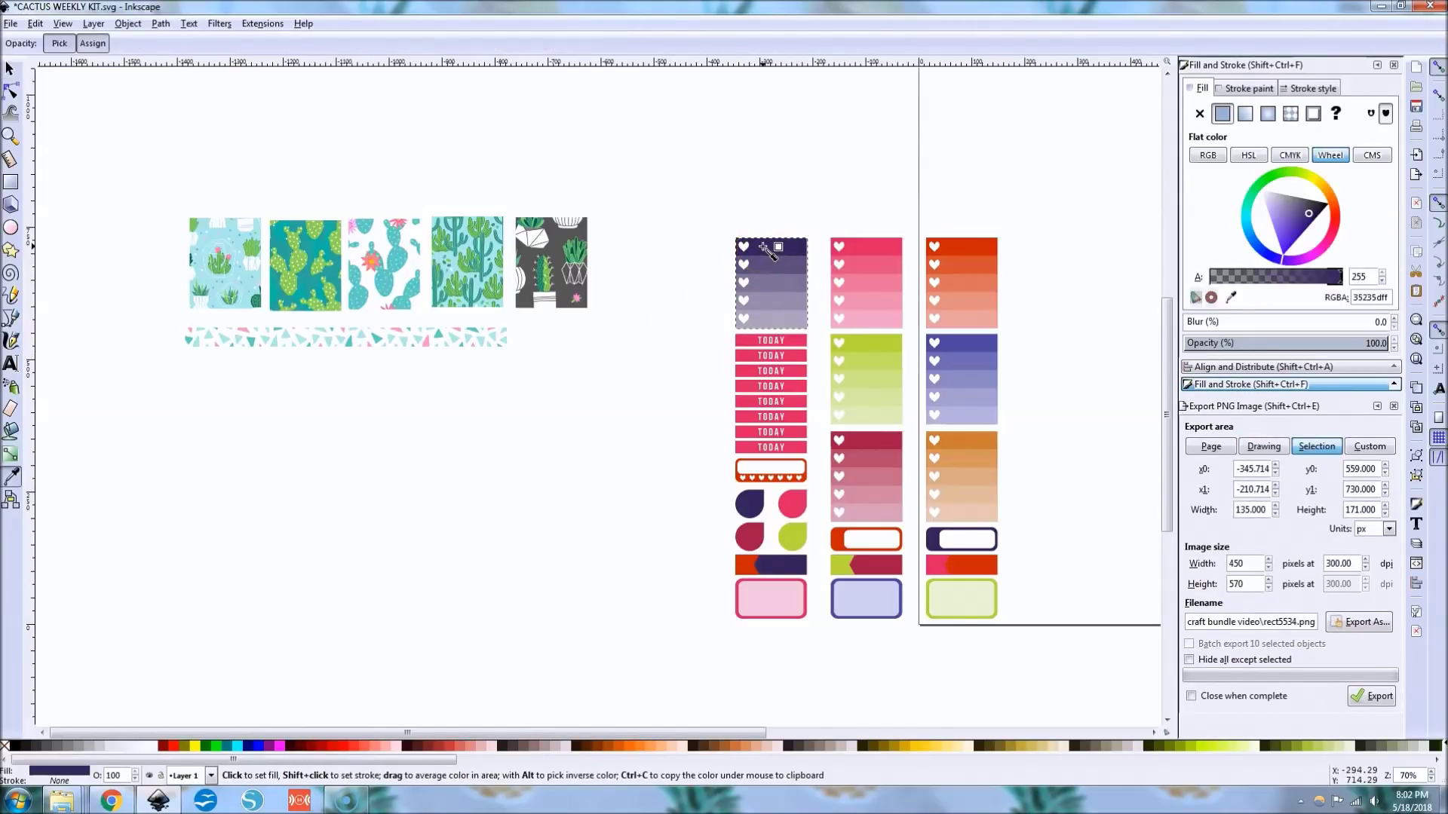
key(s)
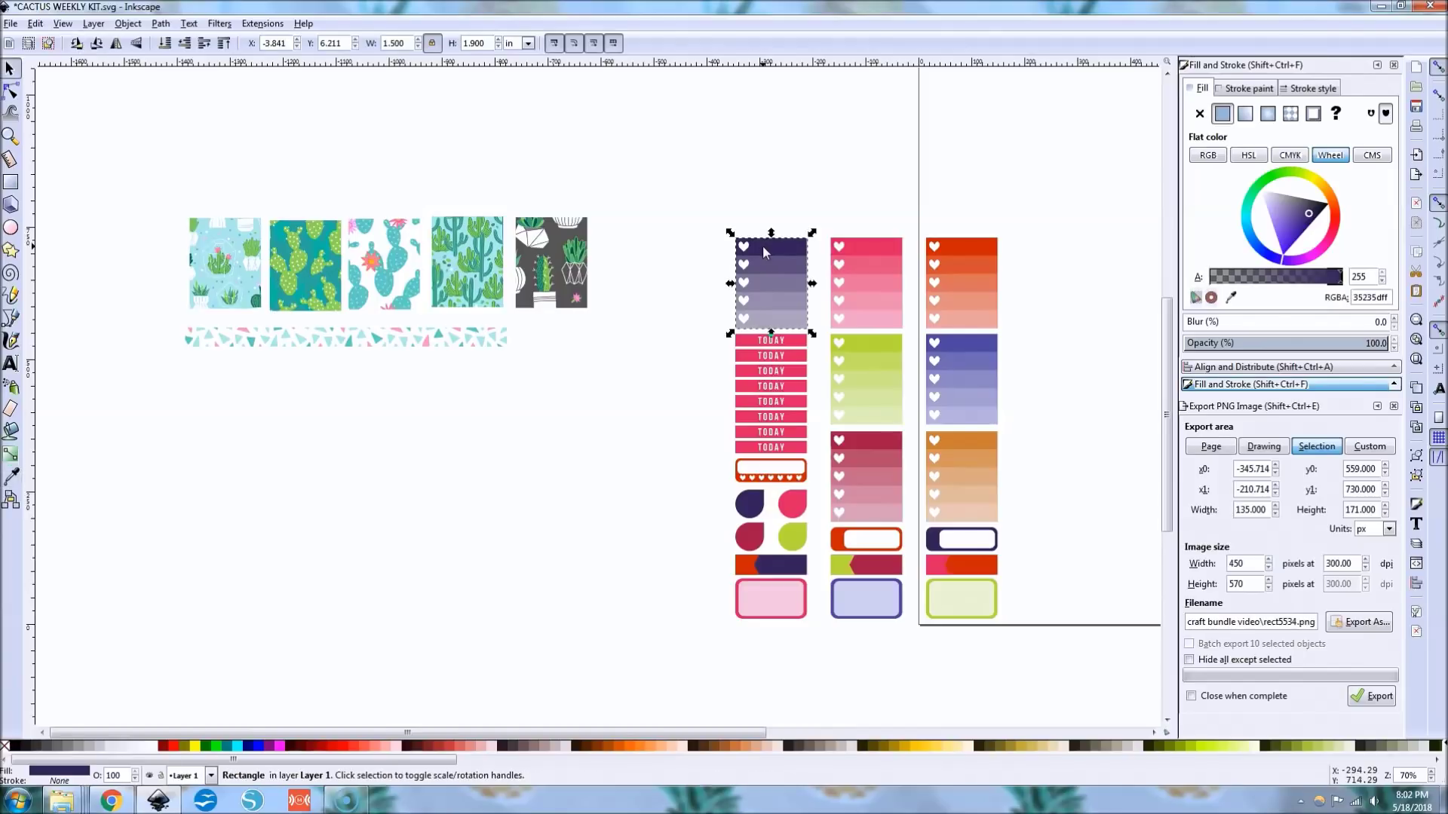
click(1230, 299)
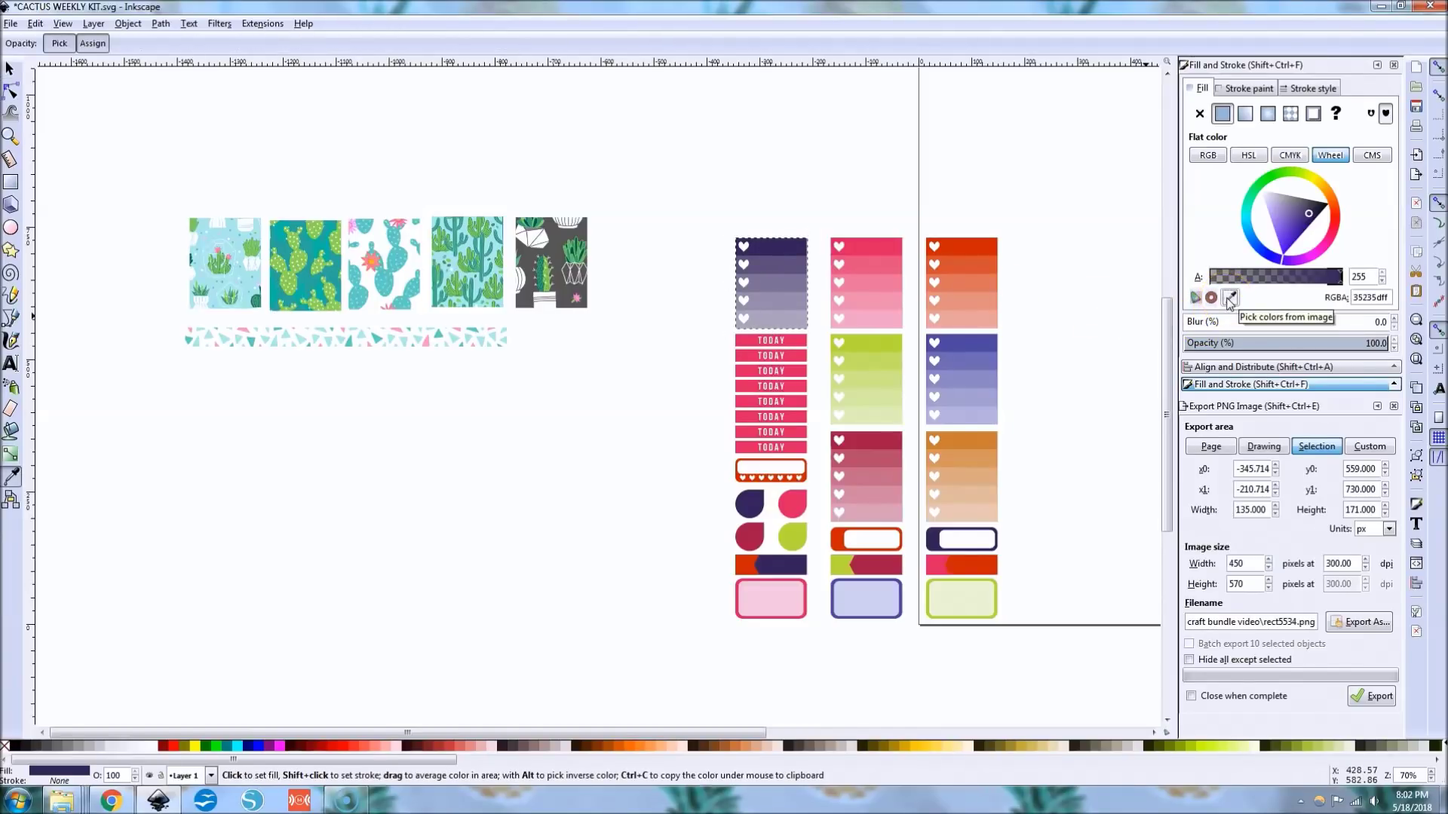
key(s)
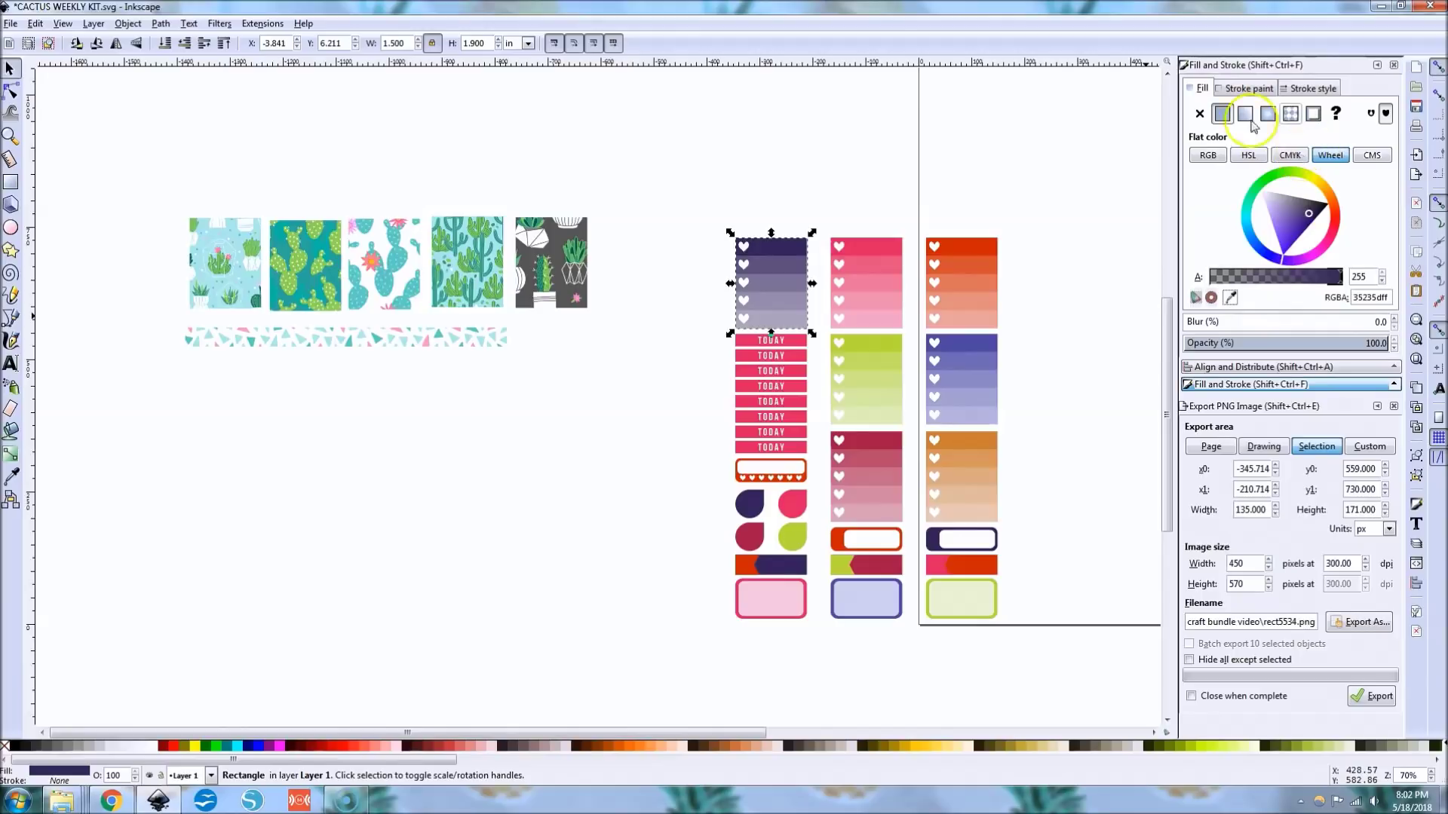
click(128, 24)
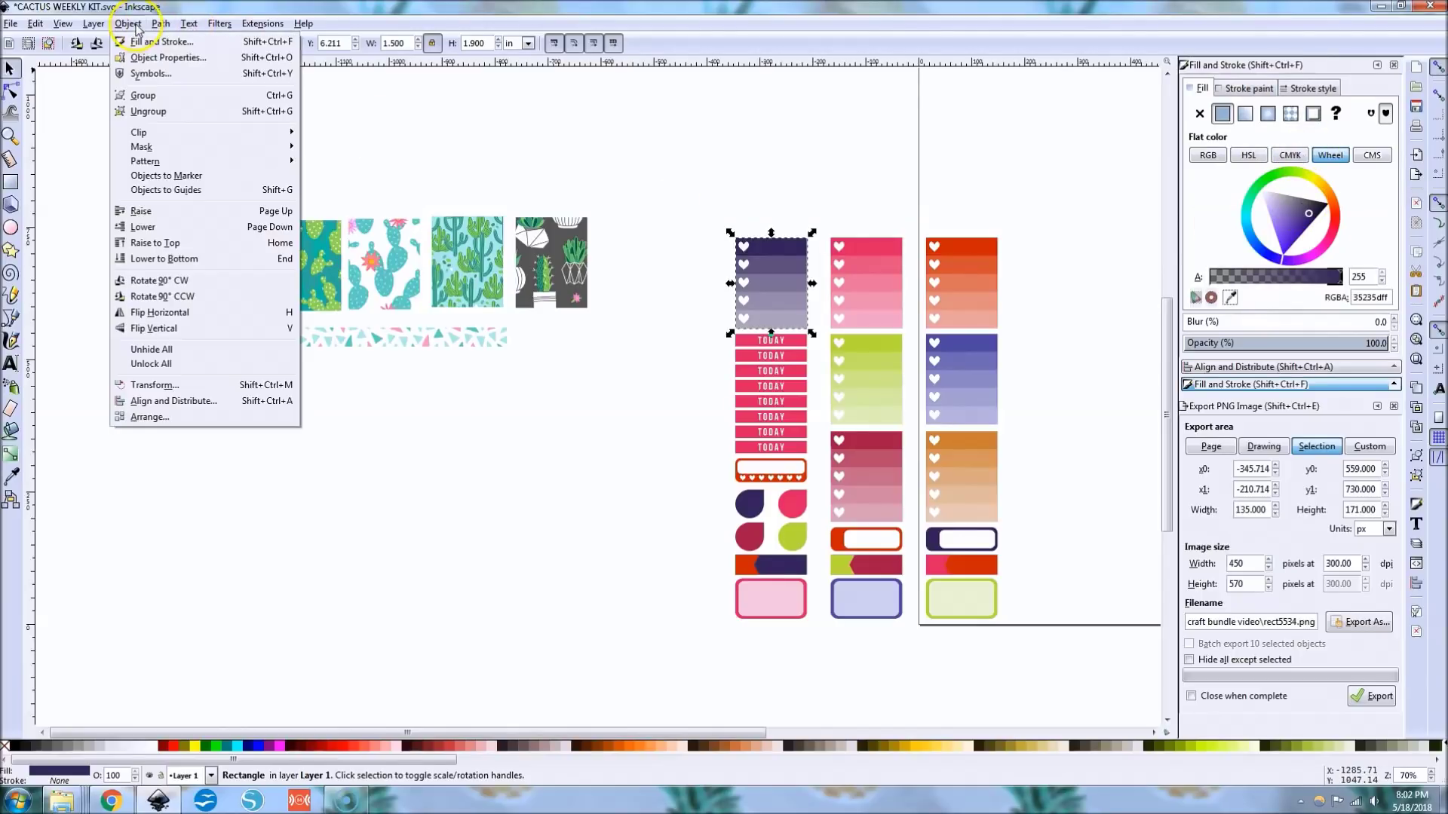
click(148, 45)
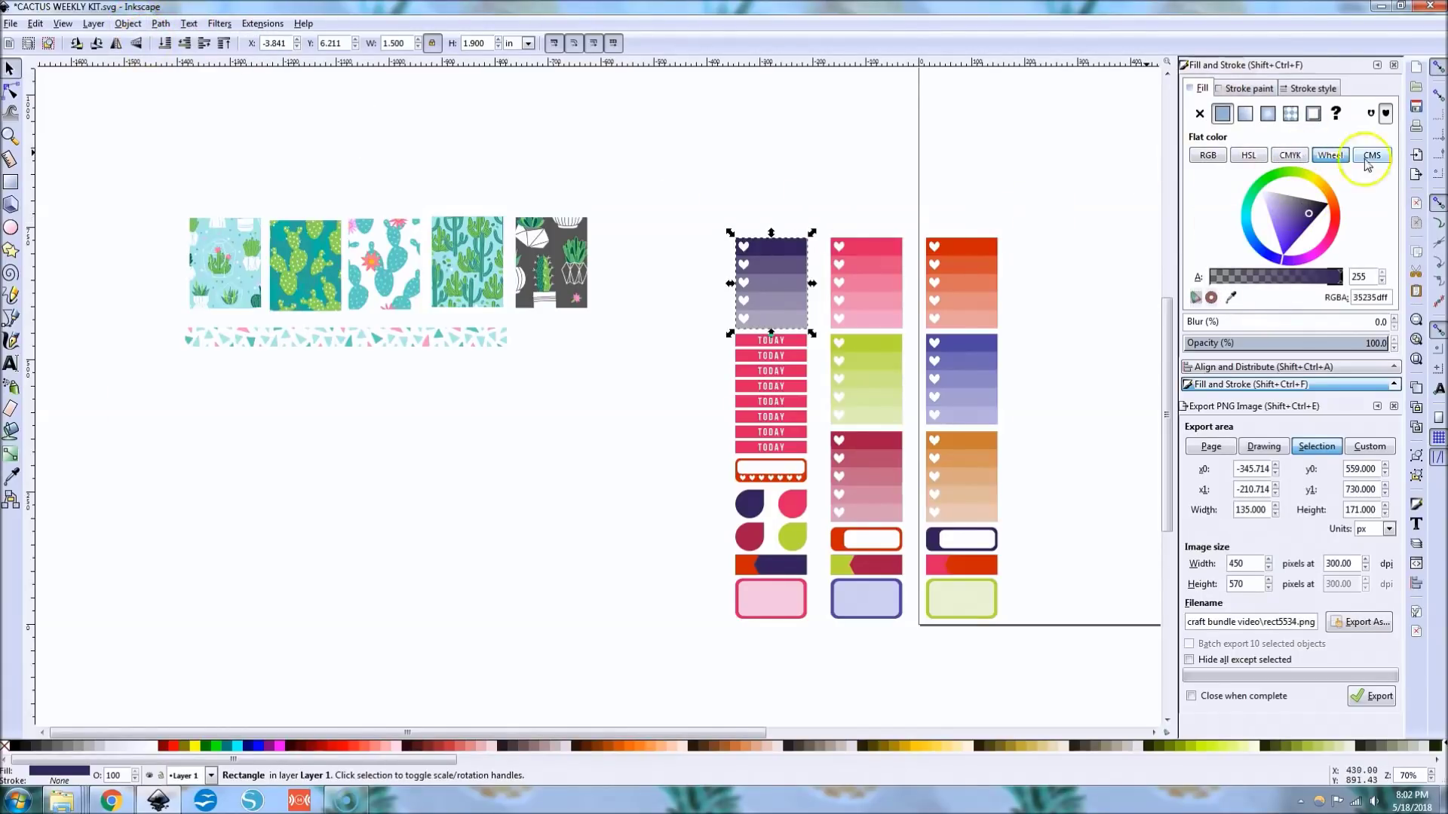
click(1231, 297)
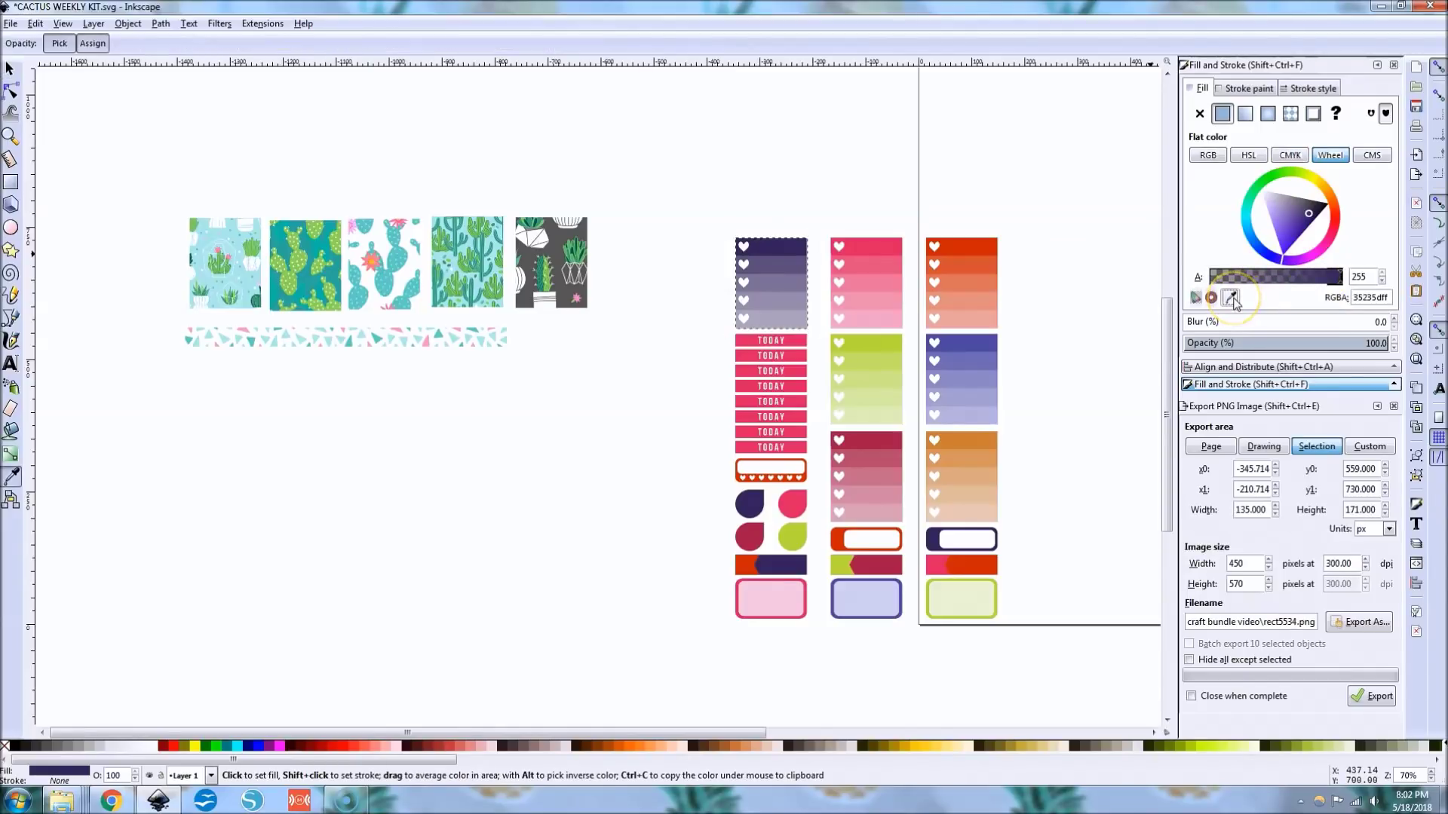
click(369, 263)
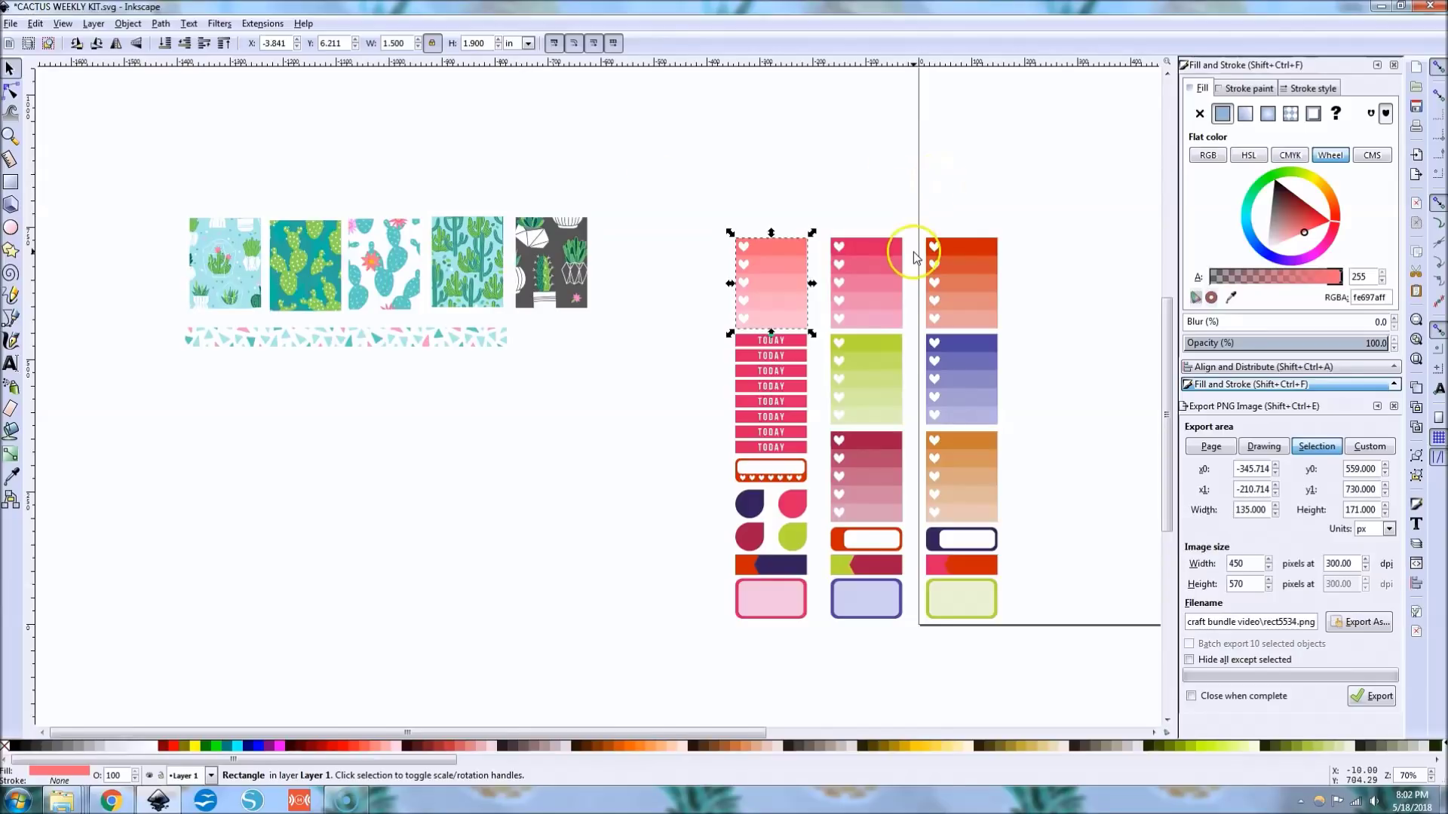
click(649, 385)
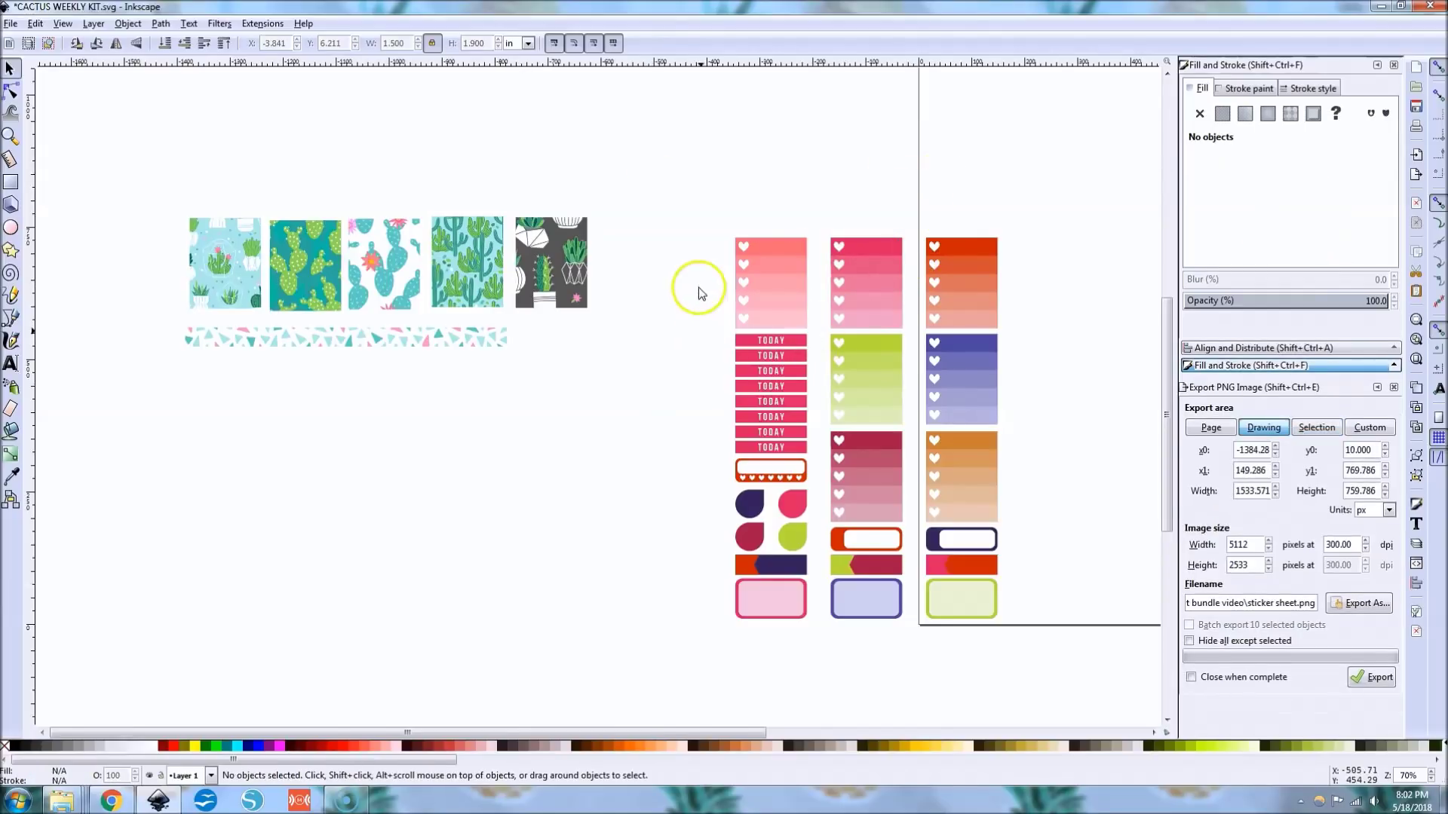
Examine which stickers across the prepared sheet share the lime green colour of the middle checklist
drag(672, 210, 1027, 671)
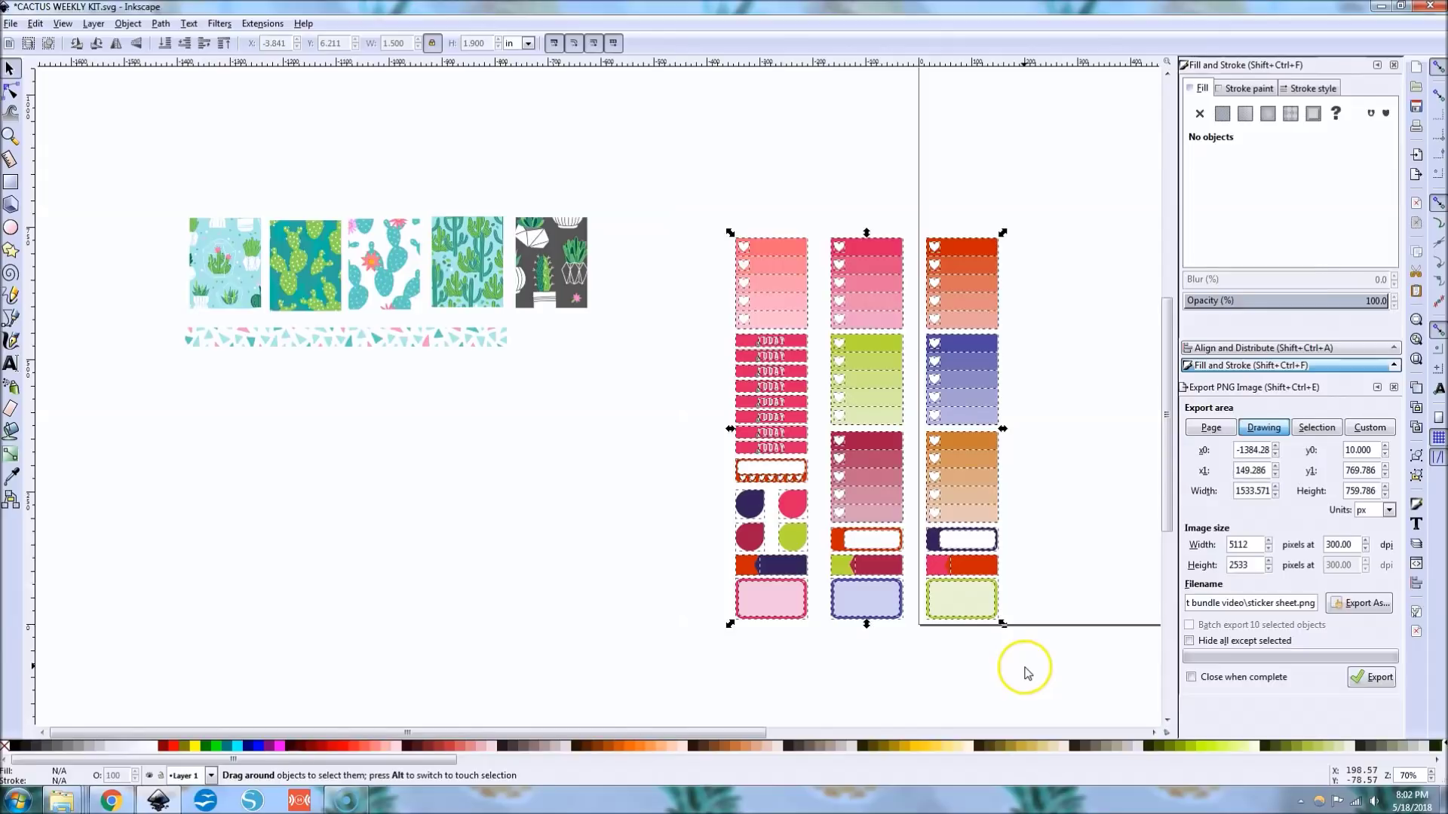
click(587, 592)
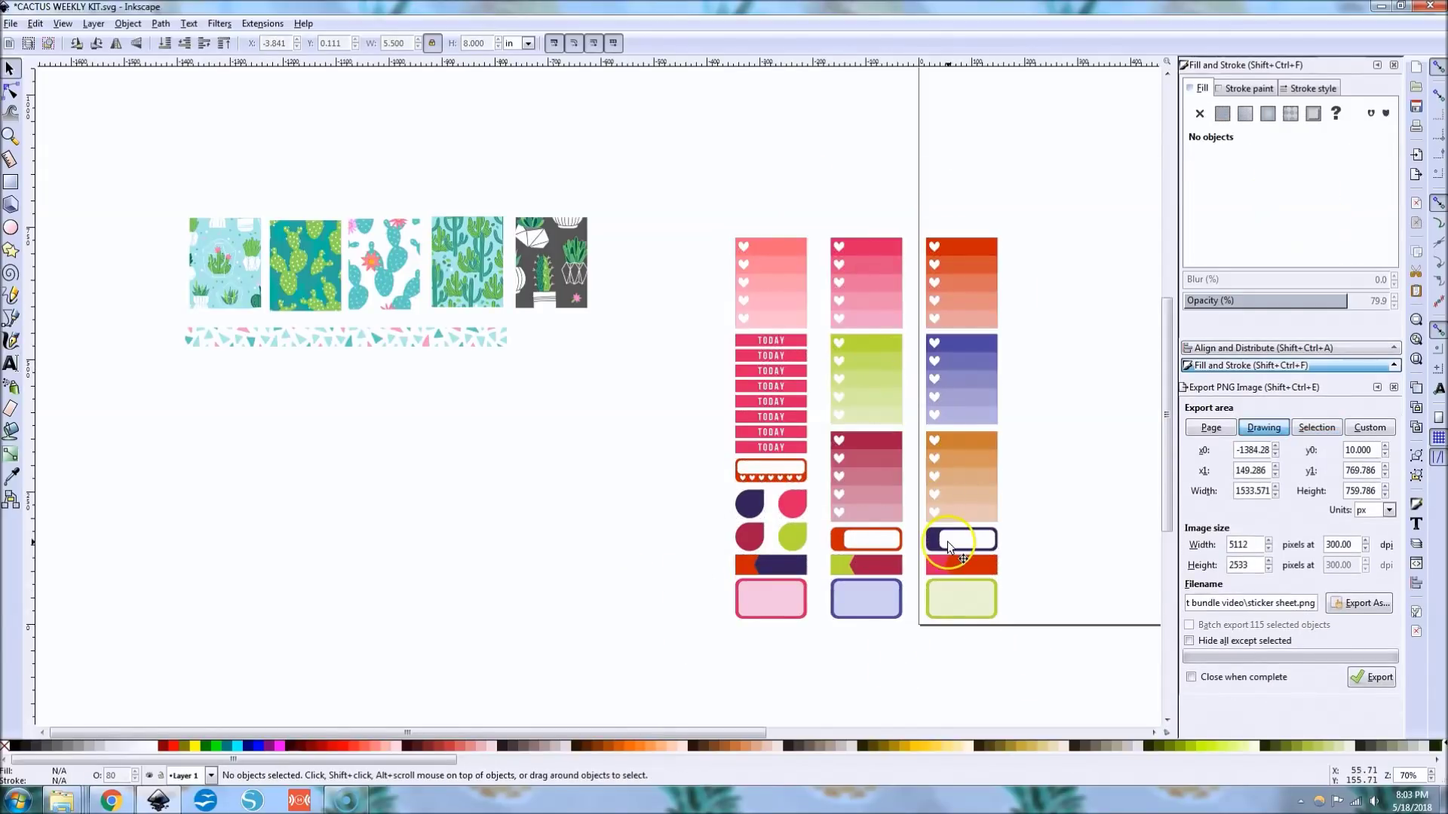
click(876, 341)
click(798, 543)
click(929, 616)
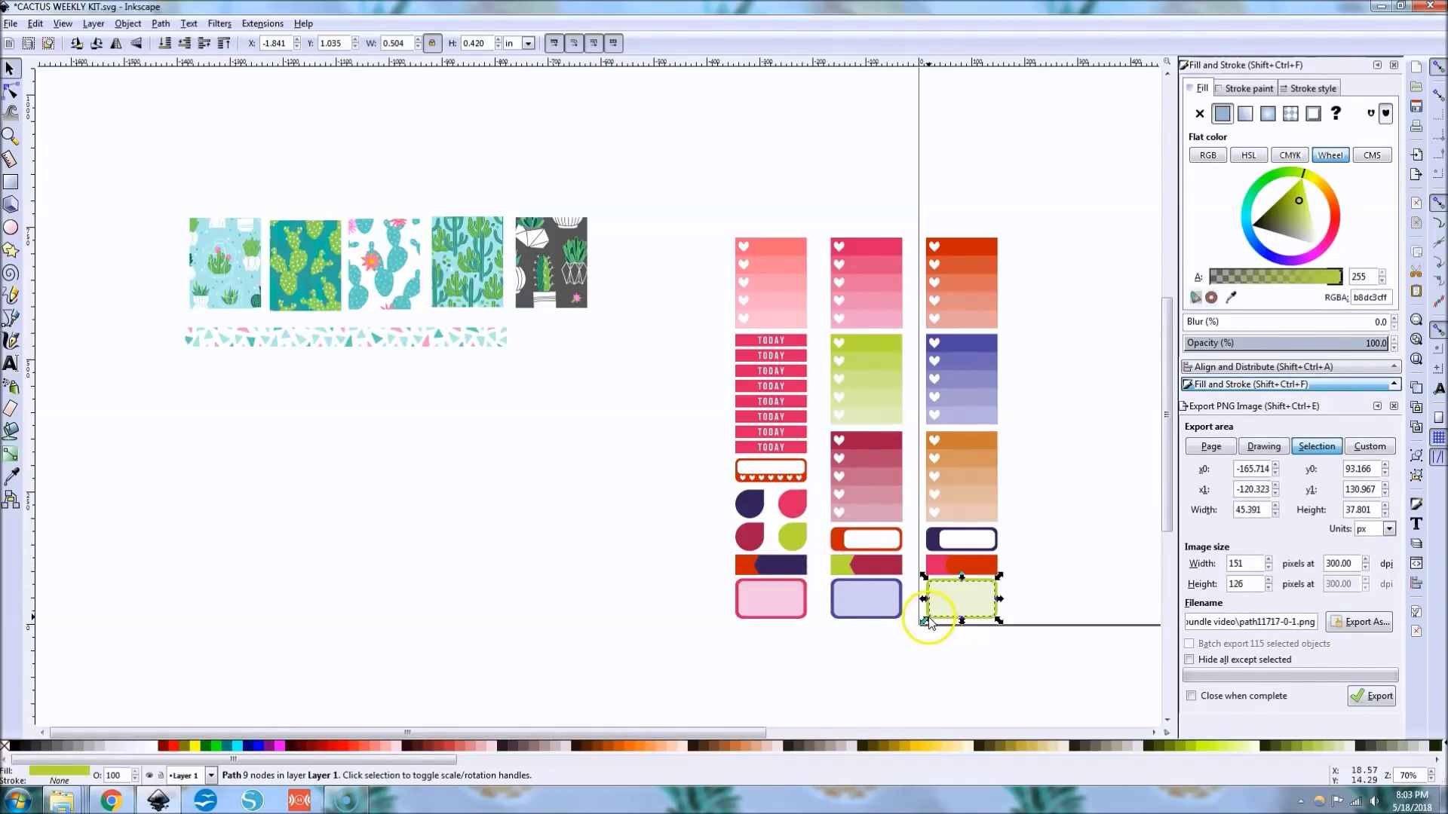
click(946, 659)
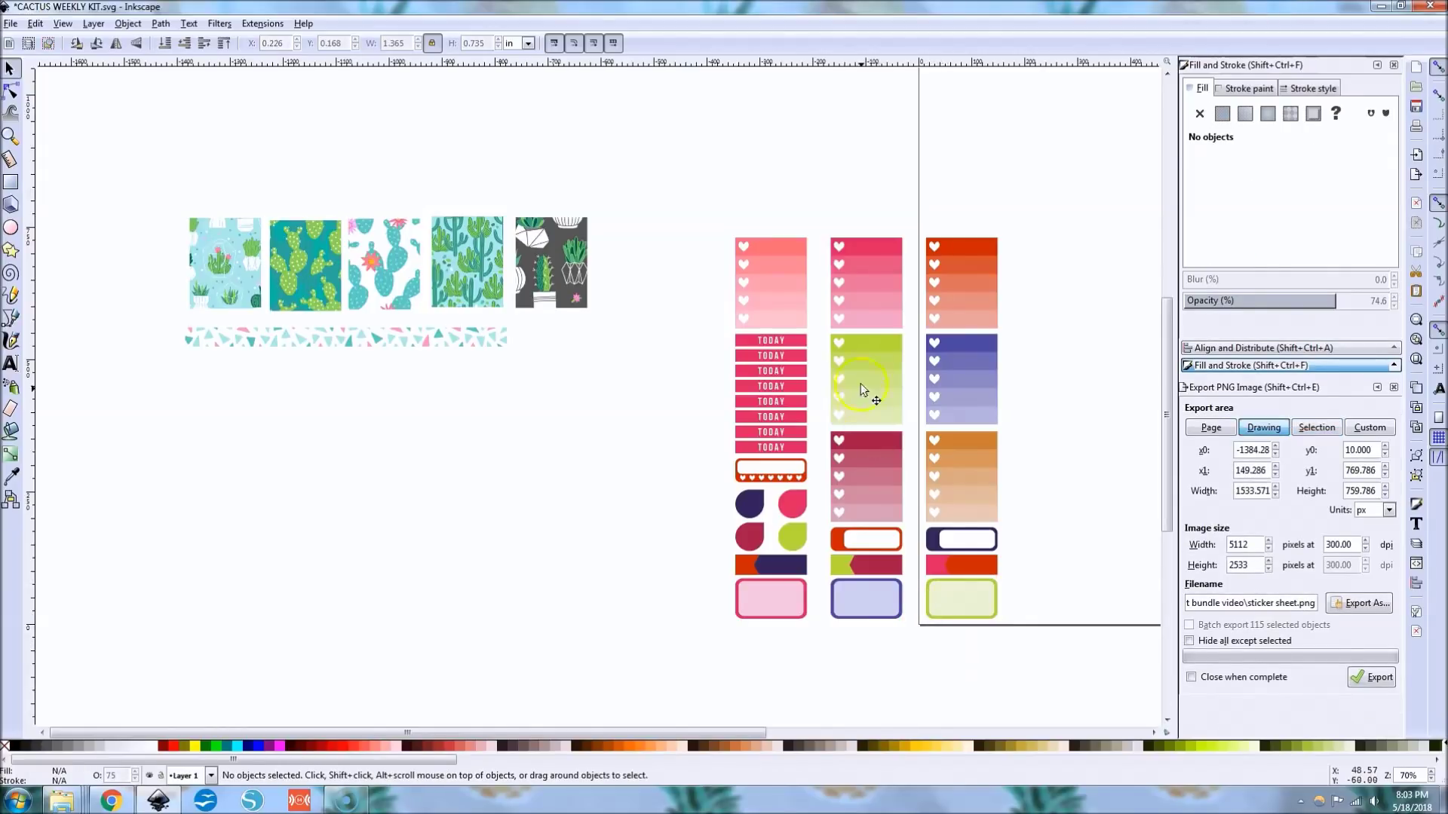
Select all objects sharing the lime green checklist's fill colour and try the dark grey picked from the last pattern box
click(866, 346)
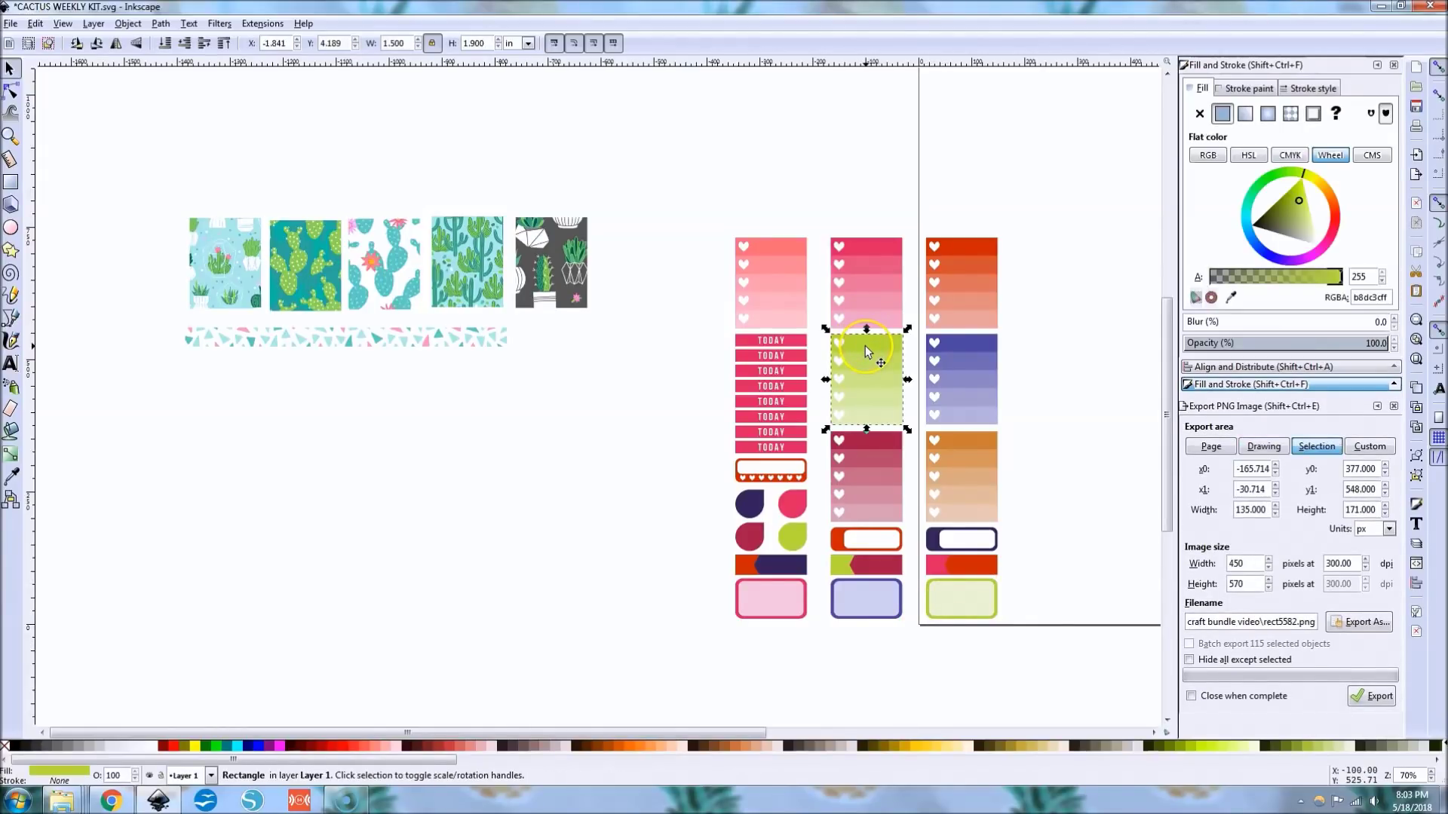
right_click(867, 351)
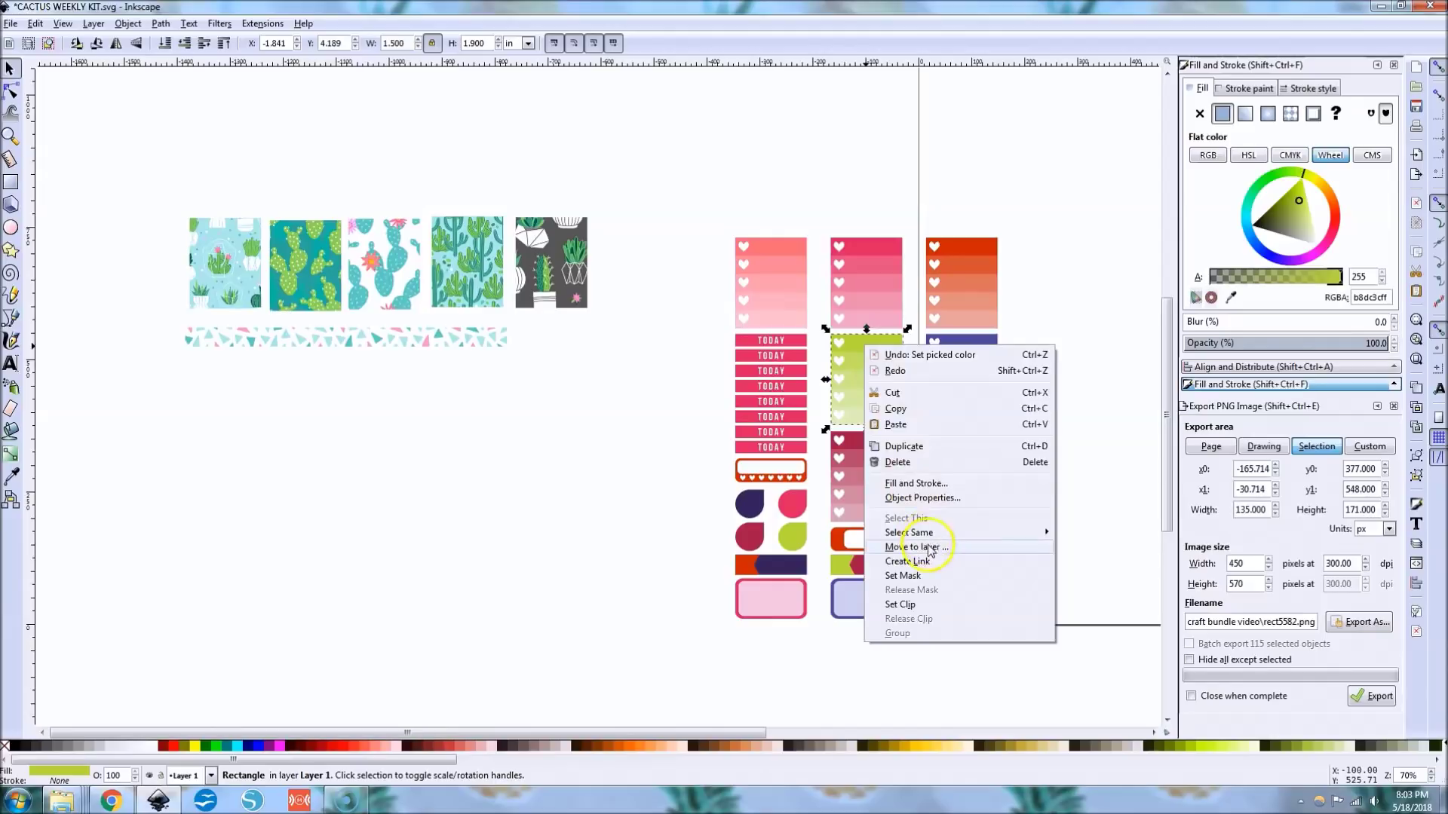
mouse_move(927, 537)
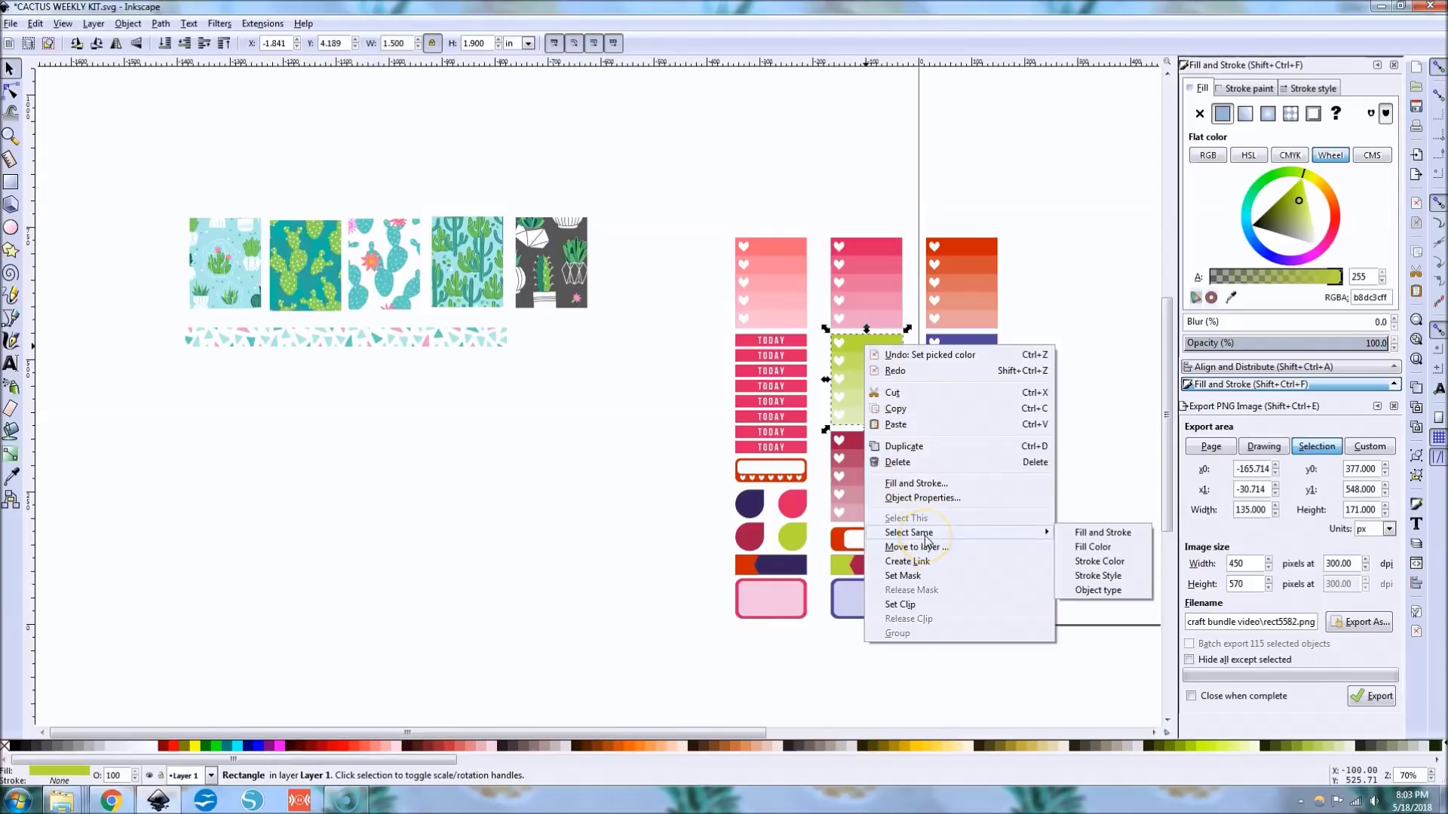
click(1097, 548)
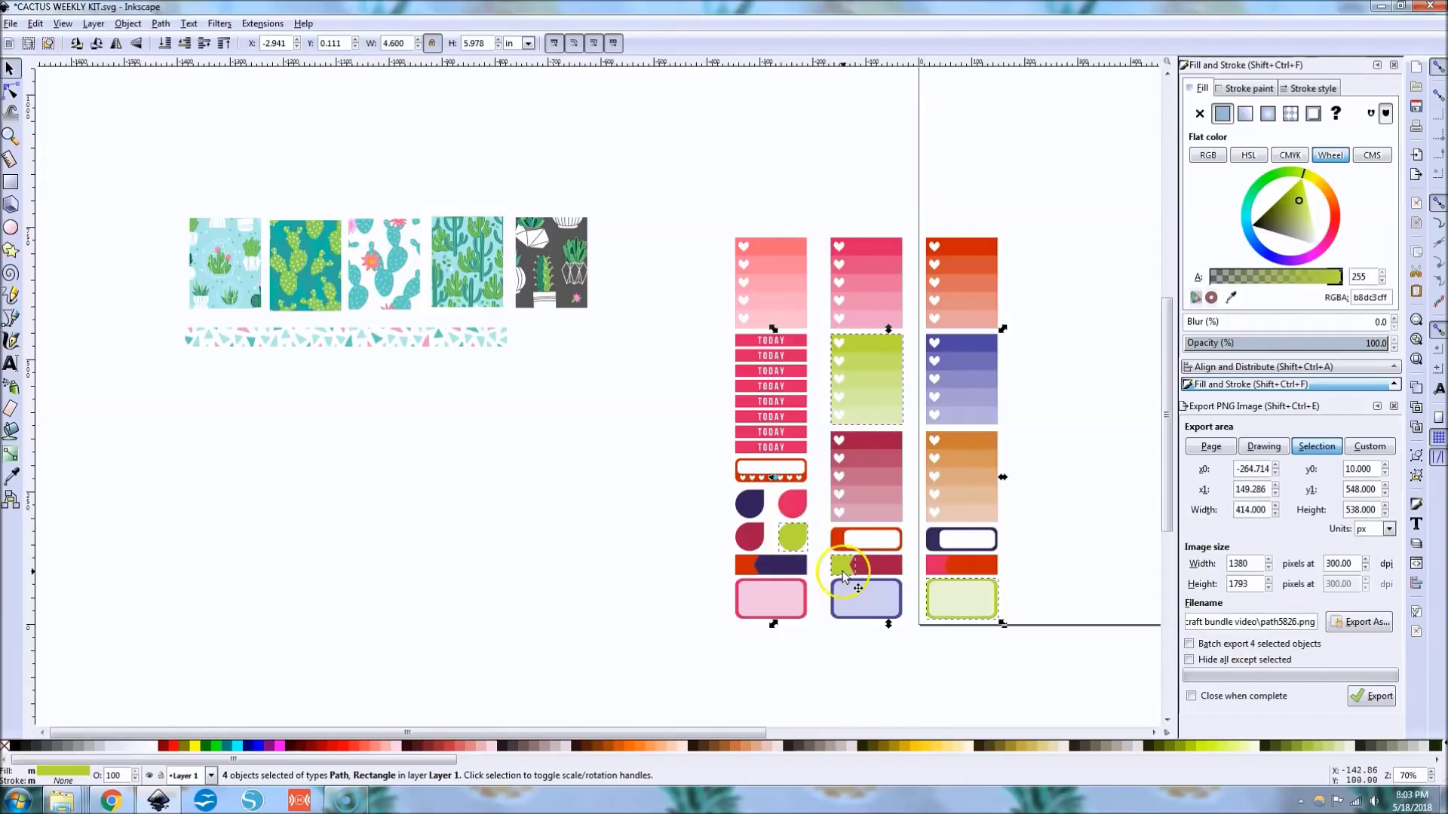
click(1229, 298)
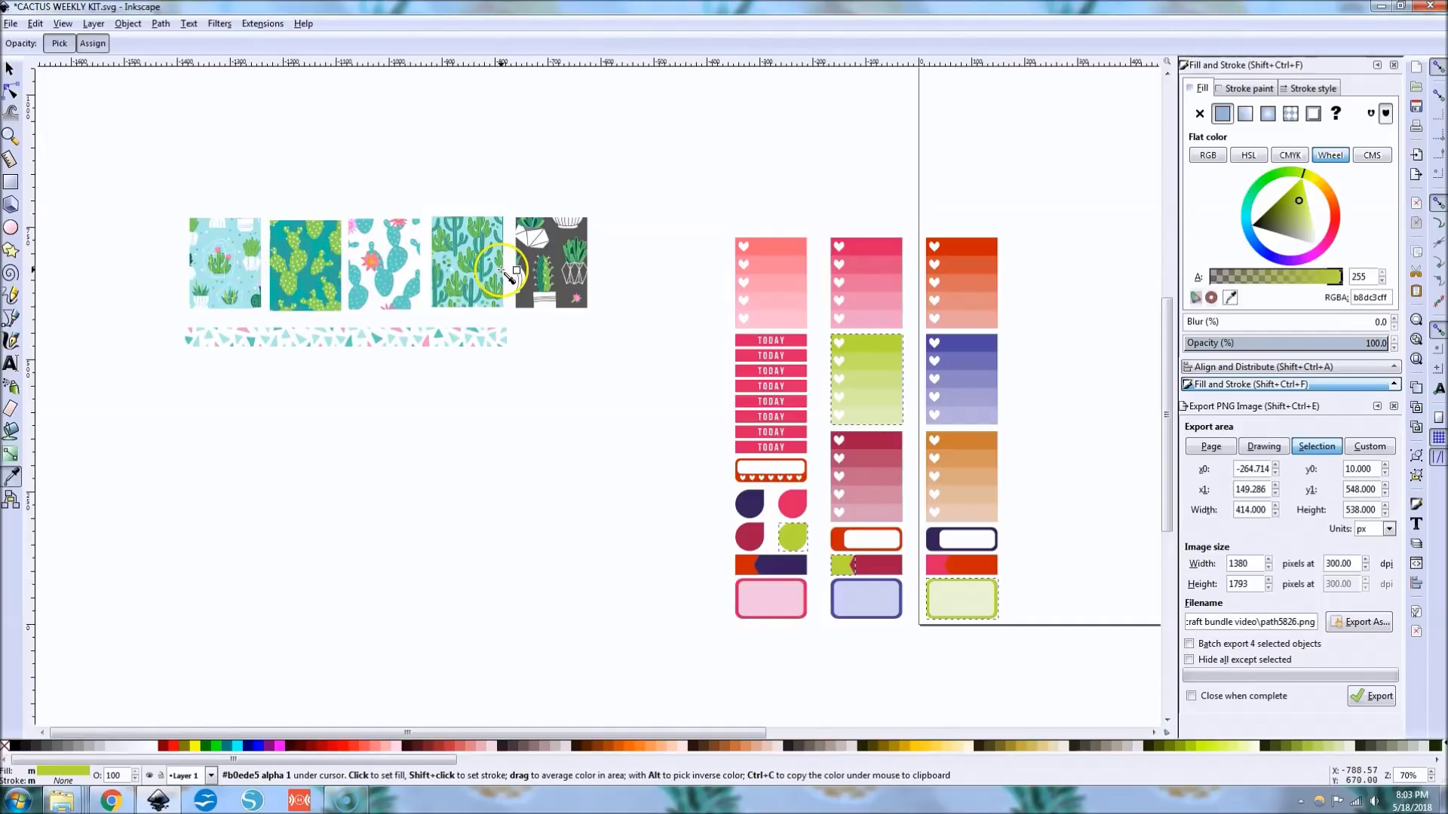
click(530, 265)
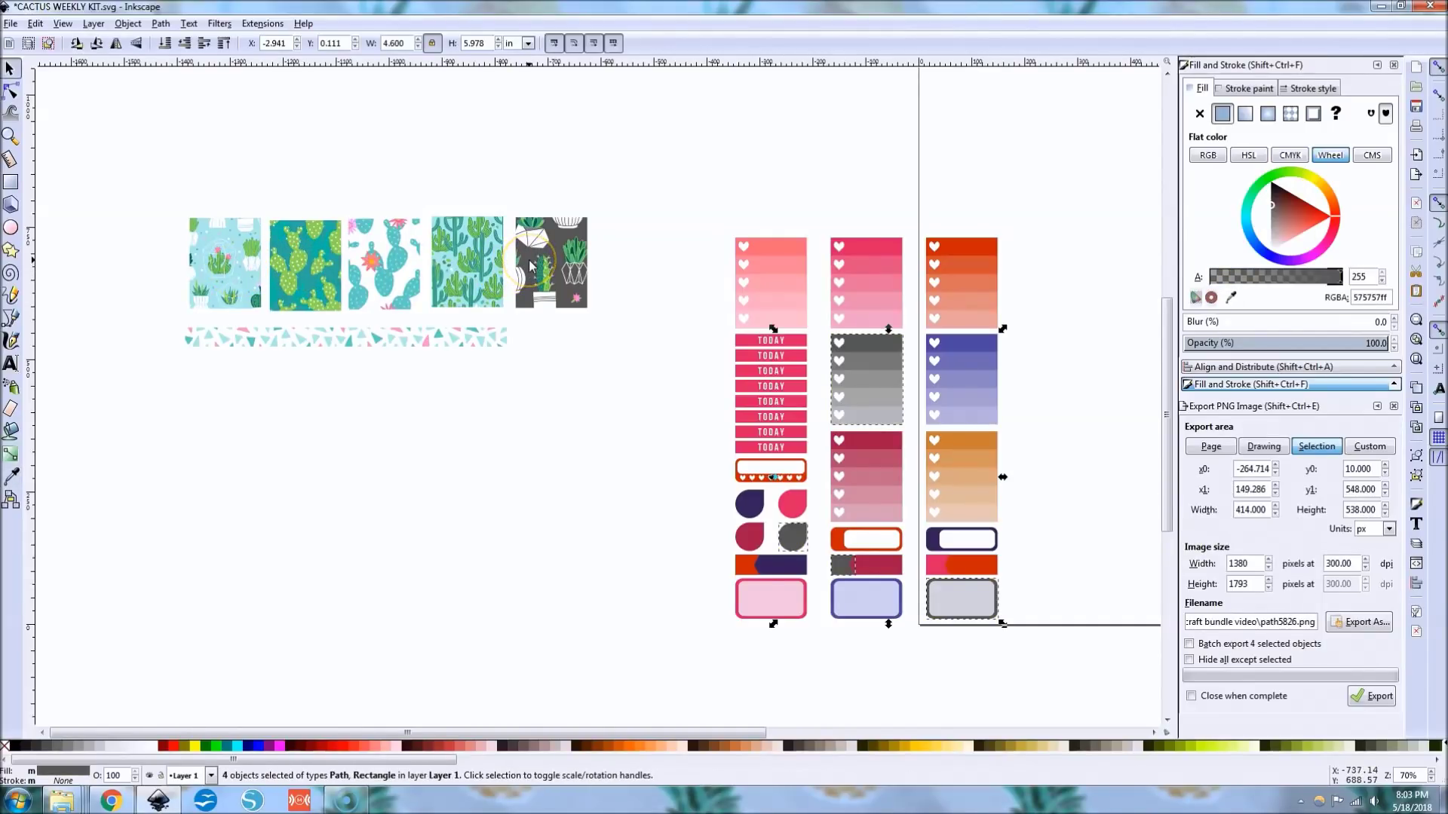
Recolour the selected checklist, teardrop, flag and box frame with the teal background of the second pattern box
click(1230, 297)
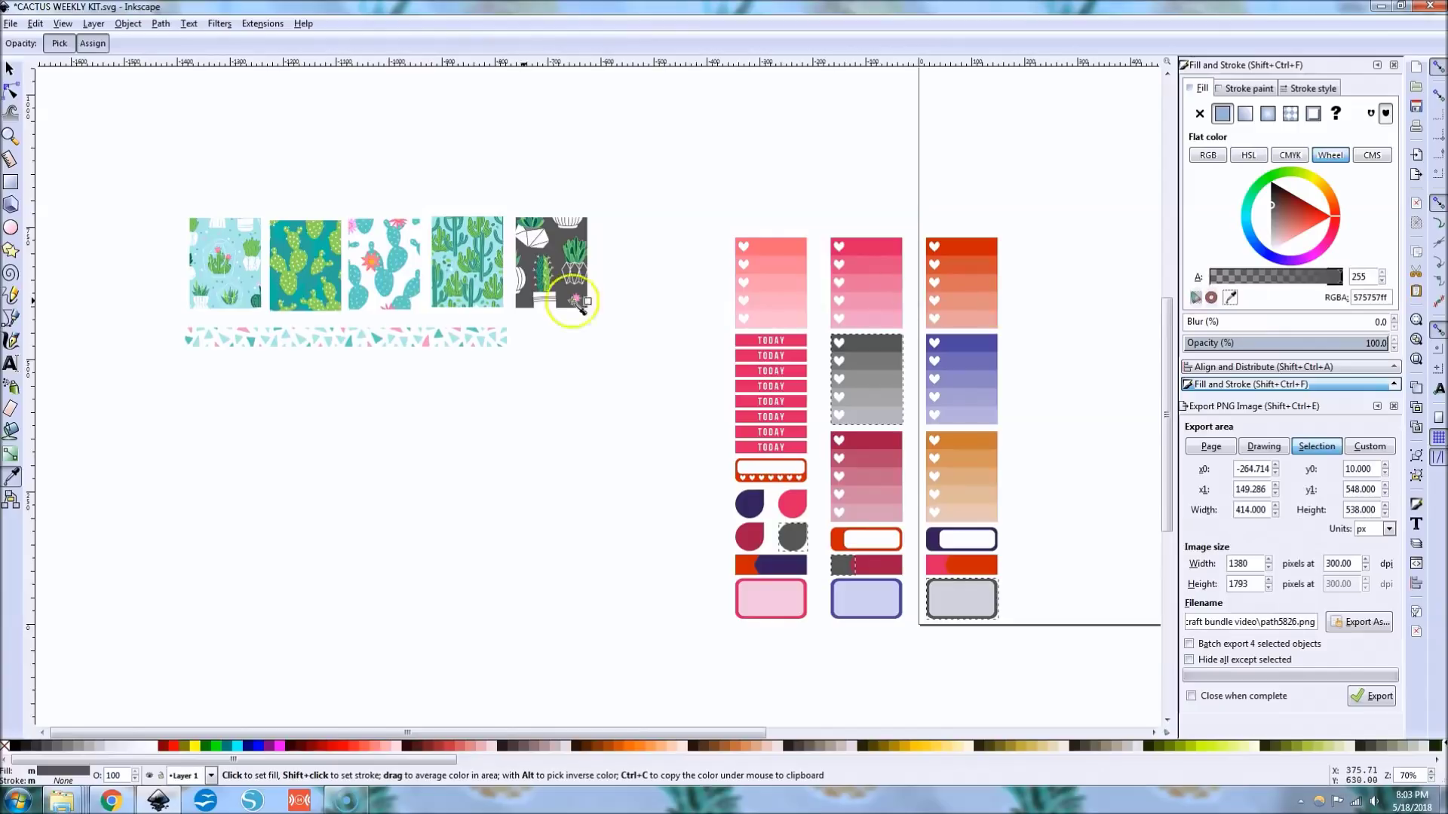
click(311, 282)
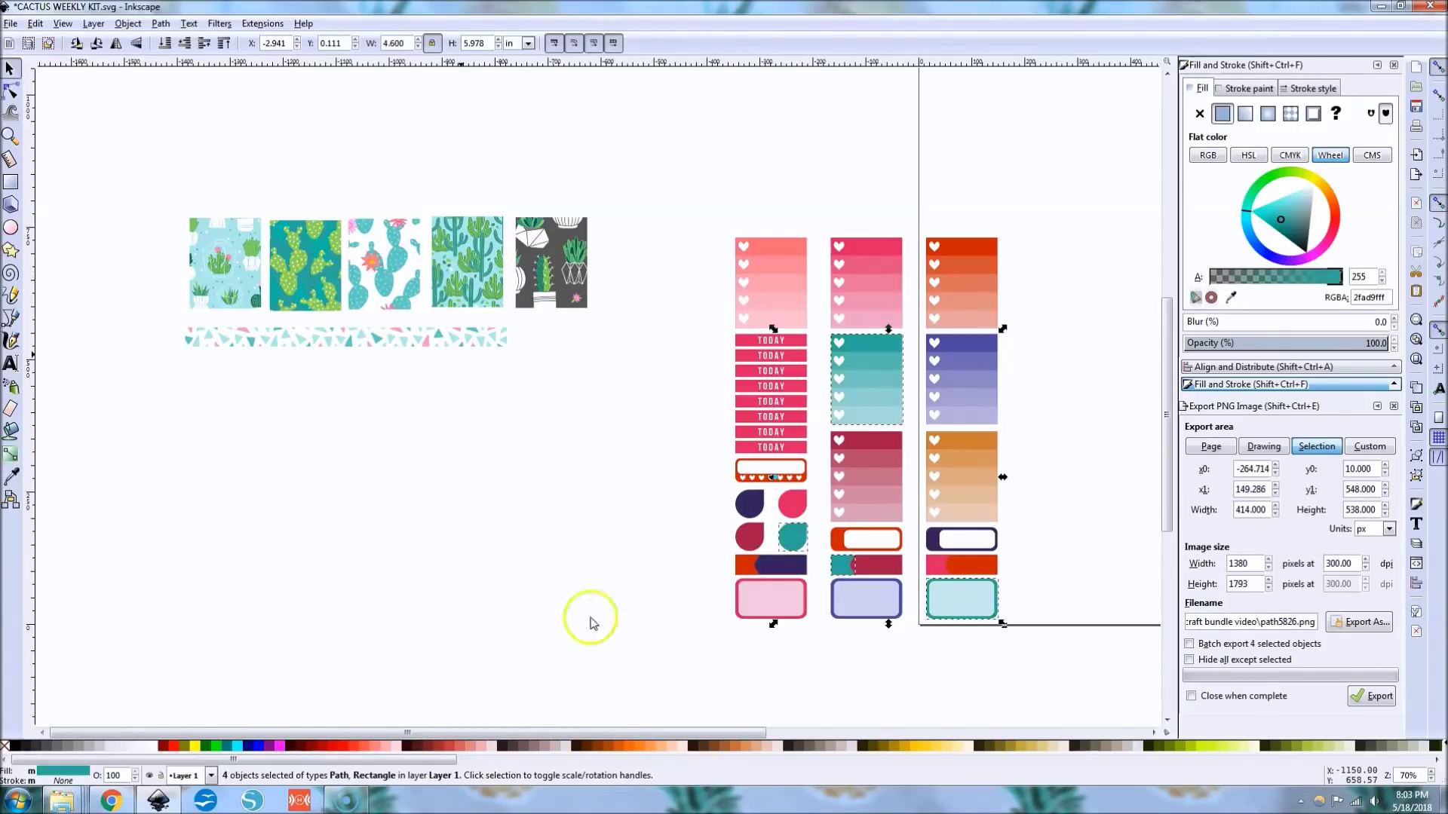
click(639, 656)
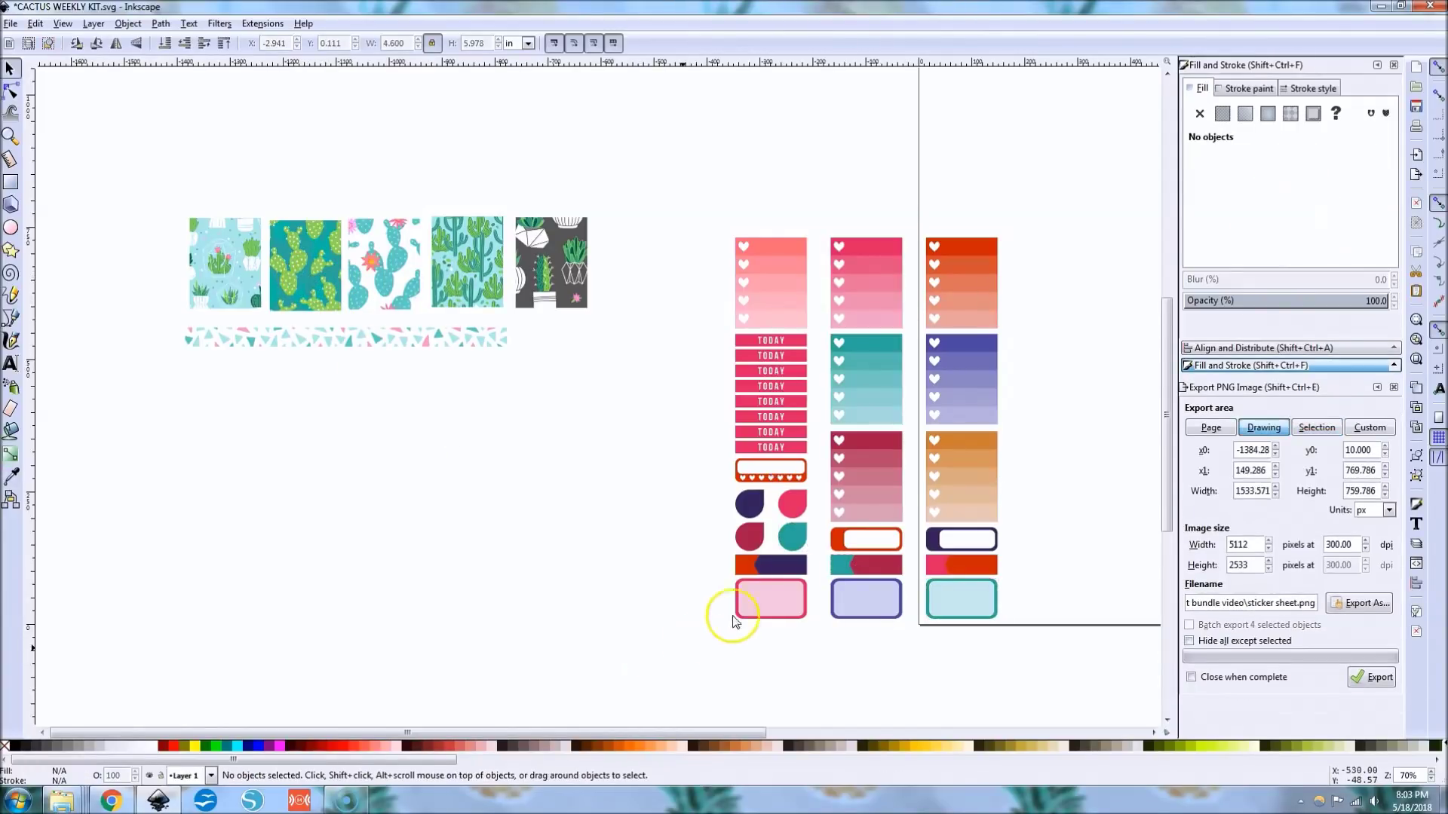
Recolour everything matching the pink teardrop's fill and stroke, trying the triangle strip's light aqua before applying the cactus green from the second pattern box
click(793, 504)
right_click(794, 503)
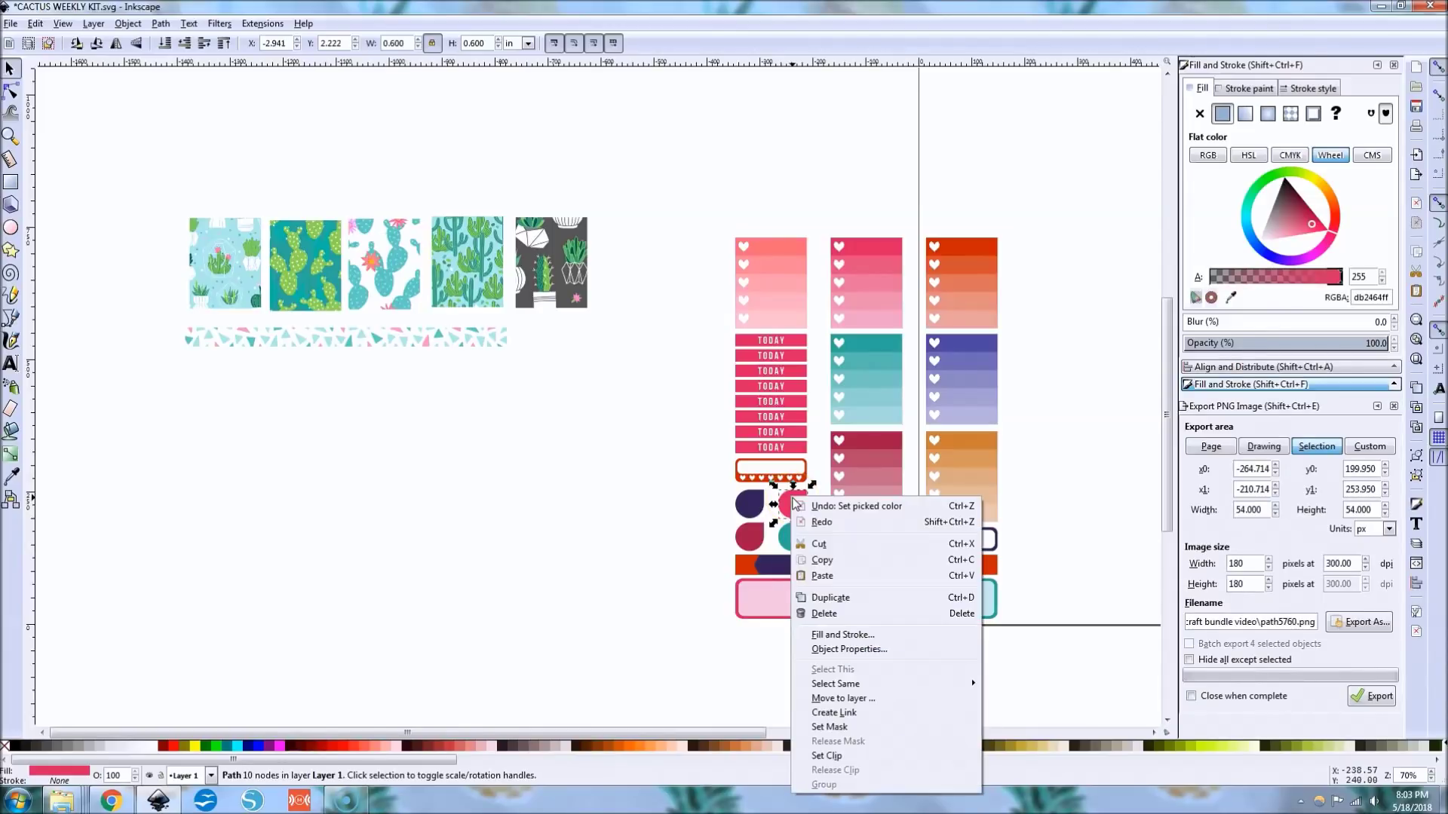
mouse_move(837, 684)
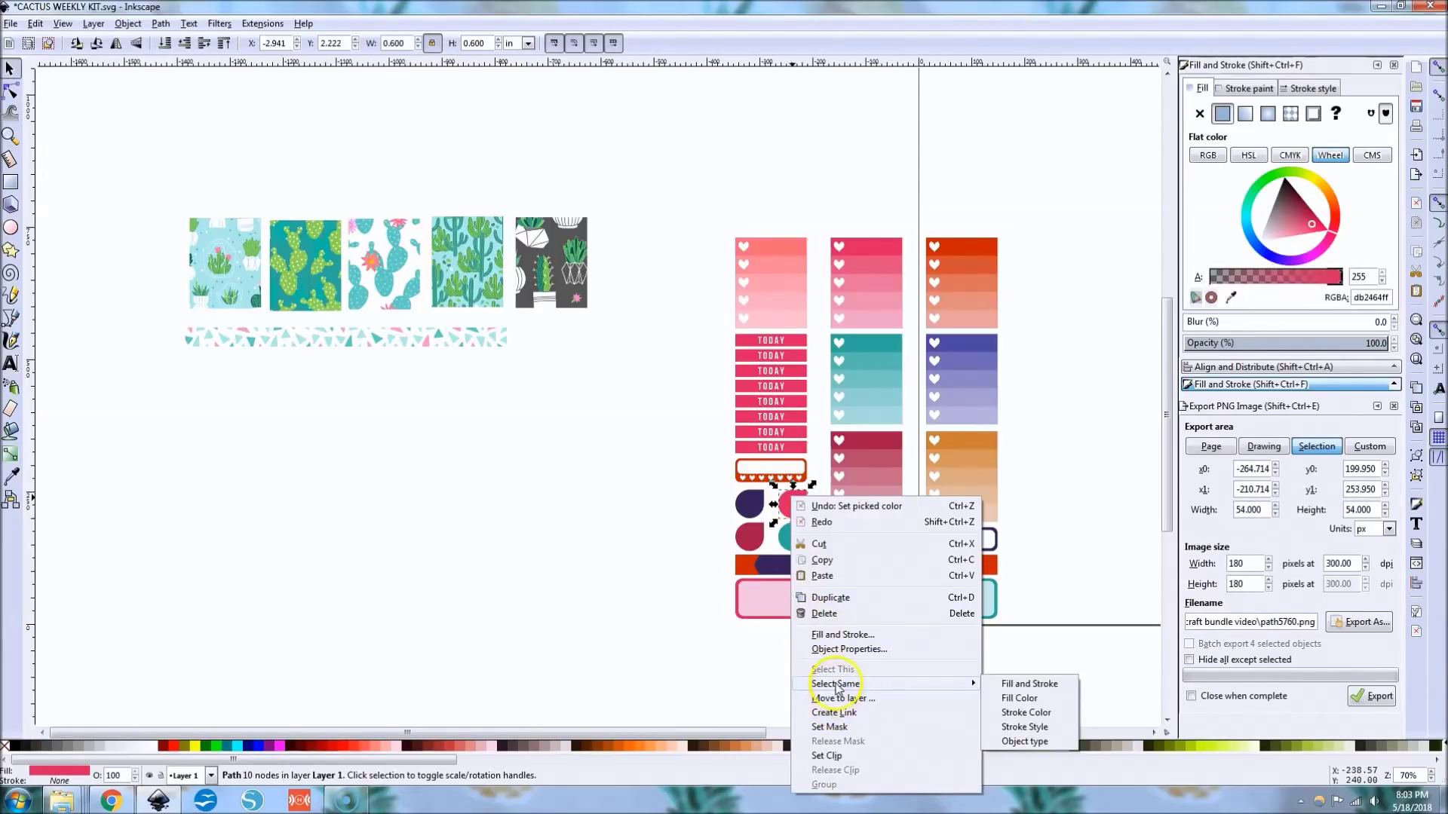
click(1051, 686)
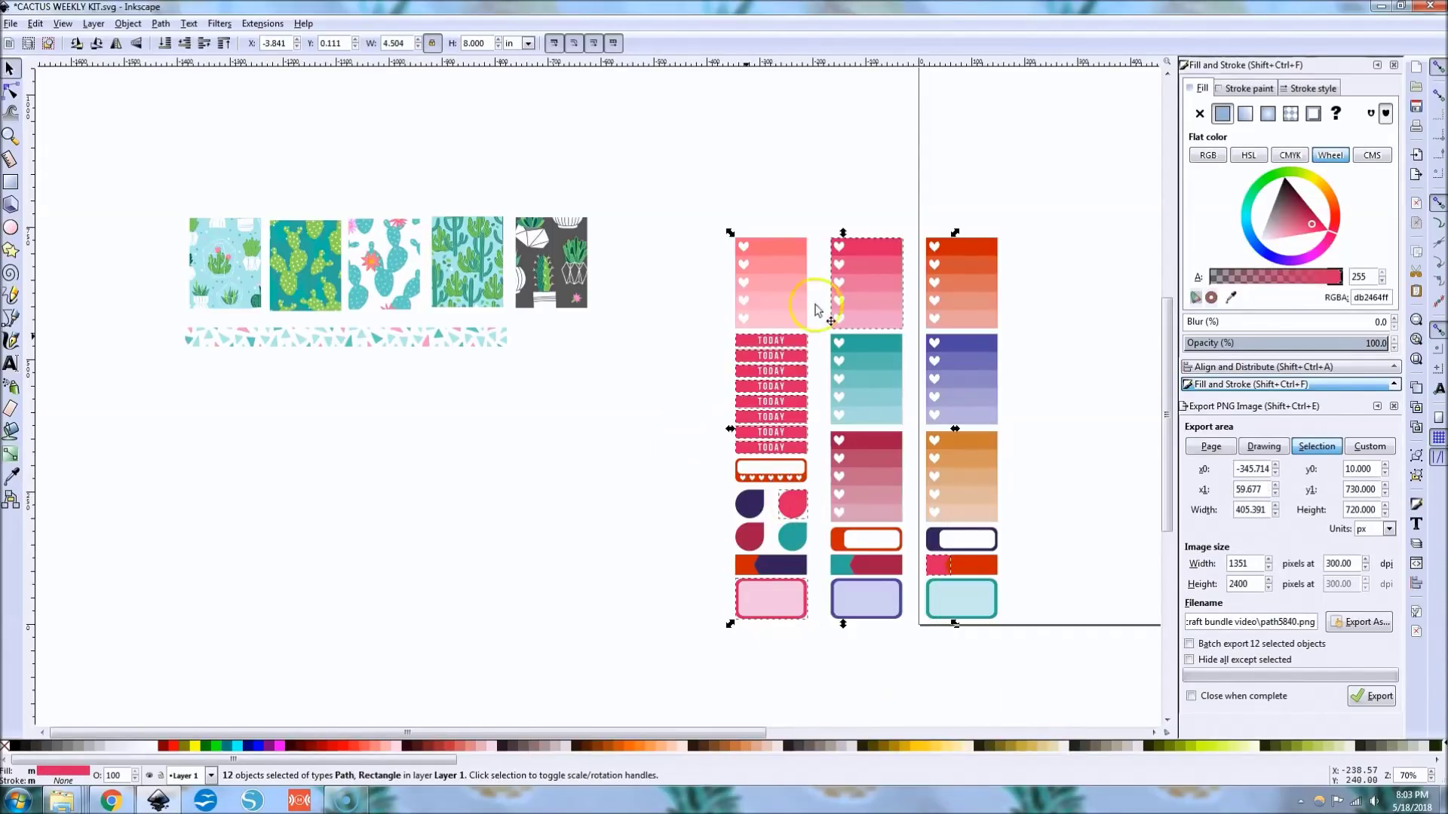
click(1231, 298)
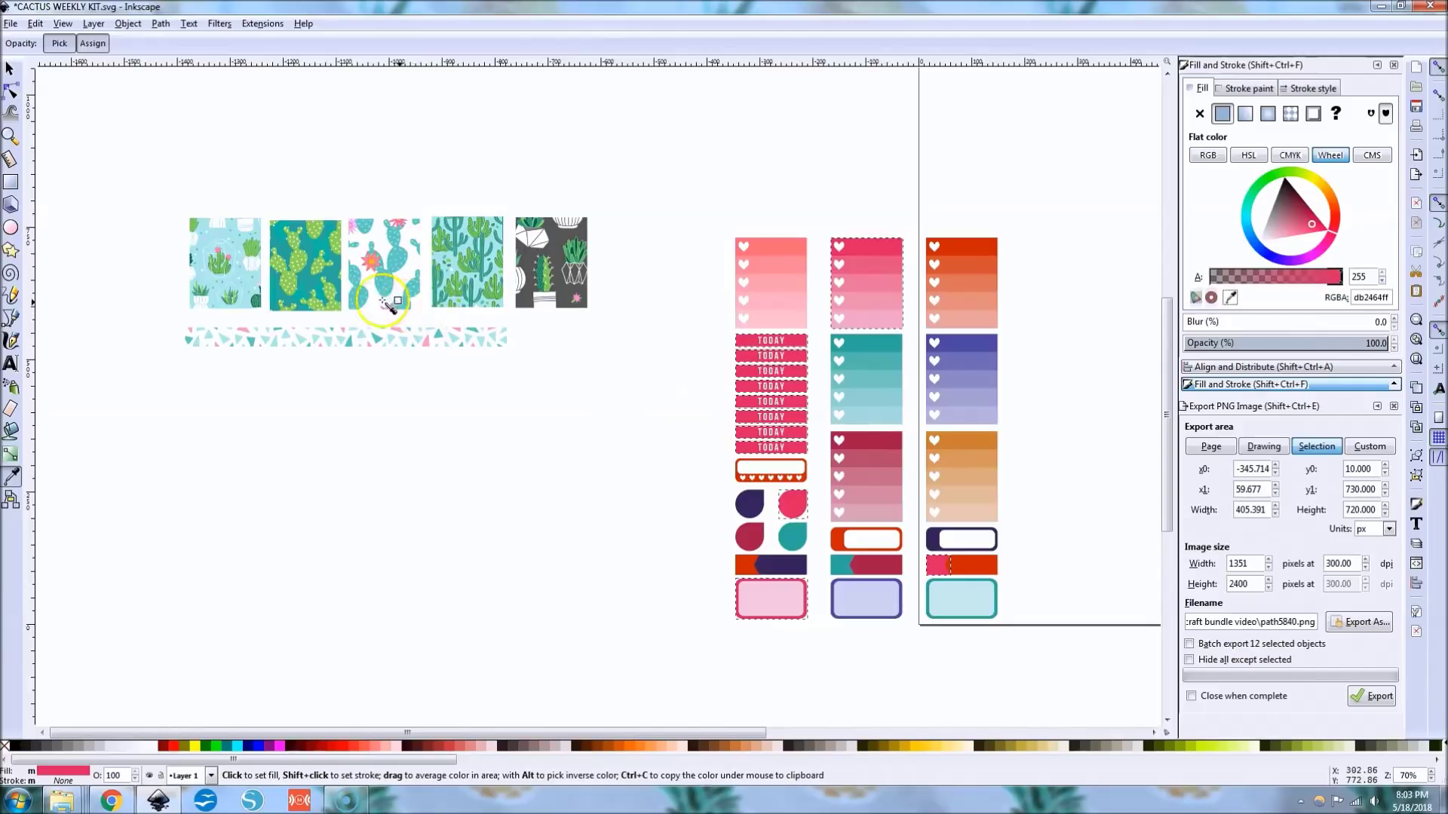
click(394, 339)
key(s)
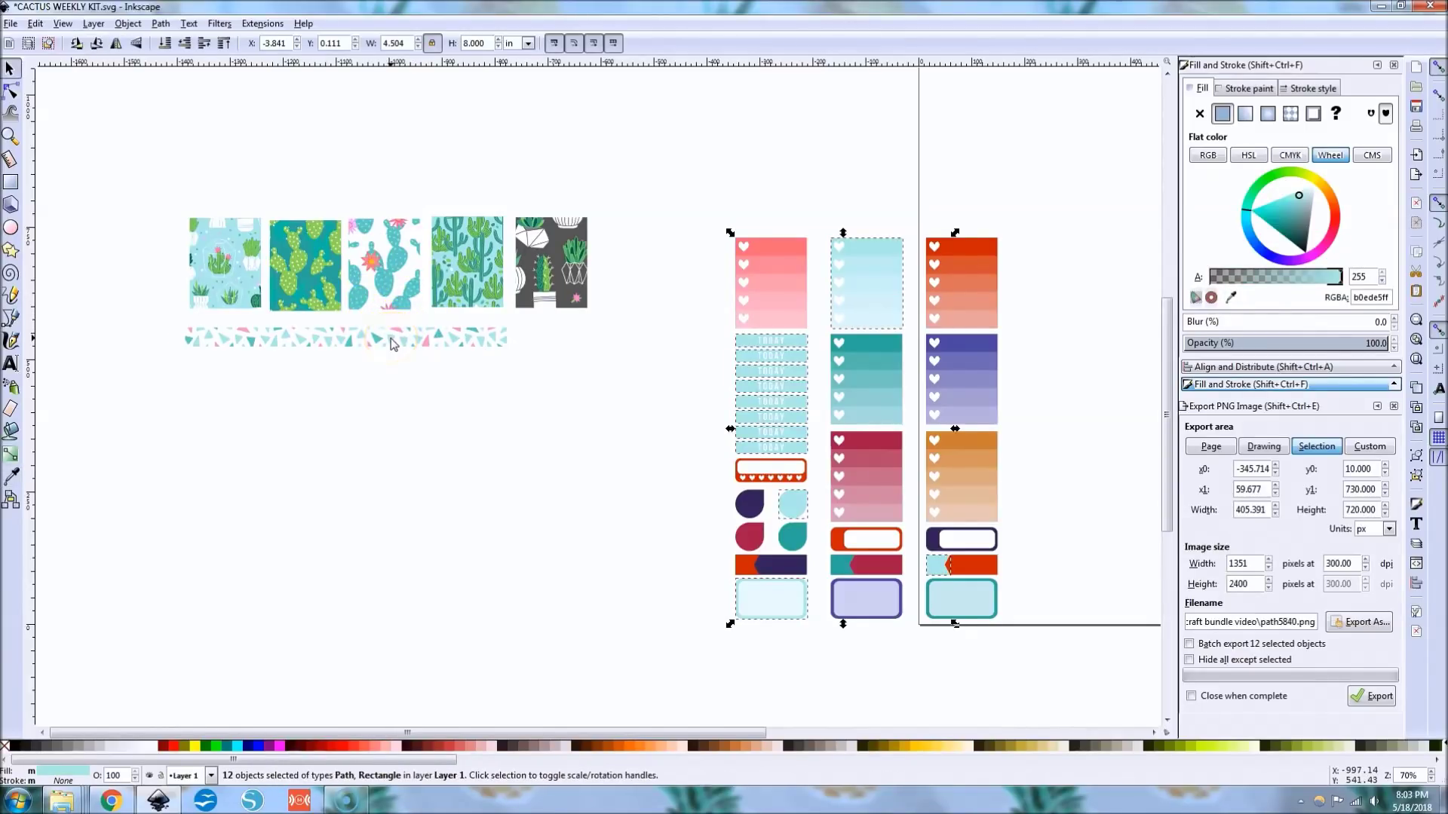
click(1230, 298)
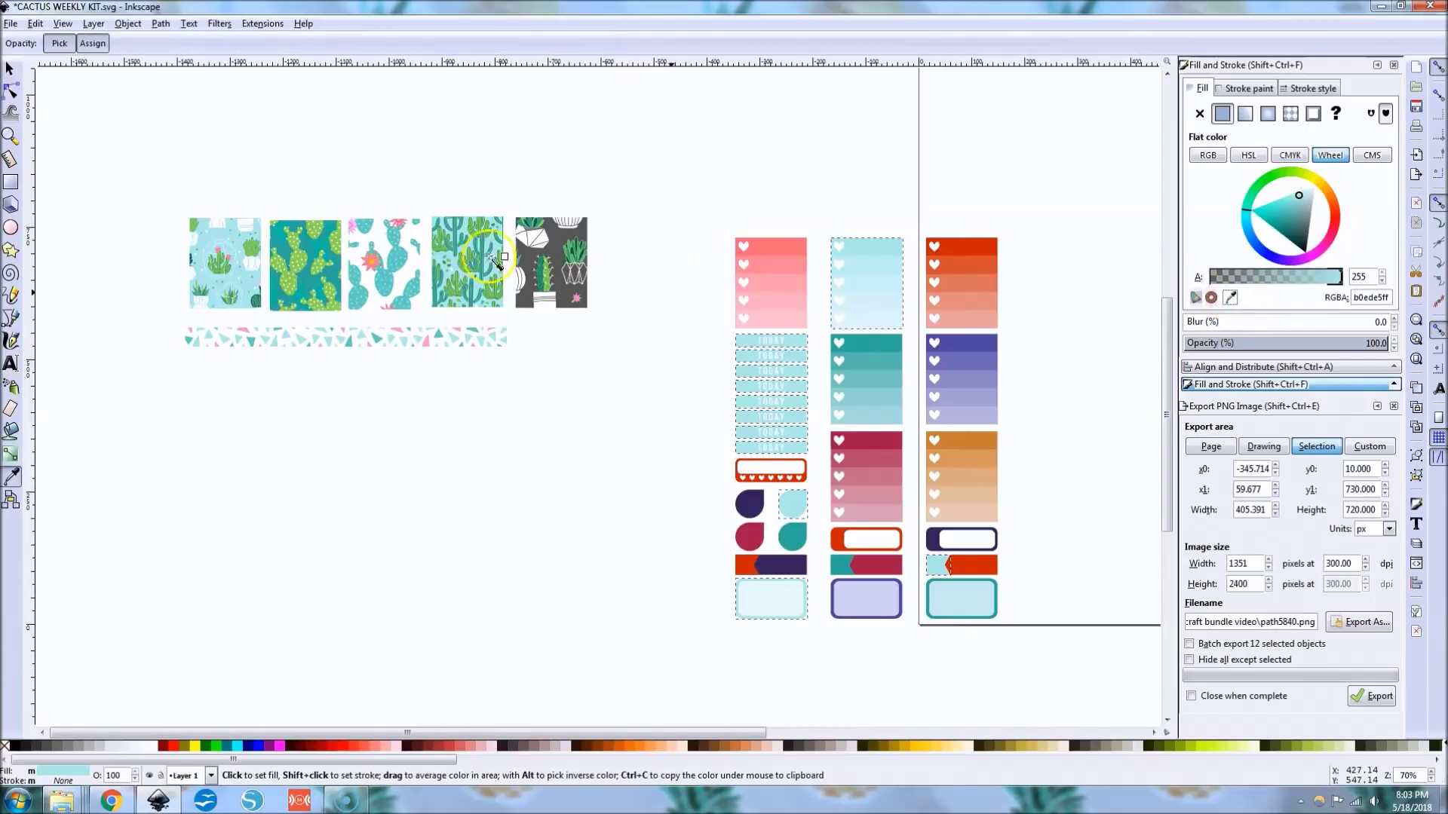
click(290, 283)
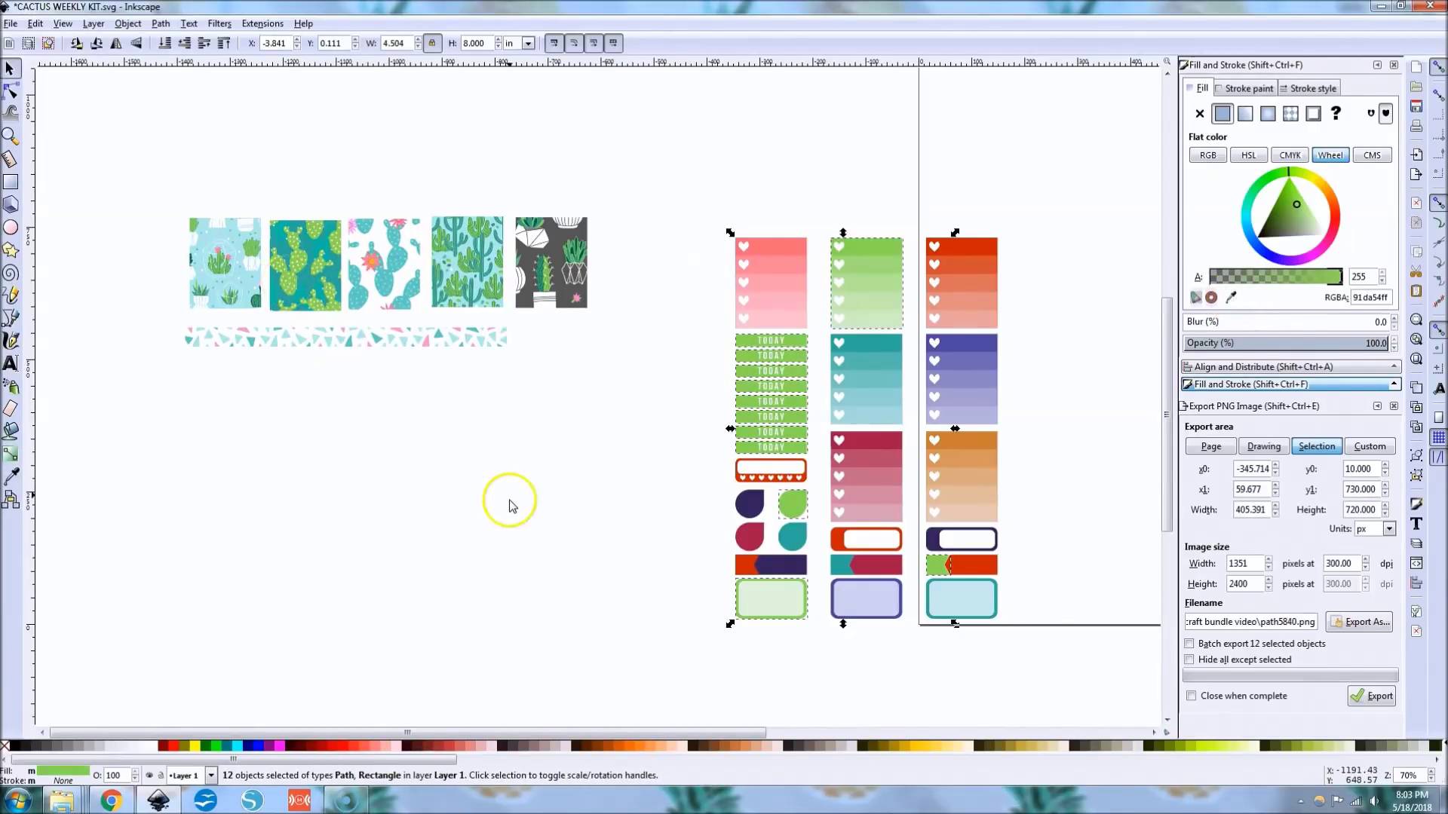
Select all objects sharing the crimson checklist's fill colour and recolour them with a light pink picked from the triangle strip
click(913, 451)
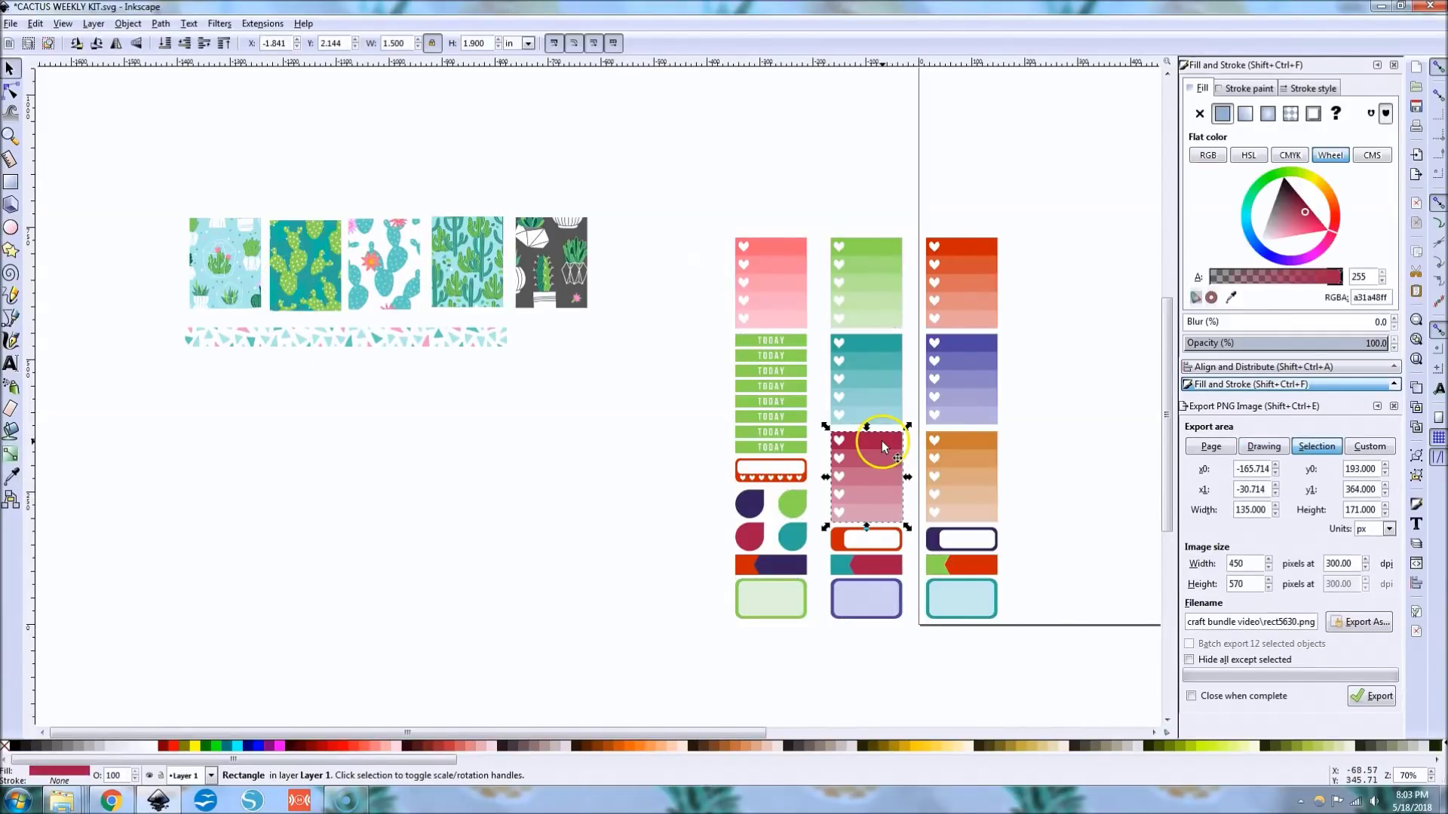
right_click(881, 440)
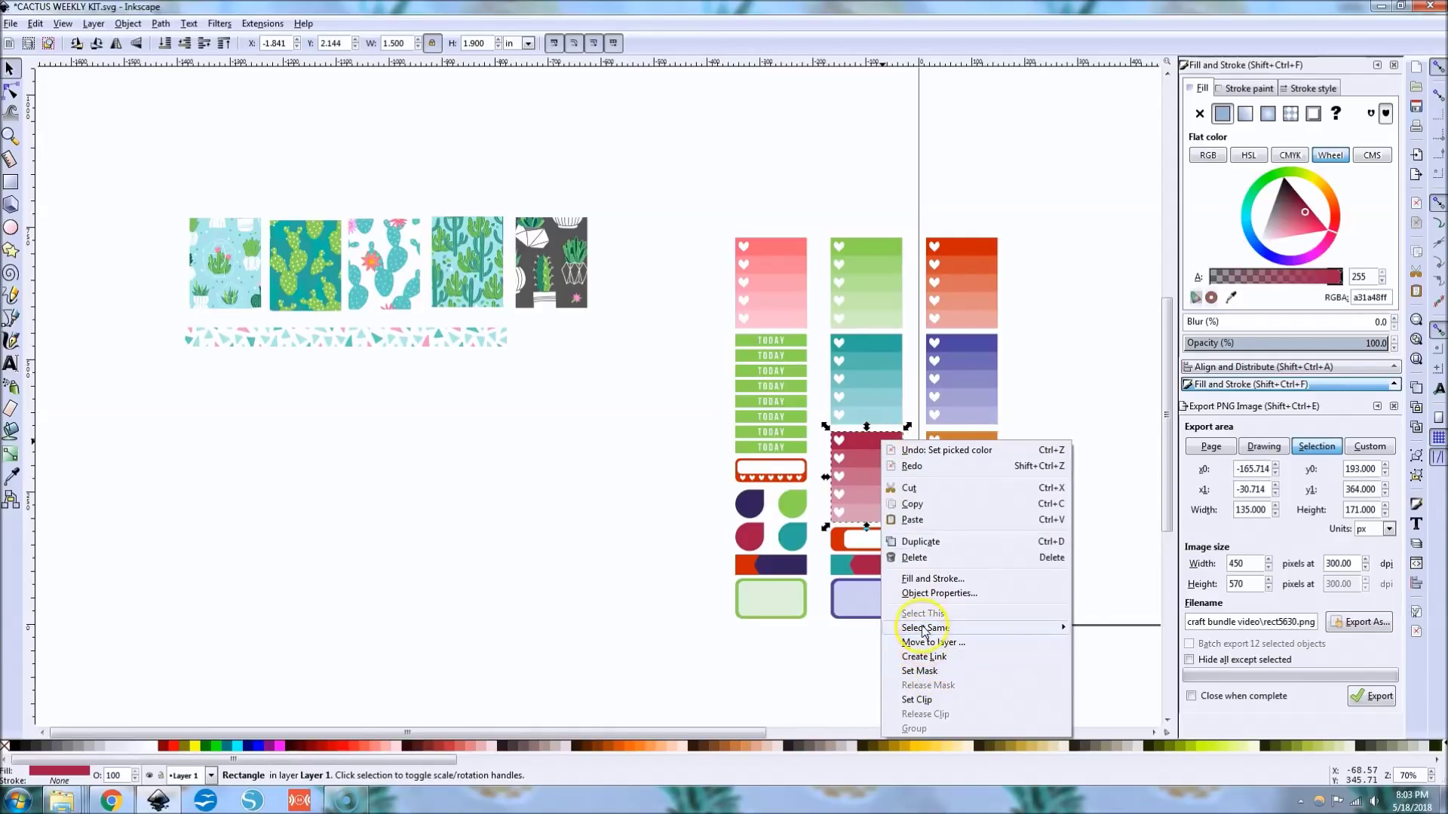
mouse_move(980, 627)
click(1097, 643)
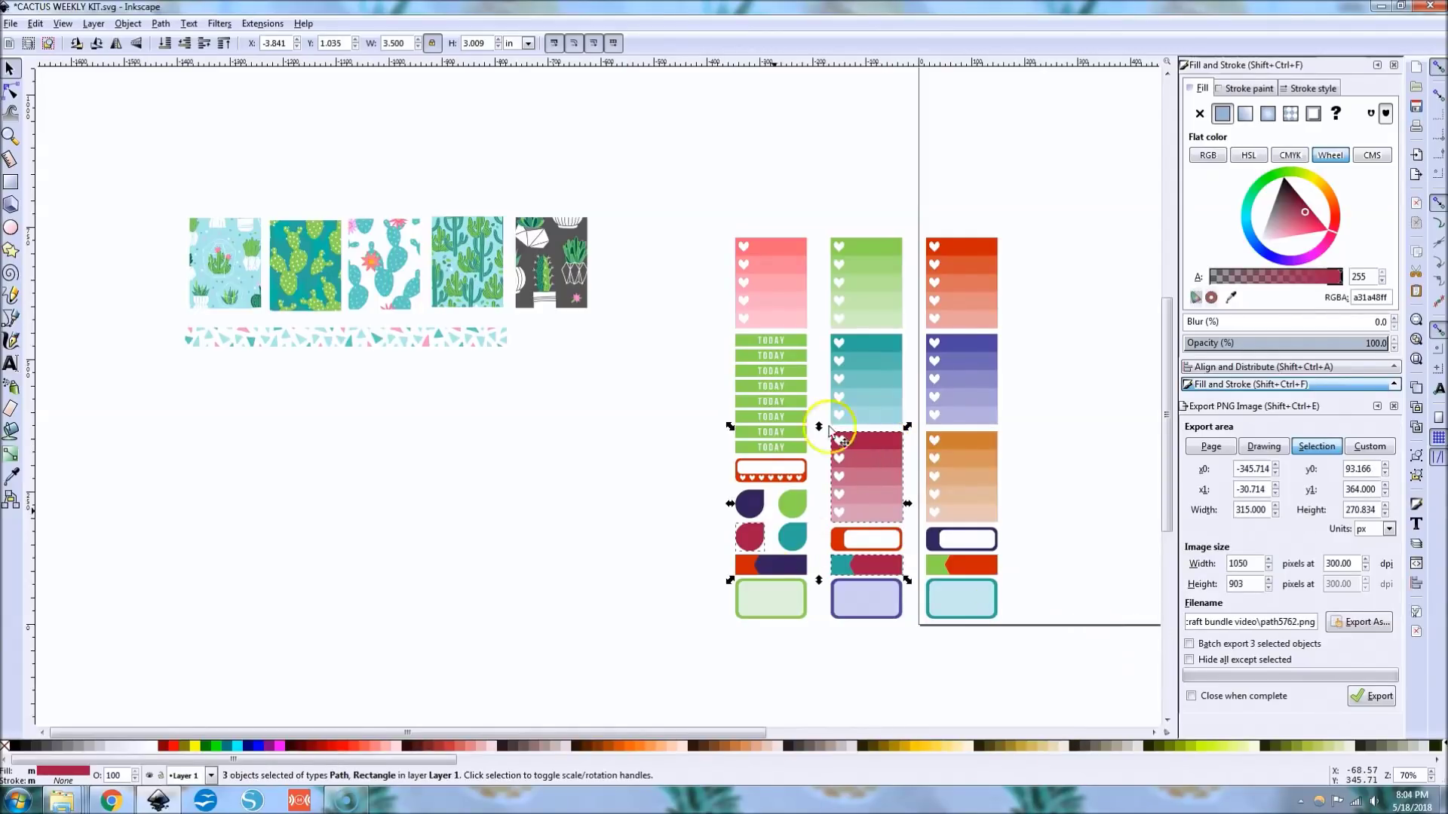
click(1230, 297)
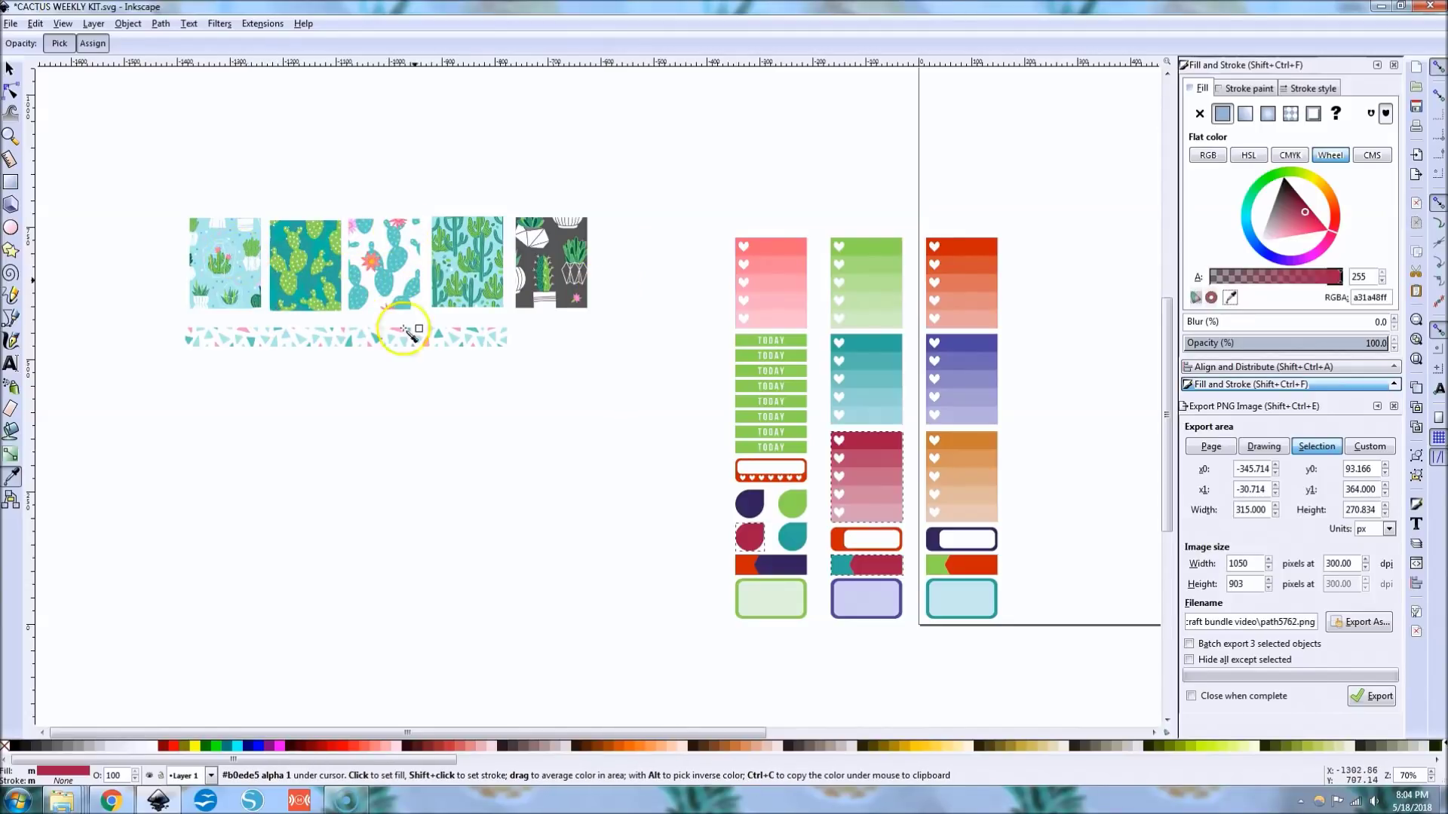
click(428, 342)
key(space)
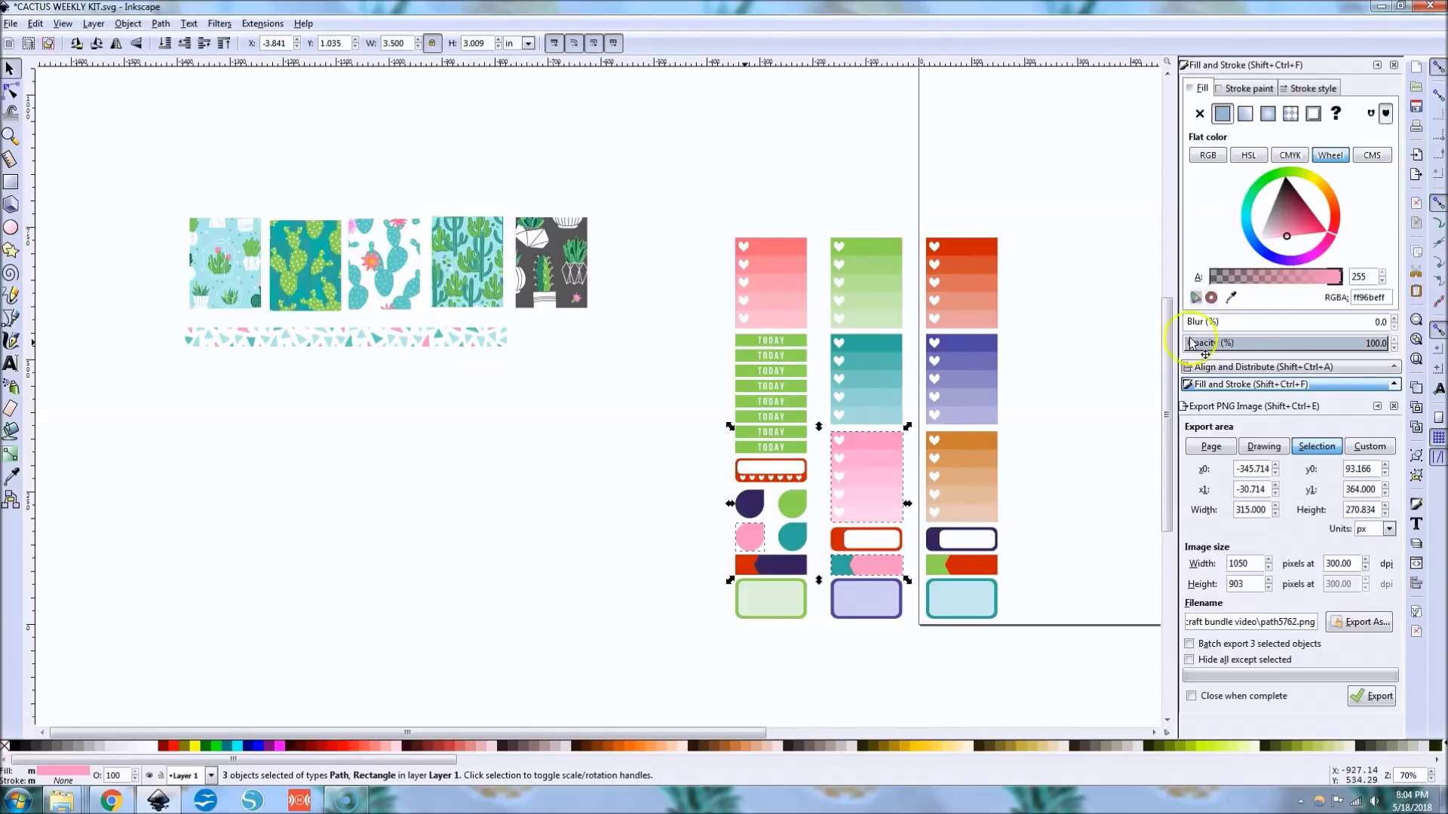
Select all objects sharing the purple checklist's fill colour and recolour them with the dark grey background of the last pattern box
click(962, 345)
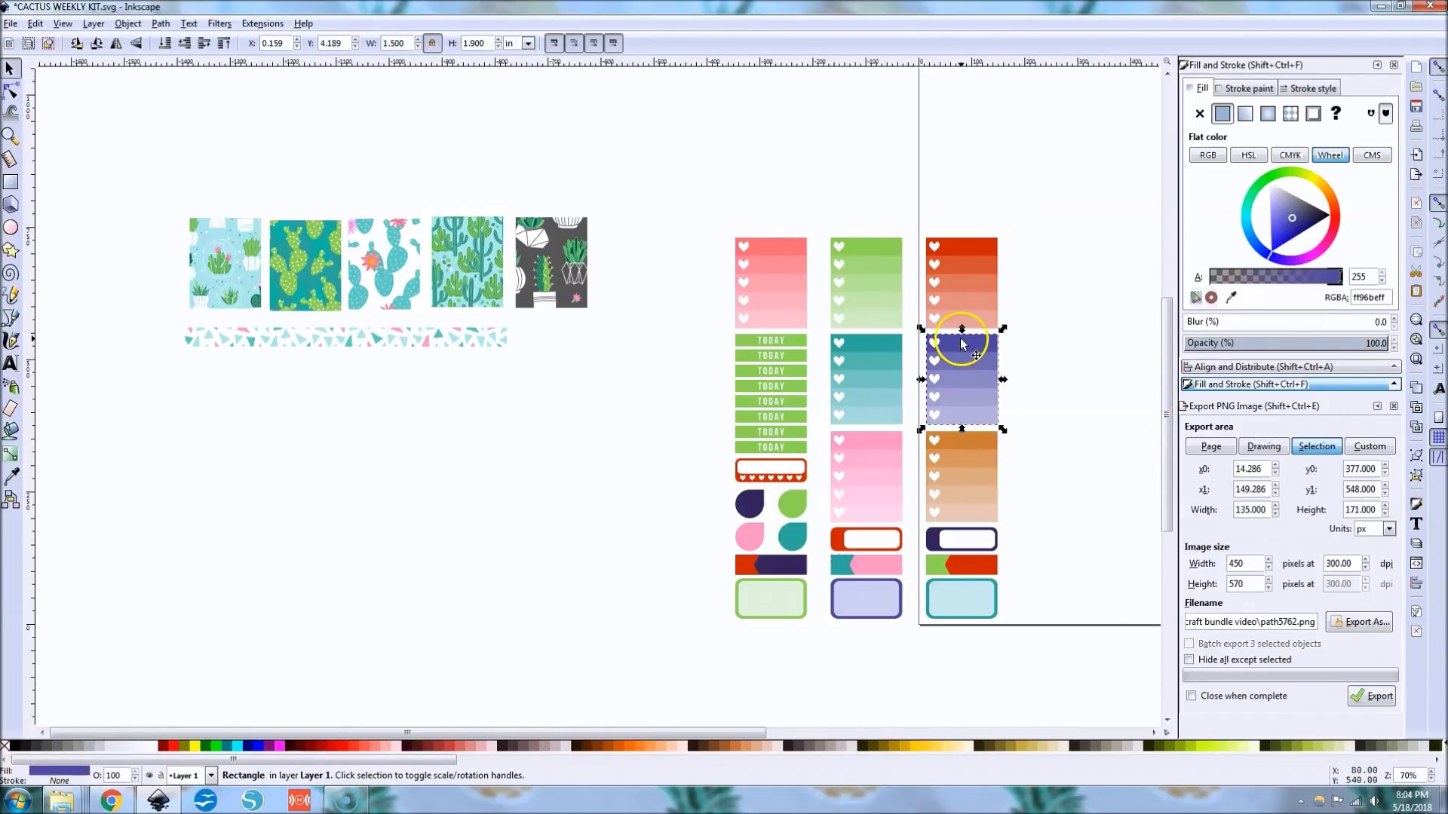
right_click(963, 344)
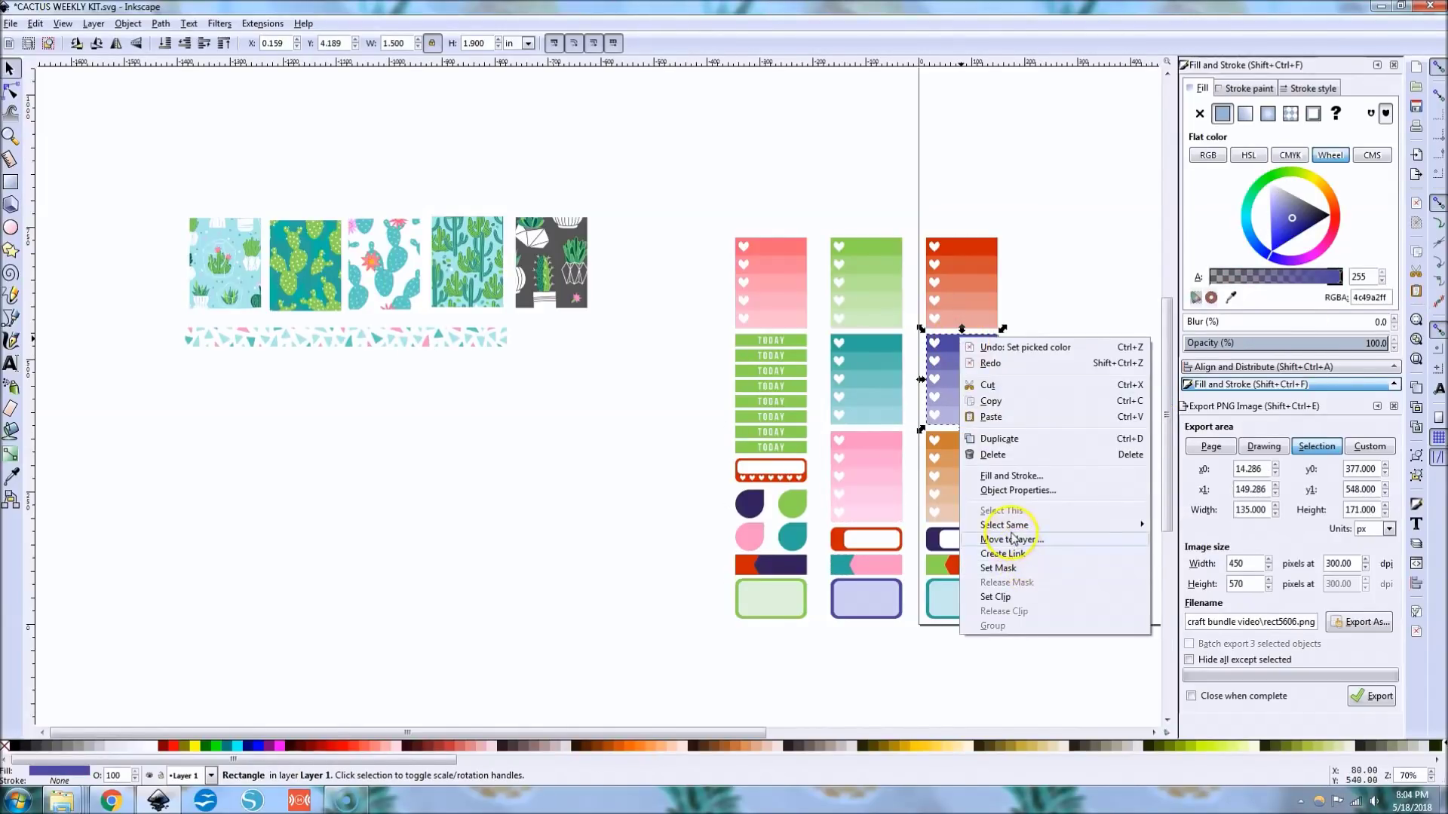
mouse_move(1013, 529)
click(1180, 540)
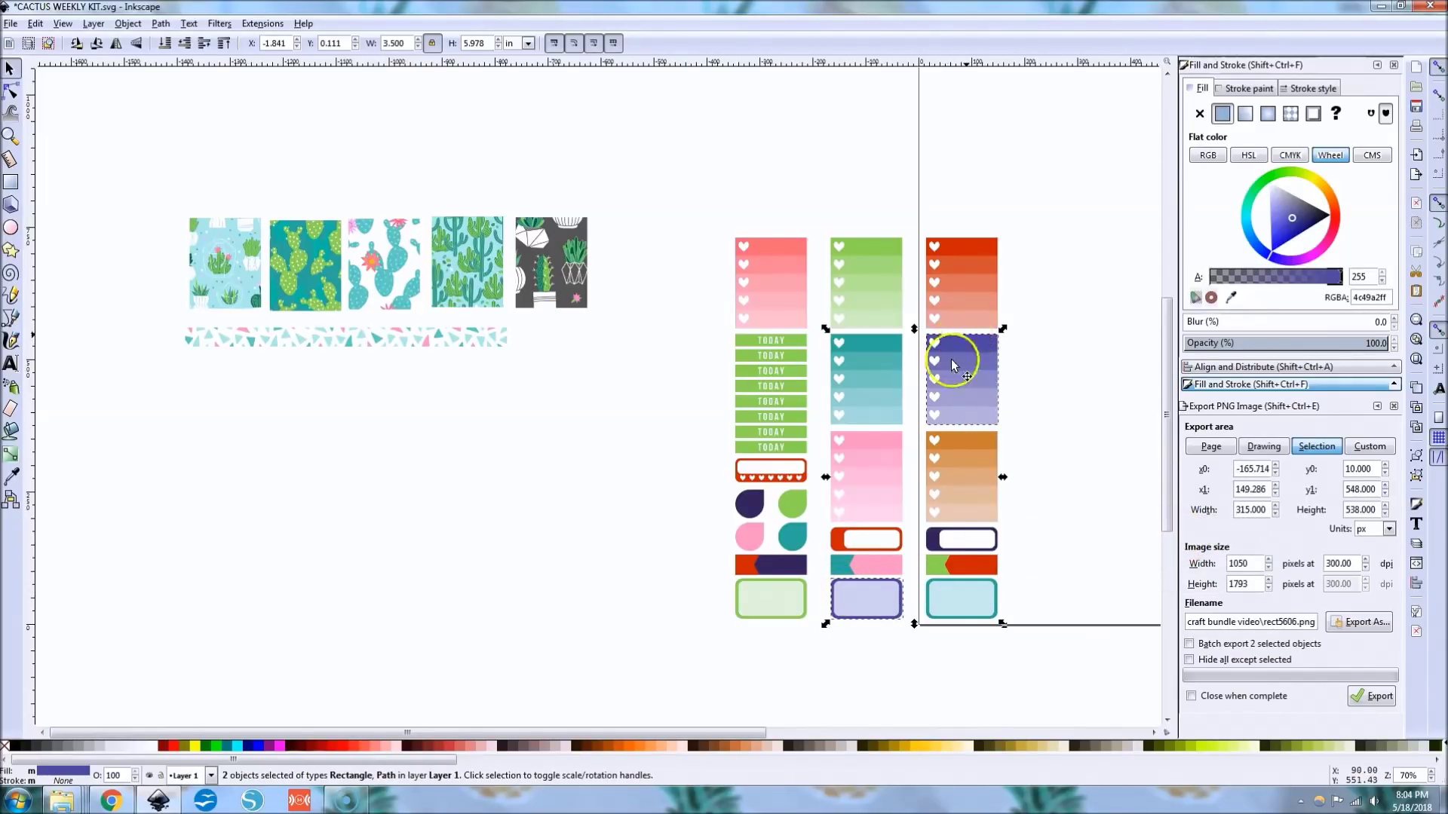
click(1230, 297)
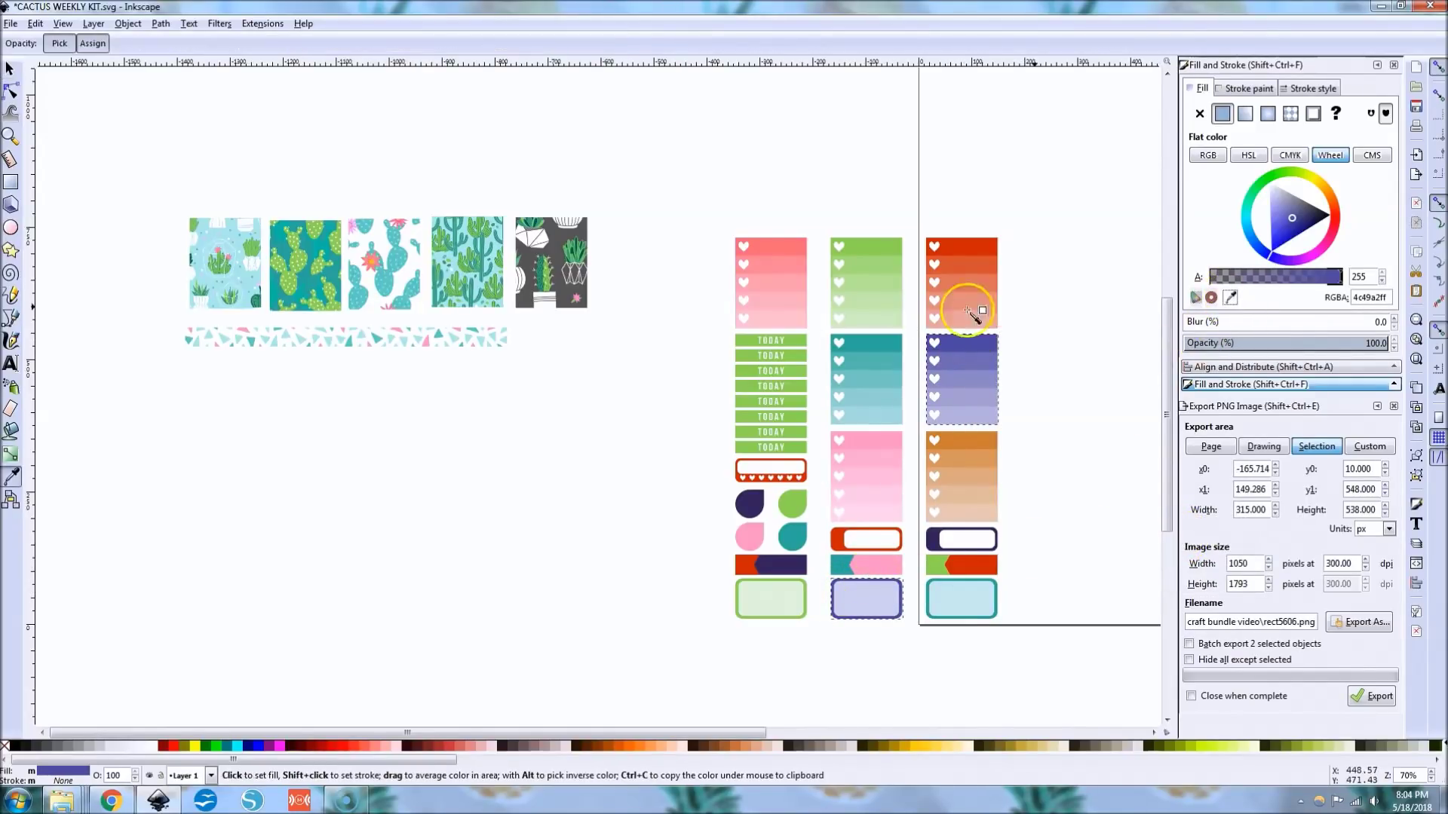
click(562, 257)
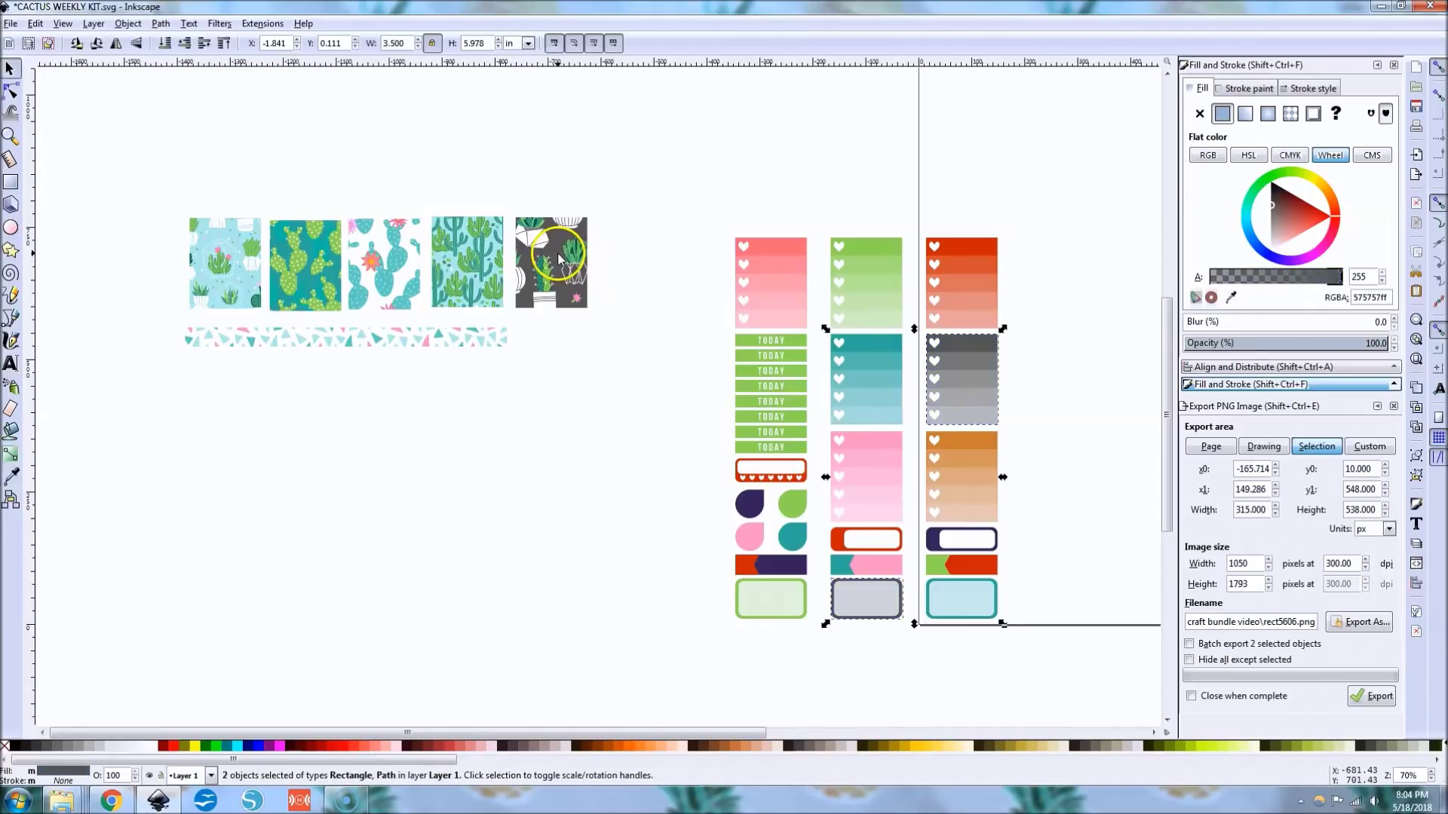
Select all objects sharing the red checklist's fill colour and recolour them with the pink accent of the last pattern box
right_click(955, 248)
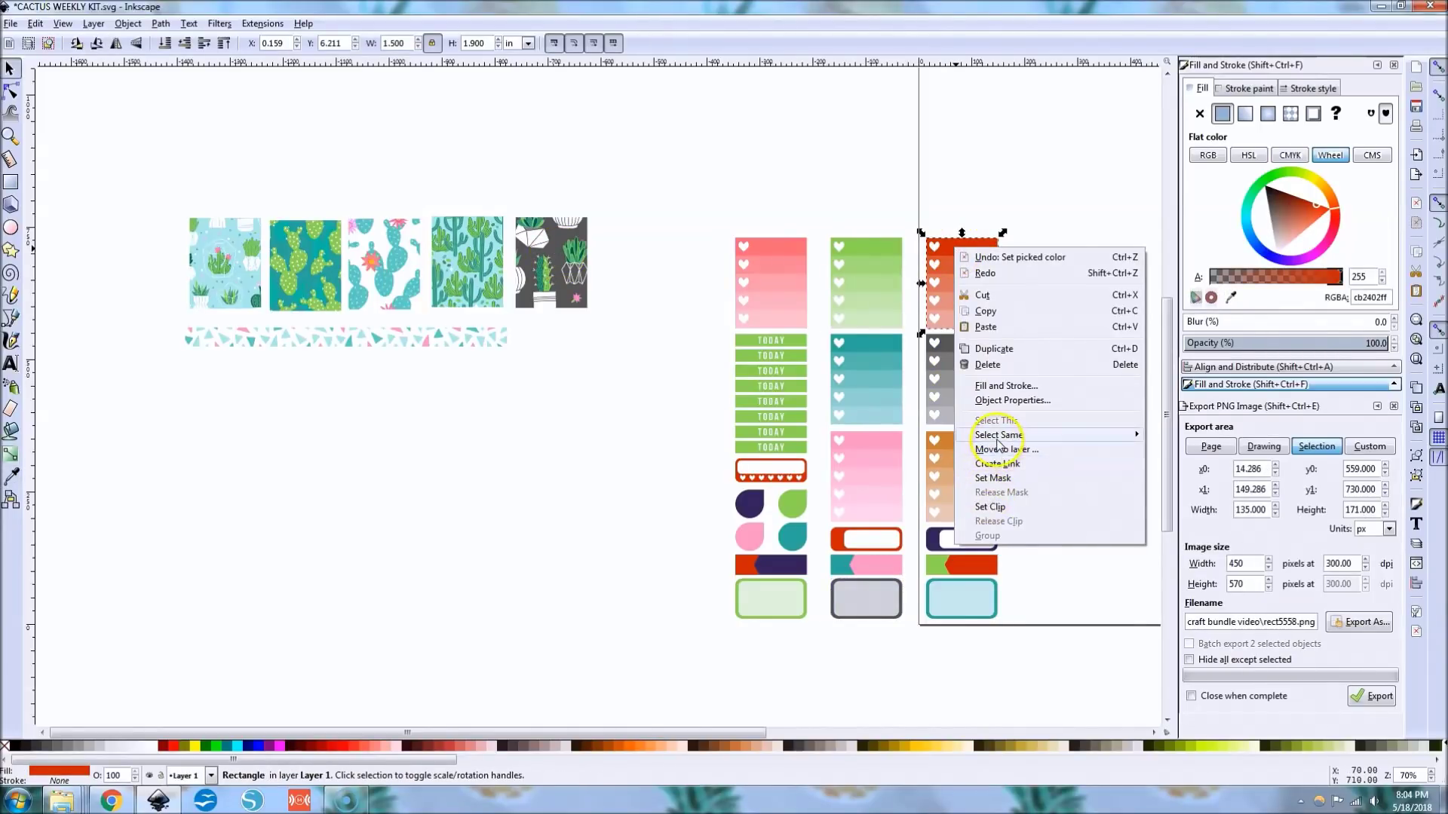
mouse_move(998, 445)
click(1190, 453)
click(1230, 297)
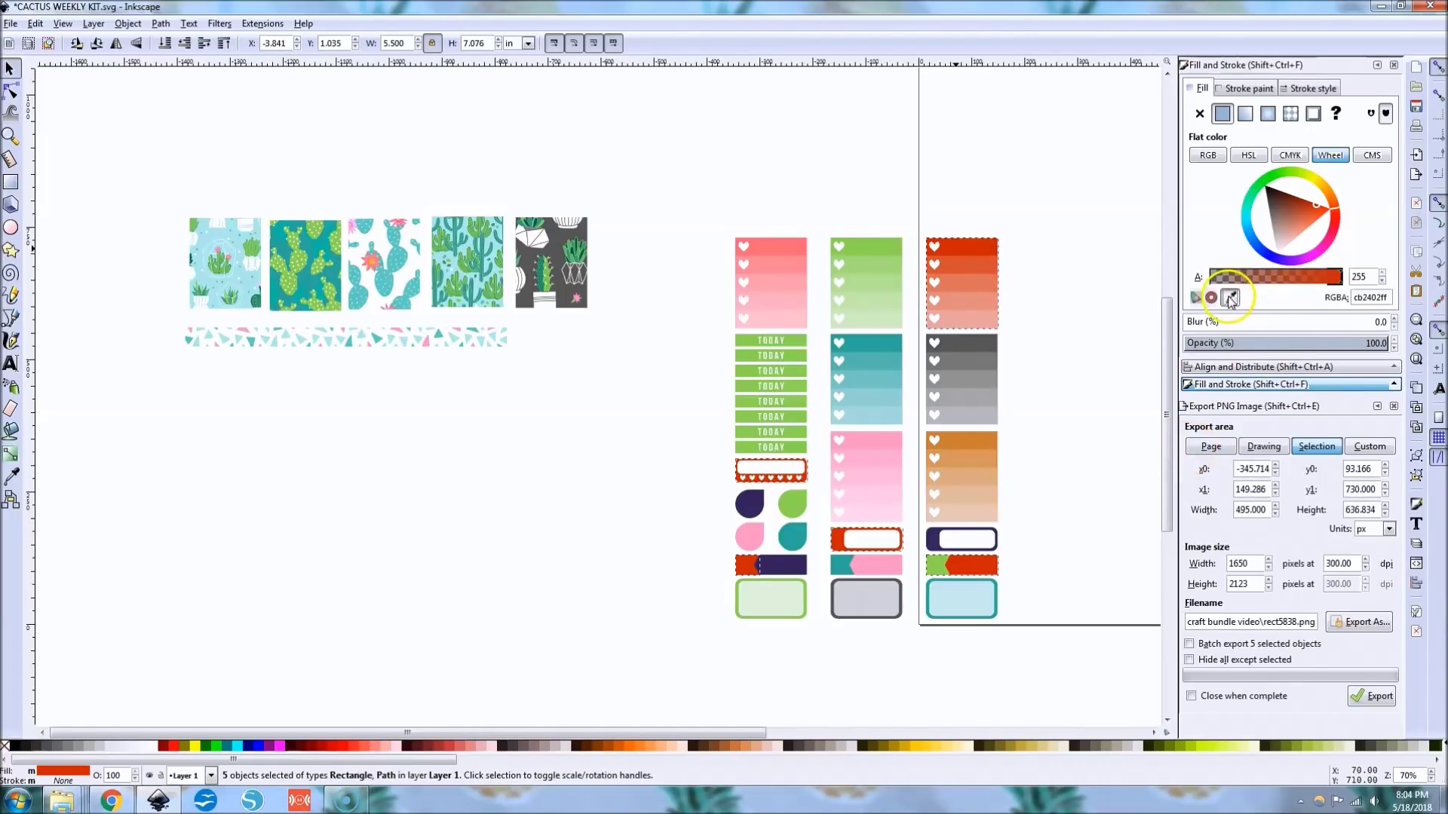
click(577, 300)
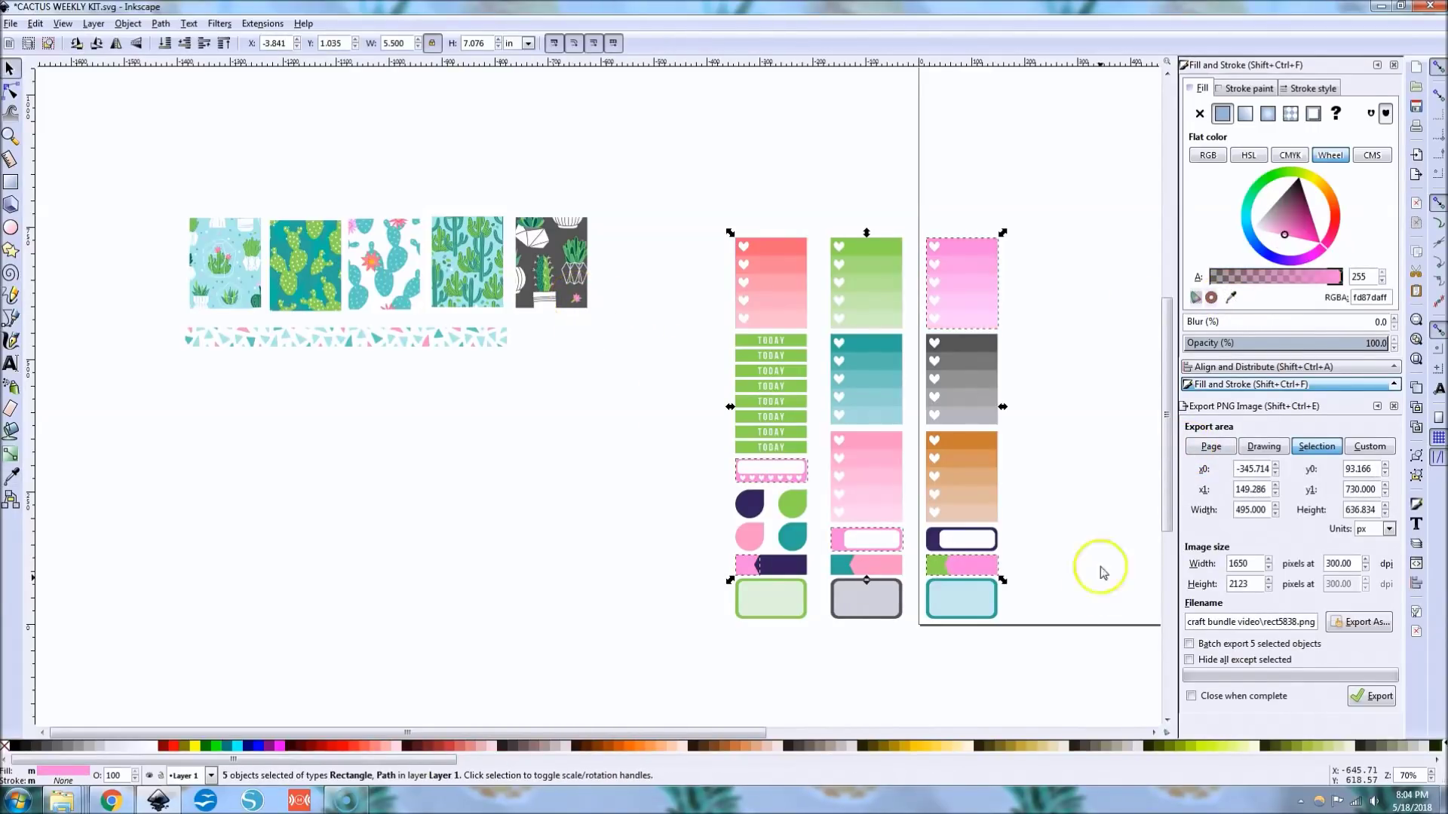
click(966, 445)
right_click(966, 439)
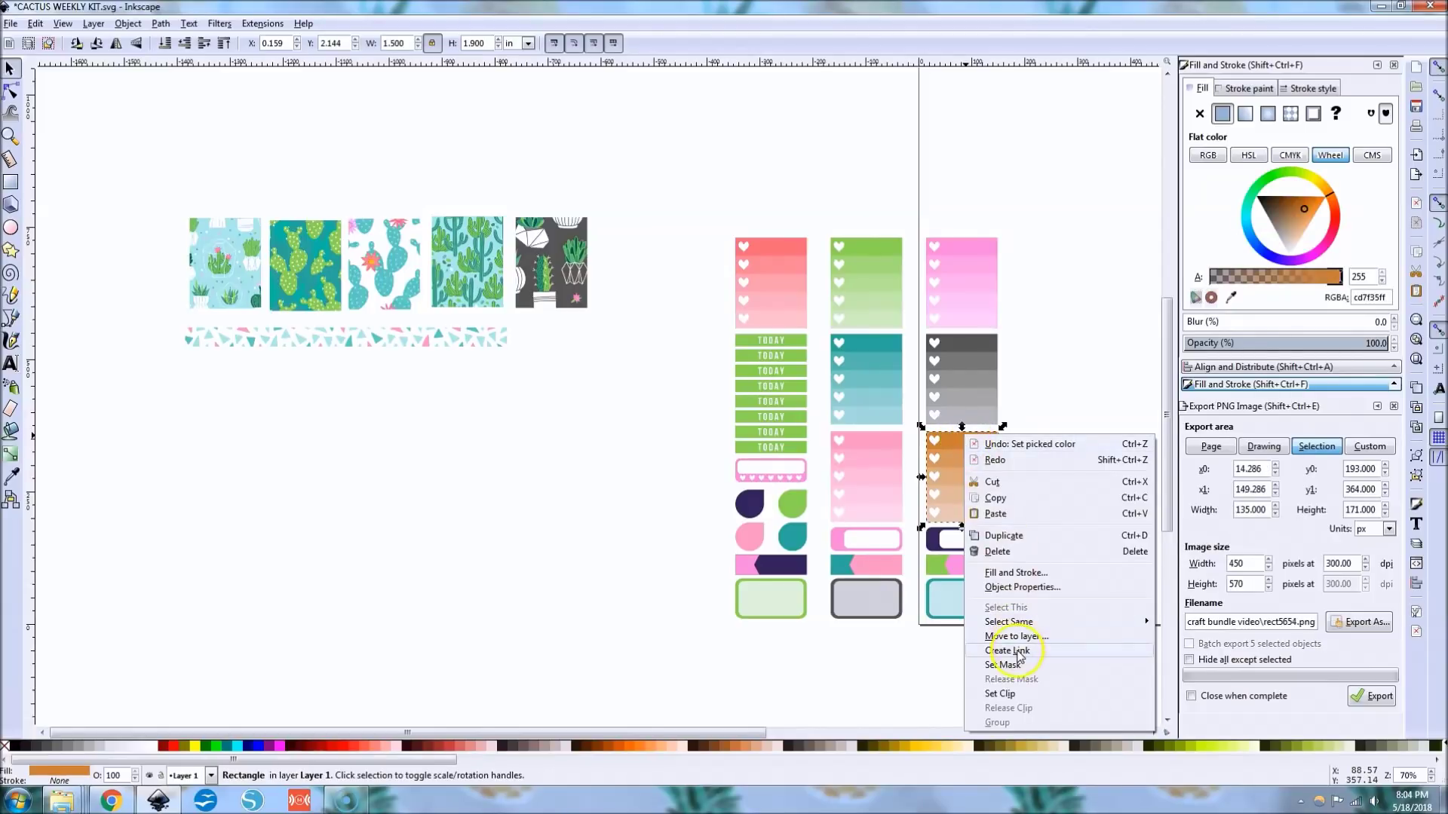
click(866, 636)
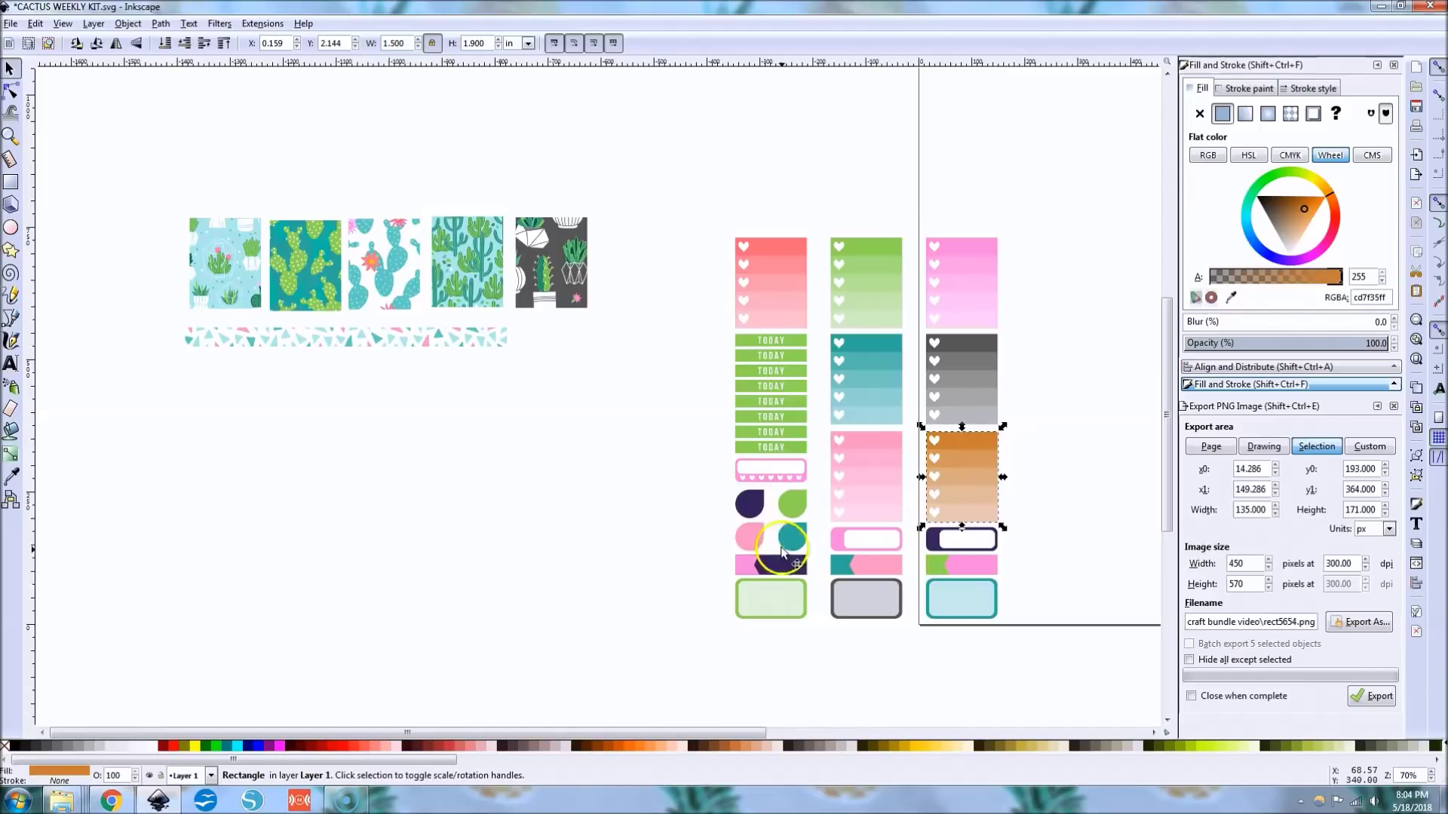
Select all objects matching the navy teardrop's colour and add the orange checklist to the selection
click(750, 507)
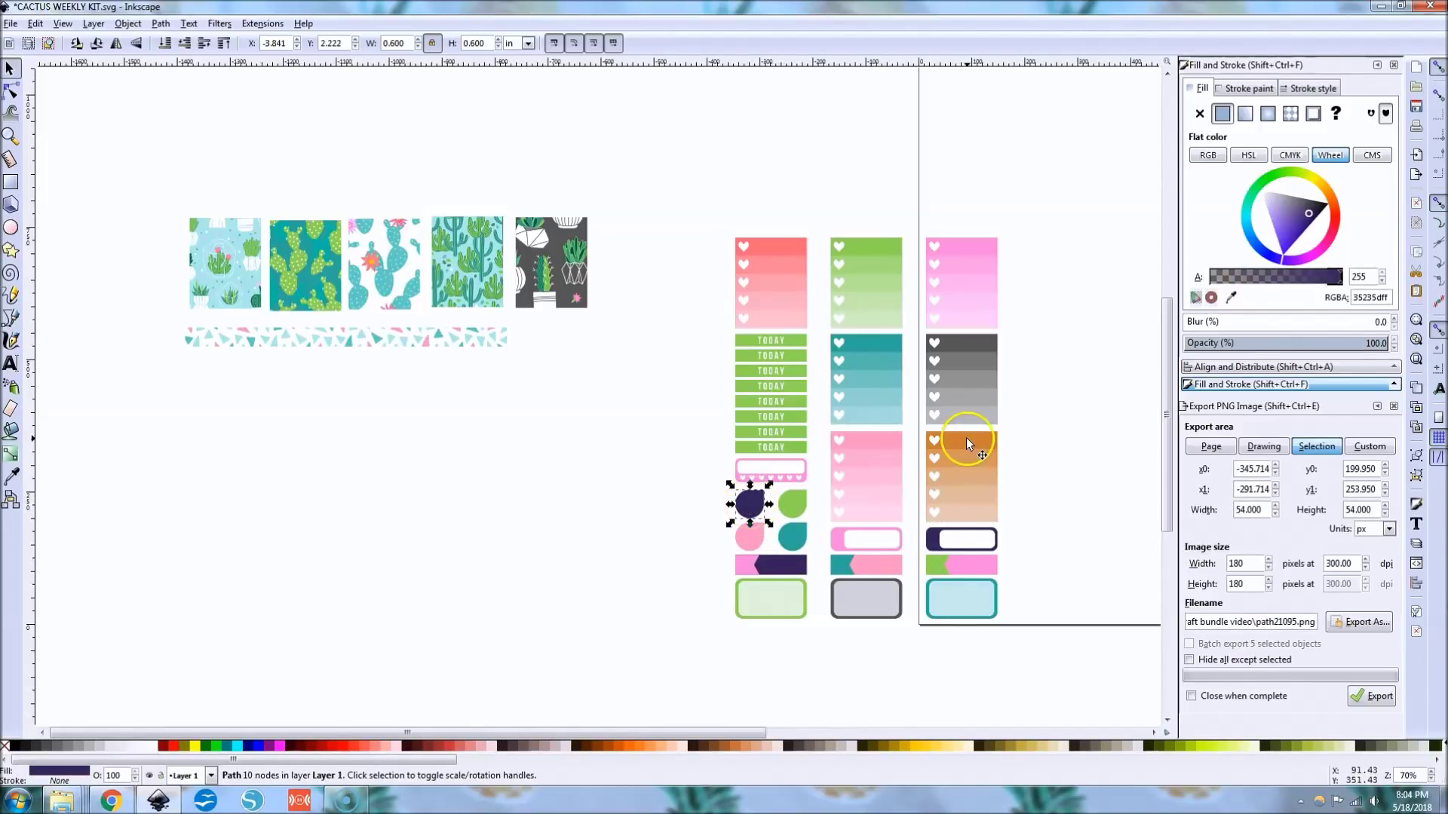
right_click(734, 504)
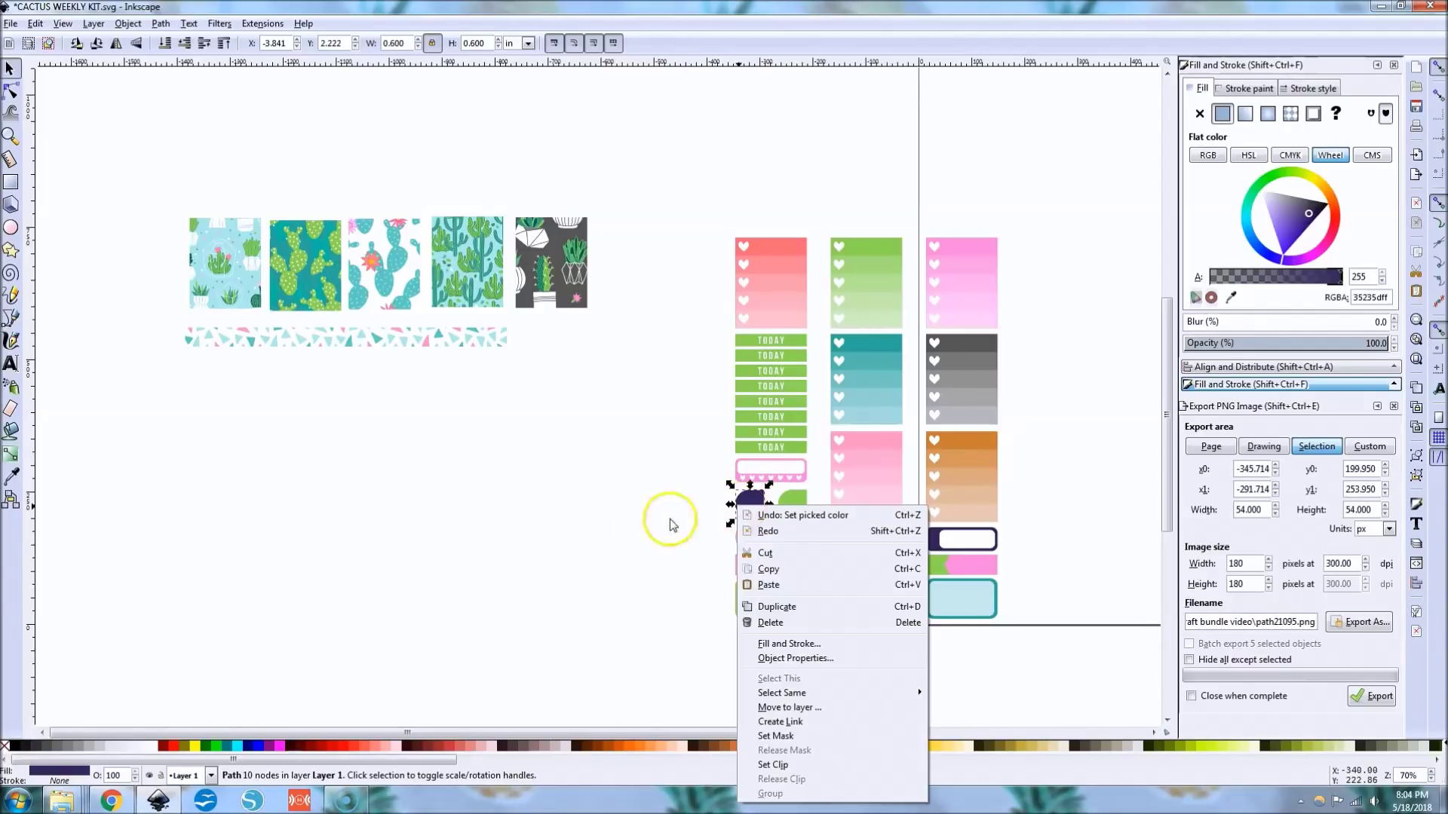
click(672, 525)
right_click(752, 505)
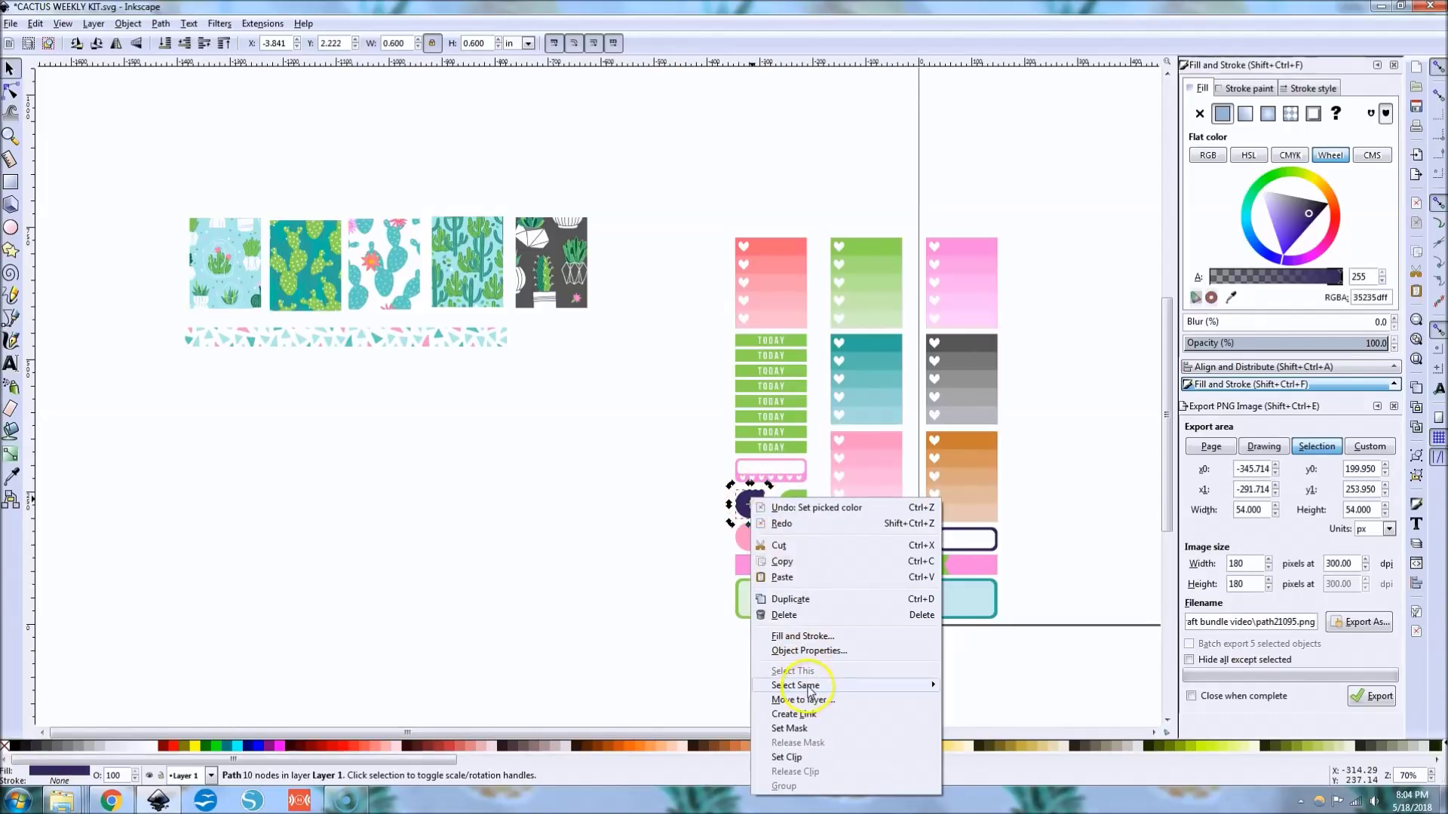
mouse_move(808, 686)
click(1018, 688)
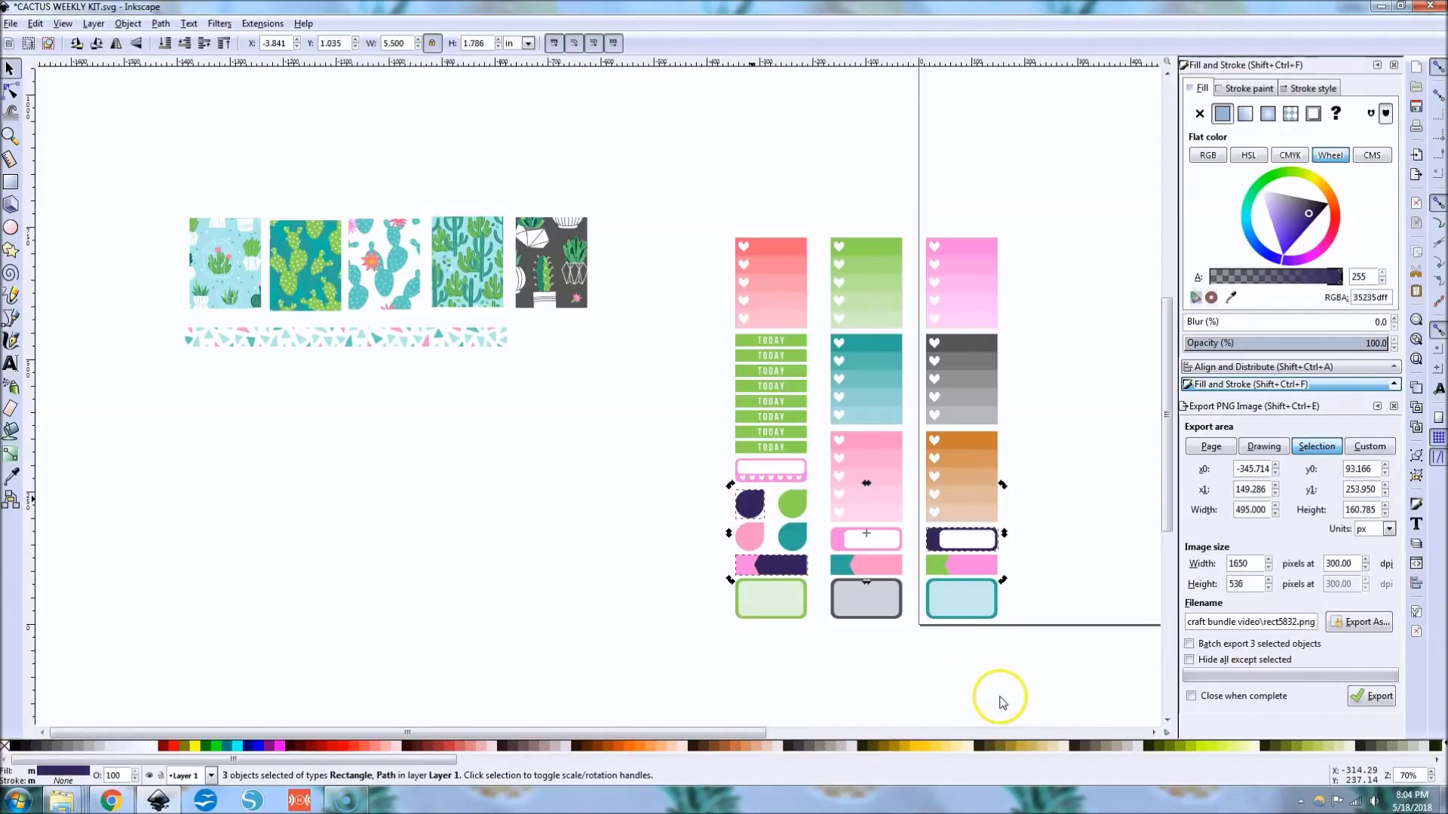
shift+click(955, 436)
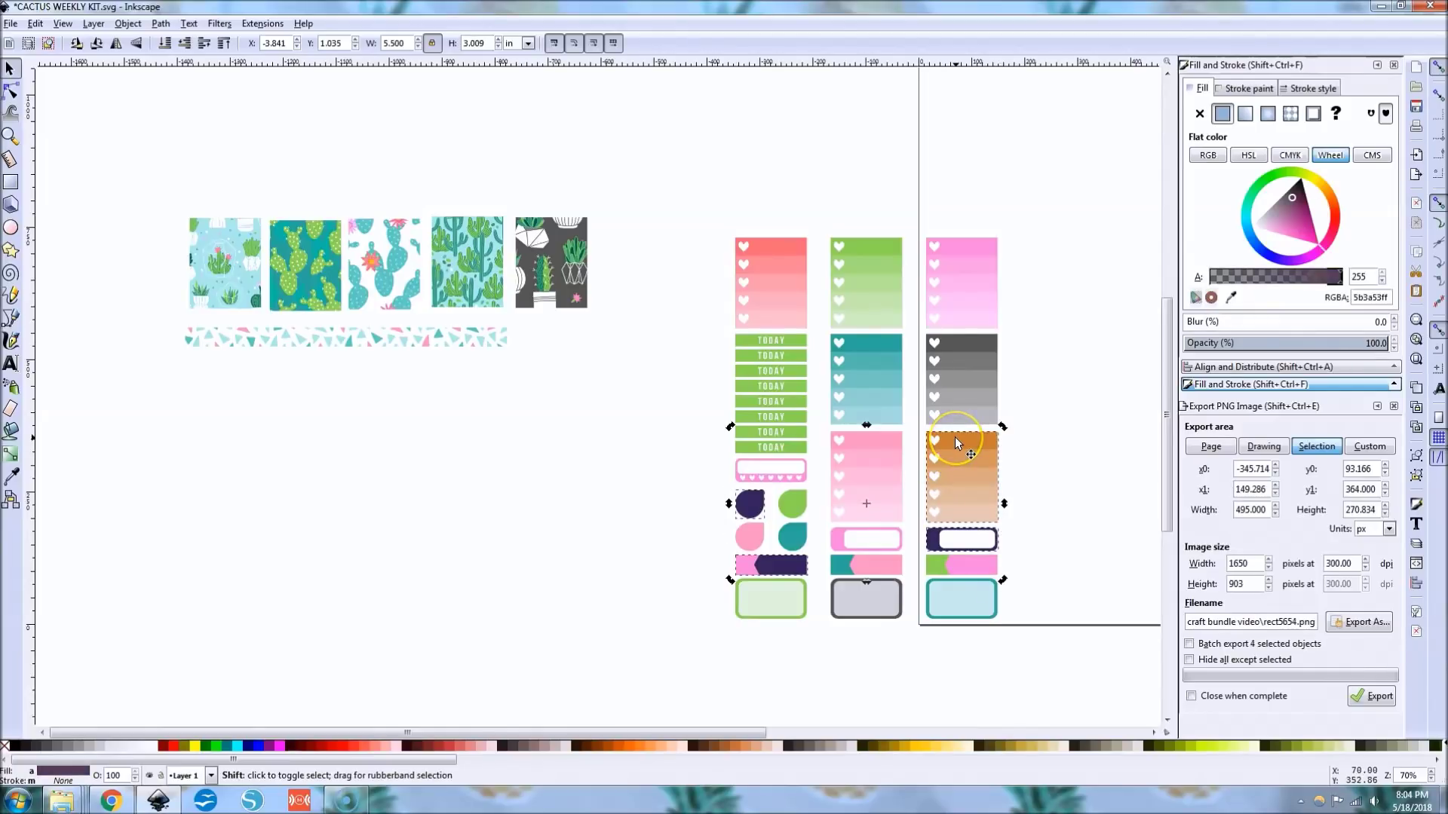
Recolour the selected objects, trying a cactus teal from the third pattern box before applying the yellow-orange of its flower centre
click(1231, 297)
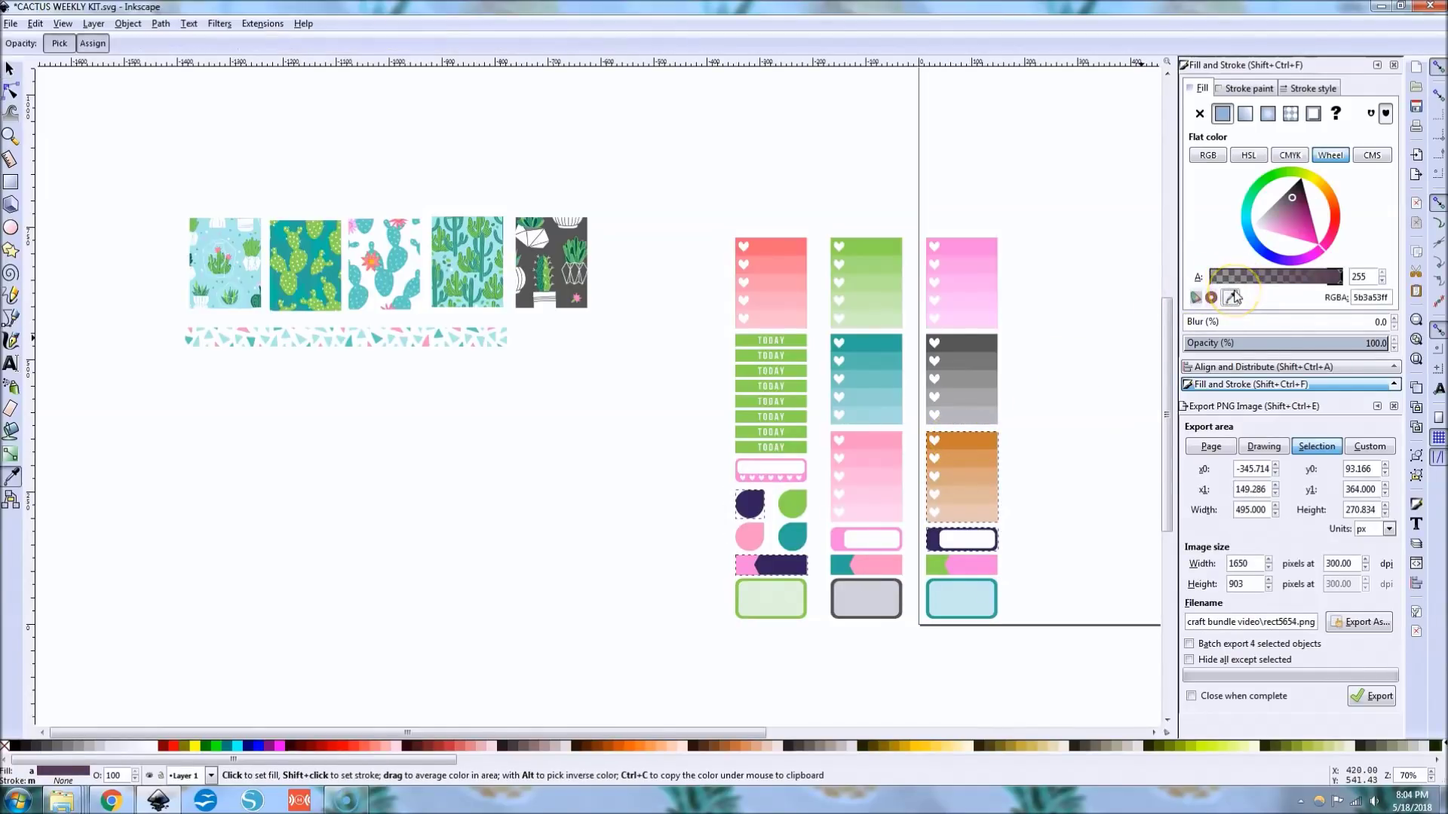
click(384, 278)
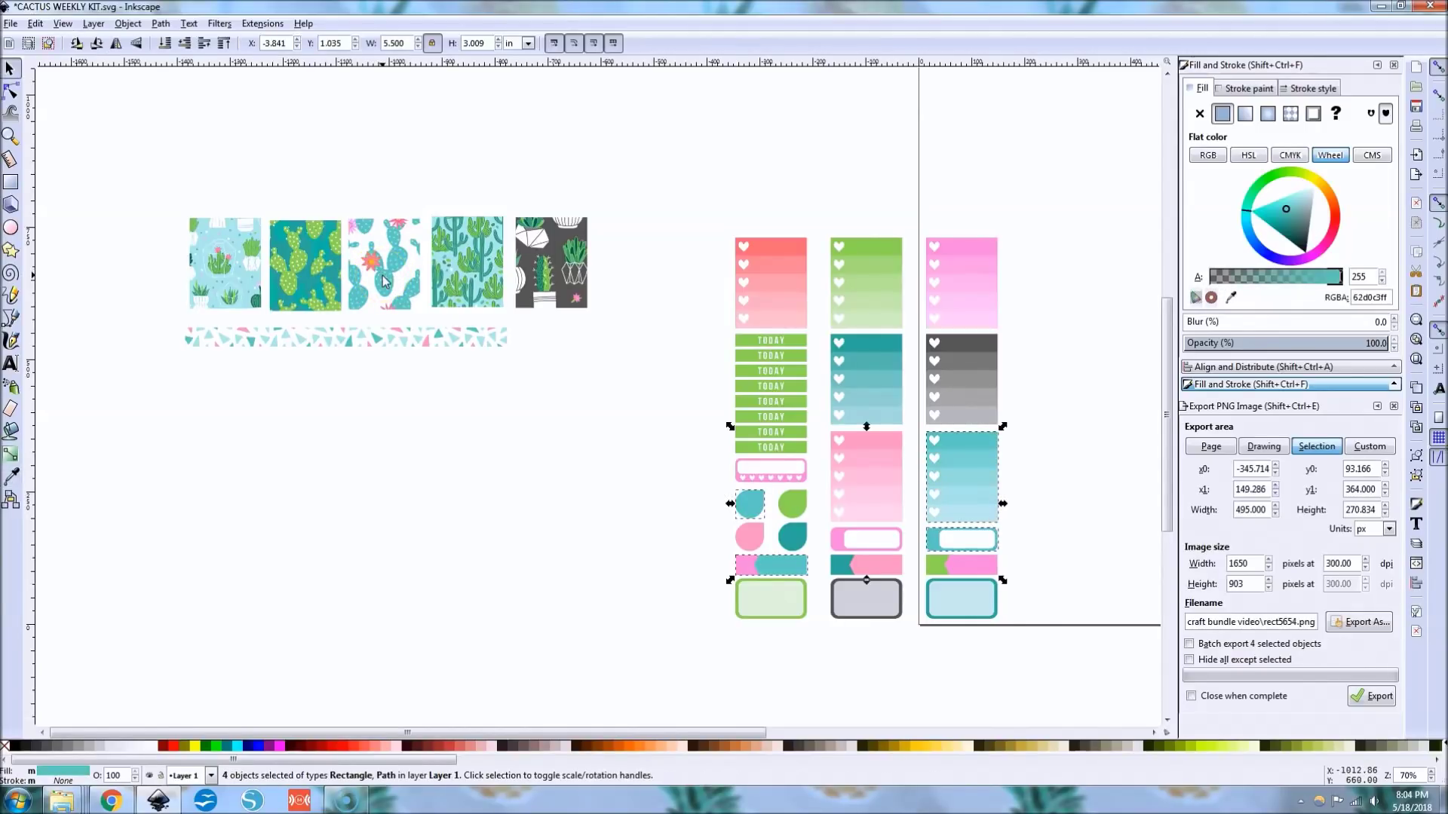
click(1231, 297)
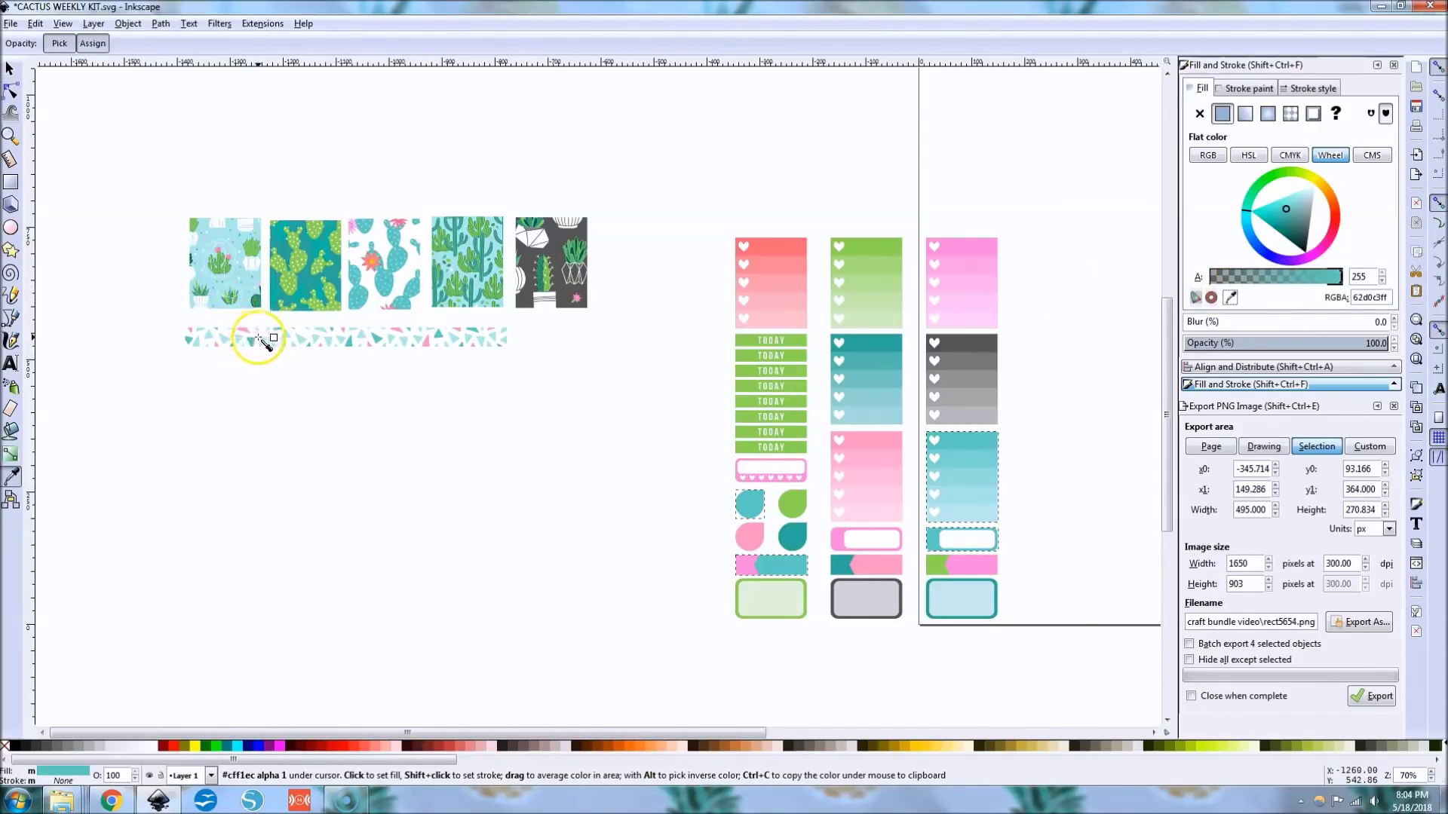
click(371, 264)
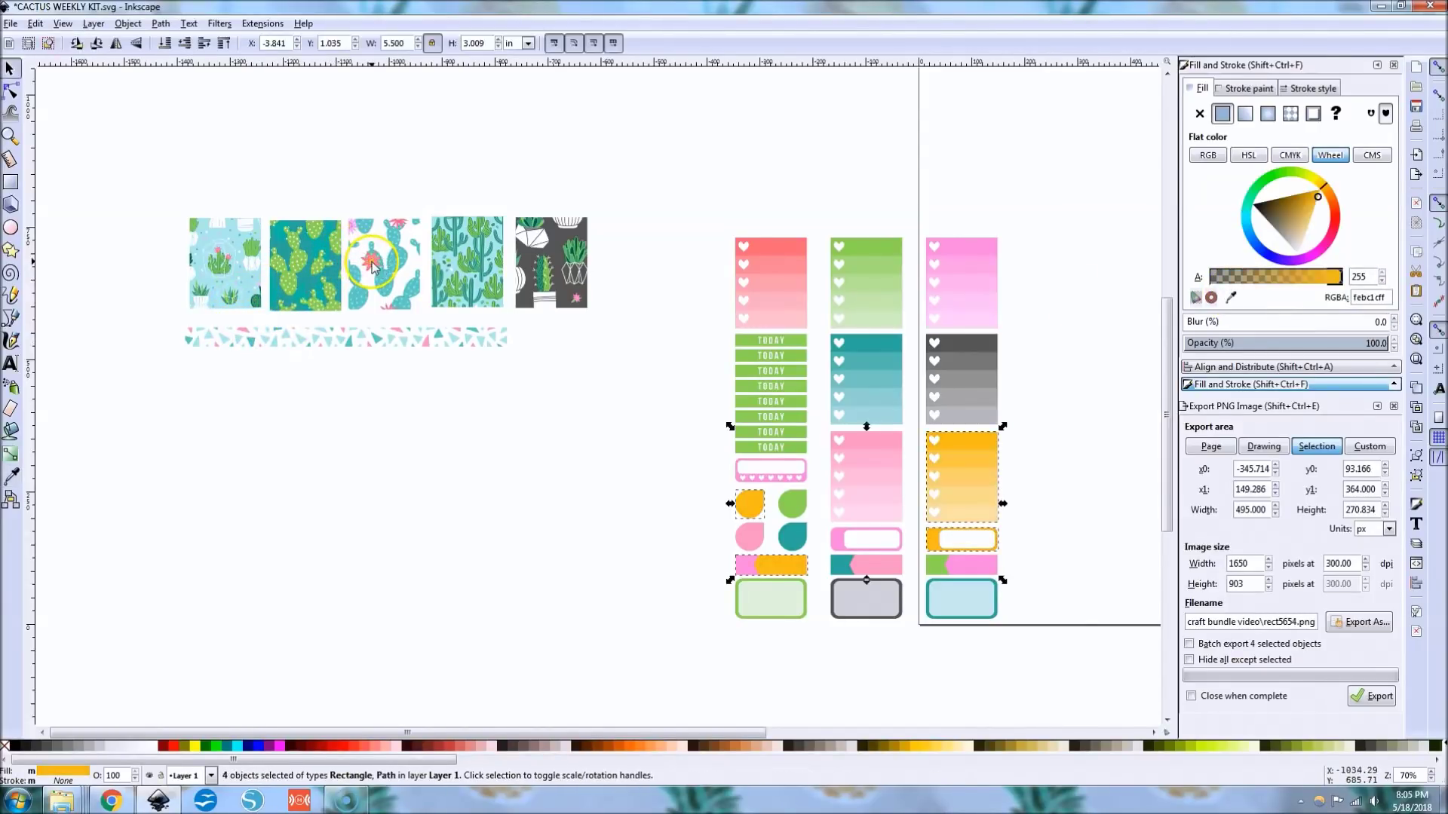
click(413, 463)
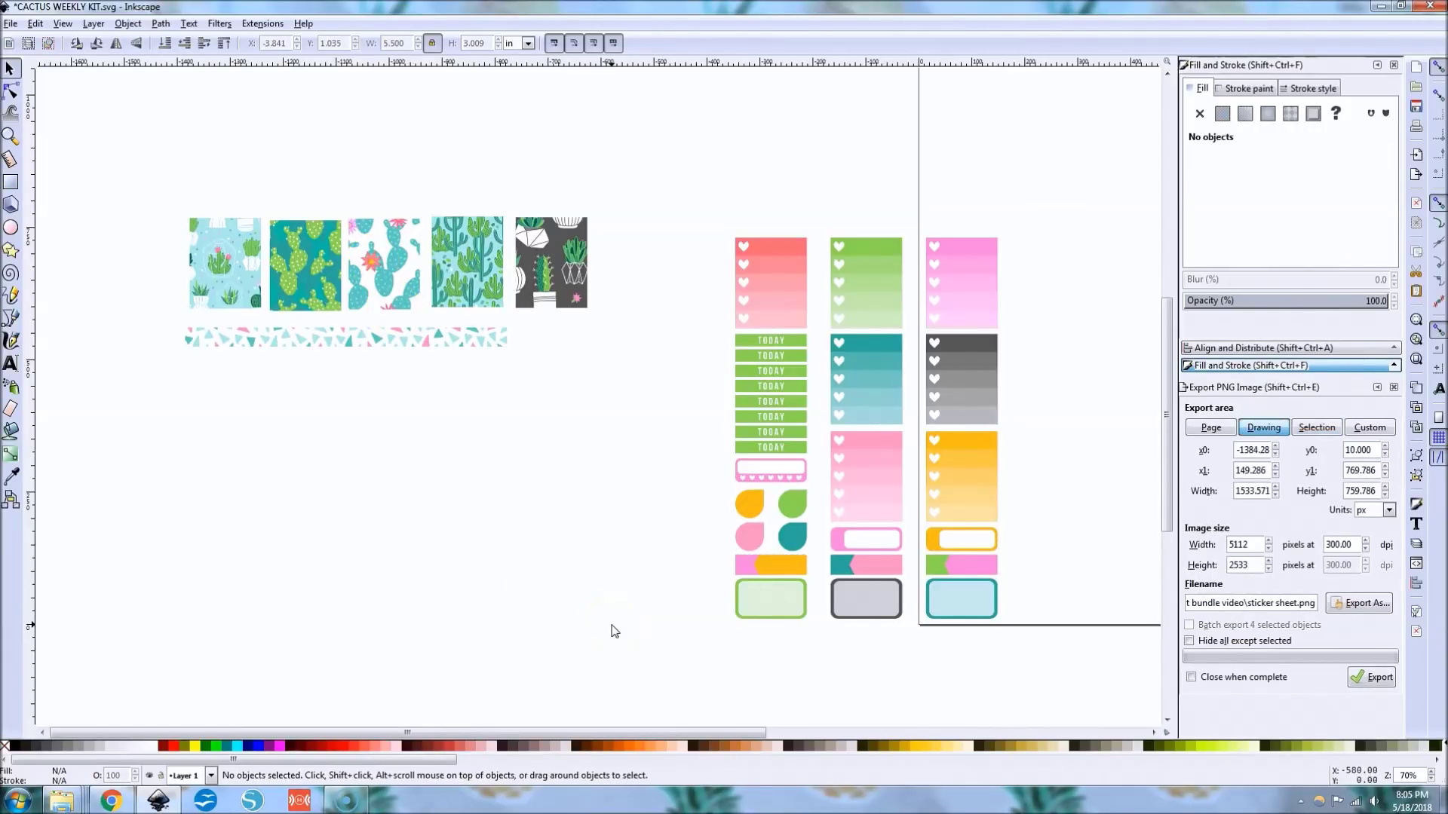
Recolour the top four TODAY strips with the dark grey from the top row of the grey checklist
click(739, 345)
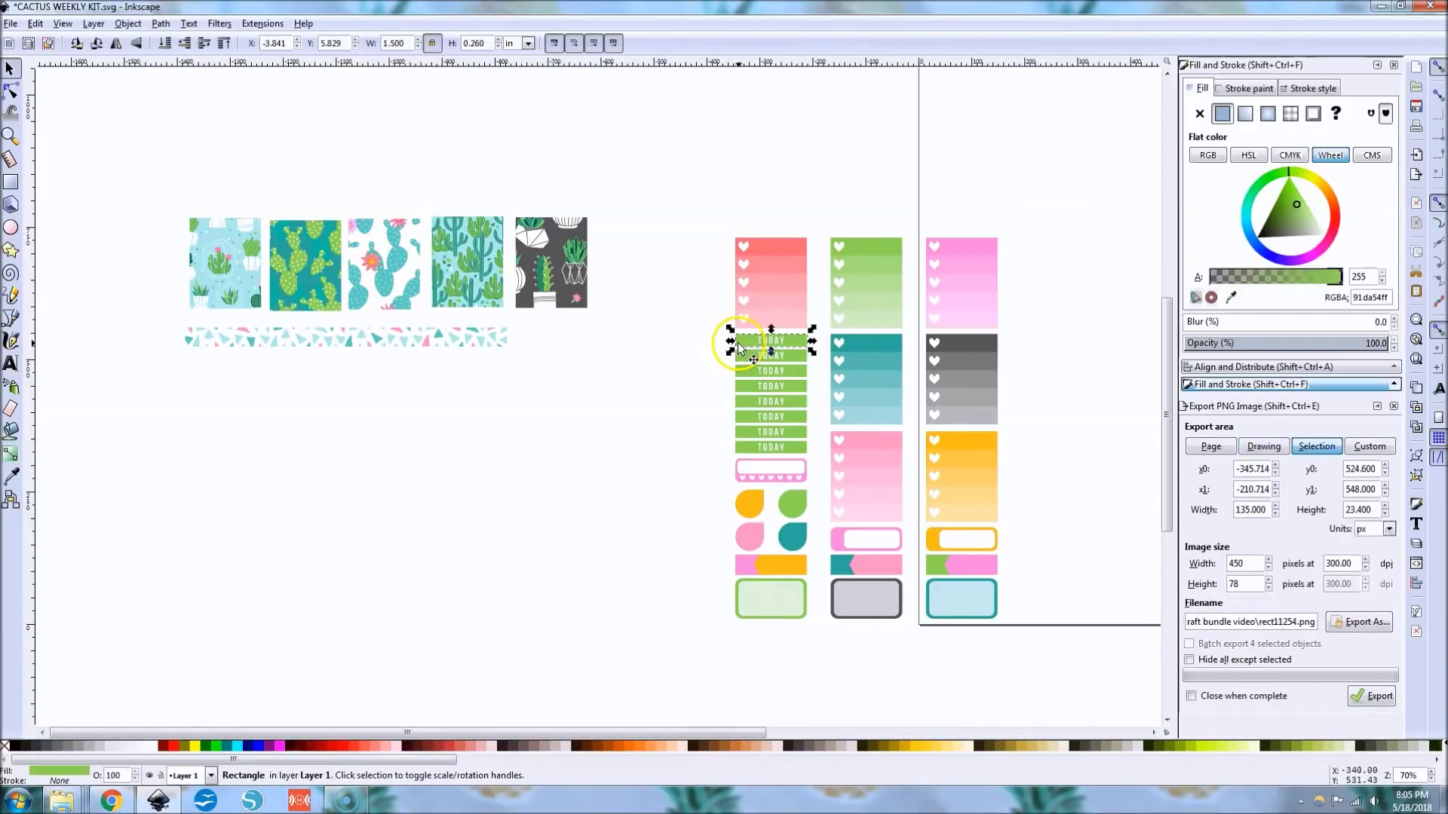
shift+click(743, 371)
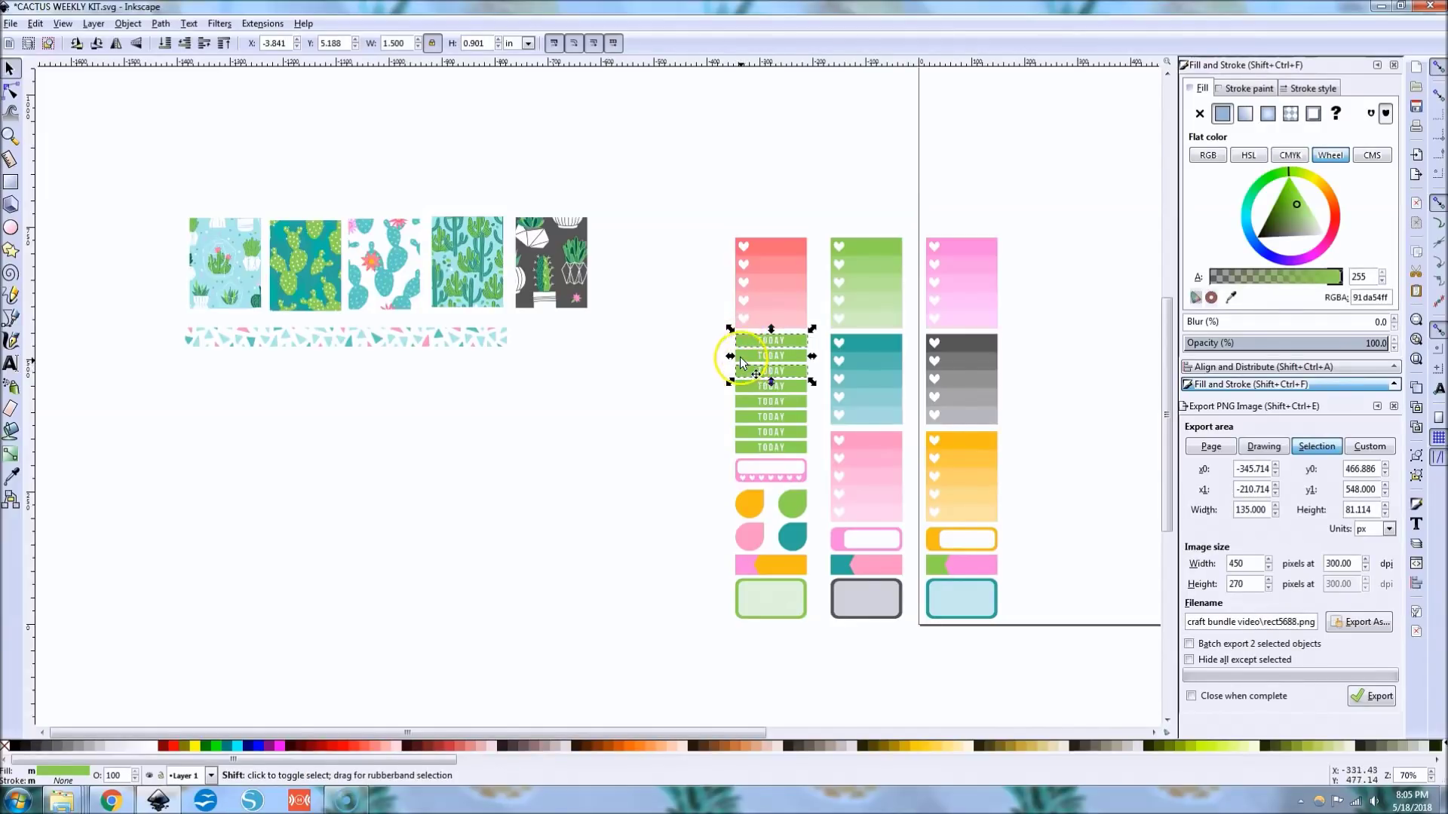
shift+click(743, 387)
shift+click(743, 401)
click(1231, 297)
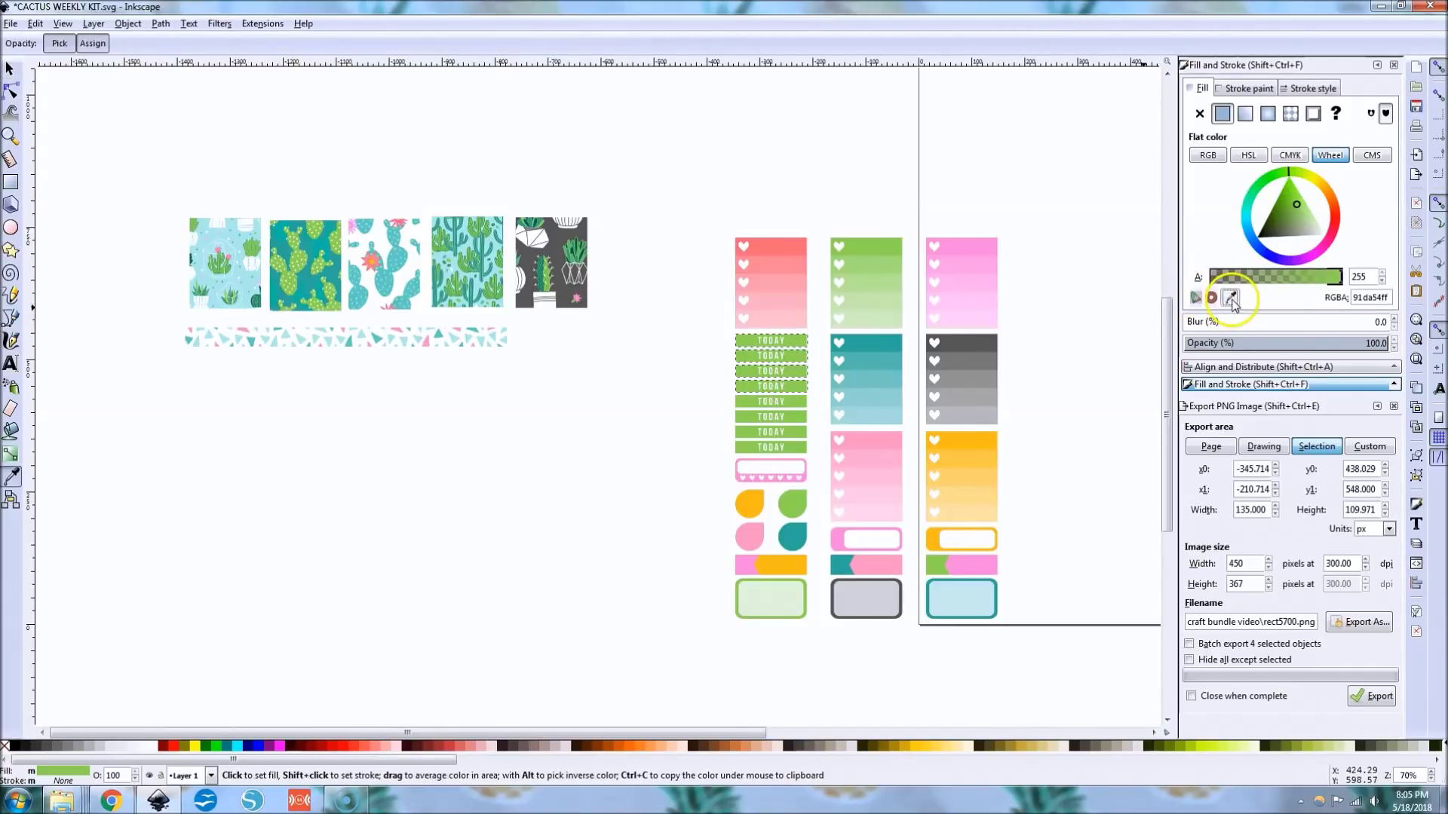
click(972, 343)
key(s)
key(Escape)
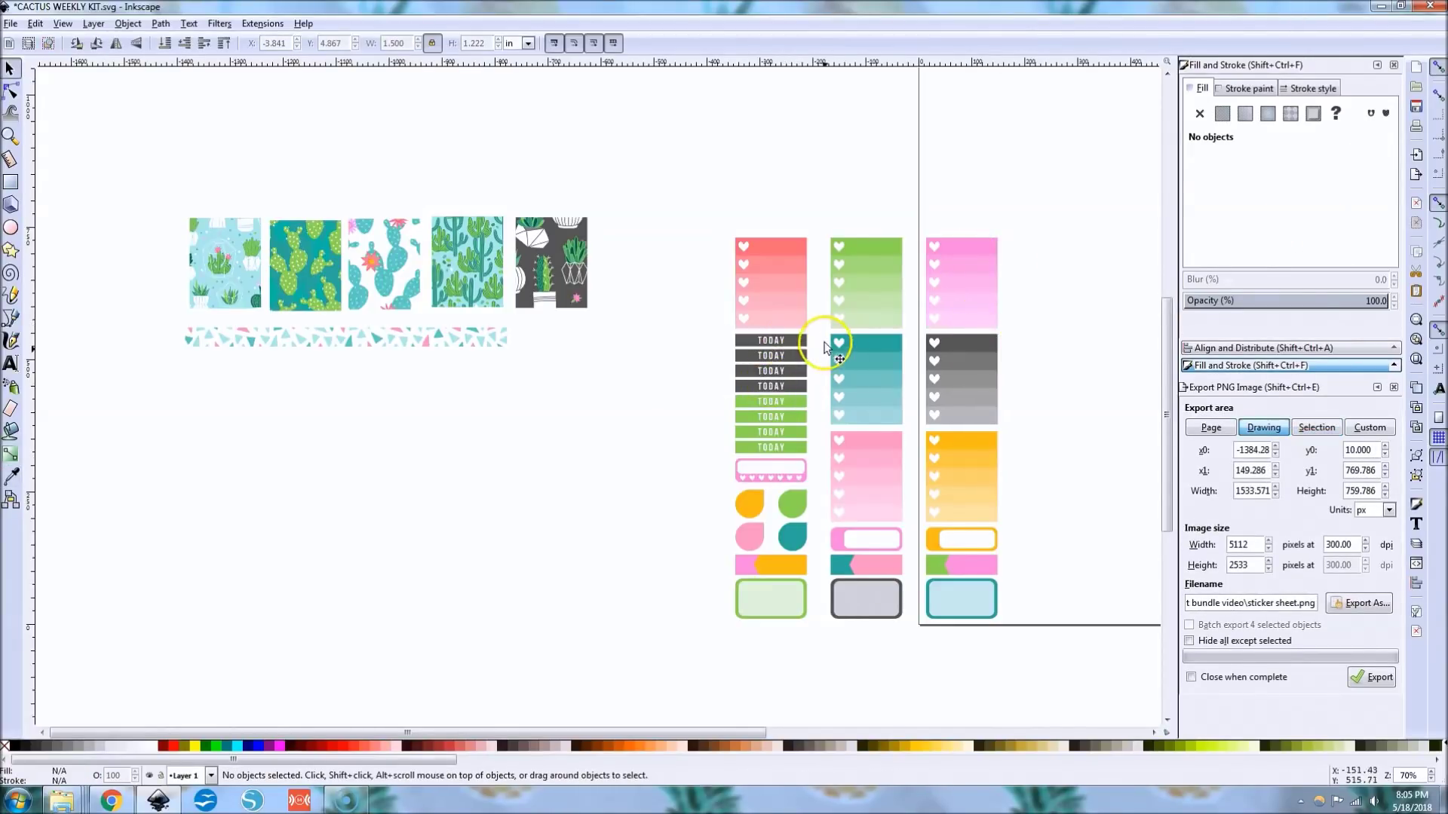
Change the text on the first dark grey TODAY strip to "TO DO"
click(780, 346)
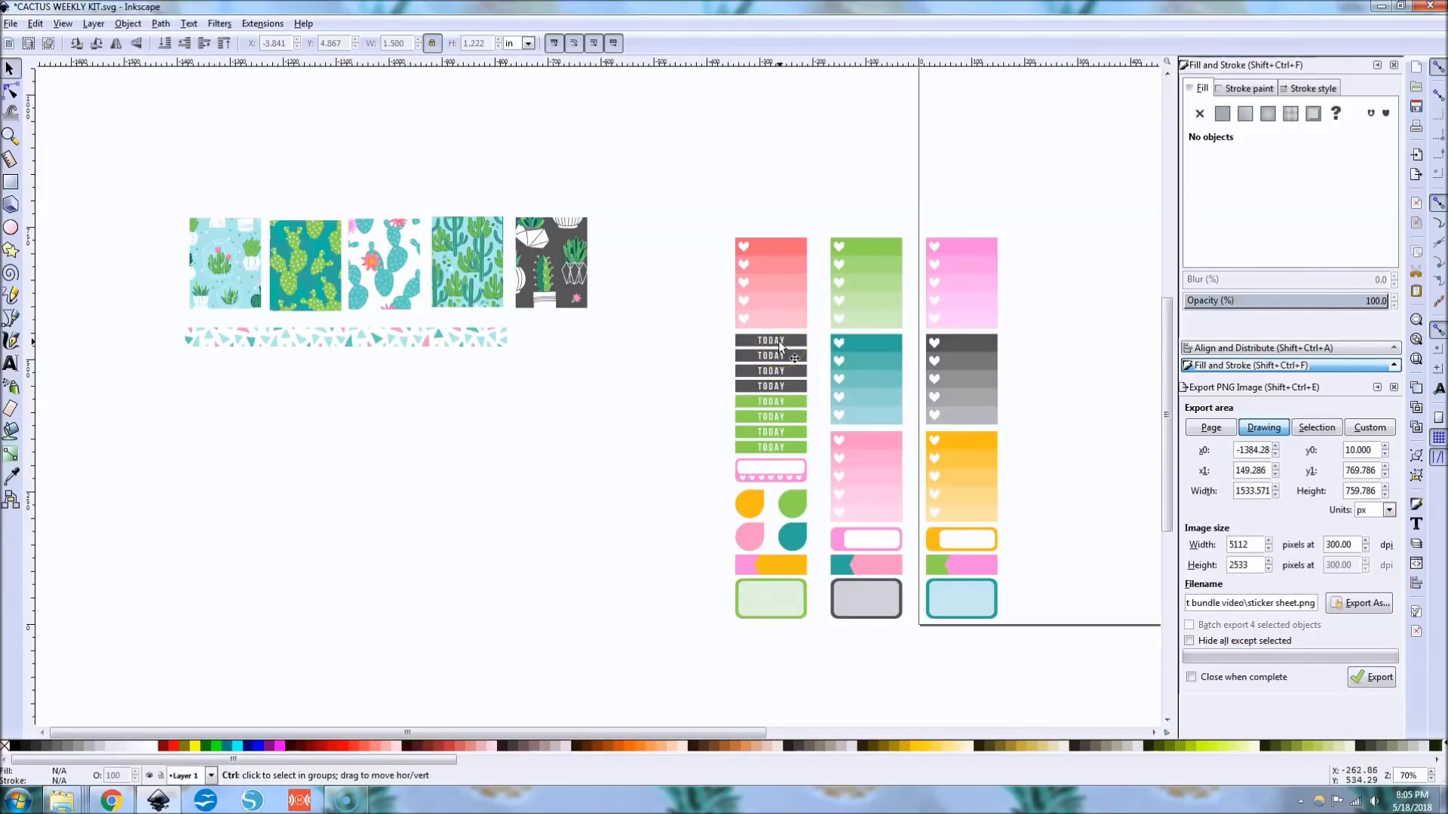
scroll(779, 340, up, 4)
scroll(780, 346, up, 1)
click(736, 339)
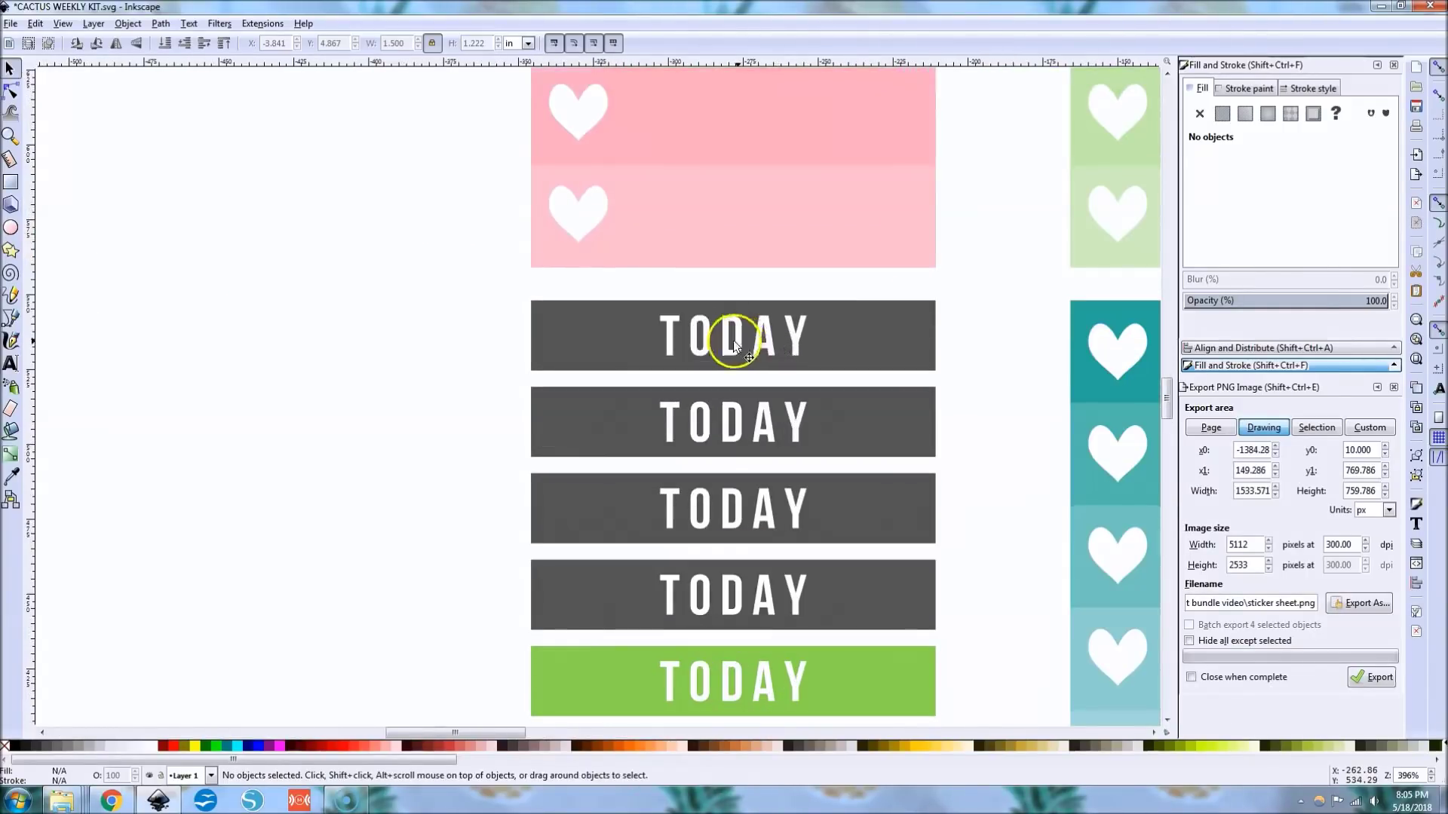
double_click(730, 341)
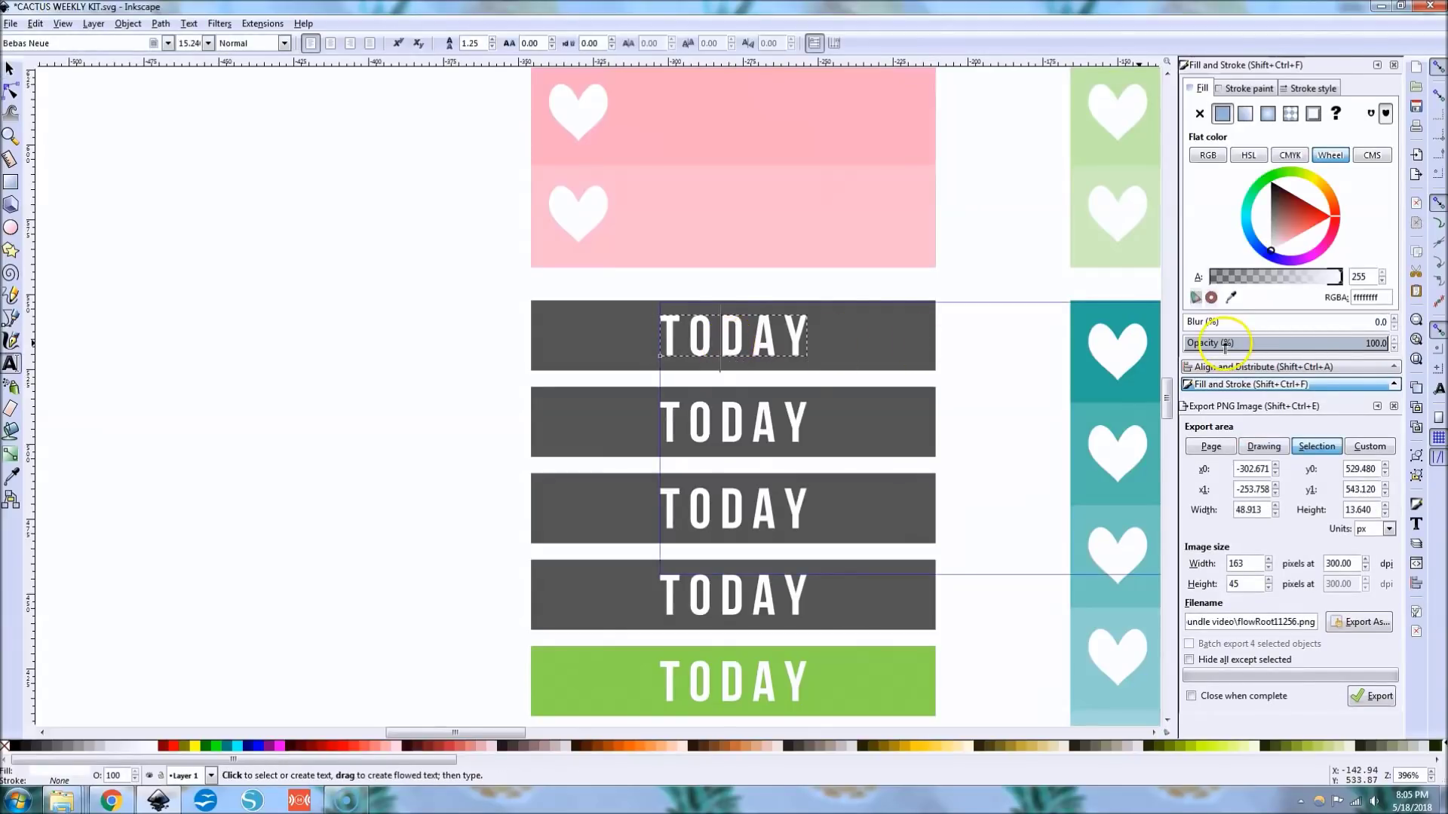
key(Delete)
key(Delete)
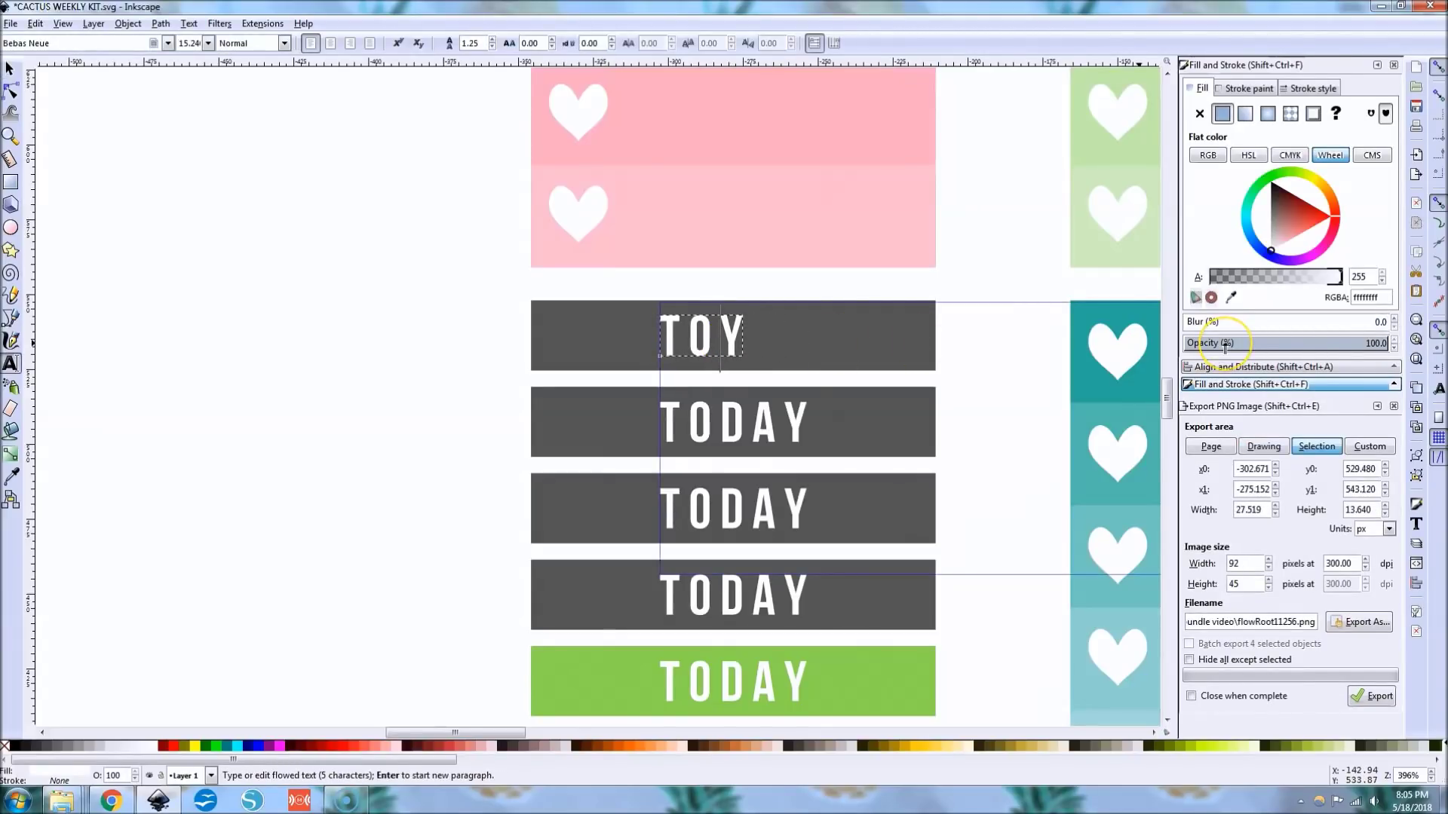
key(Delete)
text(DO)
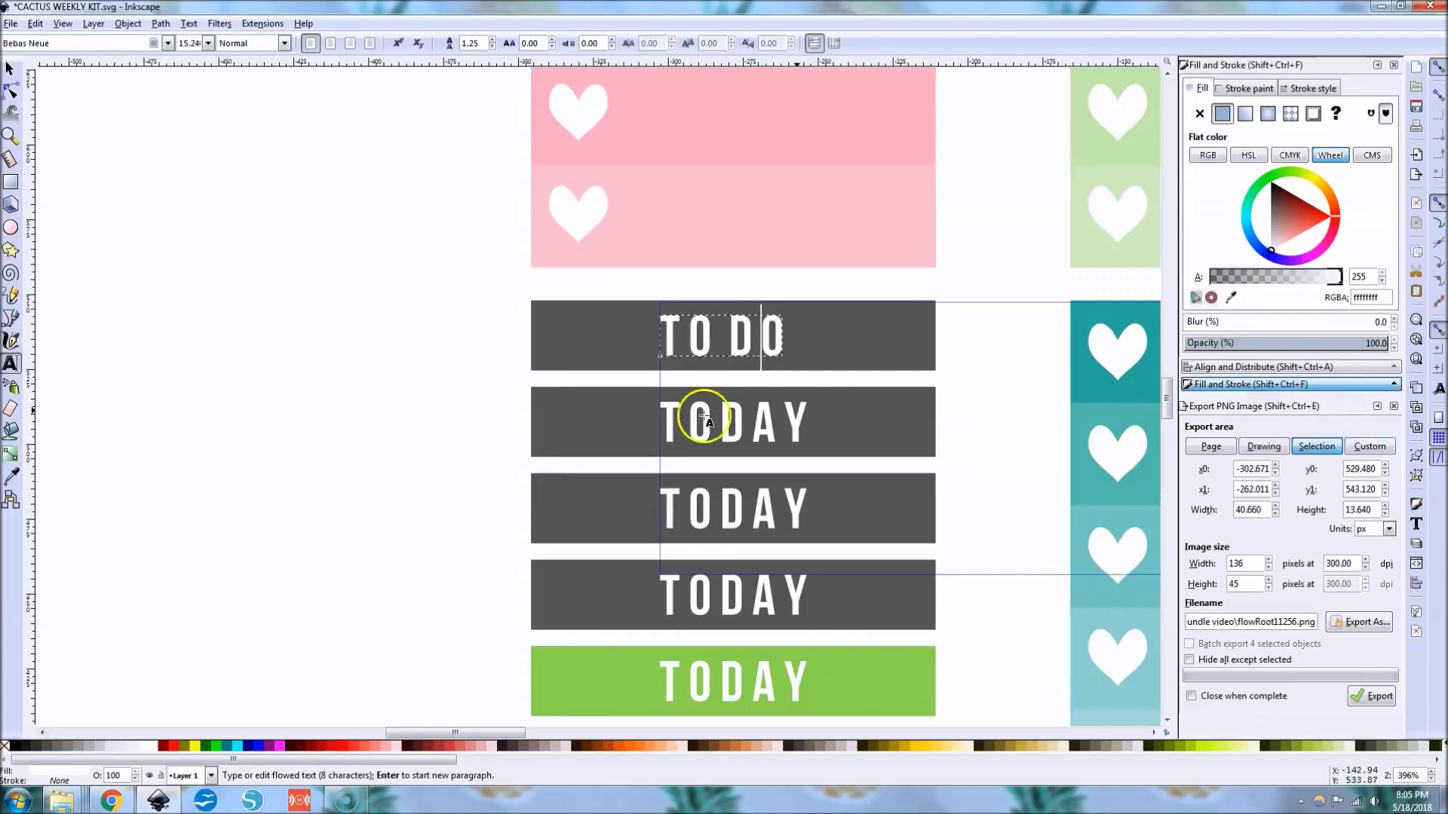
key(F1)
key(Escape)
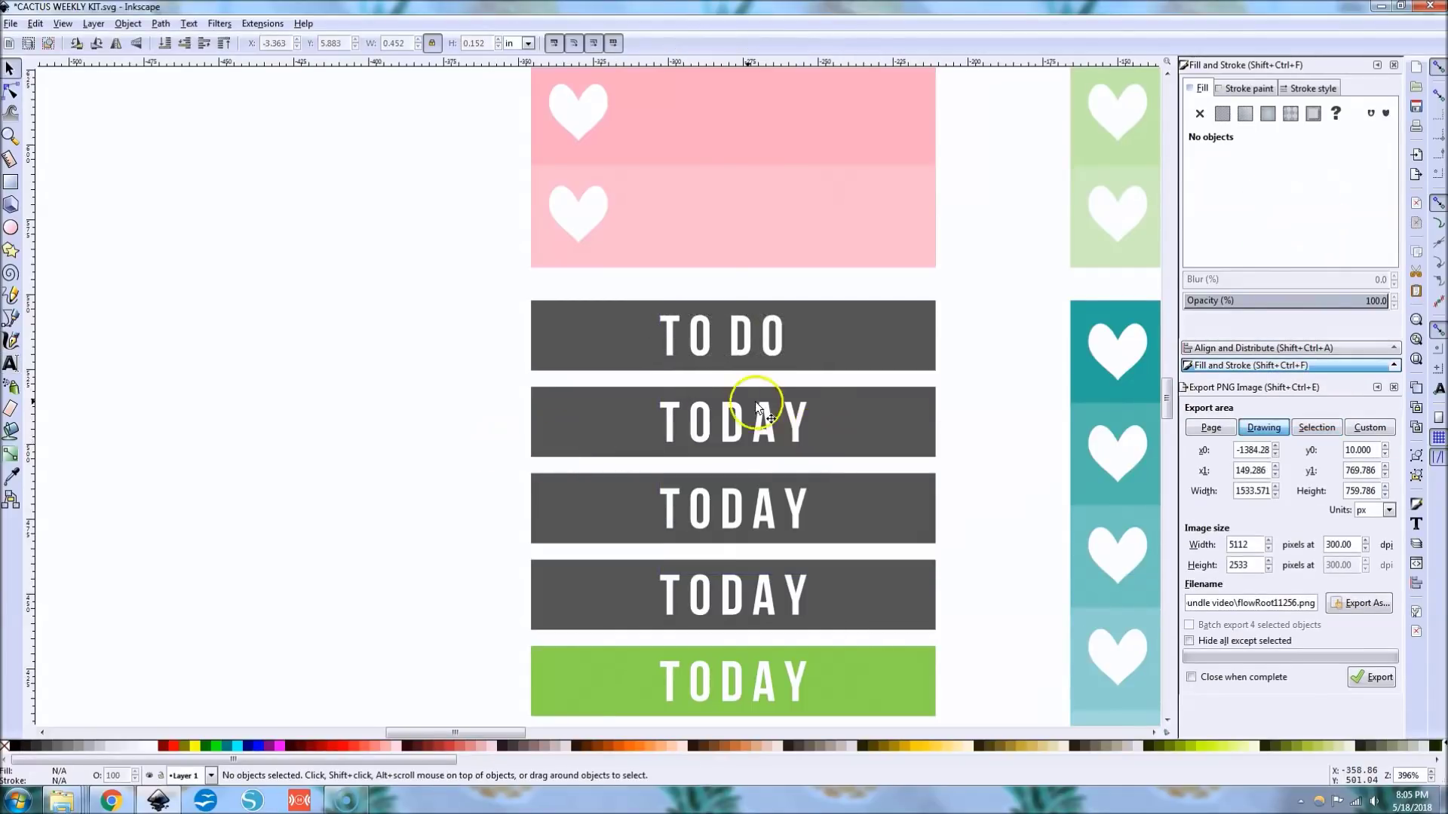
Replace the second dark grey strip's label with "TO DO"
double_click(709, 430)
key(Delete)
key(Delete)
key(Delete)
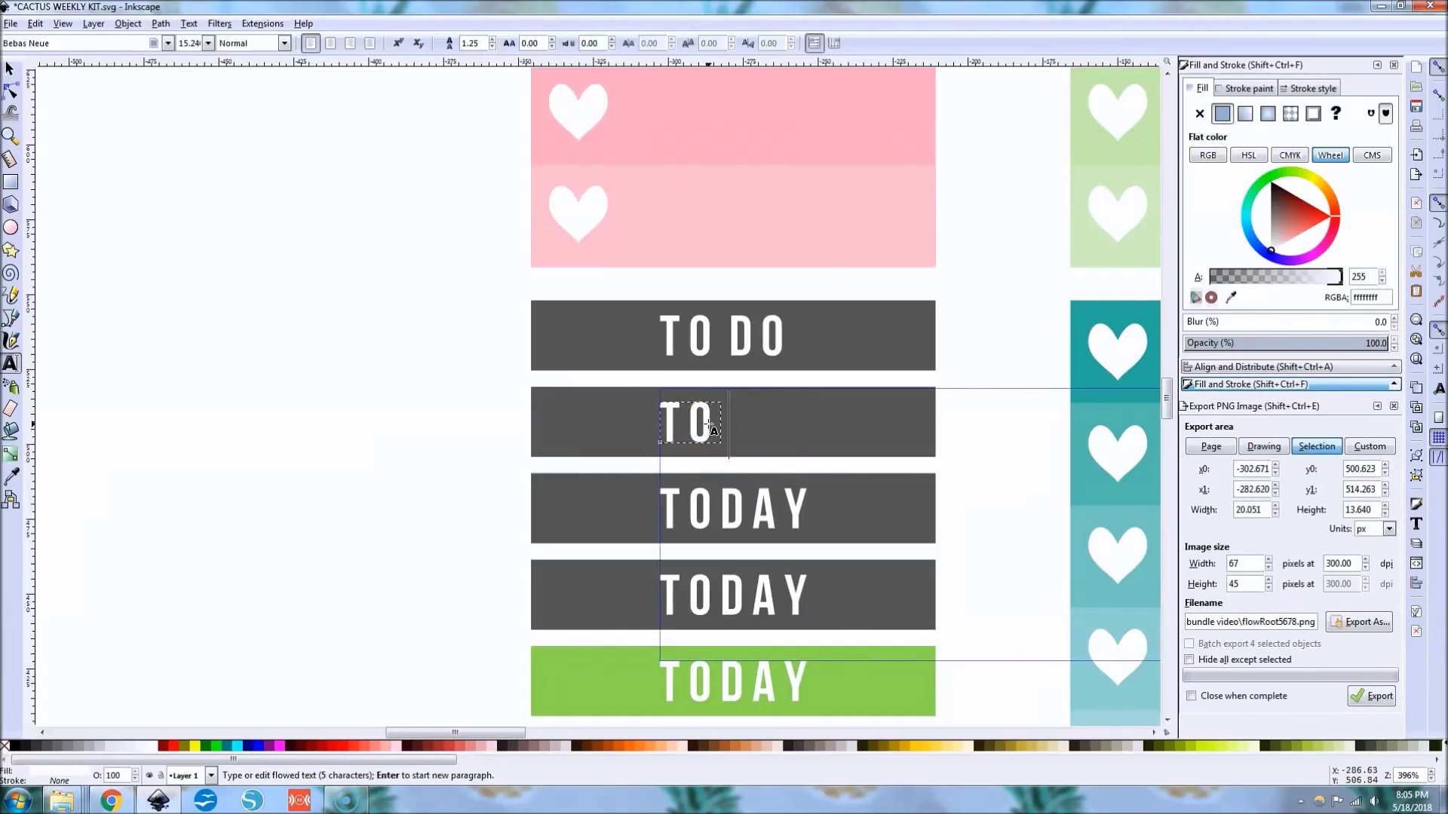
text(DO)
Edit the label of the third dark grey strip so it reads "TO DO"
click(724, 513)
key(Delete)
key(Delete)
key(Delete)
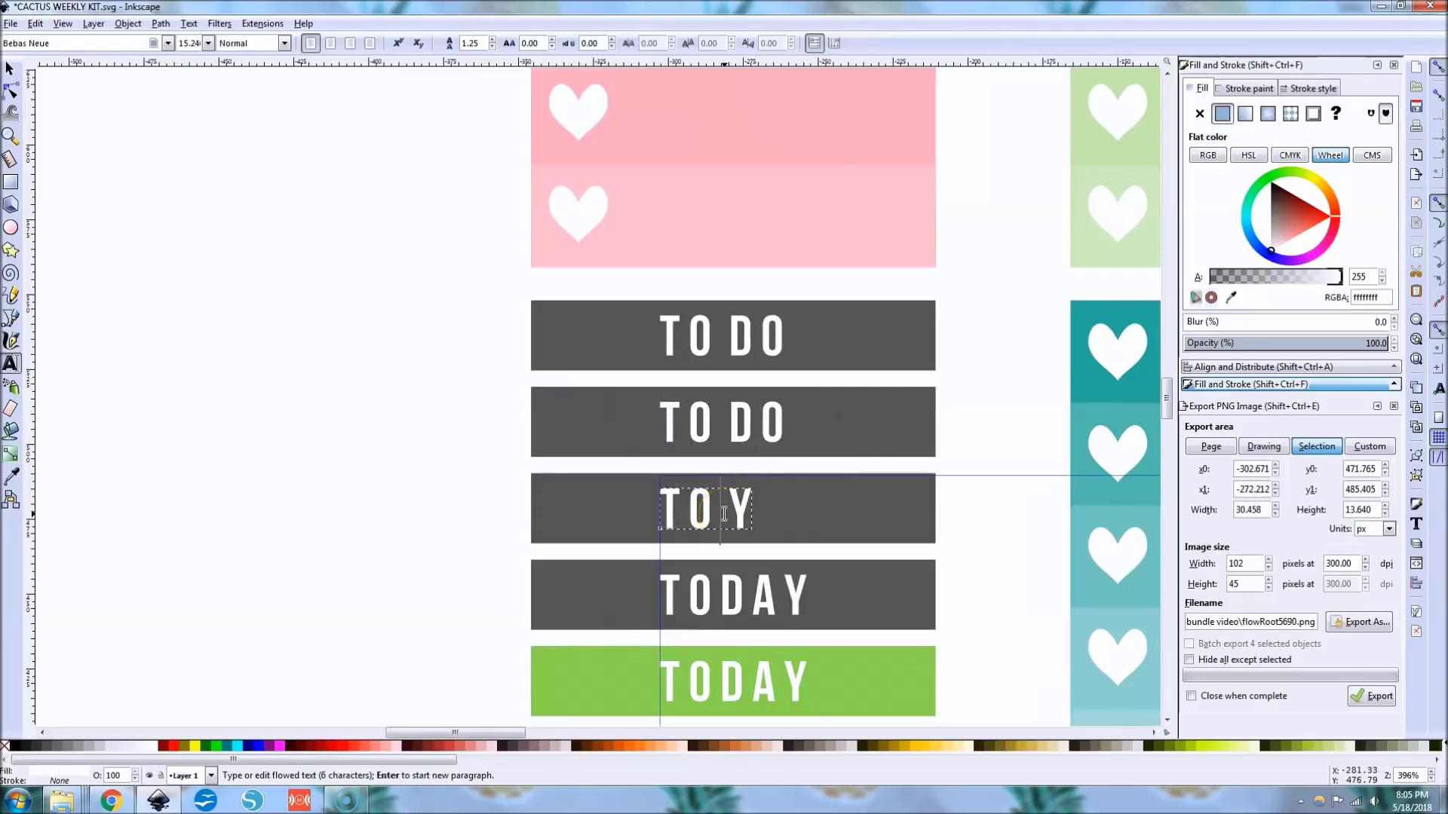
text(DO)
key(BackSpace)
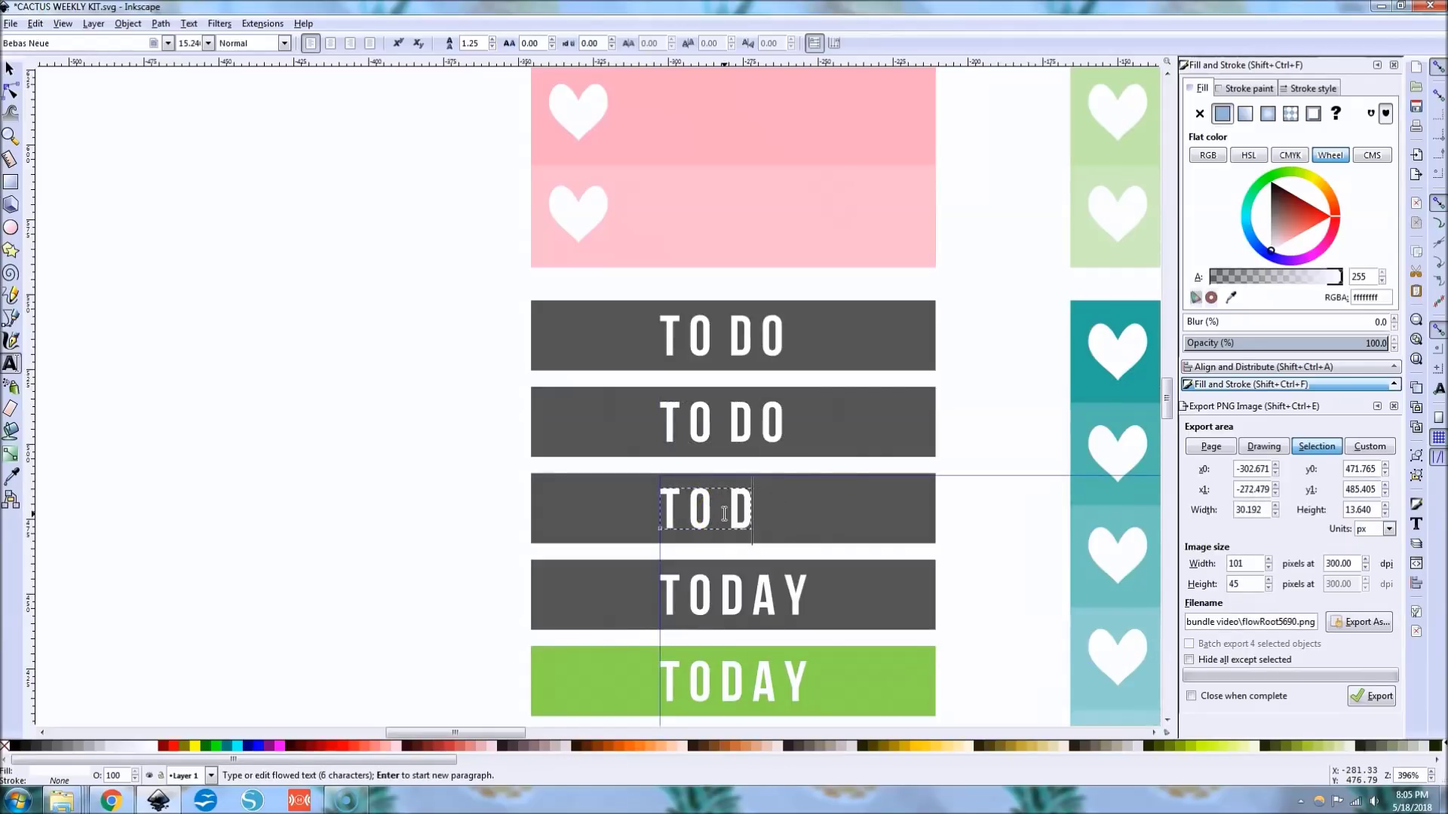
text(O)
key(BackSpace)
text(O)
Replace "DAY" in the fourth dark grey strip's label so it reads "TO DO"
click(730, 601)
drag(725, 599, 816, 603)
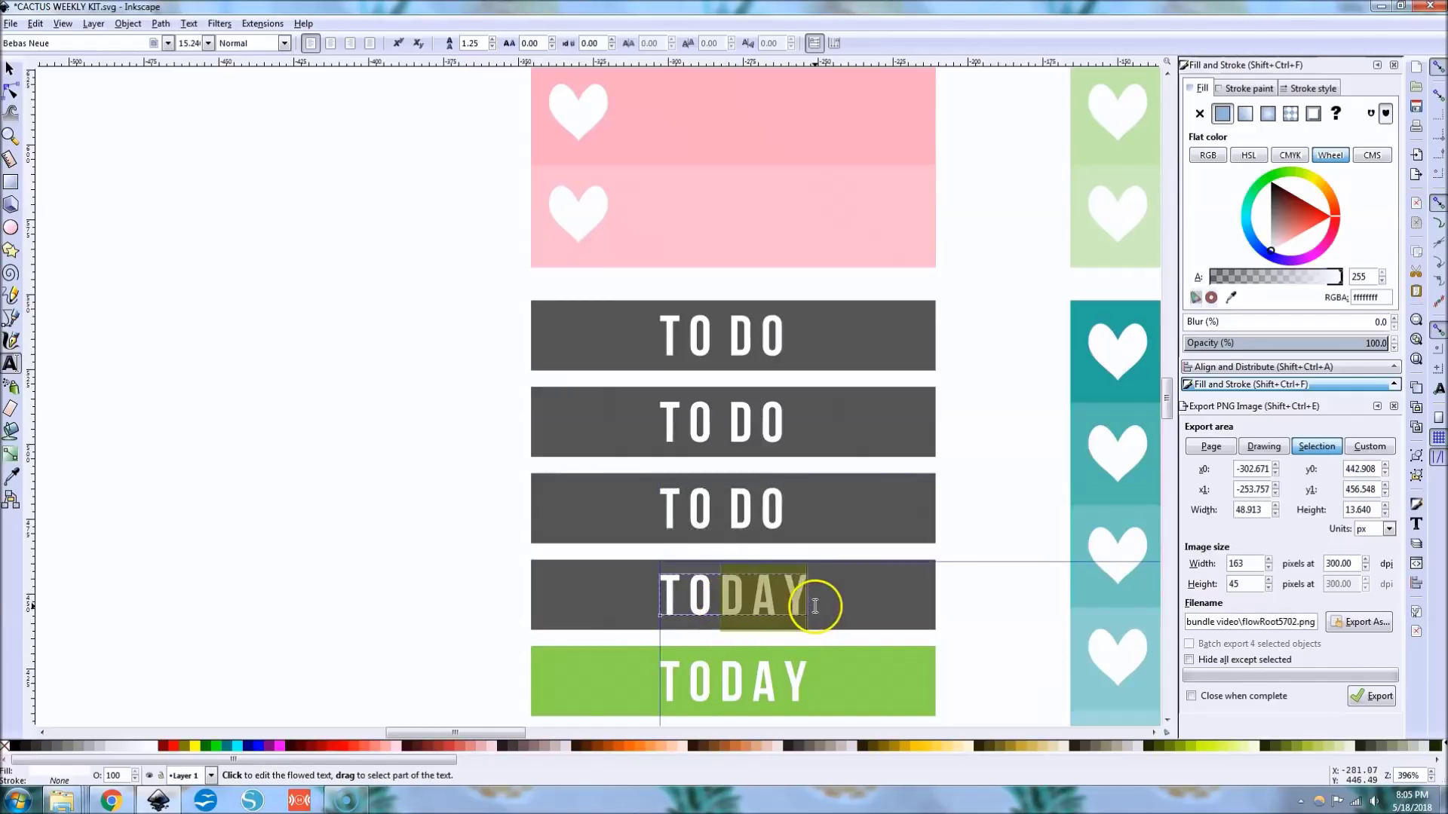
text(DO)
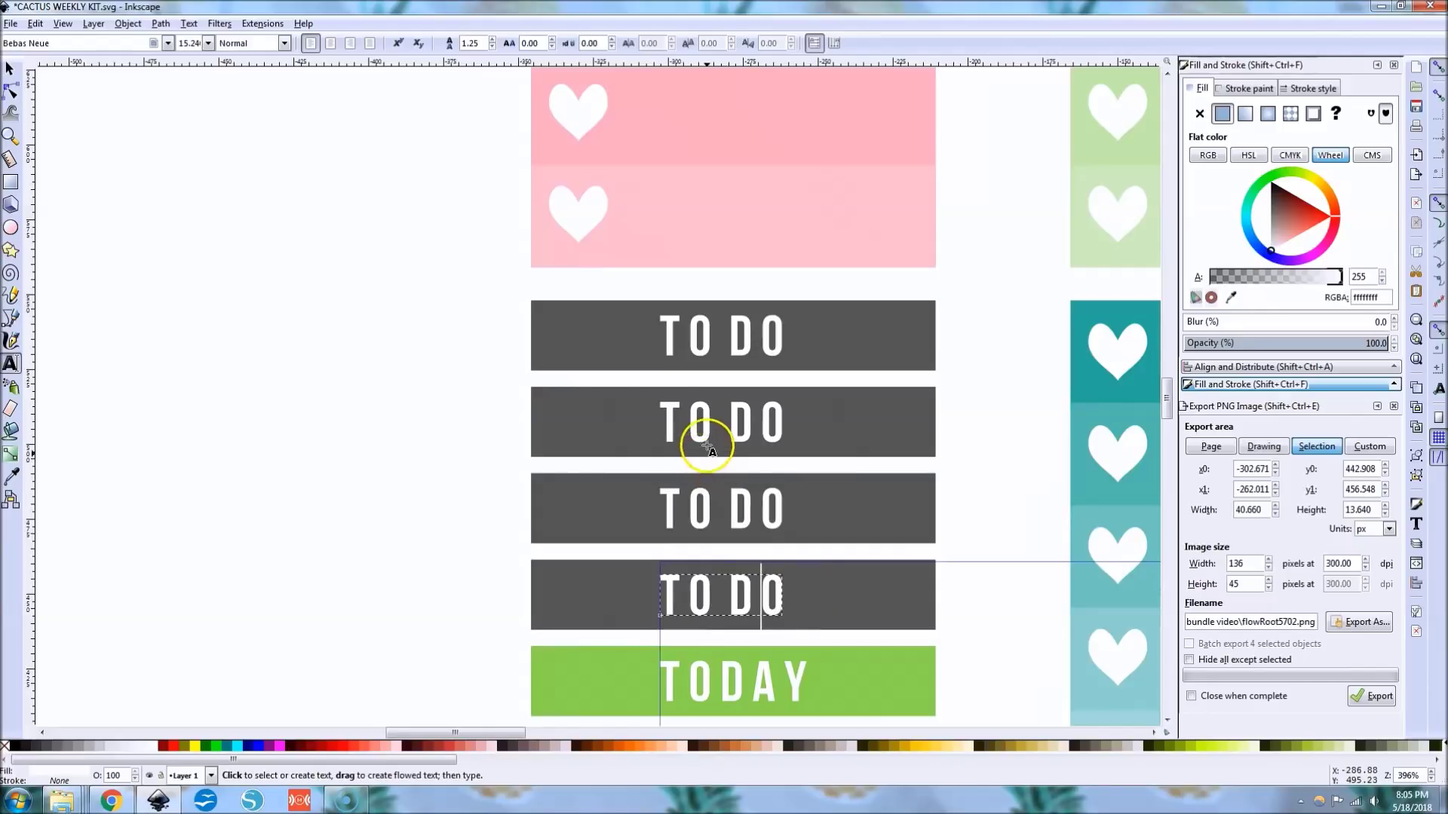
Centre the labels of the four dark grey TO DO strips on the vertical axis with Align and Distribute
key(F1)
drag(494, 275, 973, 642)
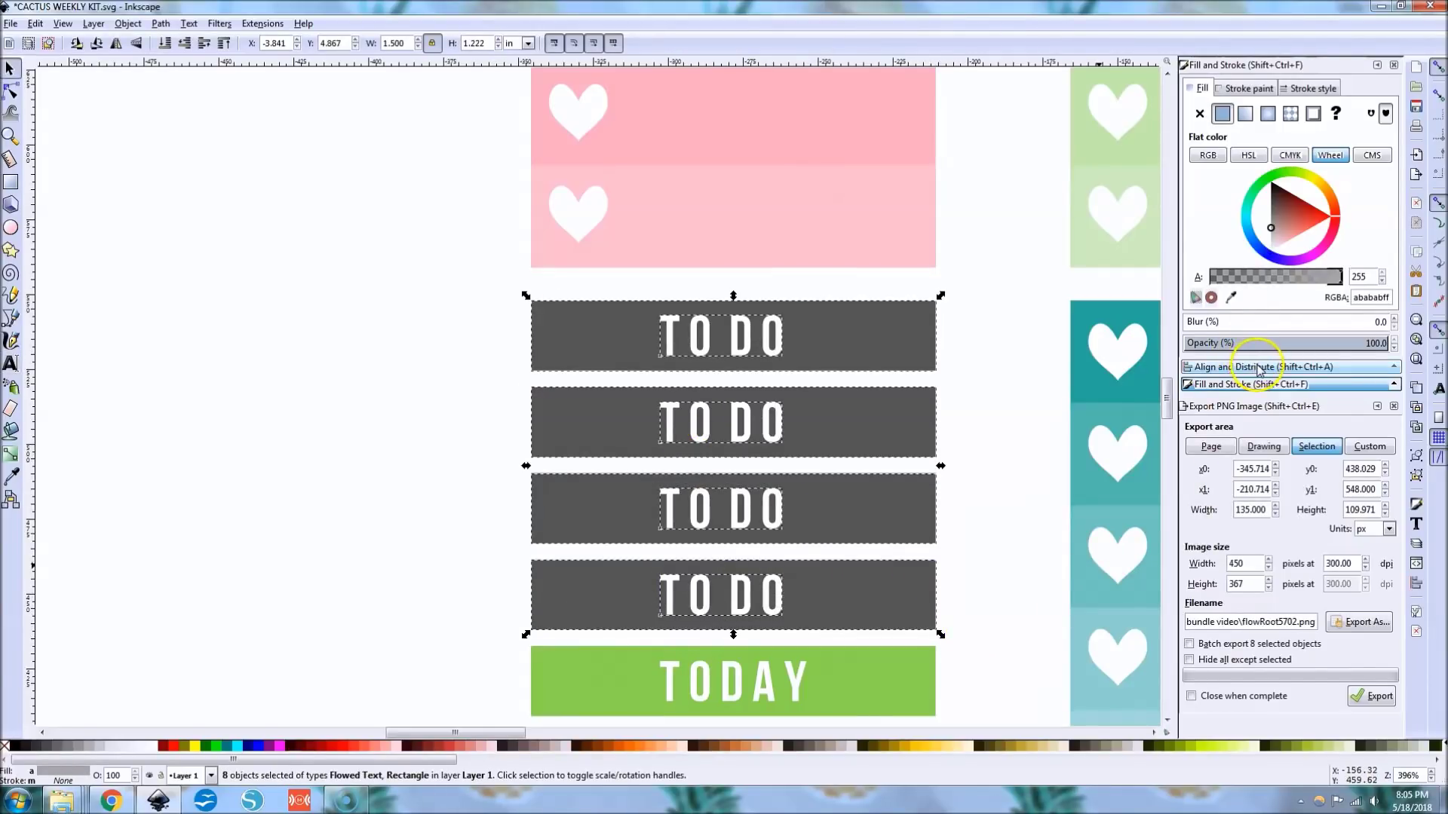
click(139, 26)
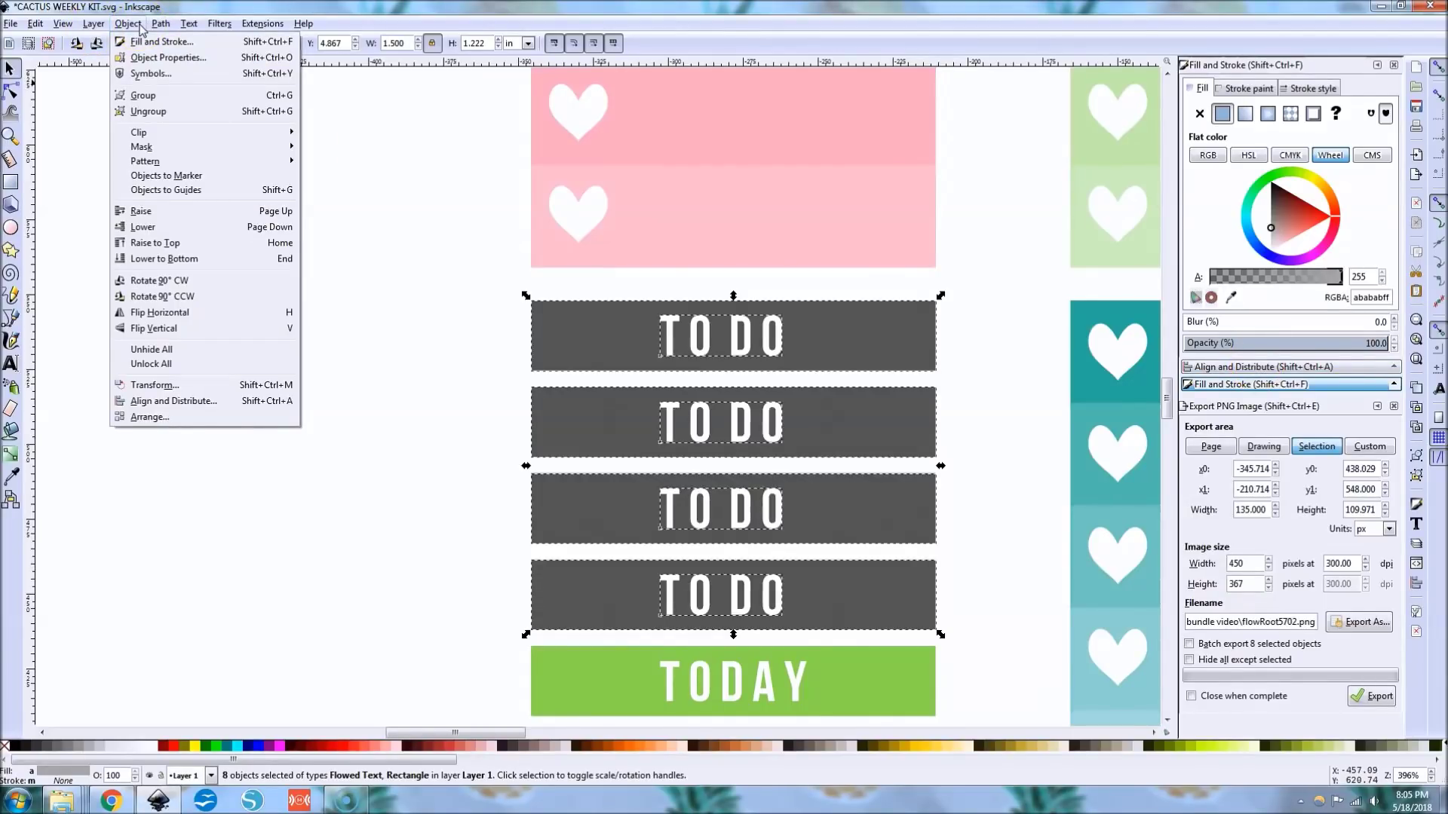
click(155, 401)
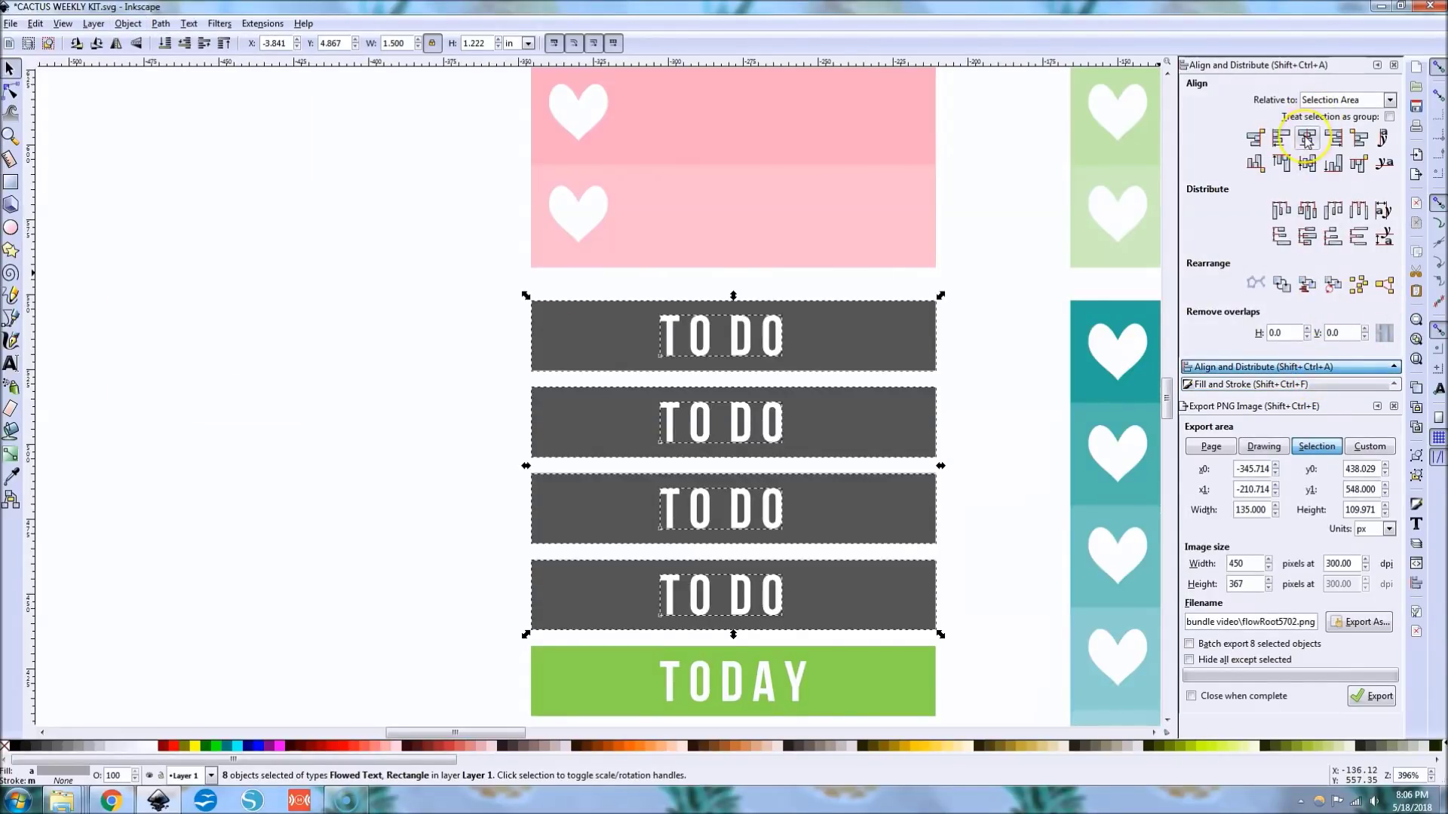
click(1307, 140)
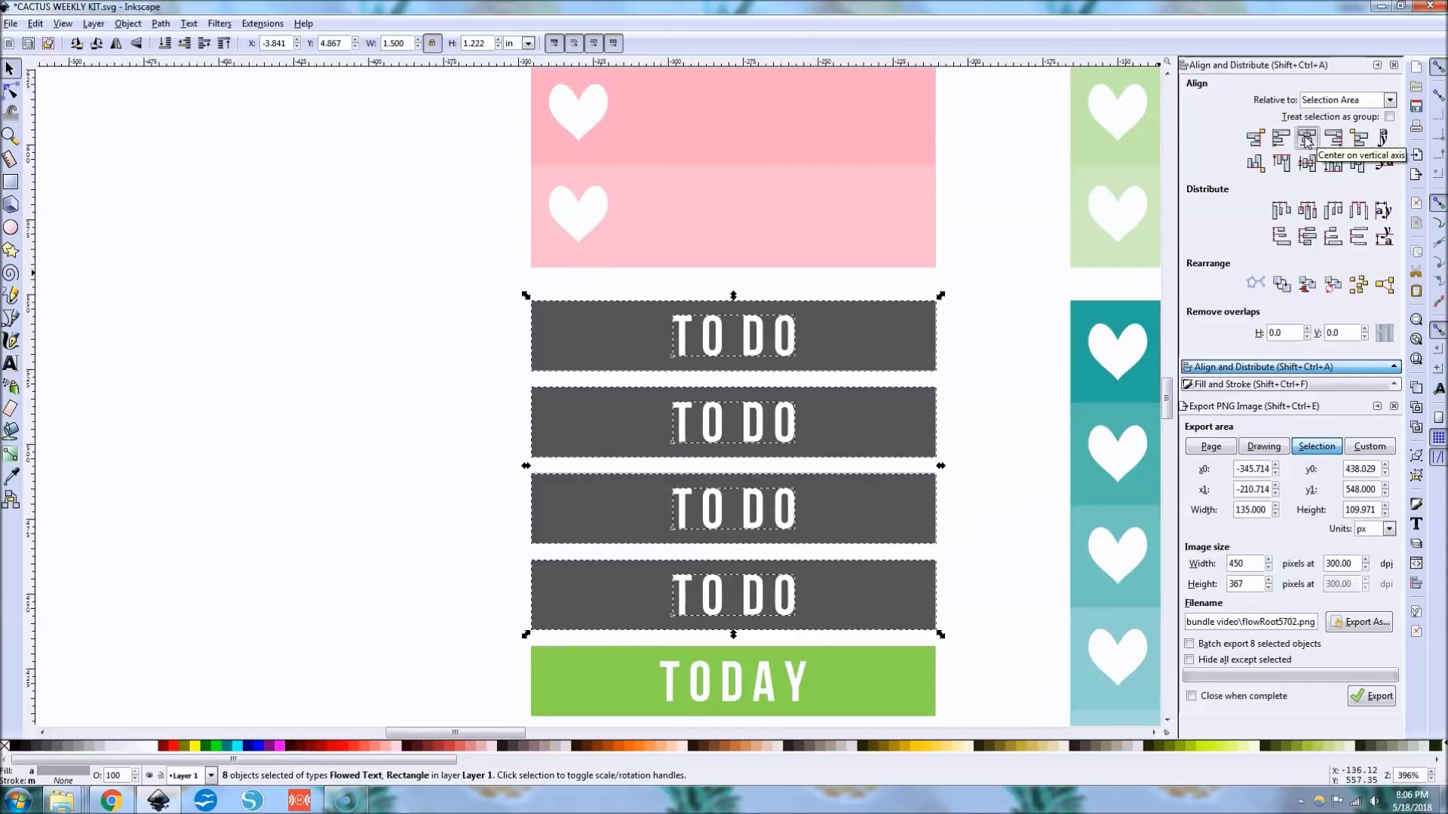
click(1389, 101)
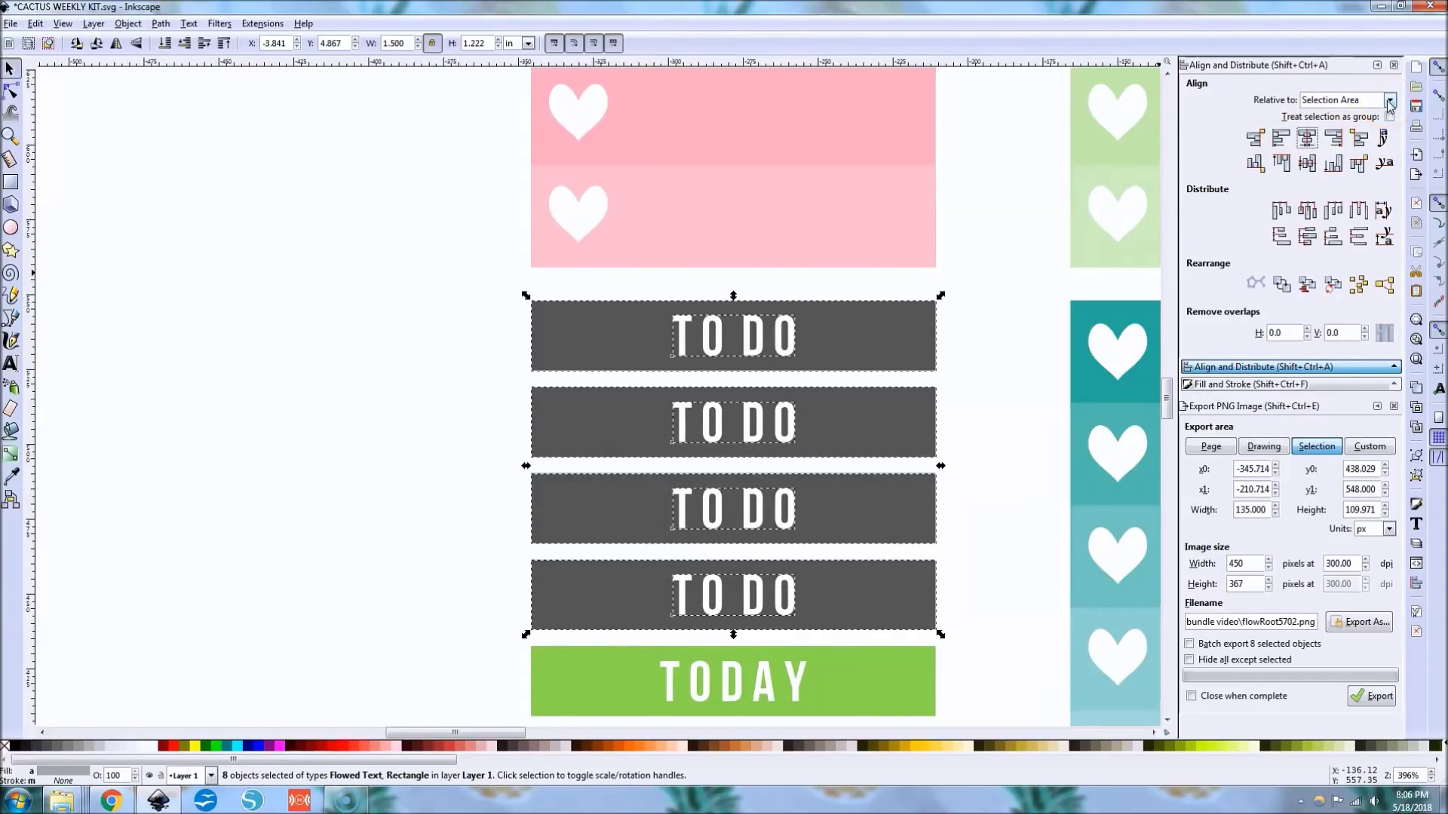
click(1191, 70)
Deselect the centred strips and save the planner kit document
scroll(686, 480, down, 5)
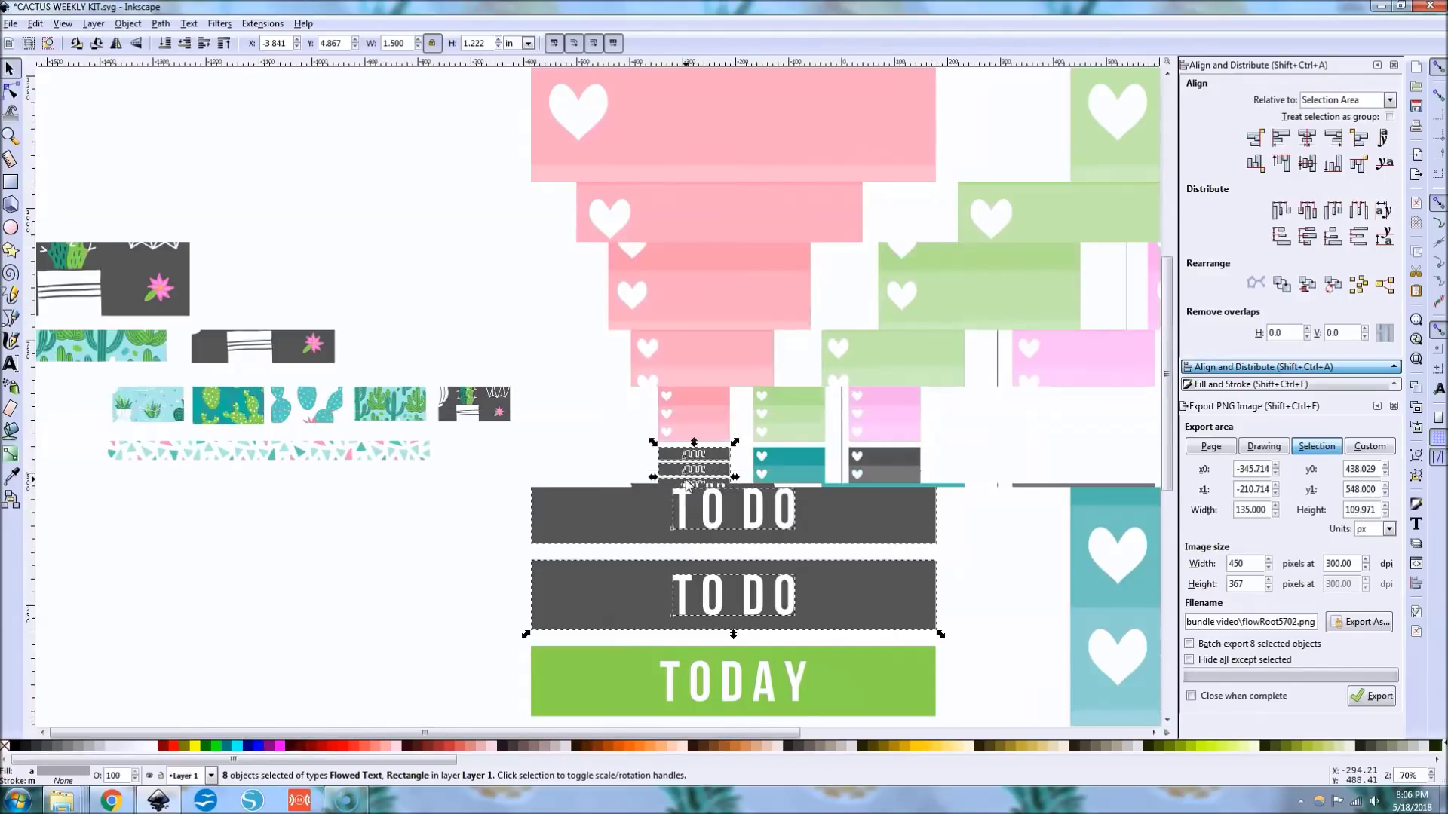
scroll(685, 480, down, 2)
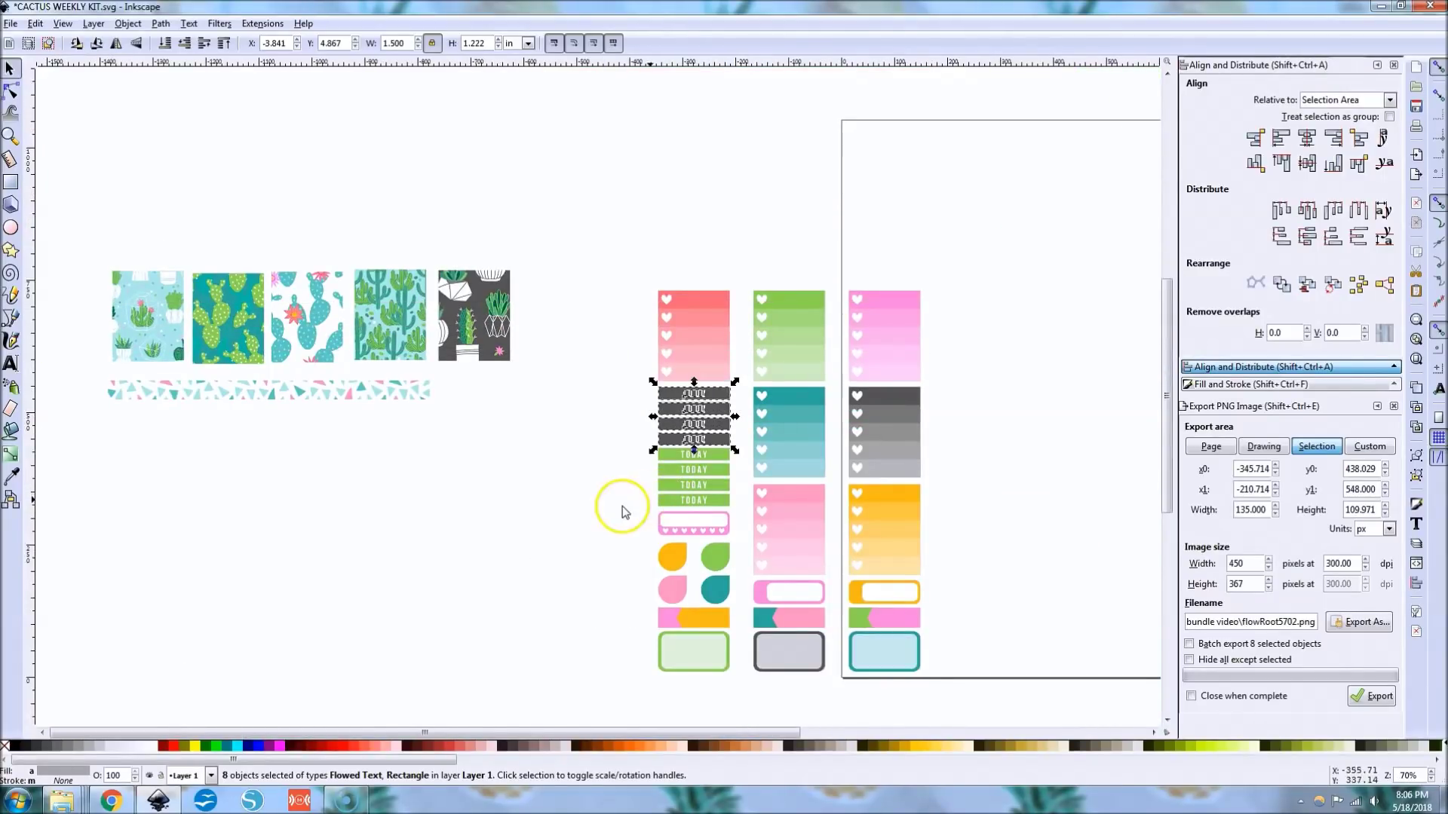
click(519, 481)
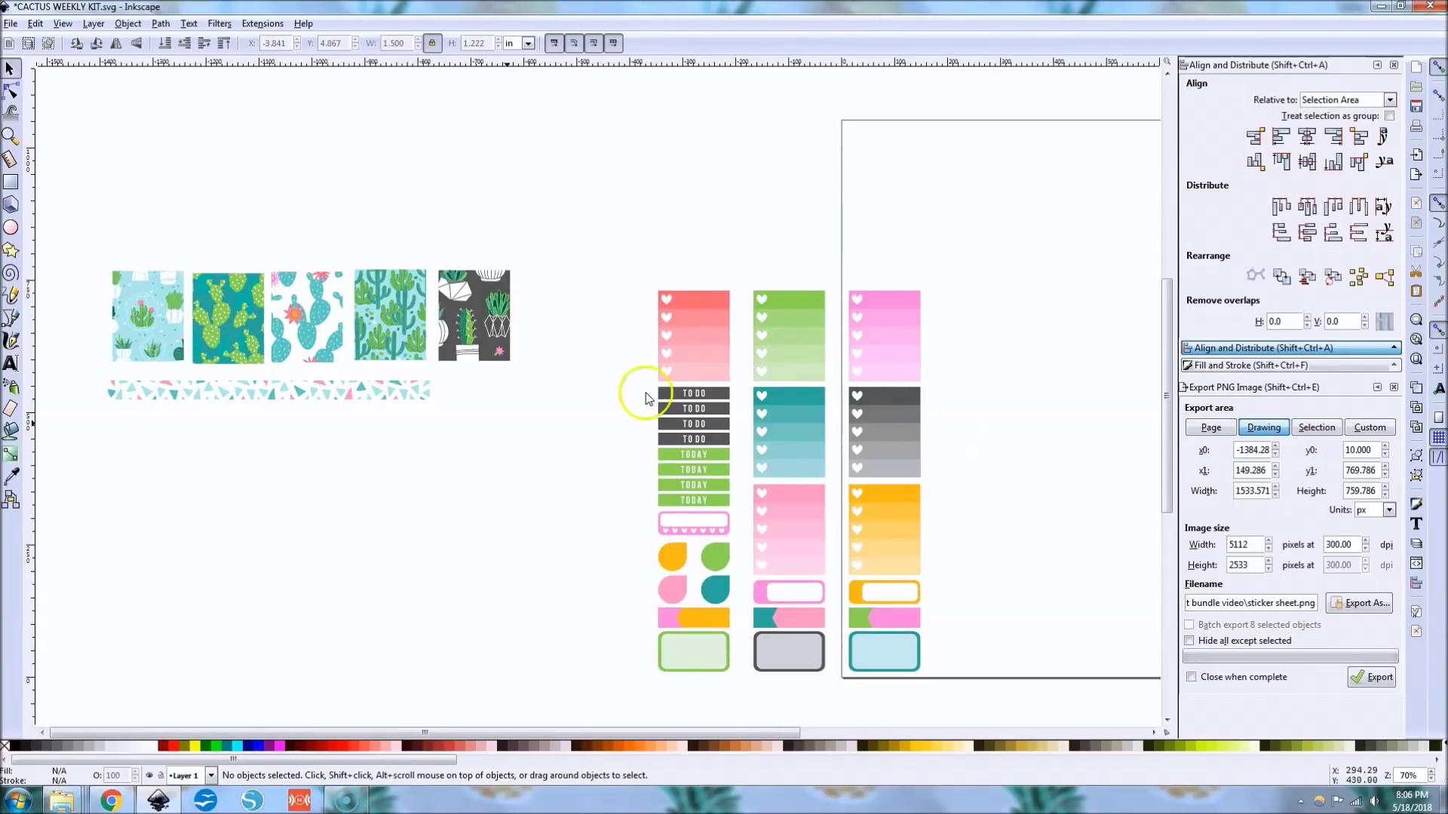
click(12, 23)
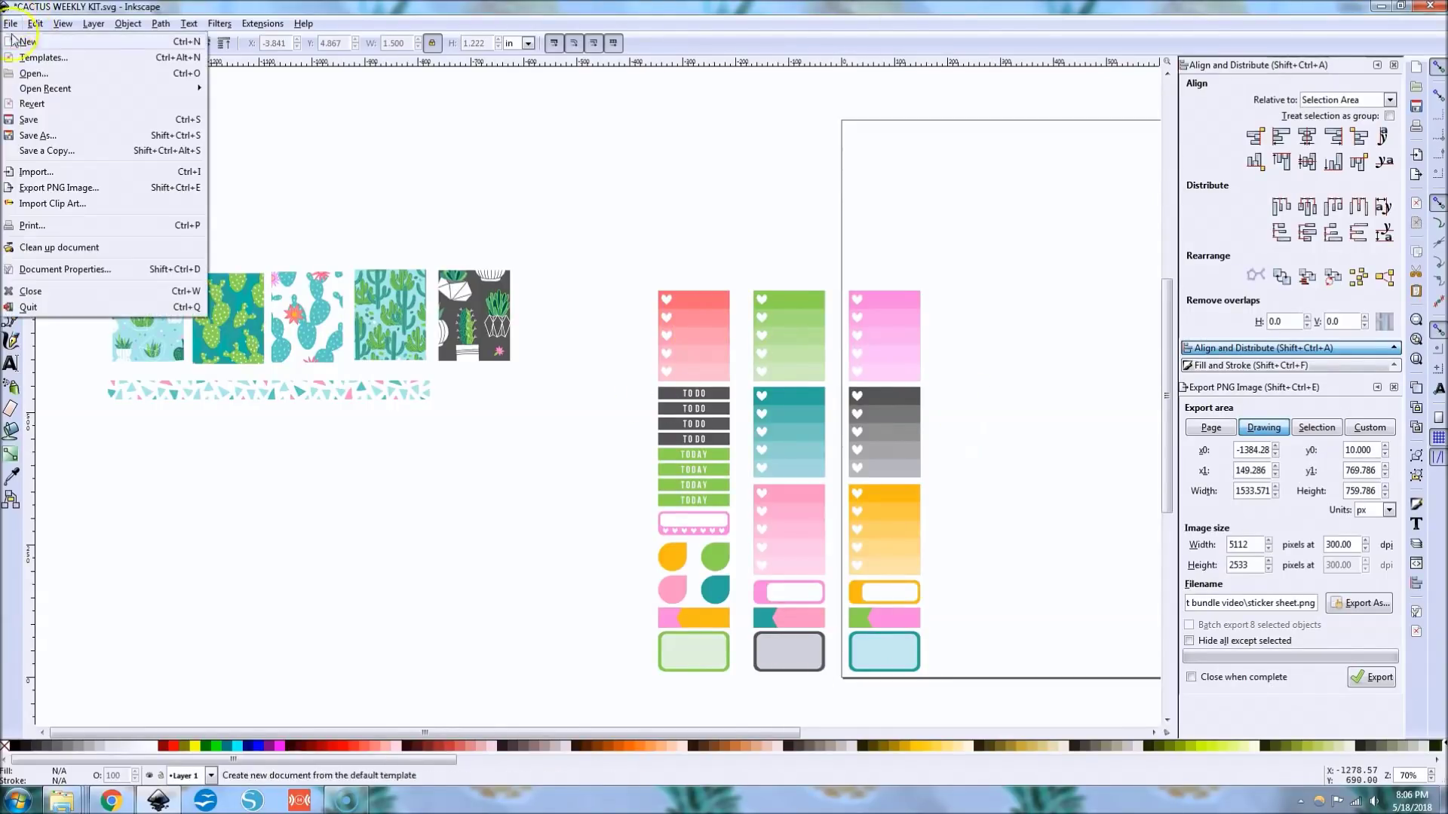
click(30, 123)
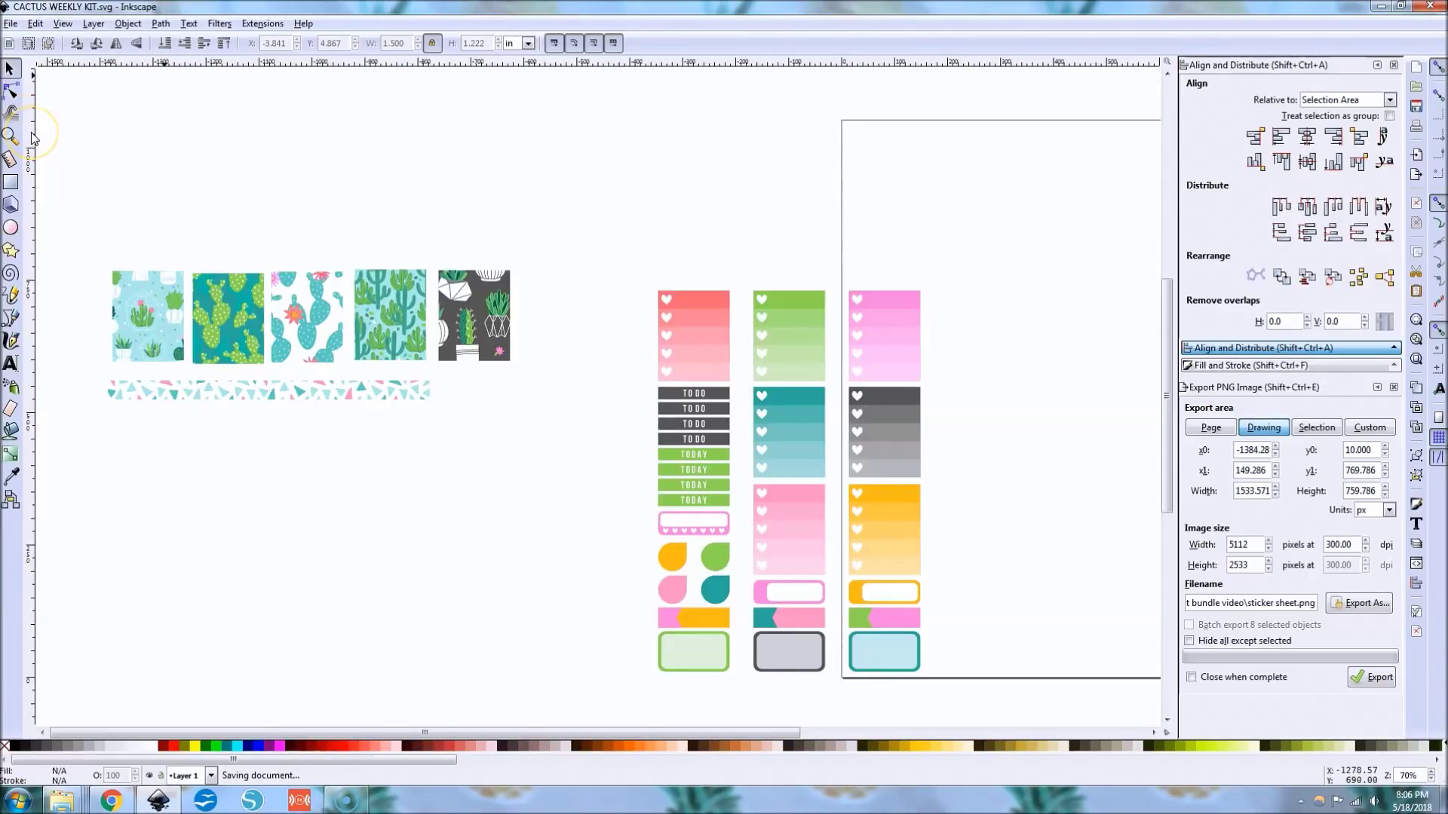
Switch to the file explorer and open the PNG Format folder of the Cactus Kit's Succulents
click(63, 801)
click(452, 728)
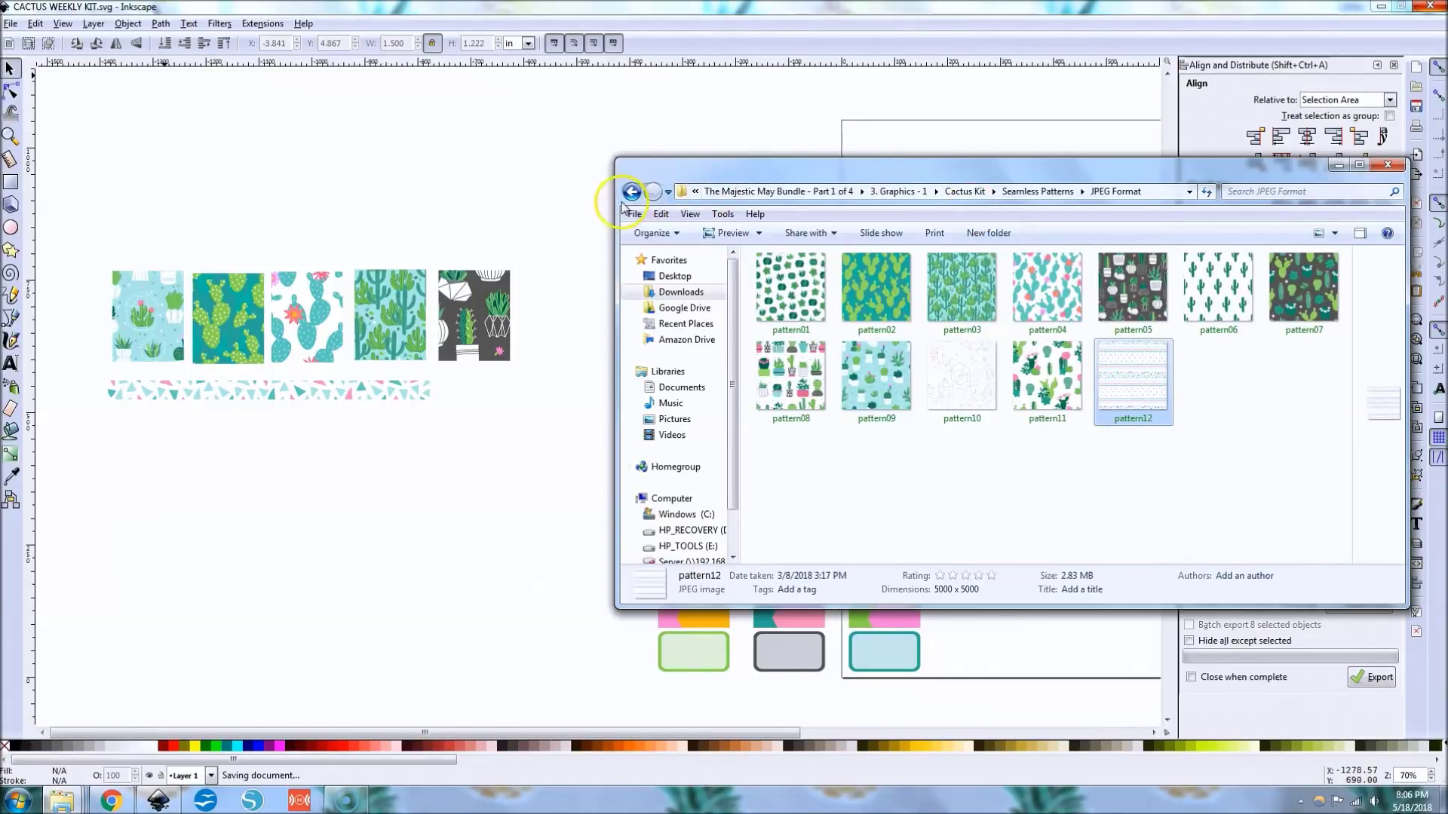
click(633, 193)
click(632, 193)
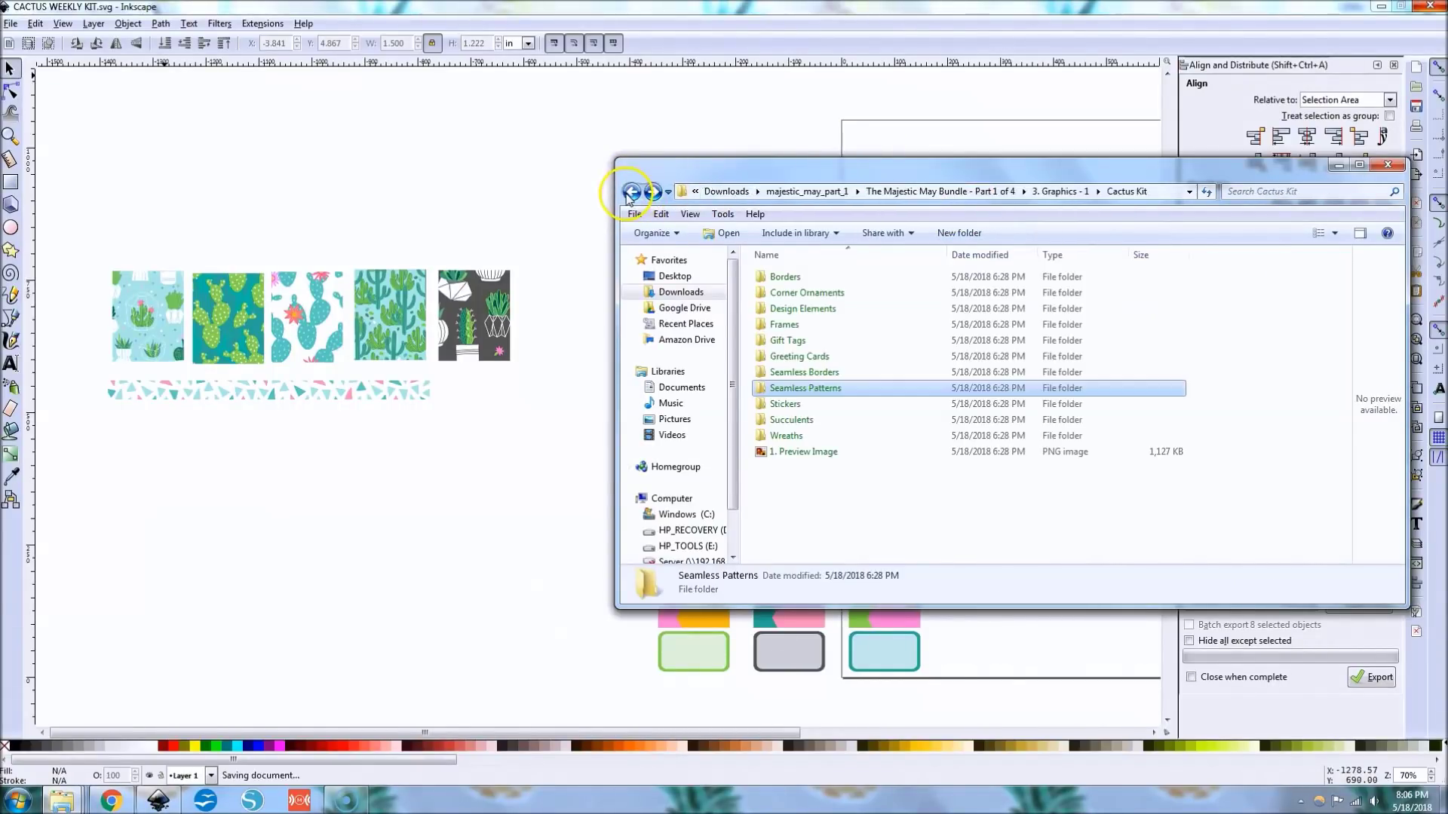
double_click(808, 420)
double_click(787, 296)
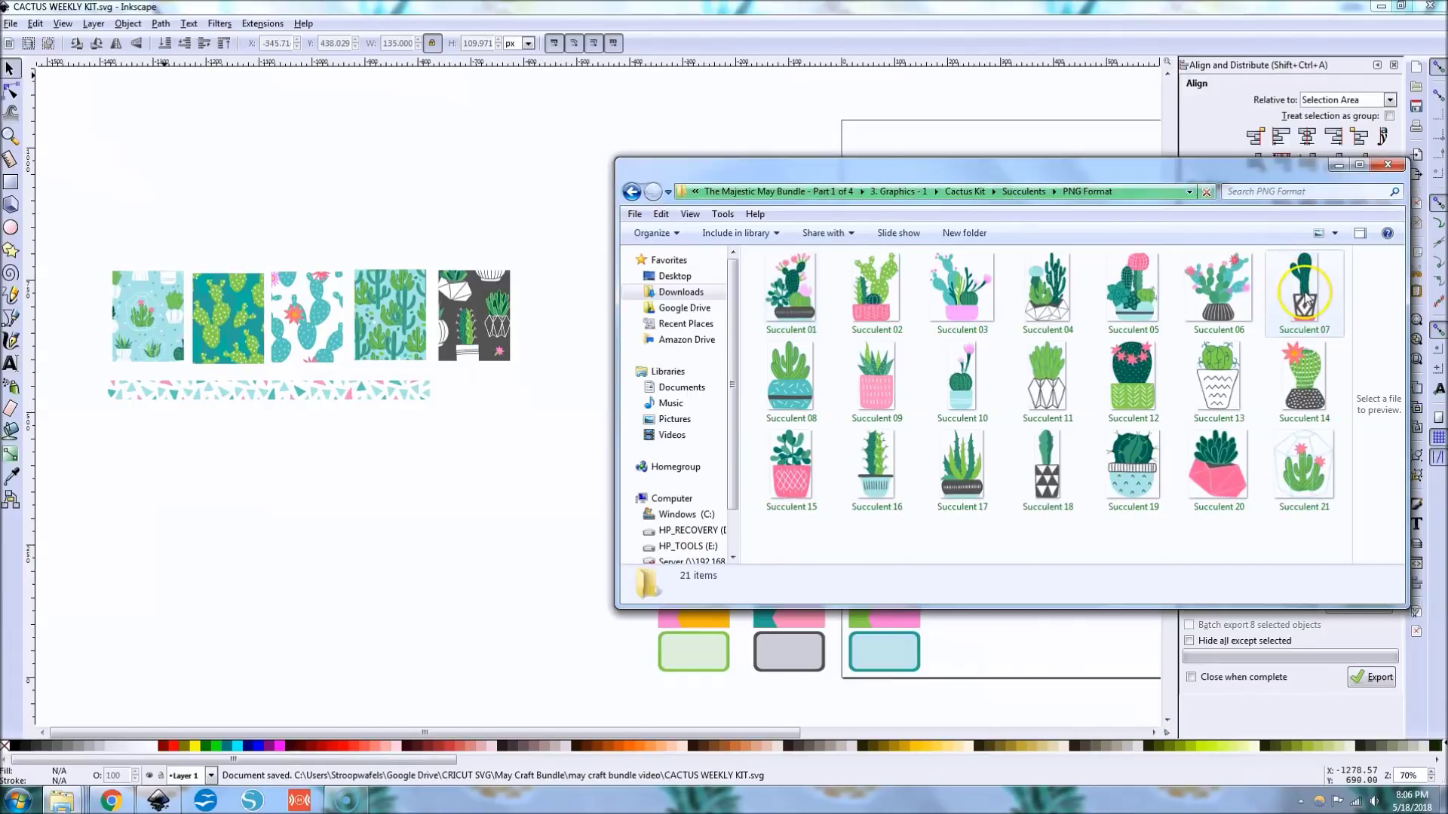
Import Succulent 07 as a linked image and place it beside the sticker columns
drag(1305, 298, 410, 567)
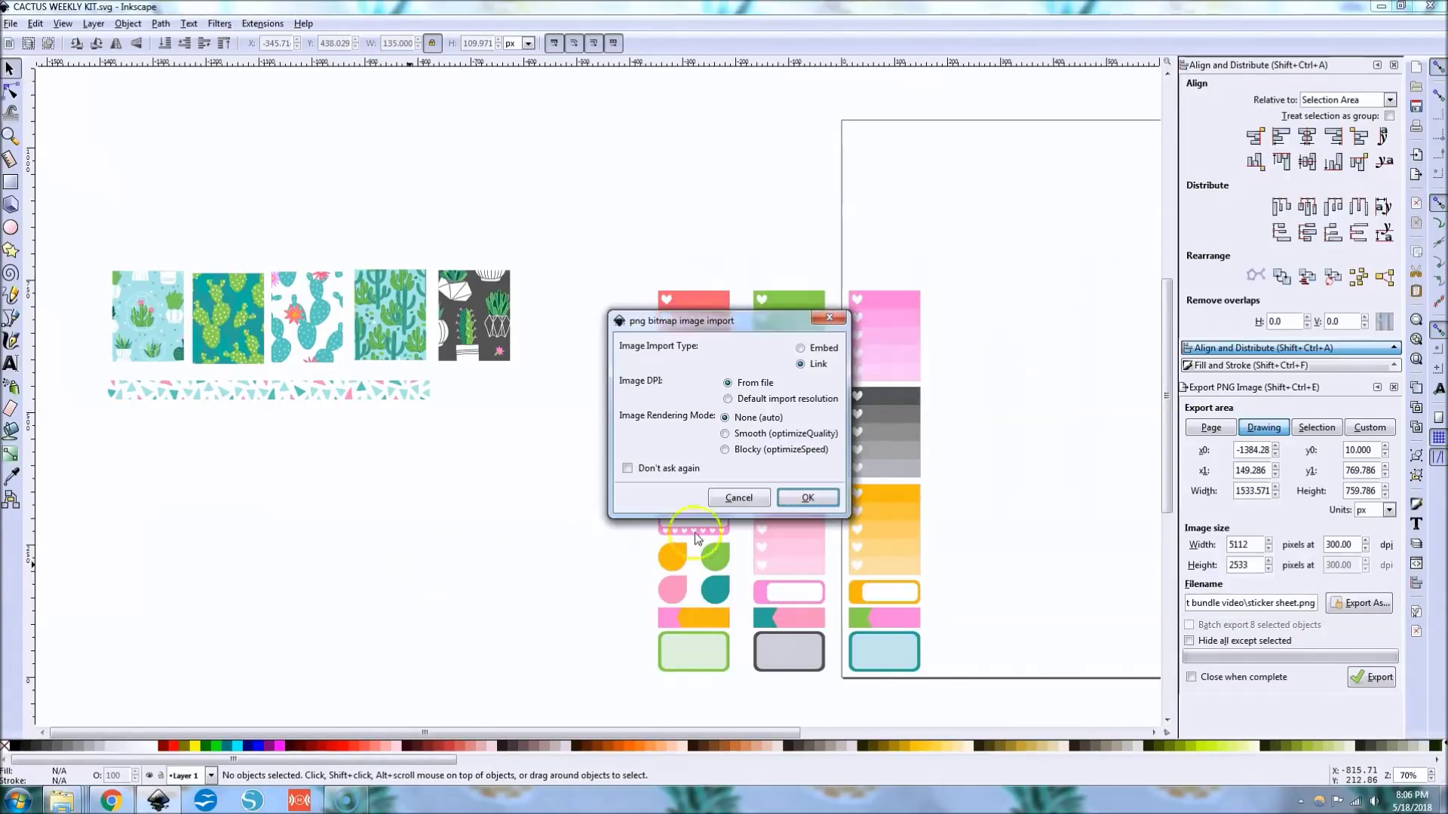
click(817, 497)
drag(818, 501, 515, 449)
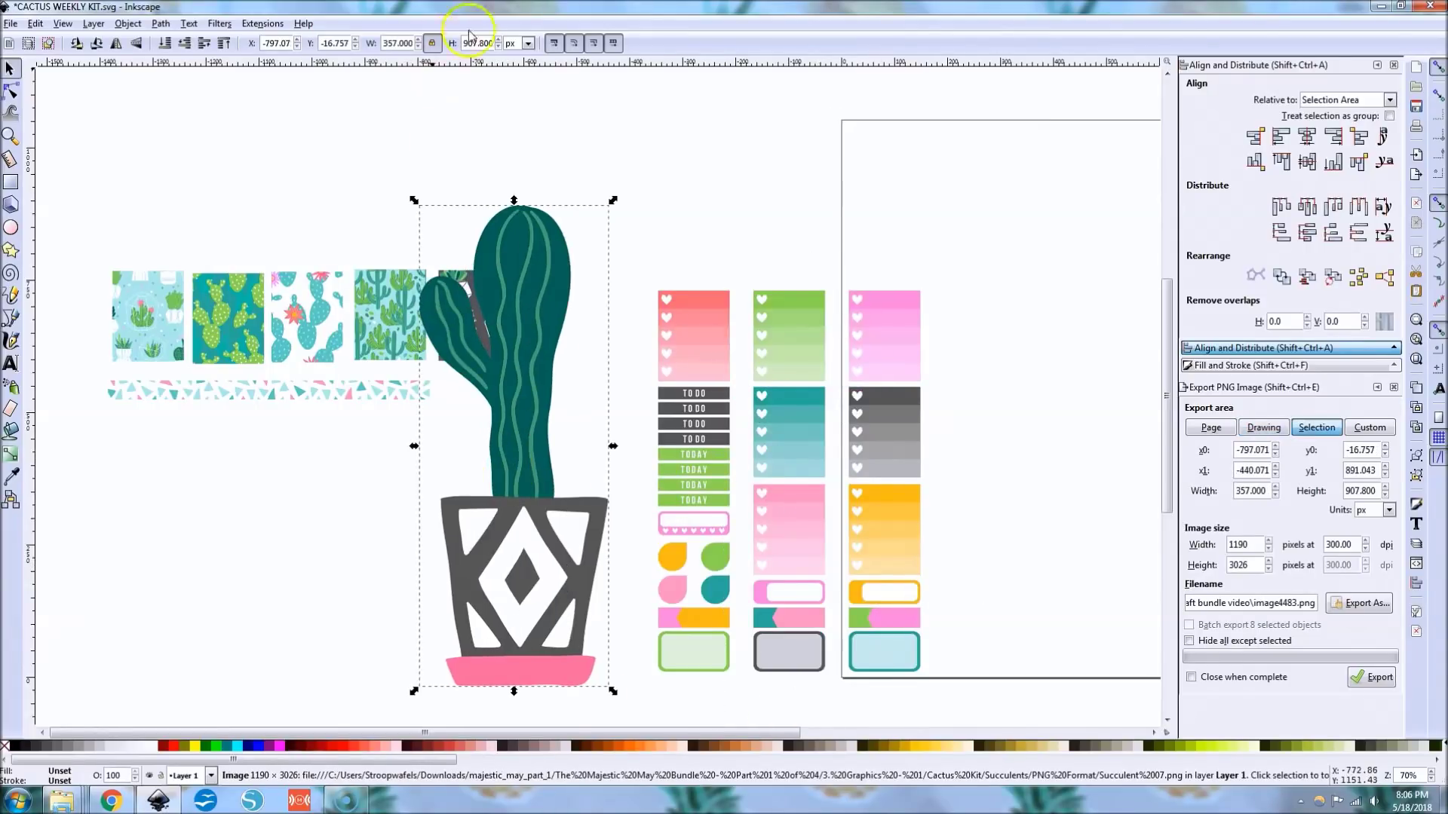
Scale the cactus image proportionally to about 1.486 by 3.778 in, with inches as the unit
click(432, 43)
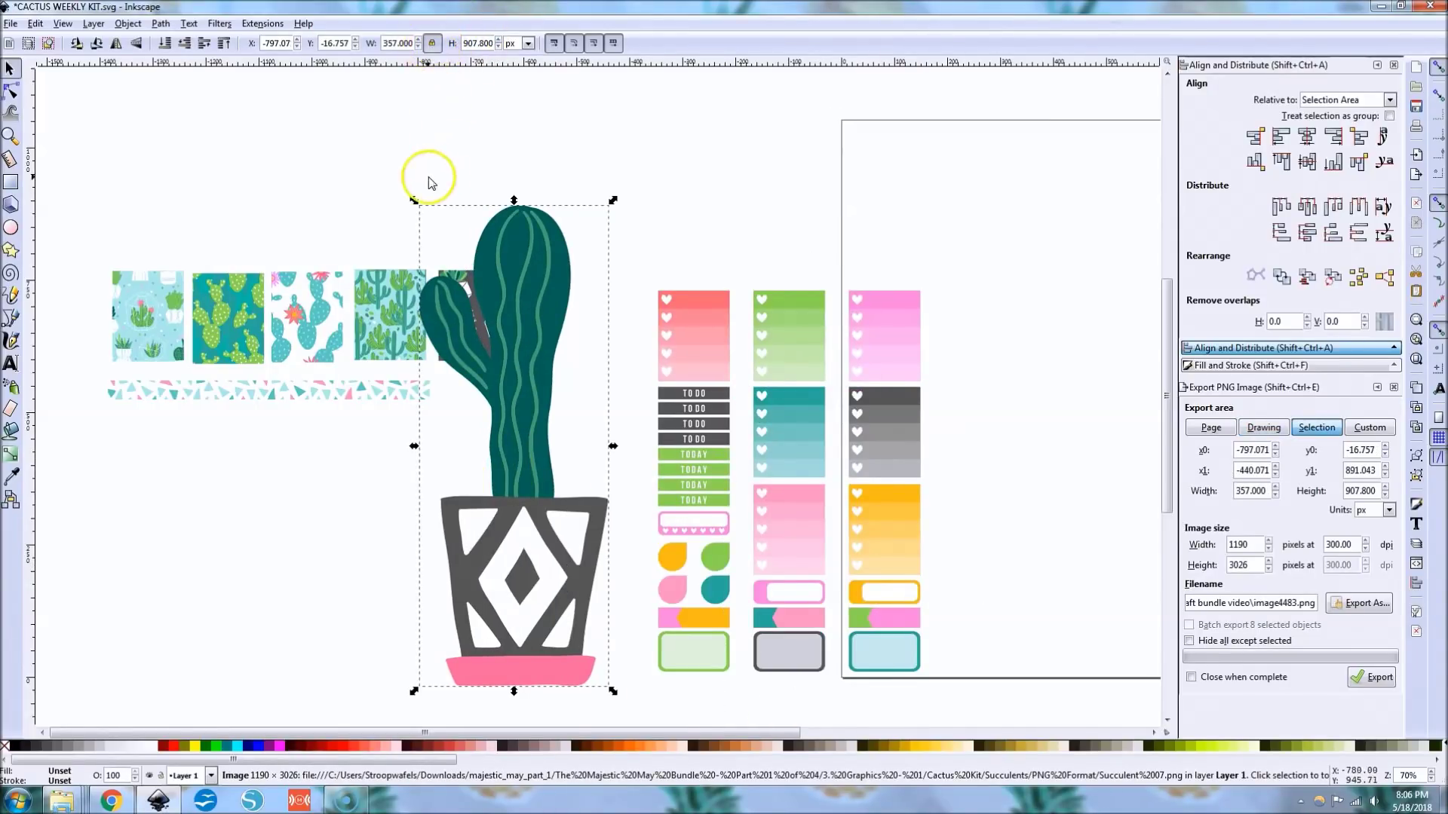
drag(414, 201, 467, 472)
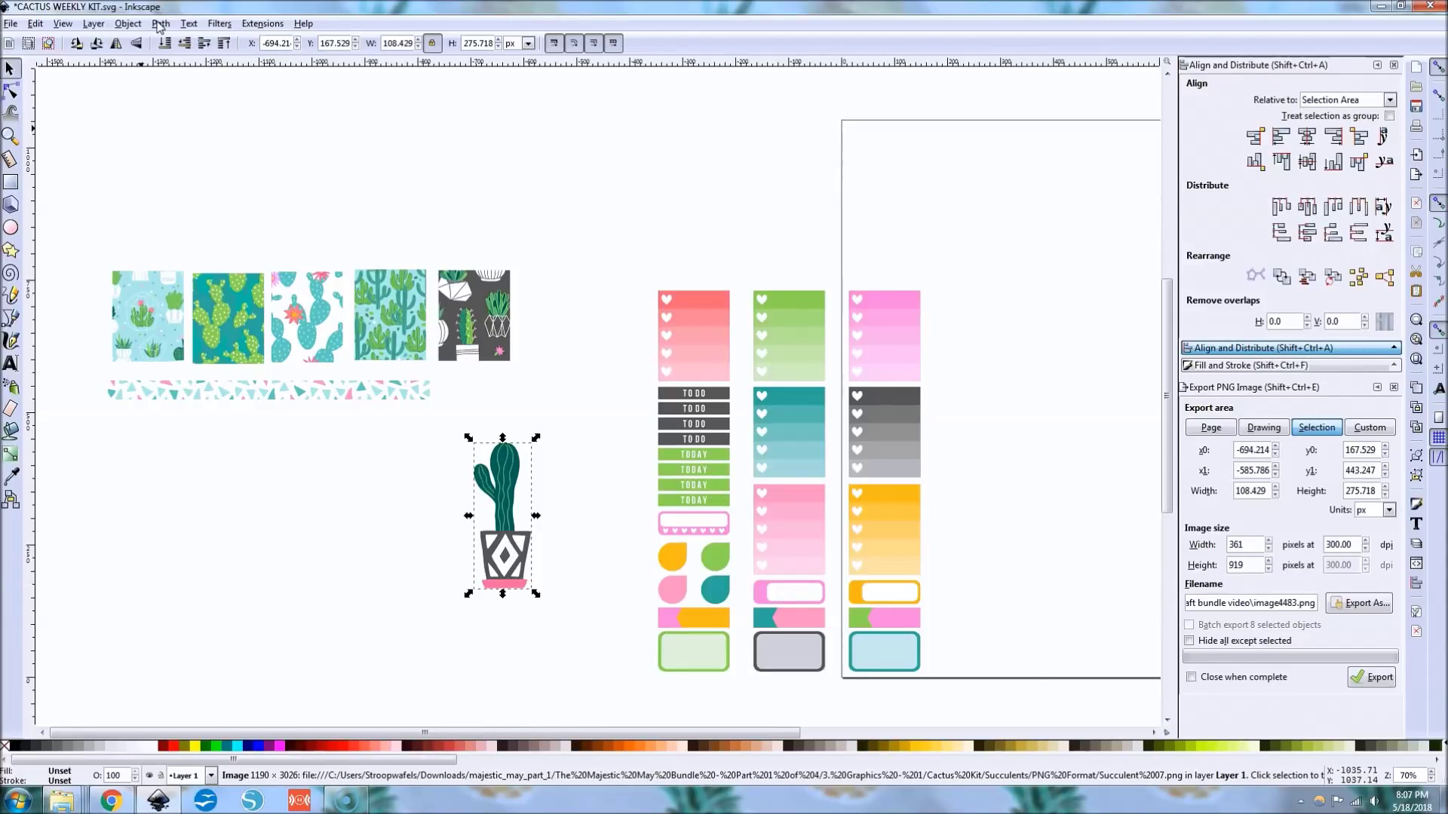
click(528, 43)
click(512, 112)
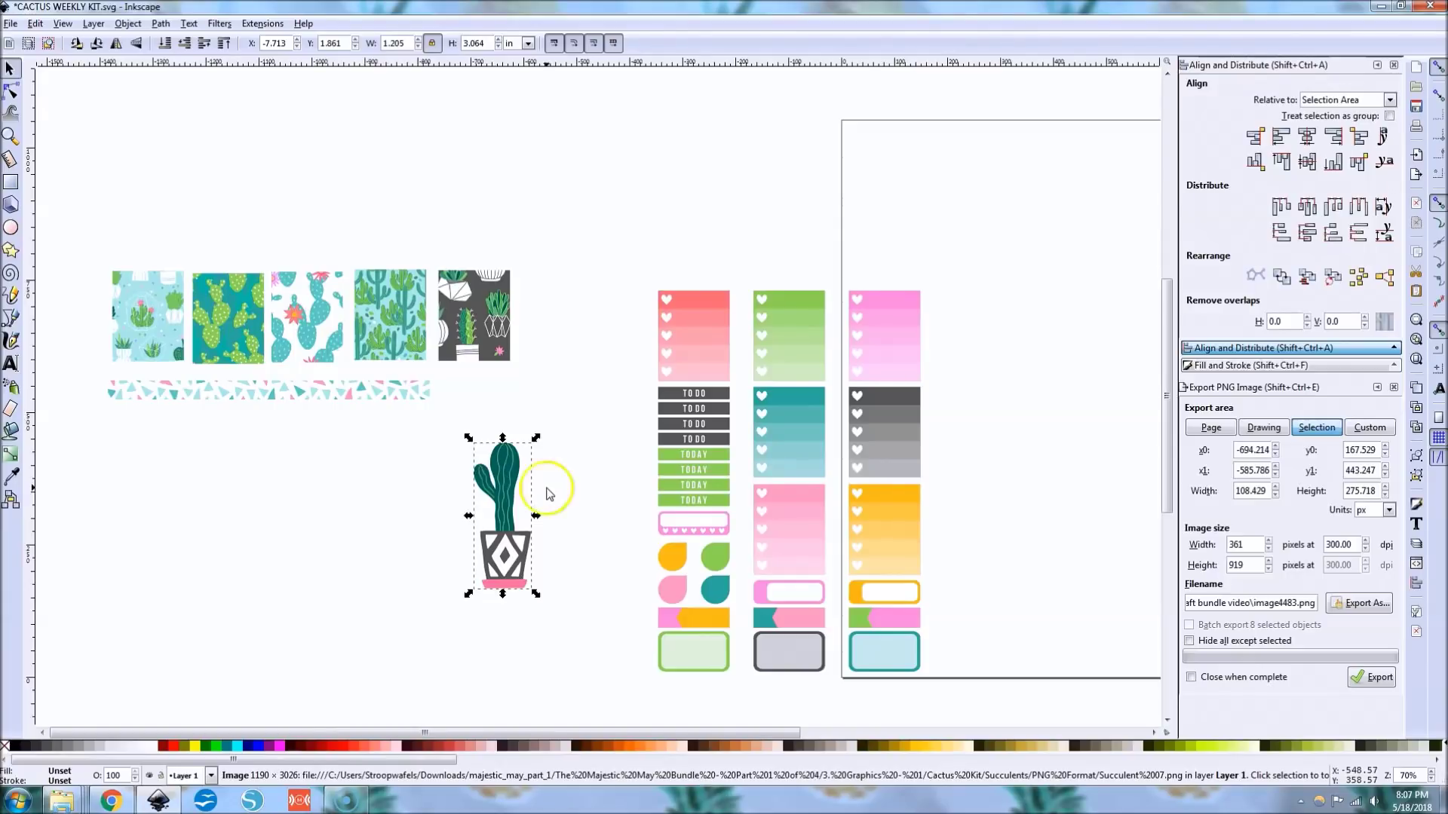
drag(537, 594, 544, 623)
Open Trace Bitmap for the resized cactus image and move the dialog clear of it
click(129, 23)
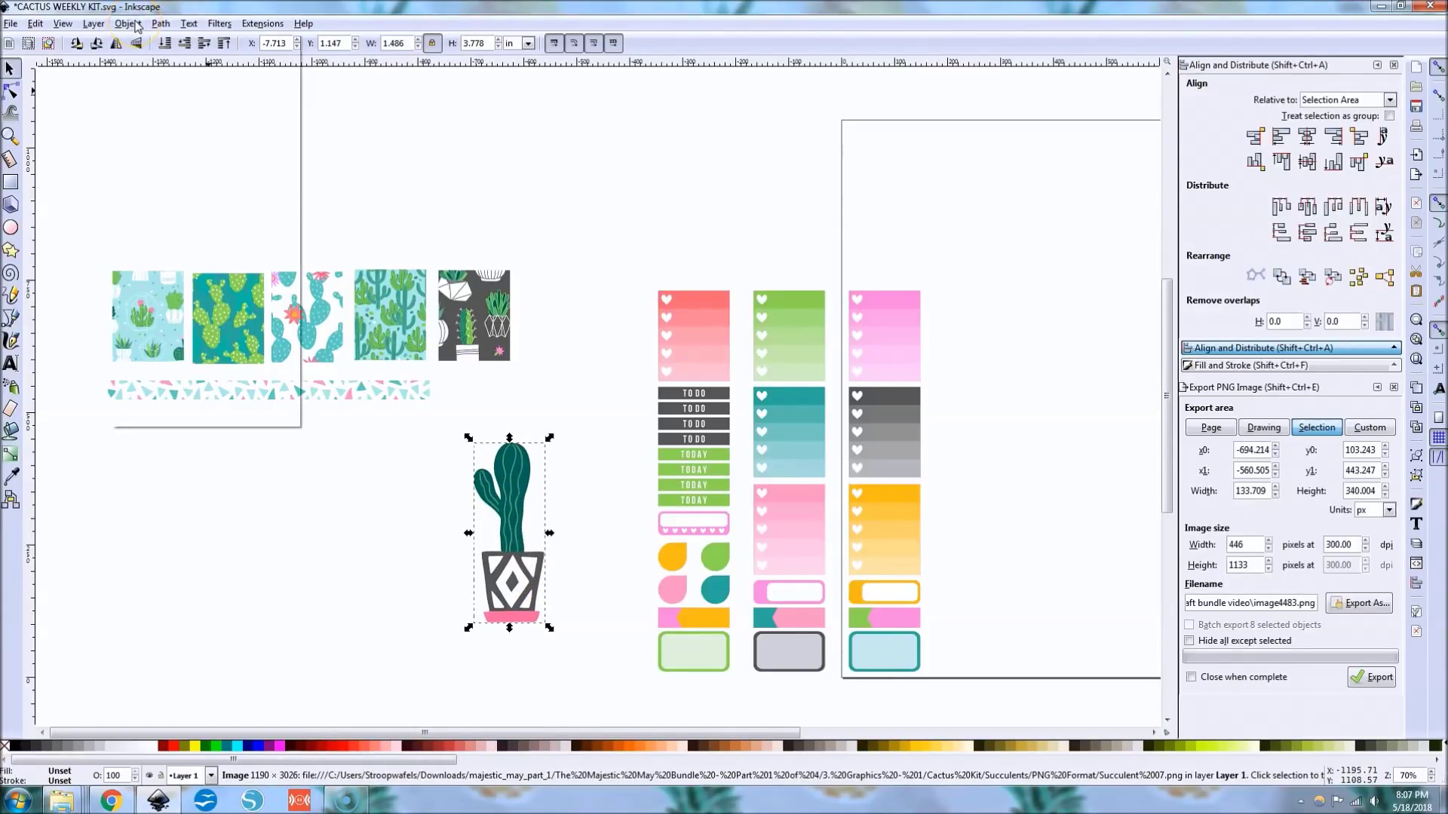
click(399, 613)
click(519, 609)
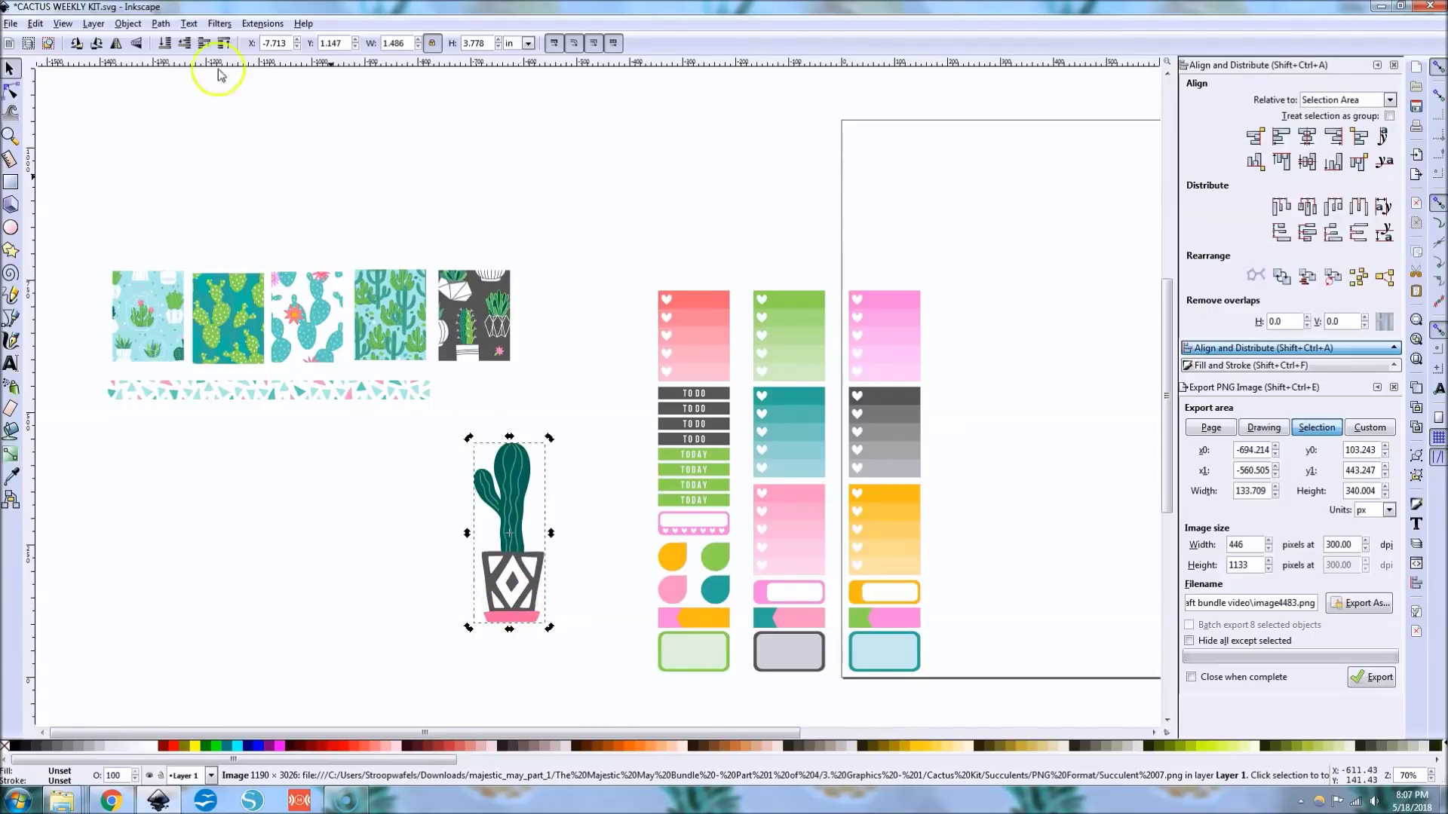
click(128, 23)
click(161, 24)
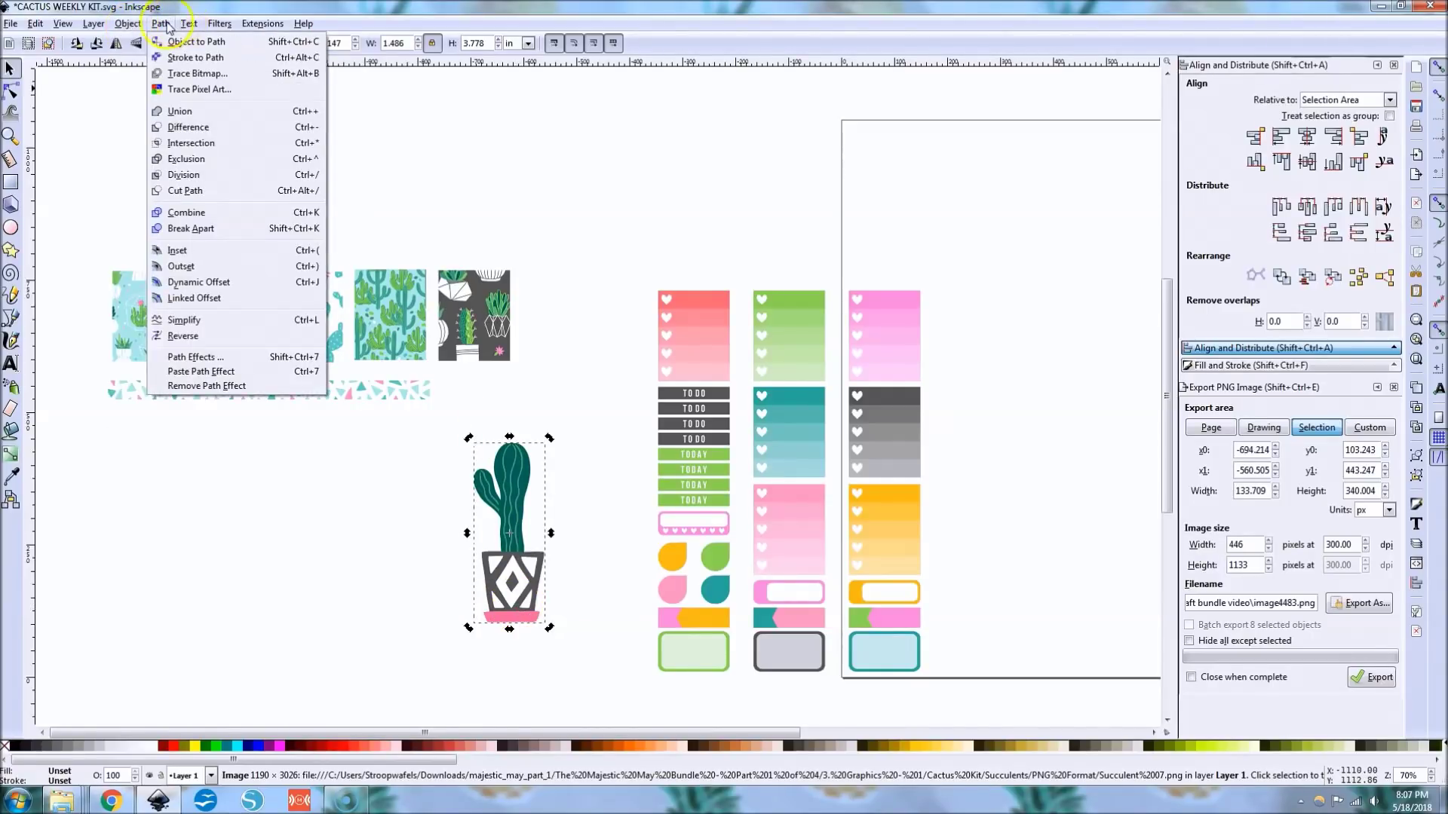
click(196, 73)
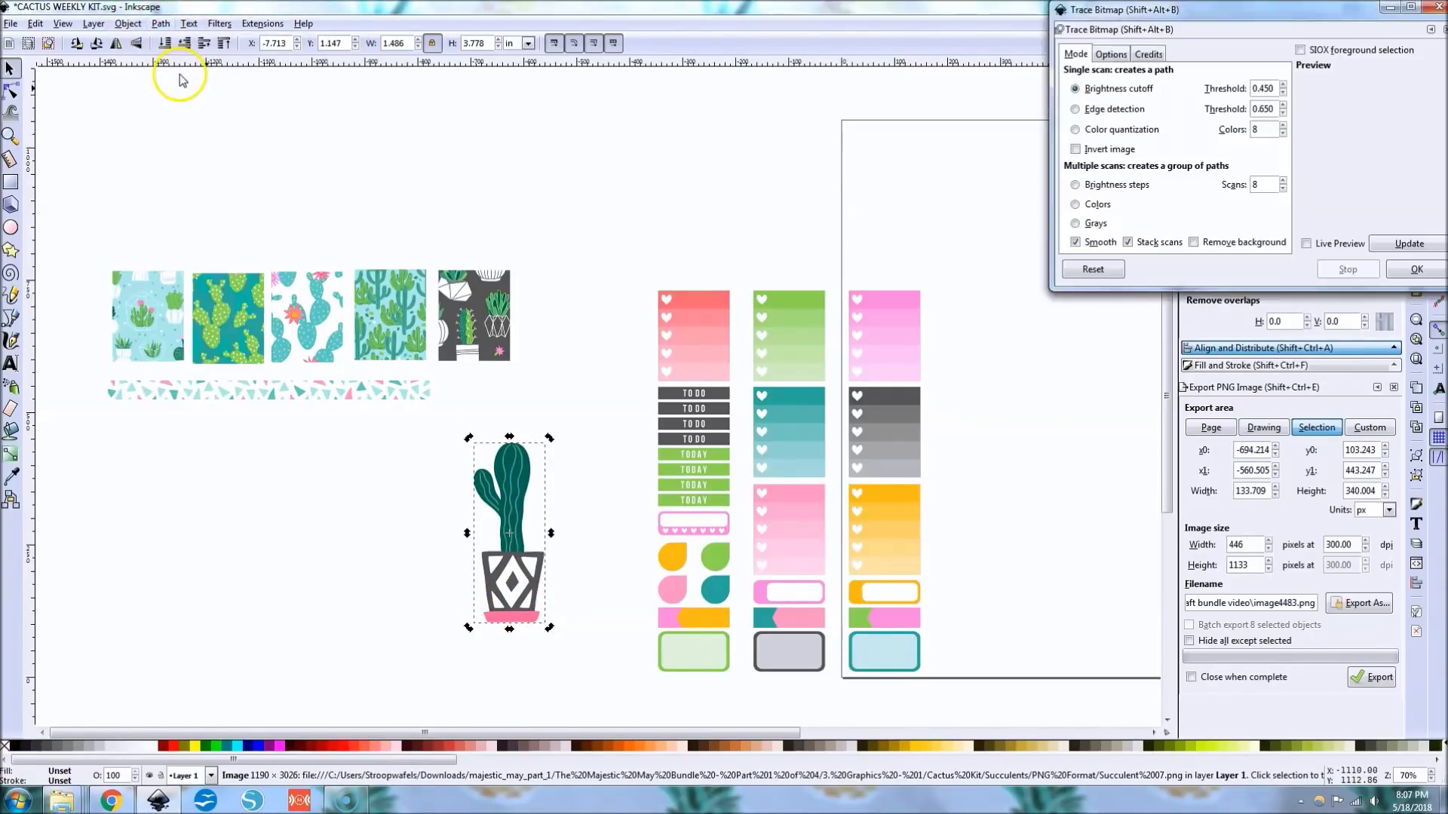
mouse_move(1224, 55)
mouse_down()
mouse_move(902, 143)
mouse_move(926, 143)
mouse_up()
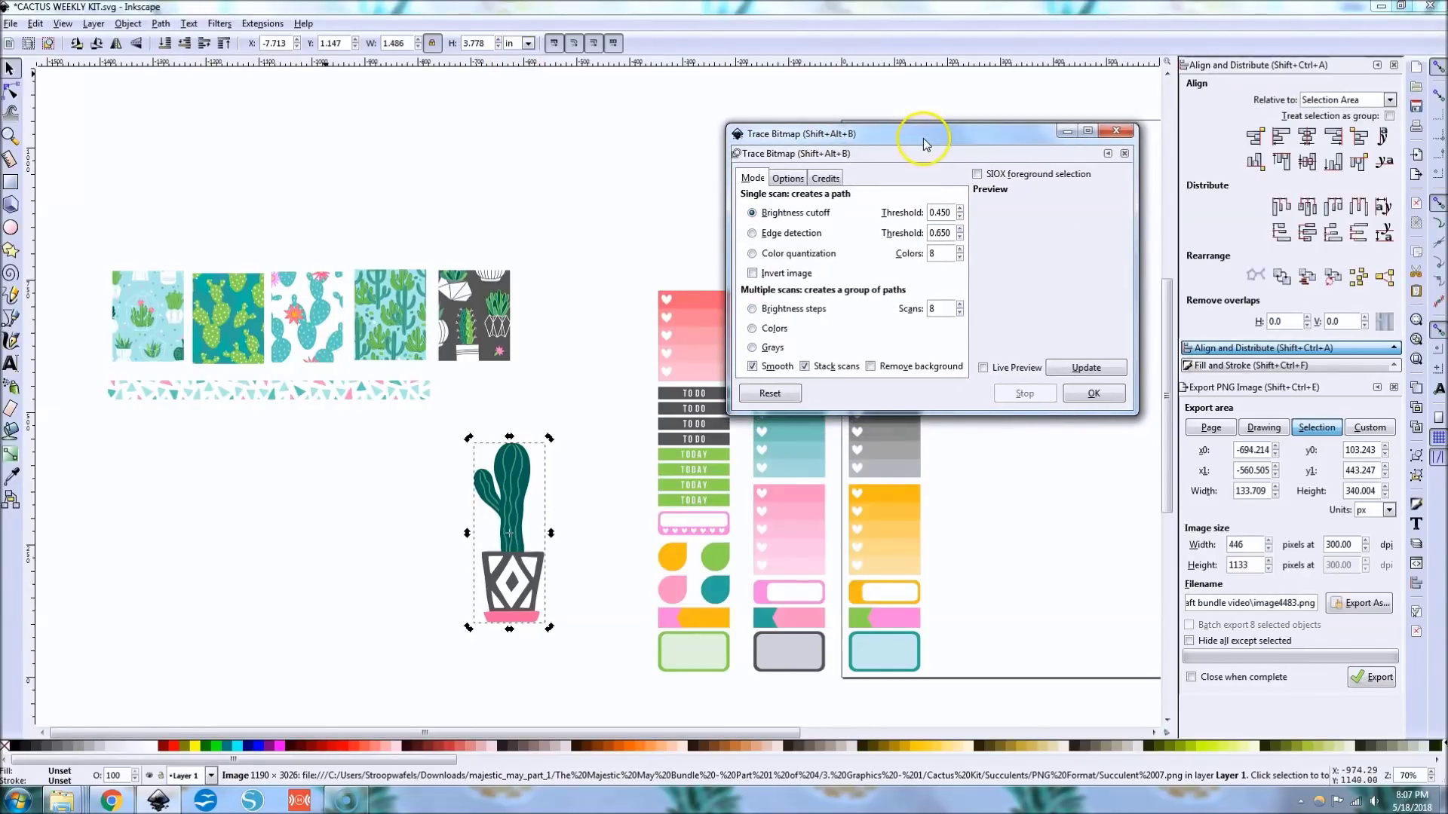
Preview brightness cutoff traces of the cactus at thresholds 0.880 and 0.330
click(959, 208)
click(1087, 362)
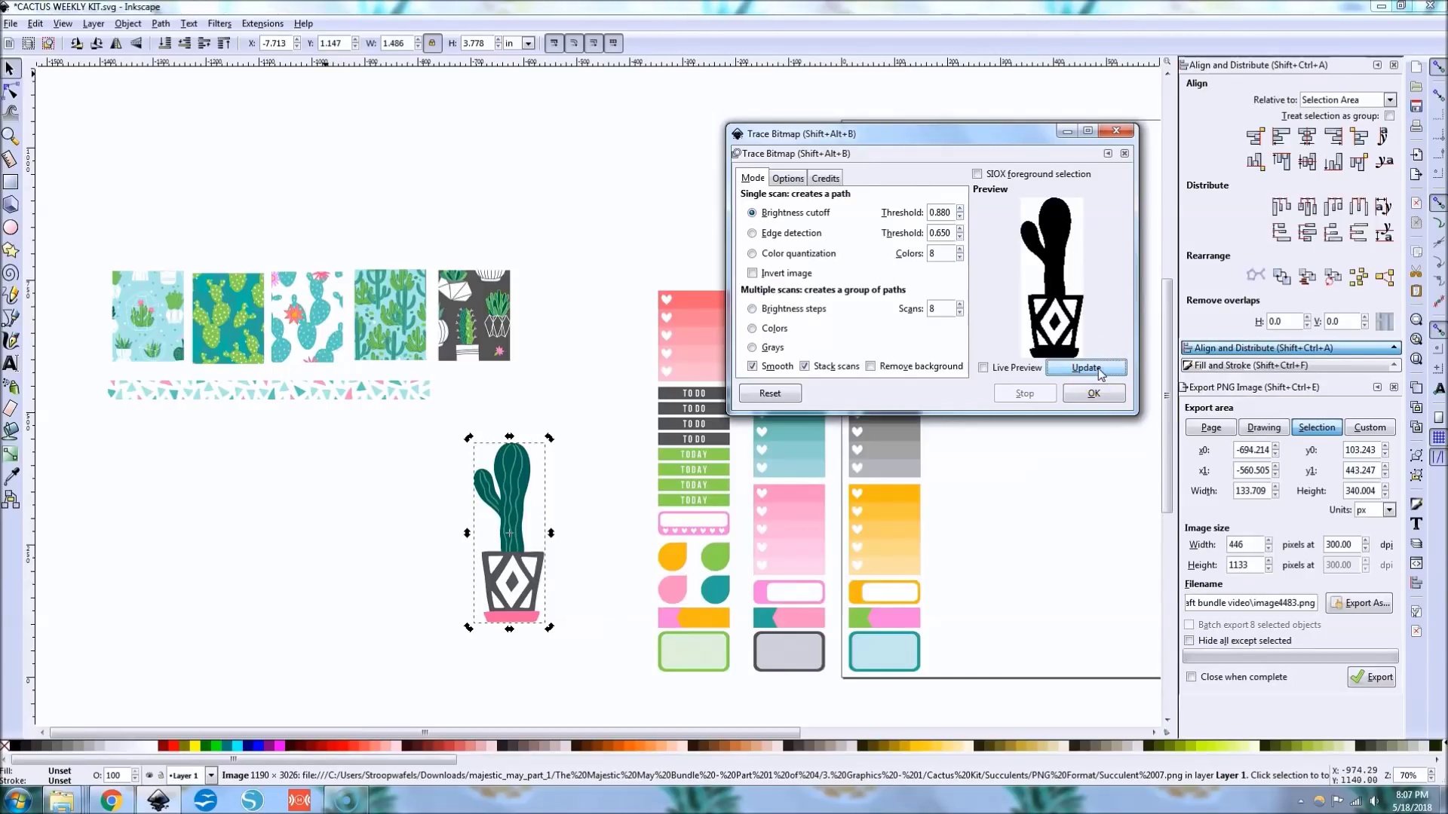
click(960, 216)
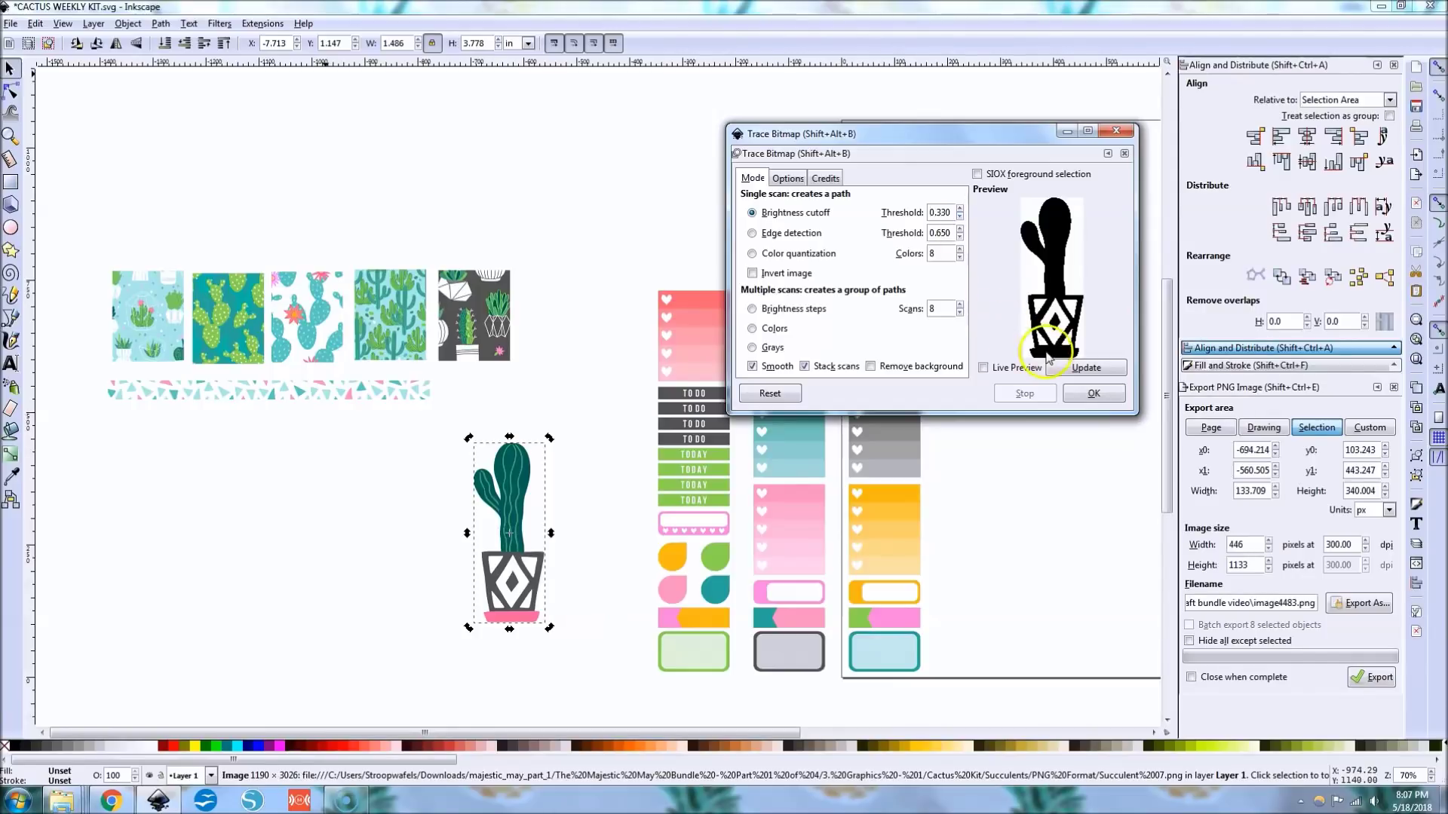
click(1105, 371)
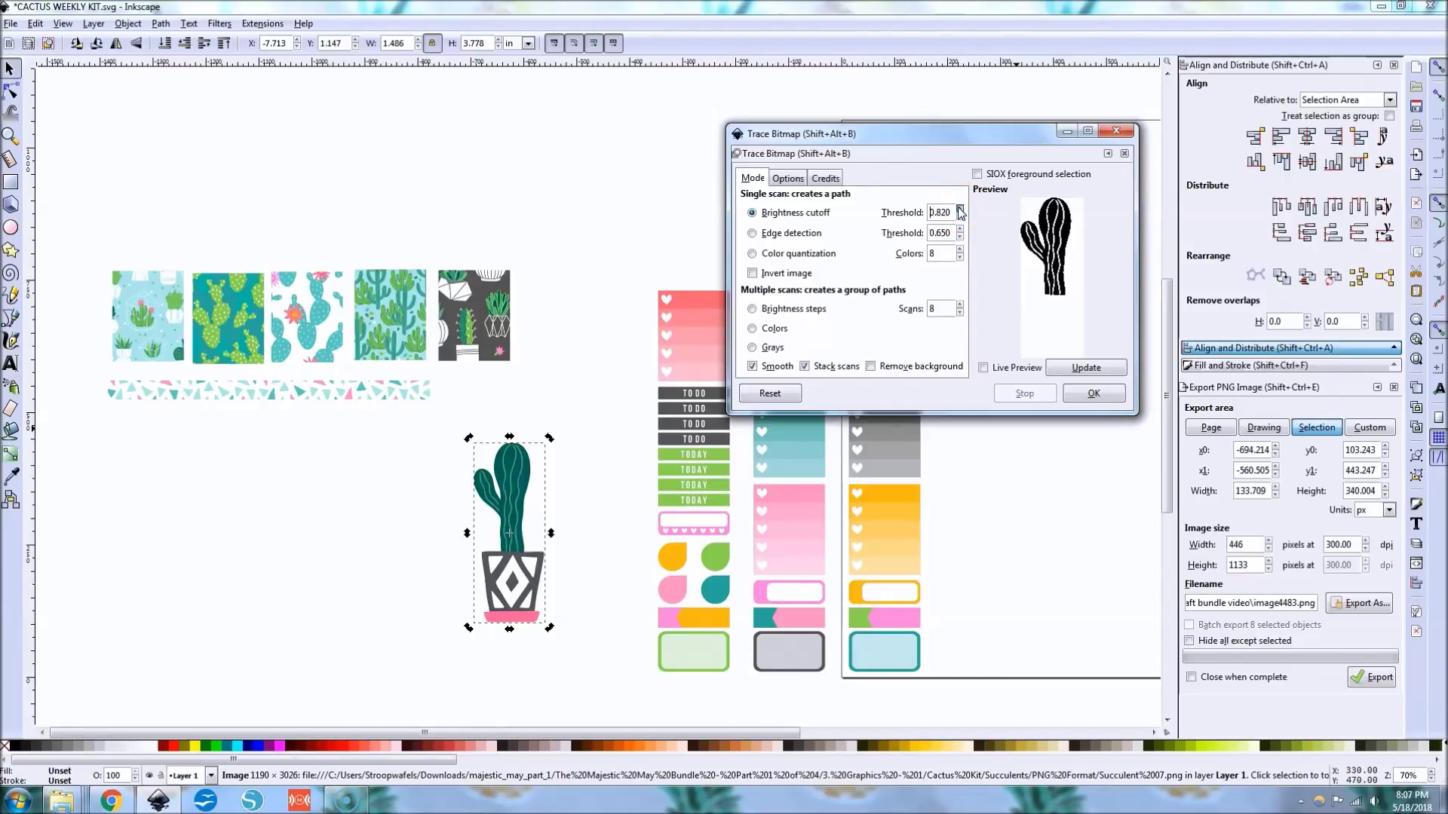
Trace the cactus with a brightness cutoff threshold of 0.940 and close the trace dialog
click(1086, 369)
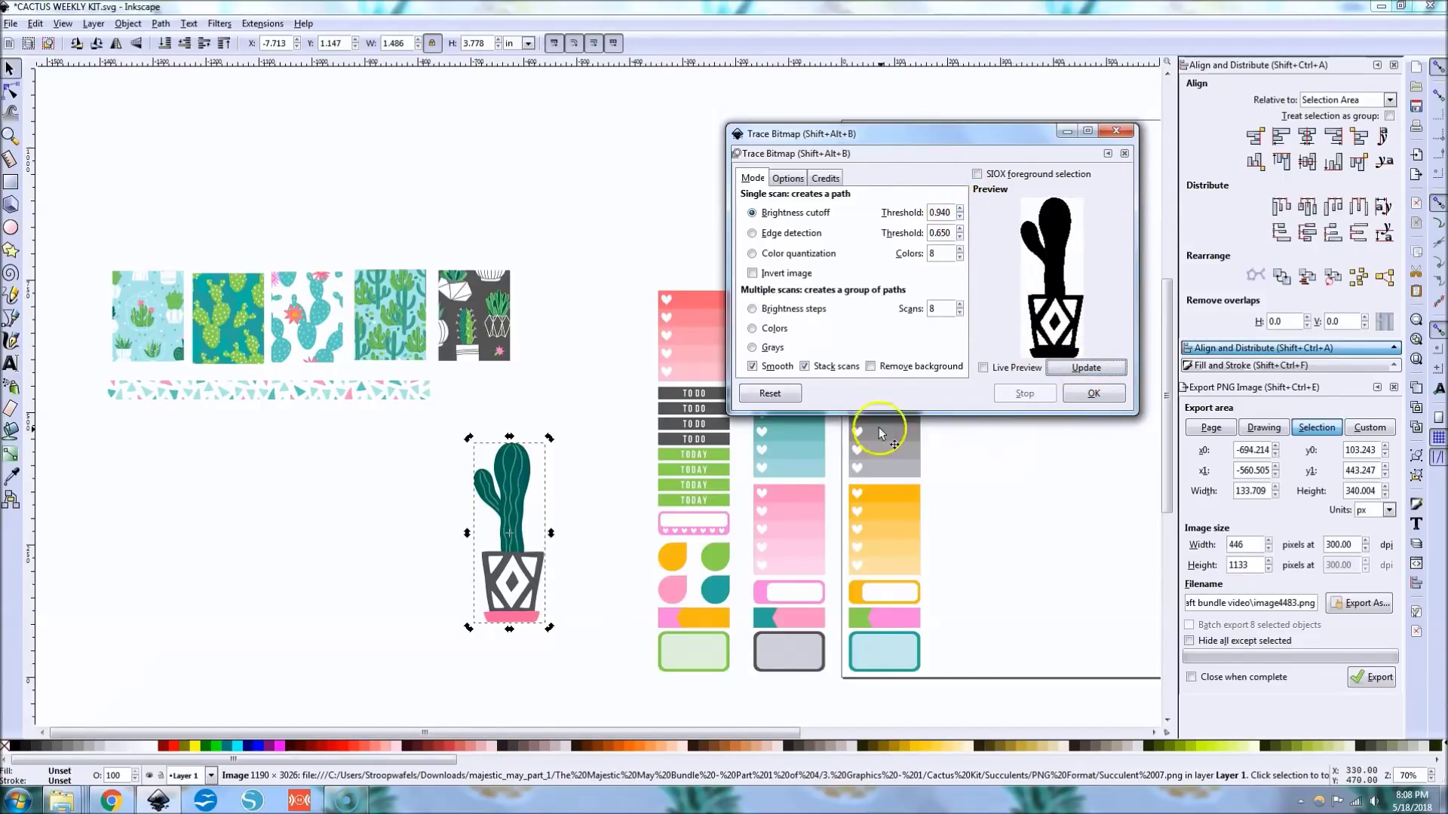
click(1092, 394)
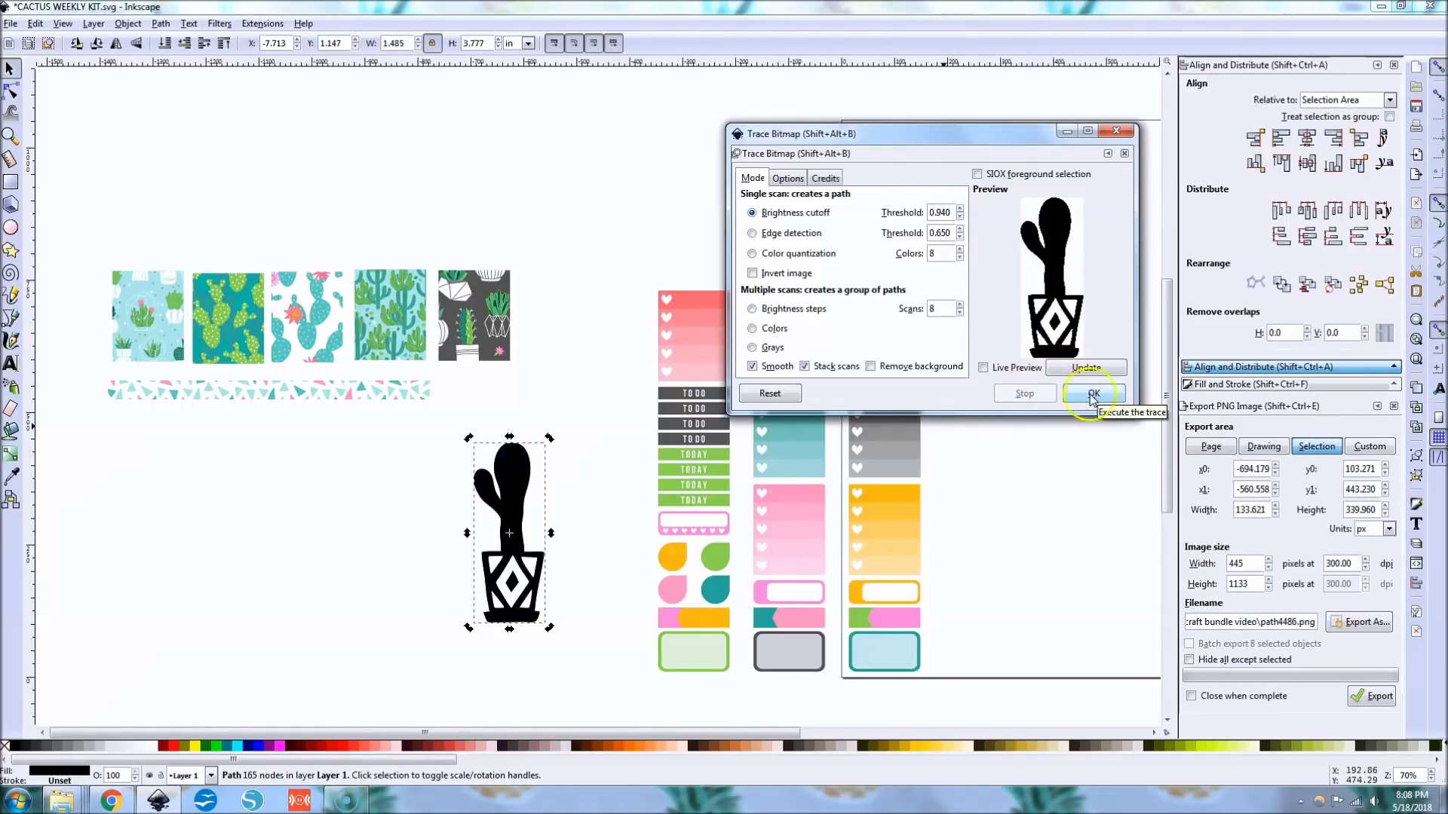
click(1116, 130)
Move the black traced silhouette aside to compare it with the original cactus, and undo the move
drag(515, 512, 600, 510)
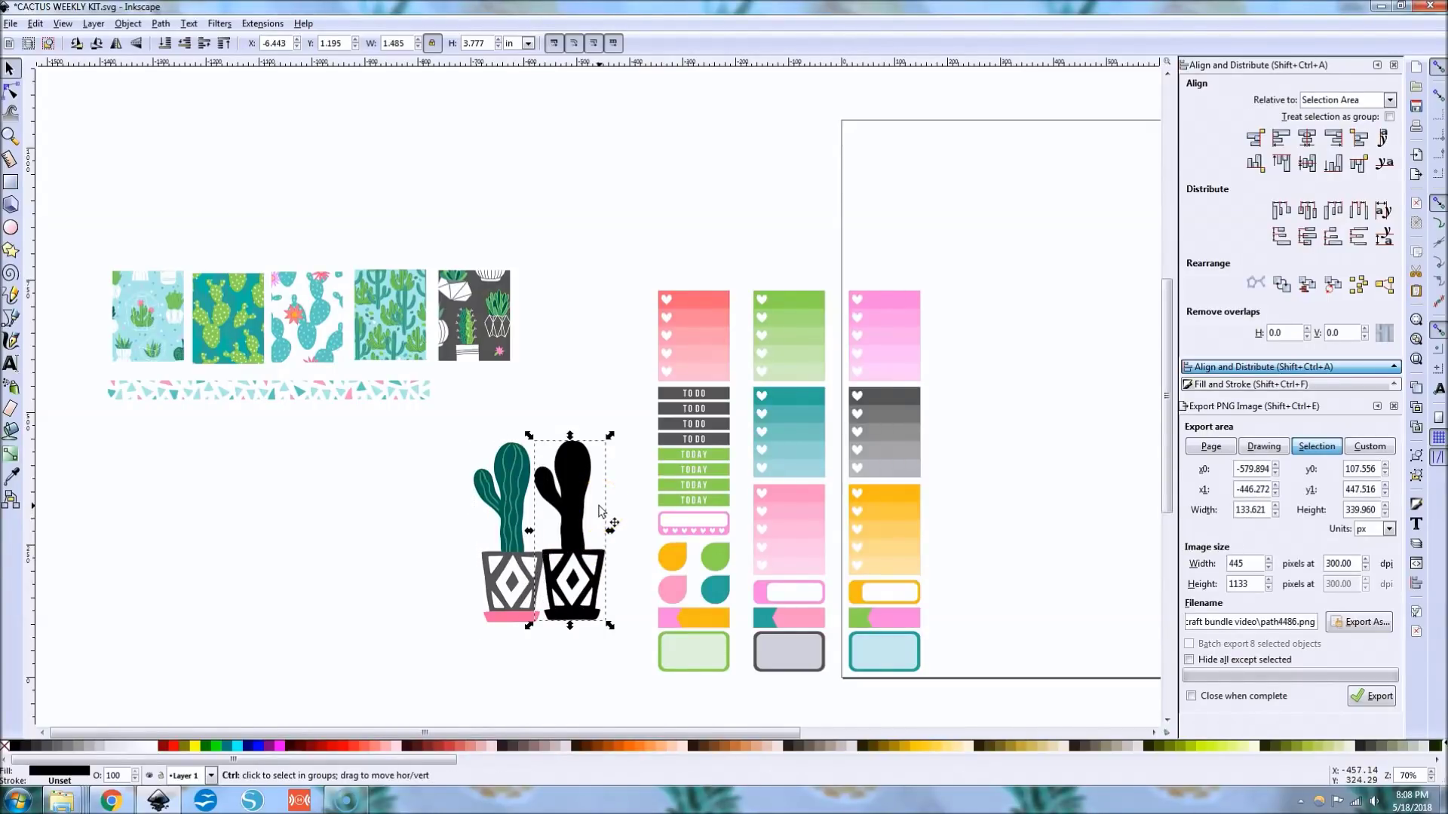
key(ctrl+z)
click(531, 621)
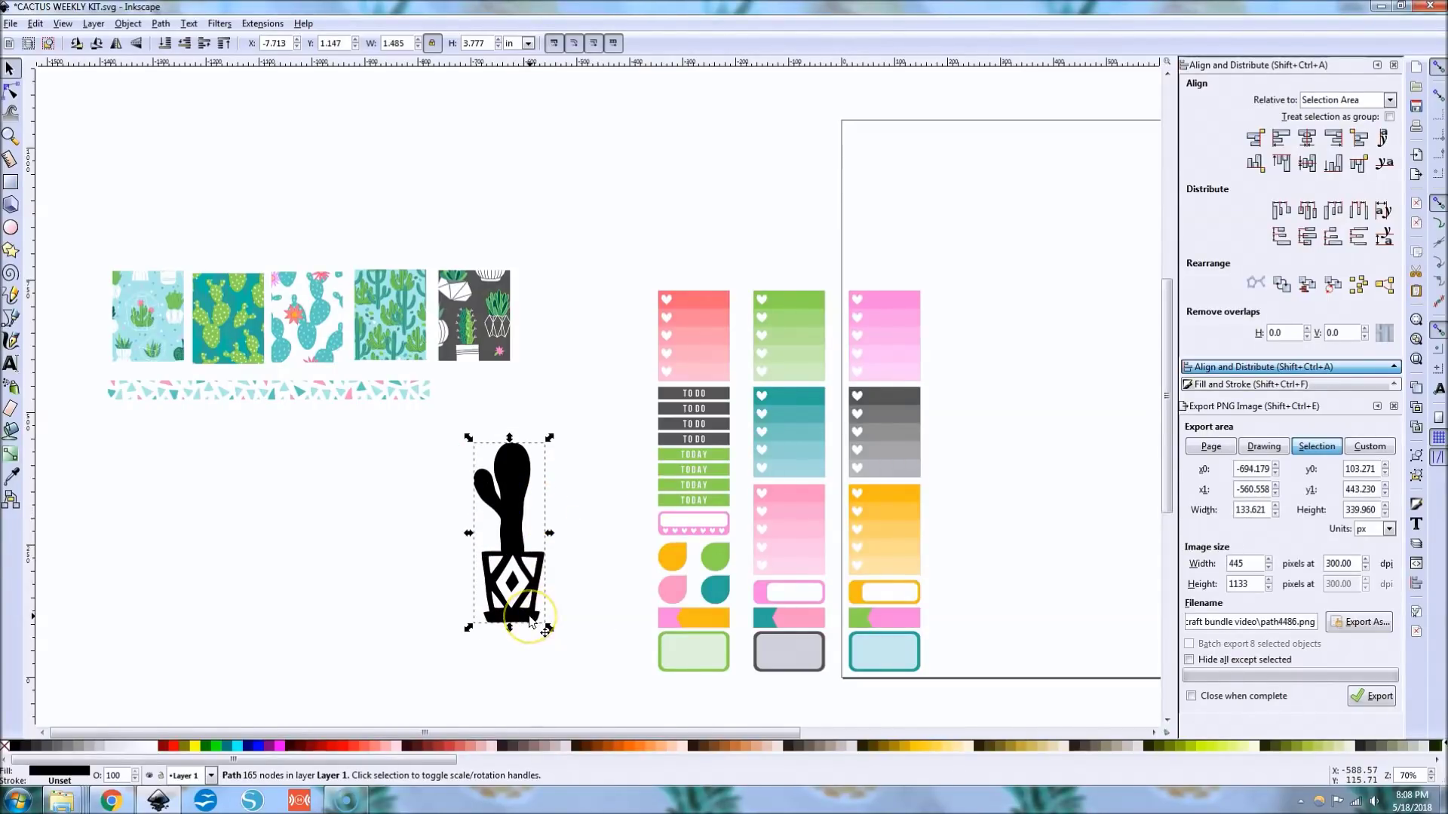
Edit the silhouette's nodes and delete those forming the pot's upper-left cutout and the adjoining part of the diamond
key(ctrl)
scroll(530, 620, up, 2)
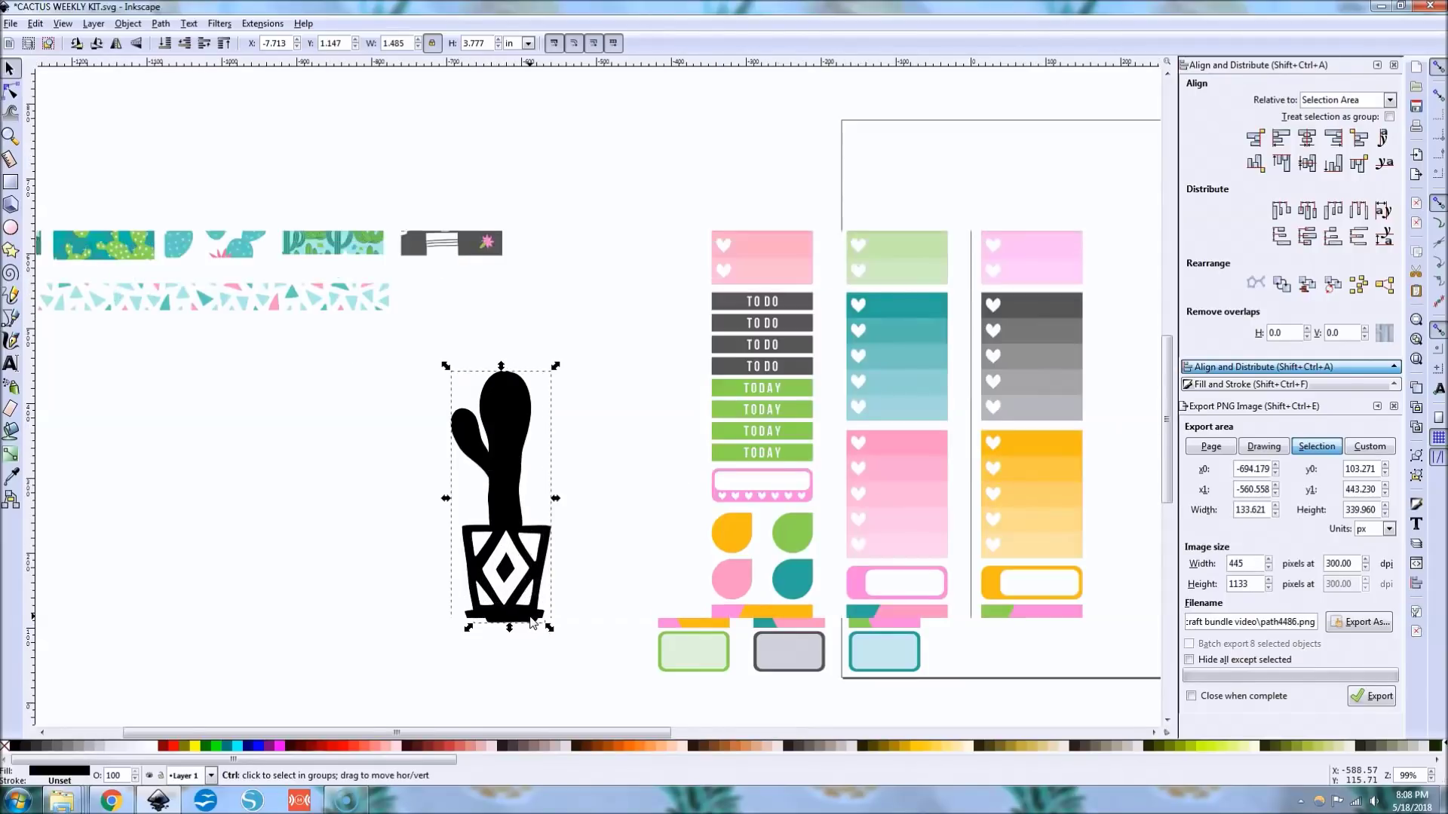
scroll(531, 620, up, 1)
ctrl+click(491, 392)
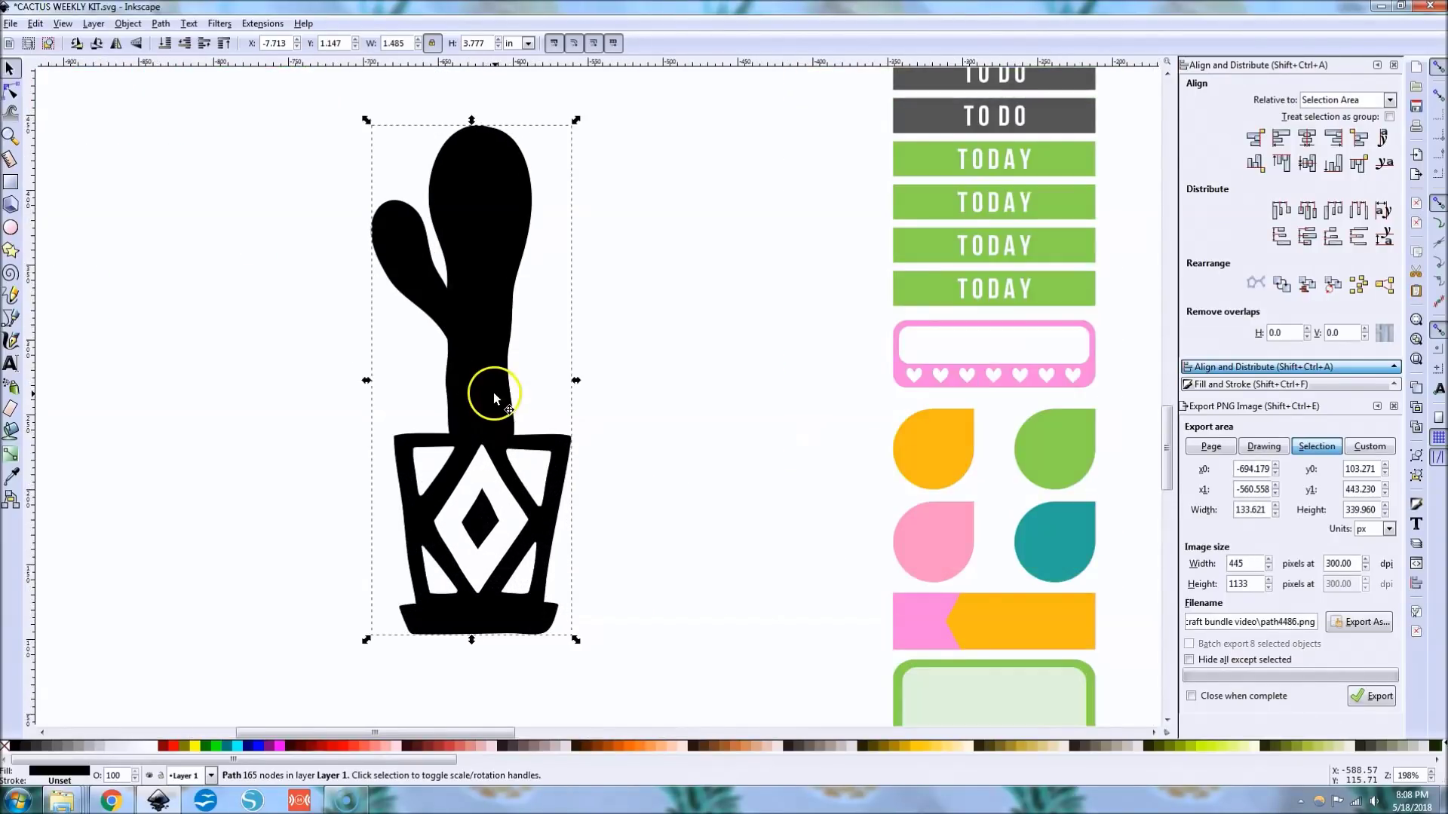
key(n)
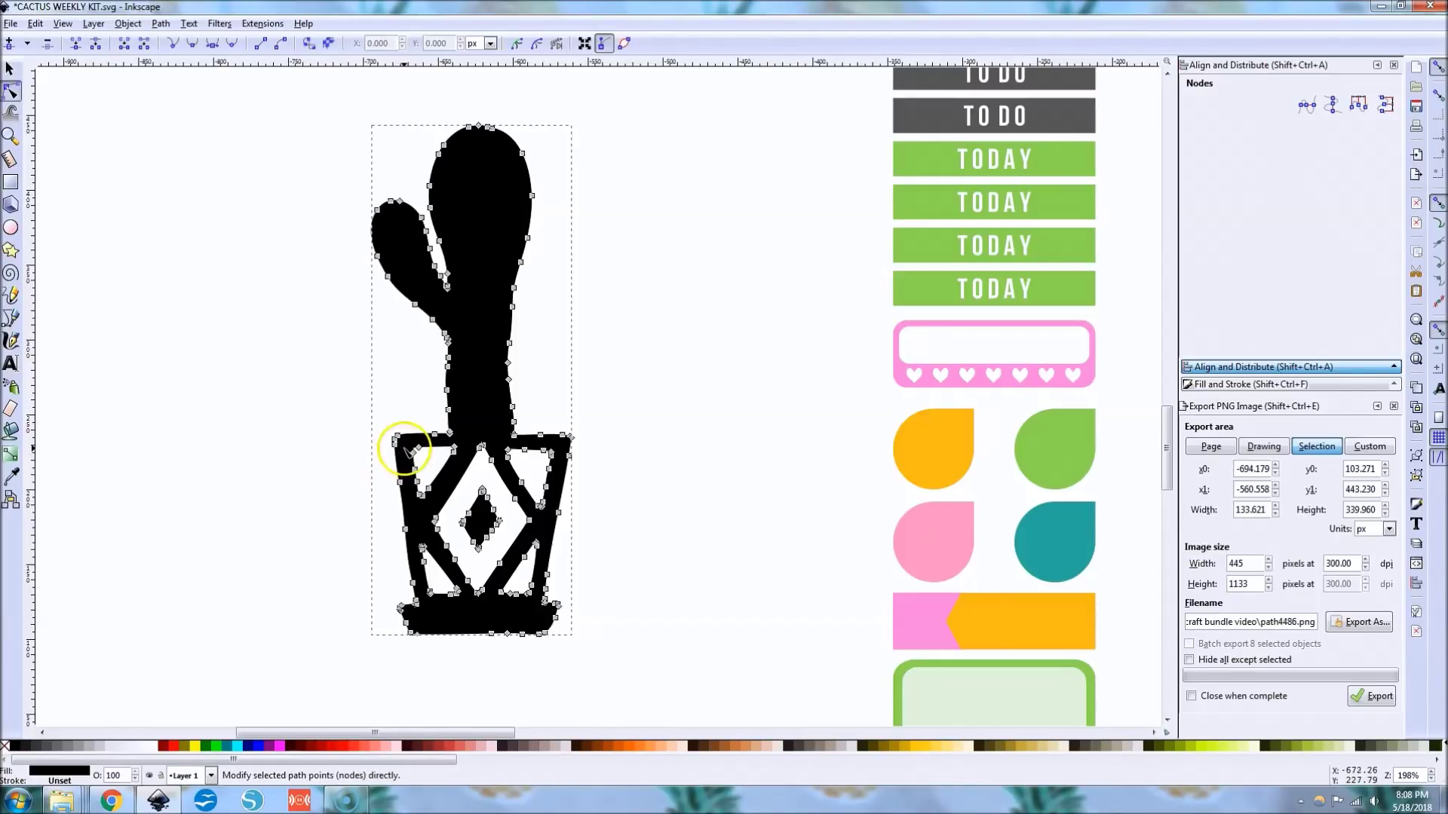
drag(407, 445, 495, 550)
key(Delete)
Delete the nodes of the remaining diamond and corner cutouts so the silhouette's pot is solid black
click(436, 501)
click(509, 579)
drag(511, 580, 533, 549)
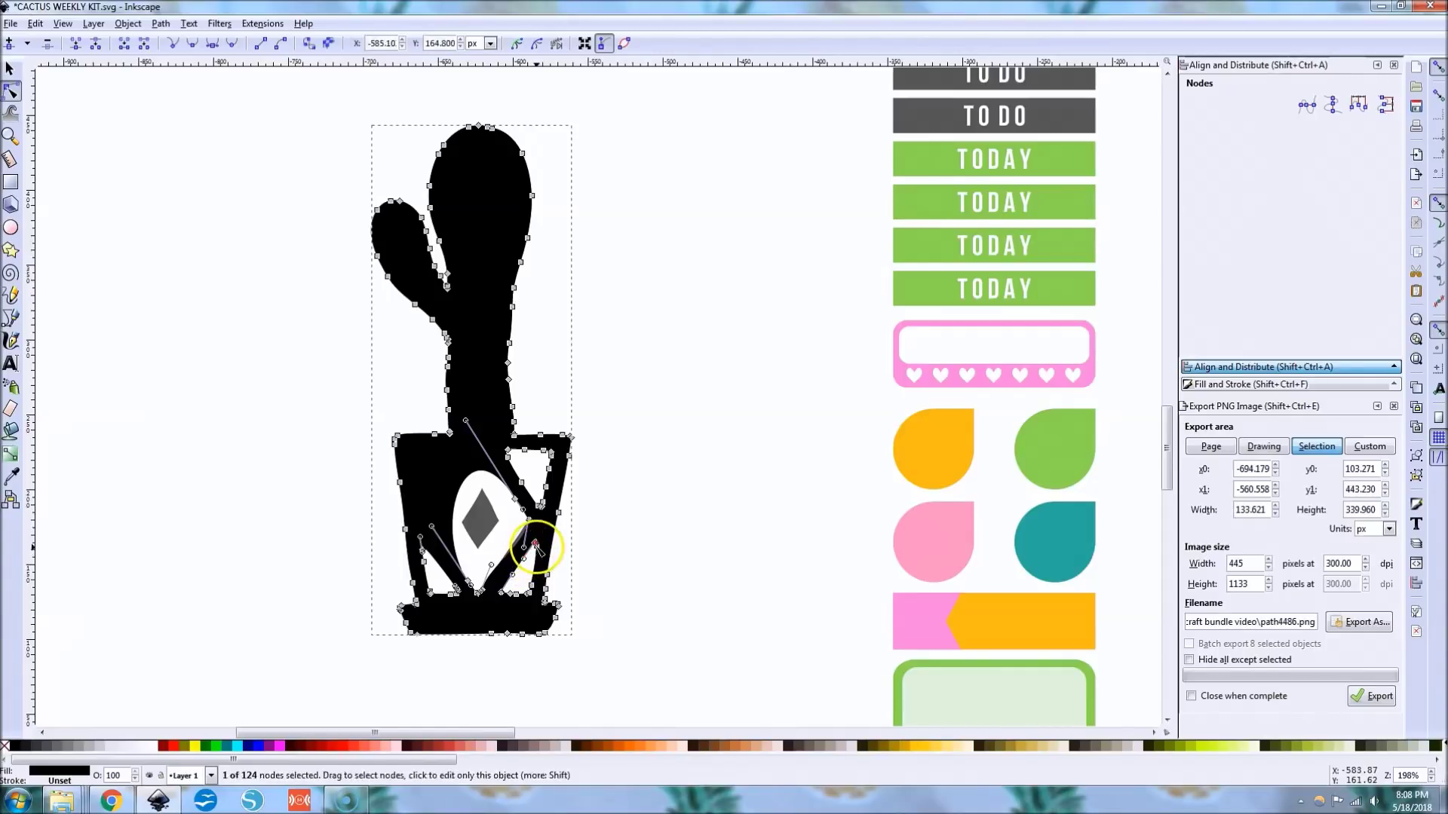
drag(538, 615, 513, 498)
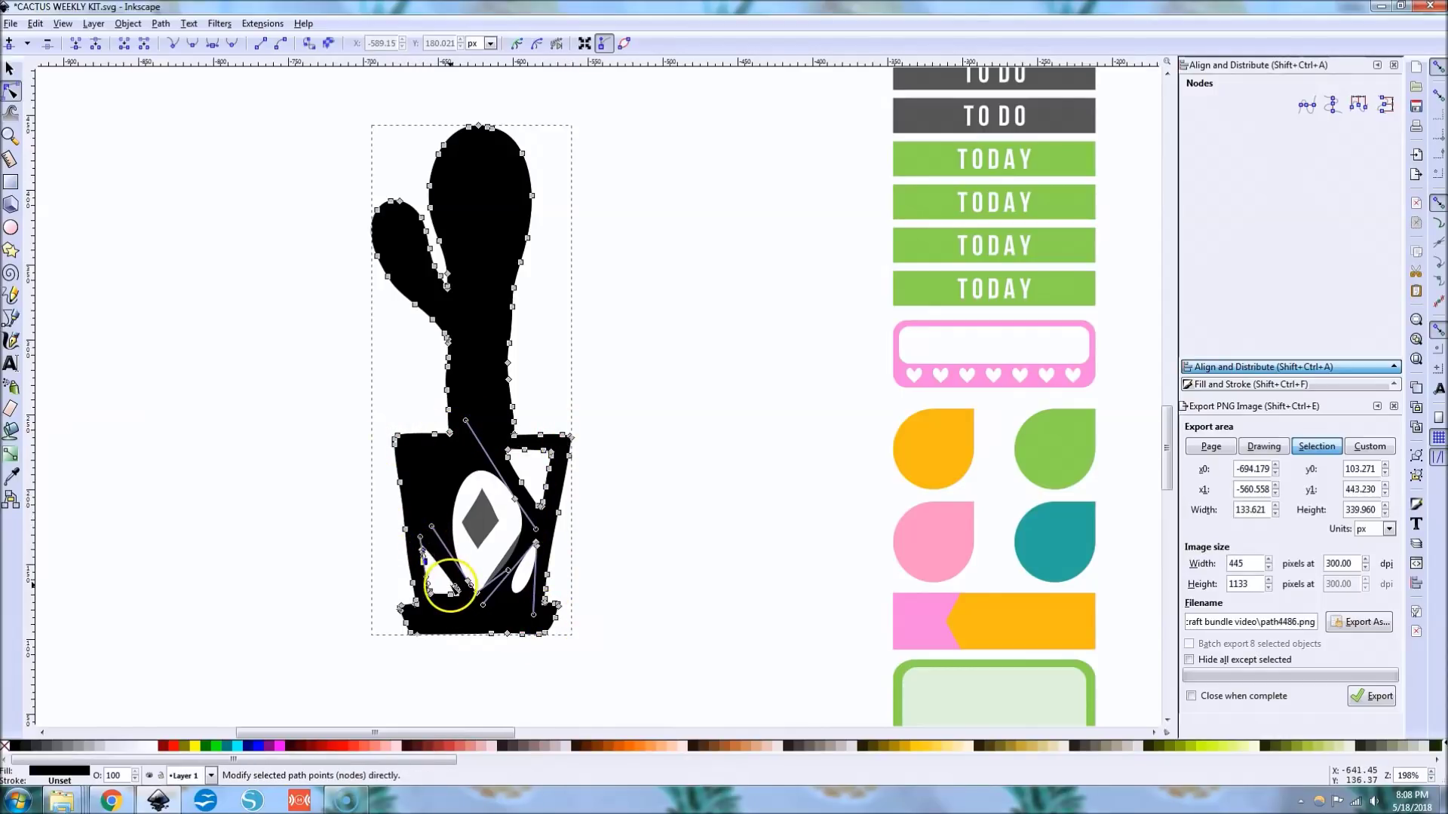
drag(445, 581, 533, 550)
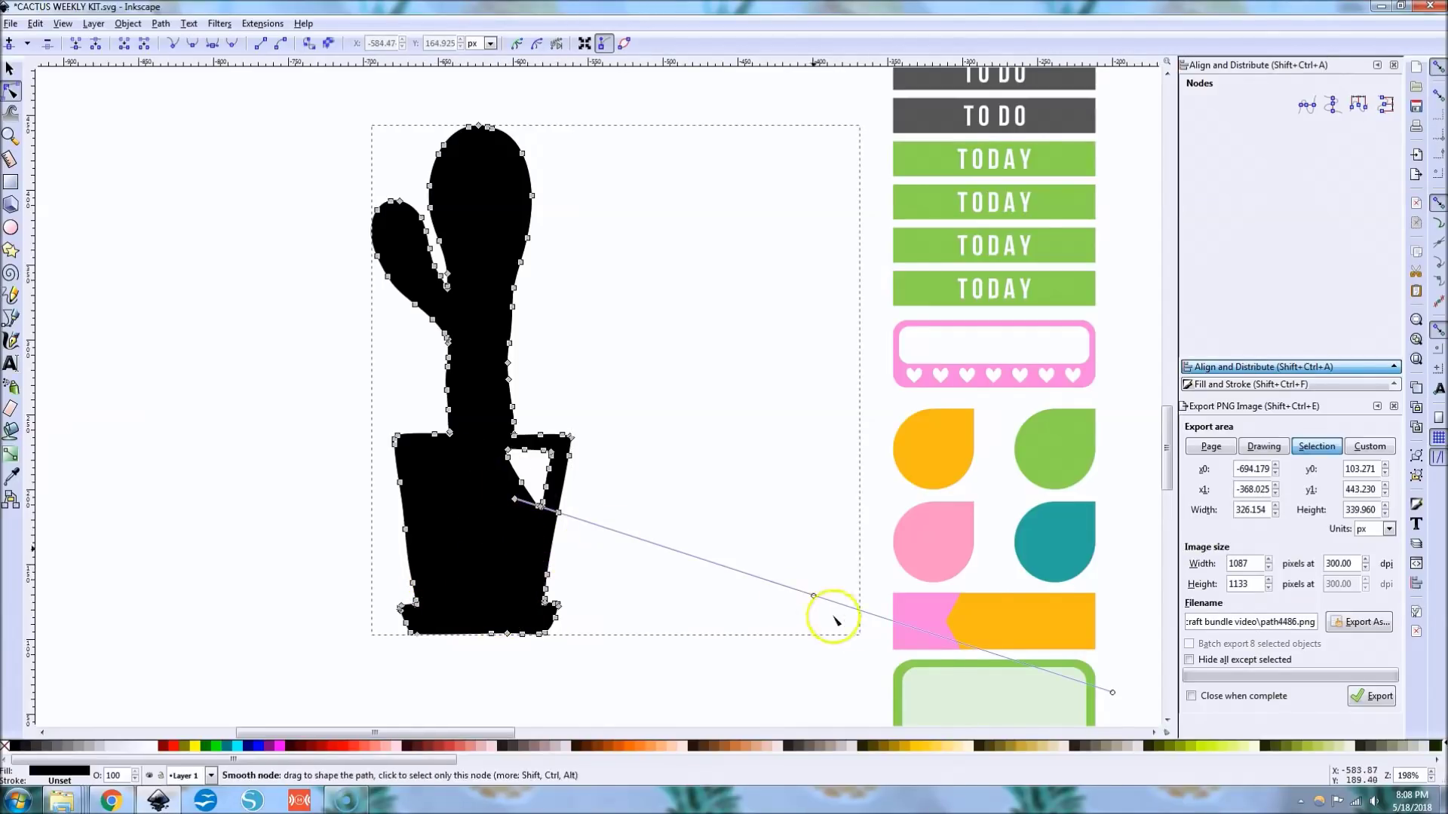
drag(487, 441, 549, 453)
key(Delete)
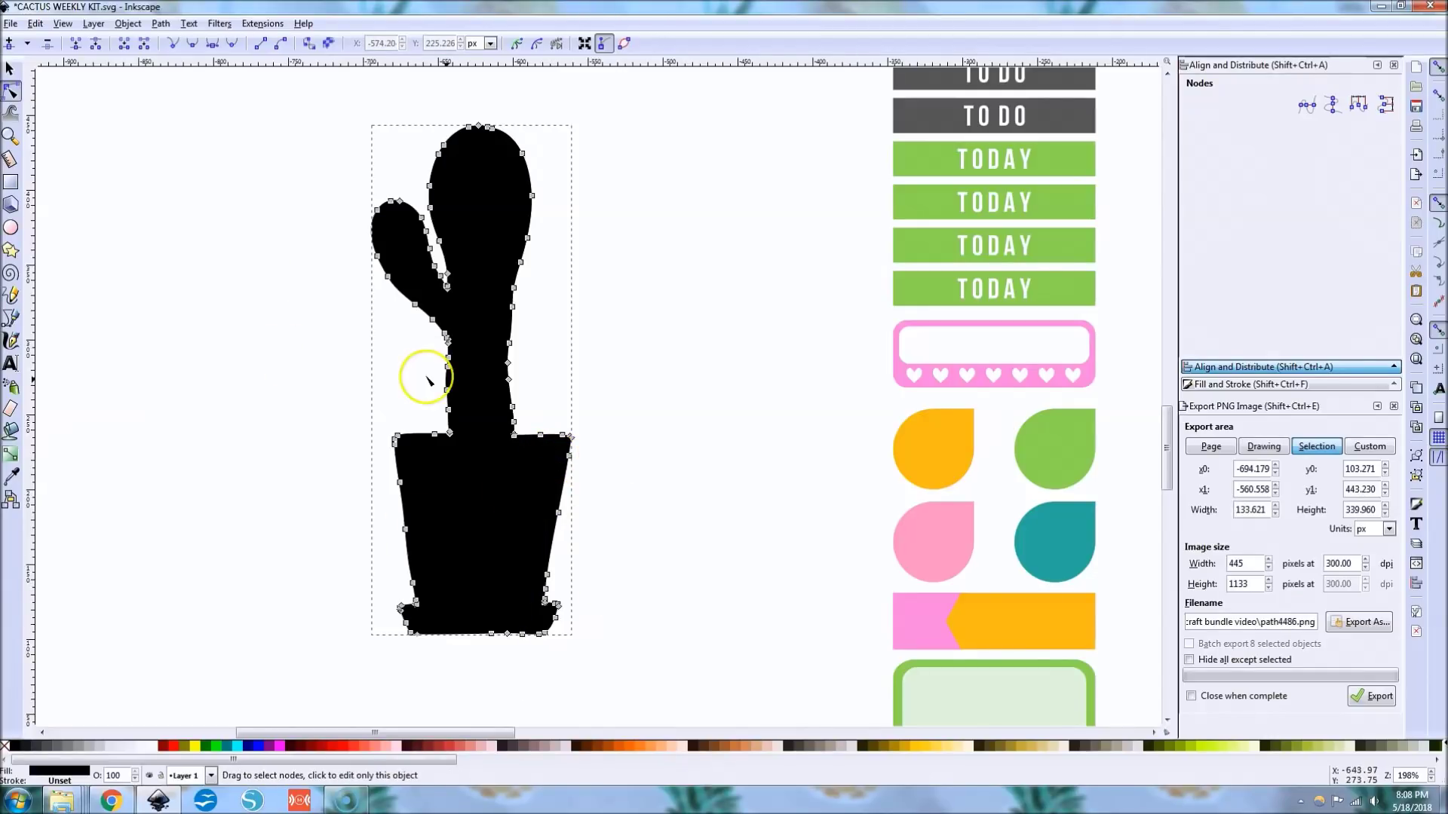
key(s)
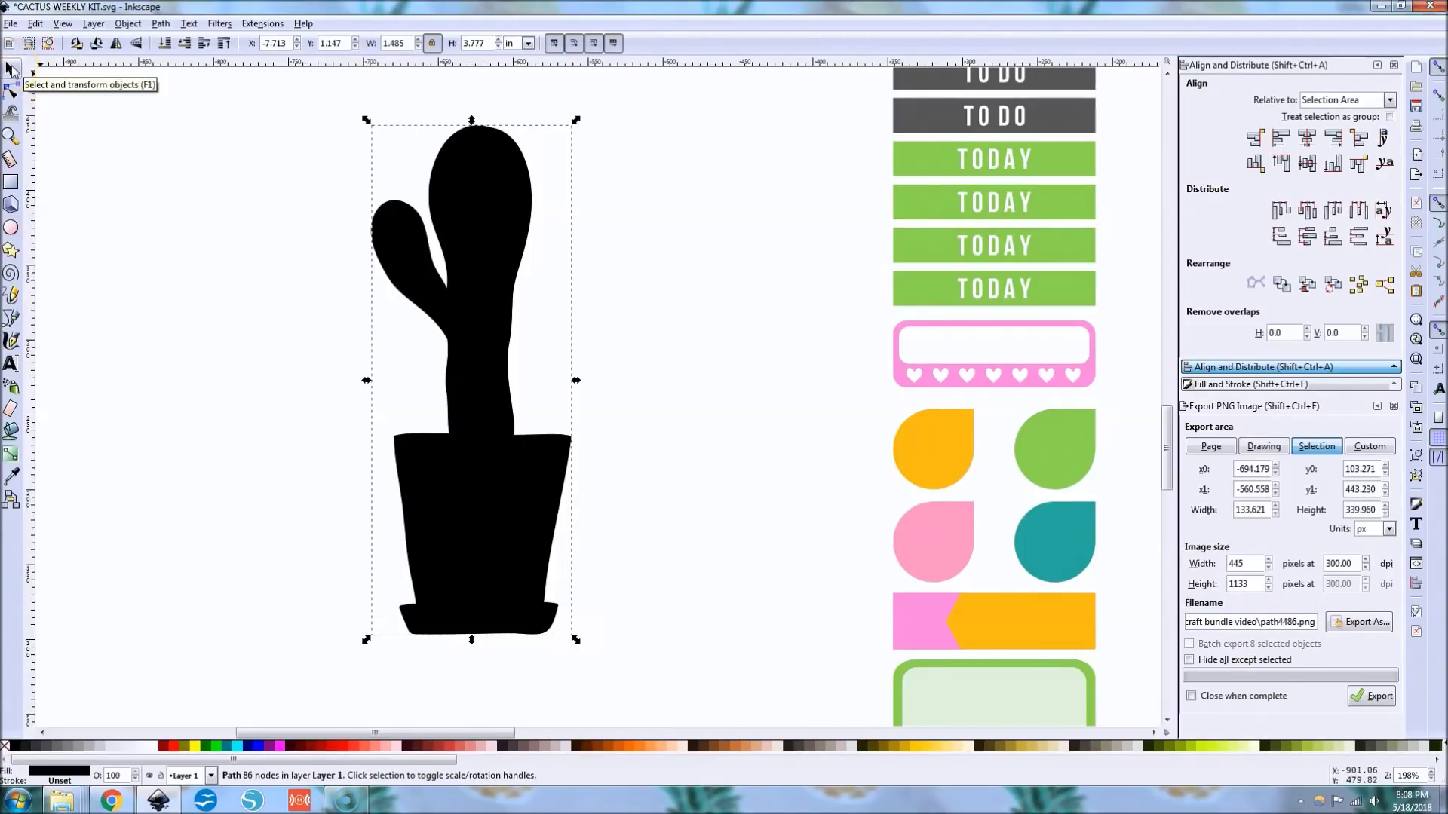
Outset the solid cactus silhouette three times to enlarge it evenly around its edge
click(492, 504)
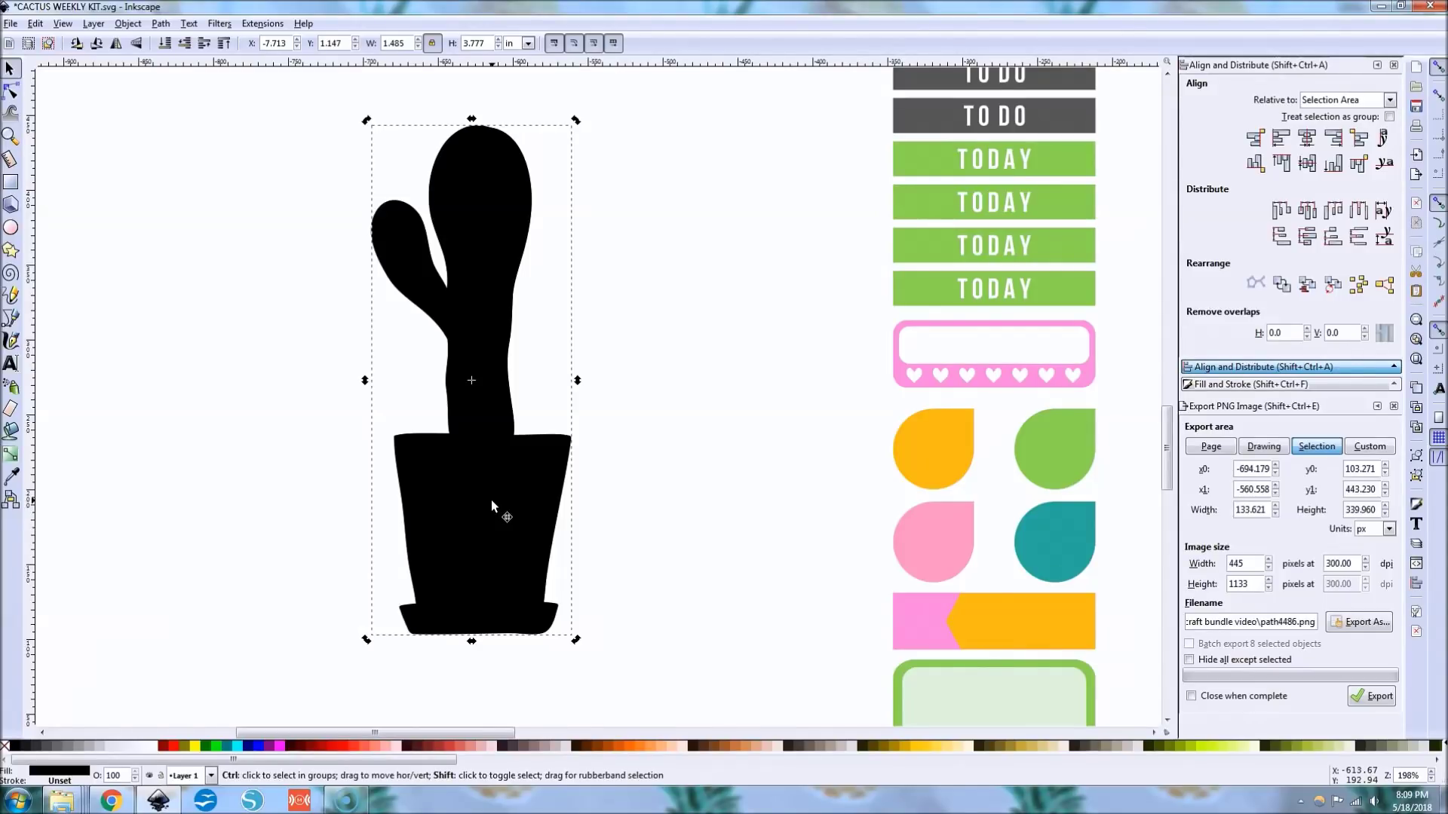
key(shift+ctrl+c)
key(shift+ctrl+g)
key(shift+ctrl+c)
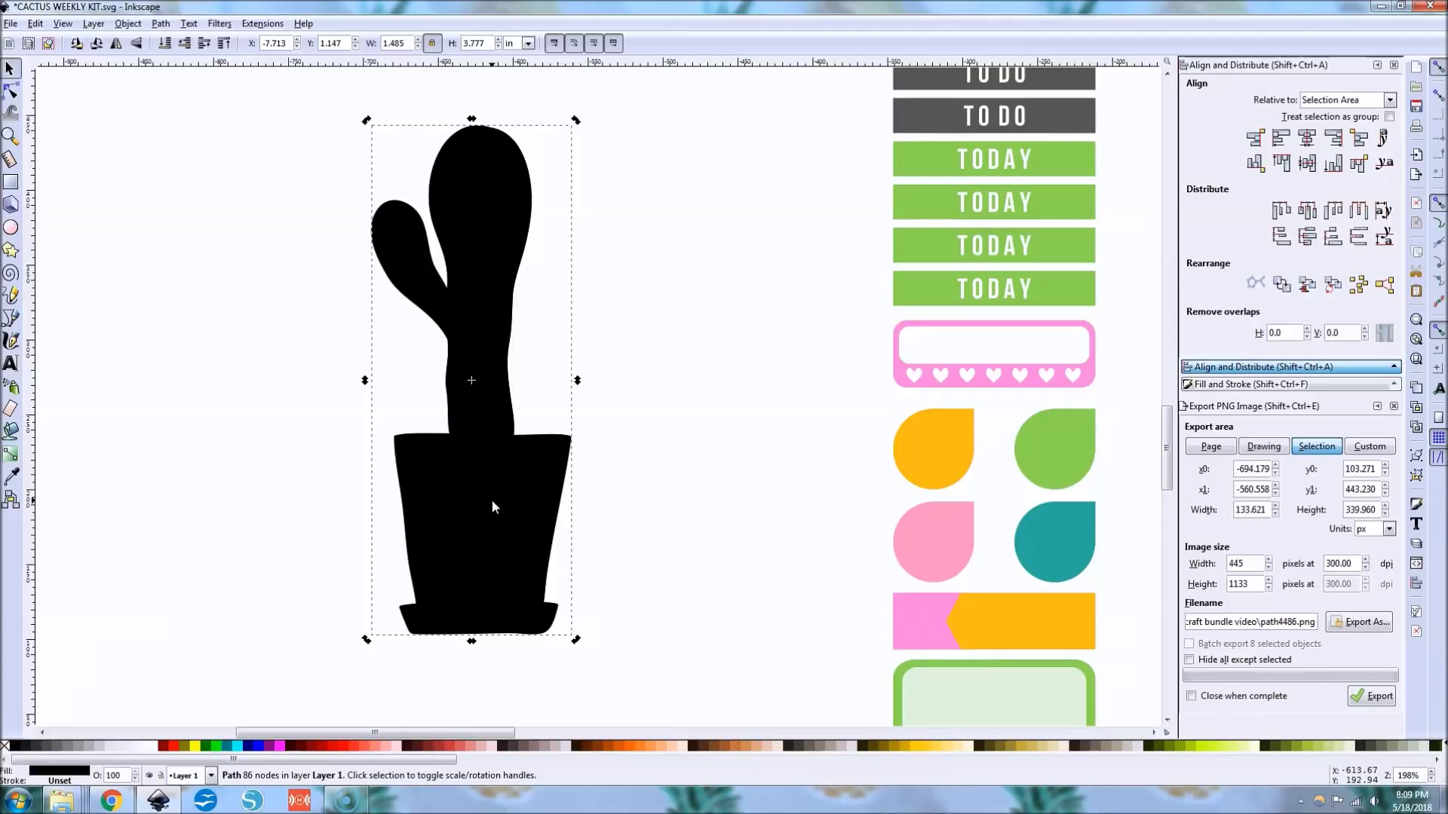
click(492, 502)
key(ctrl+parenright)
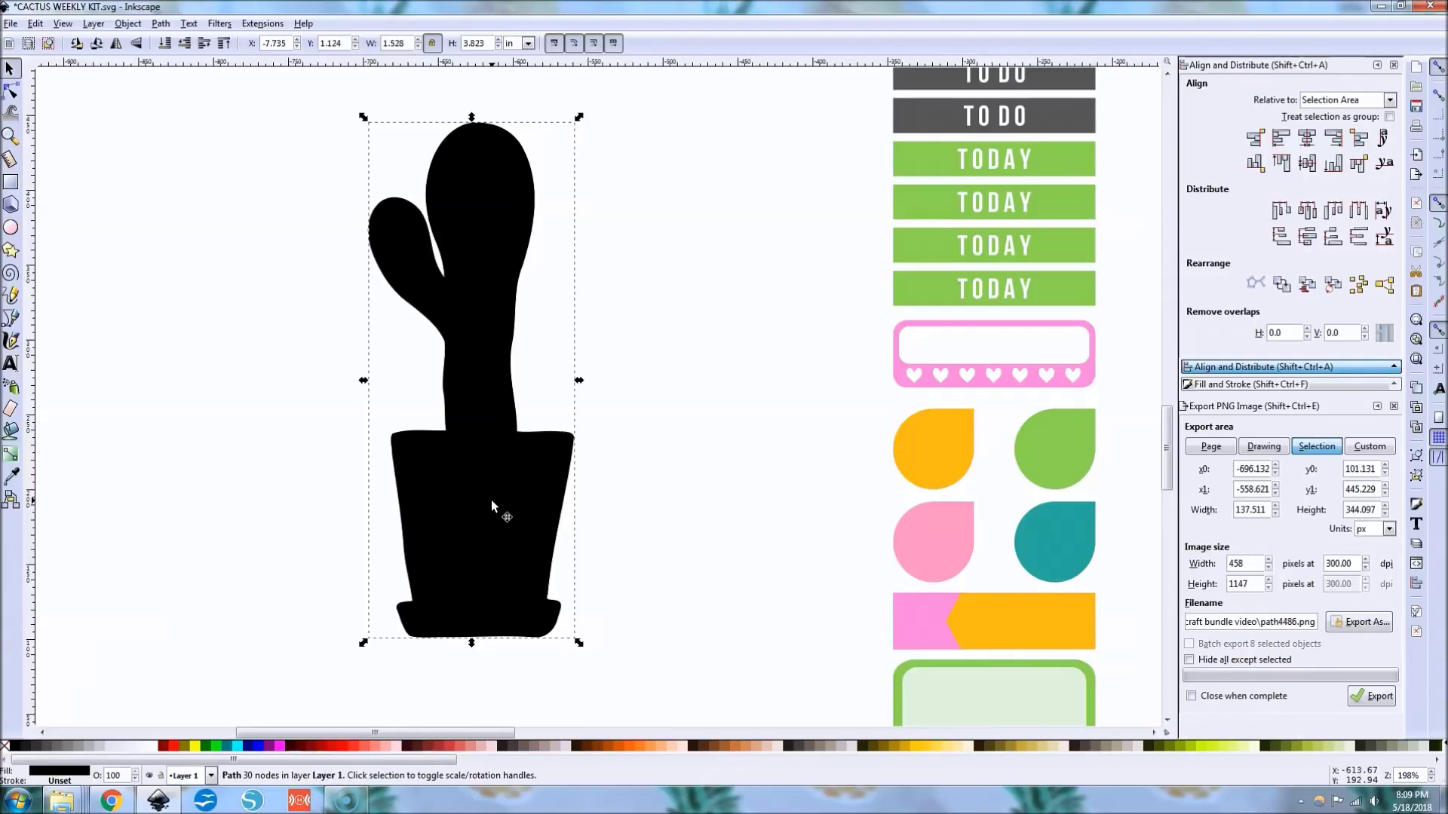
key(ctrl+parenright)
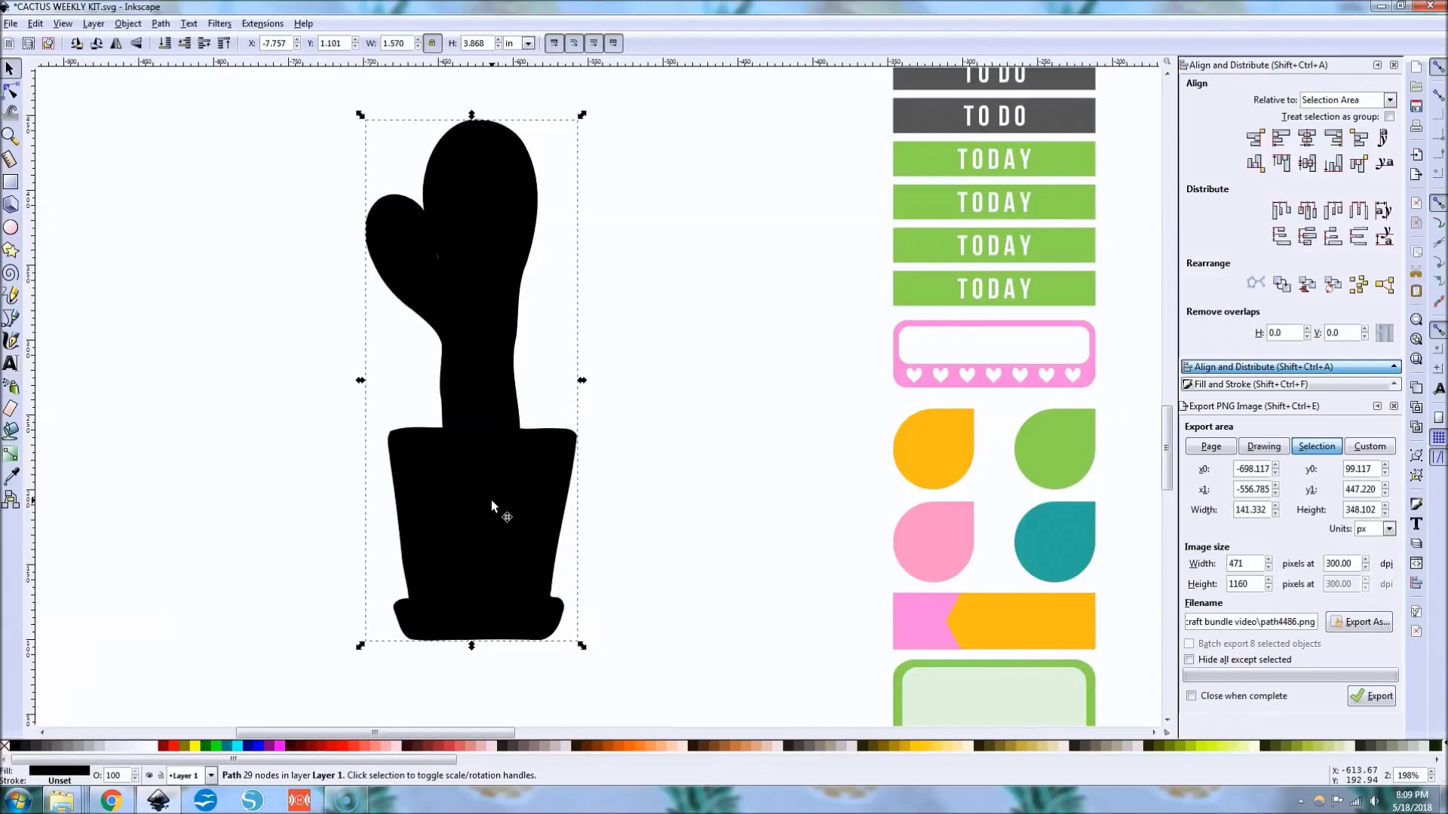
key(ctrl+parenright)
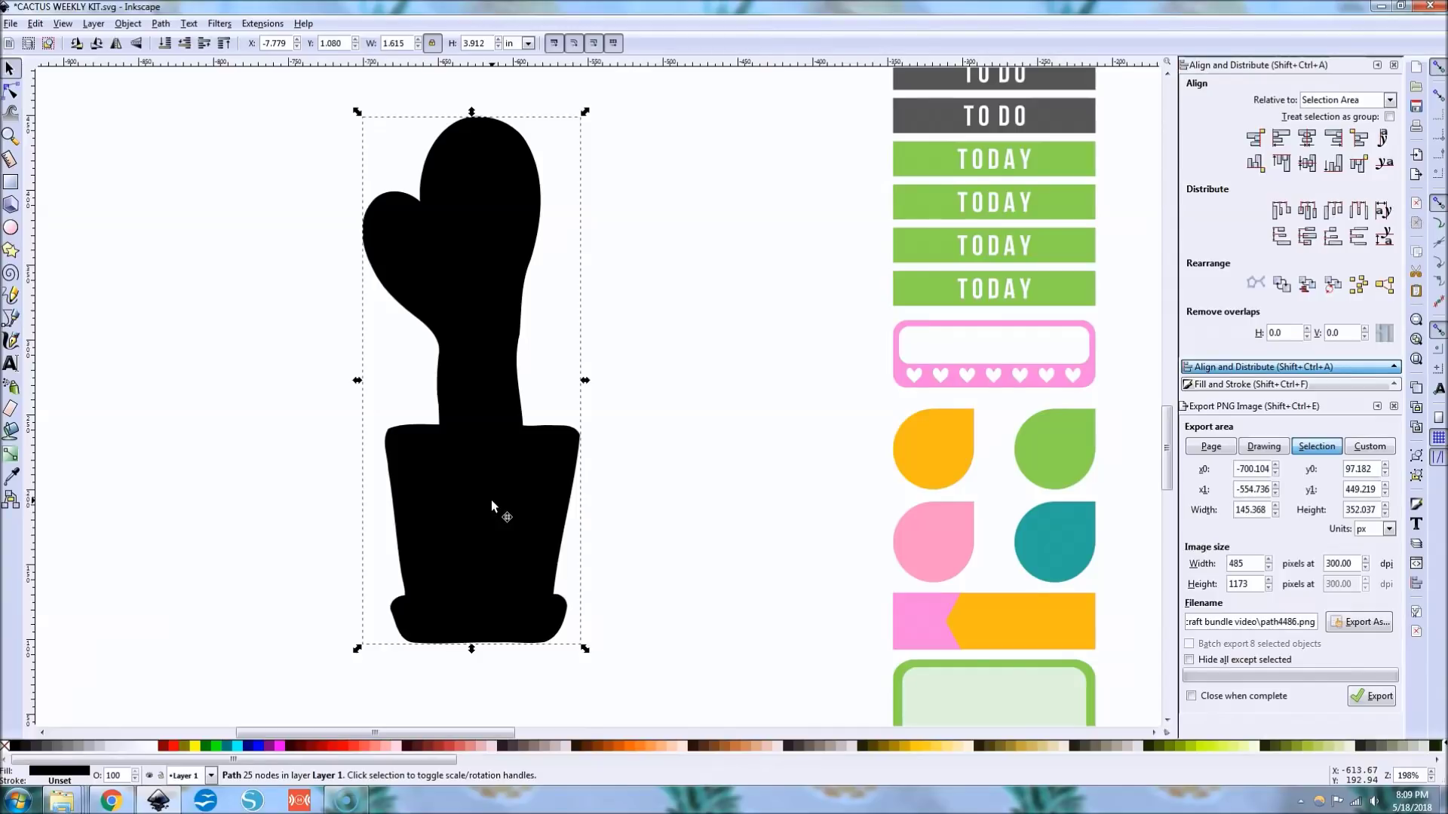
Lower the silhouette behind the cactus image and adjust it with outsets and an inset to about 1.698 by 3.999 in
click(163, 44)
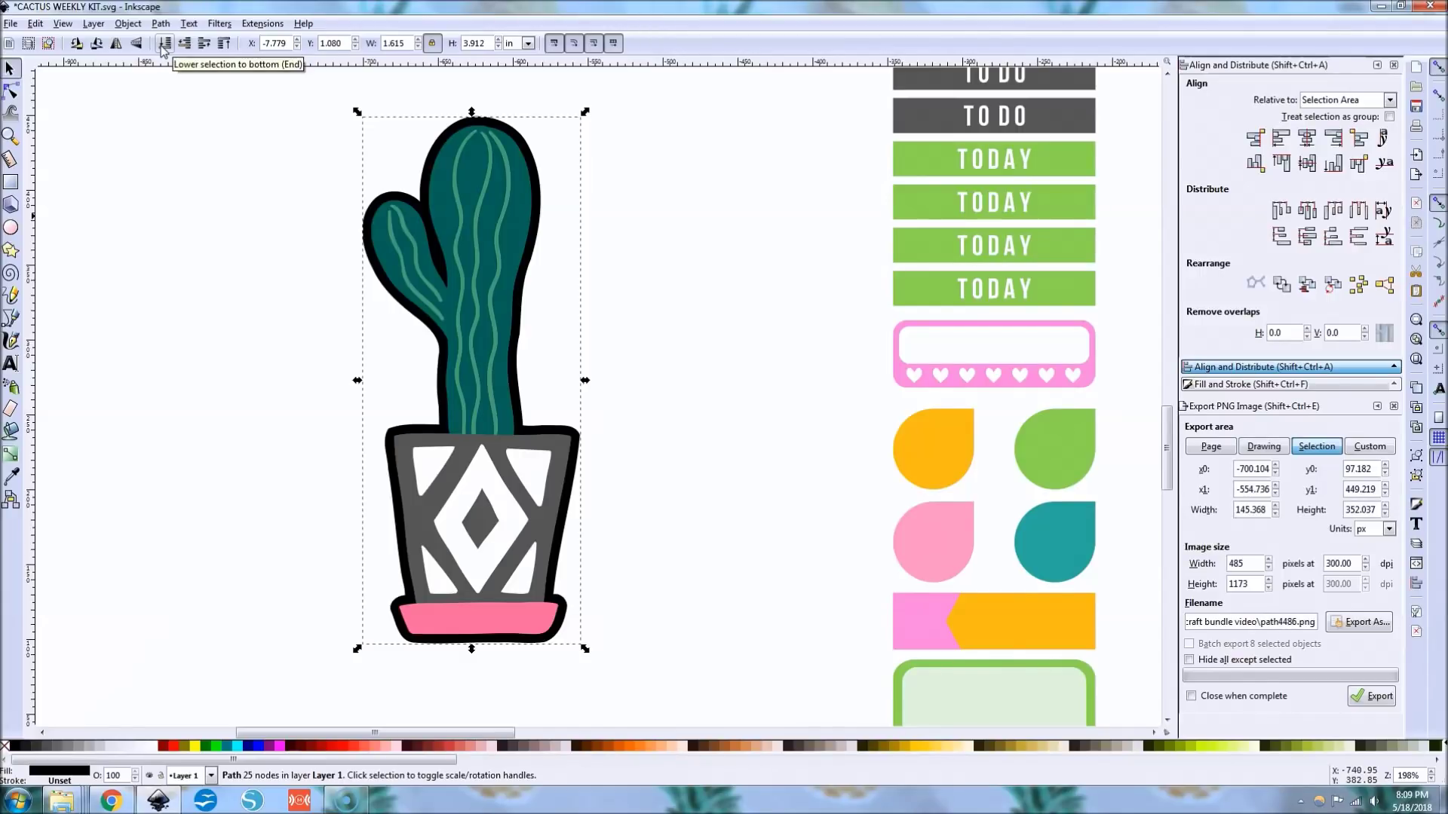
key(ctrl+parenright)
key(ctrl+parenright)
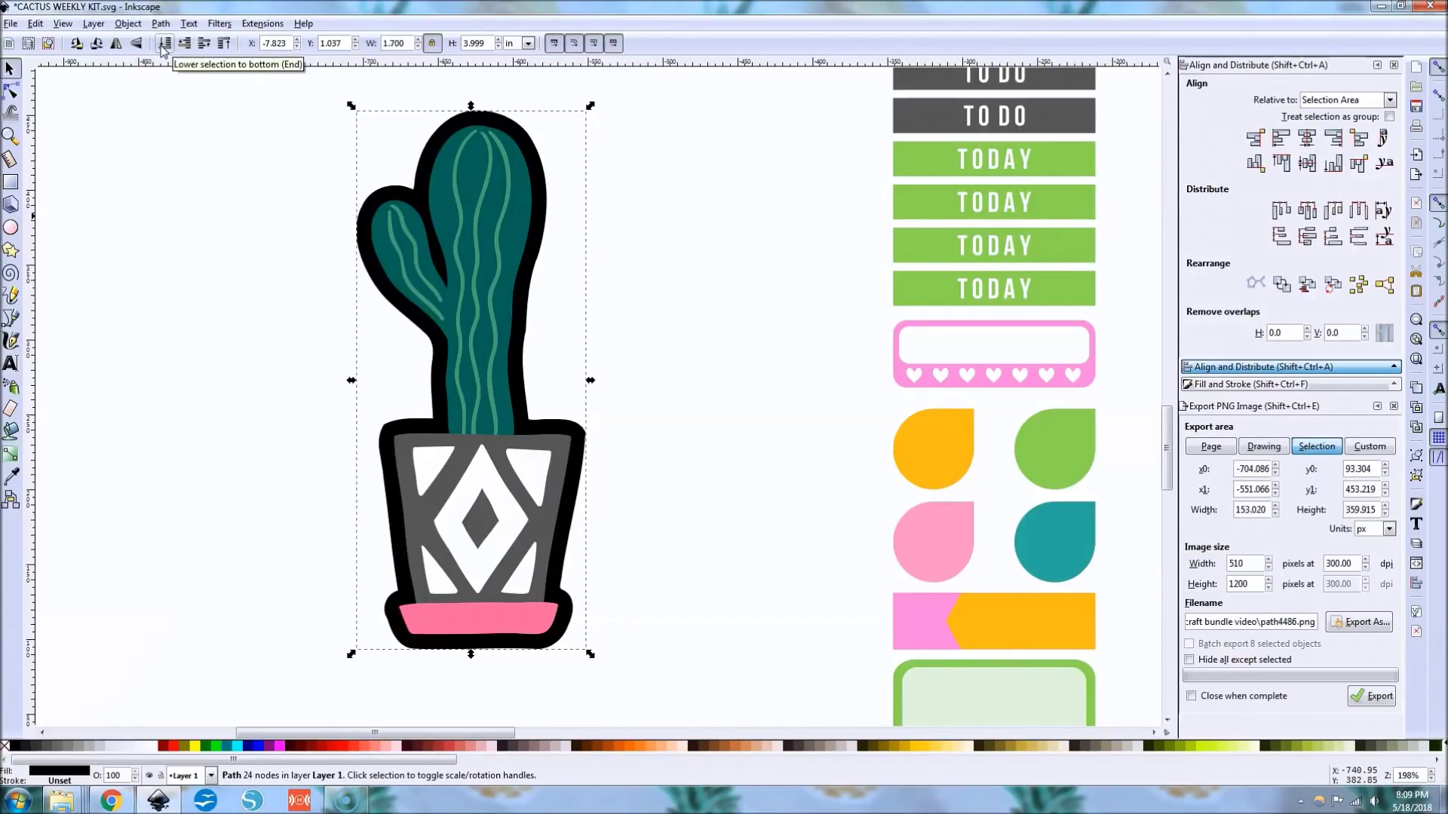
key(ctrl+parenleft)
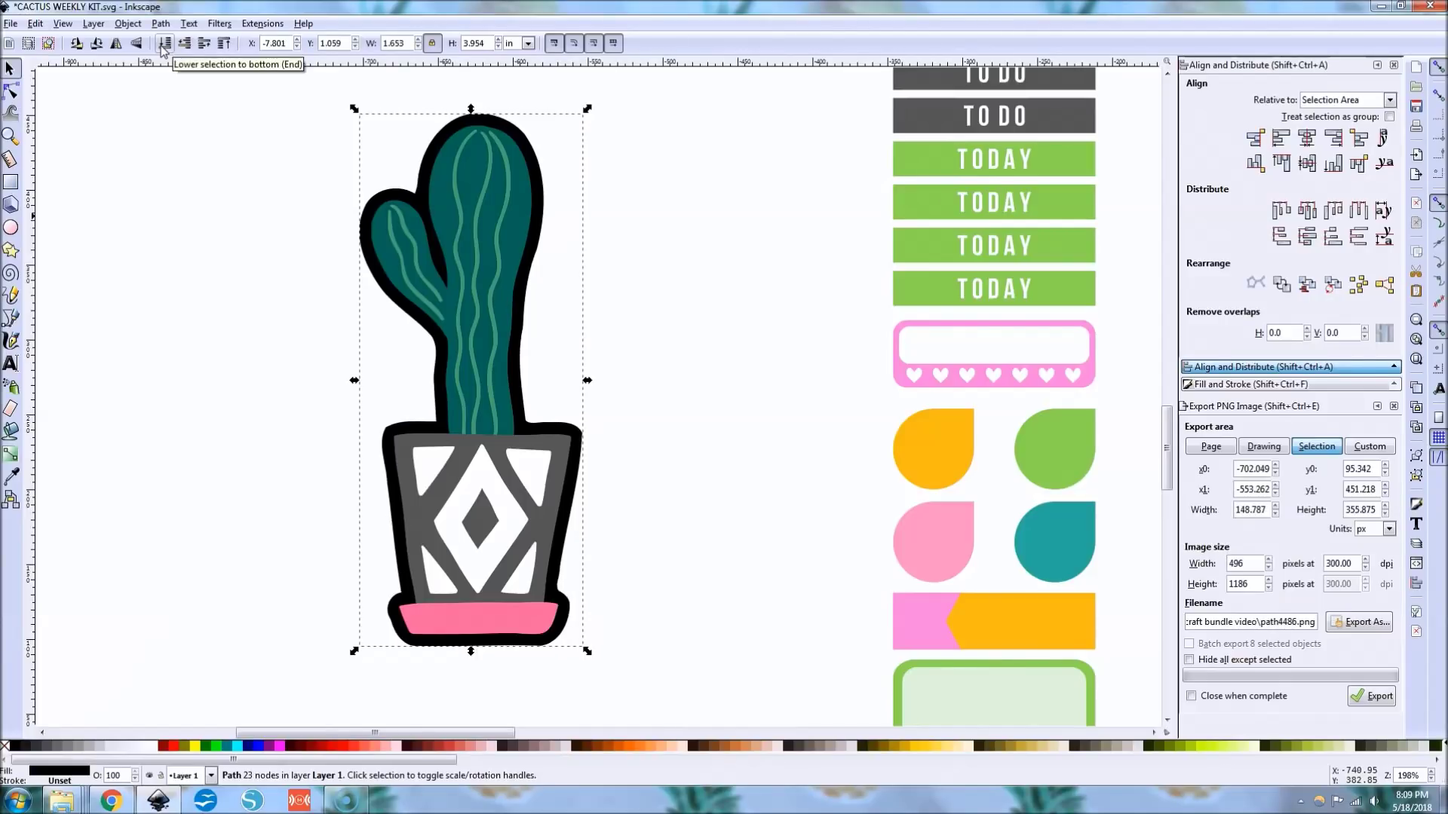
key(ctrl+parenright)
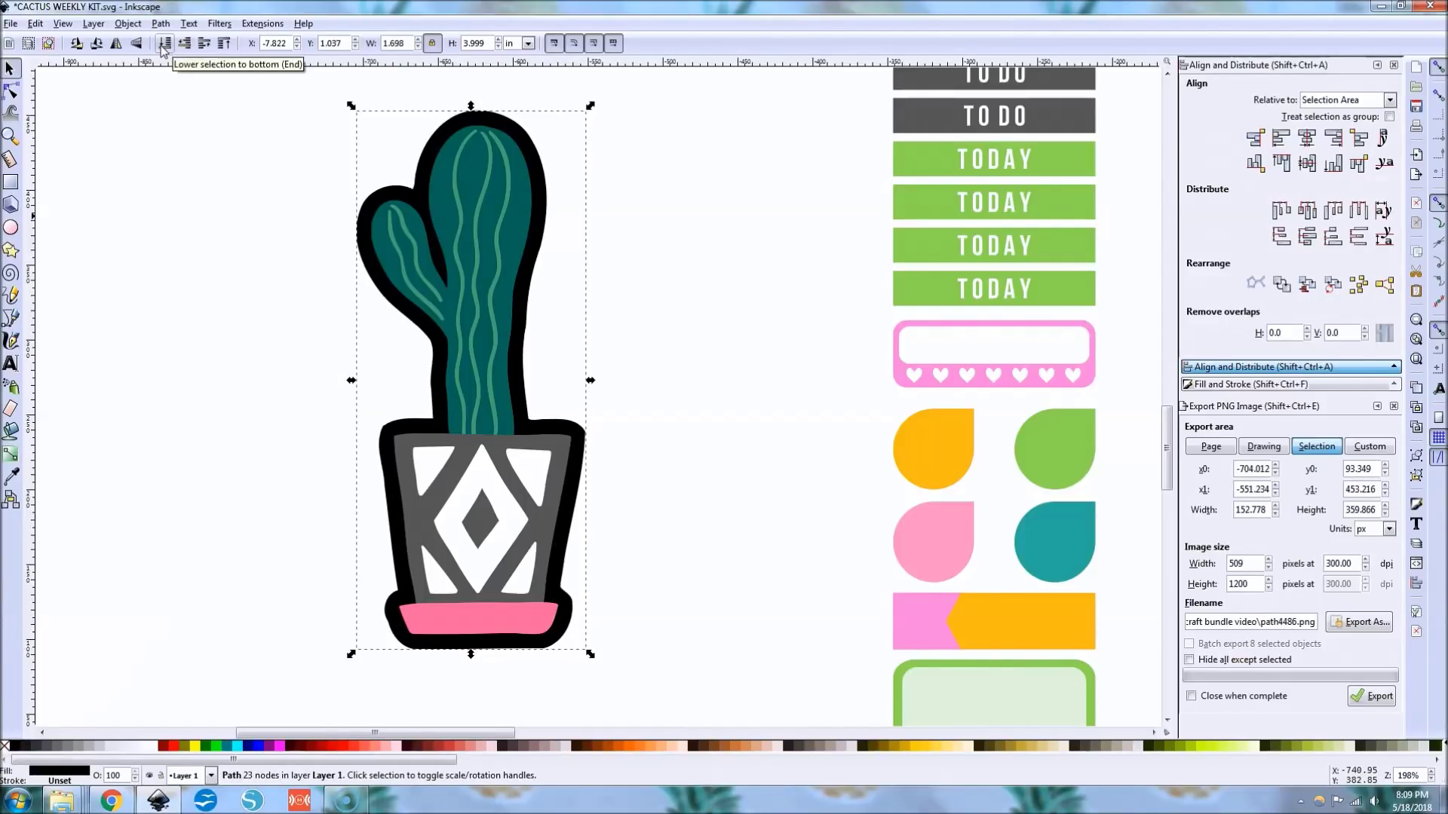
Fill the silhouette white and move it with the cactus over the stickers and back to check the white border
click(1275, 386)
drag(1295, 213, 1253, 314)
drag(639, 673, 274, 90)
drag(453, 220, 559, 155)
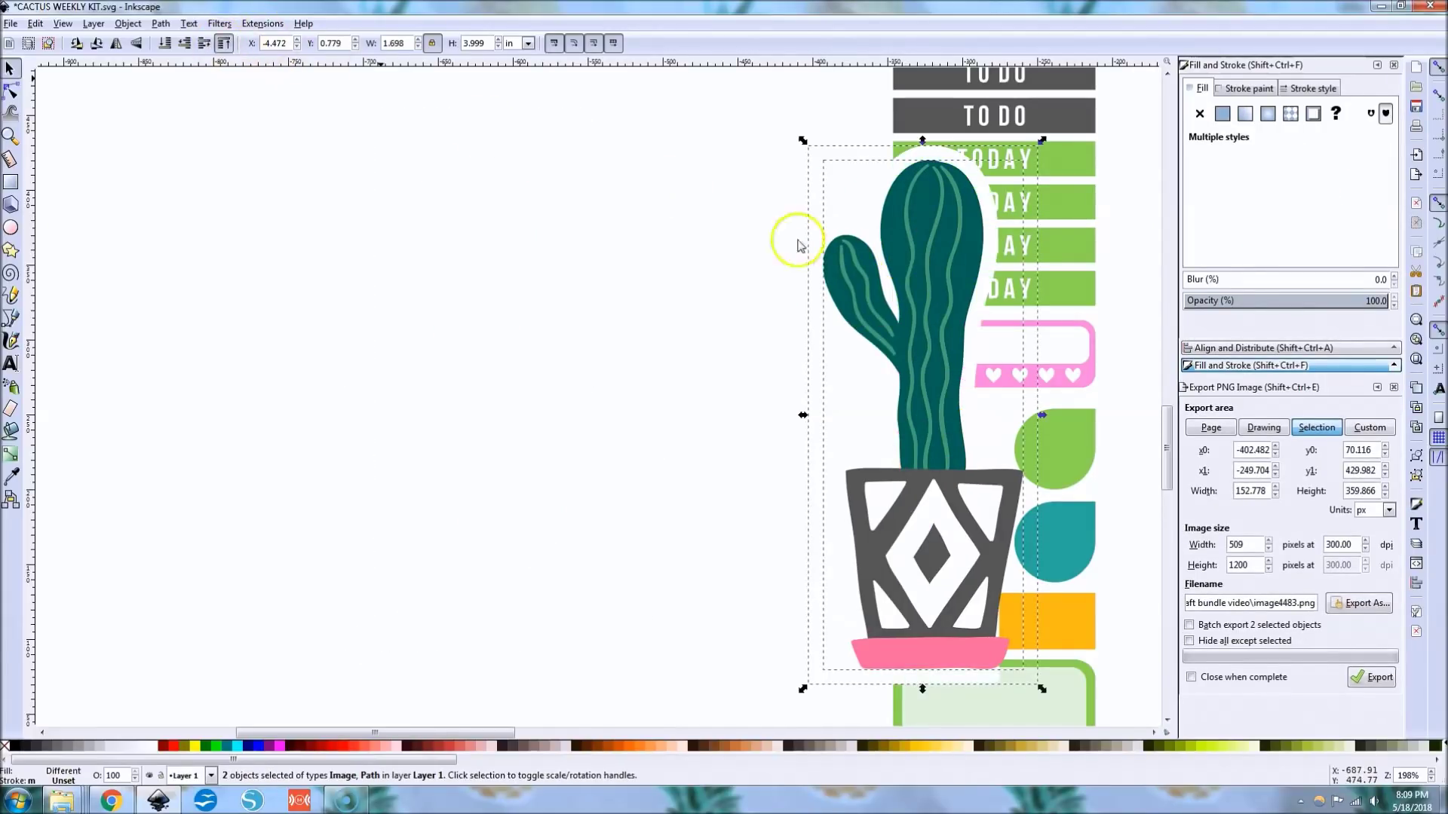
drag(972, 263, 453, 232)
Scale the cactus and its white border proportionally to about 0.553 by 1.302 in and group them
click(432, 43)
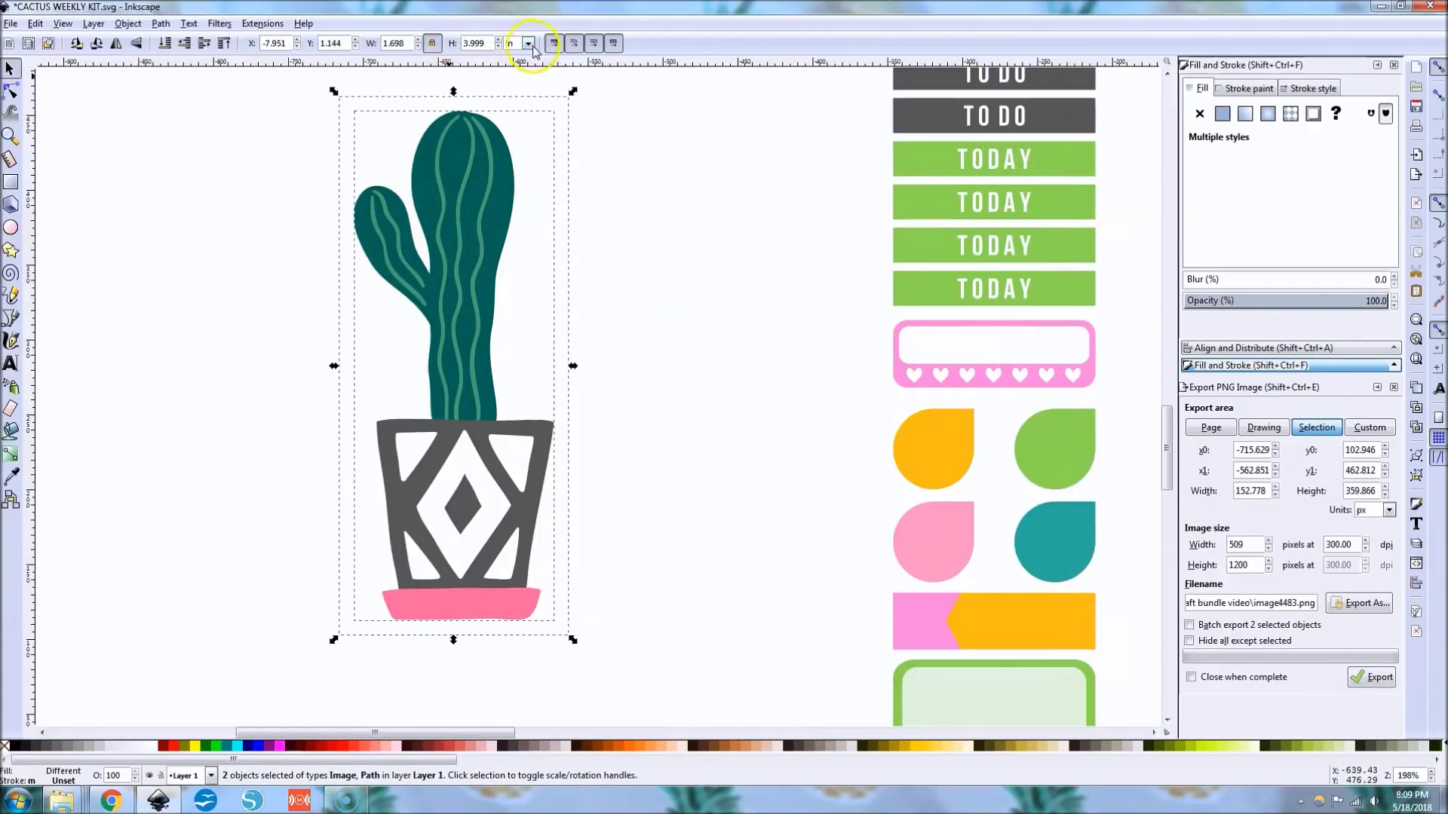
drag(573, 639, 420, 381)
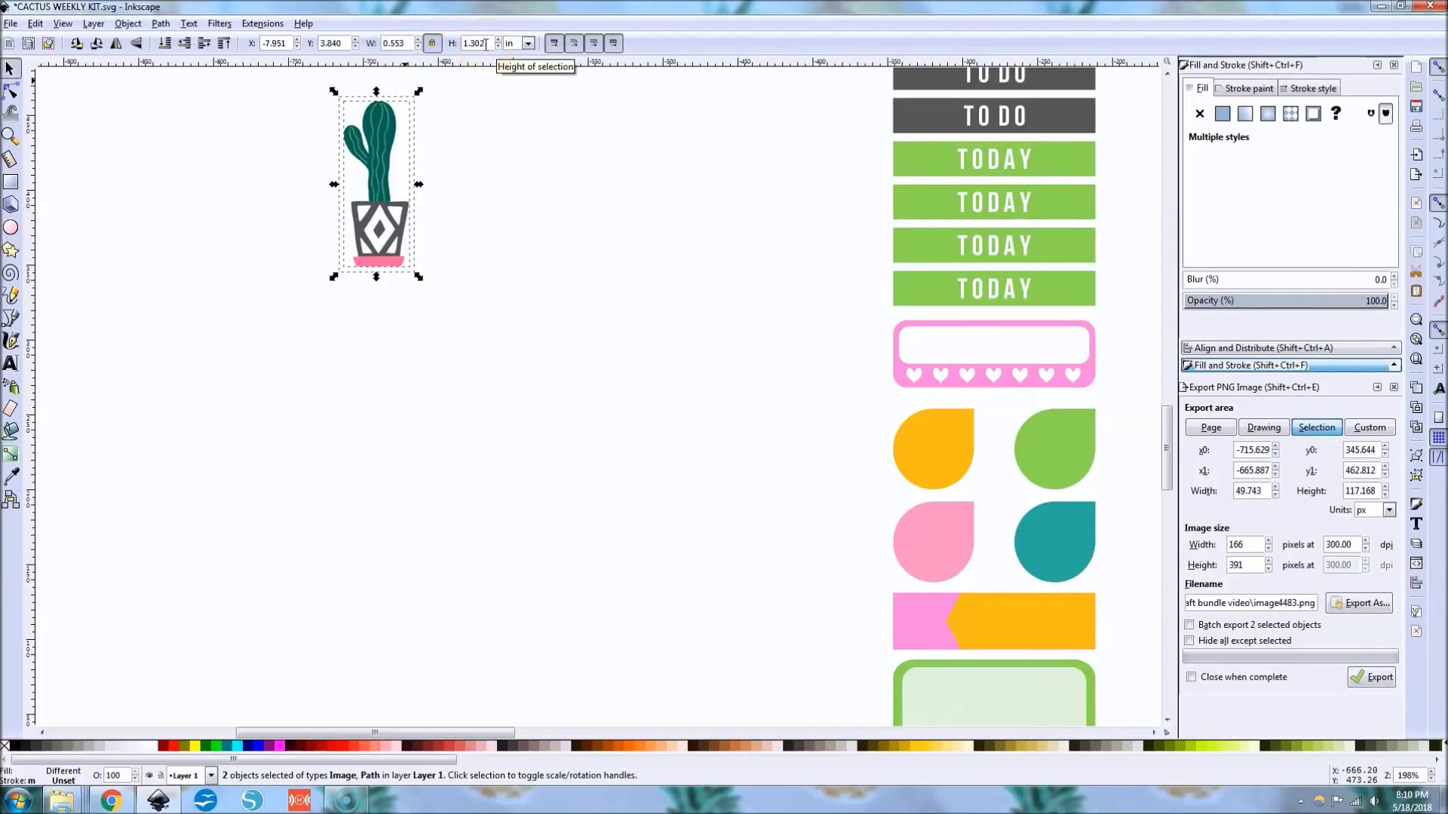
right_click(379, 259)
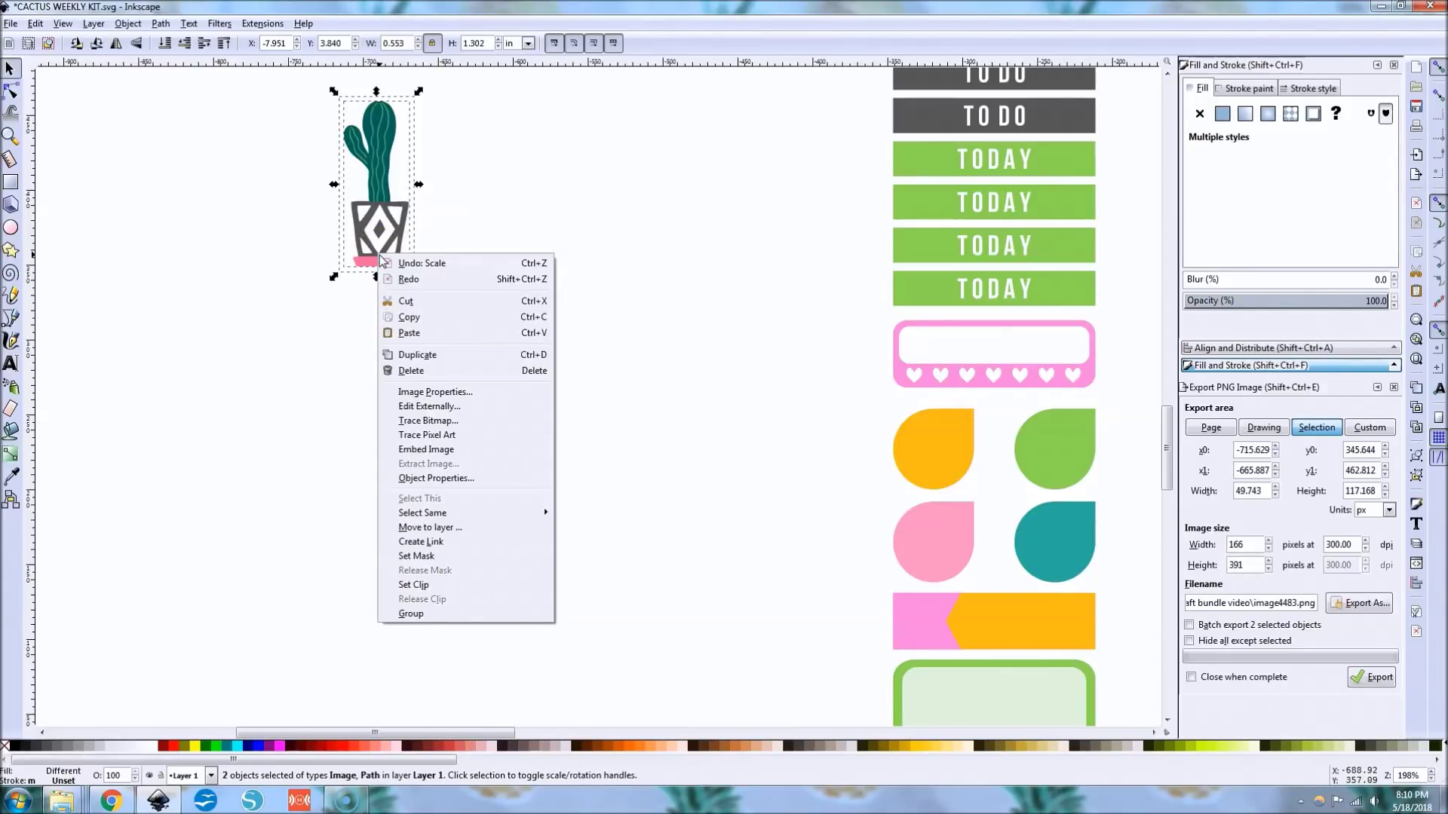
click(425, 615)
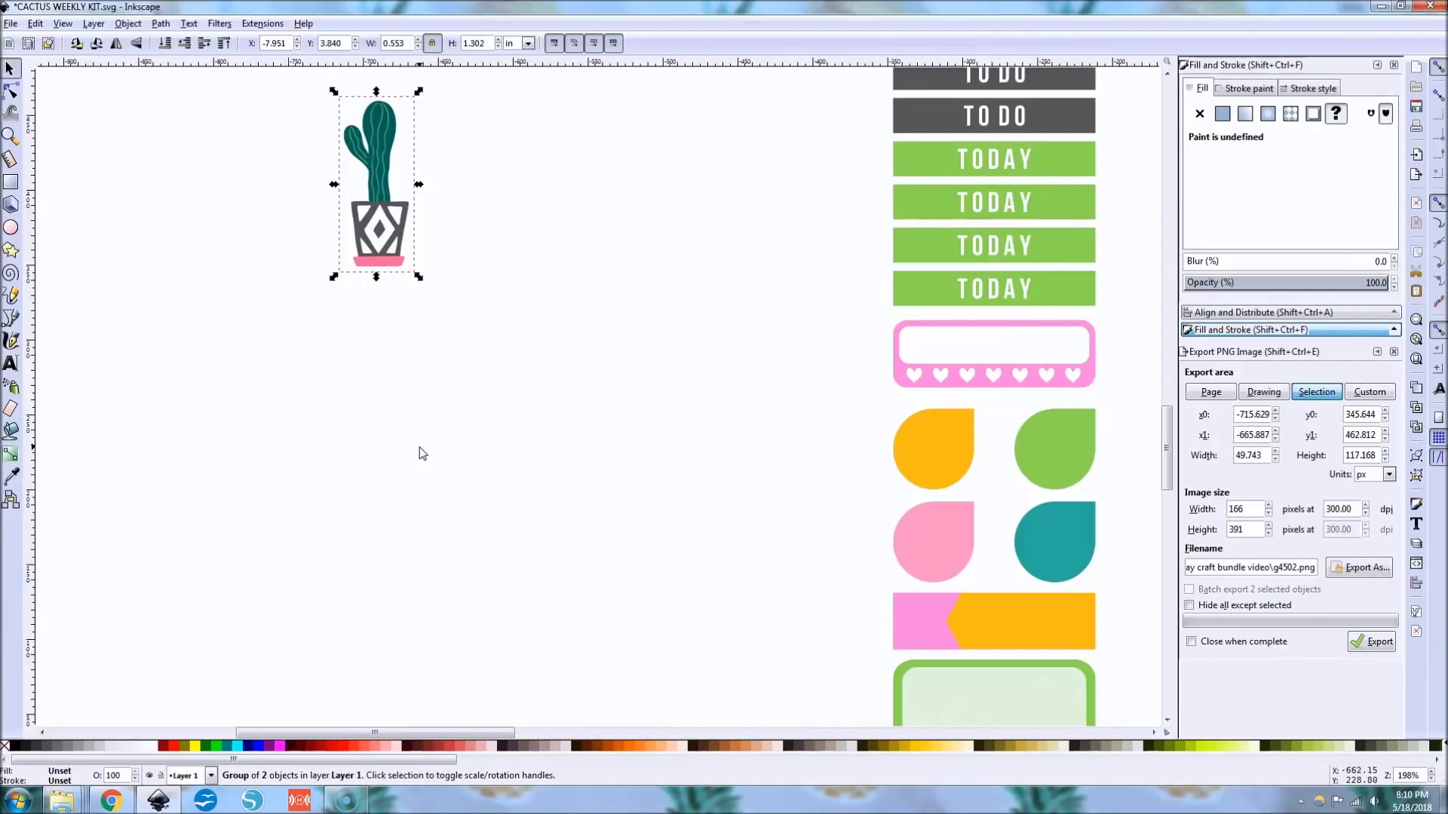
mouse_move(422, 454)
mouse_down()
mouse_move(404, 445)
mouse_move(478, 404)
mouse_move(349, 200)
mouse_move(299, 73)
mouse_up()
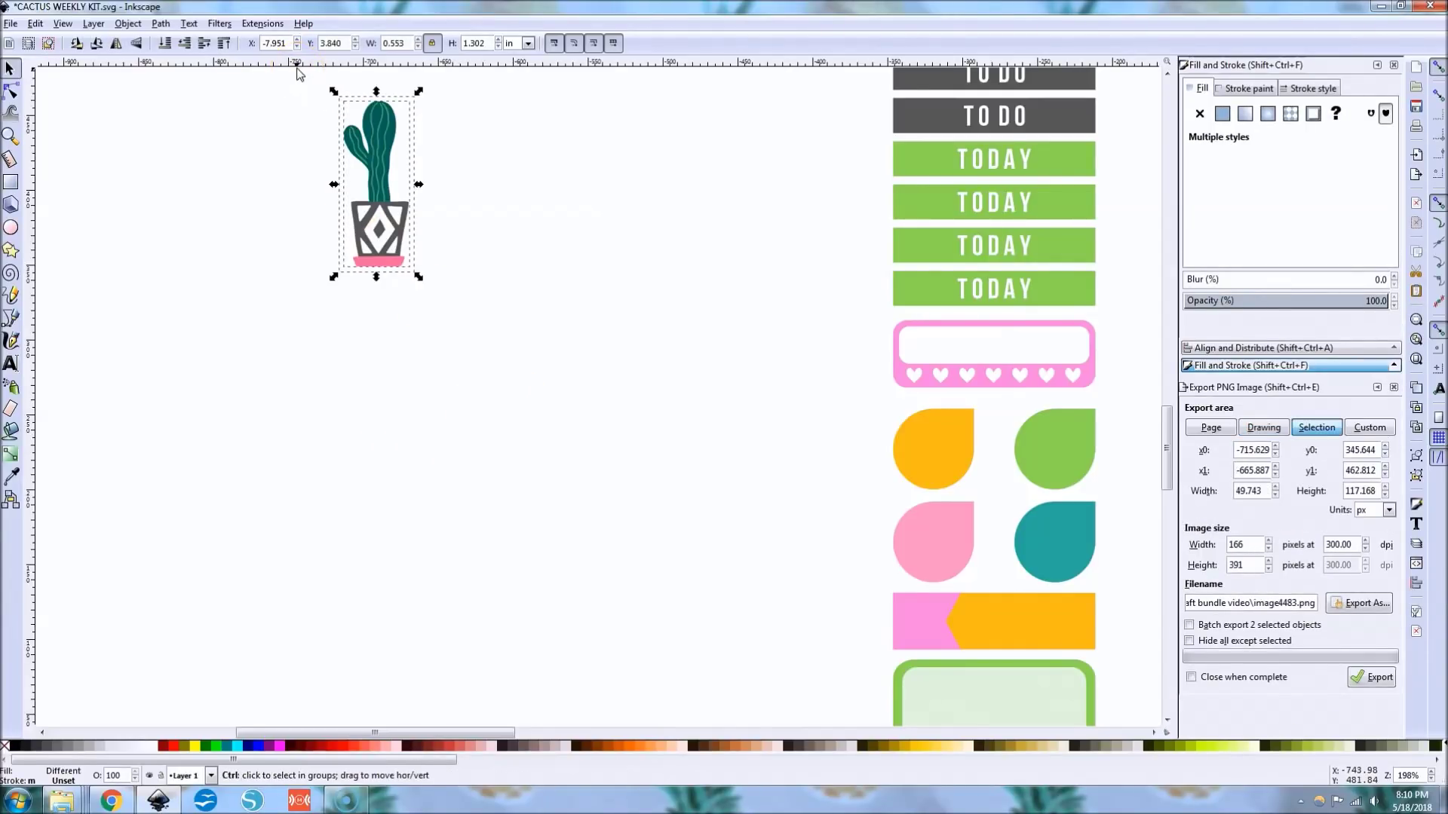
click(341, 230)
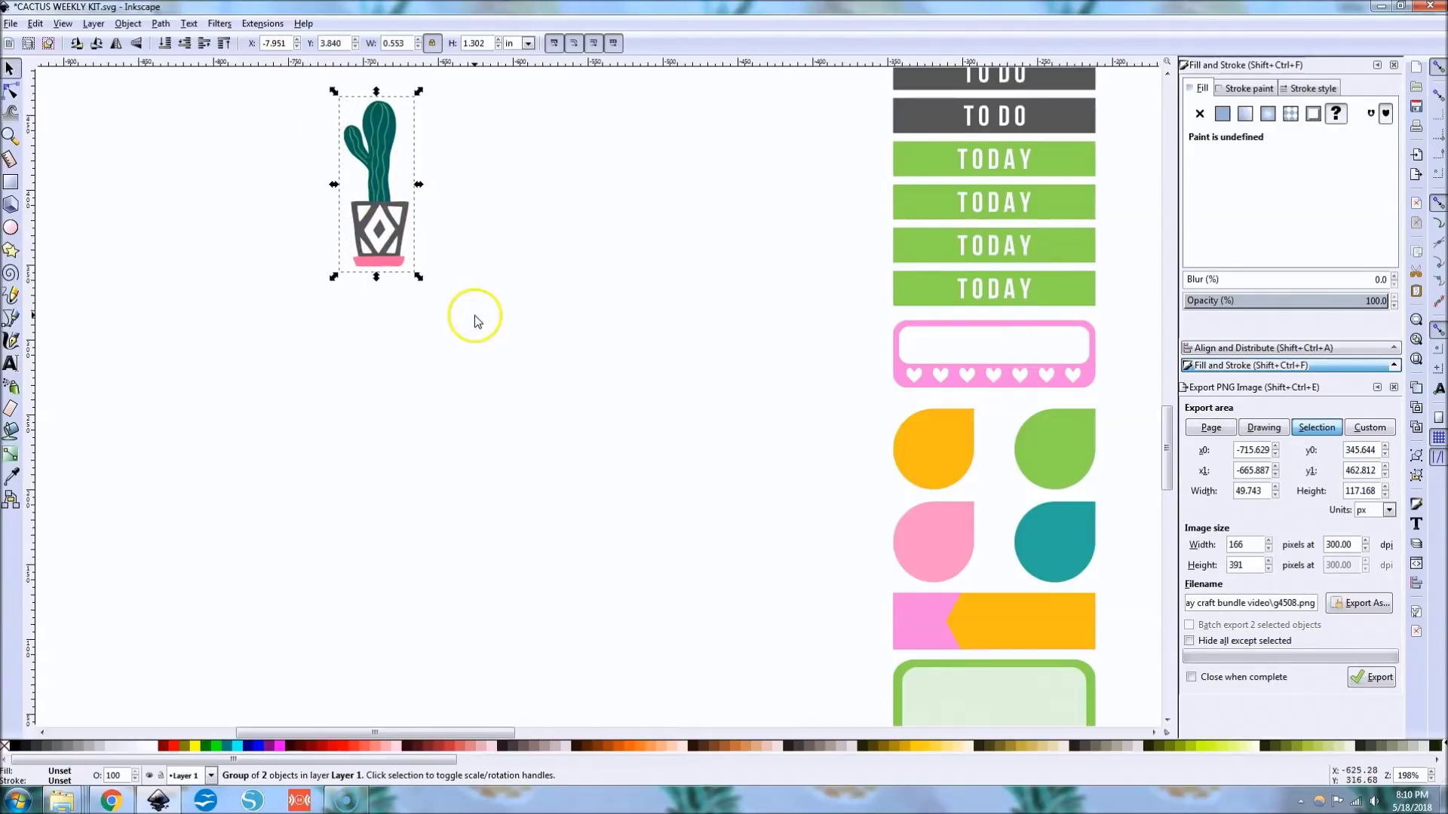
Try the grouped cactus over the lower stickers and return it to the empty area below the dark cactus pattern
ctrl+scroll(474, 316, down, 3)
scroll(447, 306, up, 2)
drag(464, 372, 498, 377)
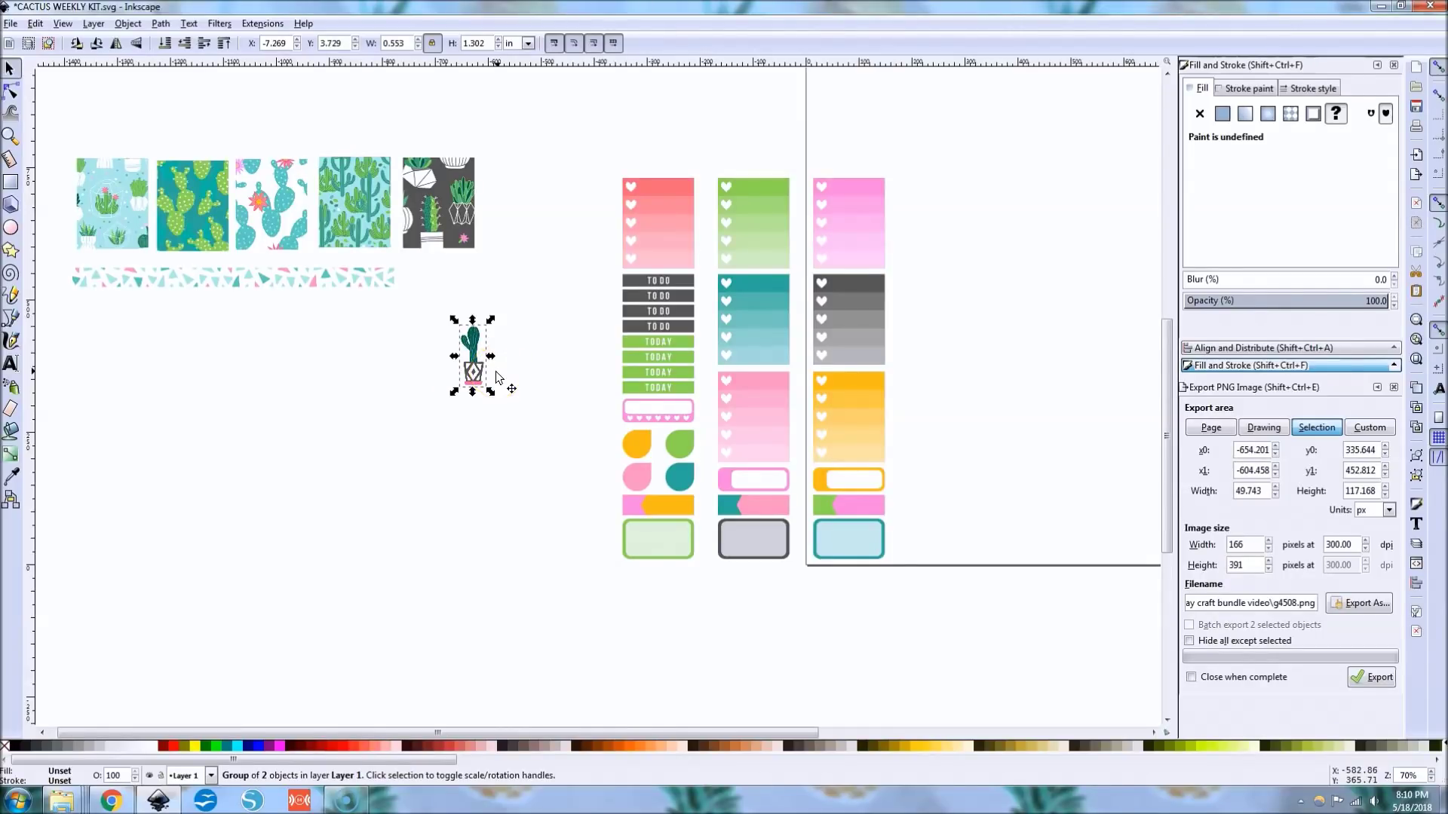
click(474, 375)
drag(474, 375, 722, 556)
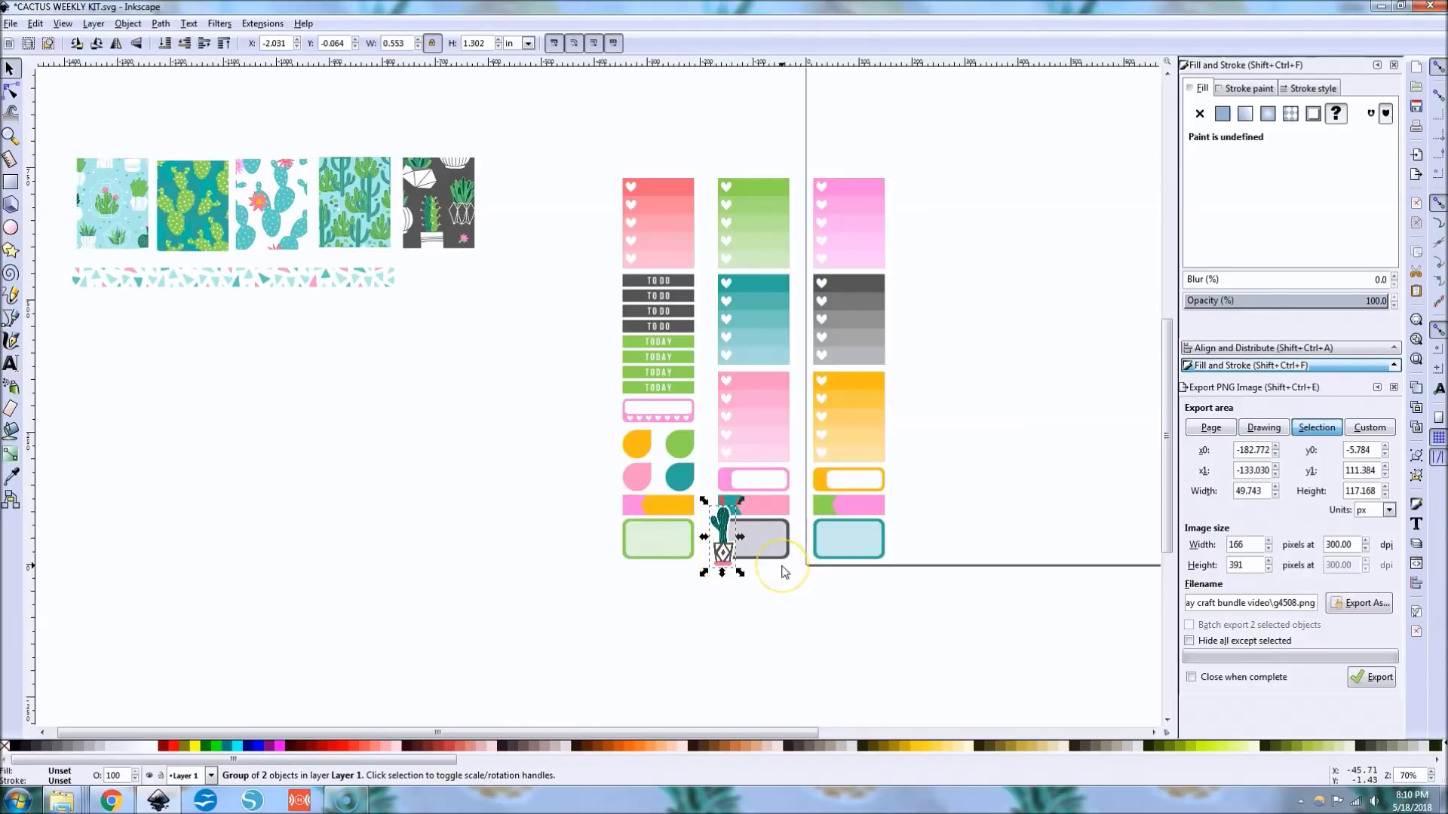
drag(713, 565, 442, 384)
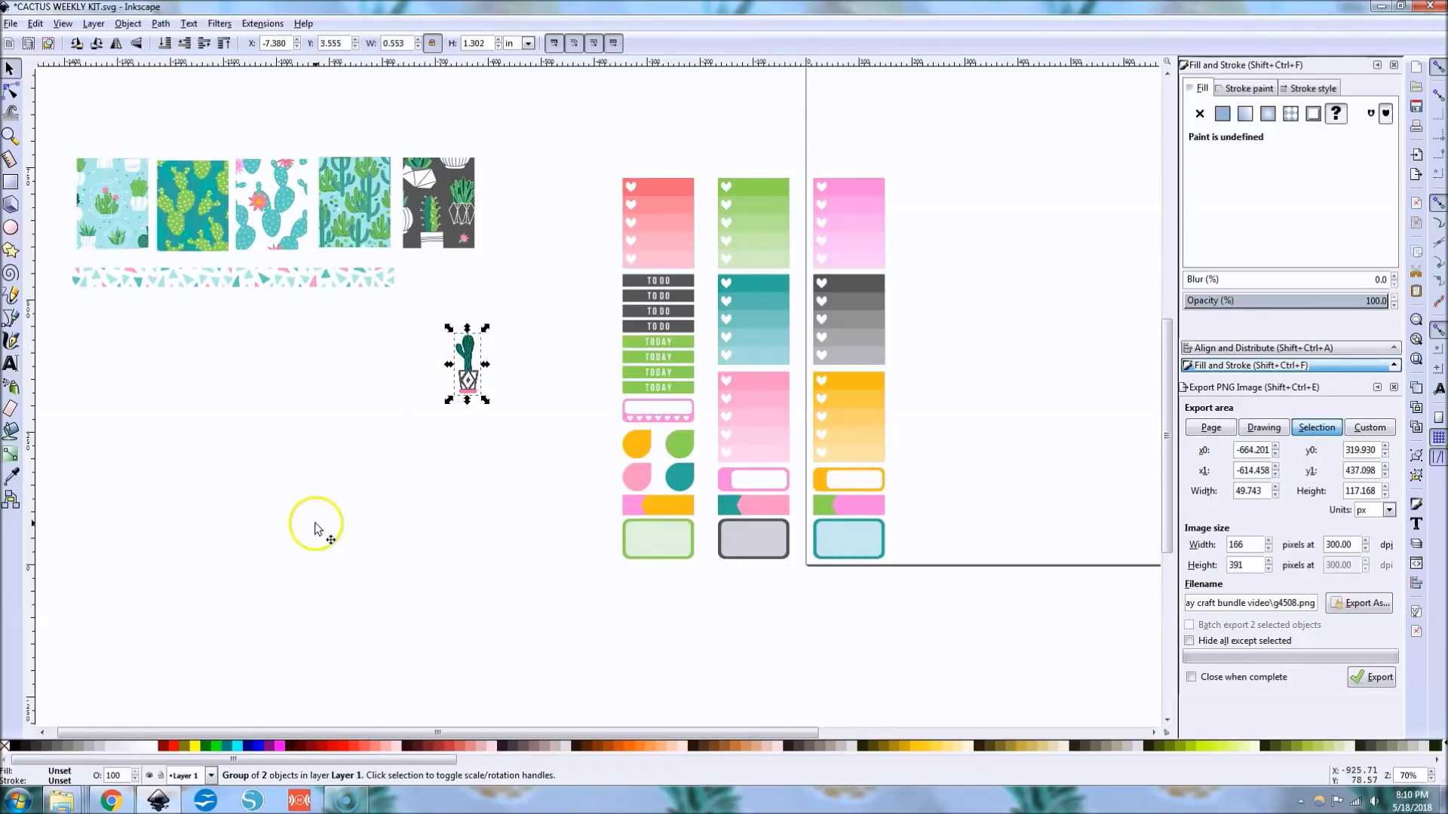
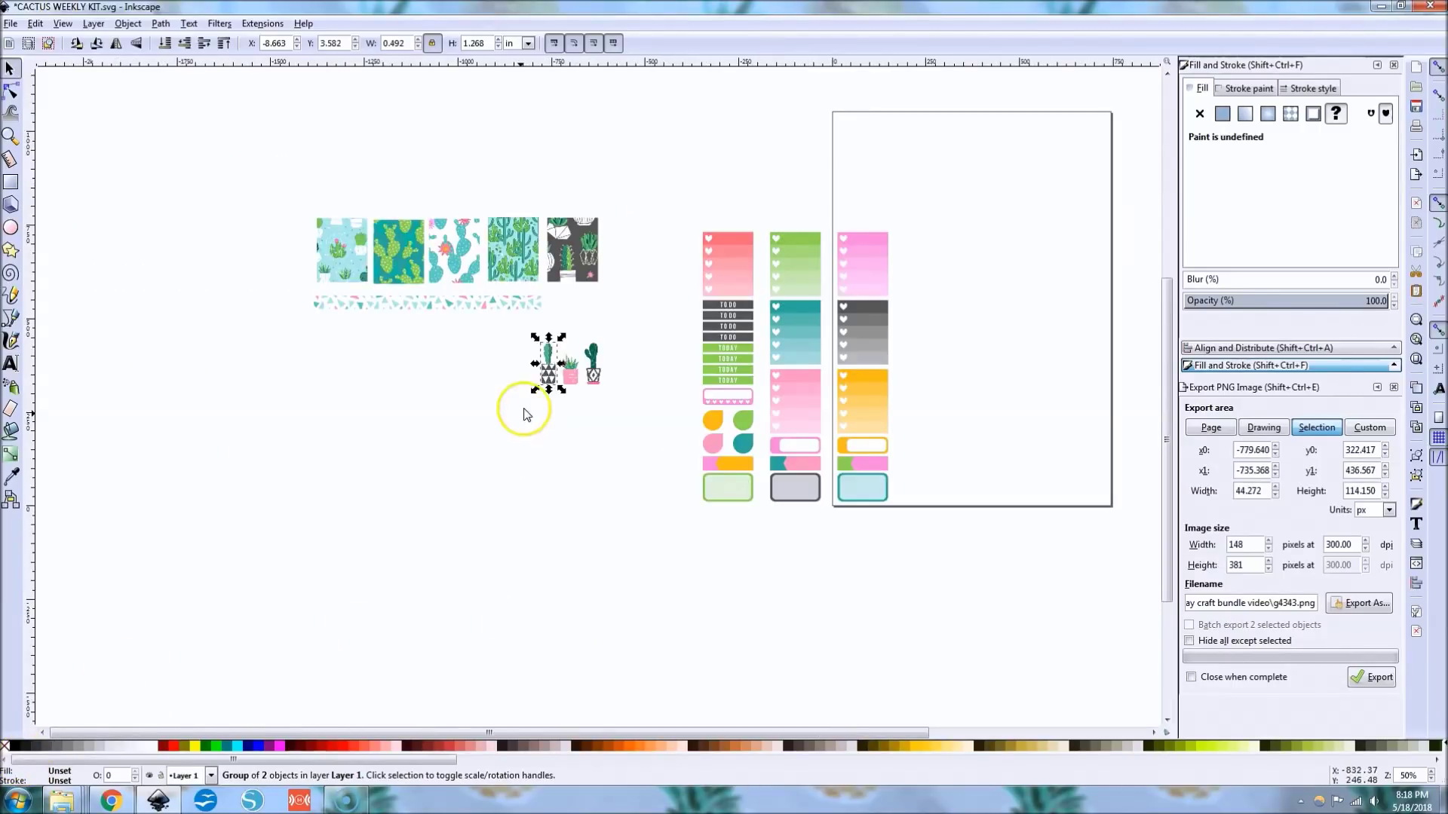
Review the kit by selecting the five pattern boxes, the triangle strip and all three sticker columns in turn, and clear the selection
drag(270, 193, 627, 295)
click(365, 307)
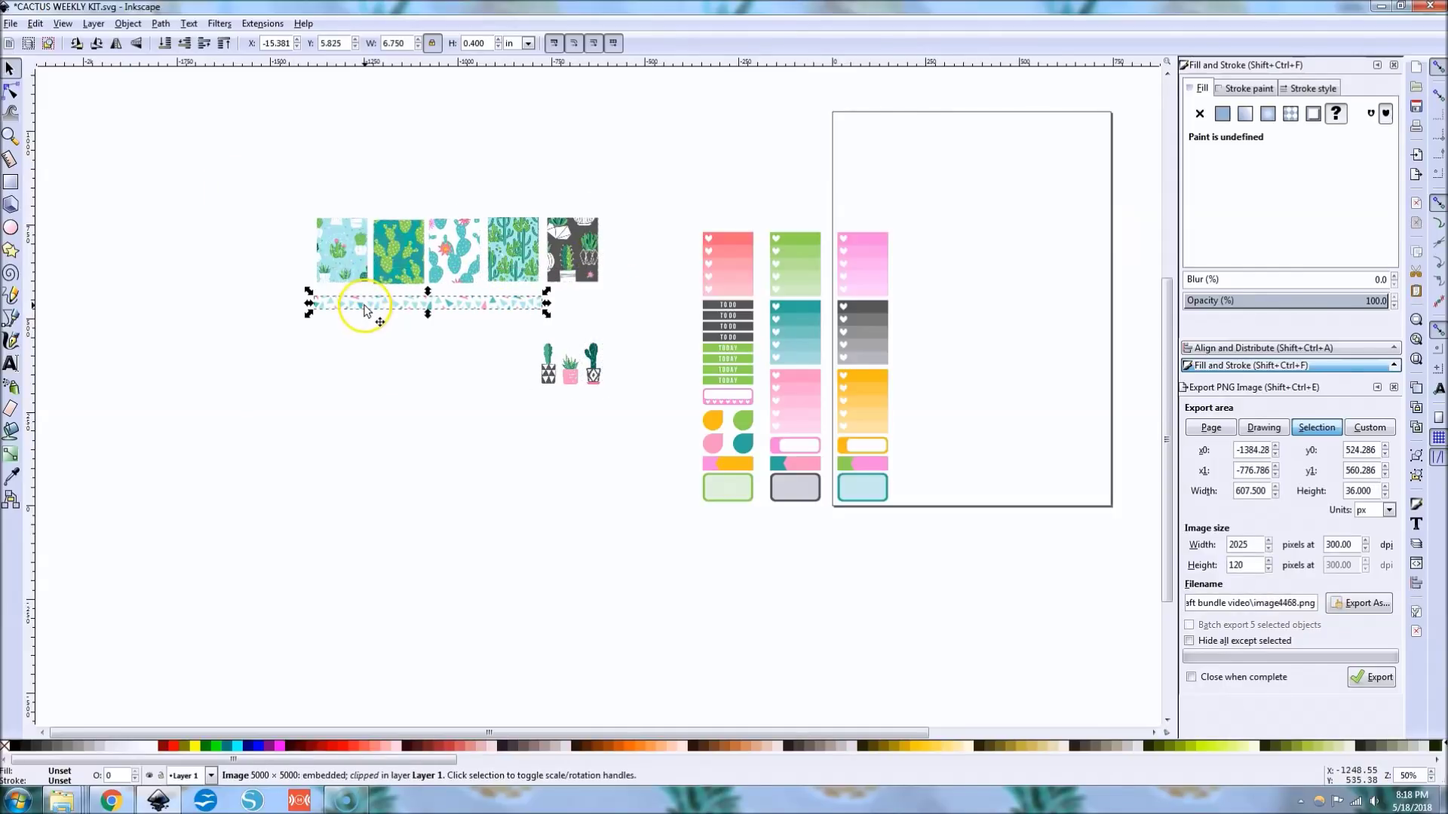
drag(647, 193, 960, 562)
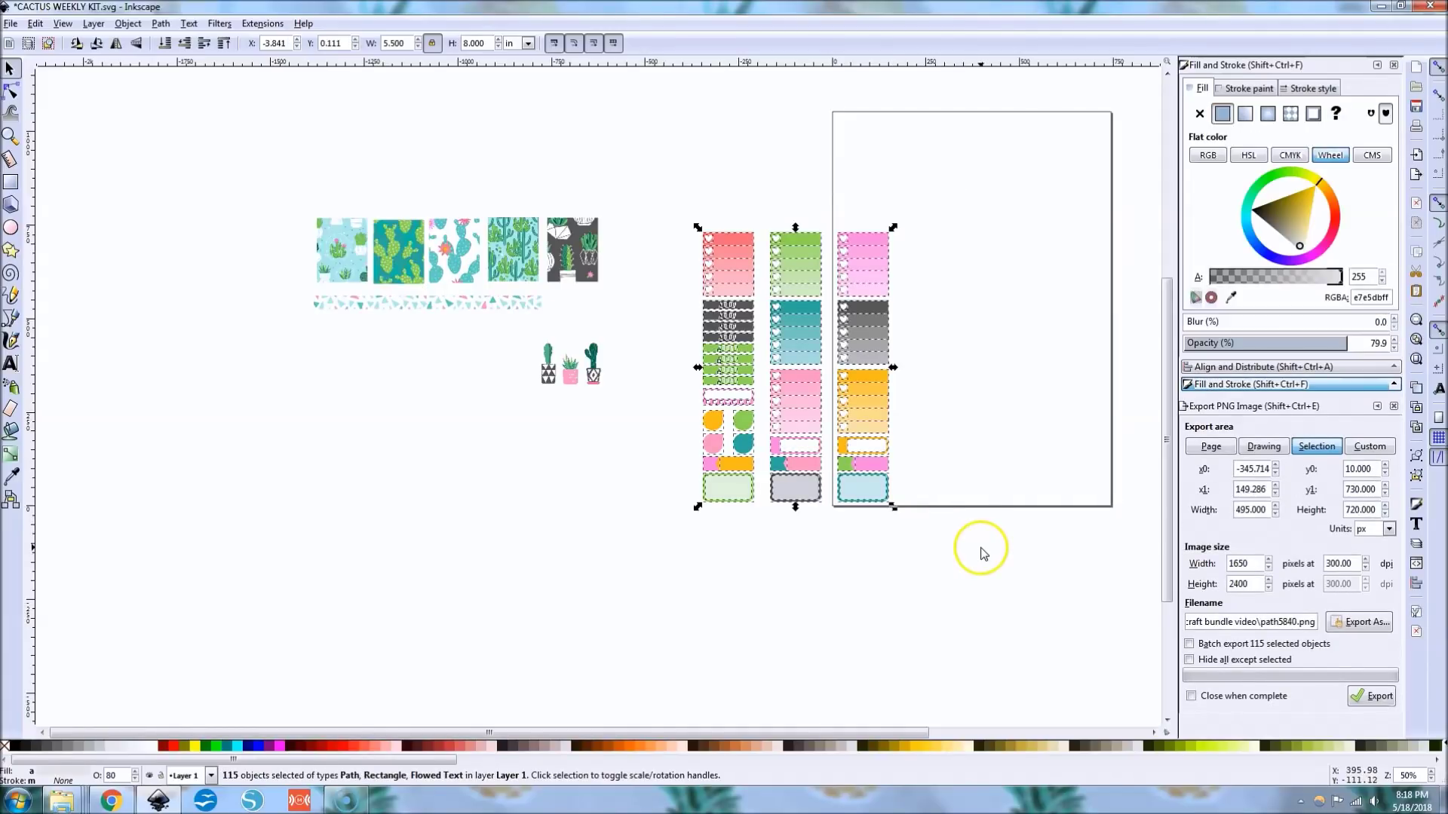
click(624, 423)
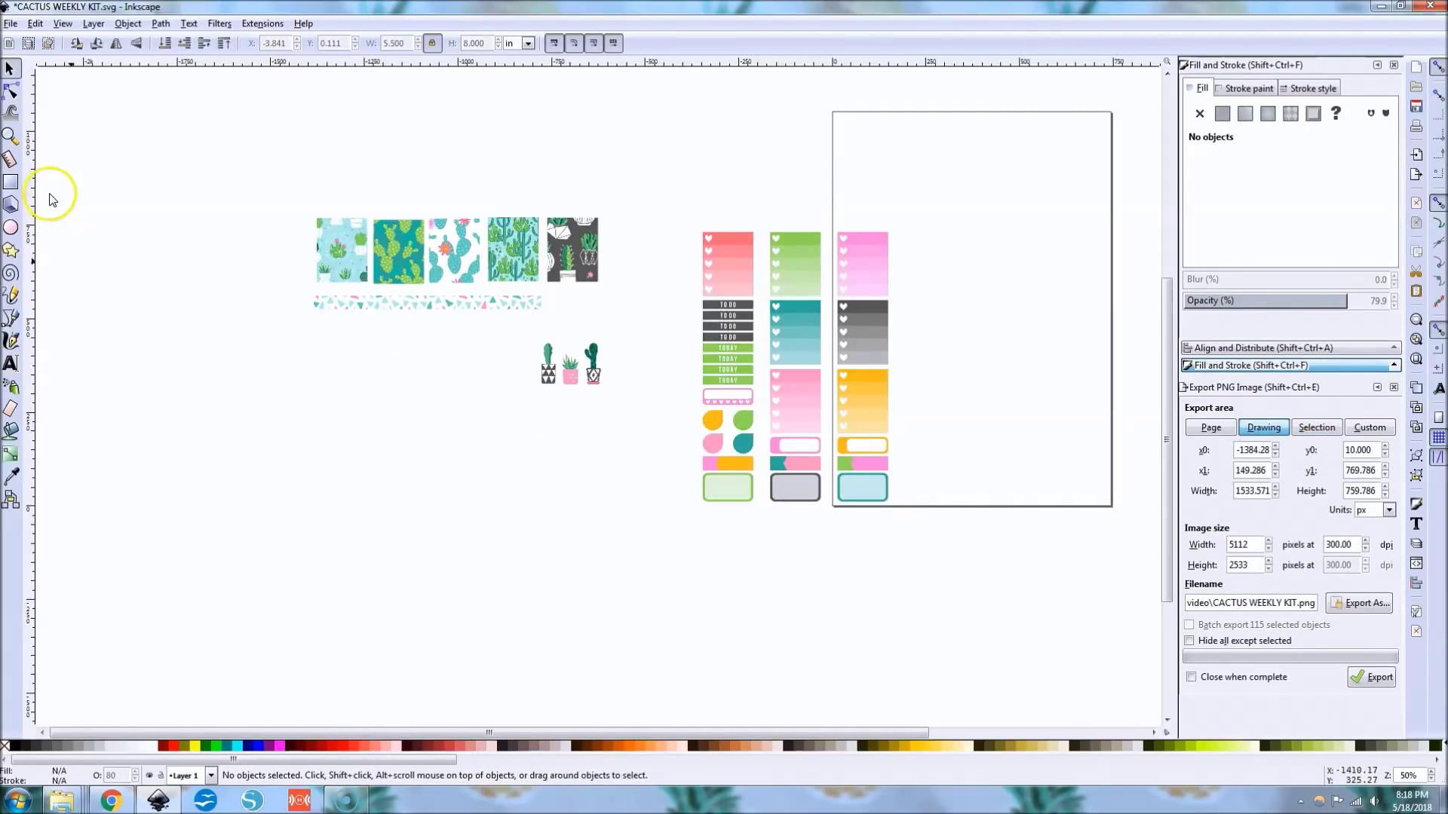
Draw a rectangle about 673 by 768 px in the empty area below the patterns and fill it with red c34f4f
click(10, 181)
drag(134, 332, 387, 619)
drag(1314, 208, 1298, 219)
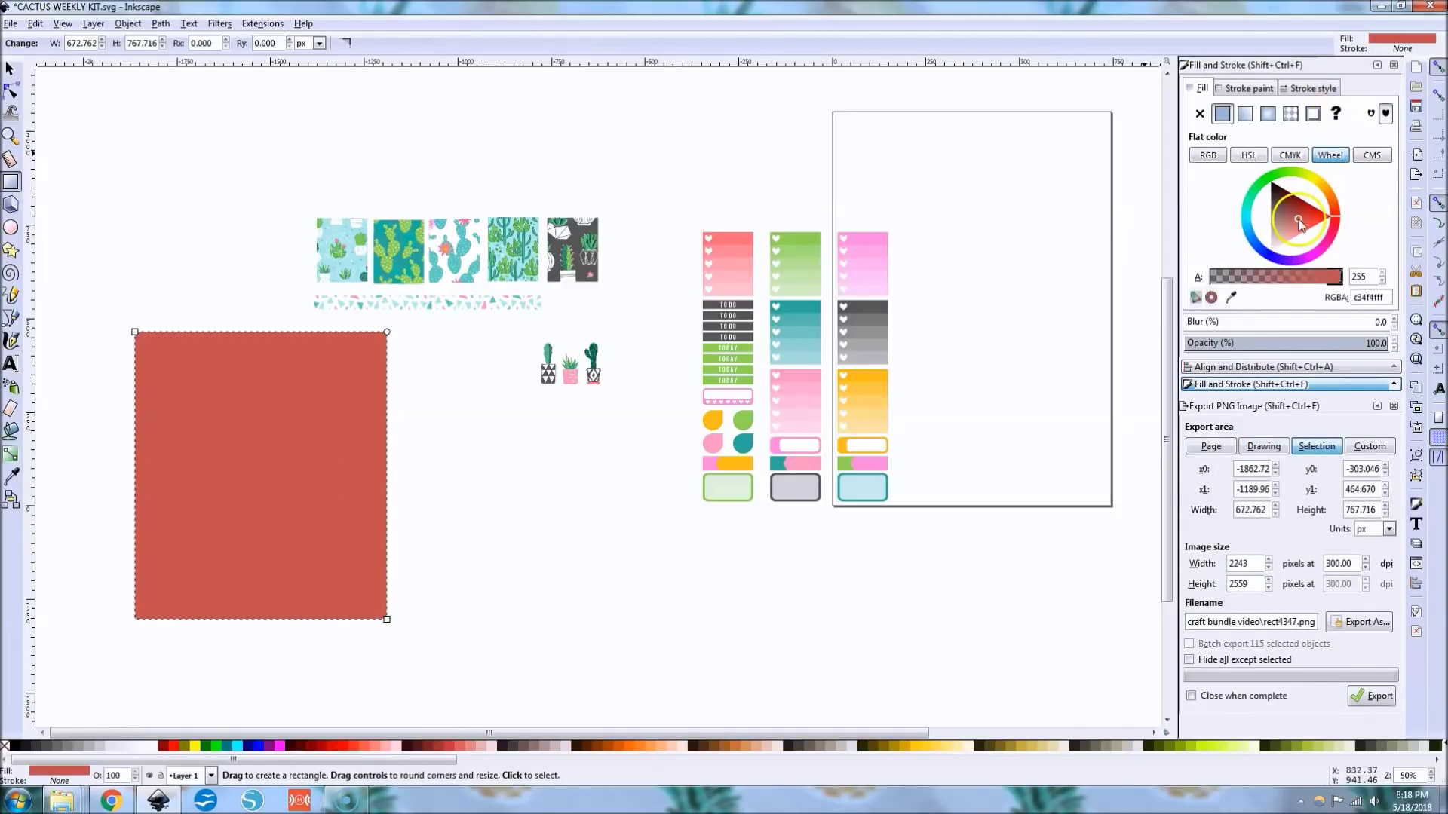
key(s)
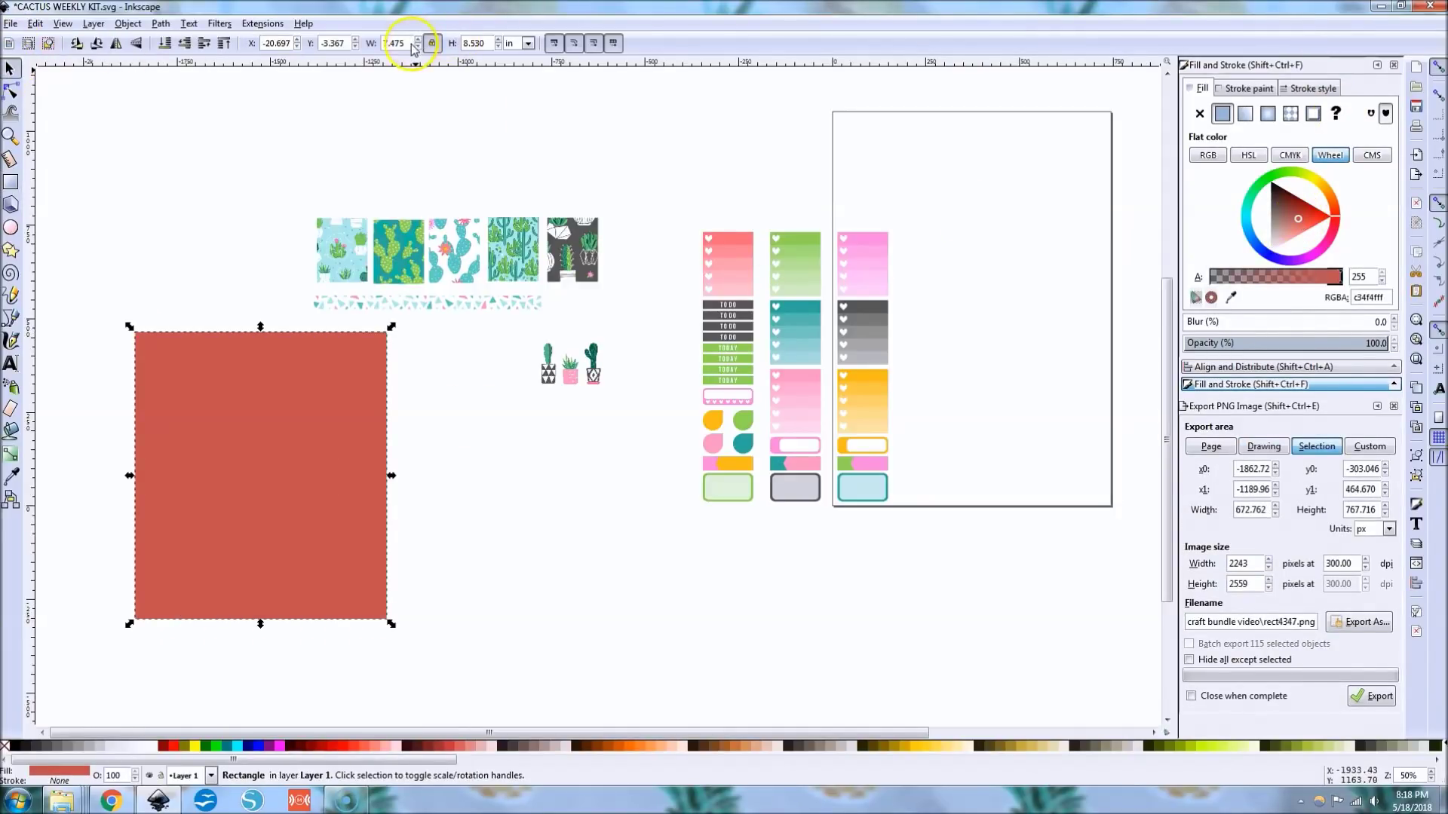
Resize the red rectangle to 6.75 in wide and 9.25 in high, and move it closer beneath the pattern boxes
drag(409, 45, 368, 45)
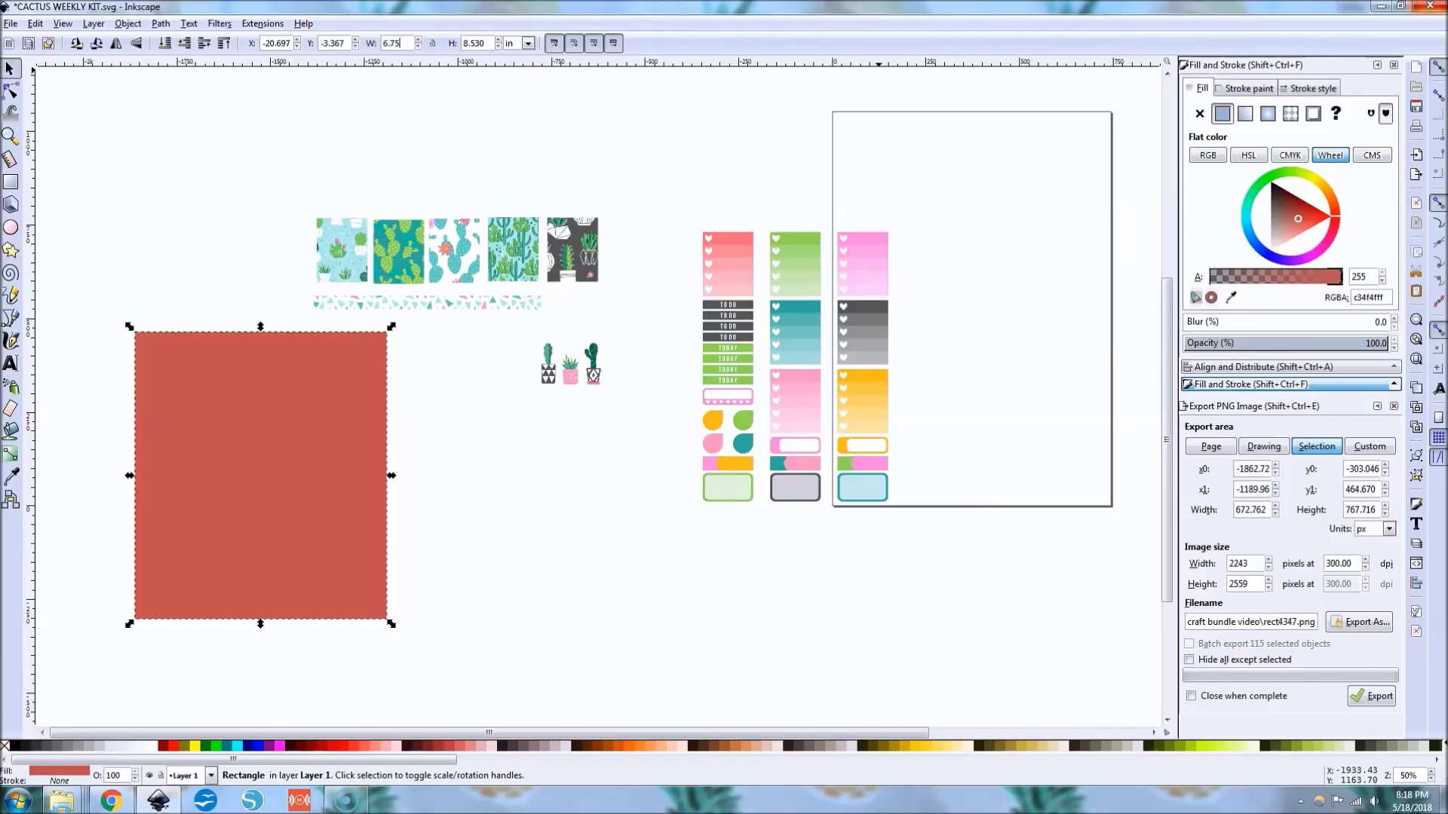
click(487, 46)
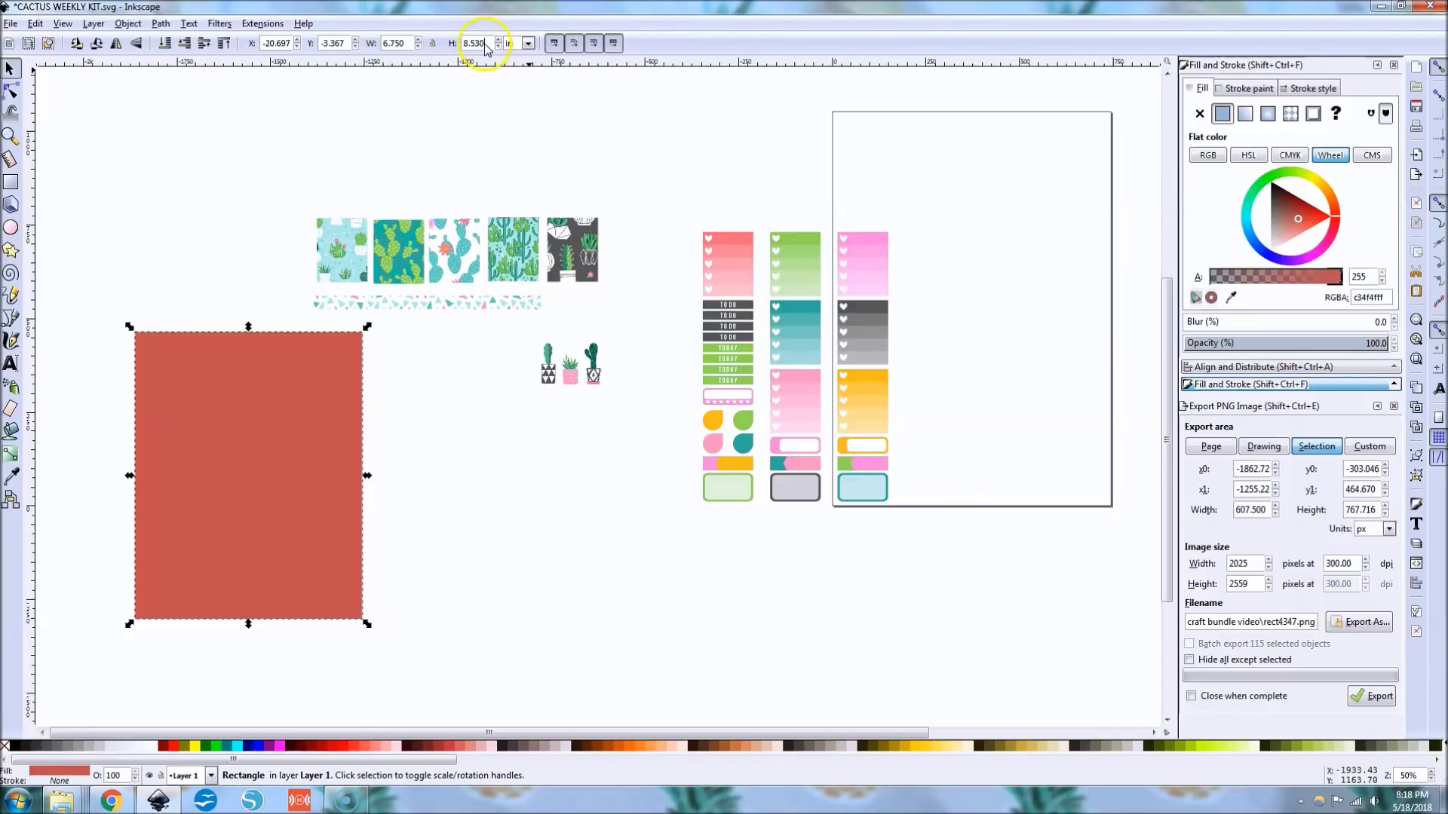
text(9.25)
key(Return)
drag(259, 462, 371, 522)
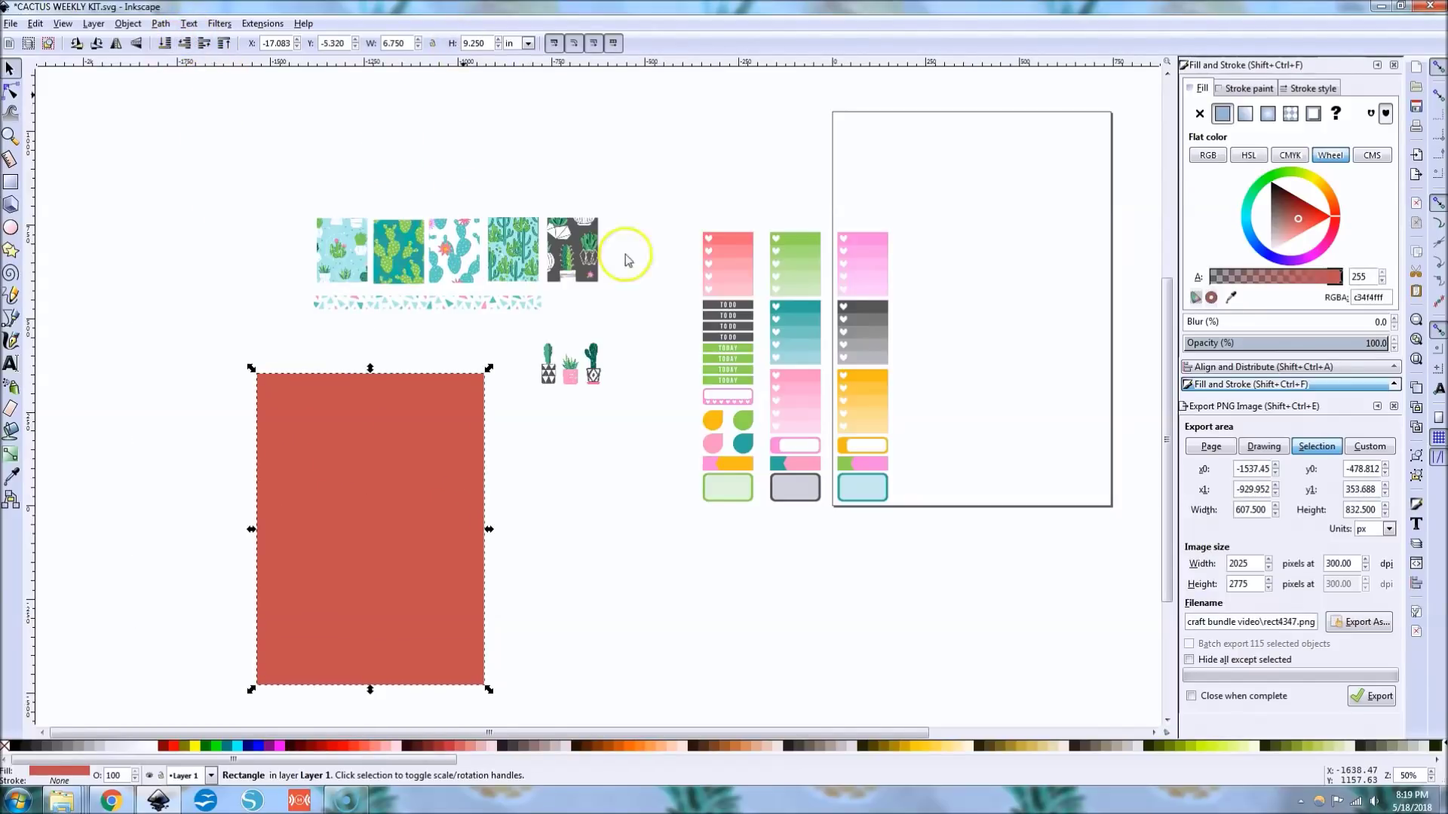
Group the red, green and magenta heart checklists in the top sticker row, each as its own group
ctrl+scroll(811, 242, up, 3)
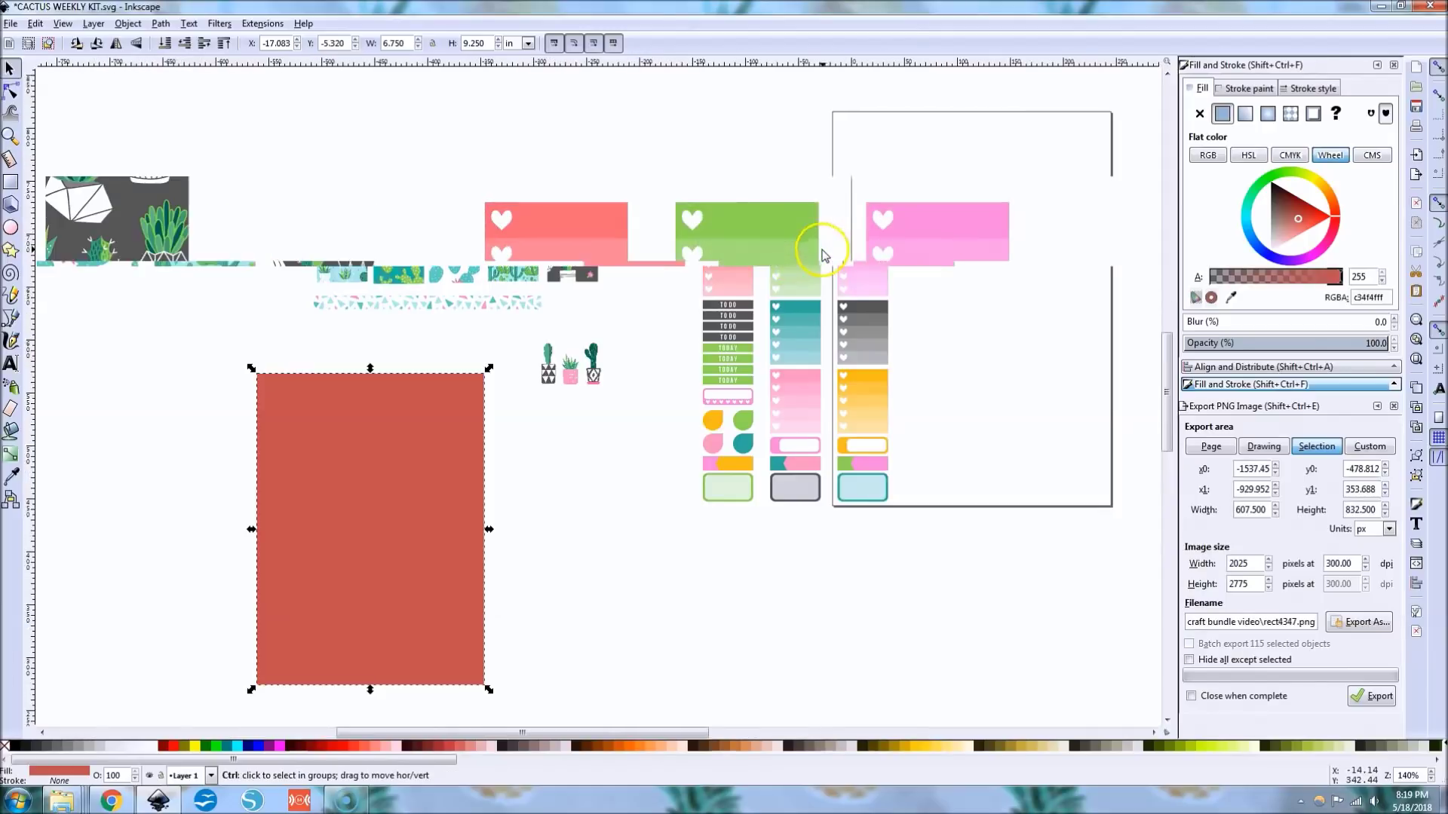
drag(462, 171, 645, 406)
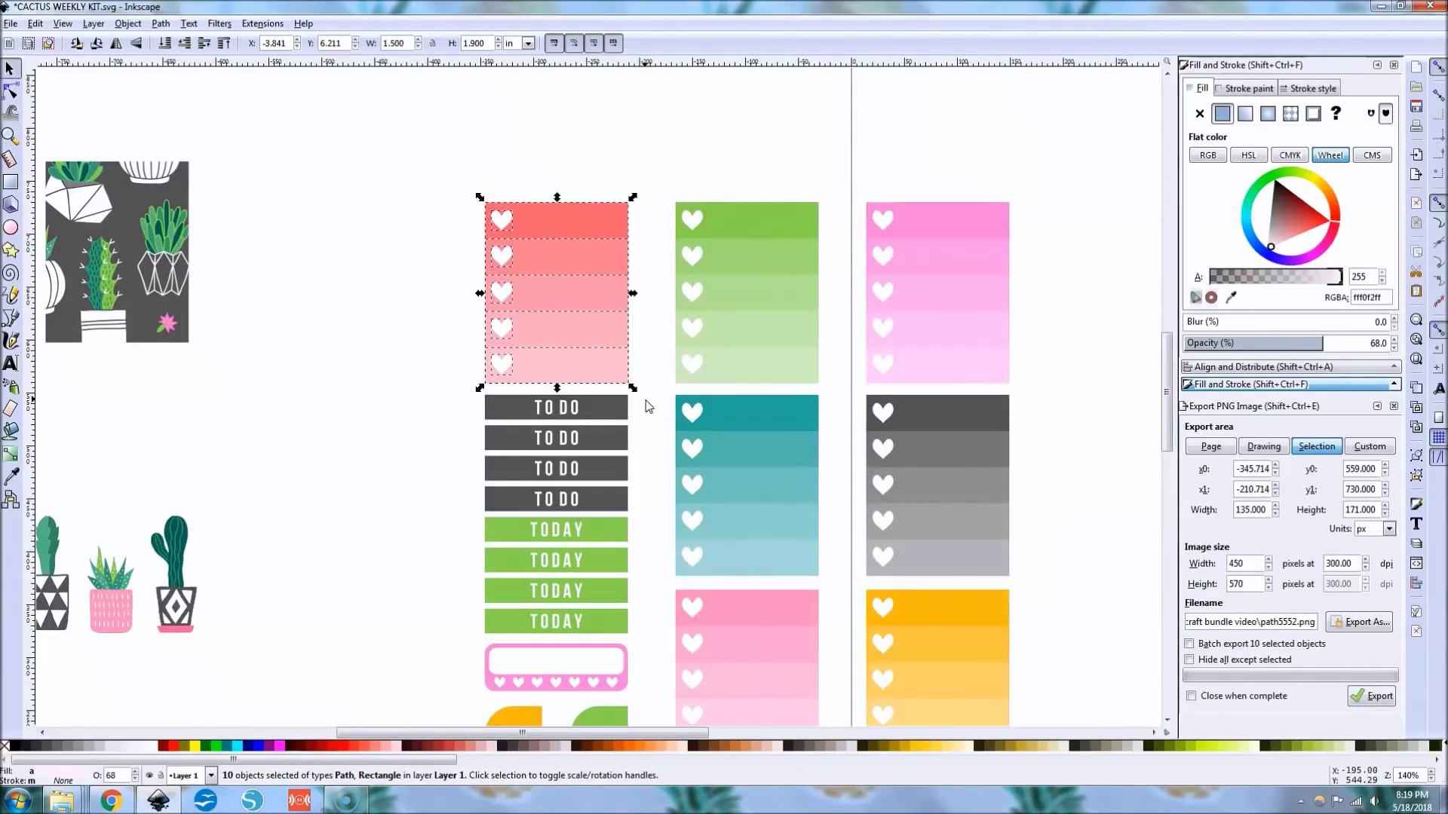
key(ctrl+g)
drag(660, 173, 824, 405)
key(ctrl+g)
drag(856, 172, 1033, 398)
right_click(965, 313)
click(1011, 603)
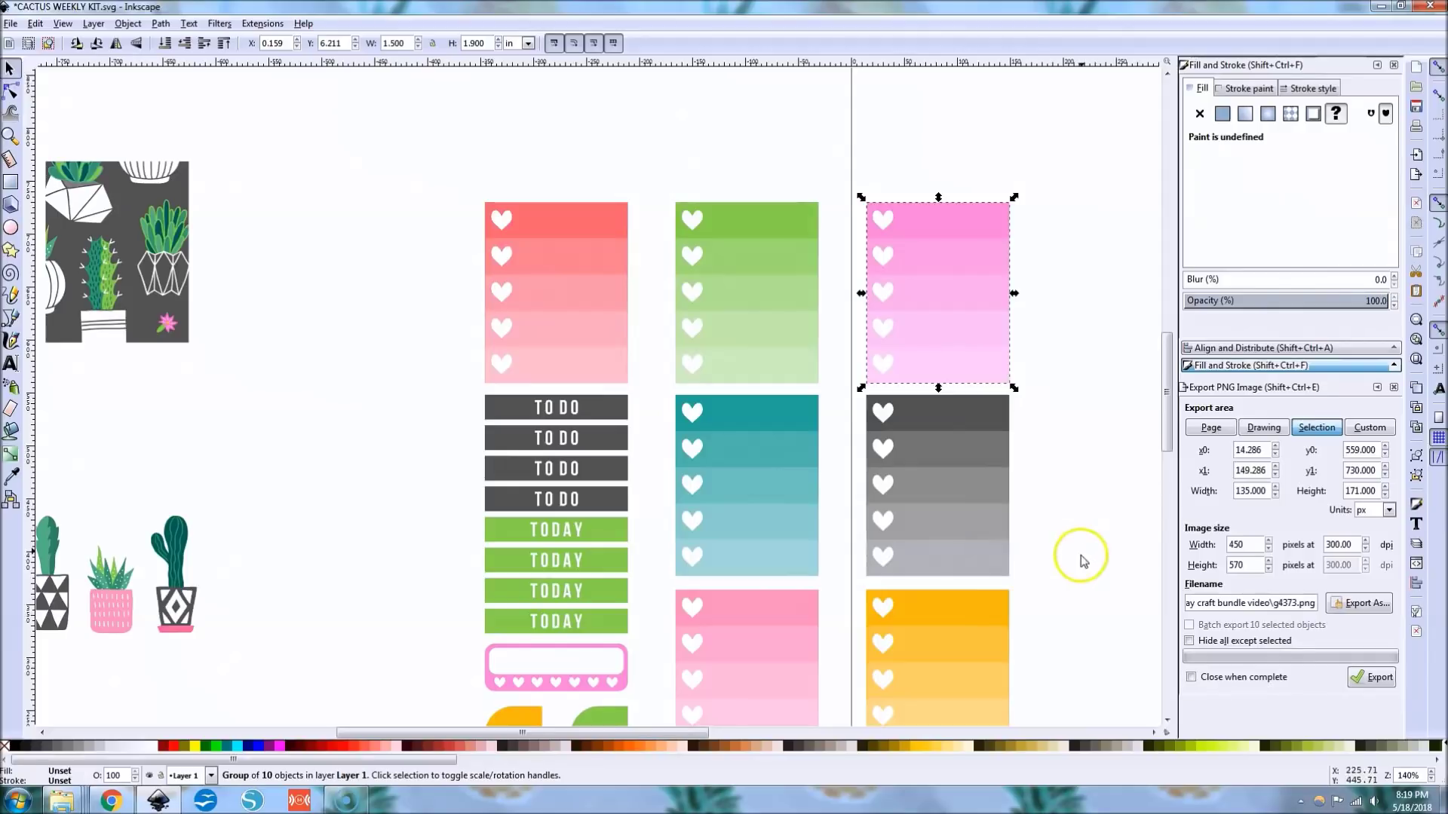
Group the grey heart checklist and the teal heart checklist, each separately
click(1057, 592)
drag(1056, 591, 837, 388)
click(825, 414)
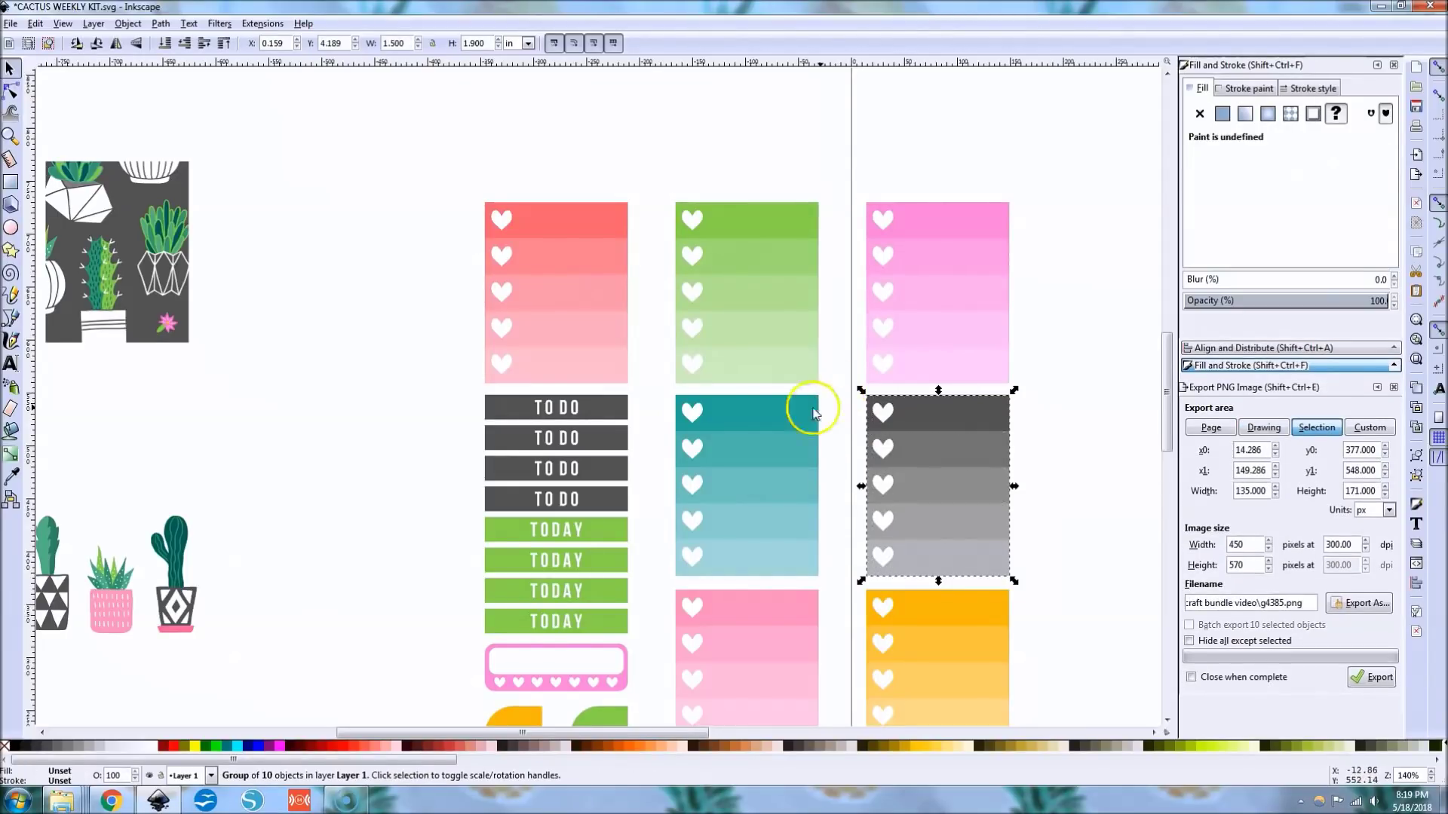
drag(663, 386, 849, 597)
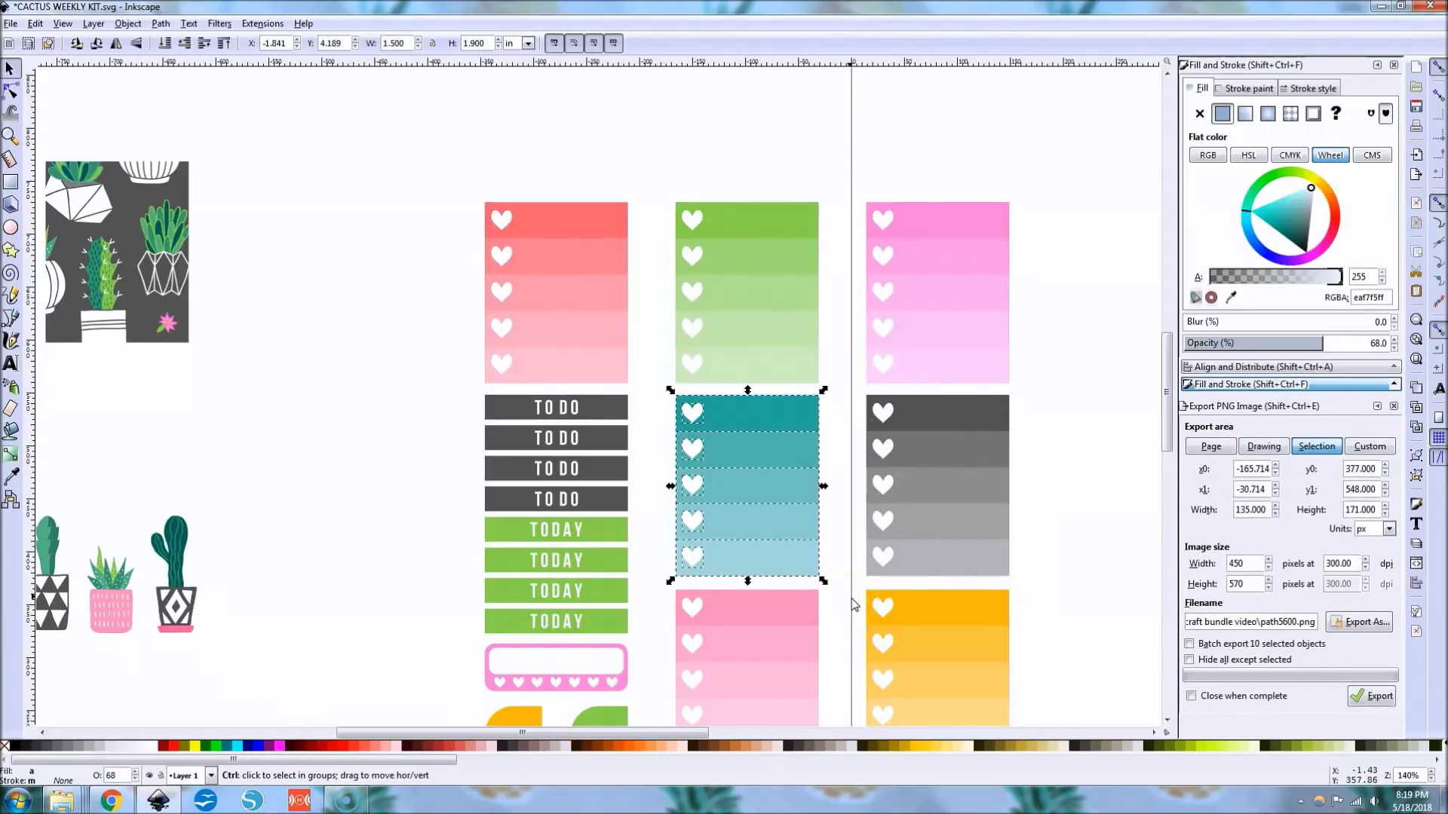
key(ctrl+g)
Group the yellow heart checklist and the light pink heart checklist, each separately
scroll(834, 589, down, 5)
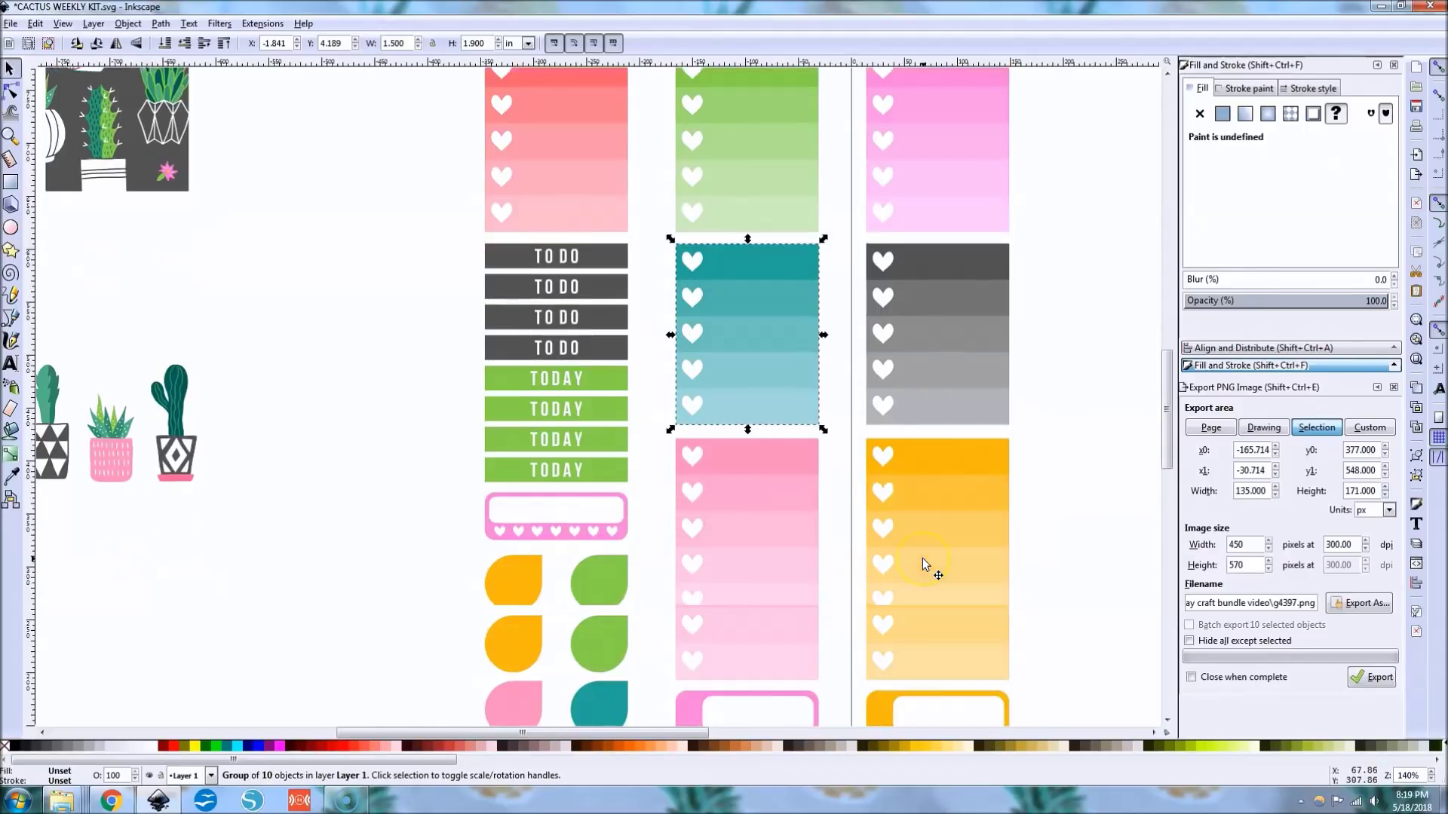
scroll(922, 558, down, 5)
drag(1028, 455, 822, 233)
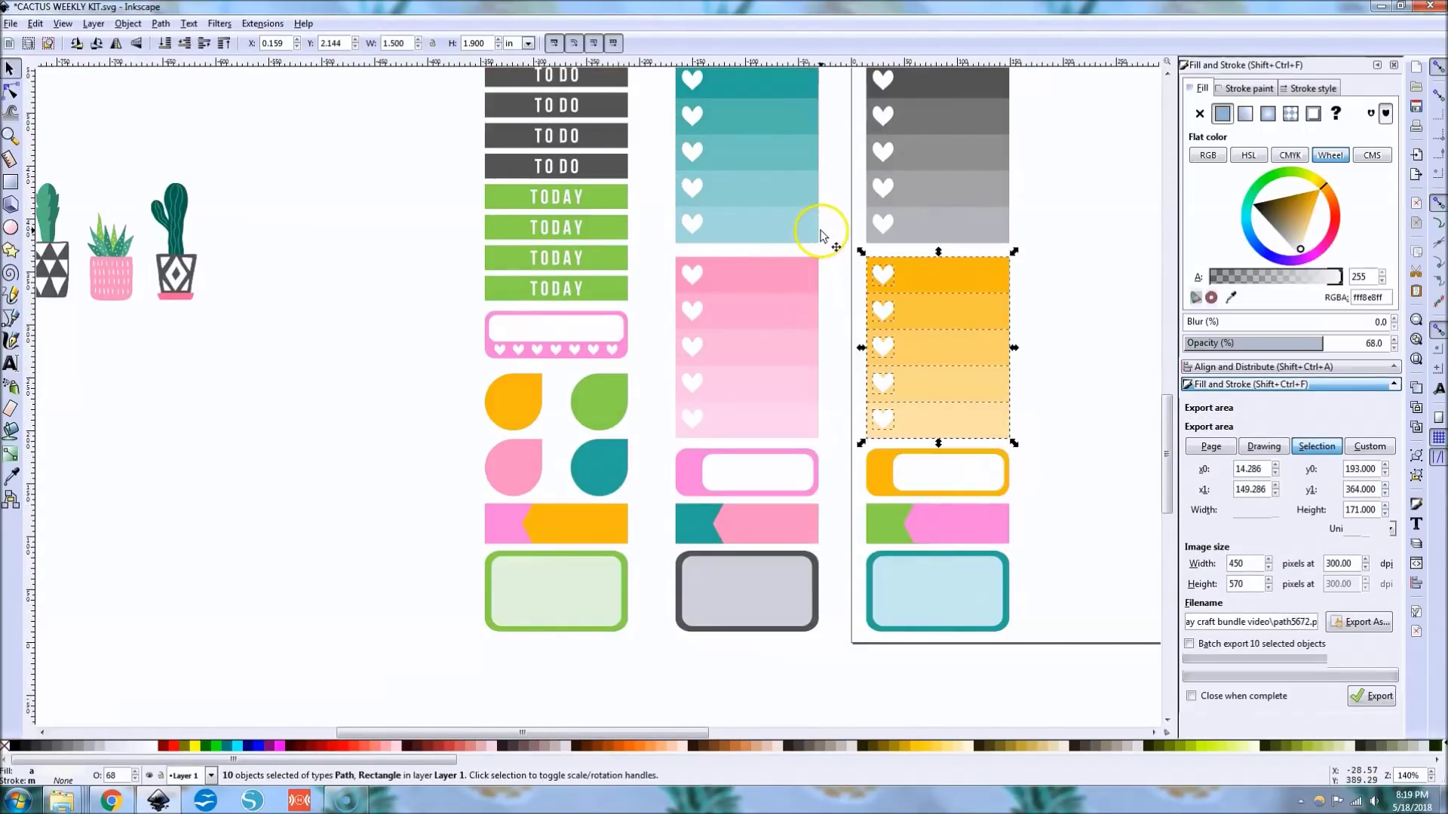
key(ctrl+g)
drag(650, 239, 823, 452)
key(ctrl+g)
Group each bordered box, two-colour flag and rounded label at the foot of the second and third sticker columns as separate stickers
drag(1035, 647, 855, 537)
key(ctrl+g)
drag(1048, 556, 843, 490)
key(ctrl+g)
drag(1059, 507, 847, 443)
key(ctrl+g)
drag(653, 437, 827, 508)
key(ctrl+g)
drag(655, 489, 824, 567)
key(ctrl+g)
drag(651, 532, 848, 658)
key(ctrl+g)
Group the pink heart-border label and the stack of TO DO and TODAY strips in the first column, each separately
click(441, 555)
drag(645, 653, 659, 561)
drag(424, 286, 647, 389)
scroll(634, 383, up, 6)
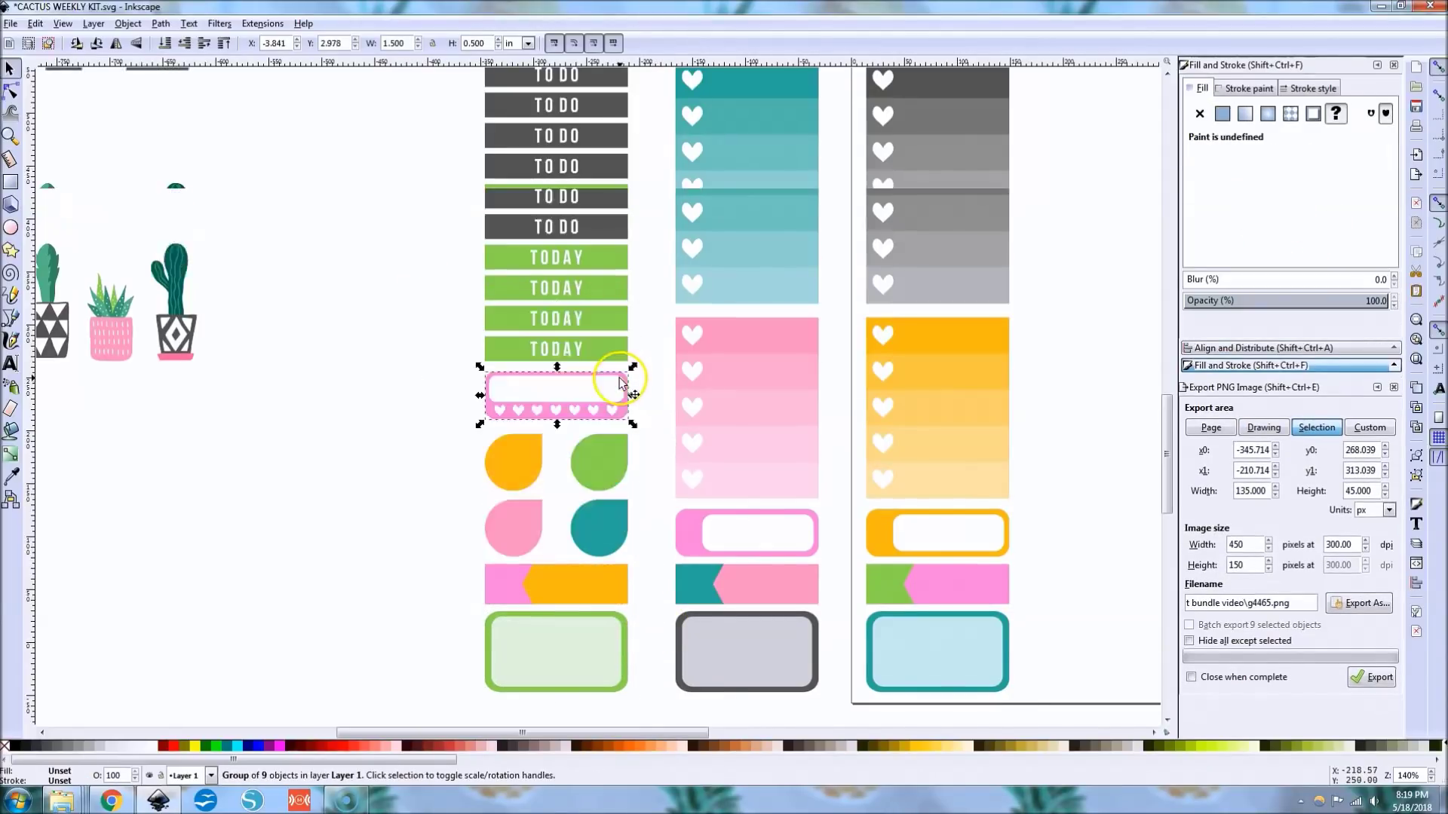
drag(425, 218, 668, 492)
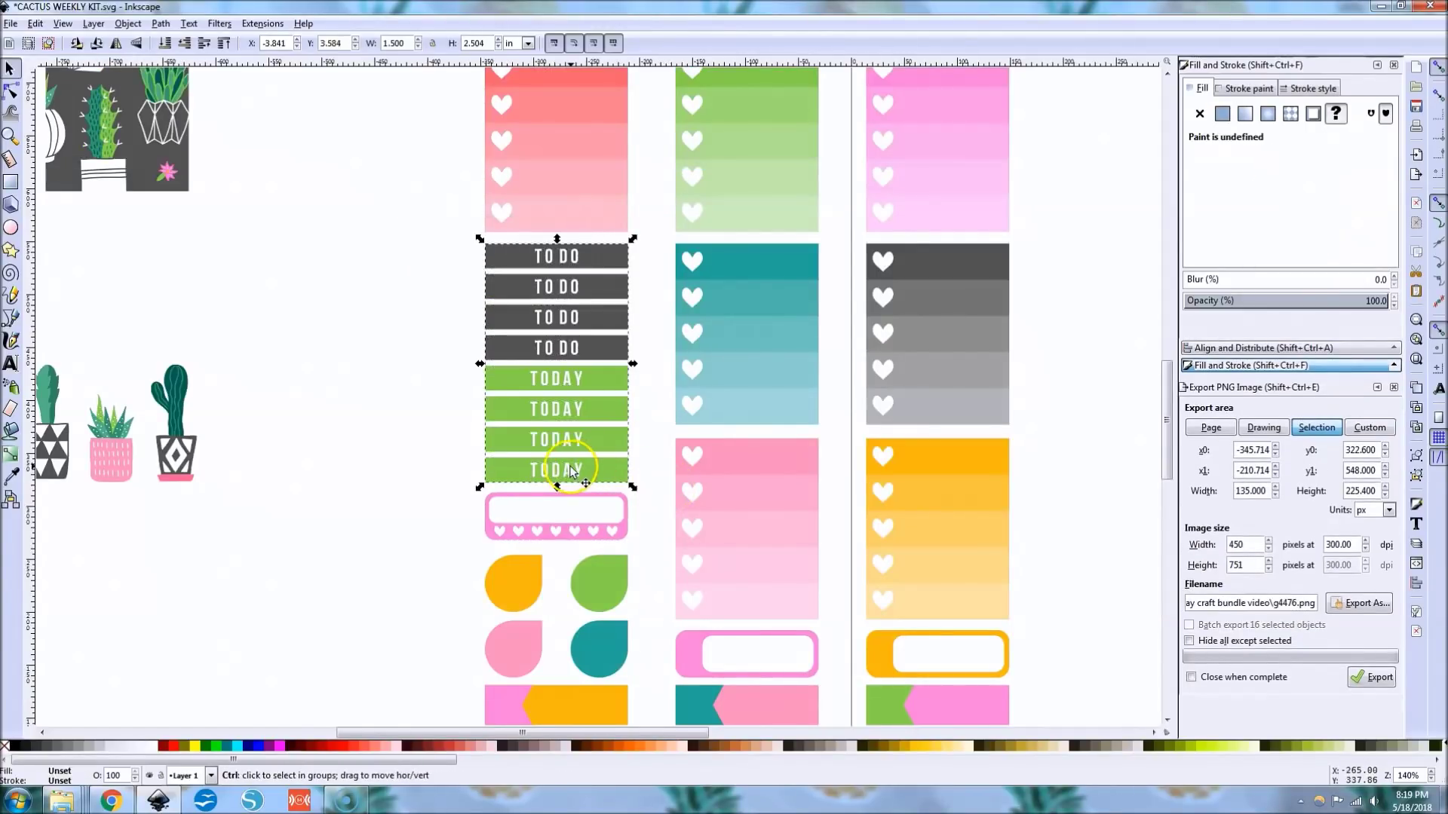
Move the red sheet and the five pattern boxes above the sticker columns, with the sheet offset to the right of the columns
scroll(569, 467, down, 4)
drag(312, 589, 692, 329)
mouse_move(250, 309)
mouse_down()
mouse_move(381, 344)
mouse_move(501, 404)
mouse_move(782, 294)
mouse_up()
scroll(781, 303, up, 2)
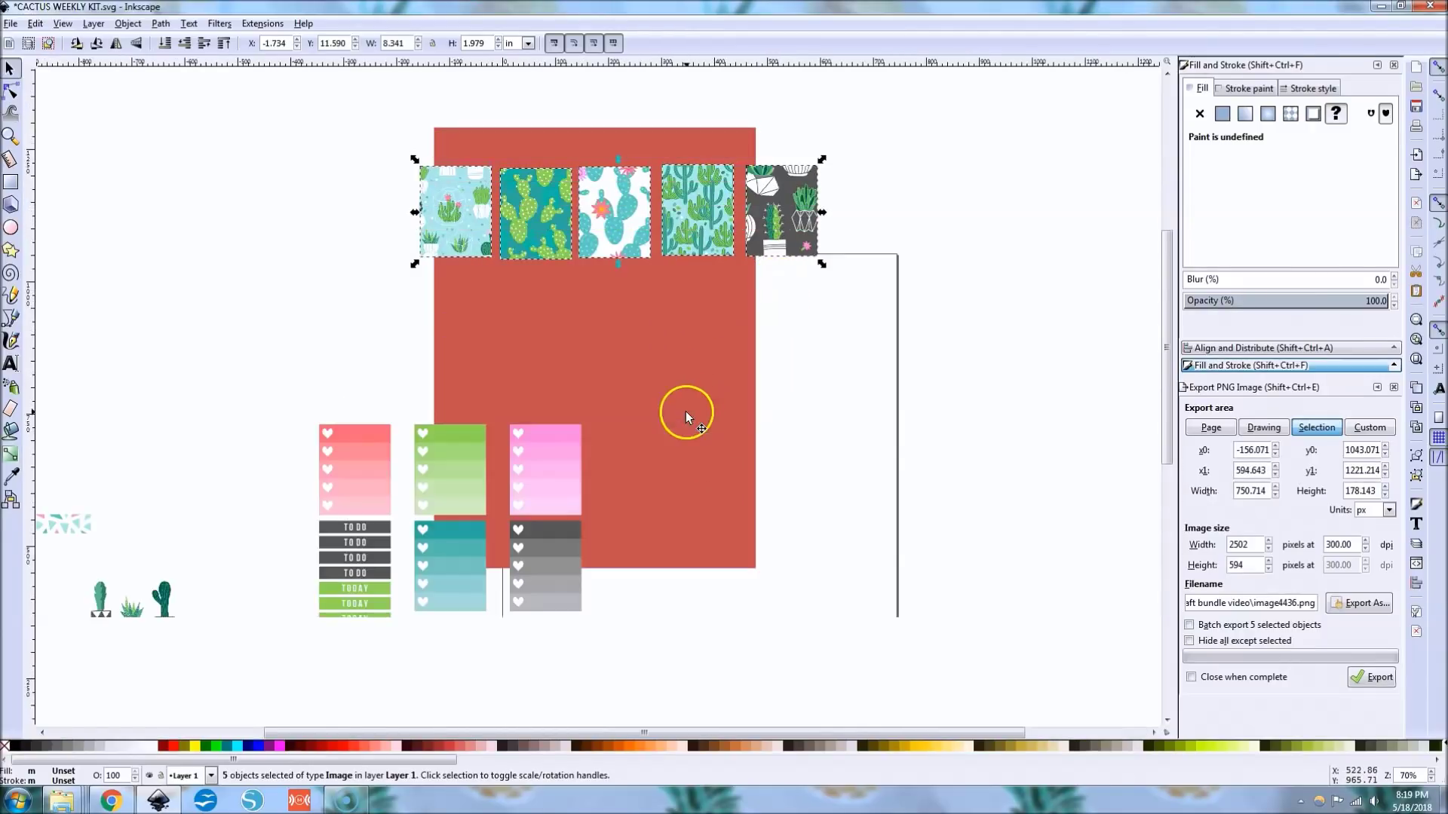
click(859, 464)
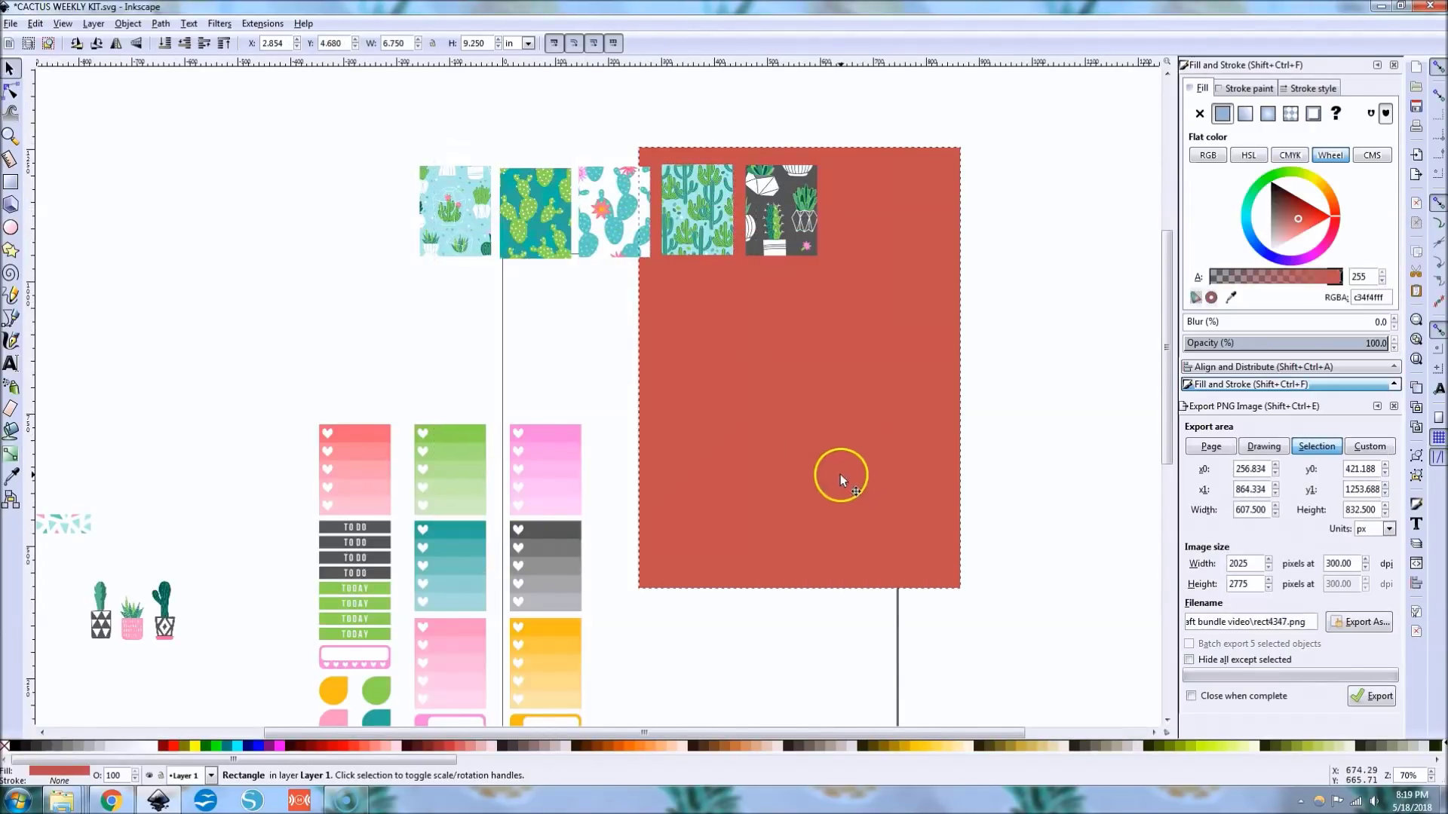
Place the pattern boxes across the upper part of the red sheet and set the dark cactus pattern aside outside it
drag(390, 141, 884, 280)
drag(830, 230, 1069, 230)
click(1003, 327)
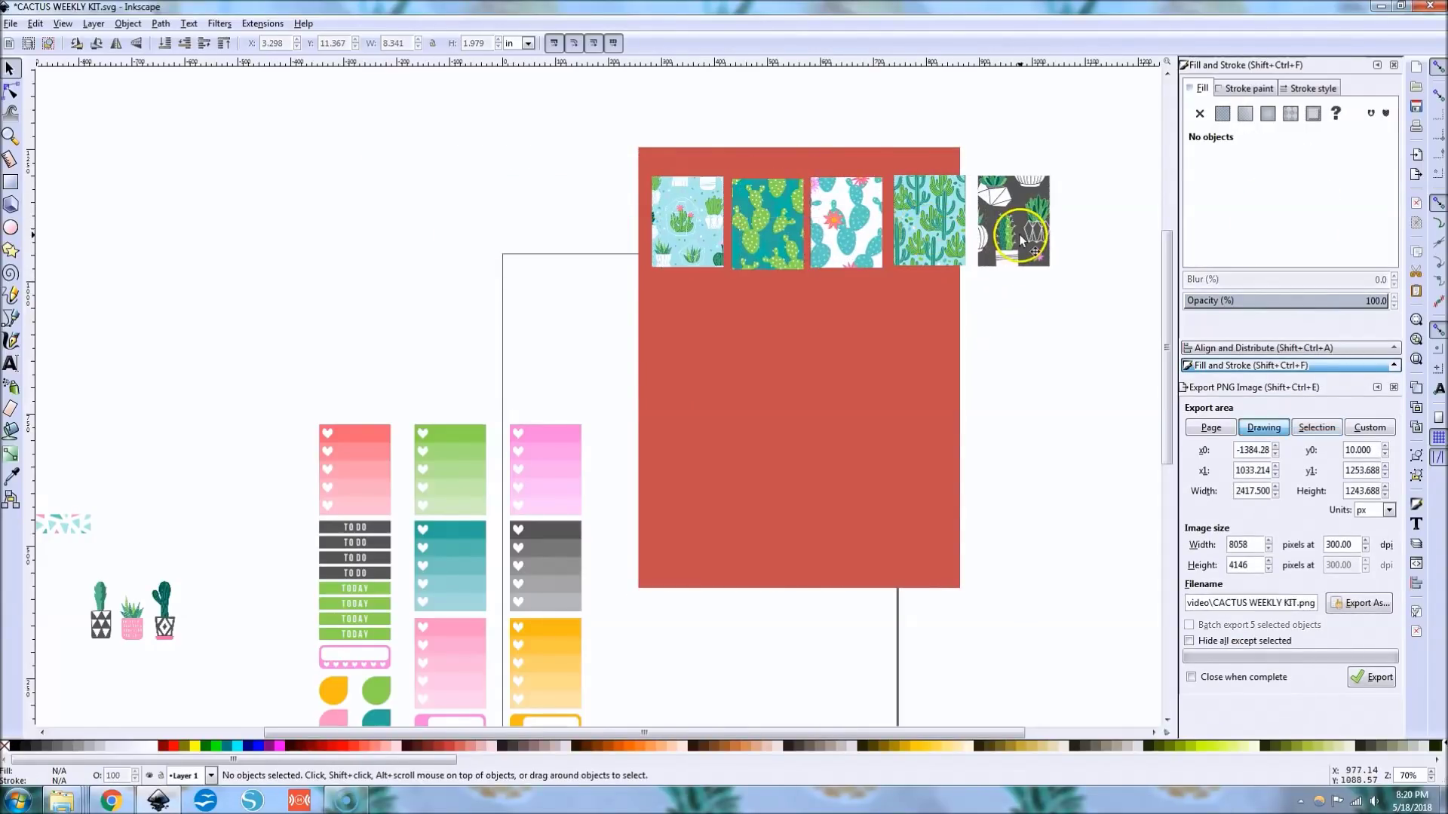
drag(1019, 234, 443, 161)
Align the light blue potted-cactus pattern to the left and top edges of the red sheet, relative to Selection Area
click(668, 237)
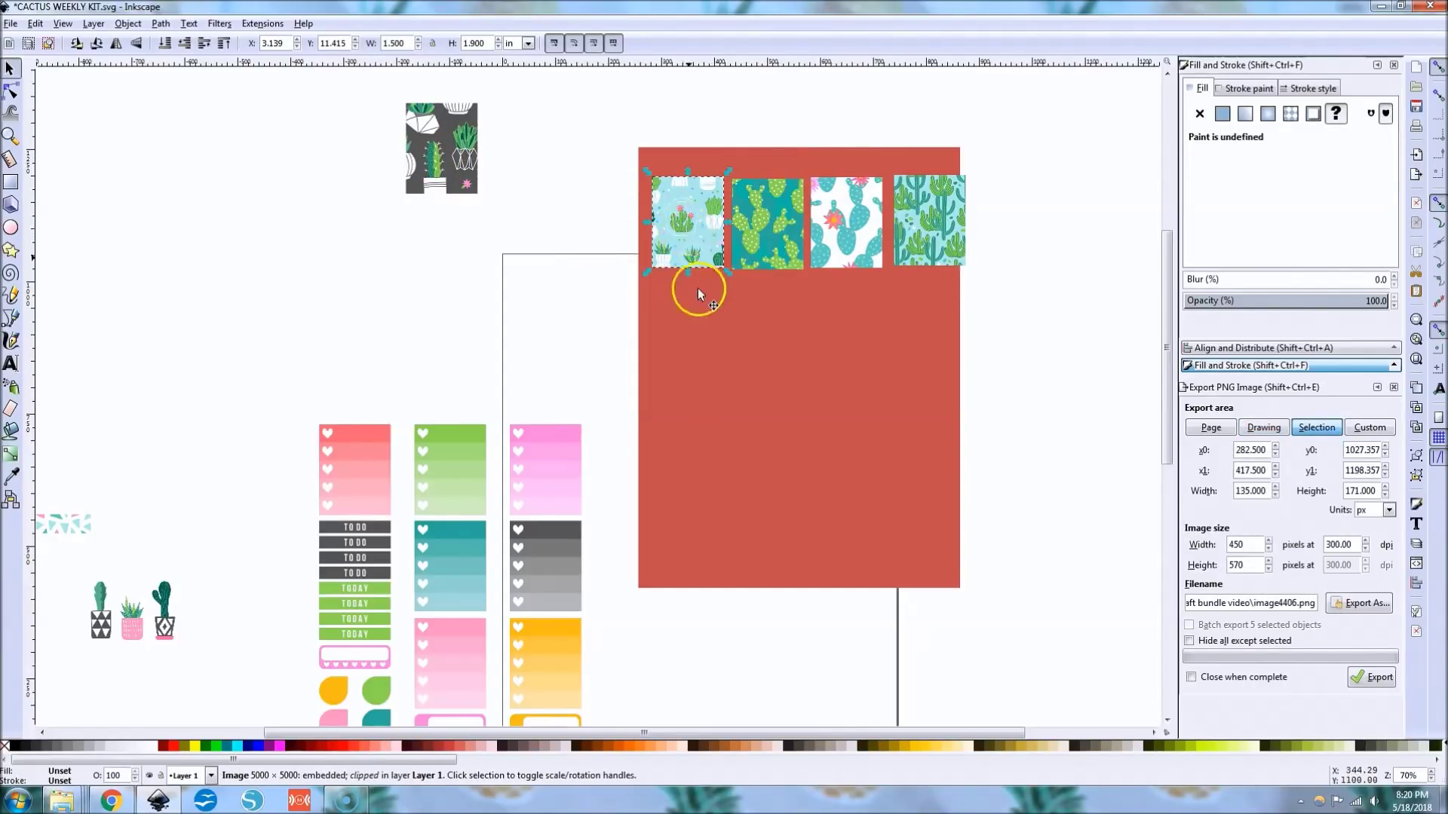
shift+click(701, 319)
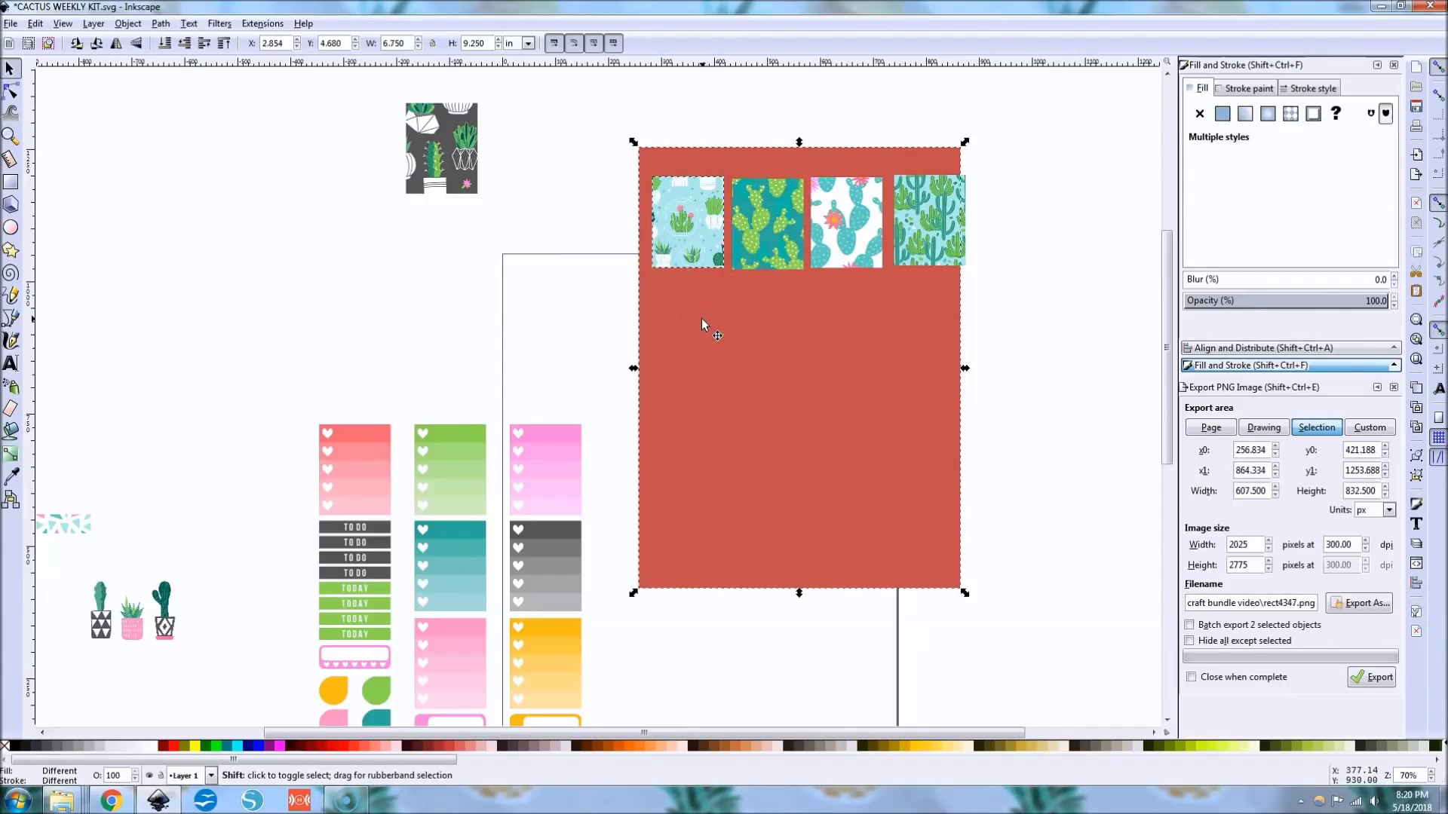
click(1207, 350)
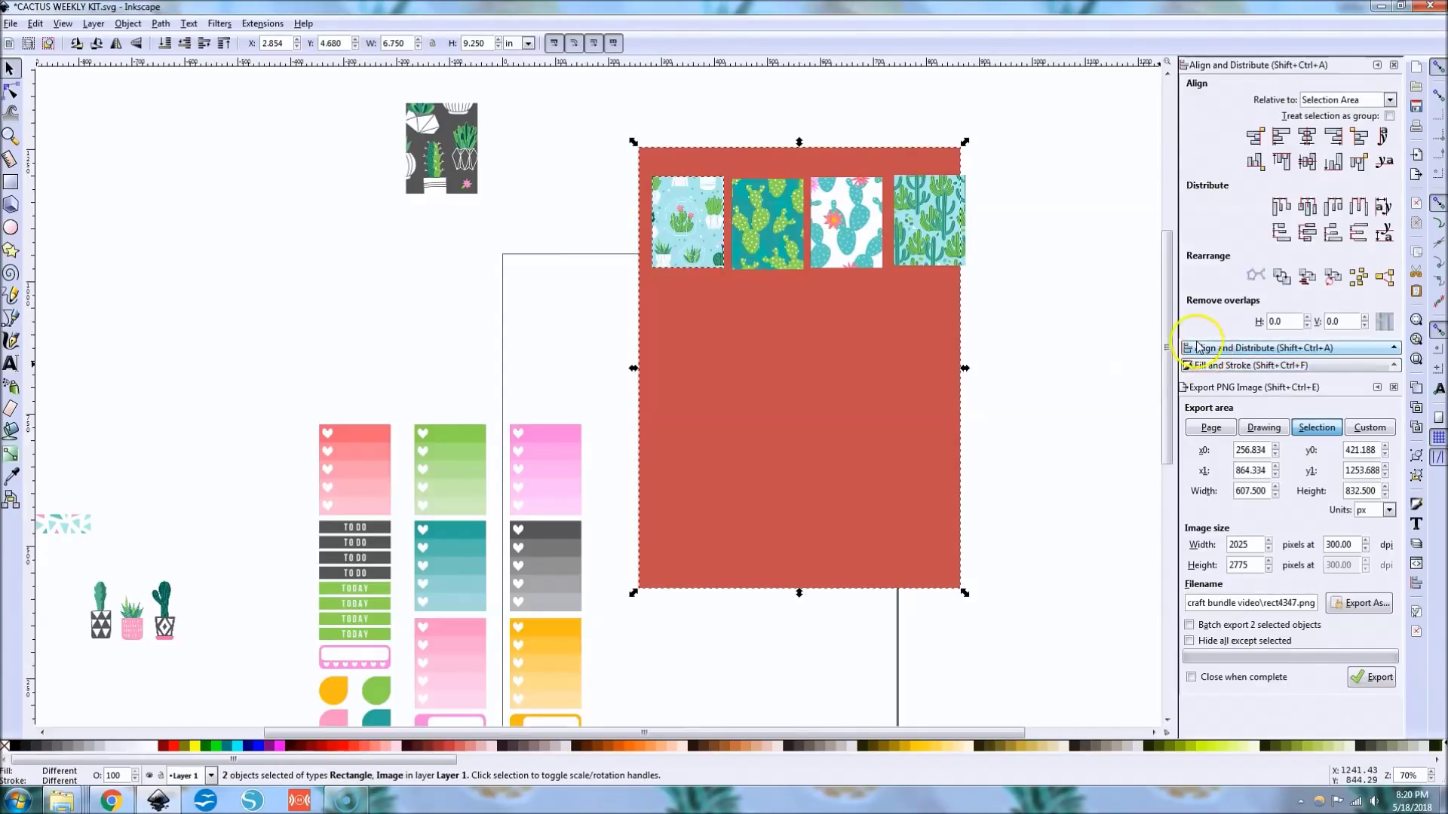
click(1340, 101)
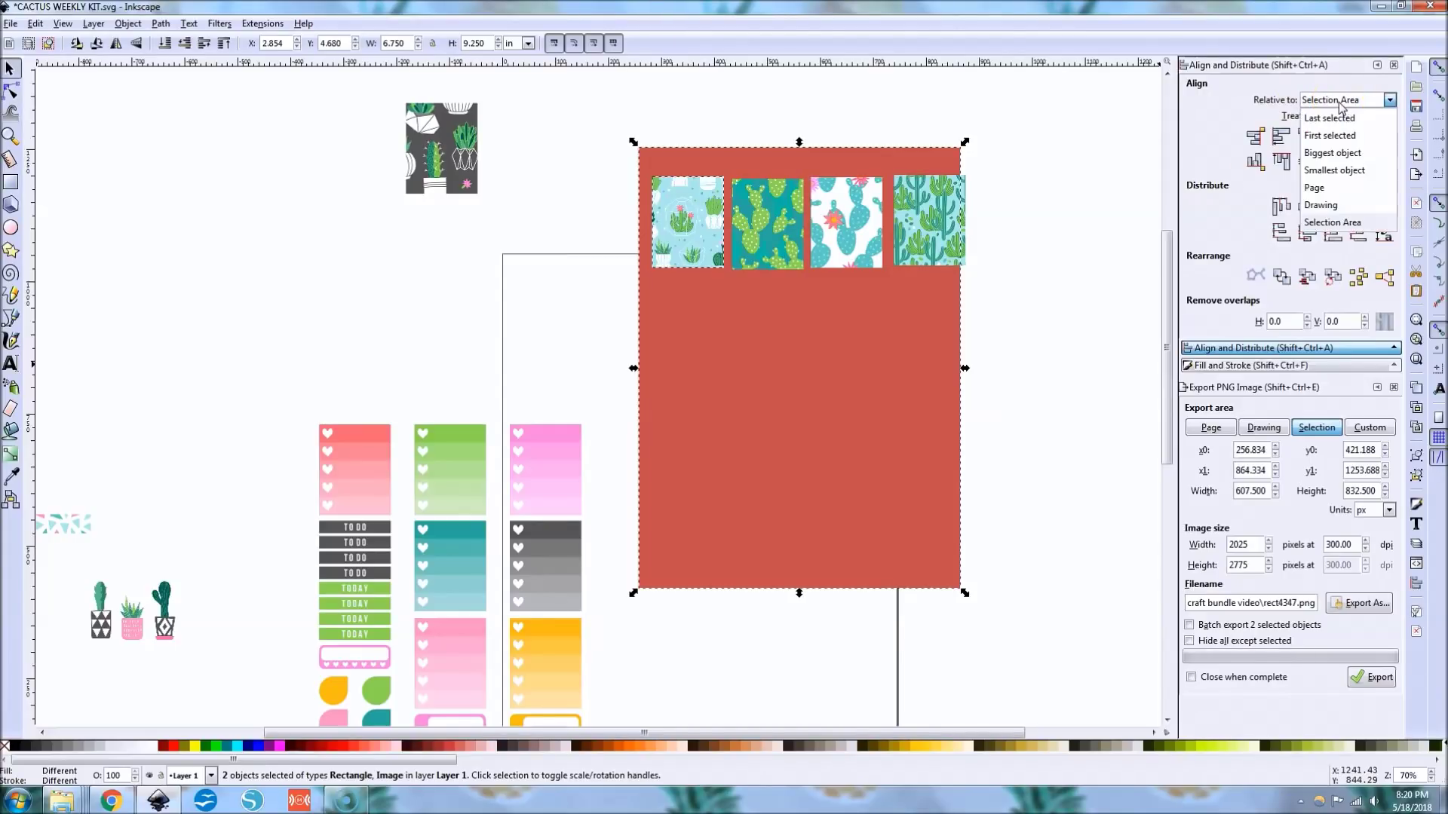
click(1340, 106)
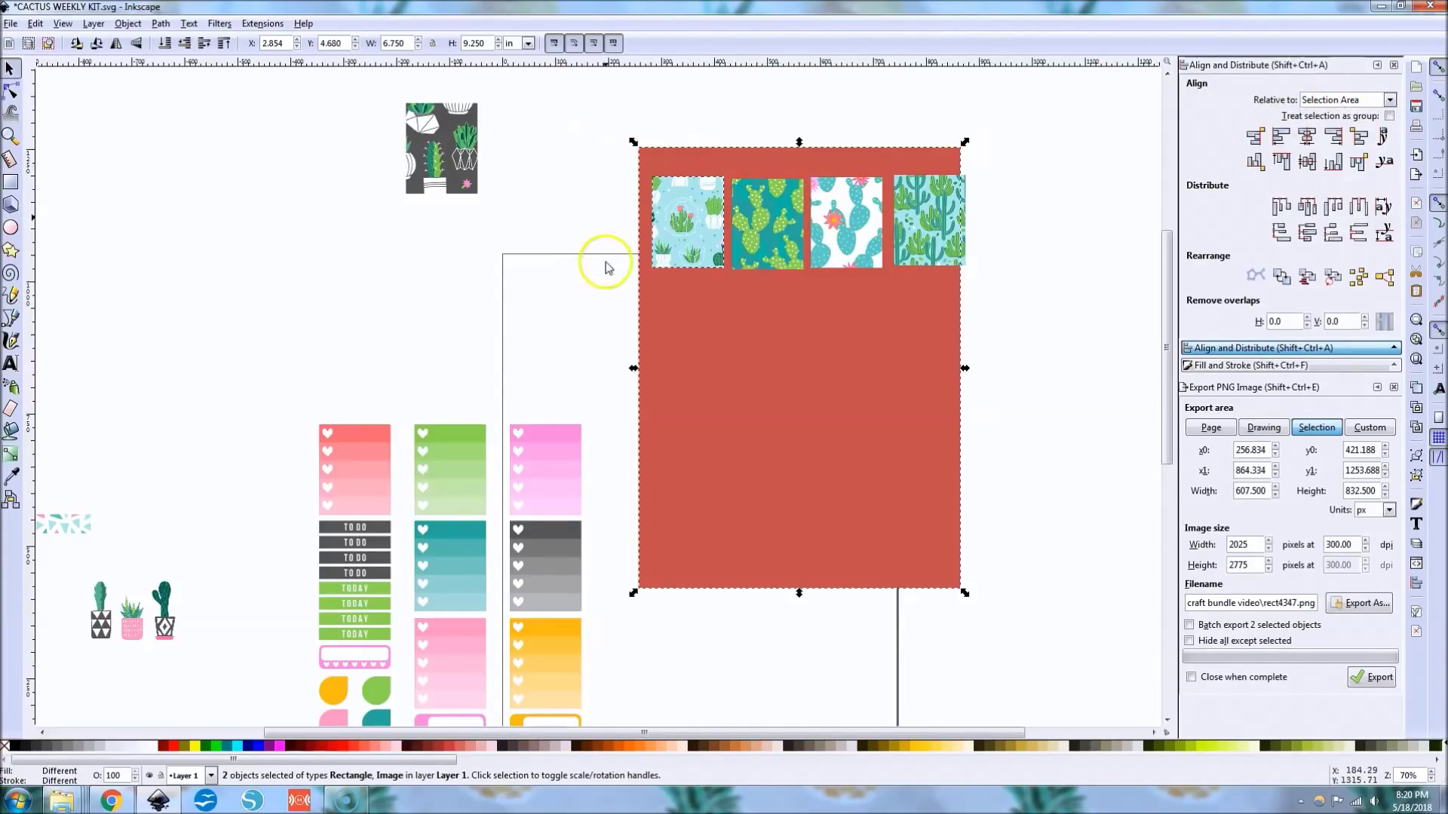
click(624, 578)
click(713, 220)
shift+click(751, 360)
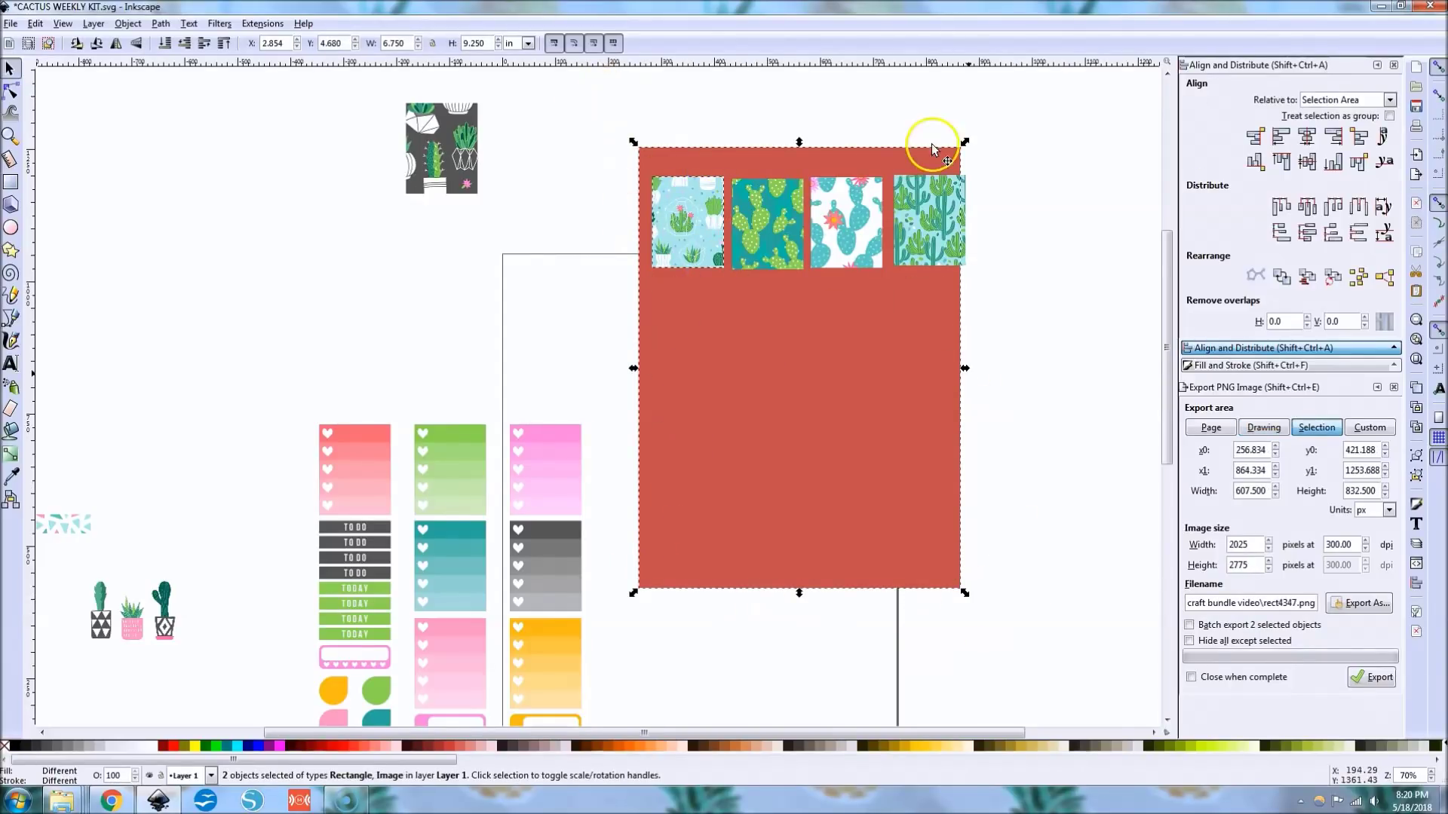
click(1279, 138)
click(1281, 160)
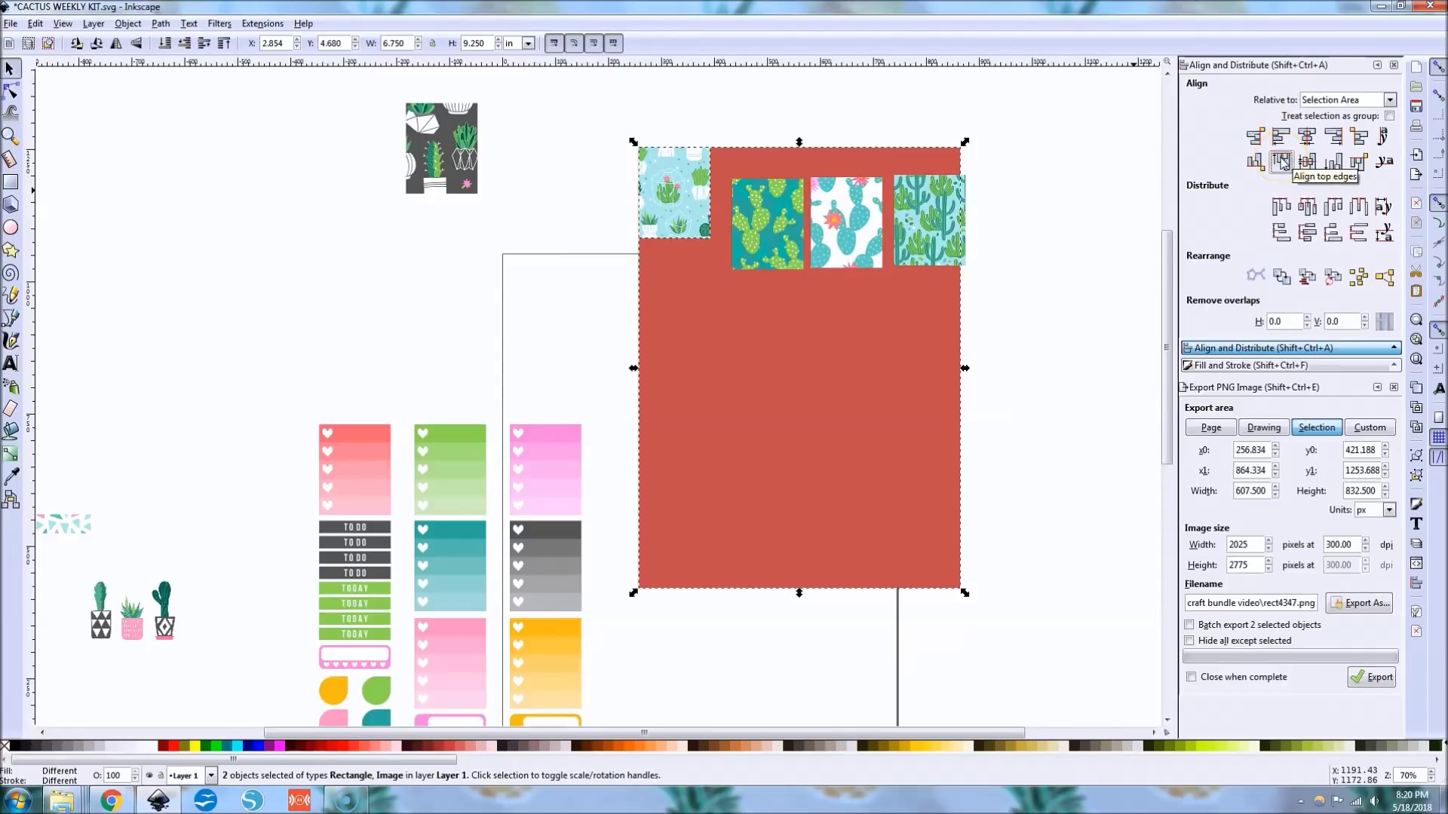
Nudge the tall green cactus pattern inside the red sheet and align it to the sheet's right and top edges
click(1027, 236)
click(902, 237)
key(Left)
key(Left)
key(Left)
key(Left)
key(Left)
key(Left)
key(Left)
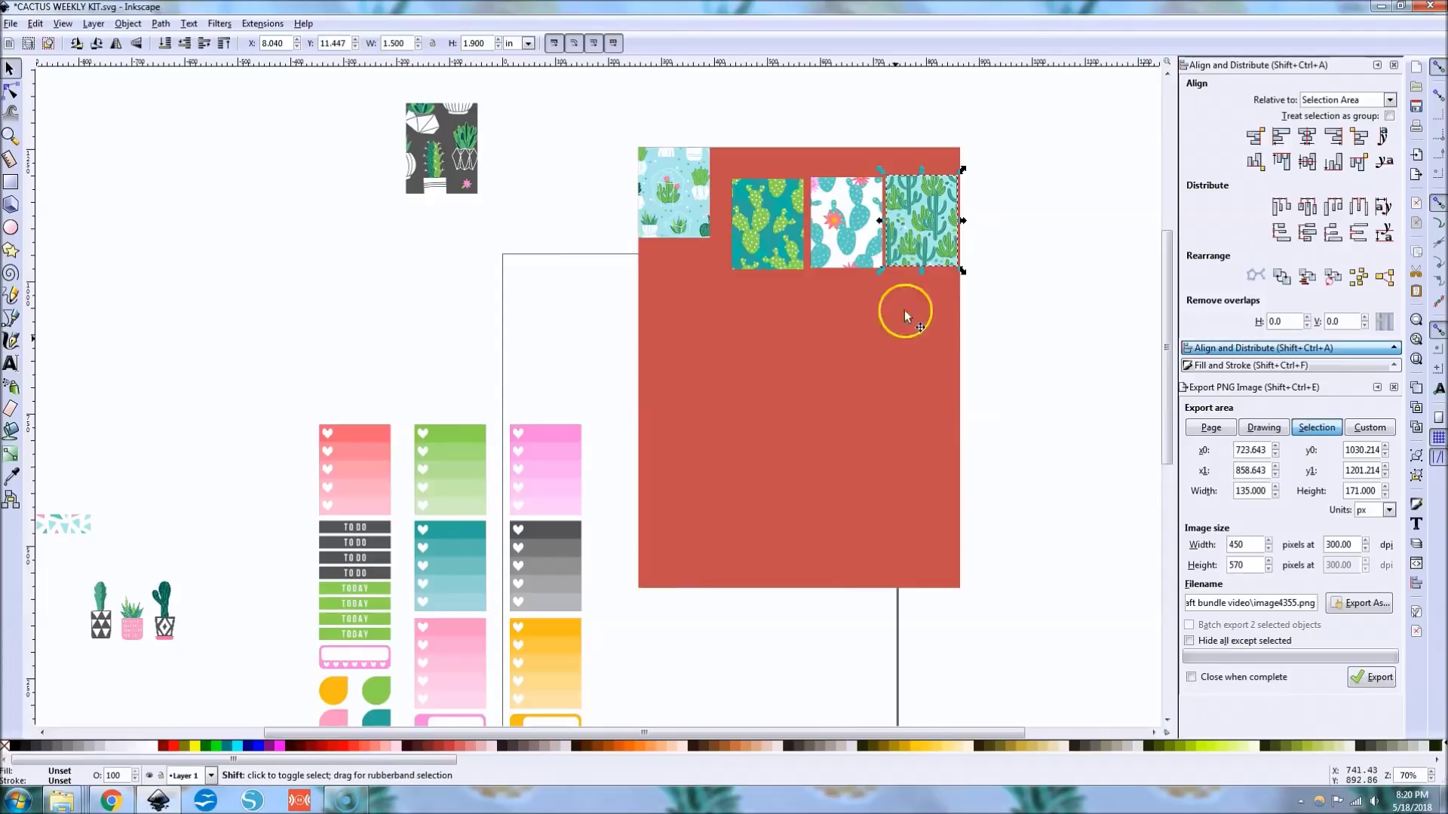
shift+click(920, 361)
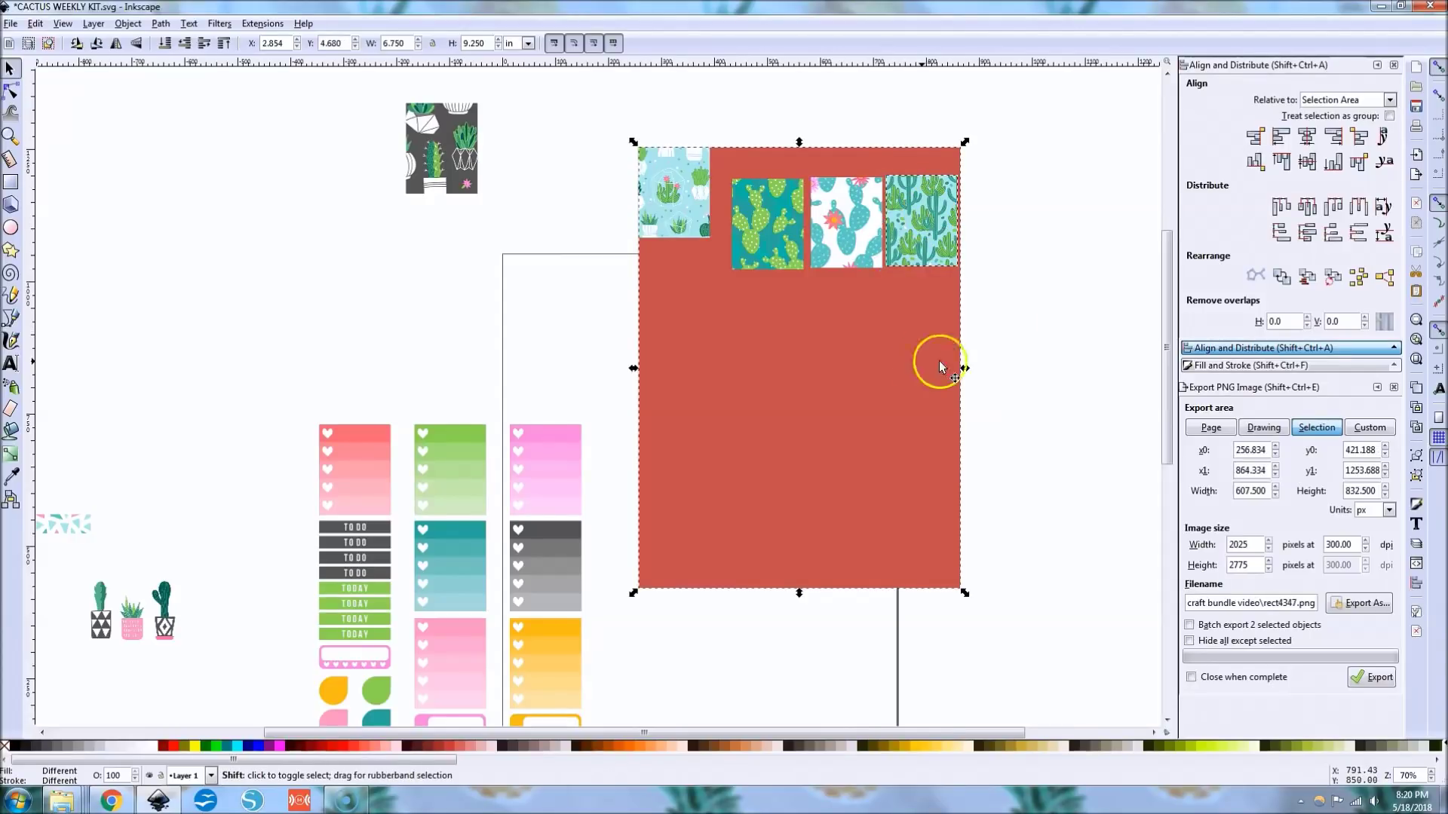
click(1333, 136)
click(1281, 162)
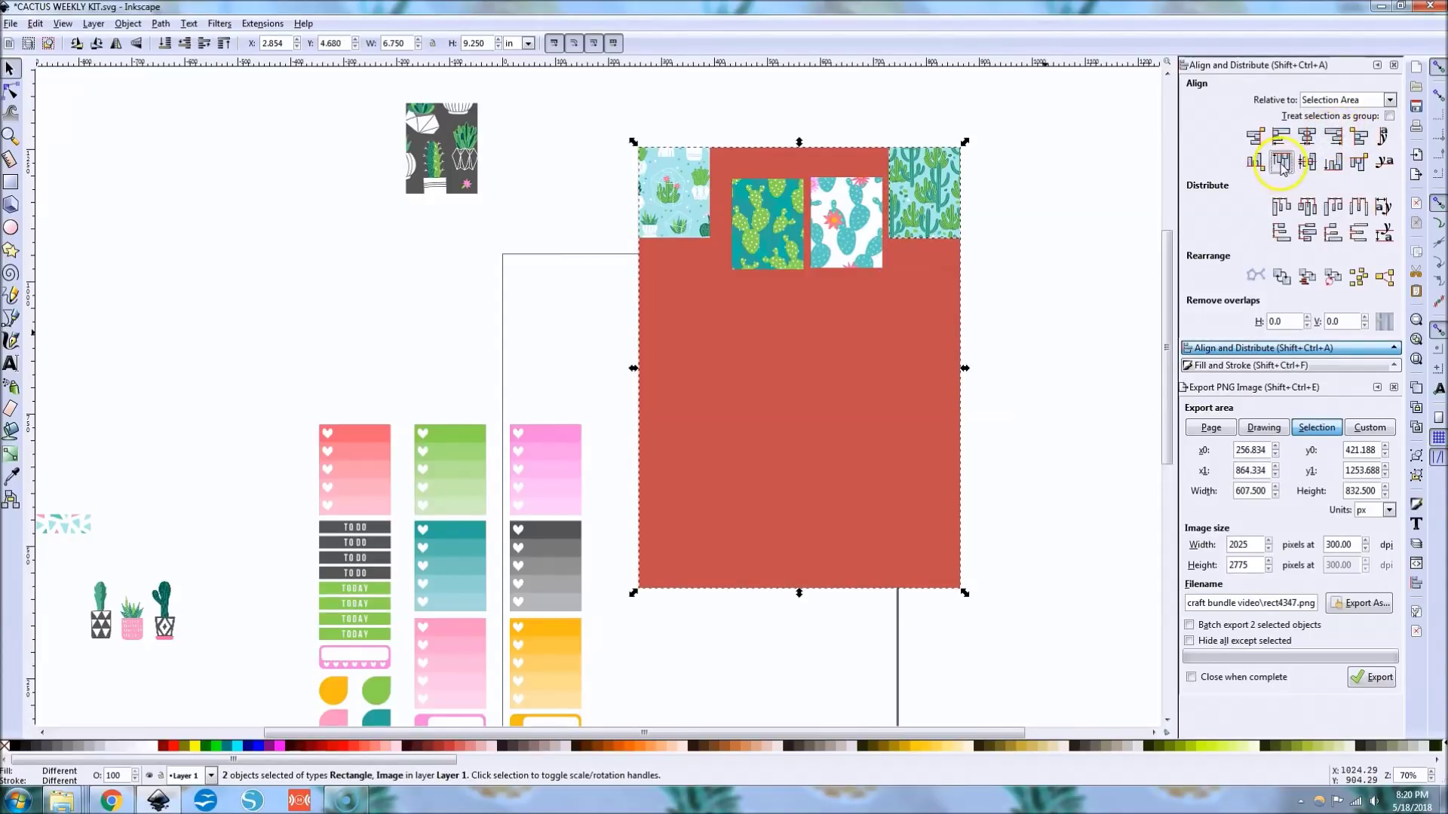
Align the tops of the four pattern boxes, distribute them with equal horizontal gaps and group the row
click(558, 123)
drag(559, 122, 1044, 354)
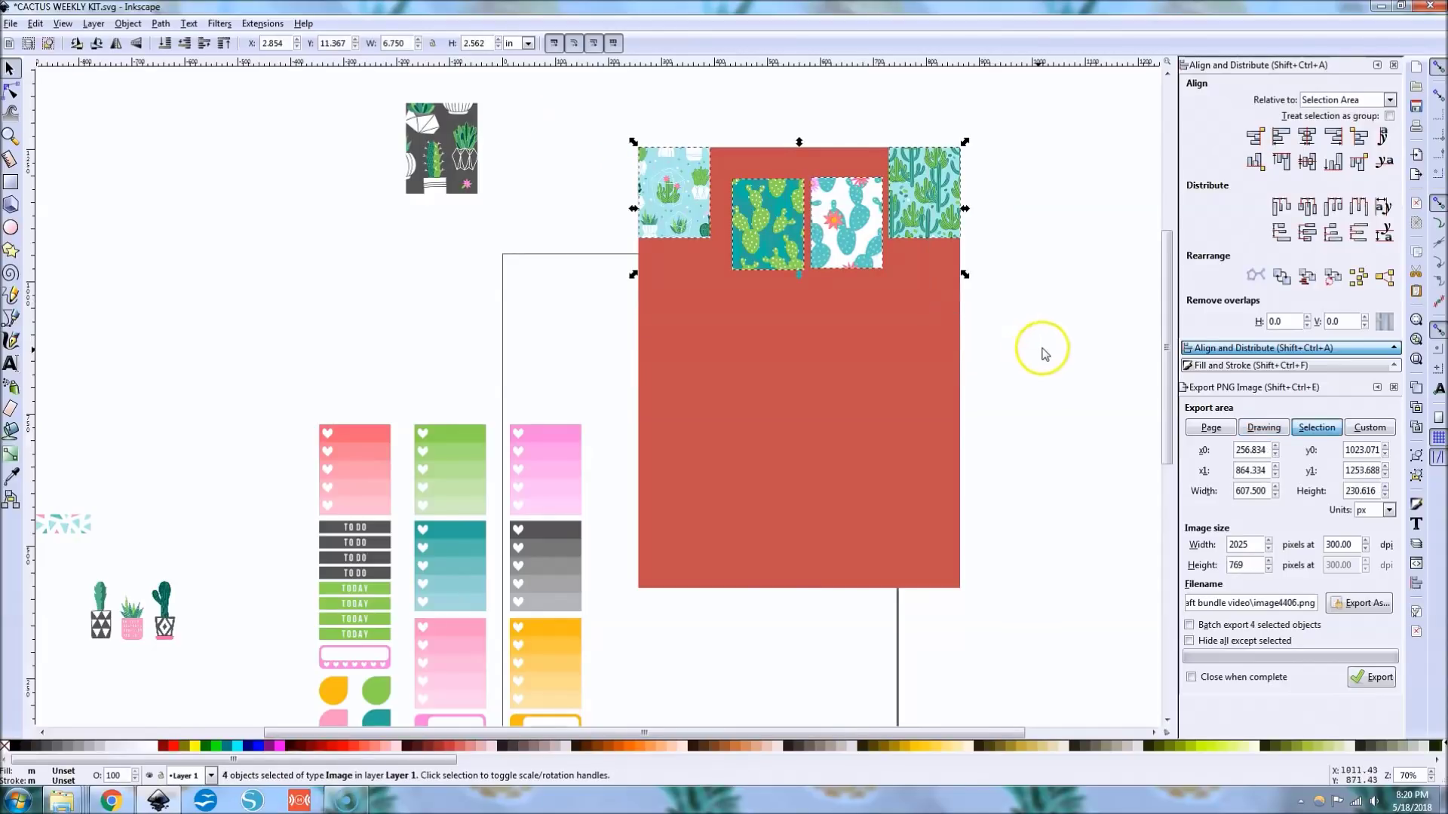
click(572, 102)
drag(572, 101, 1040, 288)
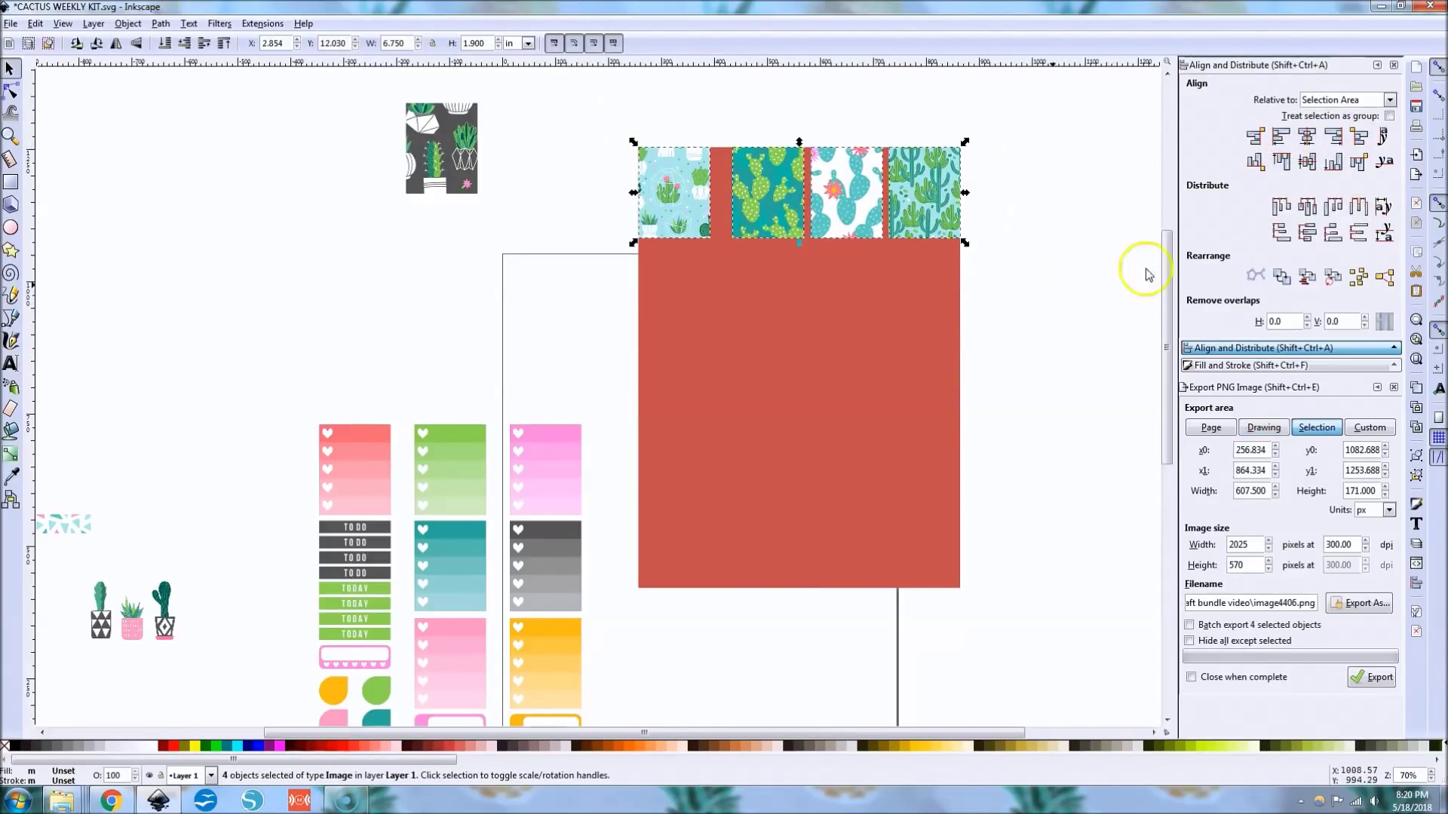
click(1357, 208)
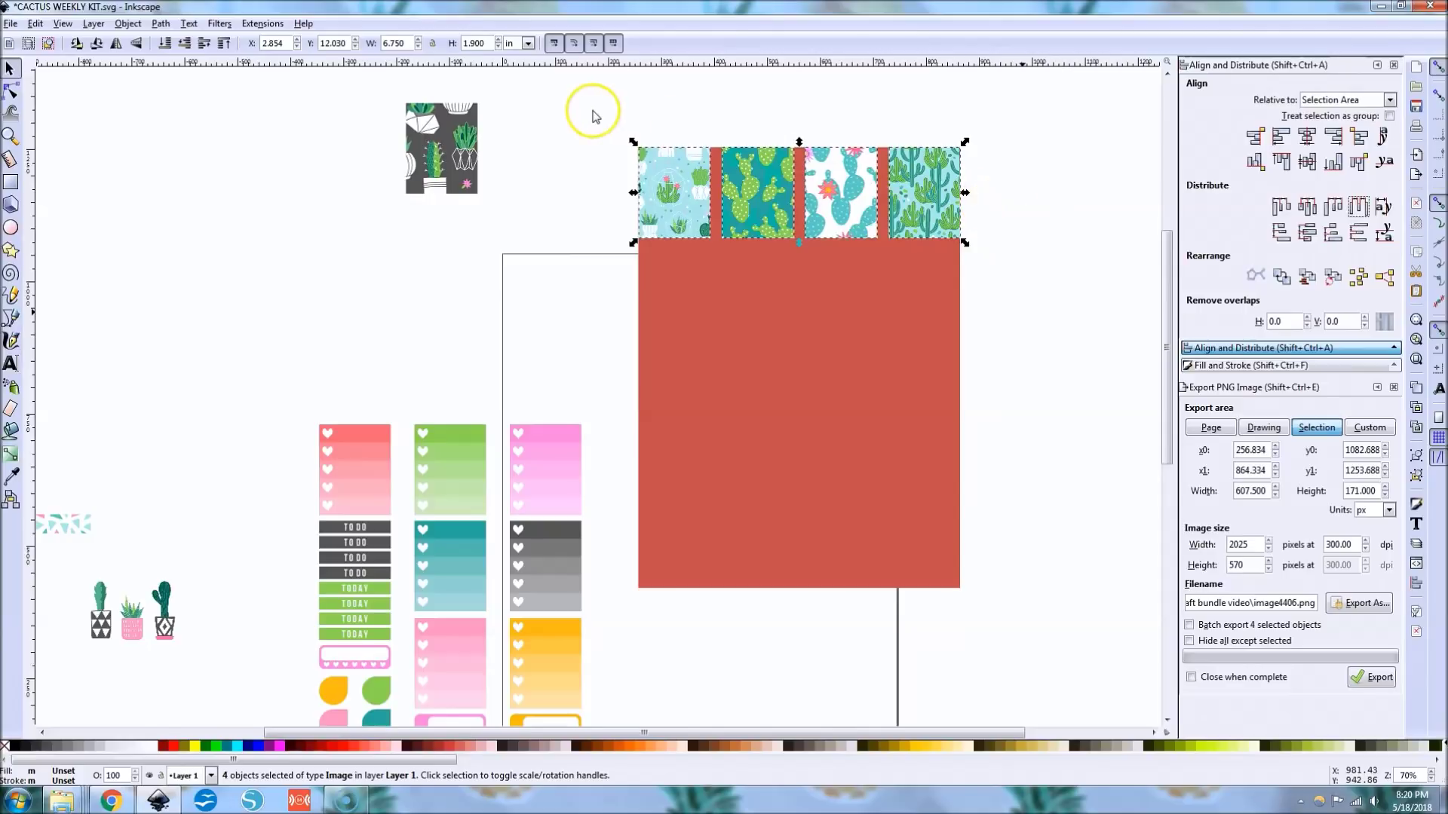
key(ctrl+g)
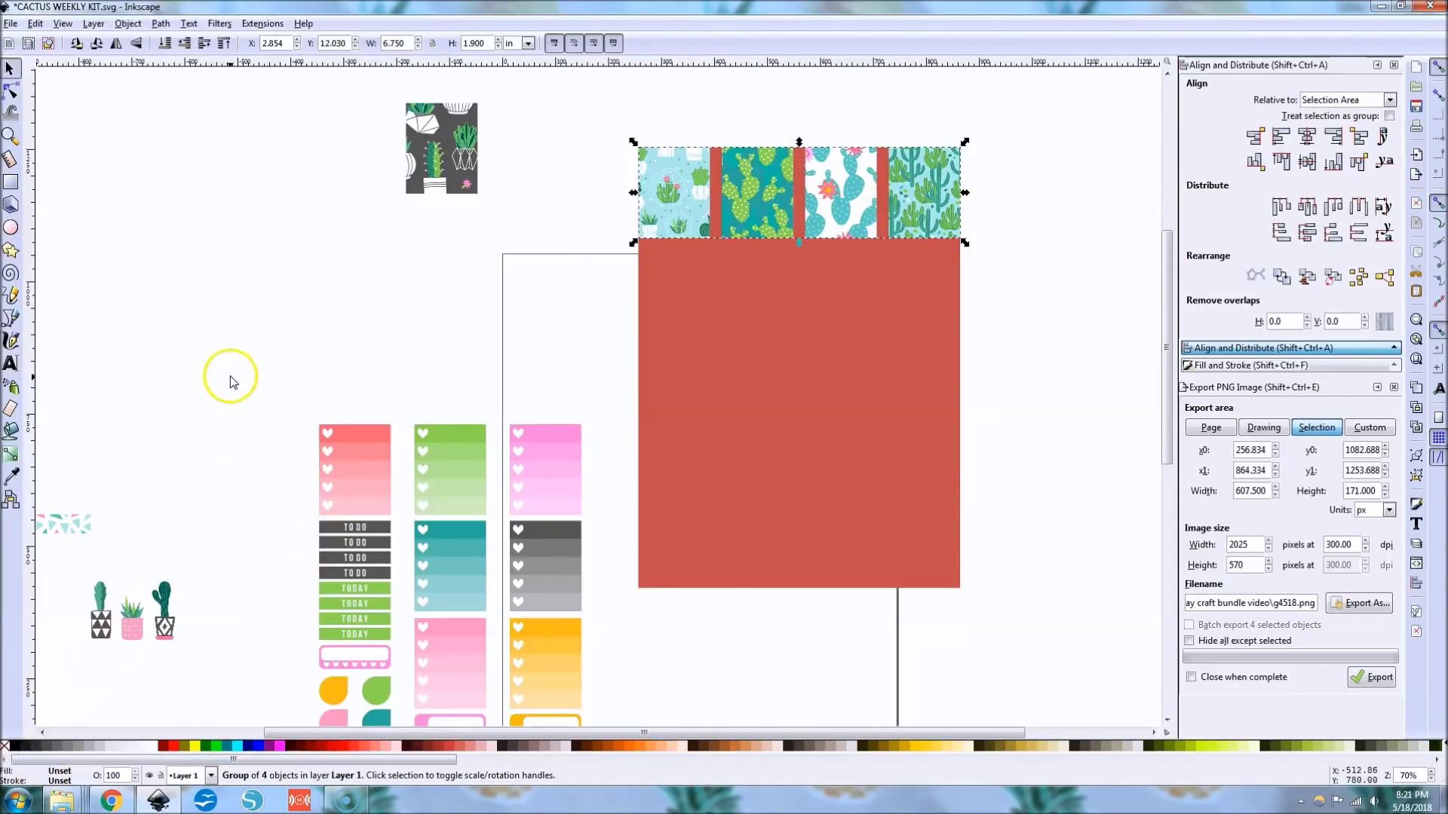
Move the red, green, magenta and teal heart checklists together onto the red sheet beneath the pattern row
drag(290, 384, 592, 511)
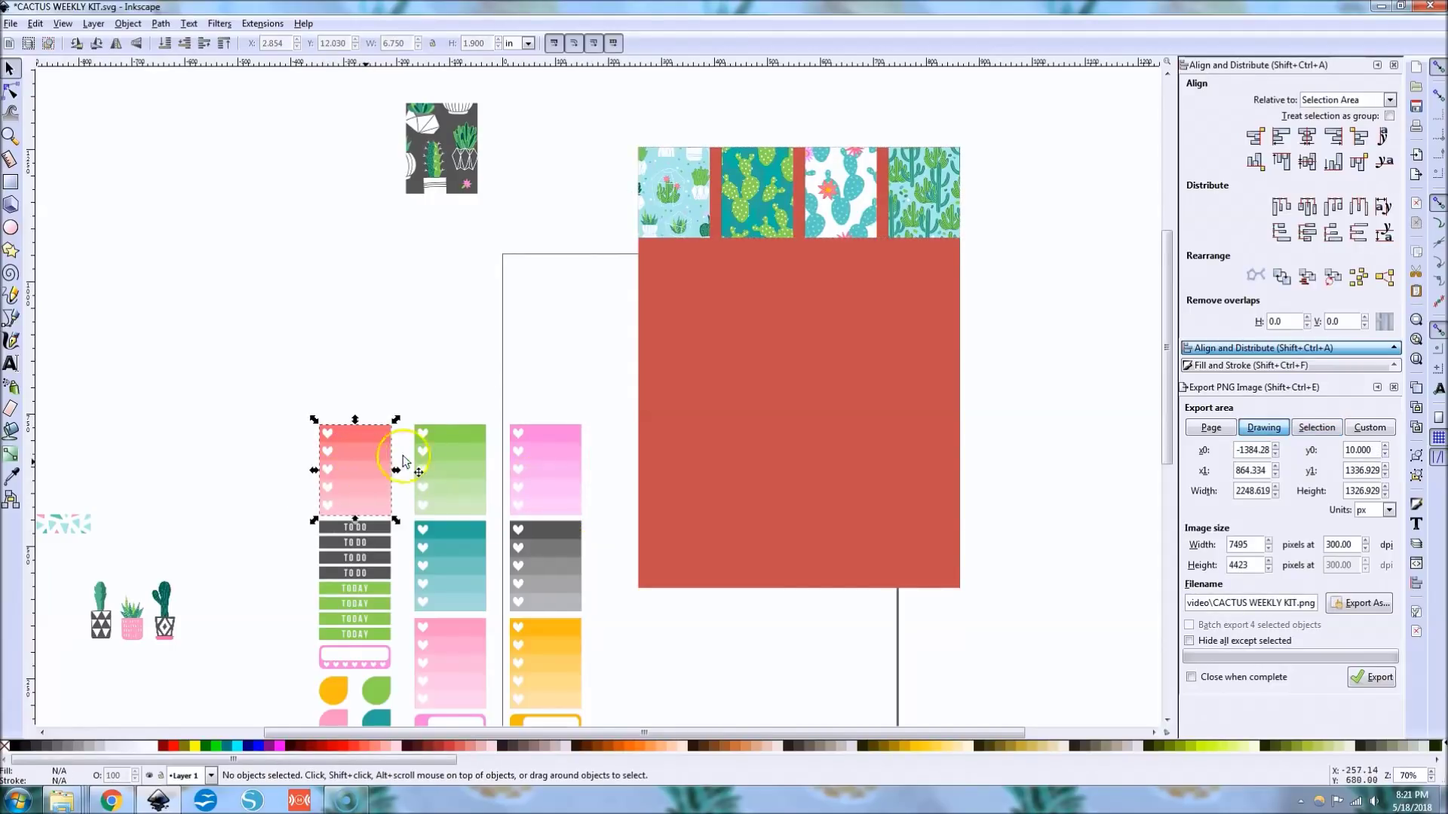
shift+click(420, 459)
shift+click(541, 448)
shift+click(451, 582)
drag(448, 491, 776, 324)
Align the red heart checklist to the left edge of the red sheet
click(663, 291)
click(662, 294)
shift+click(694, 411)
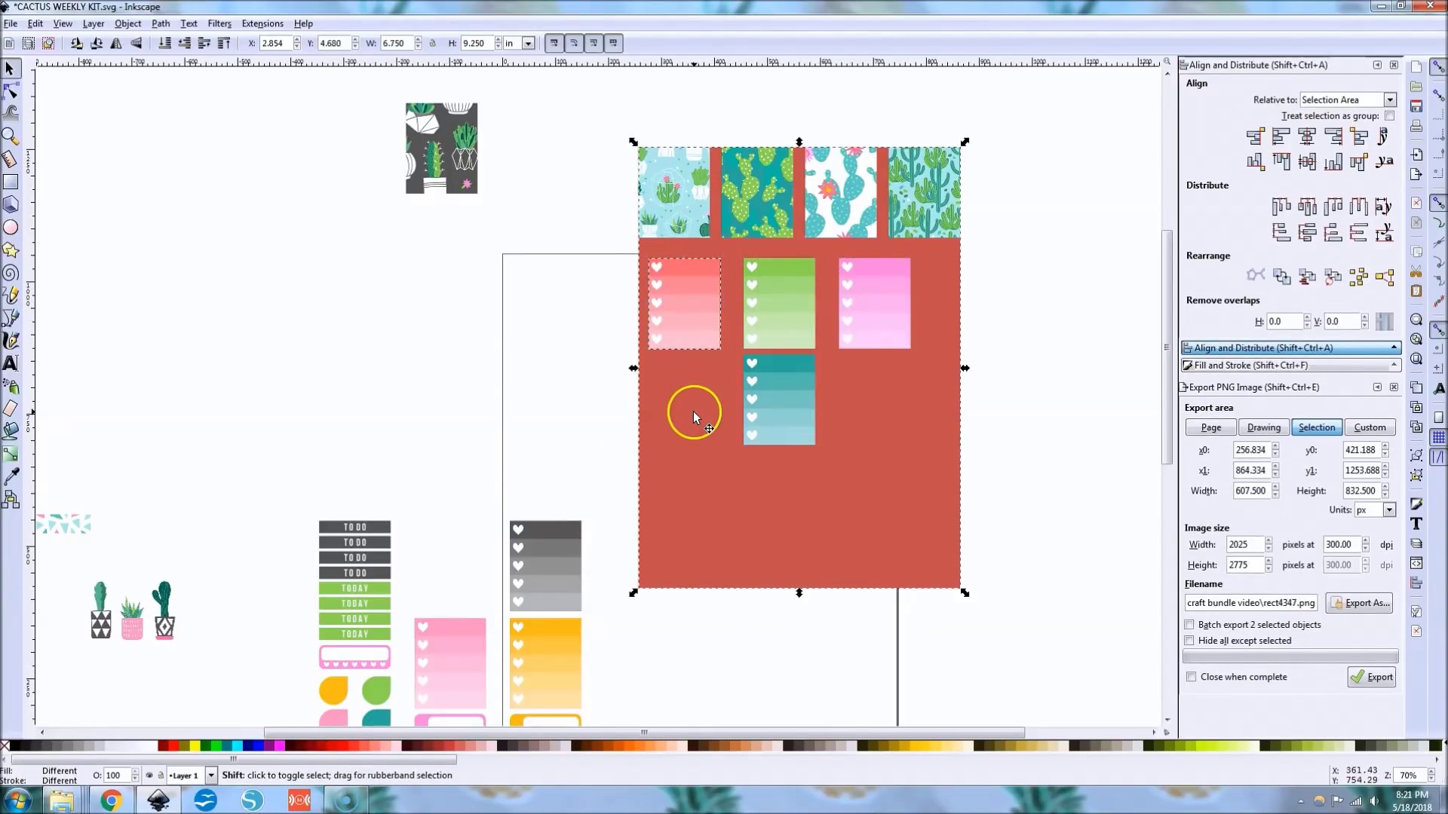
click(1284, 137)
click(1134, 294)
Align the top edge of the teal heart checklist with that of the green checklist, undoing the wrong alignment
click(768, 383)
shift+click(769, 321)
click(1282, 162)
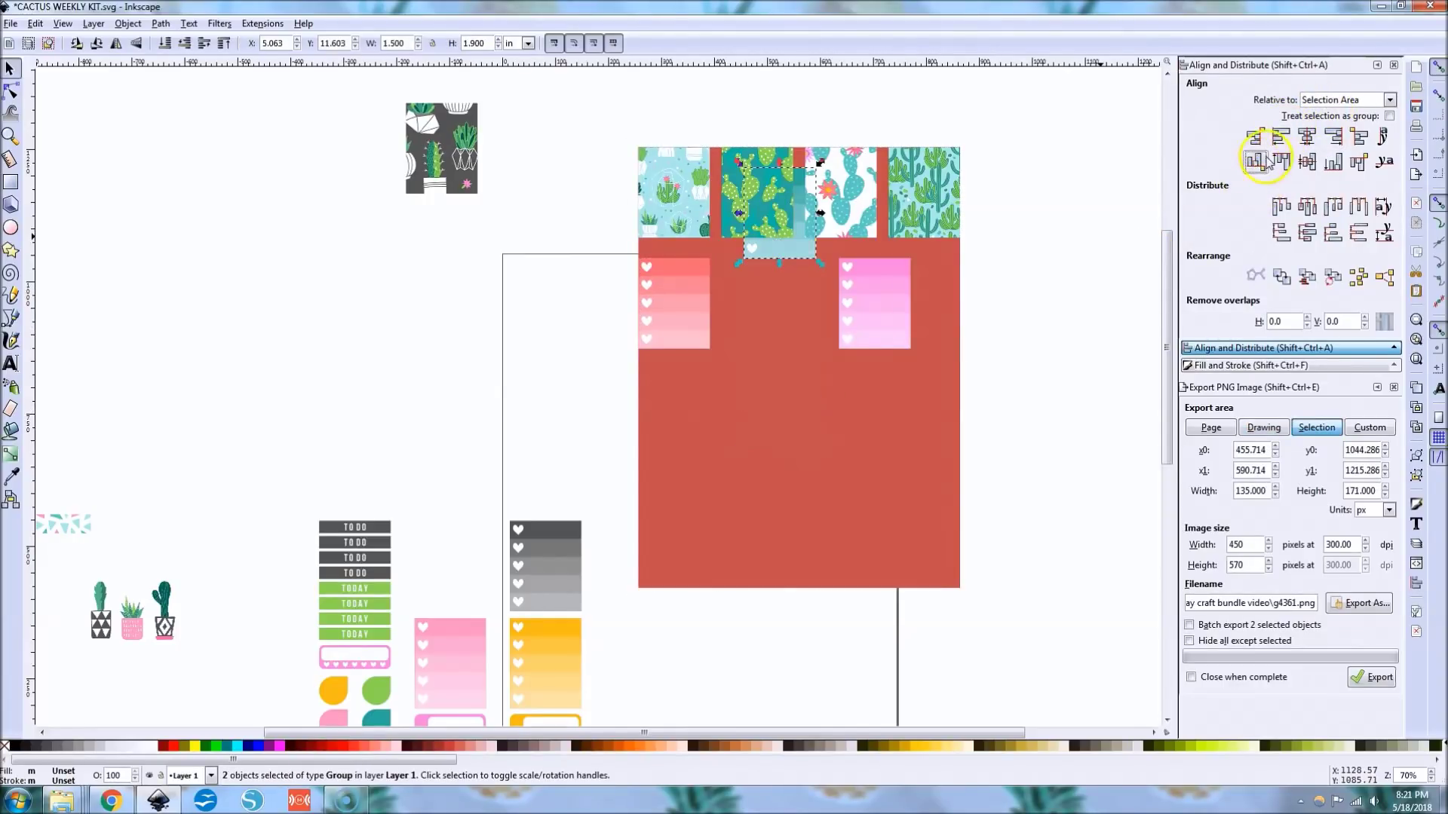
key(ctrl+z)
click(1255, 161)
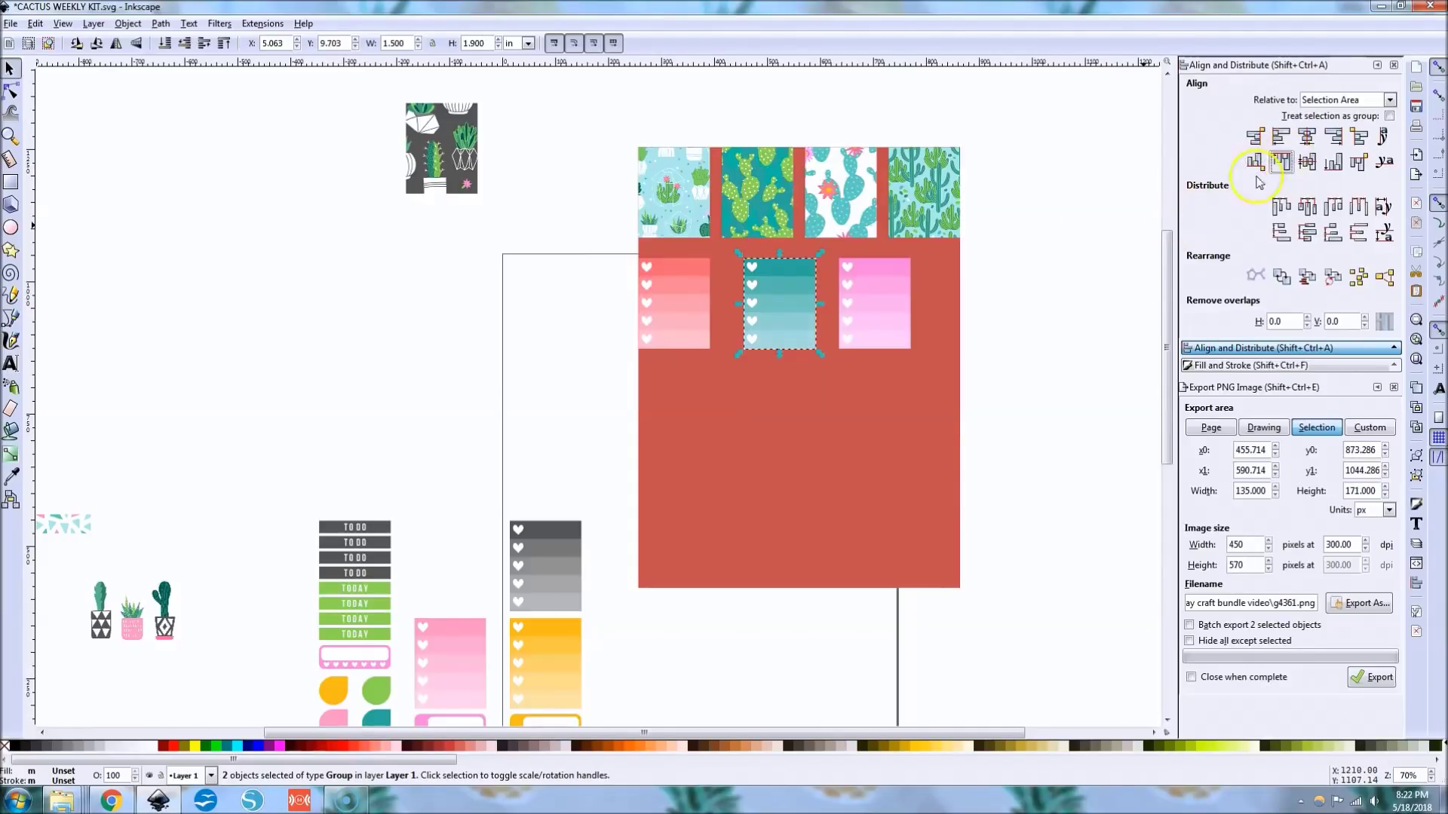
Align the magenta heart checklist to the right edge of the red sheet
click(1015, 301)
shift+click(898, 286)
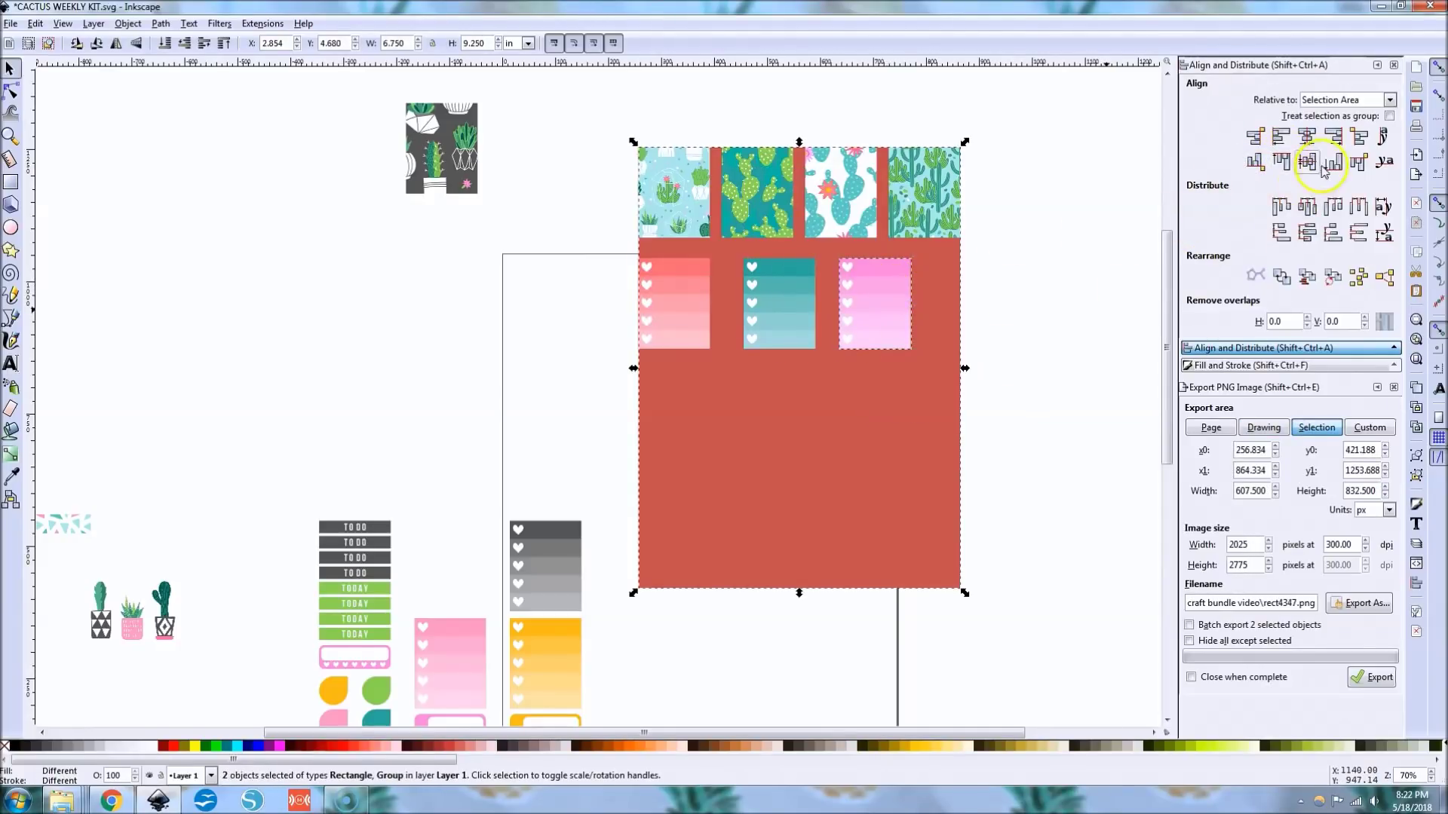
click(1333, 137)
Distribute the four heart checklists with equal horizontal gaps and group them as one row
click(1067, 400)
drag(1068, 400, 569, 245)
click(1358, 206)
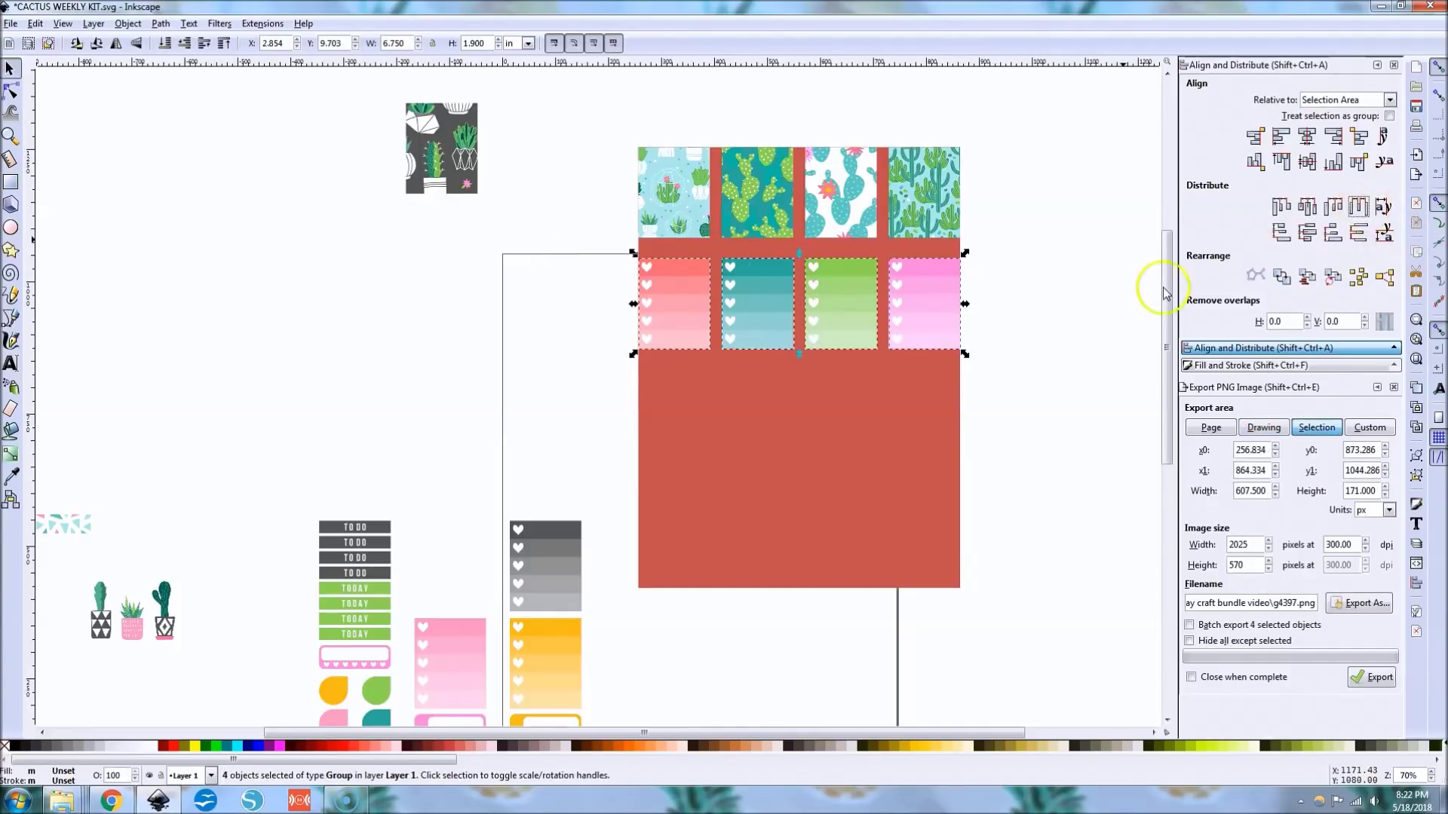
key(ctrl+g)
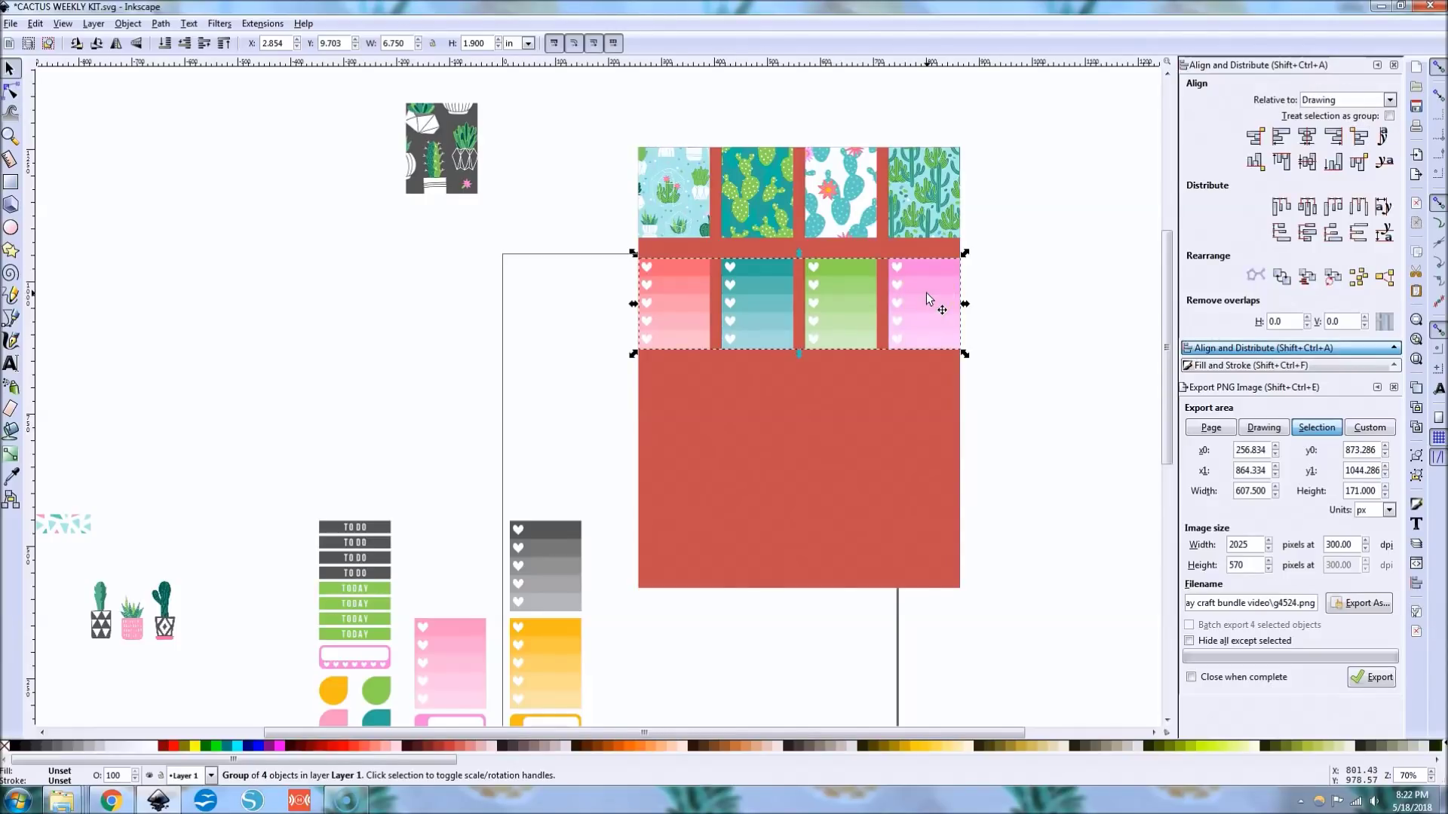
Nudge the grouped checklist row up to Y 9.992 in, leaving a narrow gap beneath the pattern row
key(Up)
key(Up)
key(Up)
key(Up)
key(Up)
key(Up)
key(Up)
key(Up)
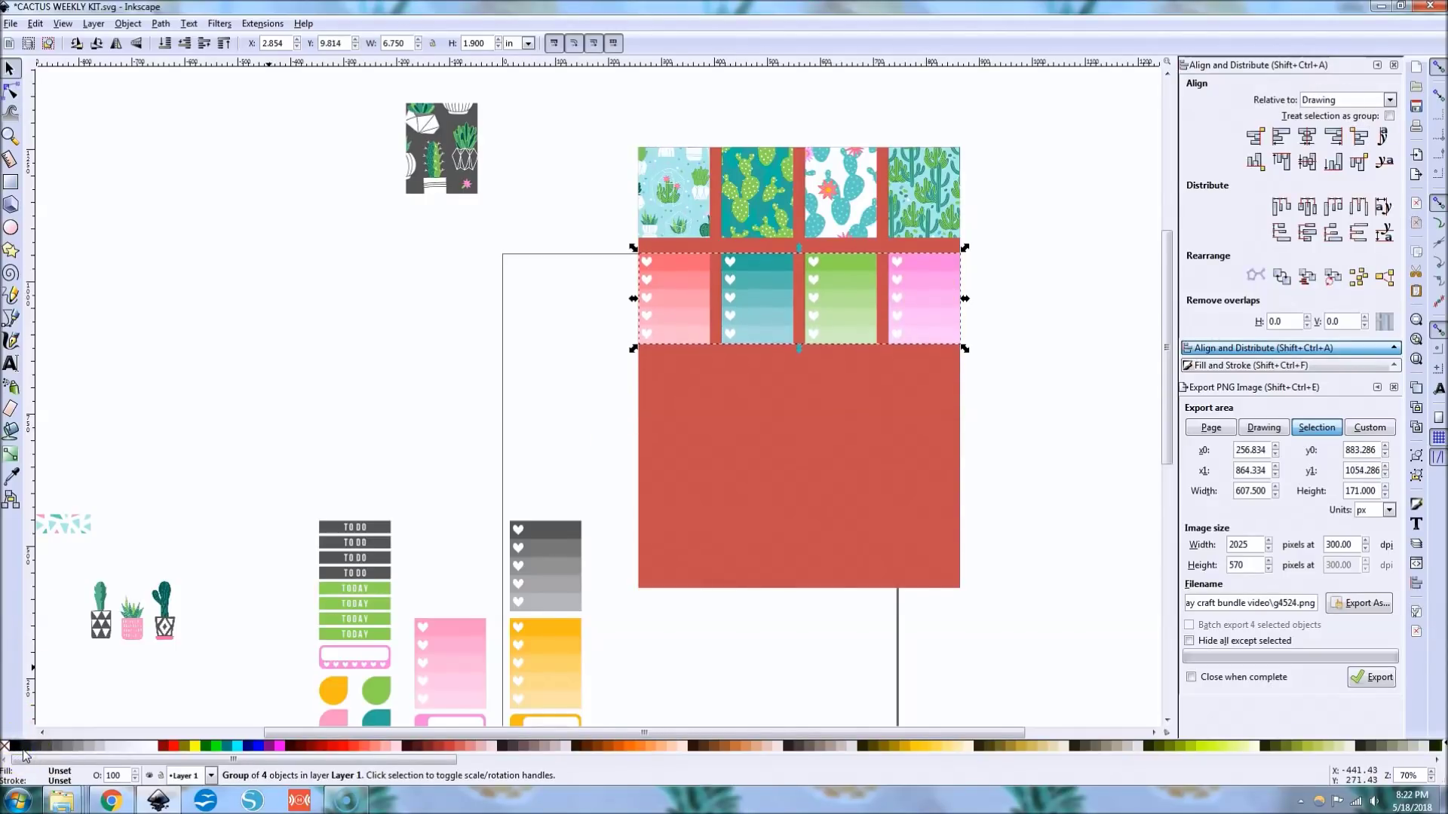
key(Up)
key(Up)
key(Up)
key(Up)
key(Up)
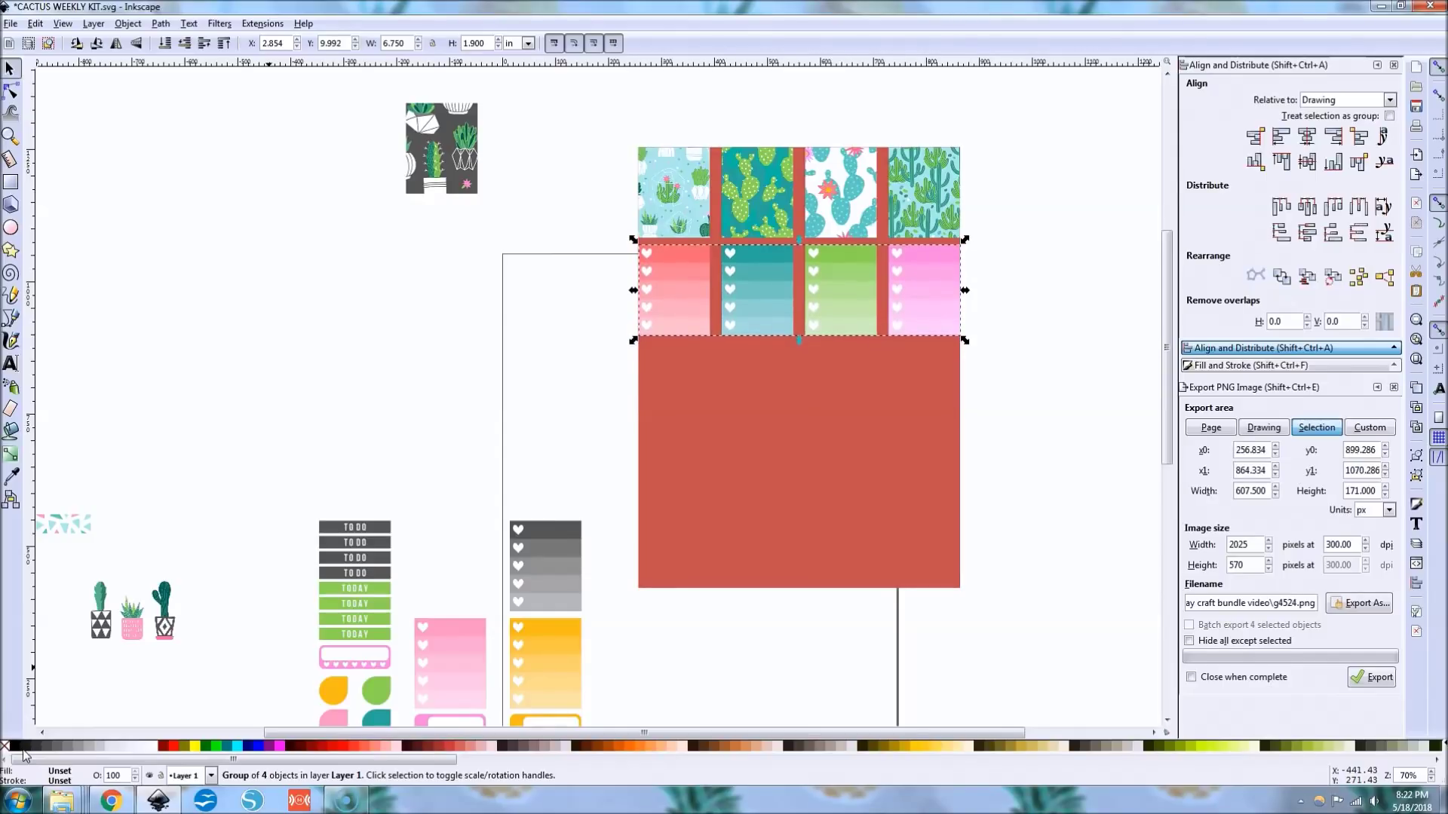
Move the three potted cactus stickers onto the lower right area of the red sheet
click(233, 682)
drag(233, 682, 78, 556)
drag(132, 626, 883, 540)
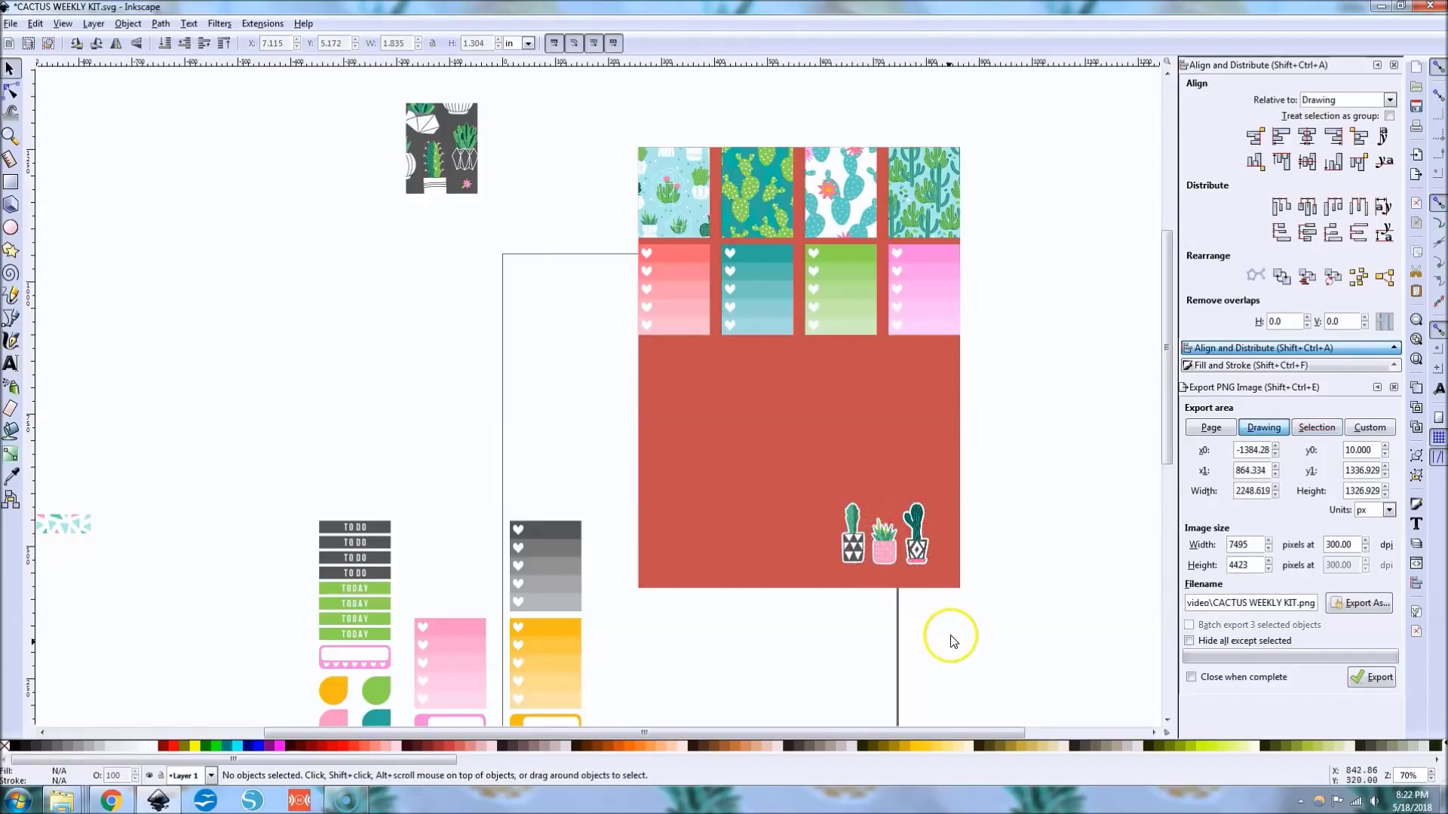
Align the three cactus stickers to the red sheet's bottom edge relative to the selection area, undoing the alignment relative to the drawing
shift+click(912, 547)
shift+click(915, 540)
shift+click(754, 536)
click(1345, 166)
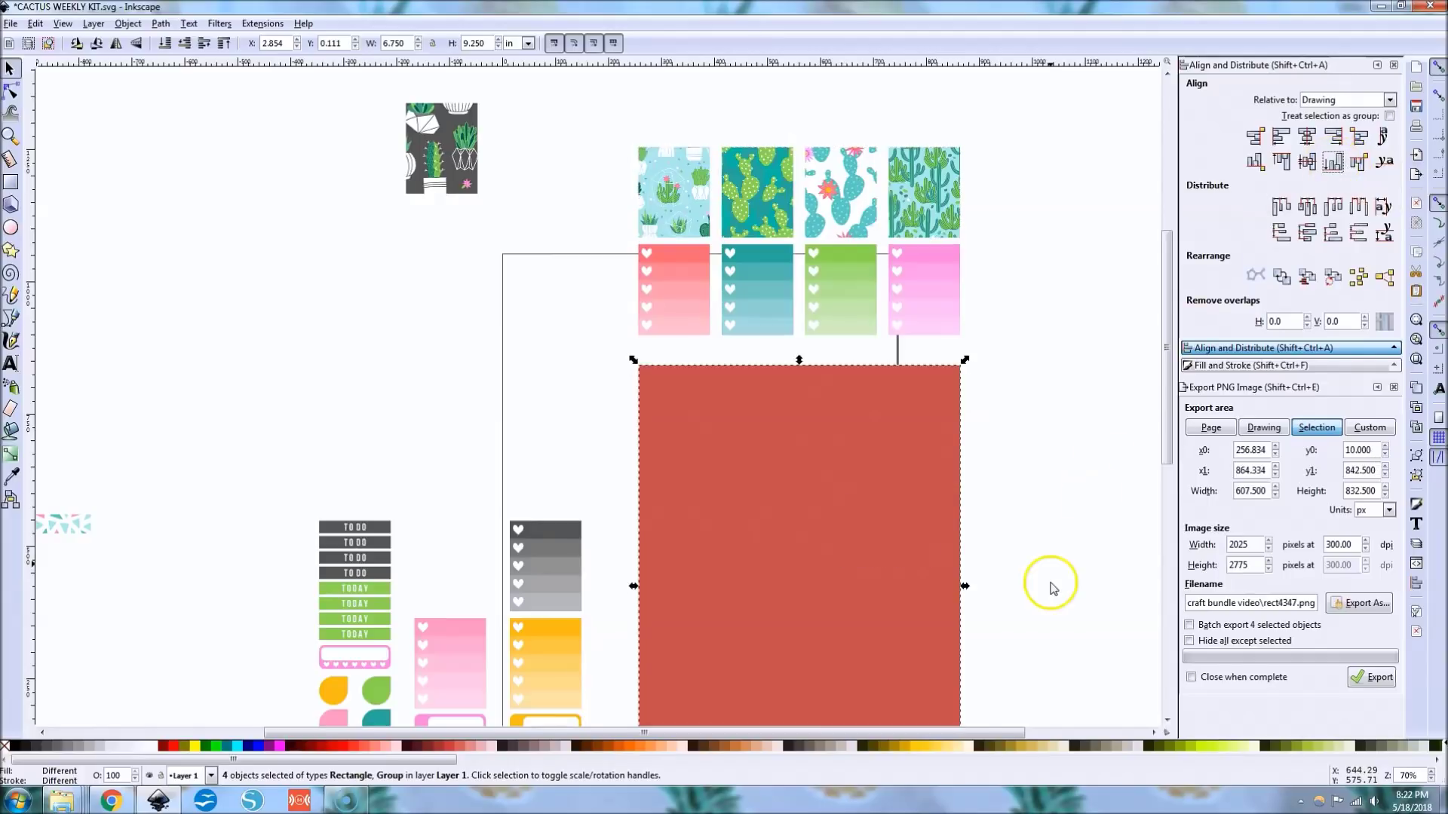
key(ctrl+z)
click(1380, 101)
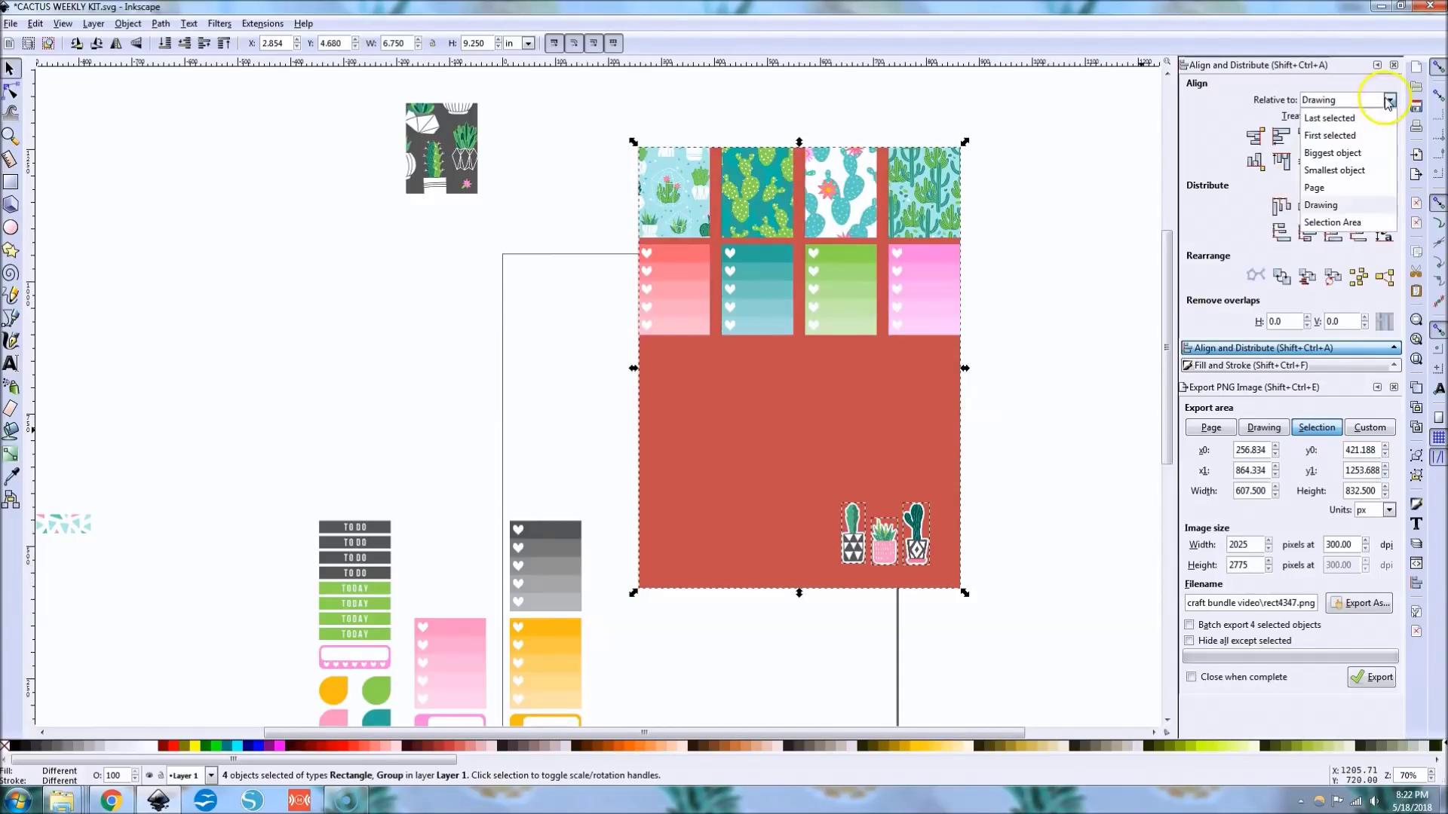
click(1350, 313)
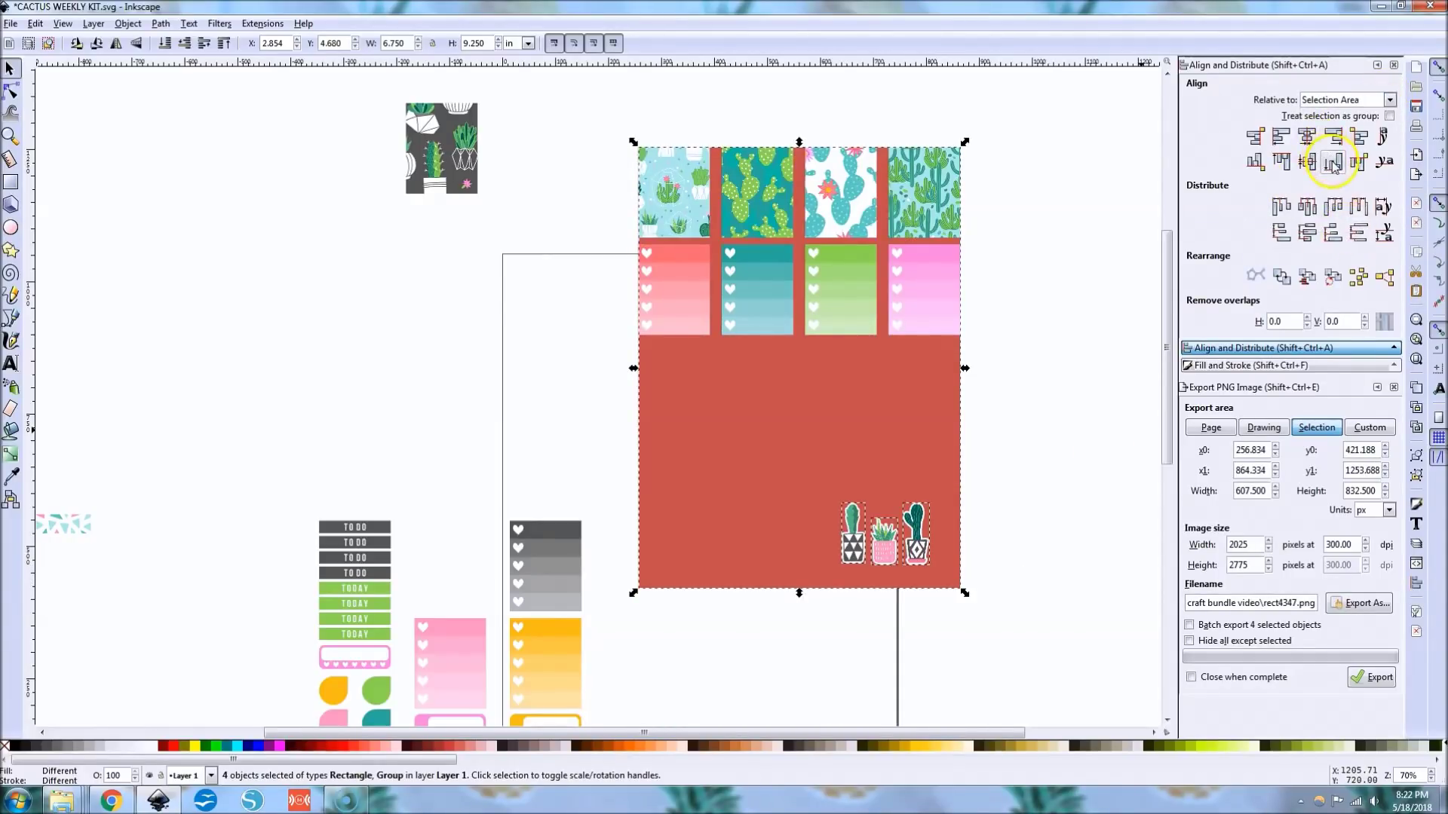
click(1333, 162)
click(1043, 605)
Group the three cactus stickers and align the group to the red sheet's right edge
click(924, 581)
shift+click(892, 582)
shift+click(853, 562)
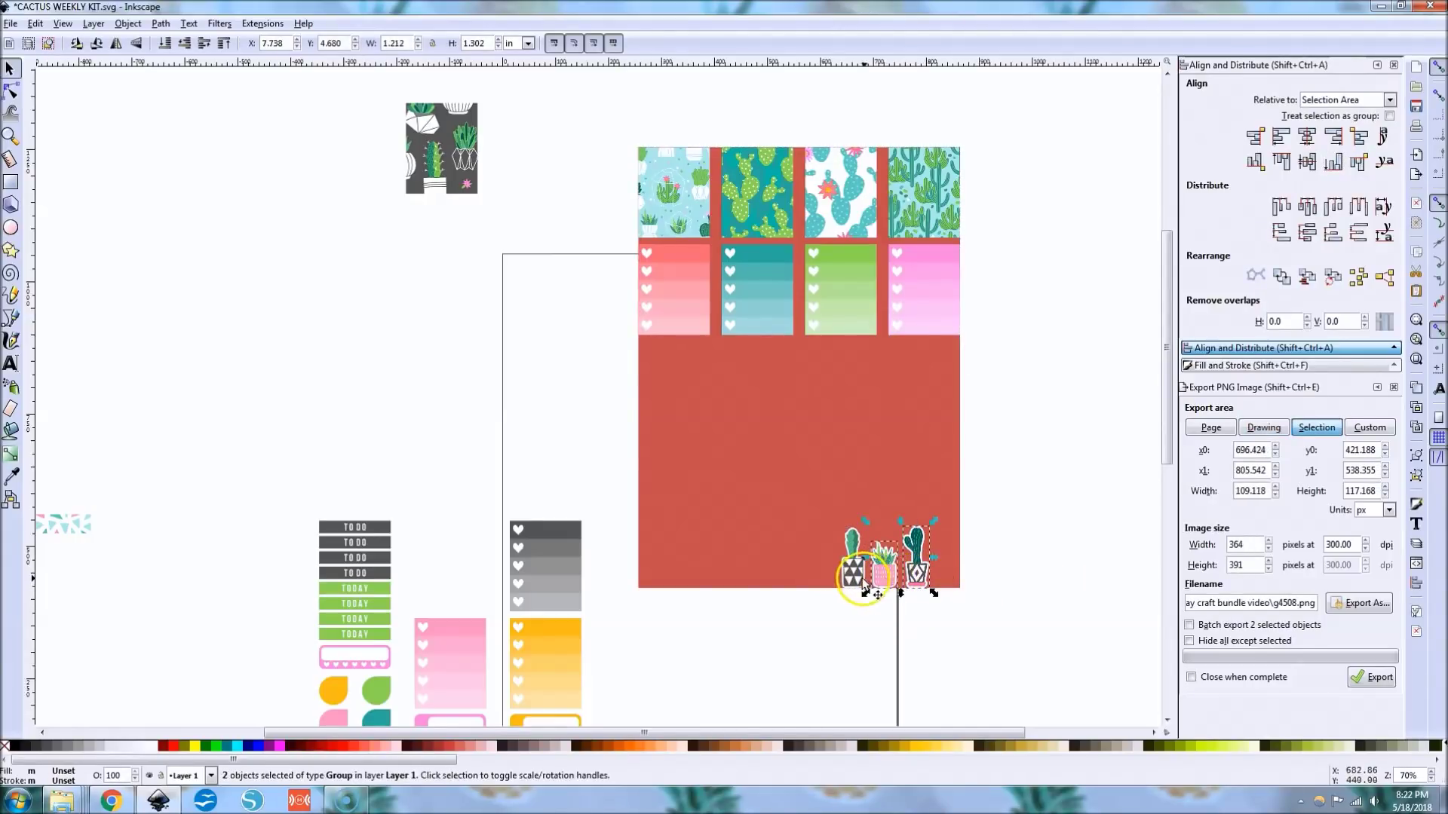
key(ctrl+g)
shift+click(941, 559)
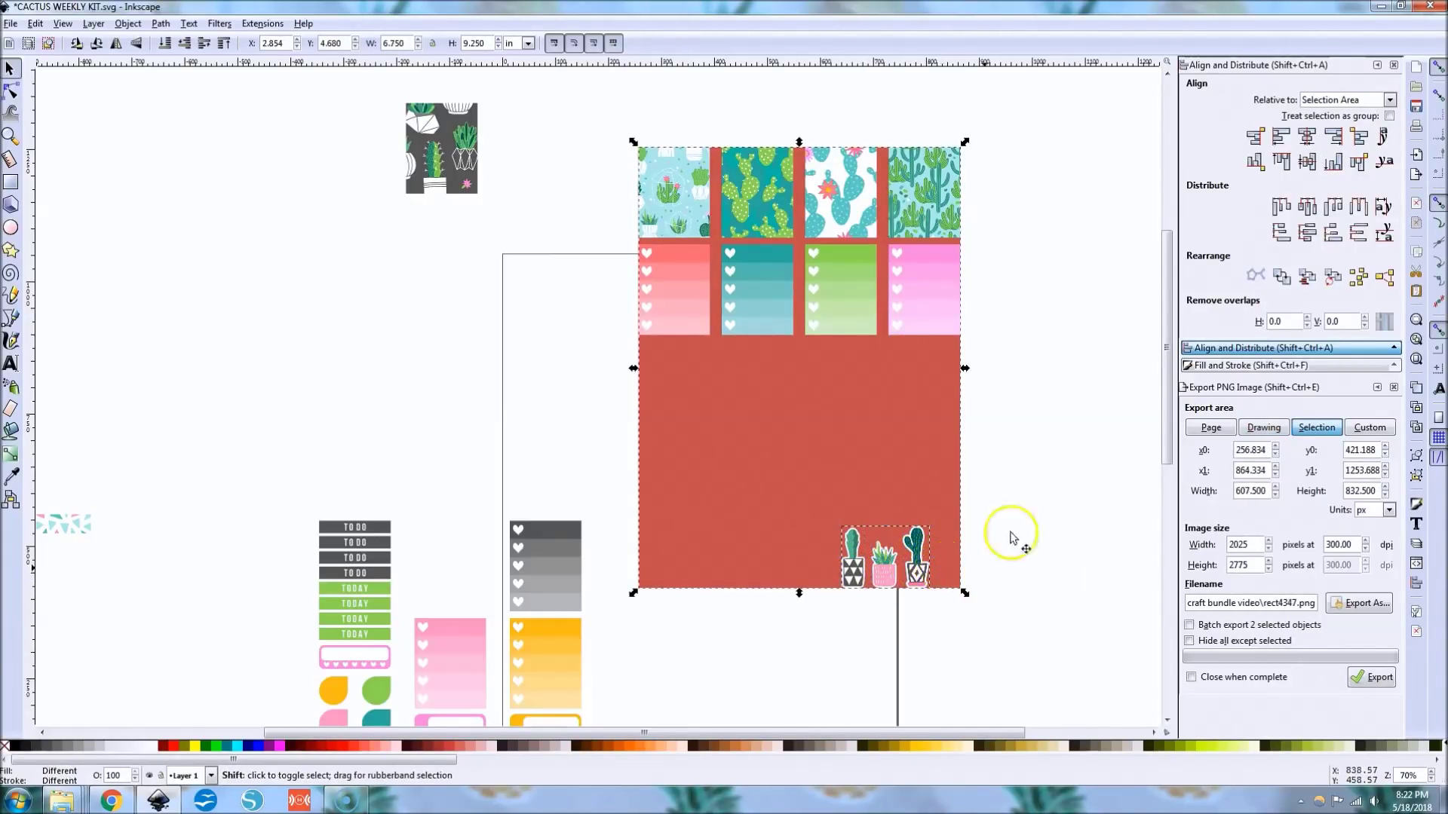
click(1333, 136)
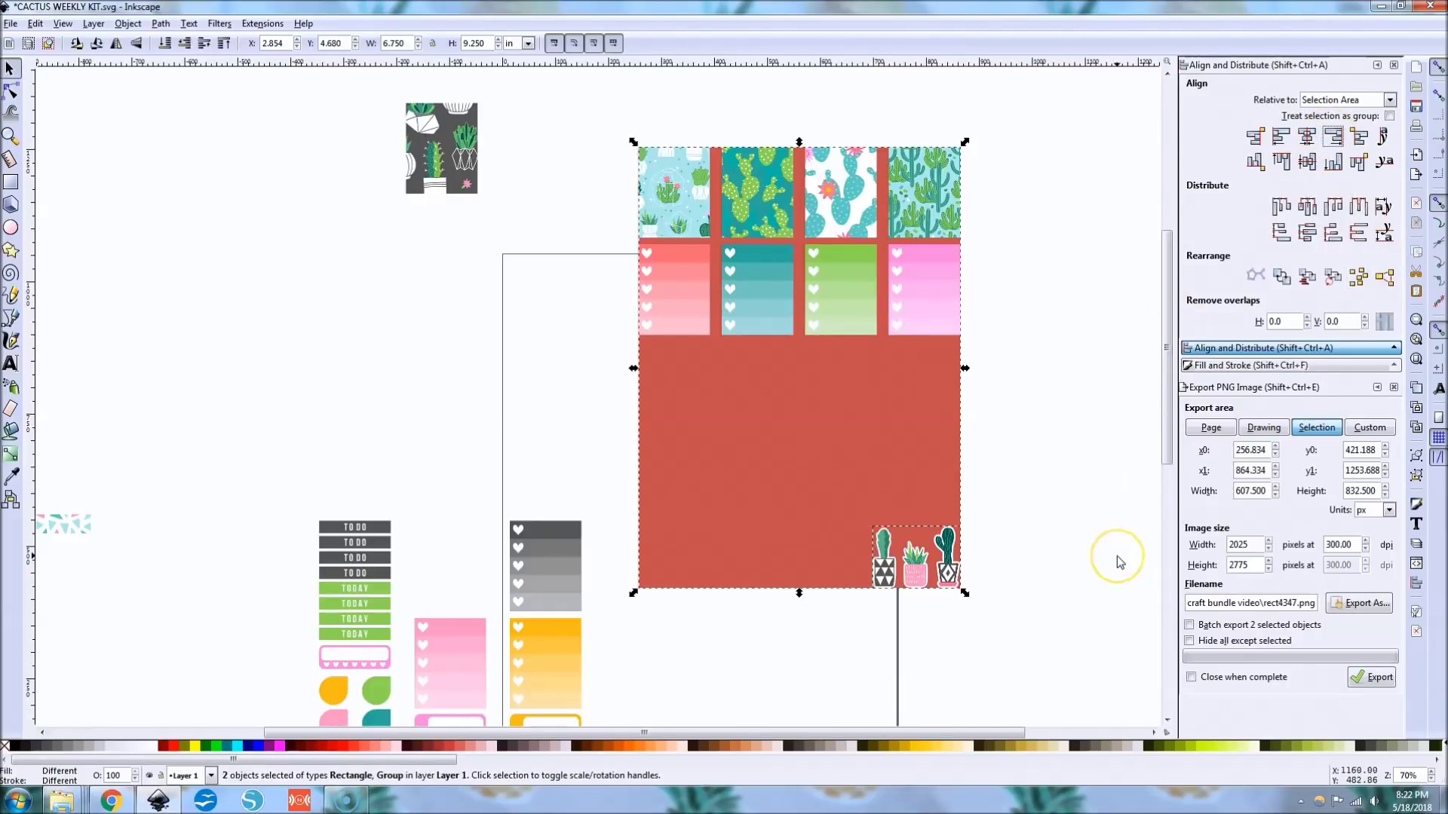
click(1118, 560)
Move the triangle-pattern strip onto the red sheet, undo the accidental sheet move, and align the strip to the sheet's left edge
click(64, 524)
drag(83, 526, 962, 424)
key(ctrl+z)
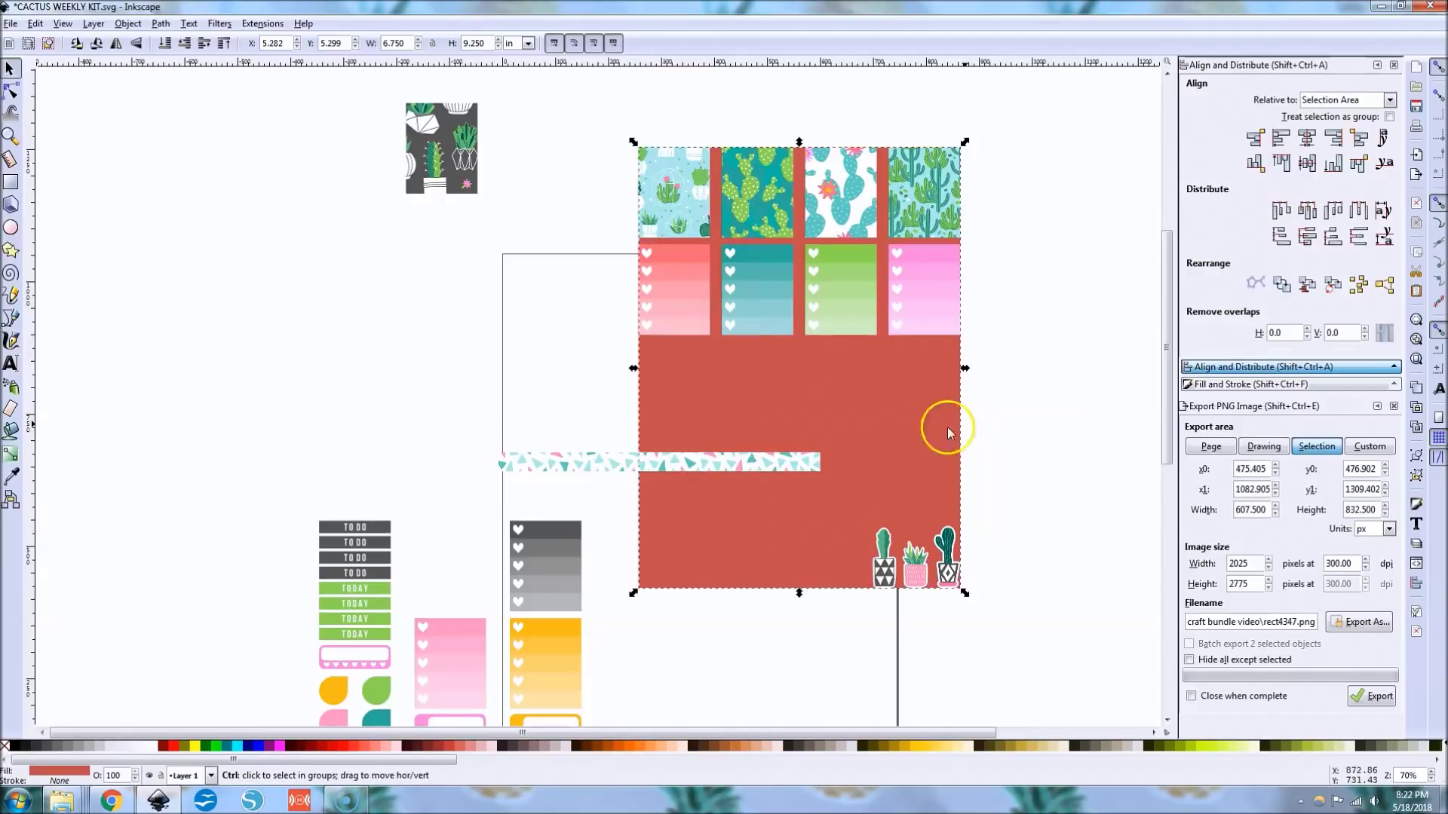
drag(543, 472, 697, 411)
shift+click(708, 449)
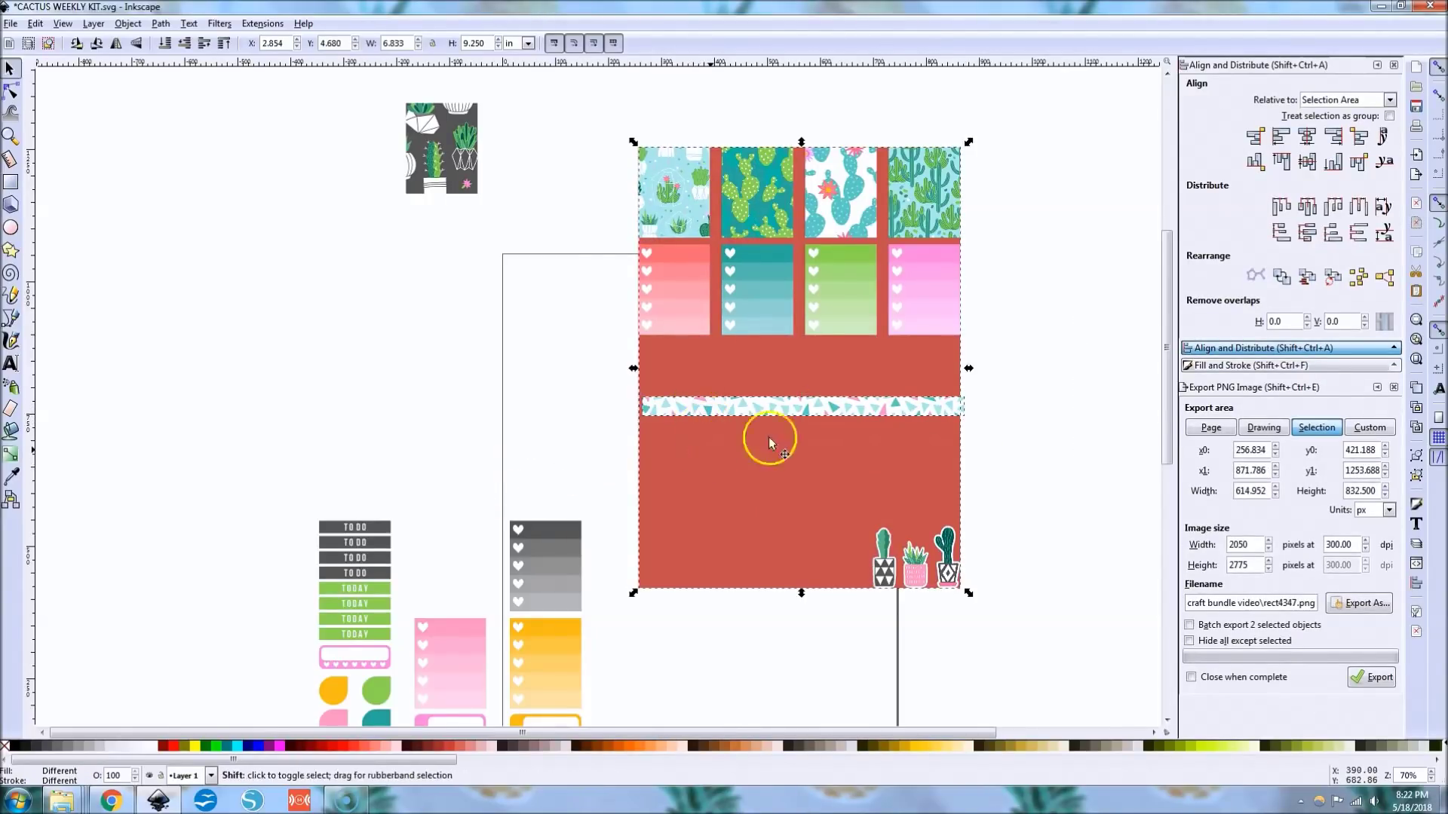
Nudge the triangle-pattern strip up to Y 9.346 in, leaving a narrow gap beneath the checklist row
click(885, 413)
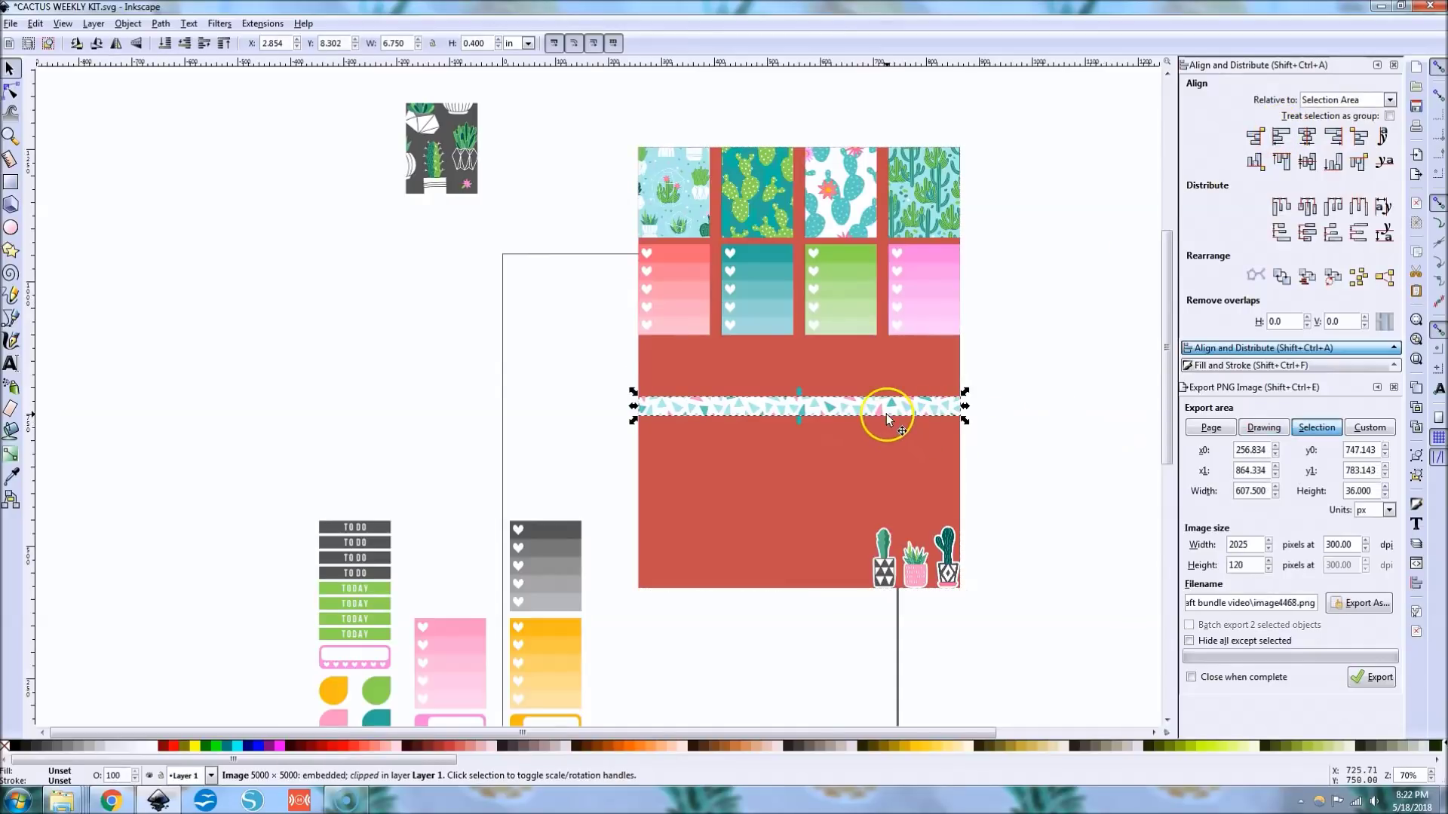
key(Up)
key(Up)
key(Up)
key(Up)
key(Up)
key(Up)
key(Up)
key(Up)
key(Up)
key(Up)
key(Up)
key(Up)
key(Up)
key(Up)
key(Up)
key(Up)
key(Up)
key(Up)
key(Up)
key(Up)
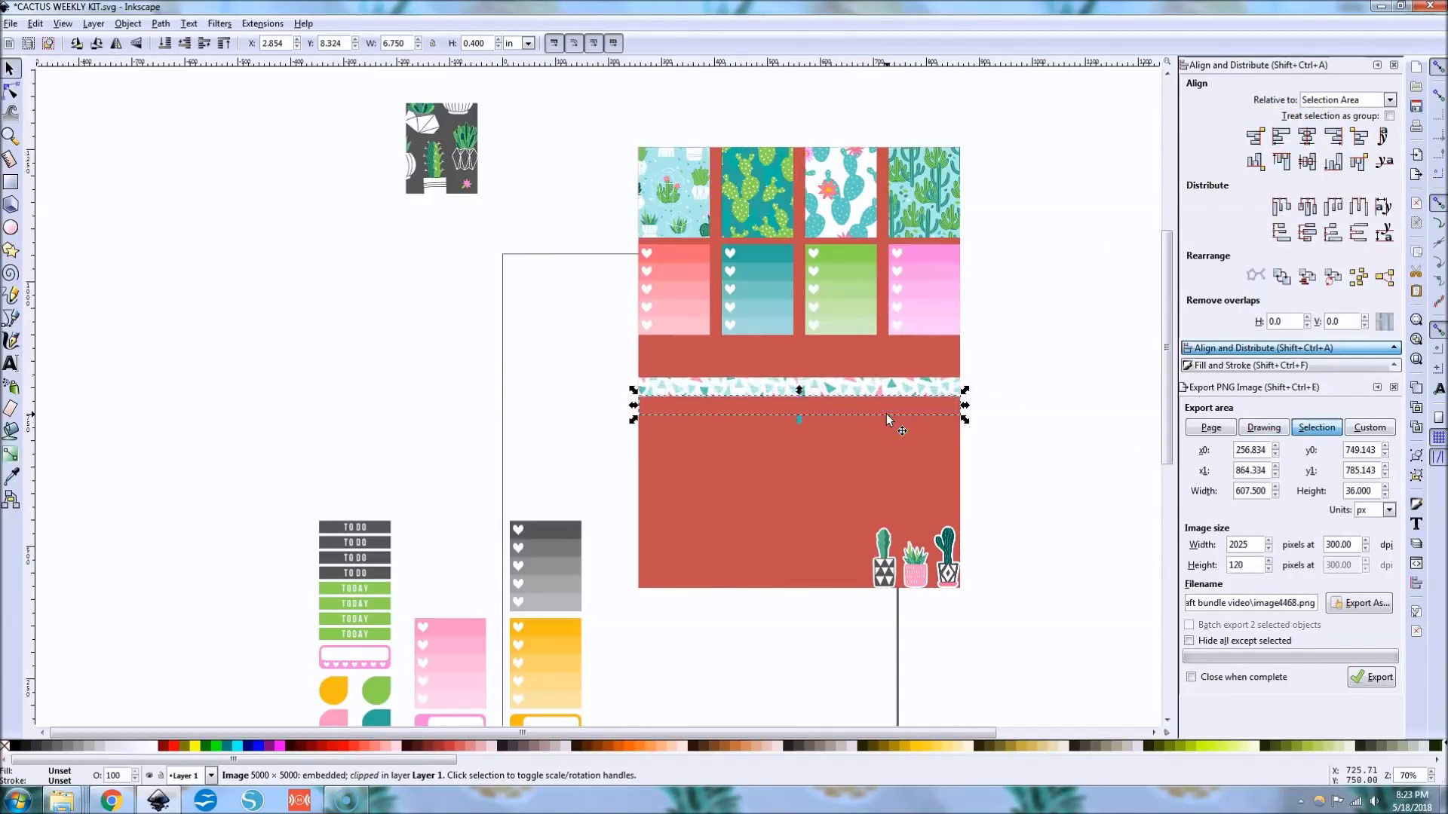
key(Up)
key(Up)
key(Up)
key(Up)
key(Up)
key(Up)
key(Up)
key(Up)
key(Up)
key(Up)
key(Up)
key(Up)
key(Up)
key(Up)
key(Up)
key(Up)
key(Up)
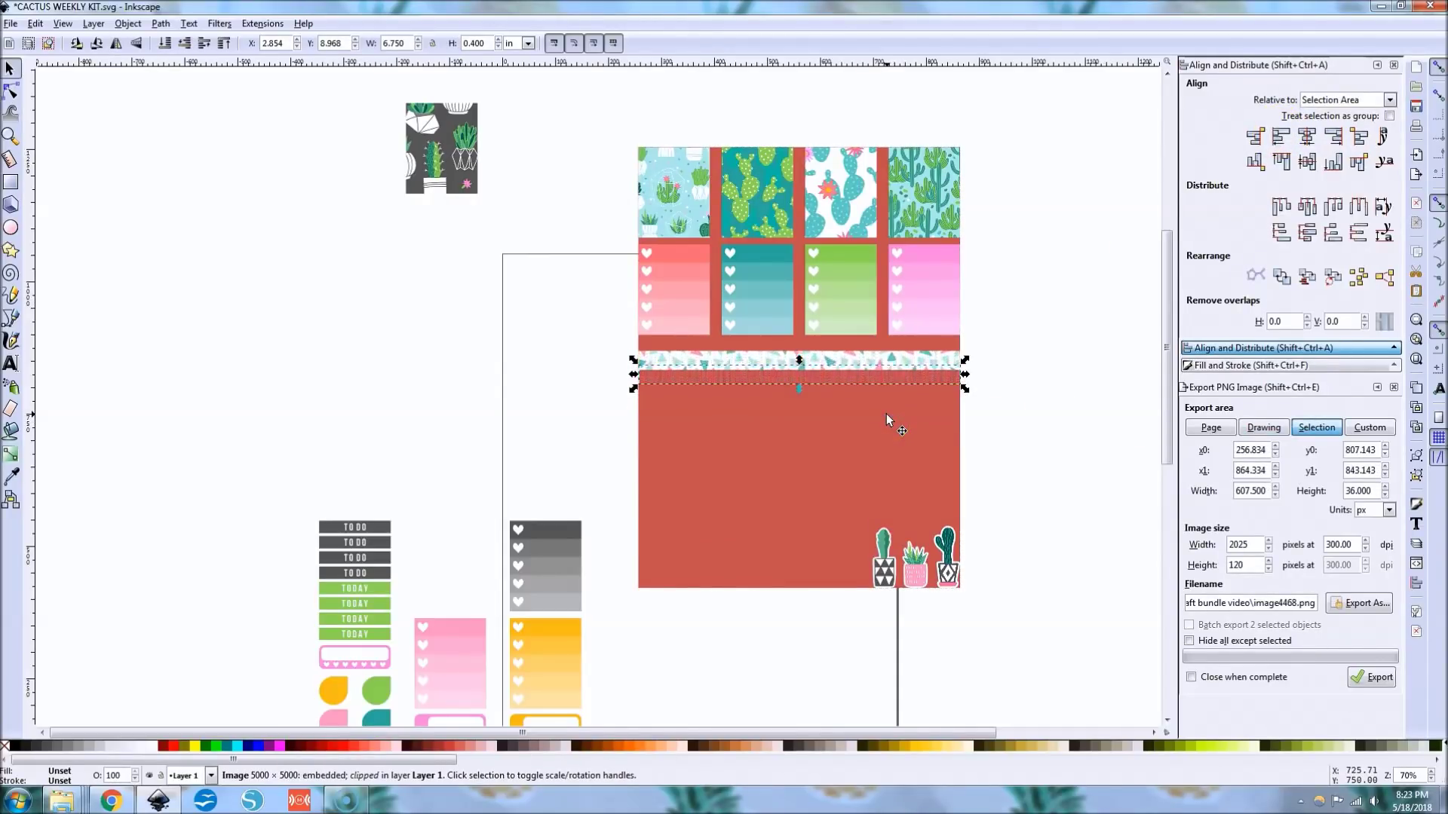
Duplicate the triangle-pattern strip and nudge the copy down to Y 8.813 in, just below the first strip
key(ctrl)
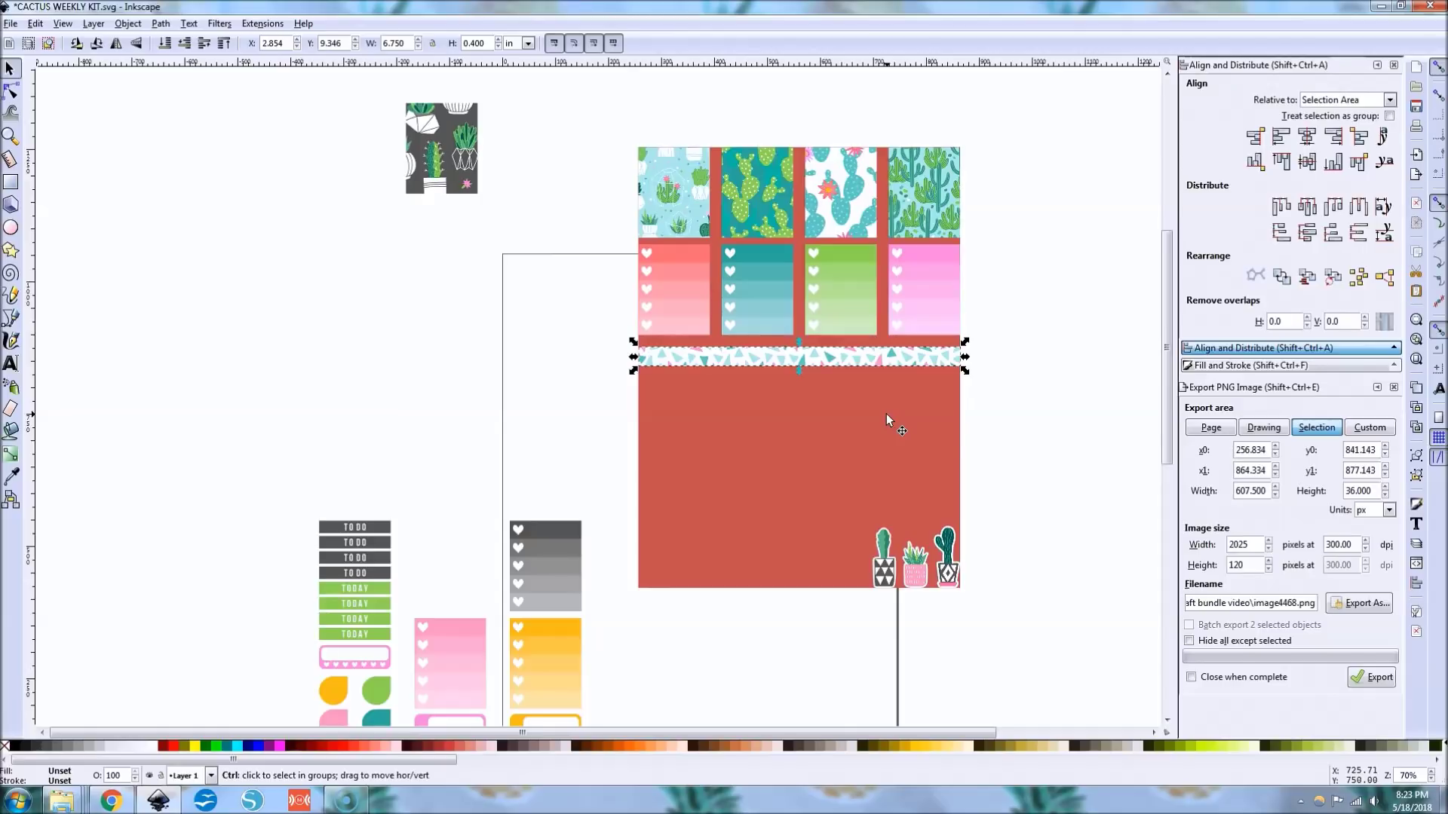
key(Down)
key(Down)
key(Down)
key(Down)
key(Down)
key(Down)
key(Down)
key(Down)
key(Down)
key(Down)
key(Down)
key(Down)
key(Down)
key(Down)
key(Down)
key(Down)
key(Down)
key(Down)
key(Down)
key(Down)
key(Down)
key(Down)
key(Down)
key(Down)
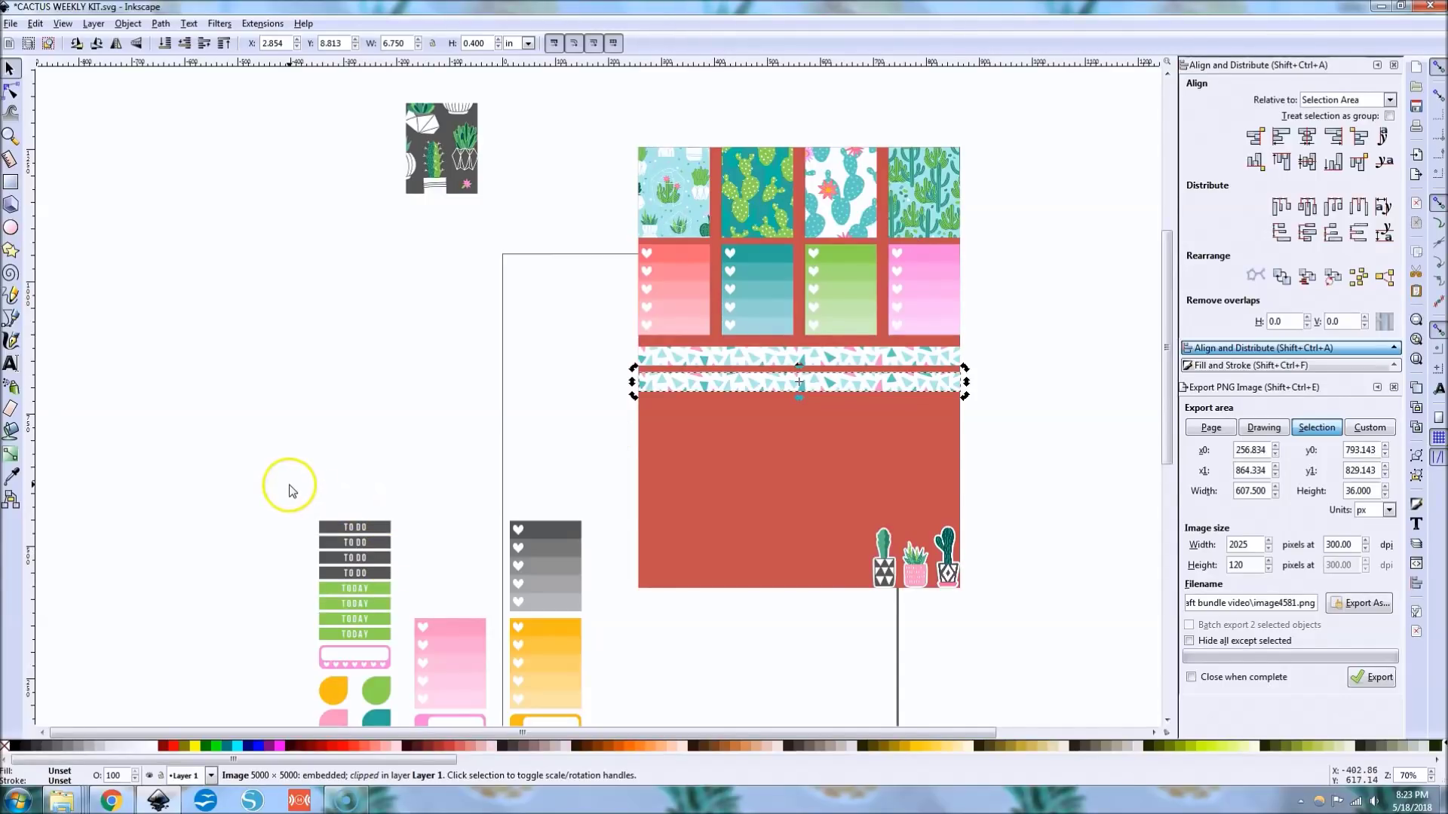
Group the yellow, green, pink and teal teardrop stickers
scroll(290, 491, down, 3)
click(327, 599)
shift+click(334, 632)
shift+click(376, 600)
shift+click(381, 631)
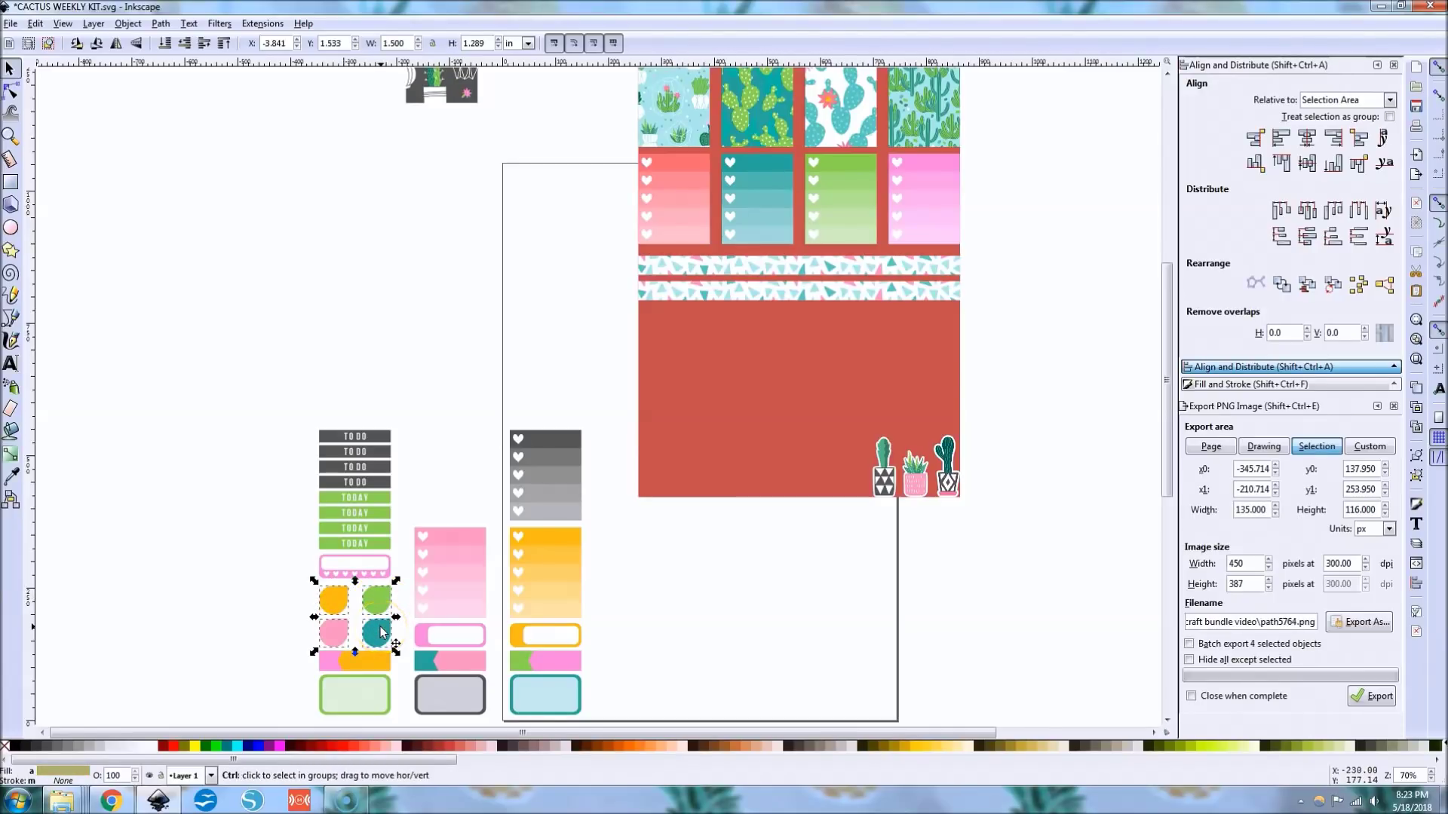
key(ctrl+g)
Move the teardrop group below the pattern strips, align it to the red sheet's left edge and nudge it up
drag(379, 599, 716, 328)
shift+click(764, 334)
click(1281, 136)
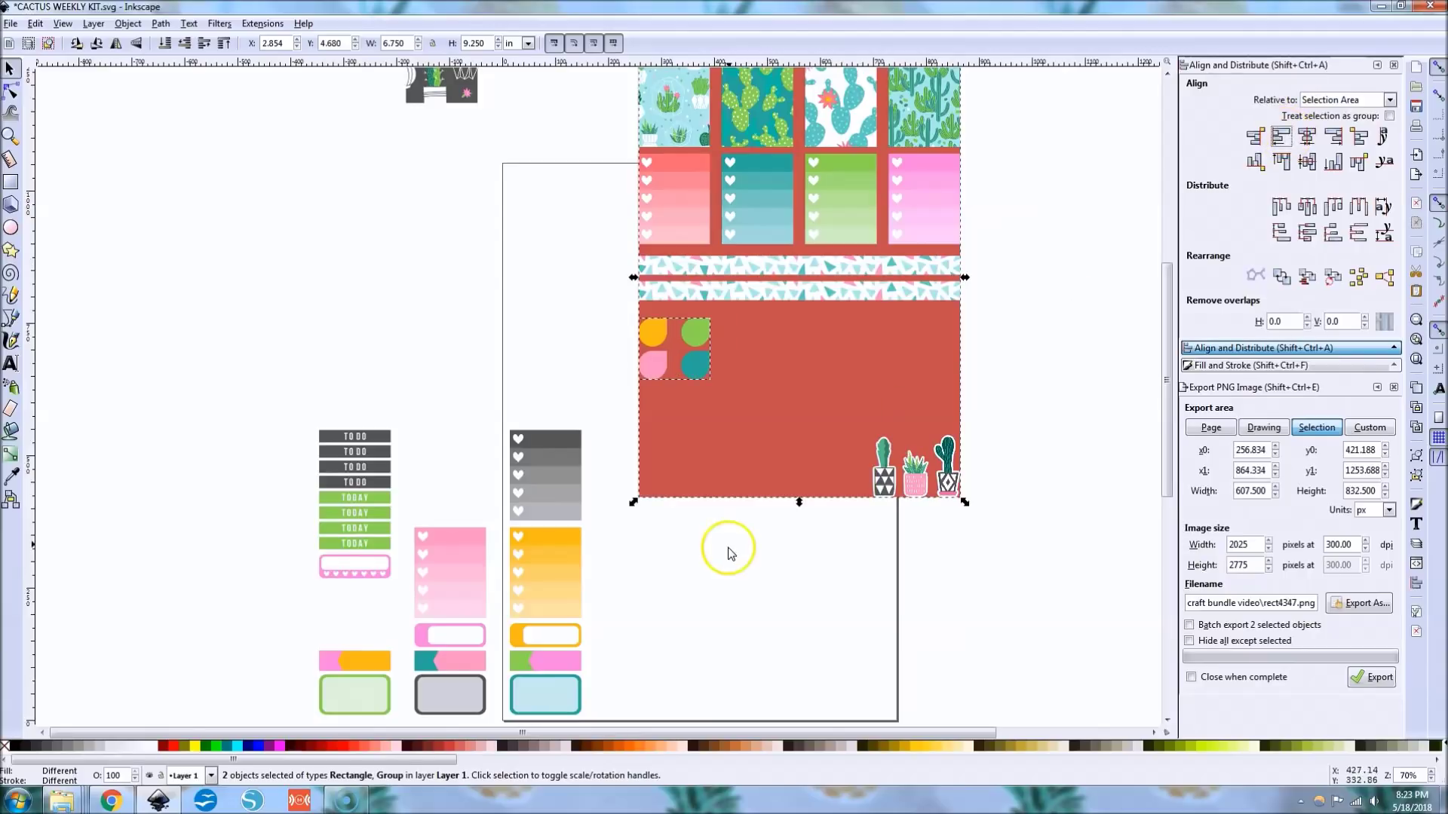
click(731, 550)
click(699, 359)
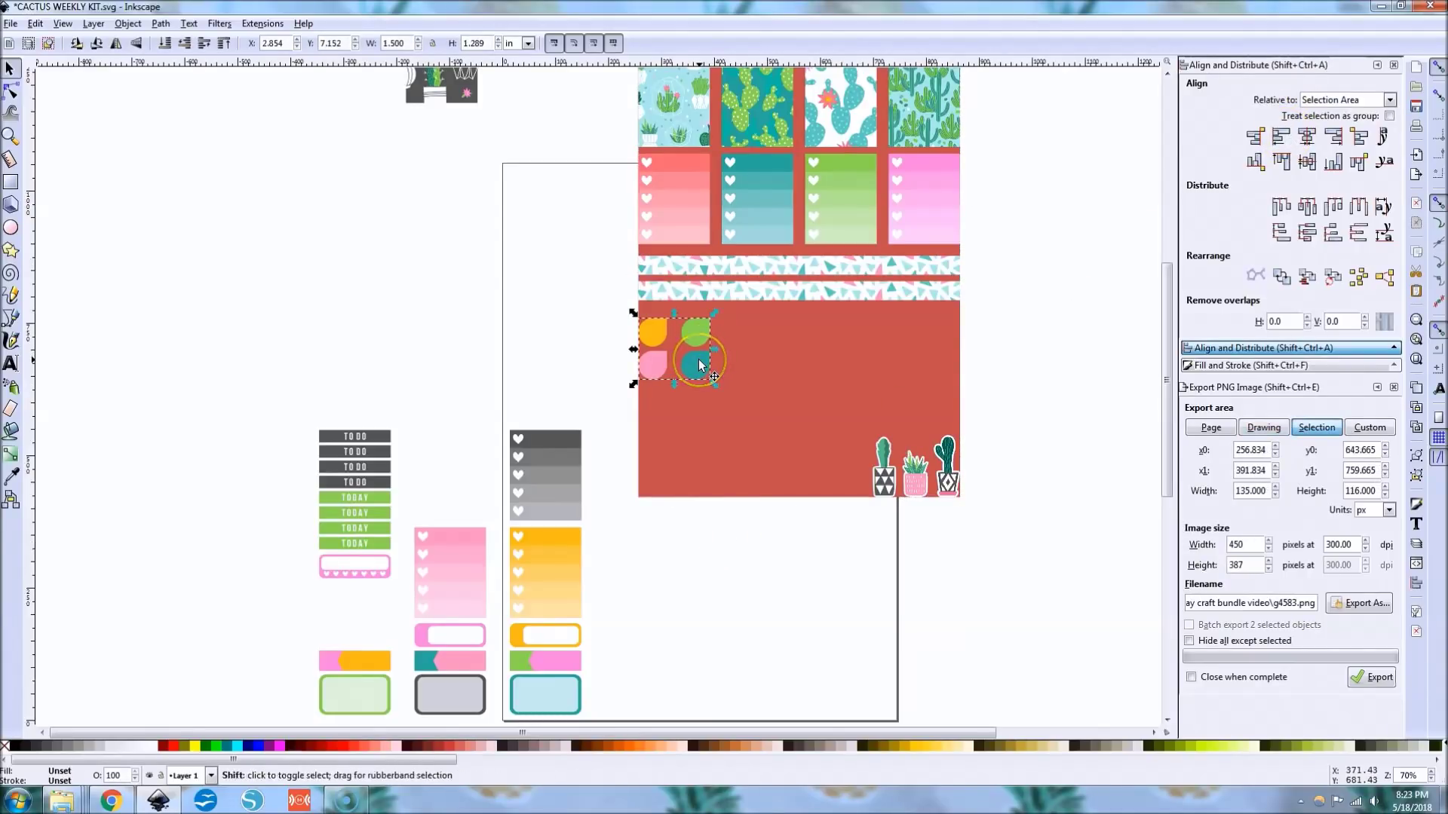
key(shift+Up)
Move the magenta and yellow rounded labels onto the red sheet beneath the teardrop group
click(396, 628)
mouse_move(397, 628)
mouse_down()
mouse_move(611, 651)
mouse_move(831, 391)
mouse_move(807, 375)
mouse_move(724, 422)
mouse_move(658, 432)
mouse_up()
click(782, 508)
Duplicate the magenta rounded label, place the copy below the yellow label and ungroup it
click(666, 391)
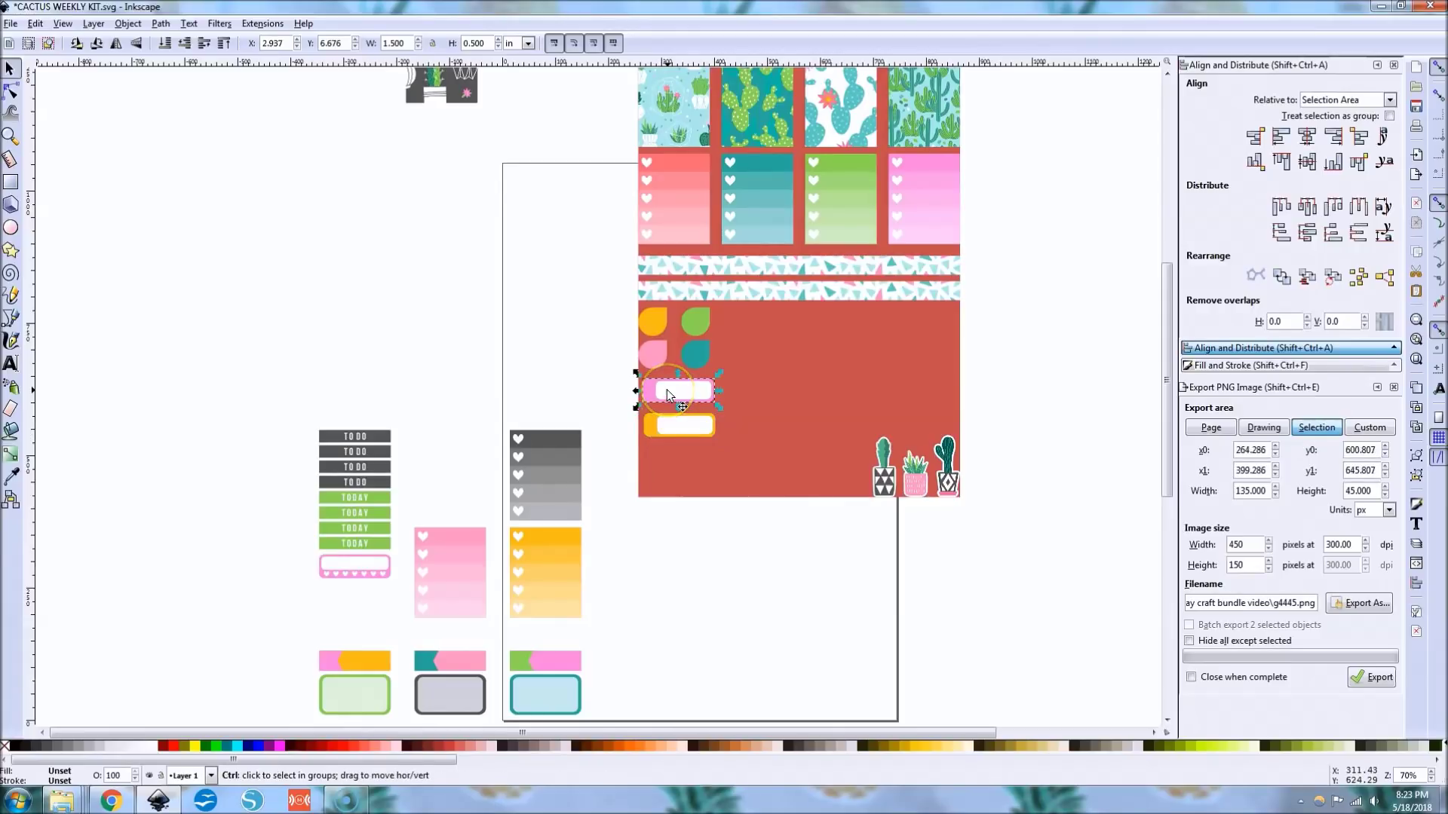
key(ctrl+g)
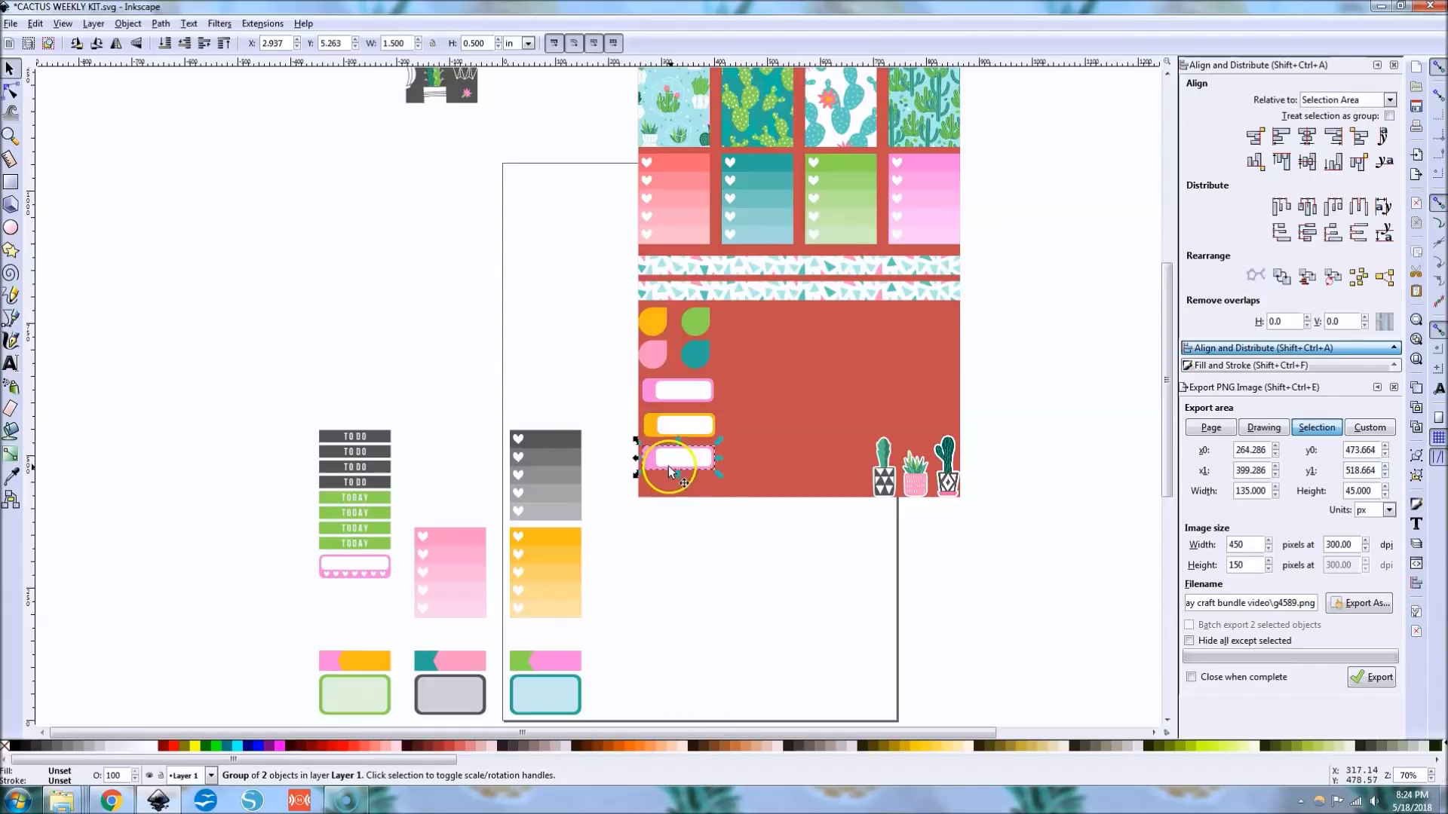
right_click(667, 460)
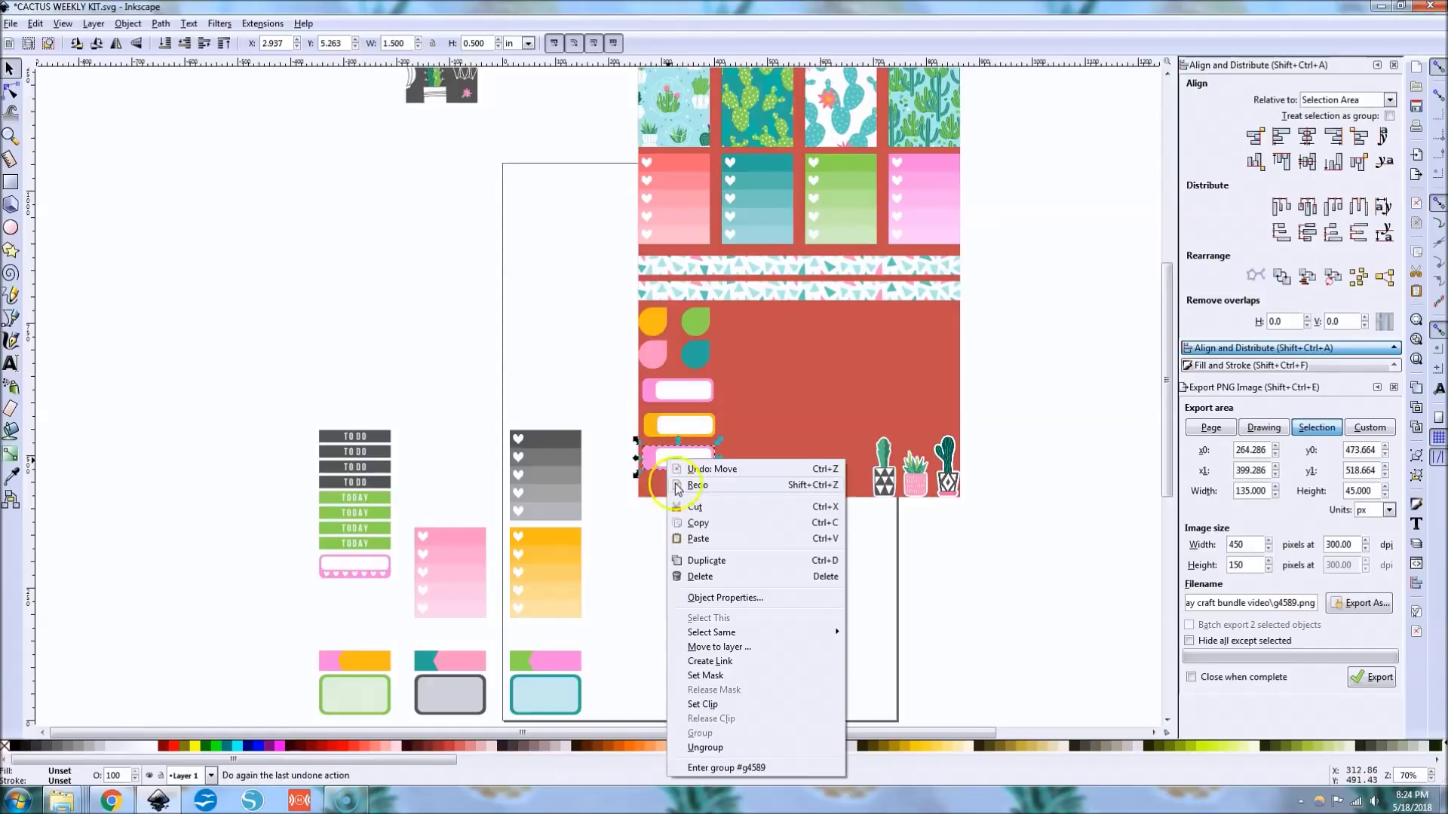
click(705, 748)
Recolor the copied label's outer rectangle with the teal sampled from the teardrop and regroup the label
click(649, 449)
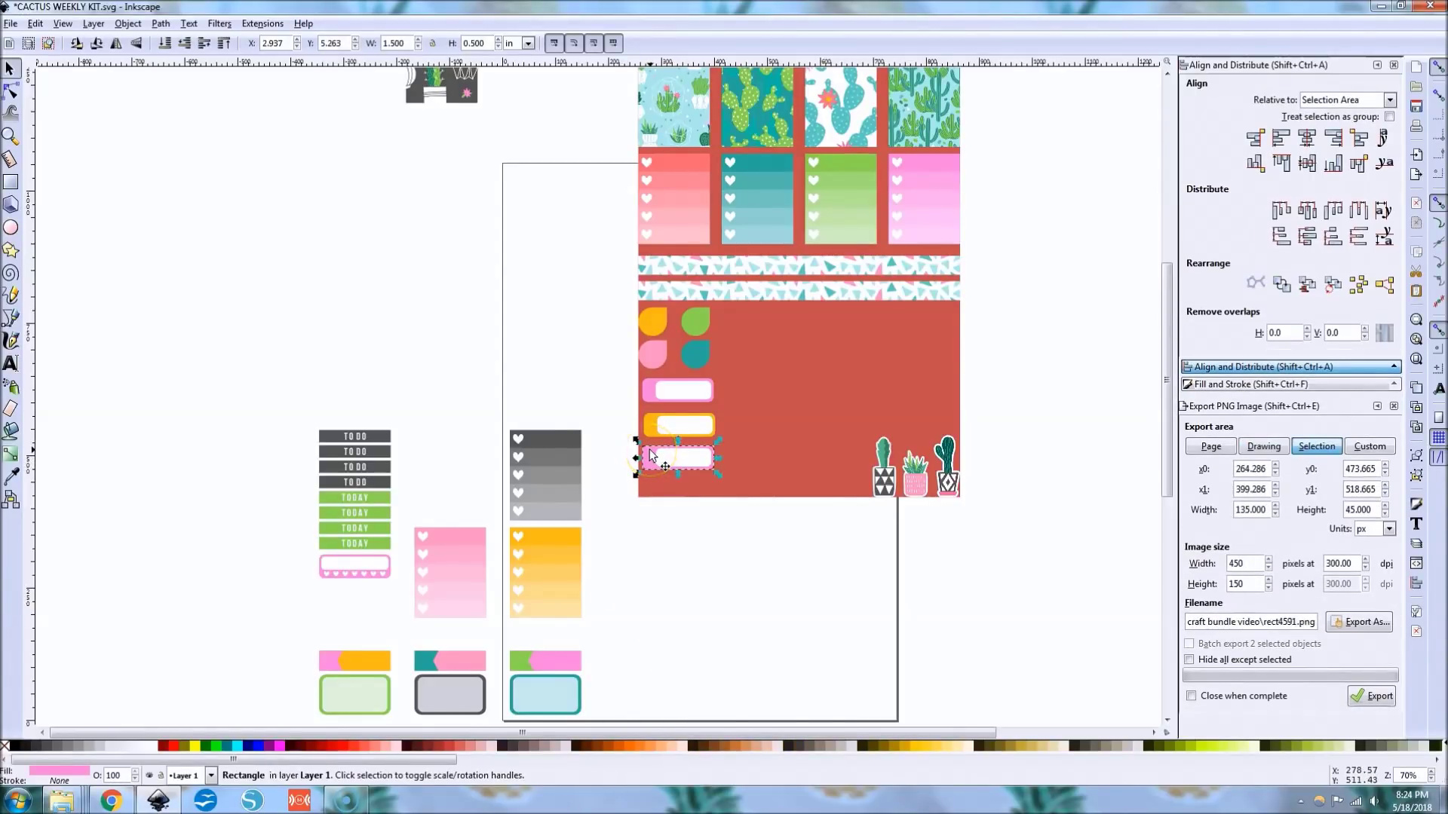
key(d)
click(694, 359)
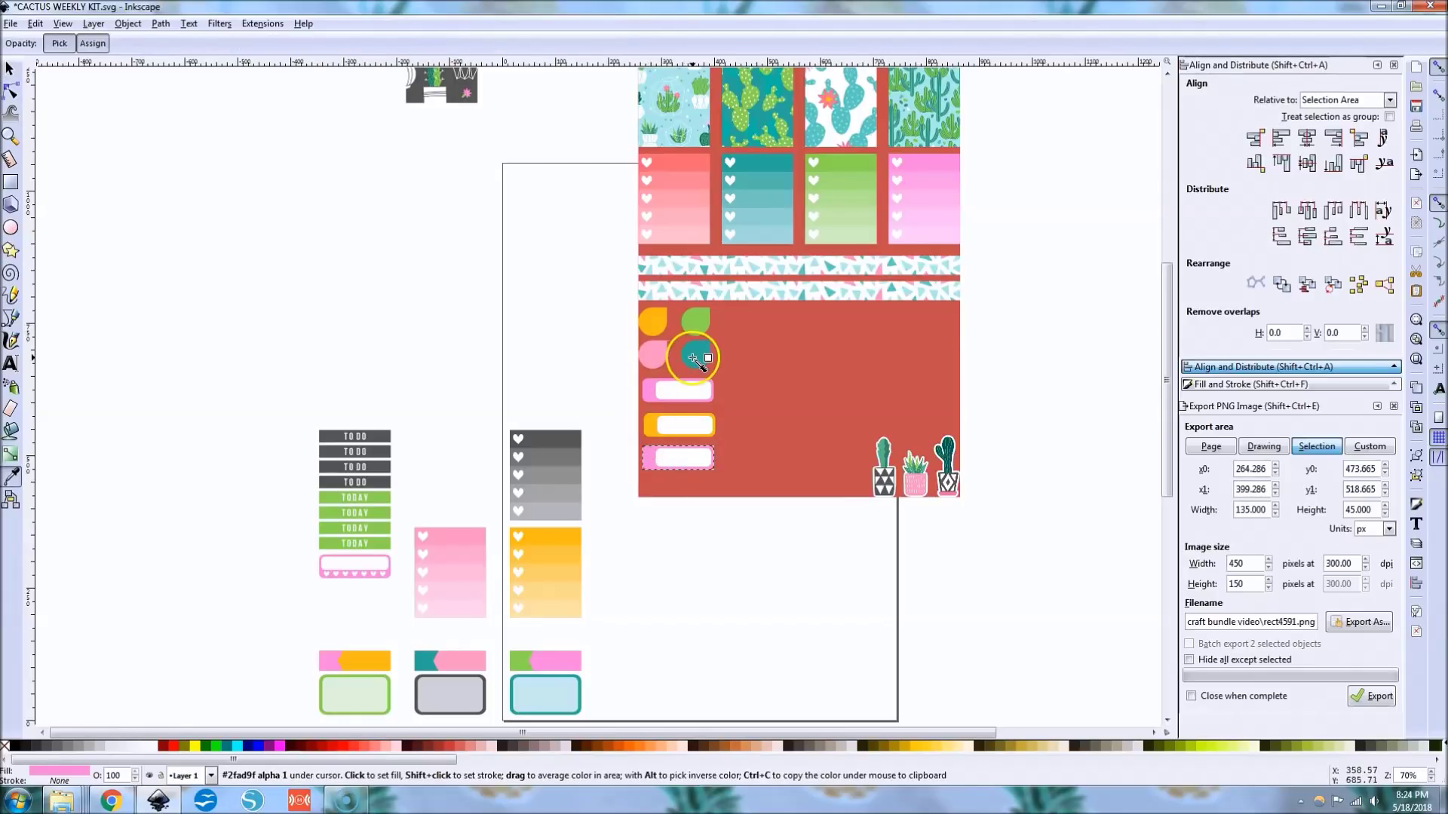
key(s)
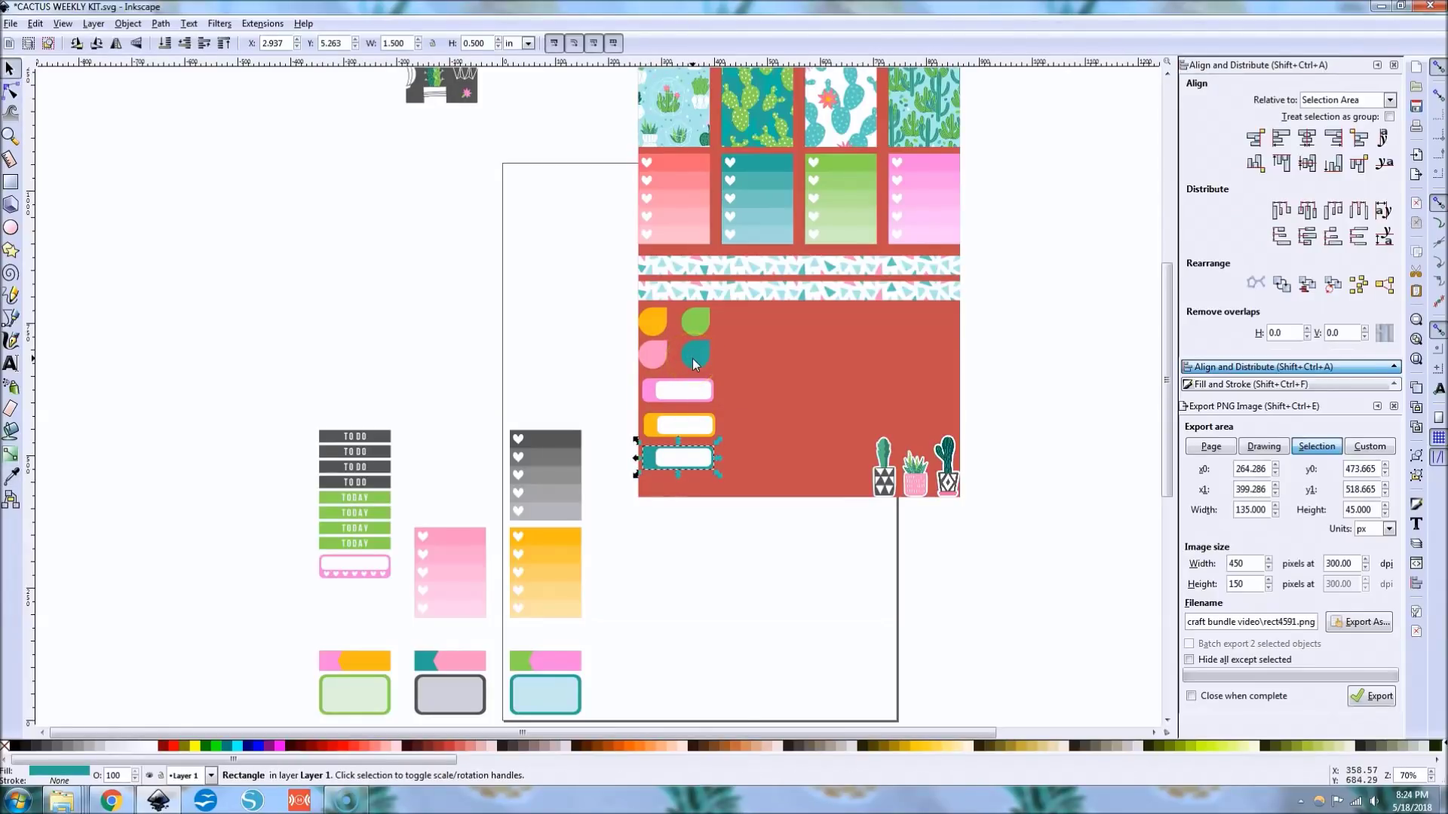
drag(754, 540, 607, 437)
key(ctrl+g)
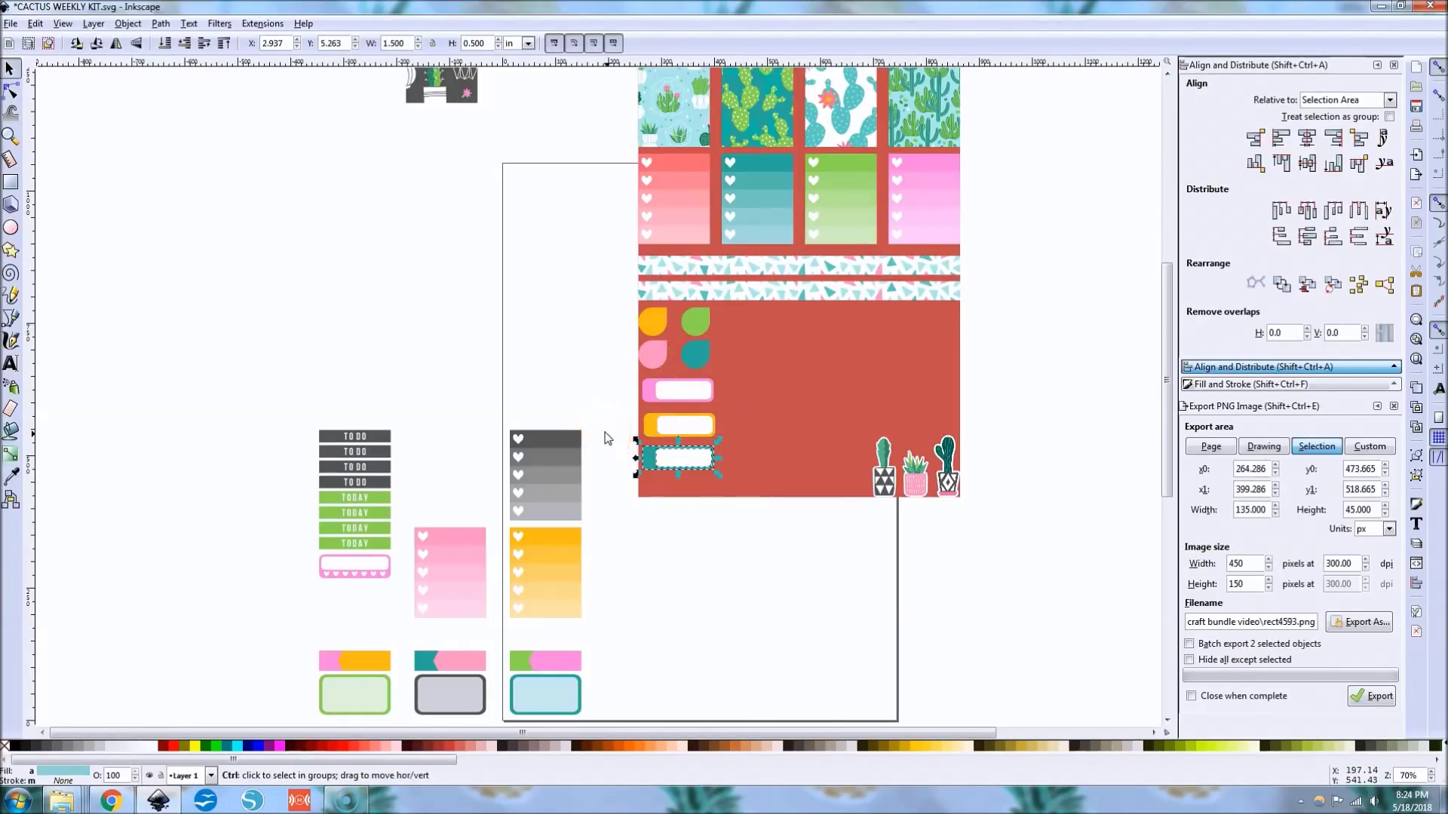
shift+click(671, 396)
shift+click(671, 395)
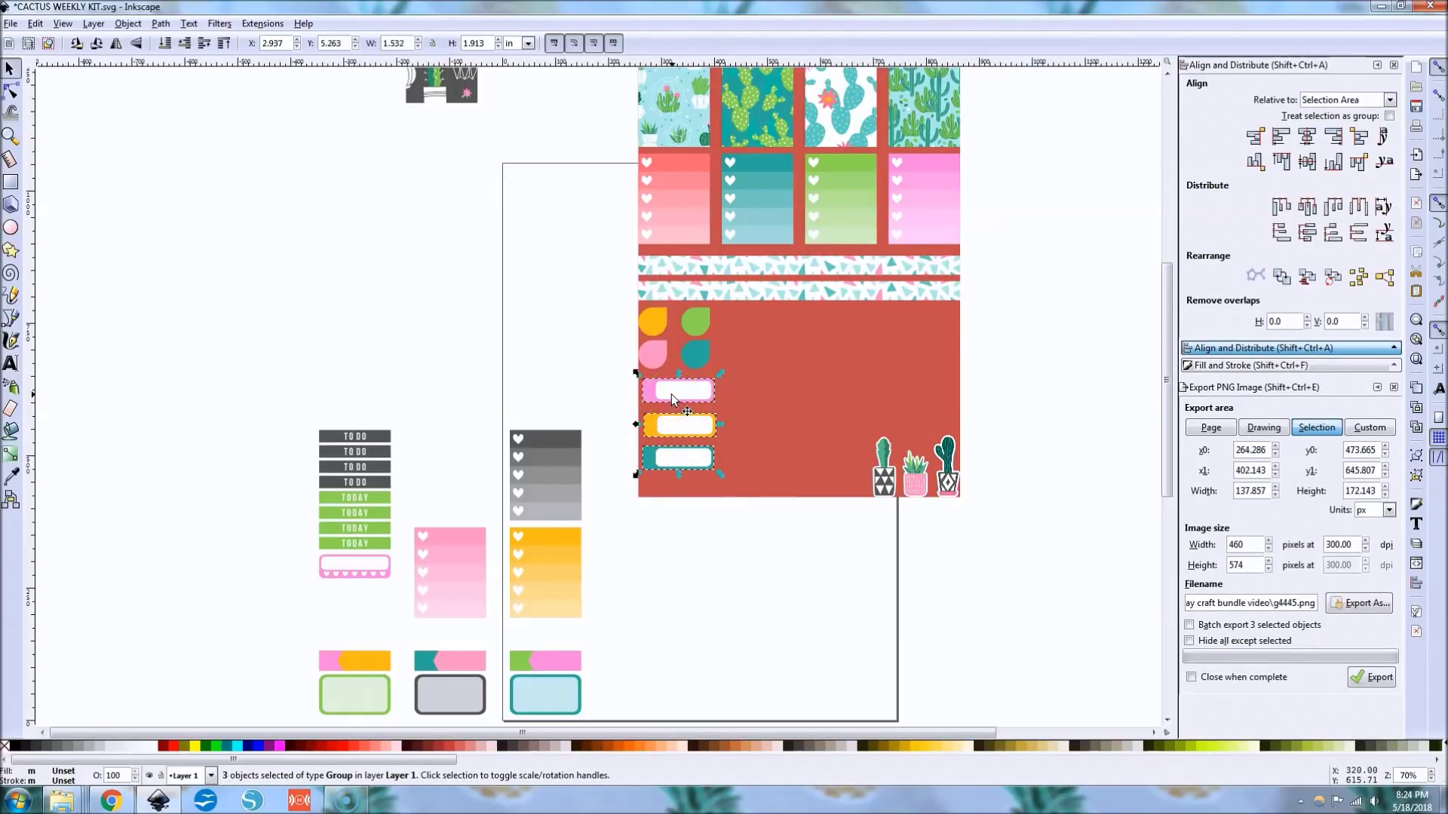
click(709, 504)
Duplicate the teal rounded label, place the copy beneath it and ungroup the copy
click(698, 456)
key(ctrl+d)
drag(699, 458, 700, 500)
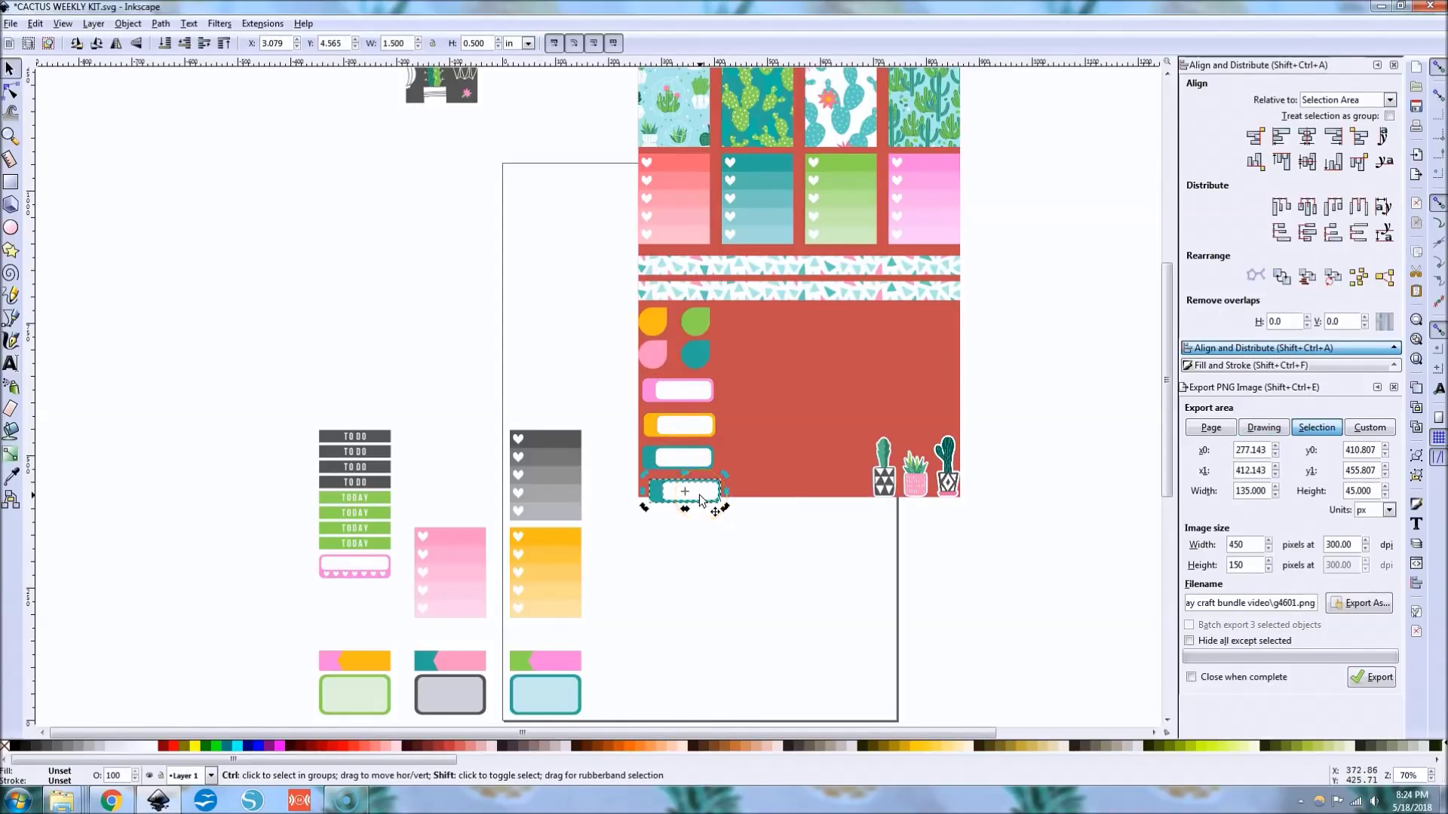
key(ctrl+shift+g)
key(Escape)
Recolor the lowest label's outer rectangle green, regroup the label and shift it up onto the sheet
click(658, 489)
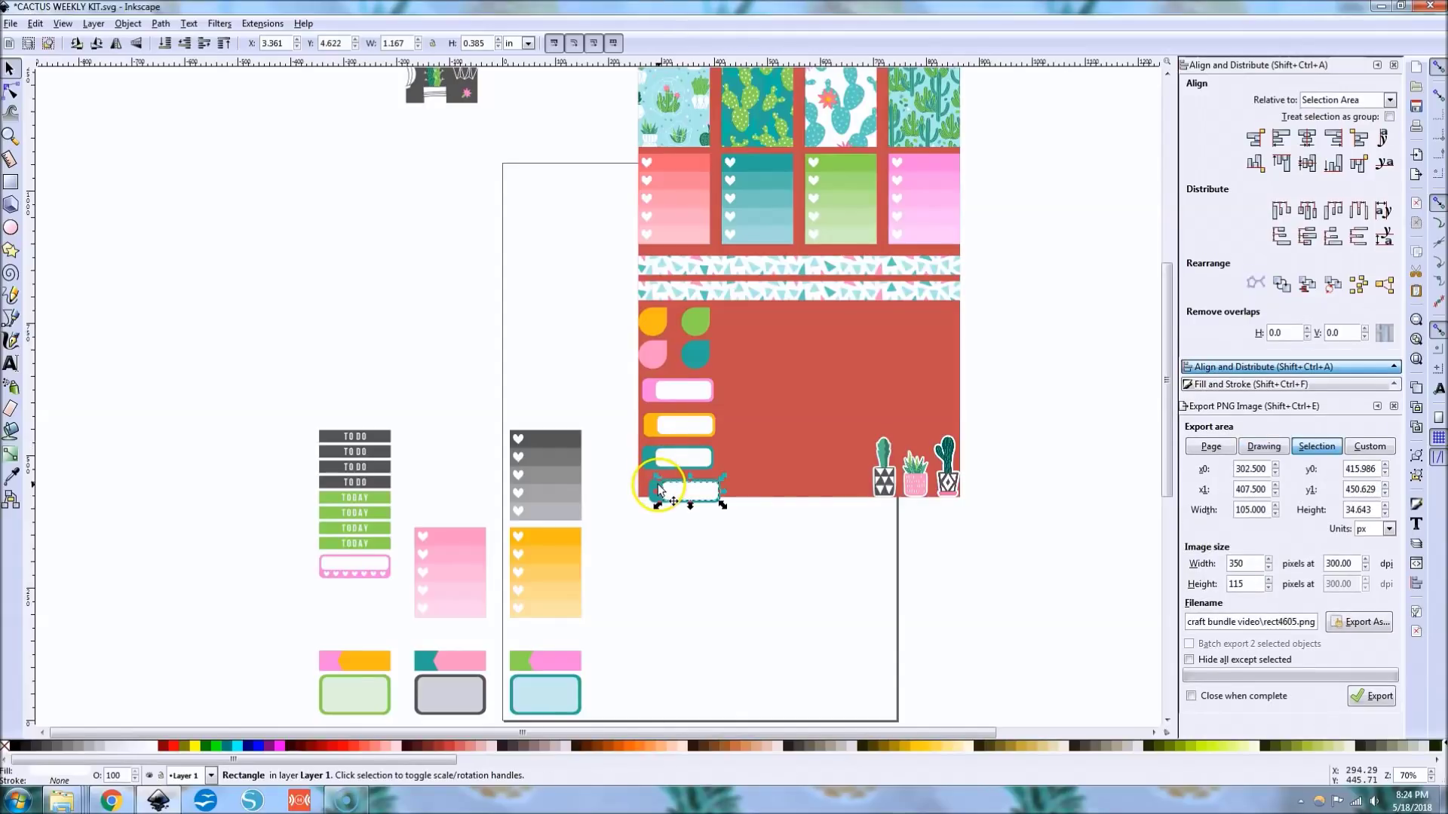
alt+click(652, 491)
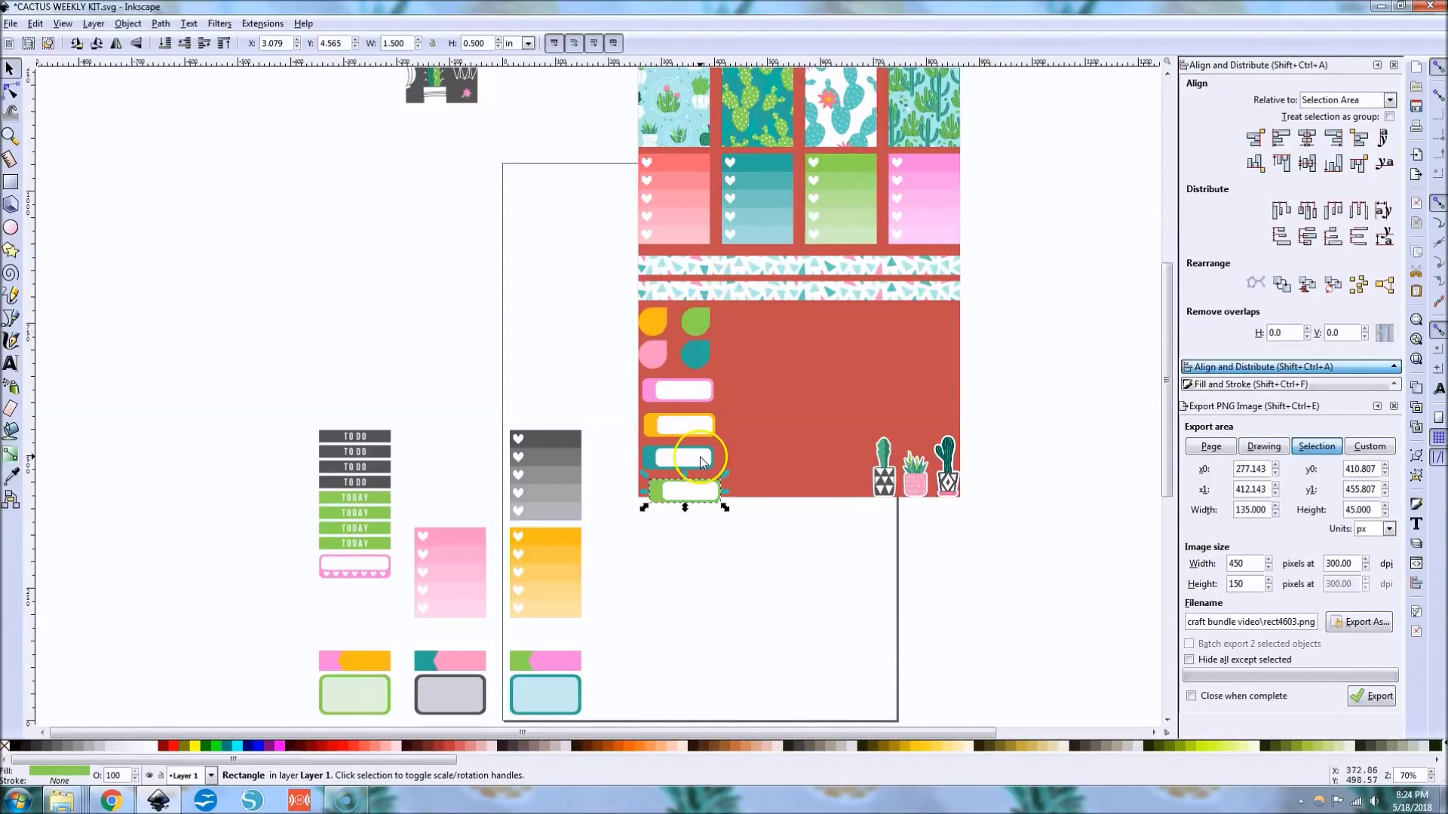
drag(745, 571, 752, 472)
key(ctrl+g)
Align the green rounded label to the bottom and left edges of the red sheet
shift+click(753, 473)
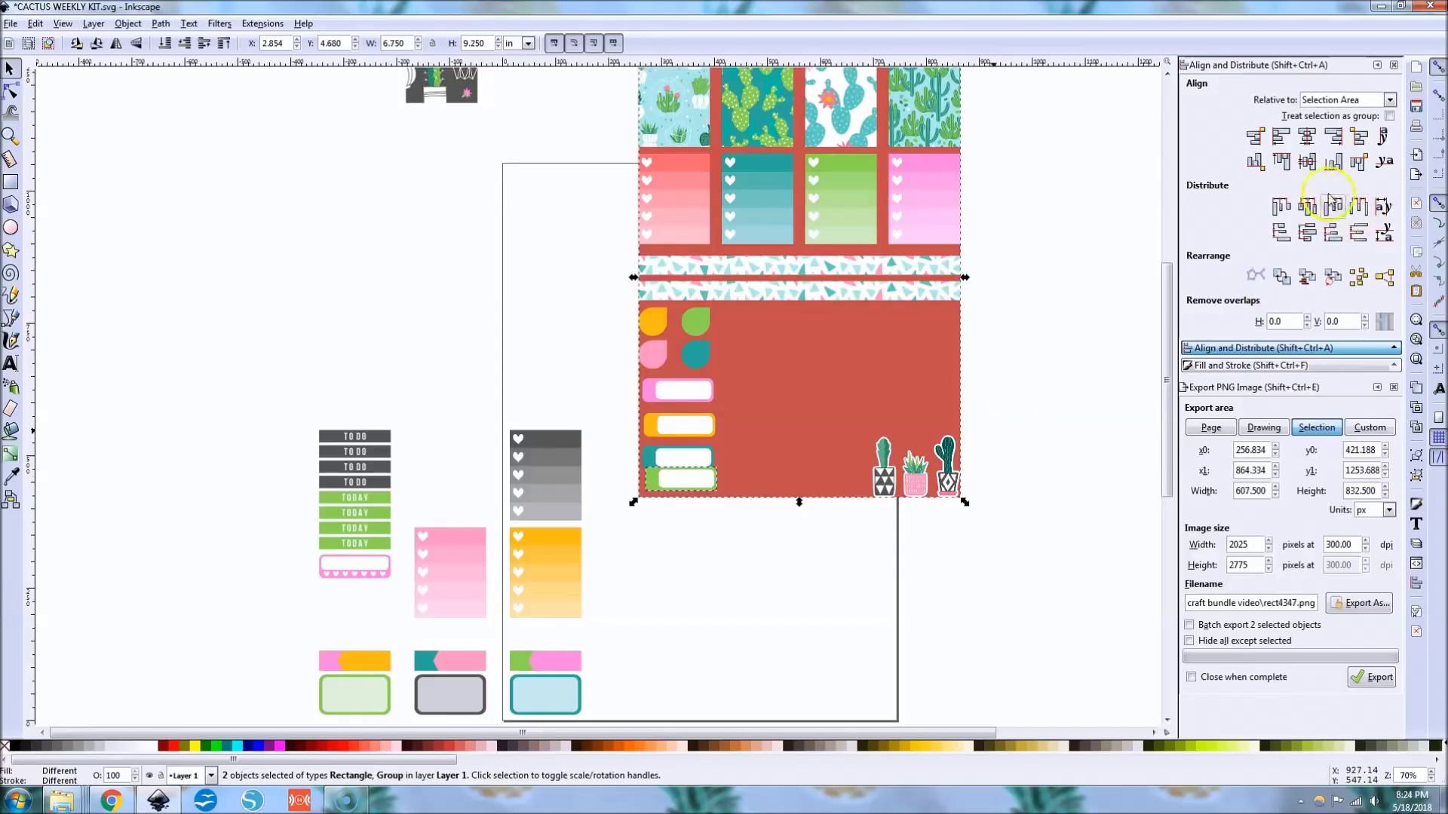
click(1332, 161)
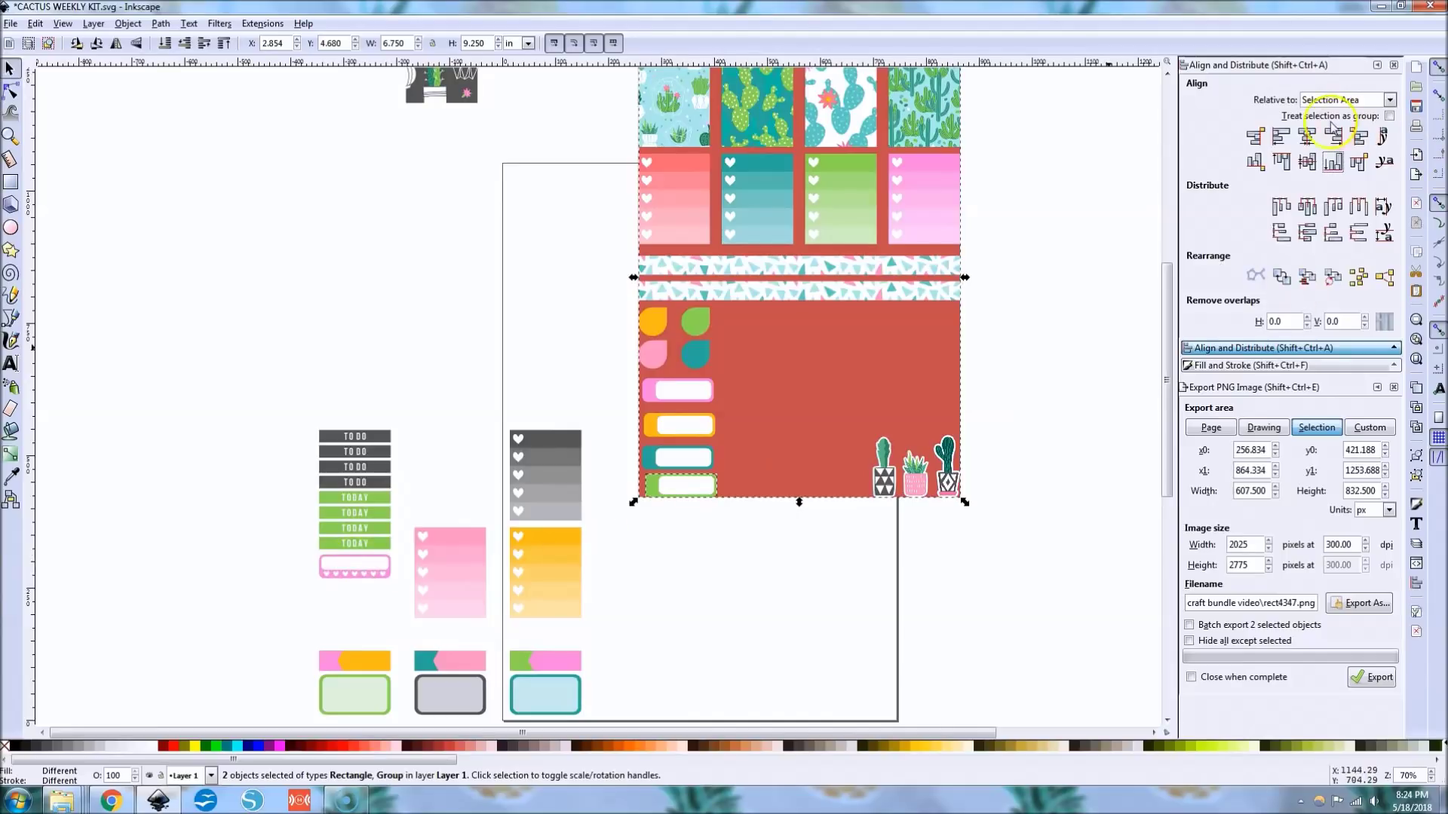
click(1280, 138)
click(663, 640)
Align the teal, yellow and magenta rounded labels to the red sheet's left edge
click(676, 458)
shift+click(678, 425)
shift+click(678, 390)
shift+click(766, 411)
click(1286, 137)
click(709, 572)
Distribute the four rounded labels with equal vertical gaps
drag(739, 571, 620, 369)
click(1359, 230)
click(730, 591)
scroll(729, 592, up, 4)
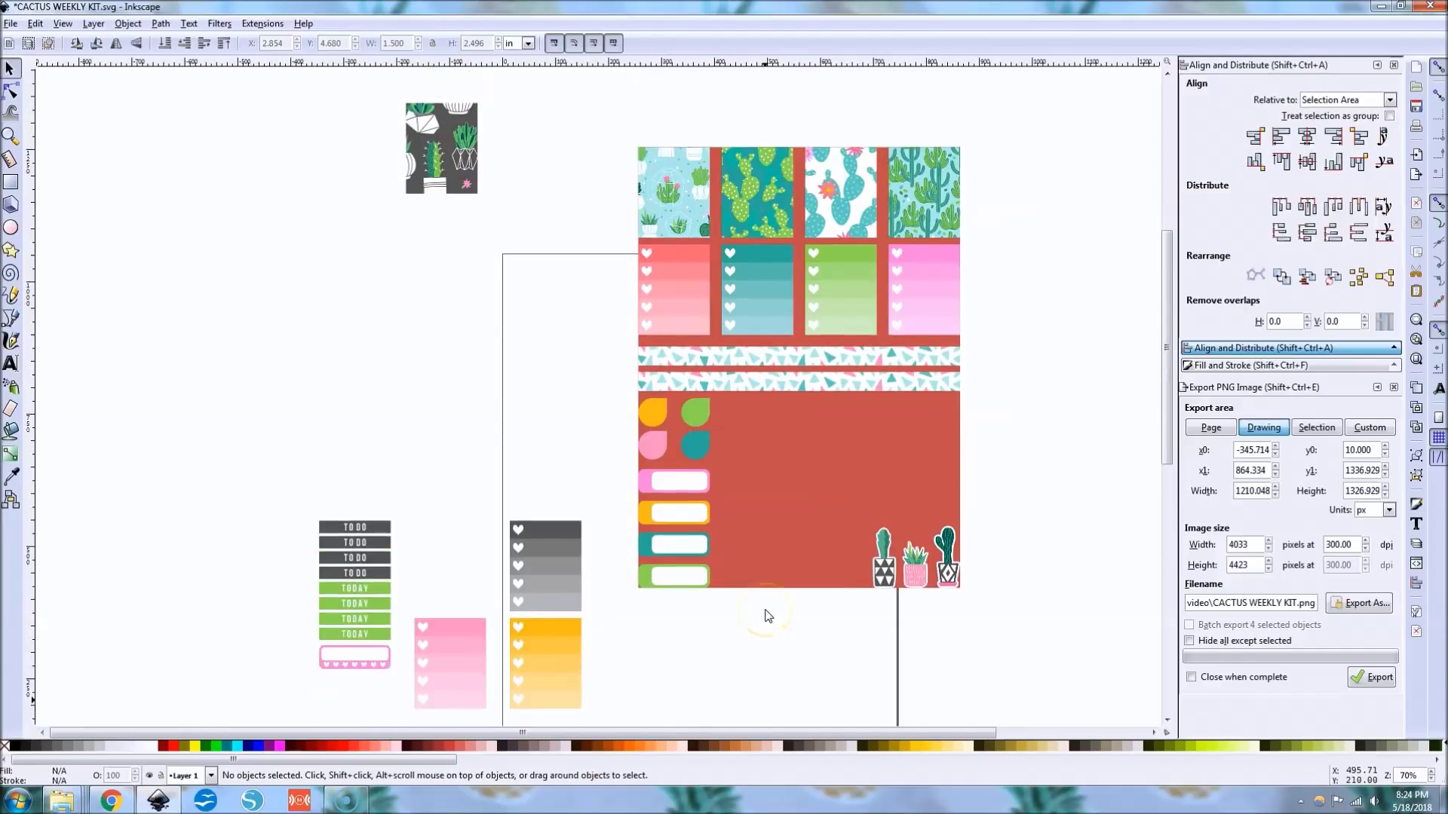
Move the green, gray and blue rounded boxes onto the red sheet beside the teardrop group
scroll(767, 616, down, 6)
drag(613, 687, 309, 607)
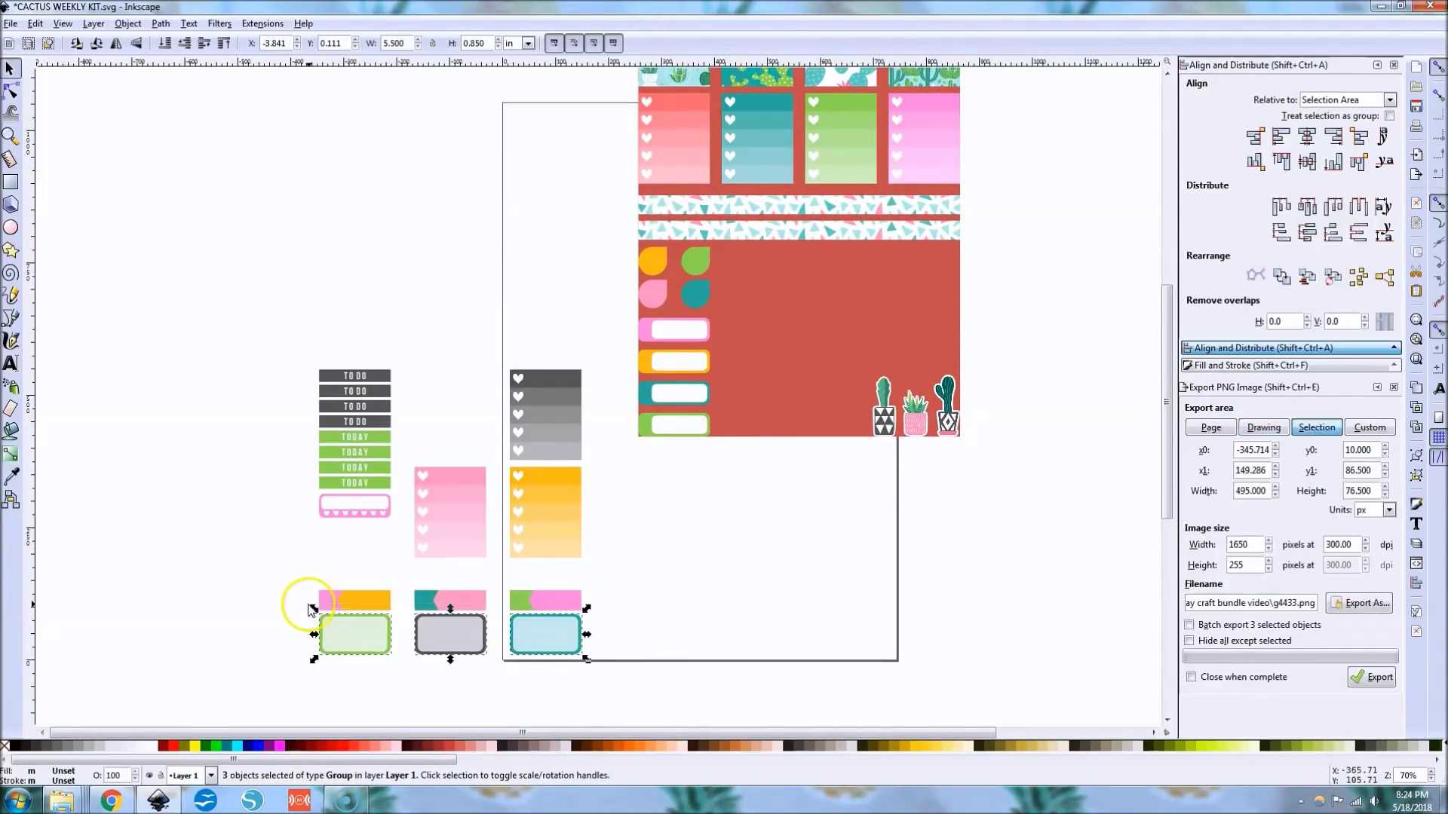
drag(491, 642, 860, 281)
scroll(1003, 316, up, 3)
Align the blue rounded box to the red sheet's right edge
click(926, 362)
drag(932, 363, 867, 363)
shift+click(946, 414)
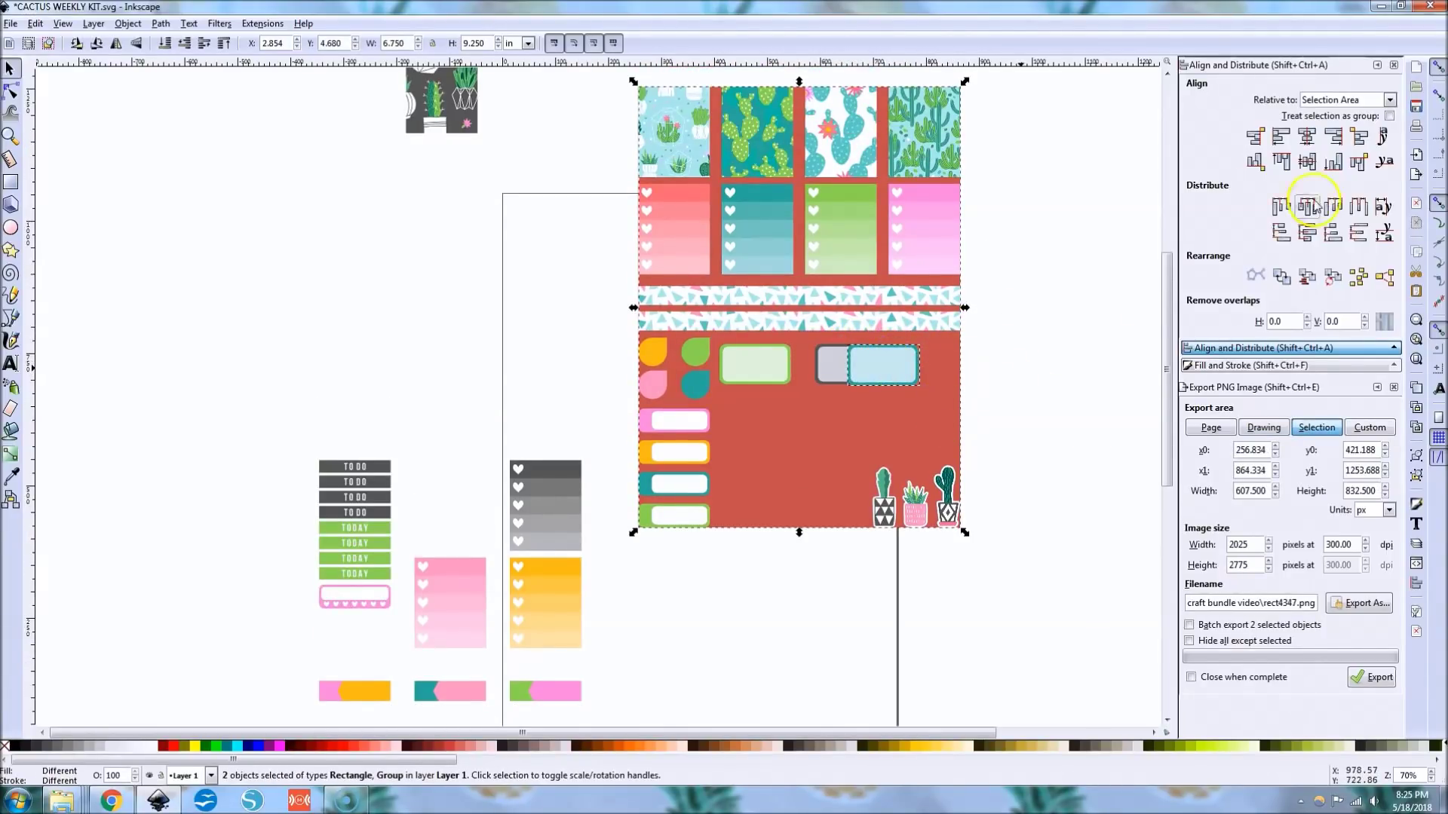
click(1333, 136)
Distribute the three rounded boxes with equal horizontal gaps and group them as one row
drag(1025, 417, 708, 333)
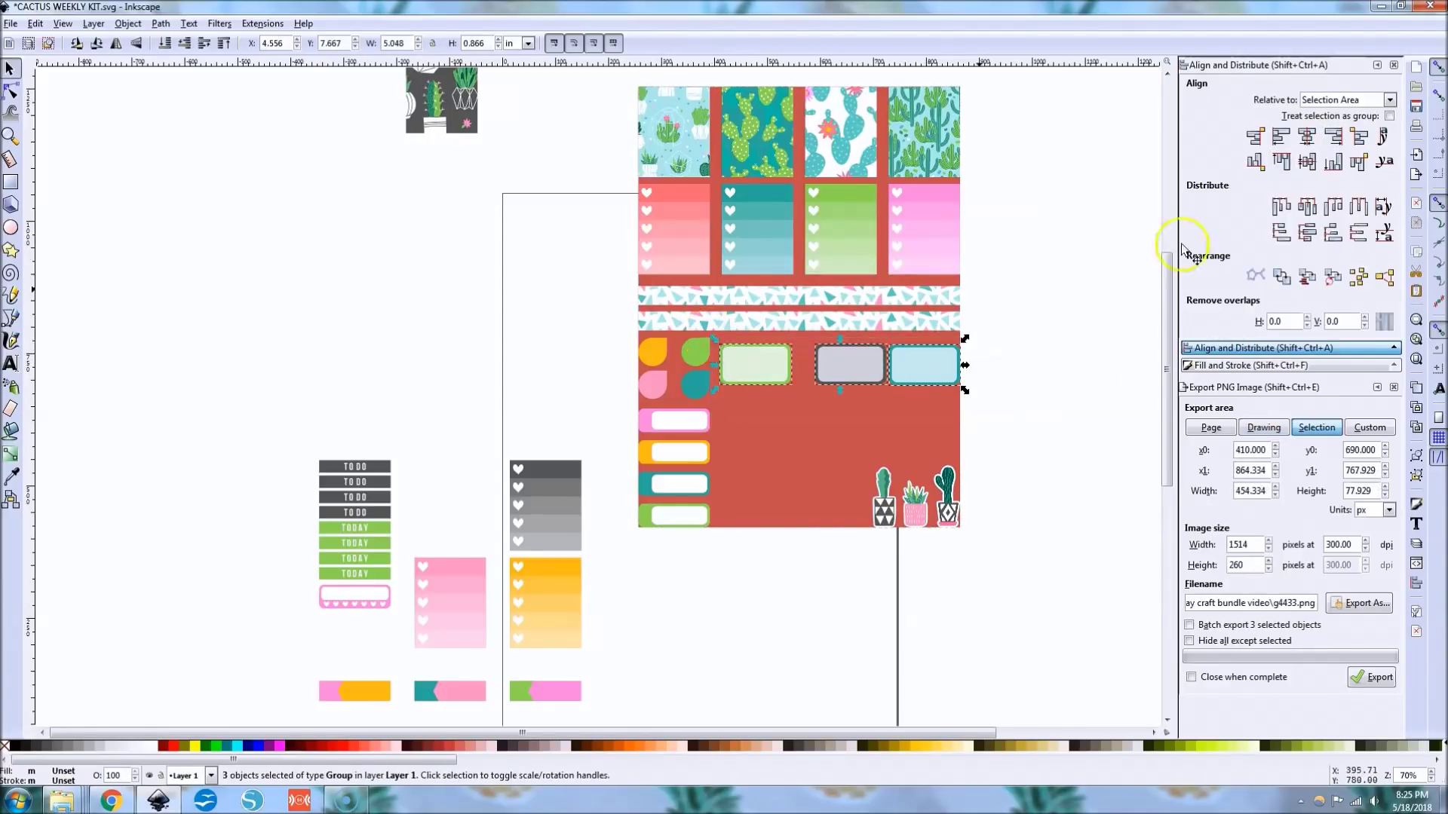
click(1358, 206)
key(ctrl+g)
shift+click(695, 355)
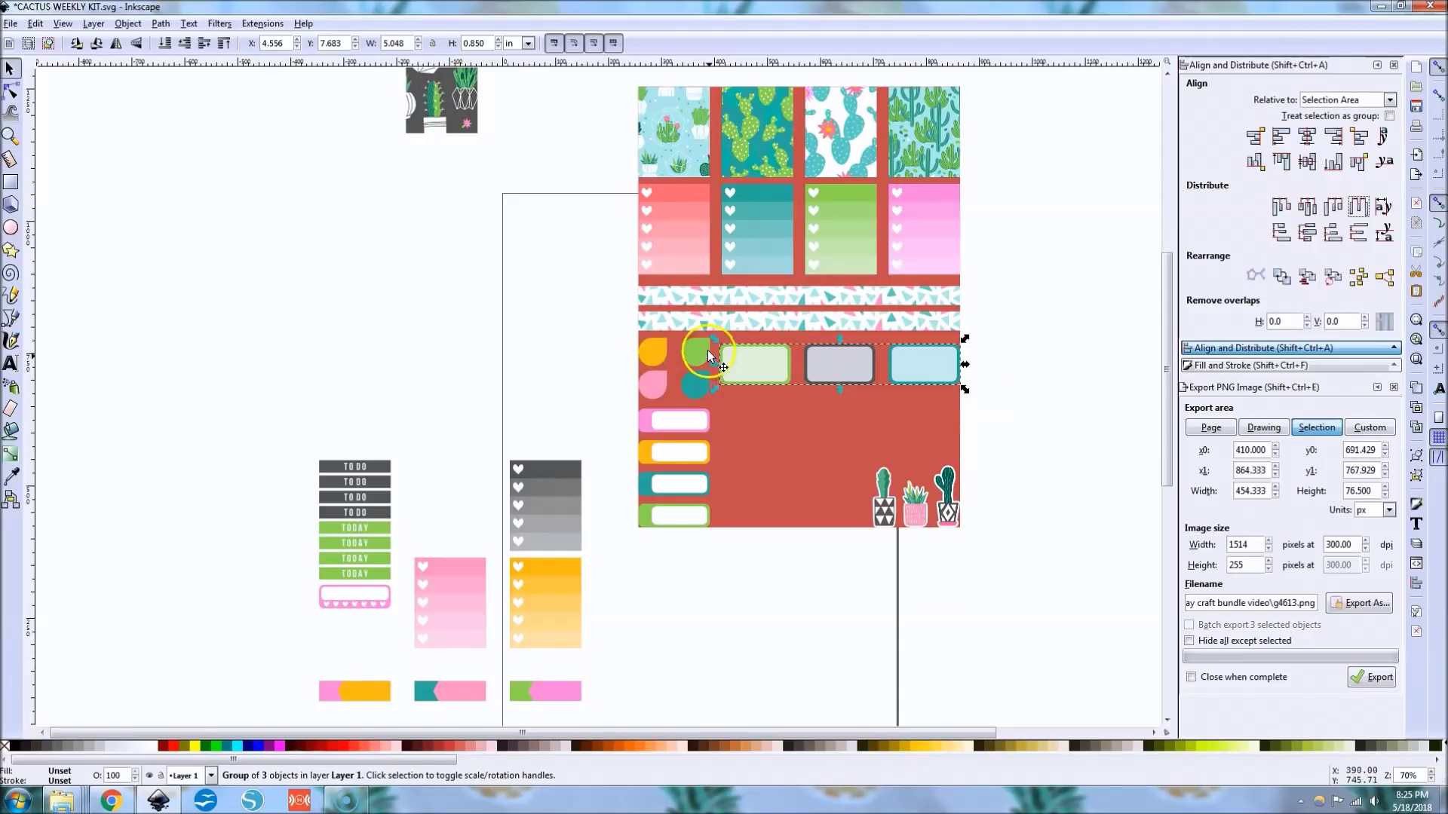
Align the row of rounded boxes with the top edge of the teardrop group and ungroup the row into separate boxes
click(1286, 164)
click(1068, 432)
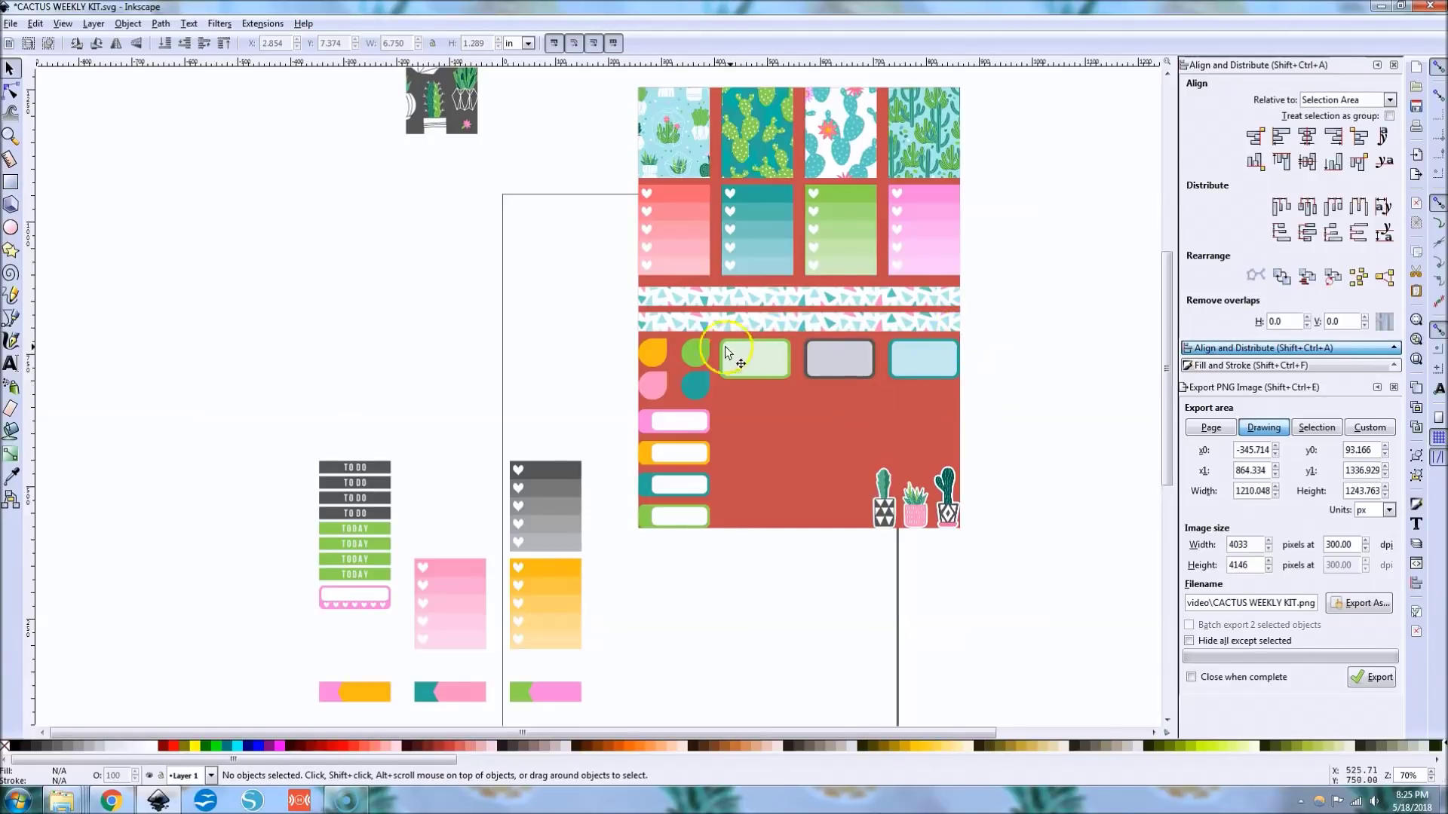
click(762, 346)
shift+click(839, 358)
shift+click(923, 358)
click(1119, 379)
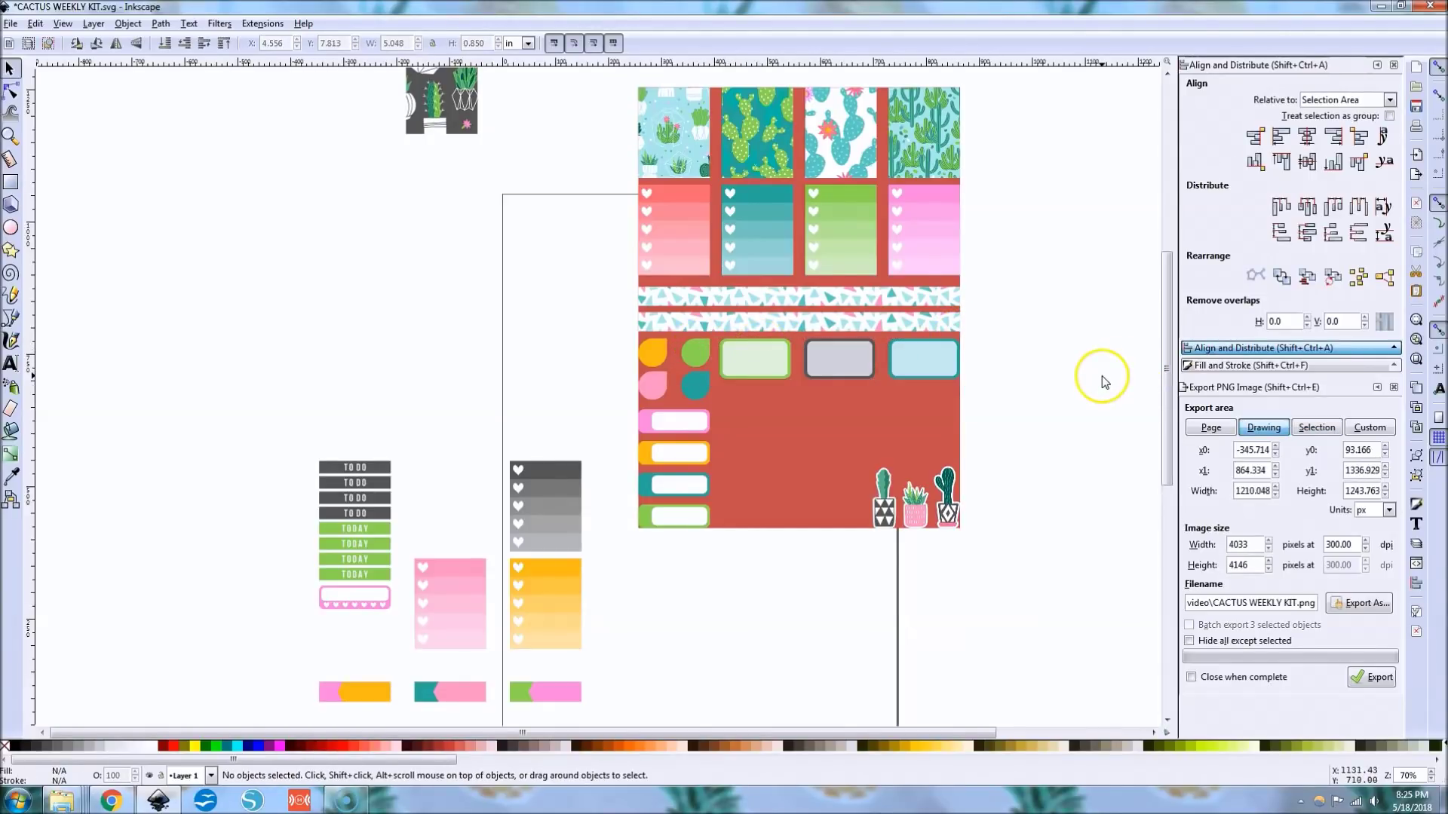
Ungroup the green rounded box and recolor its outer shape orange, sampling the color from the orange label
click(782, 360)
click(1040, 365)
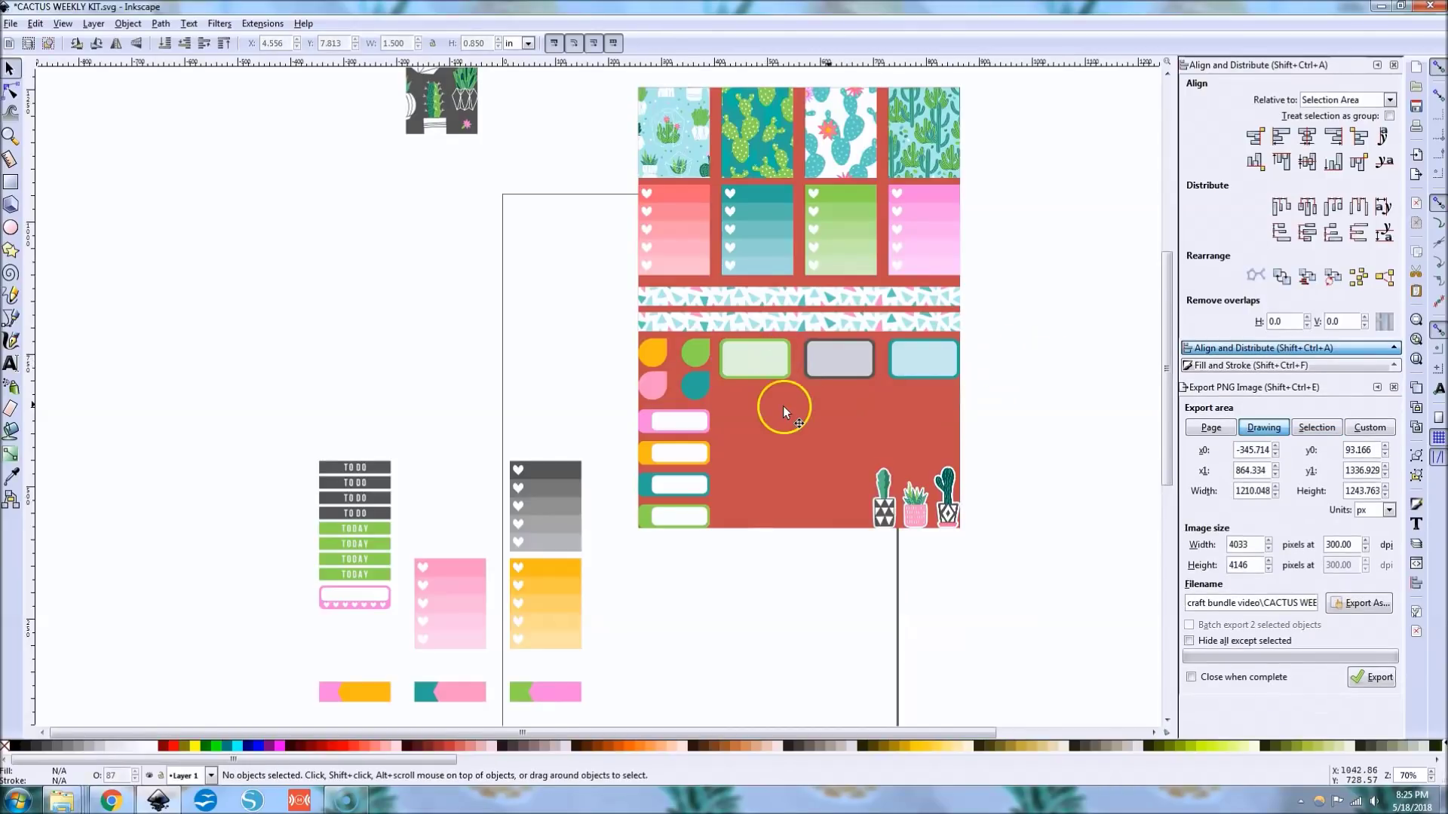
scroll(770, 400, up, 2)
click(763, 359)
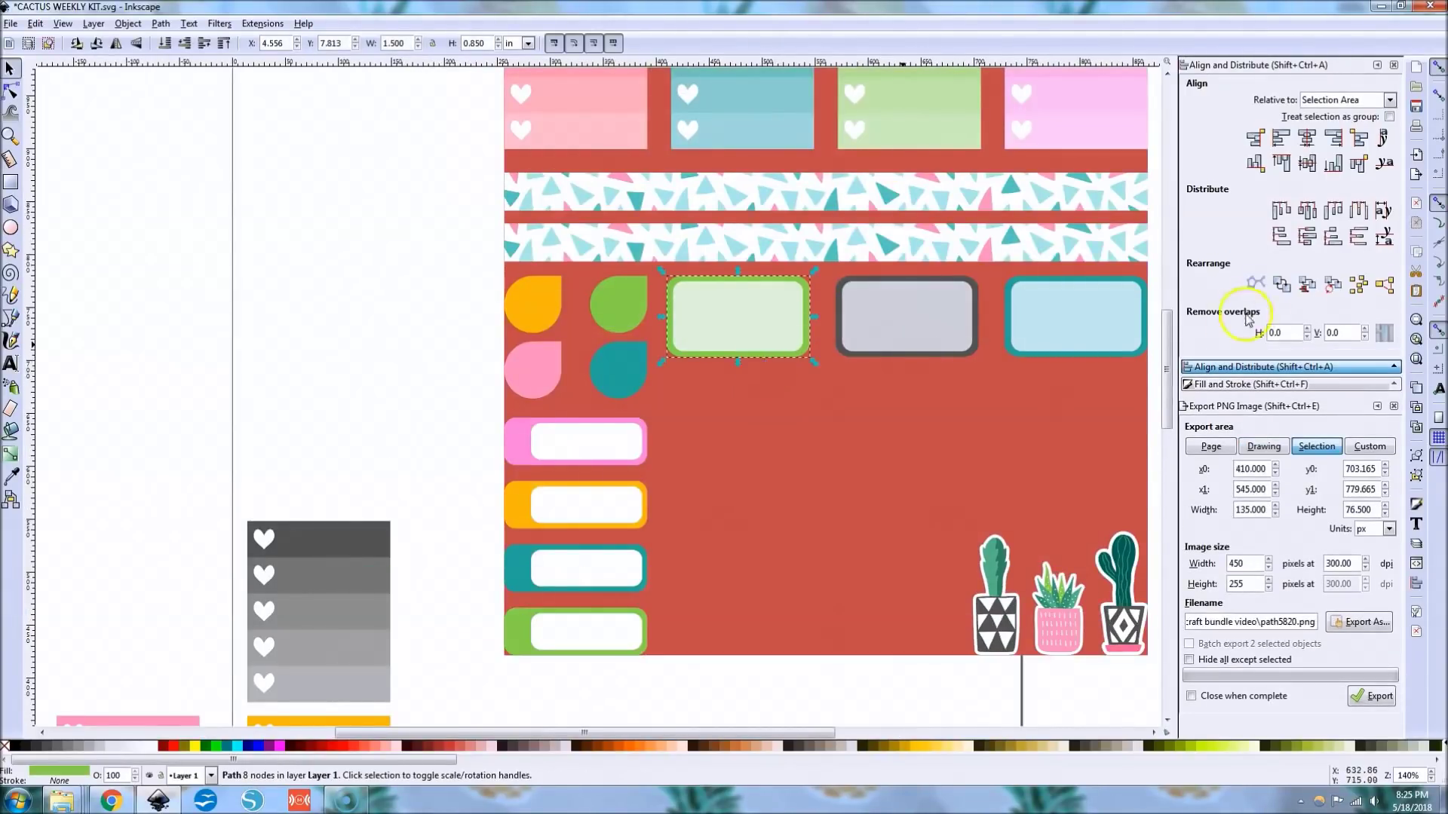
key(d)
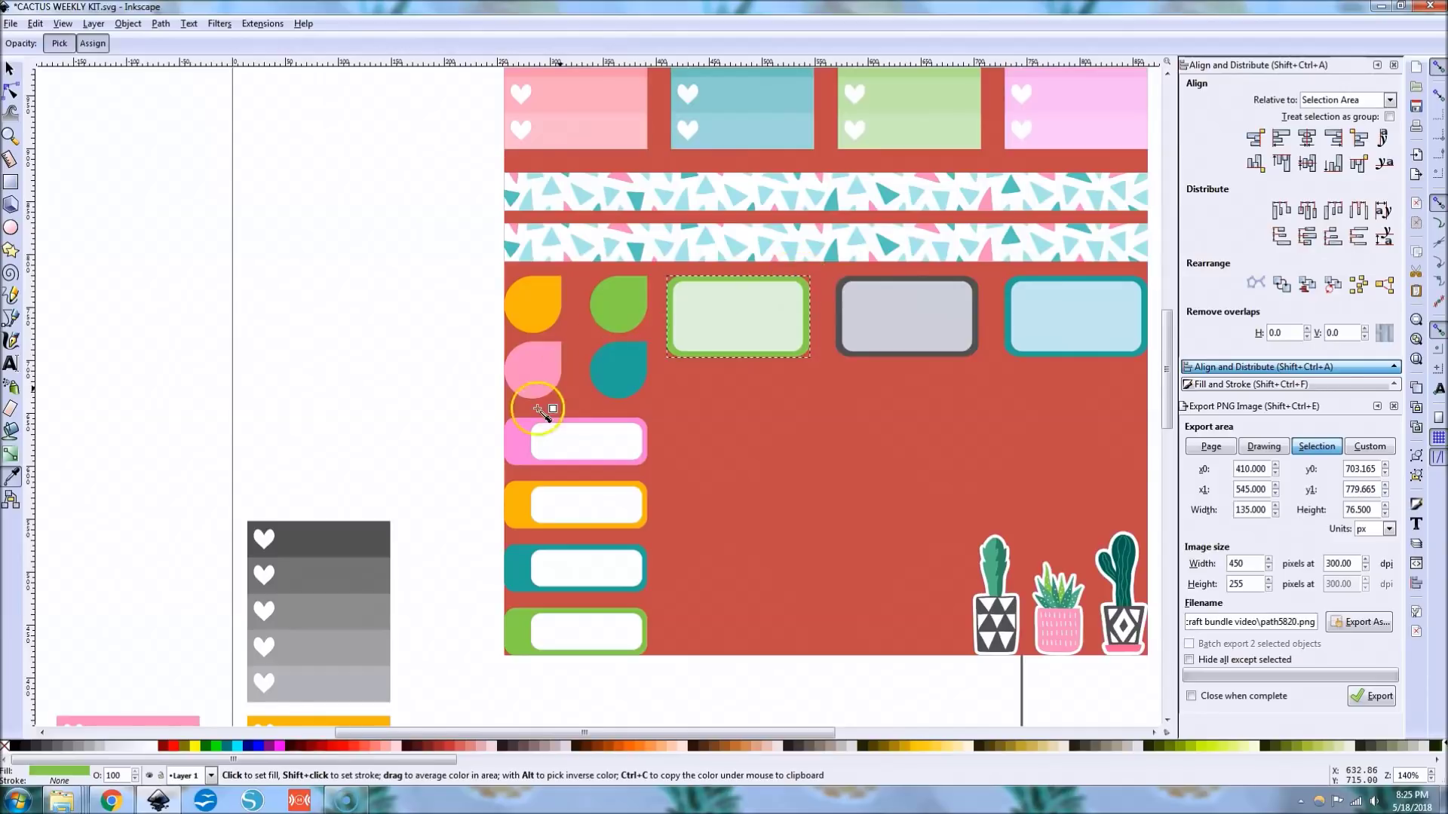
click(528, 502)
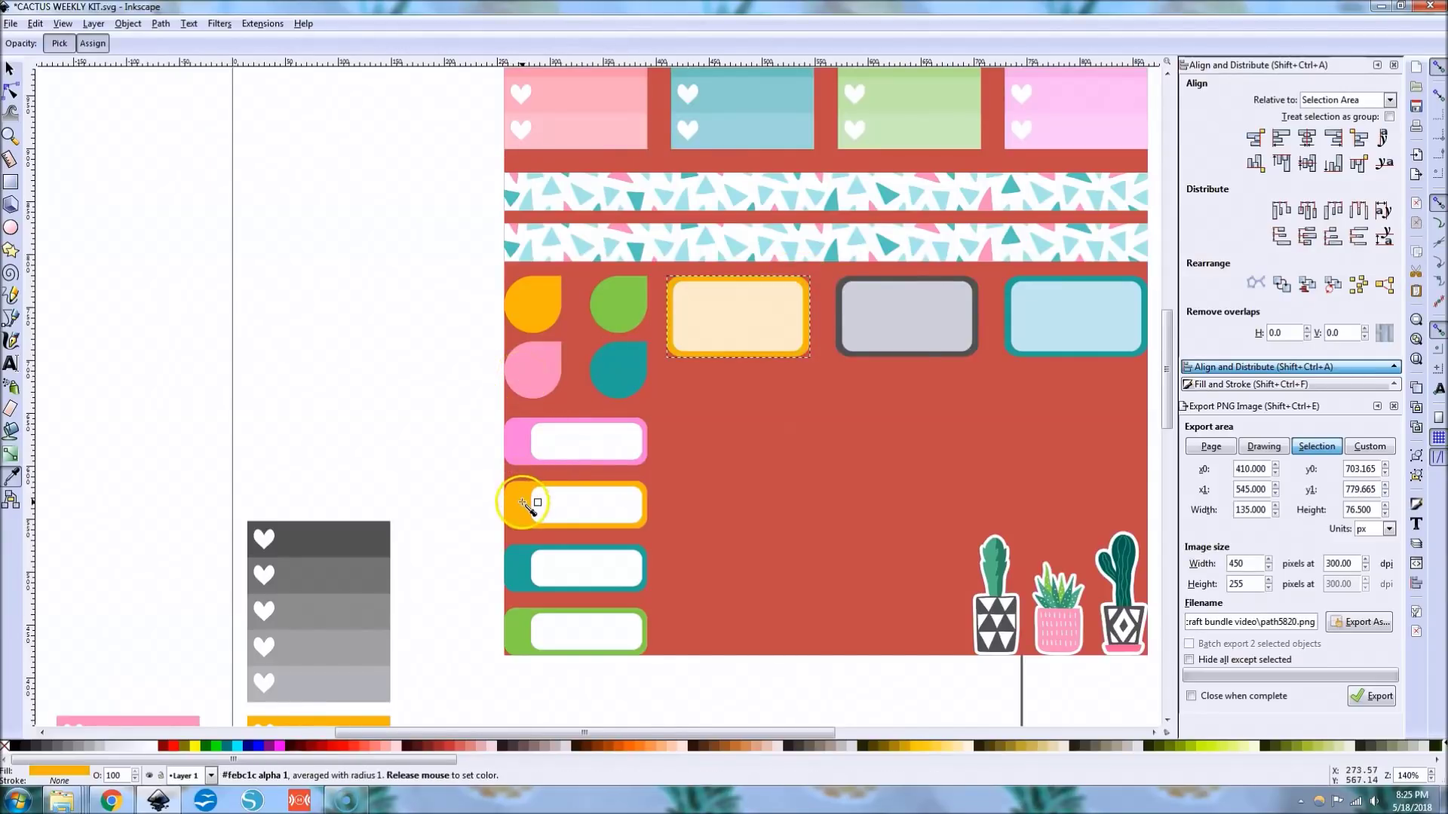
Recolor the gray rounded box's outer shape pink, sampling the color from the pink teardrop
key(s)
click(863, 352)
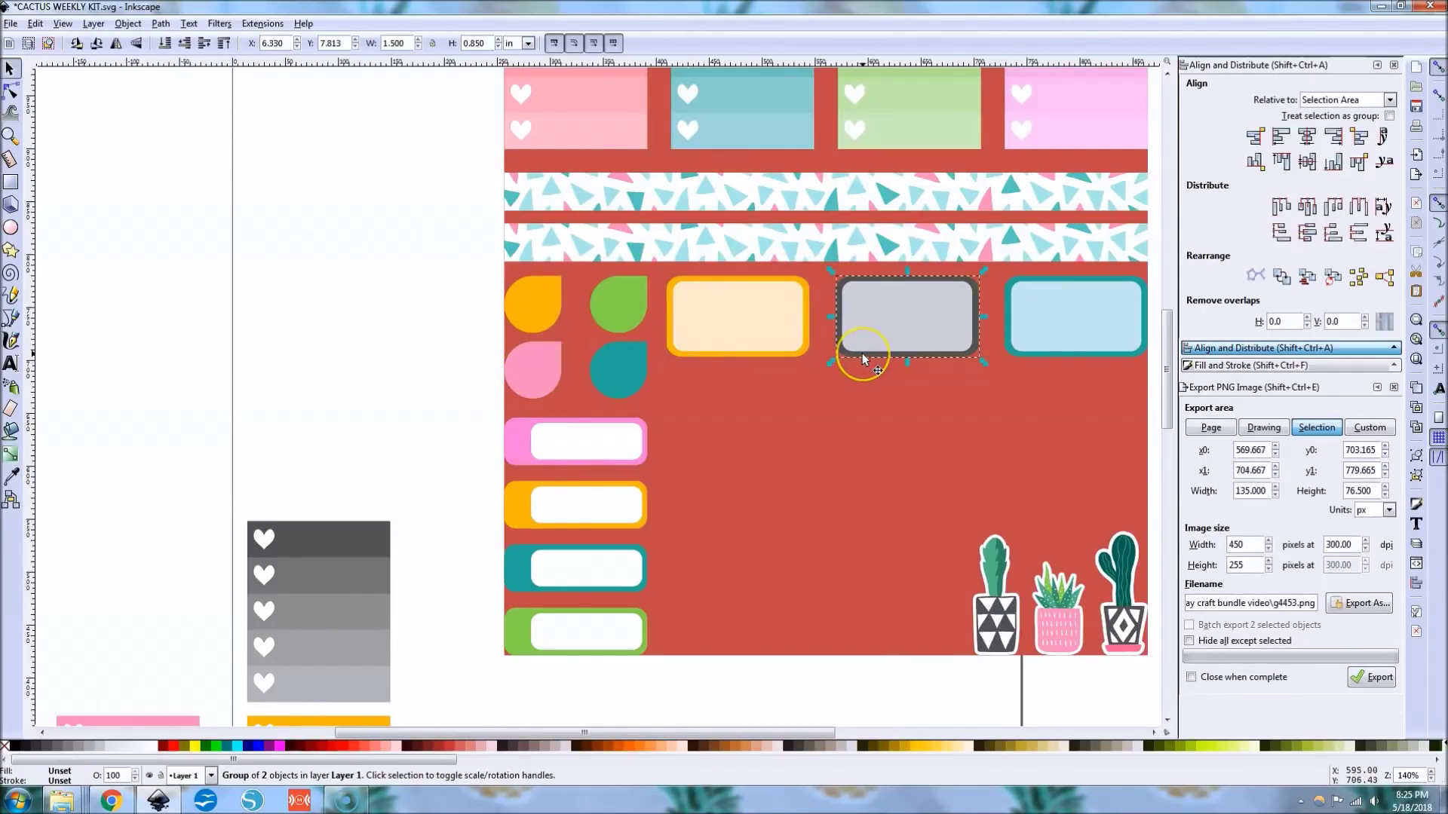
ctrl+click(844, 361)
click(834, 350)
ctrl+click(839, 352)
key(d)
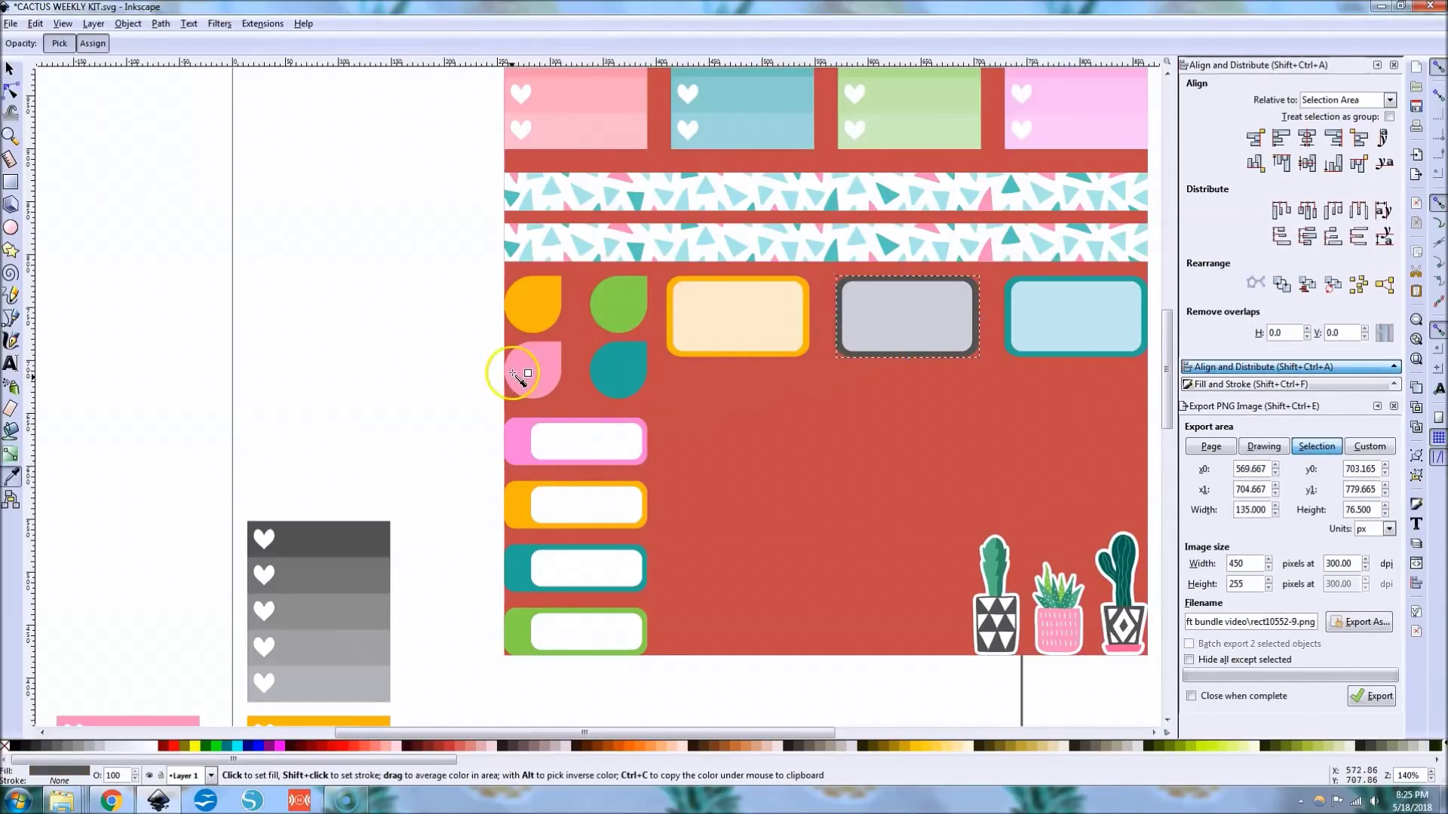
click(527, 376)
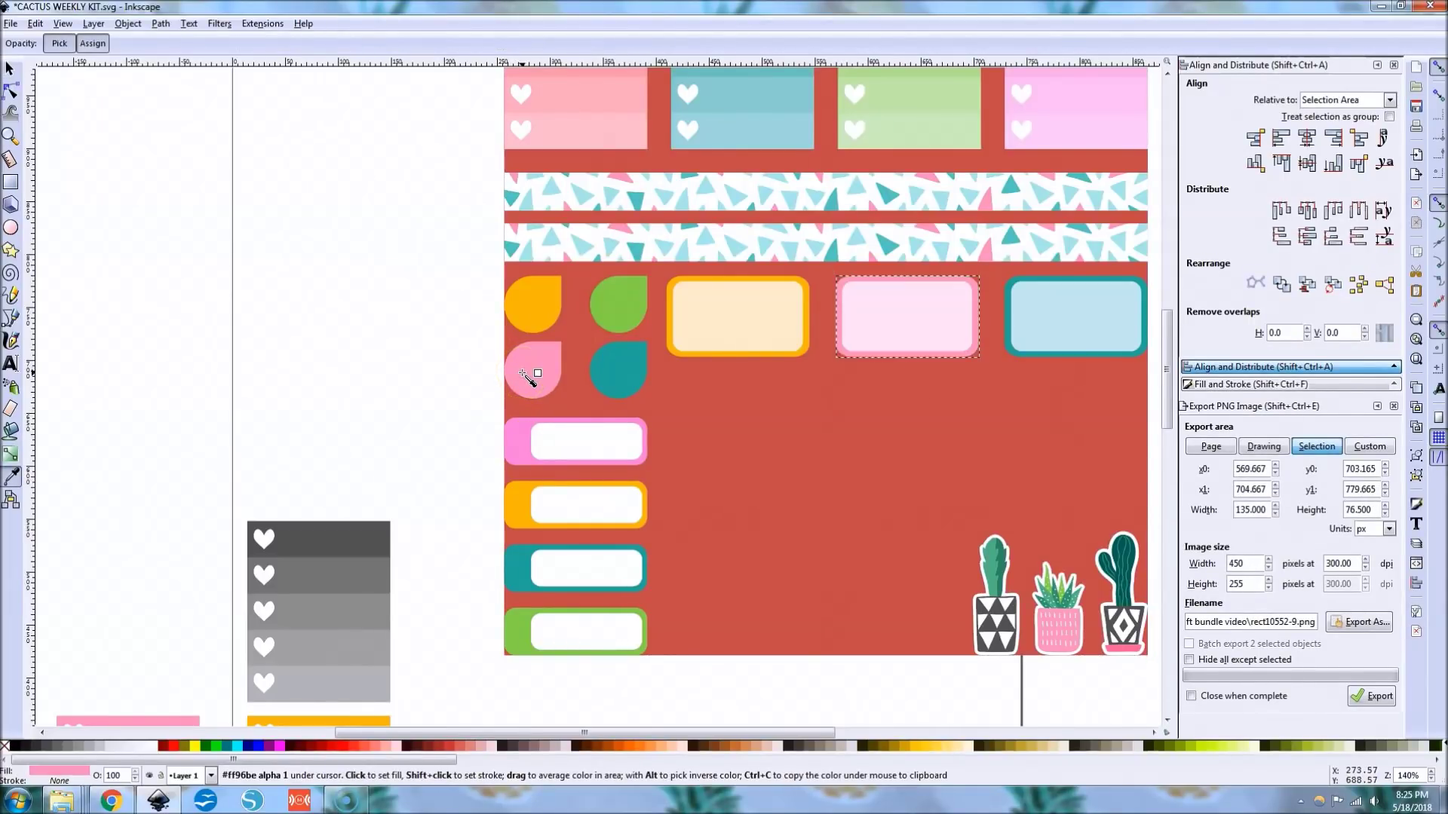
scroll(618, 388, down, 3)
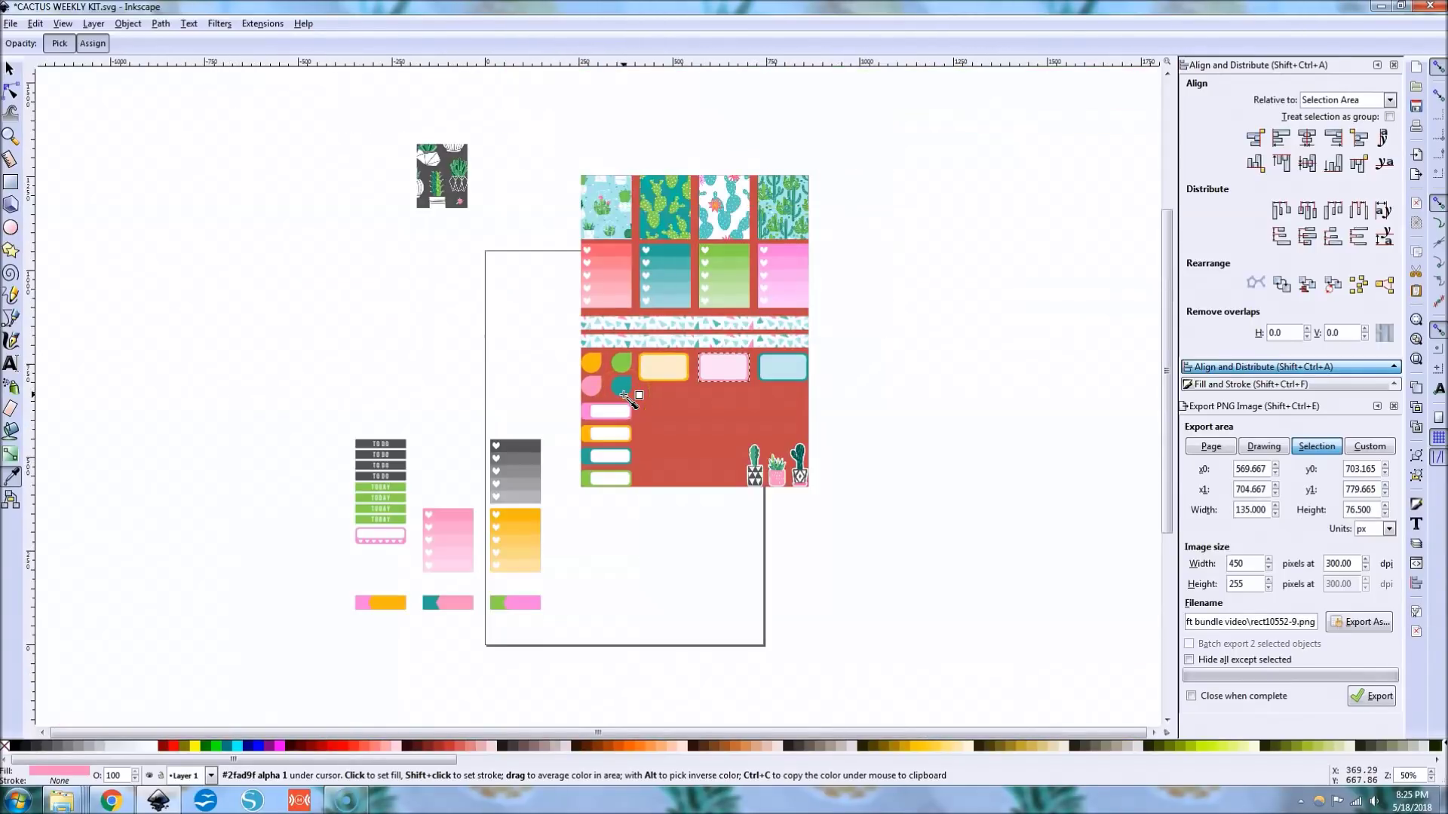
key(s)
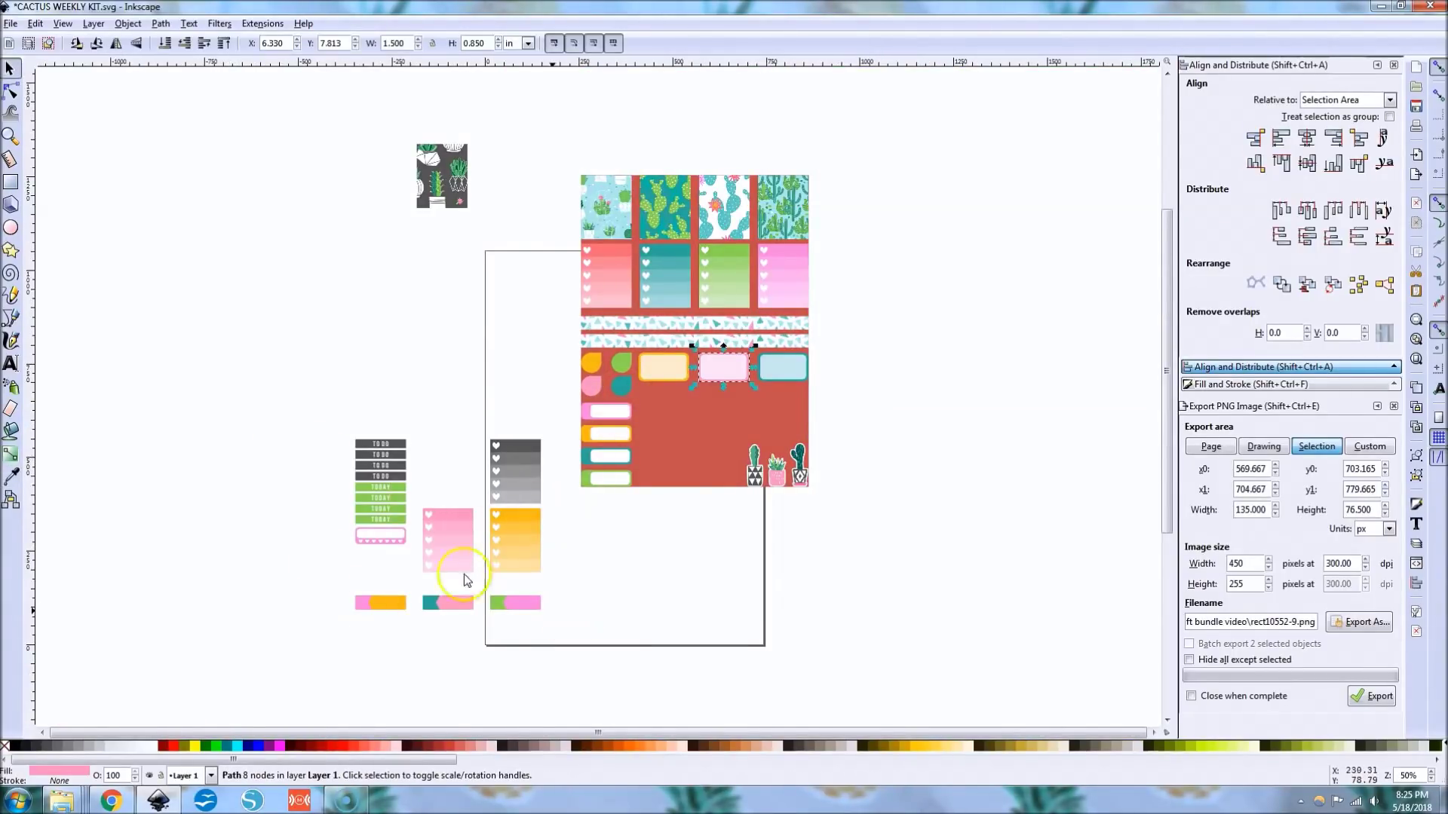
click(911, 397)
Move the orange and pink heart checklists onto the red sheet between the rounded labels and the cactus stickers
scroll(850, 510, up, 2)
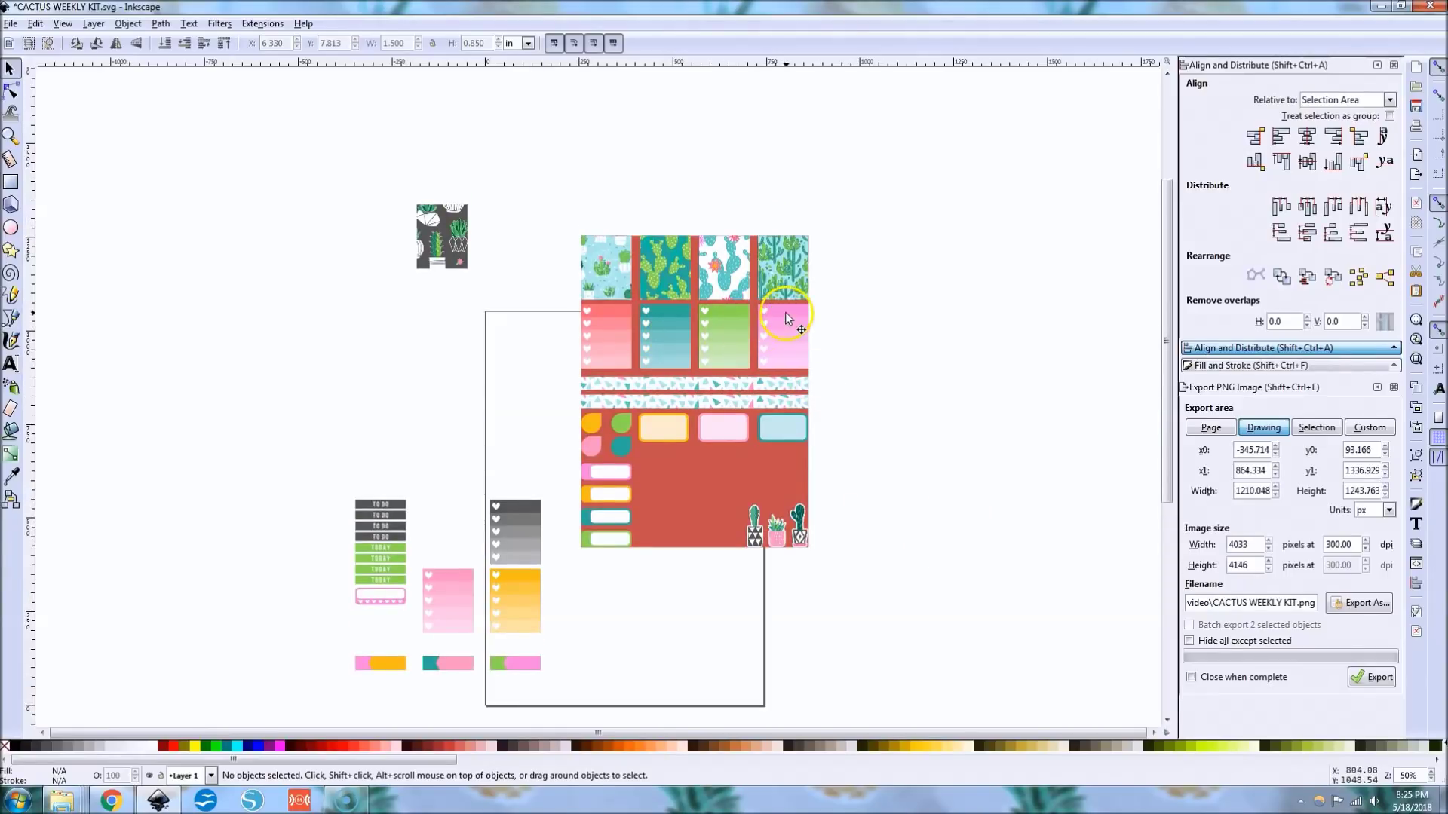
click(532, 581)
drag(532, 579, 682, 484)
drag(450, 574, 673, 492)
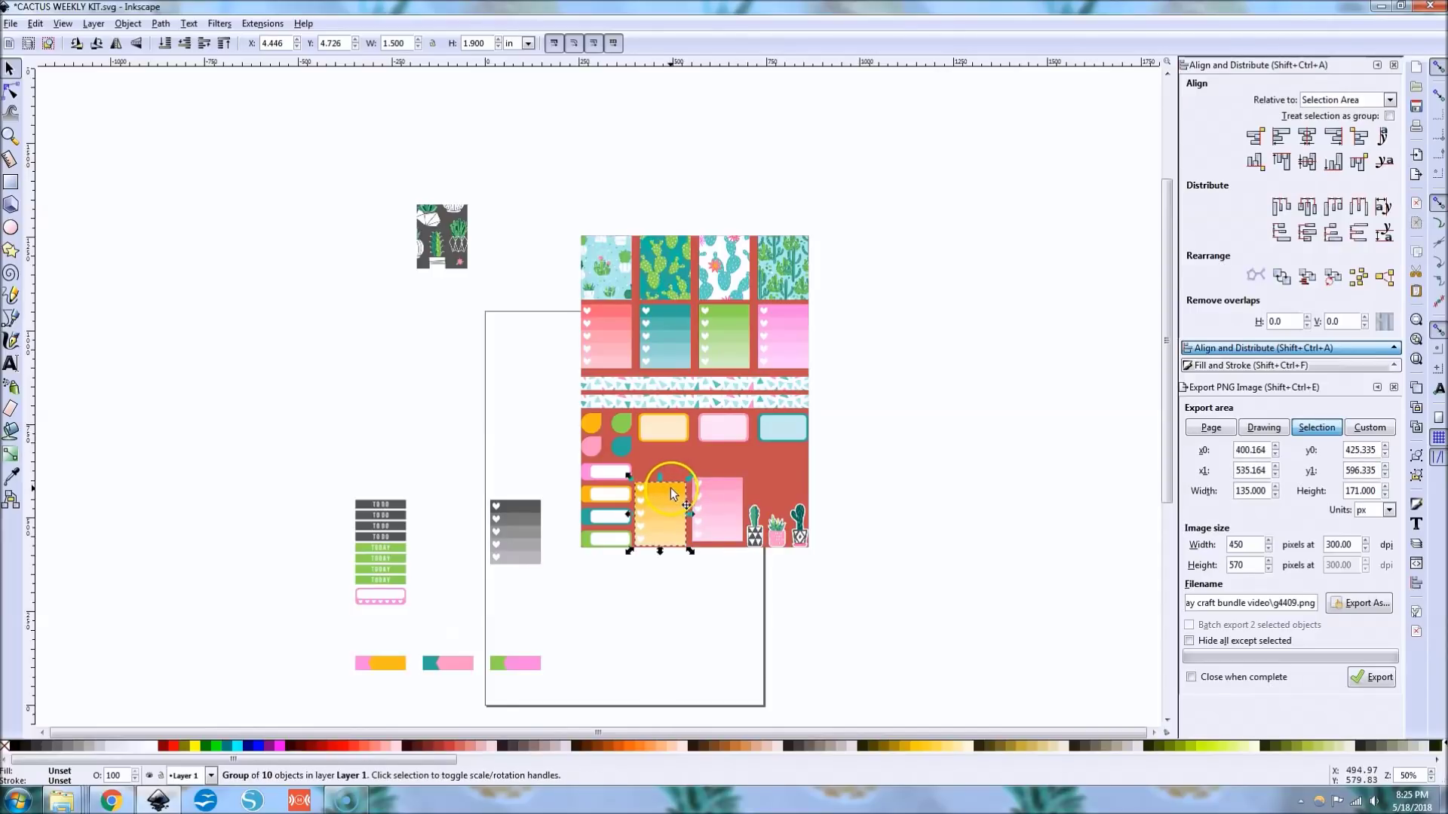
Align the orange and pink checklists to the red sheet's bottom edge
click(691, 448)
click(889, 673)
click(726, 464)
shift+click(735, 483)
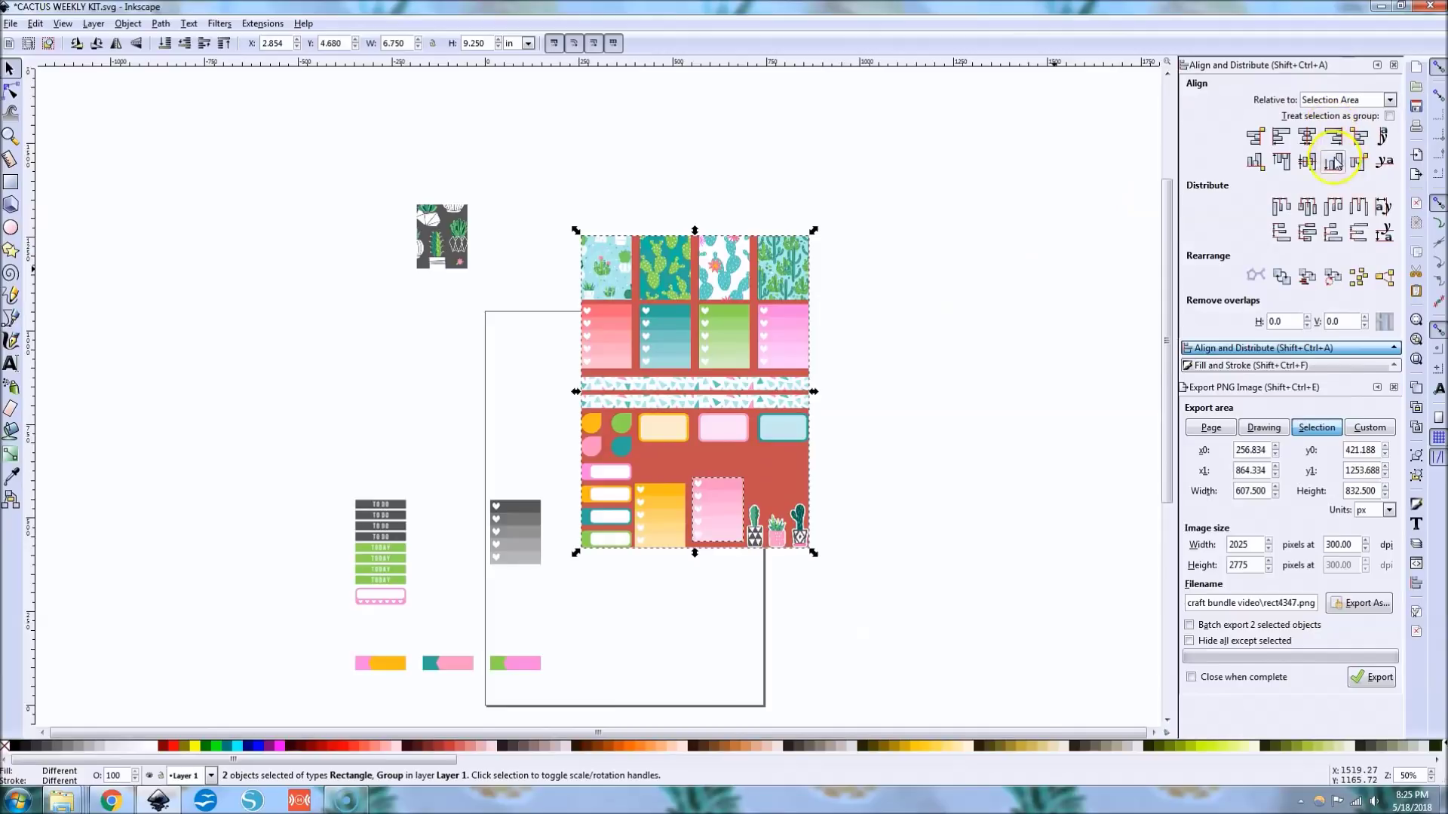
click(1080, 500)
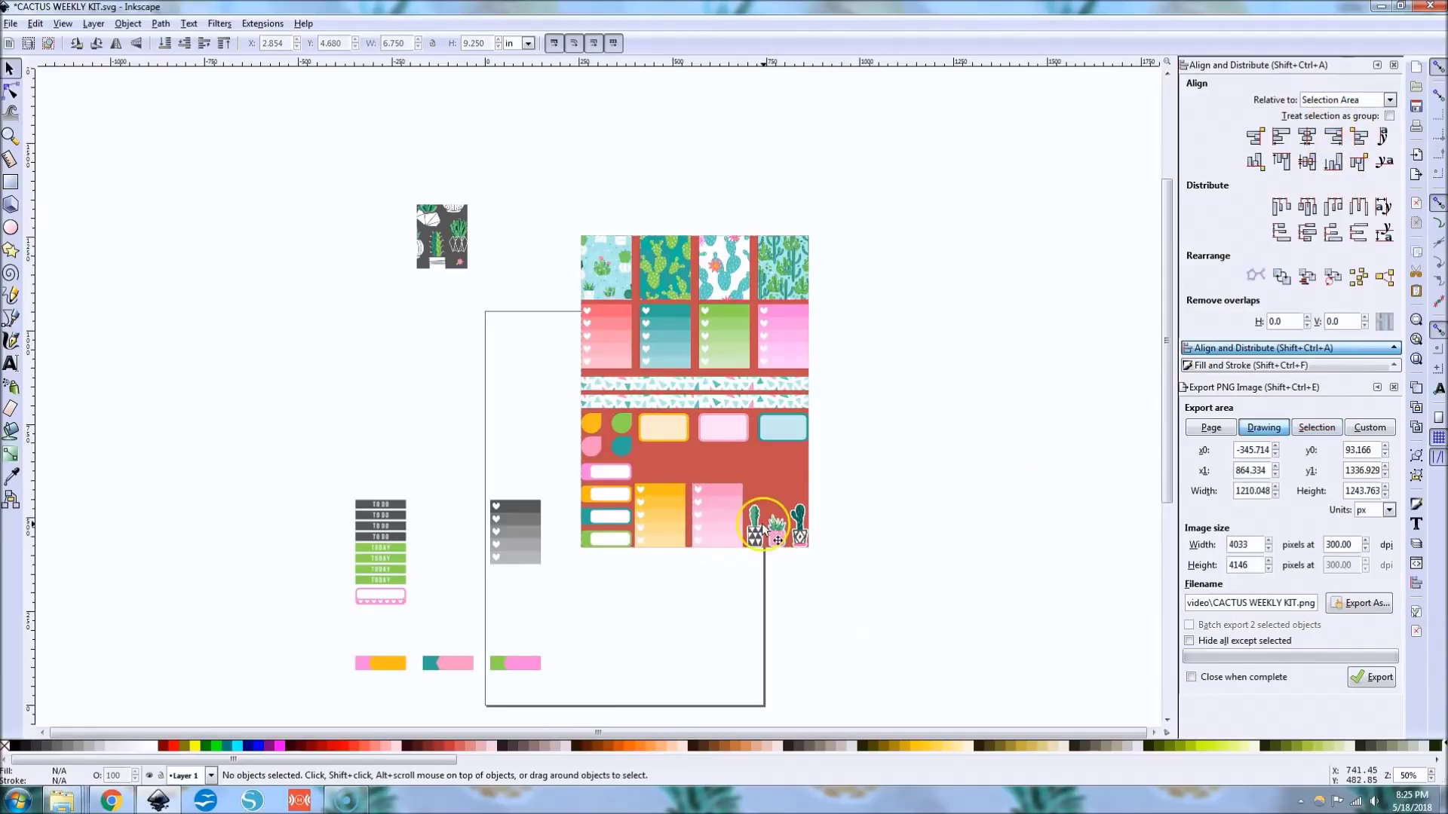
Nudge the pink heart checklist slightly closer to the orange one
click(712, 505)
key(Left)
key(Left)
click(889, 504)
click(657, 426)
shift+click(724, 426)
shift+click(784, 426)
click(827, 472)
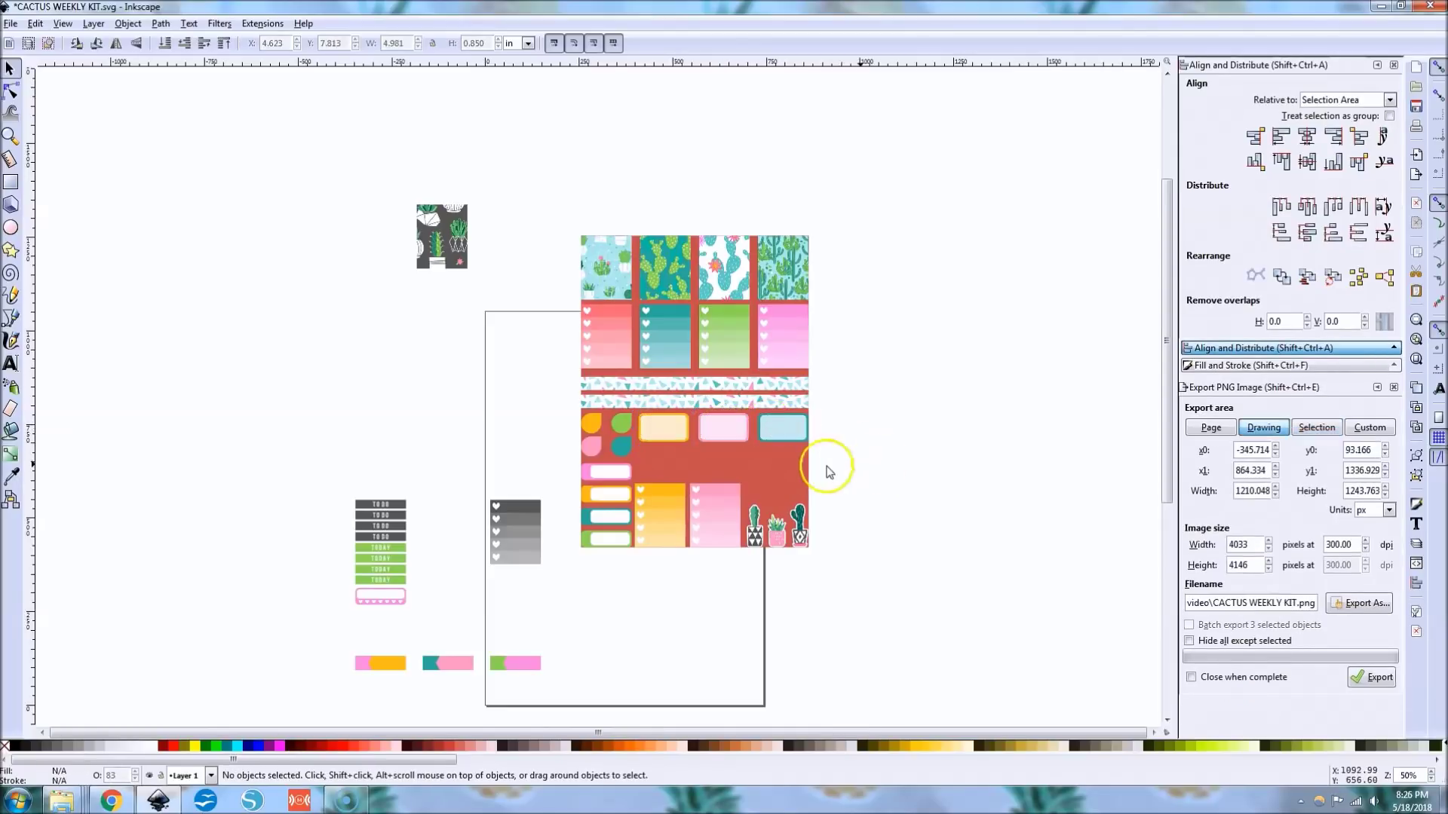
Regroup the border and inner shape of the orange rounded box and of the pink rounded box
click(709, 423)
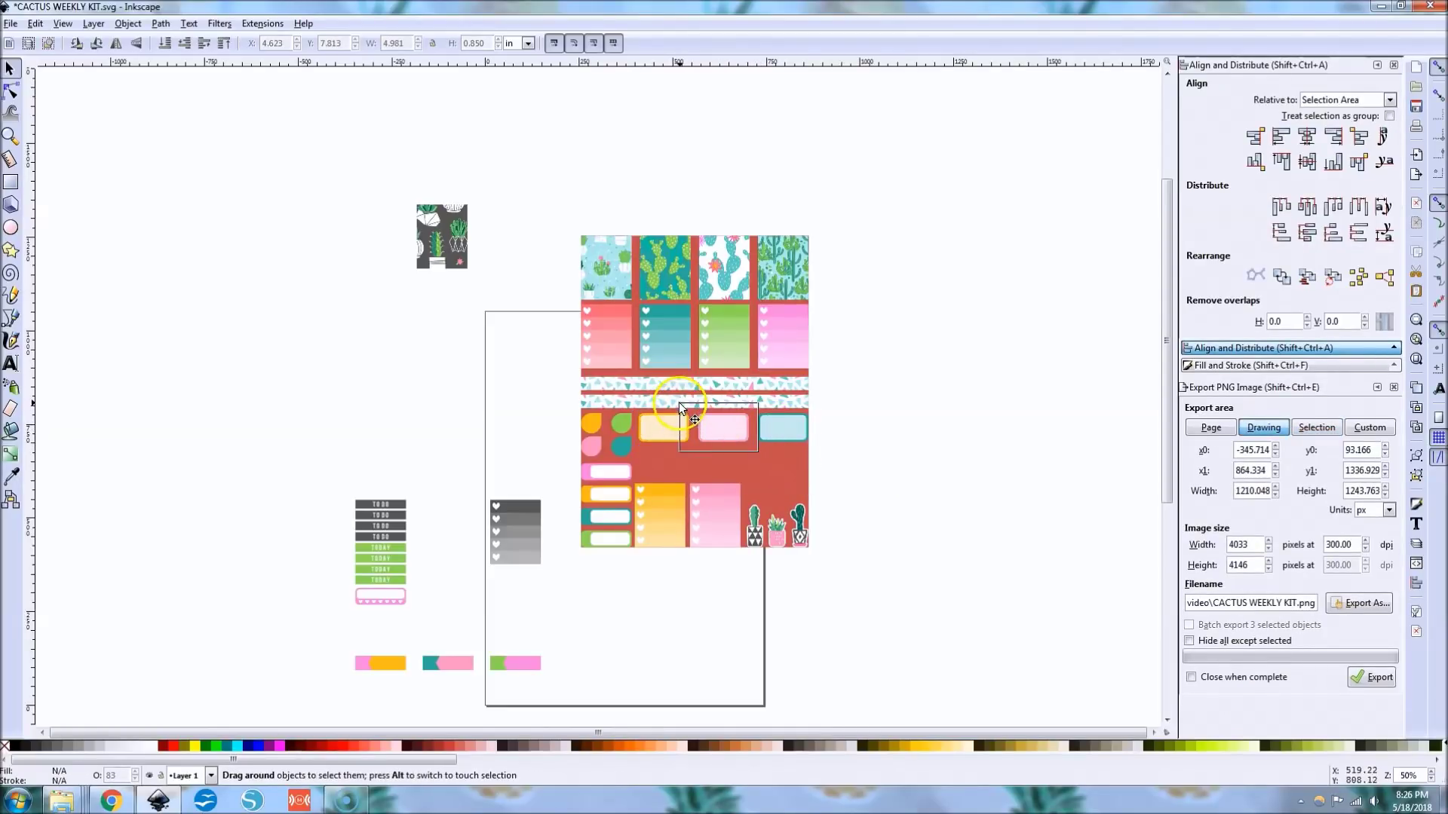
mouse_move(699, 452)
mouse_down()
mouse_move(706, 442)
mouse_move(628, 405)
mouse_up()
click(883, 475)
drag(700, 453, 625, 395)
click(722, 429)
click(722, 431)
click(721, 430)
Group the orange, pink and blue rounded boxes as a row and place a duplicate of it directly below
shift+click(772, 430)
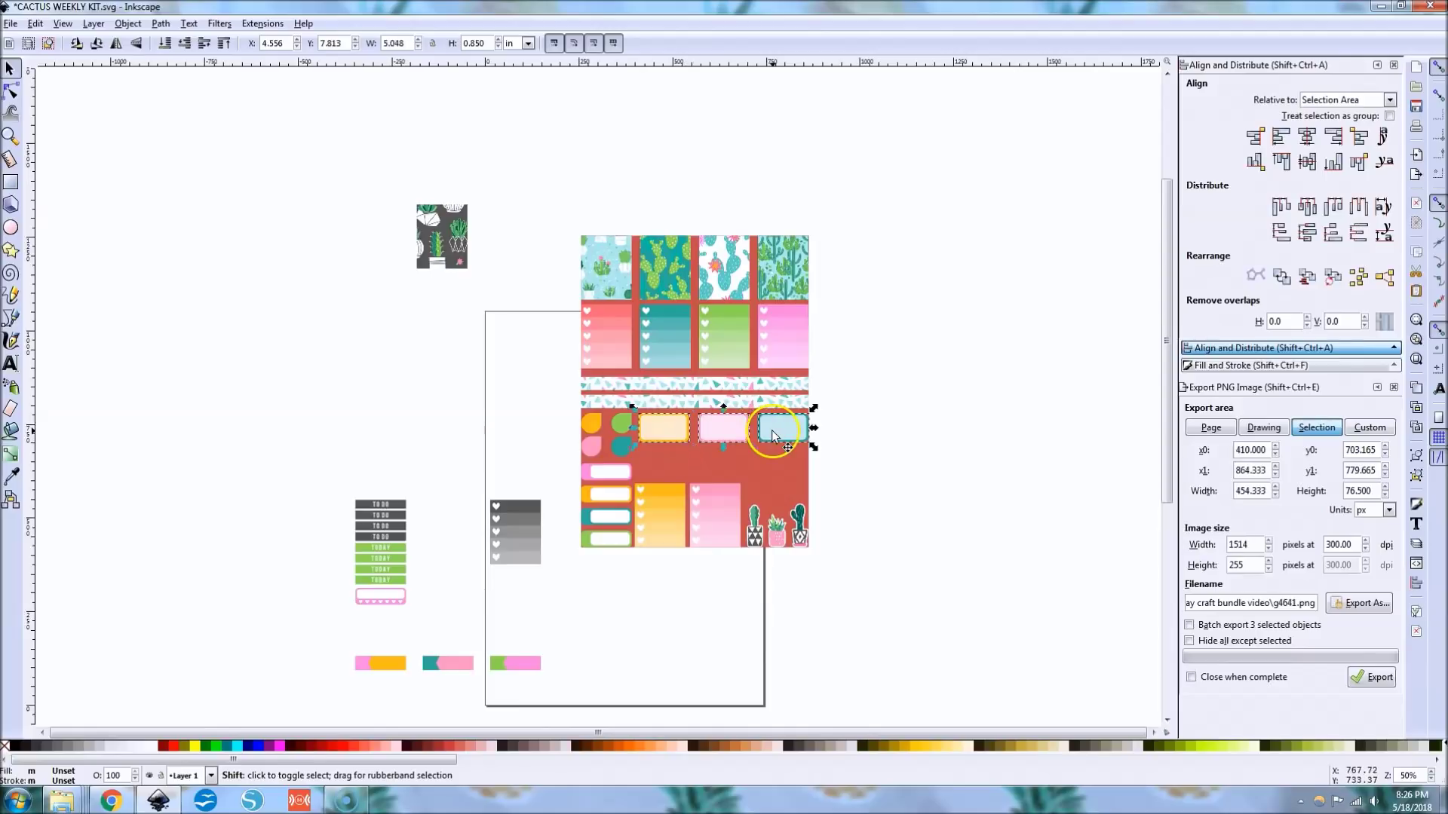
key(ctrl+g)
key(ctrl+d)
drag(771, 430, 765, 469)
Align the duplicated row of rounded boxes to the red sheet's right edge
shift+click(769, 484)
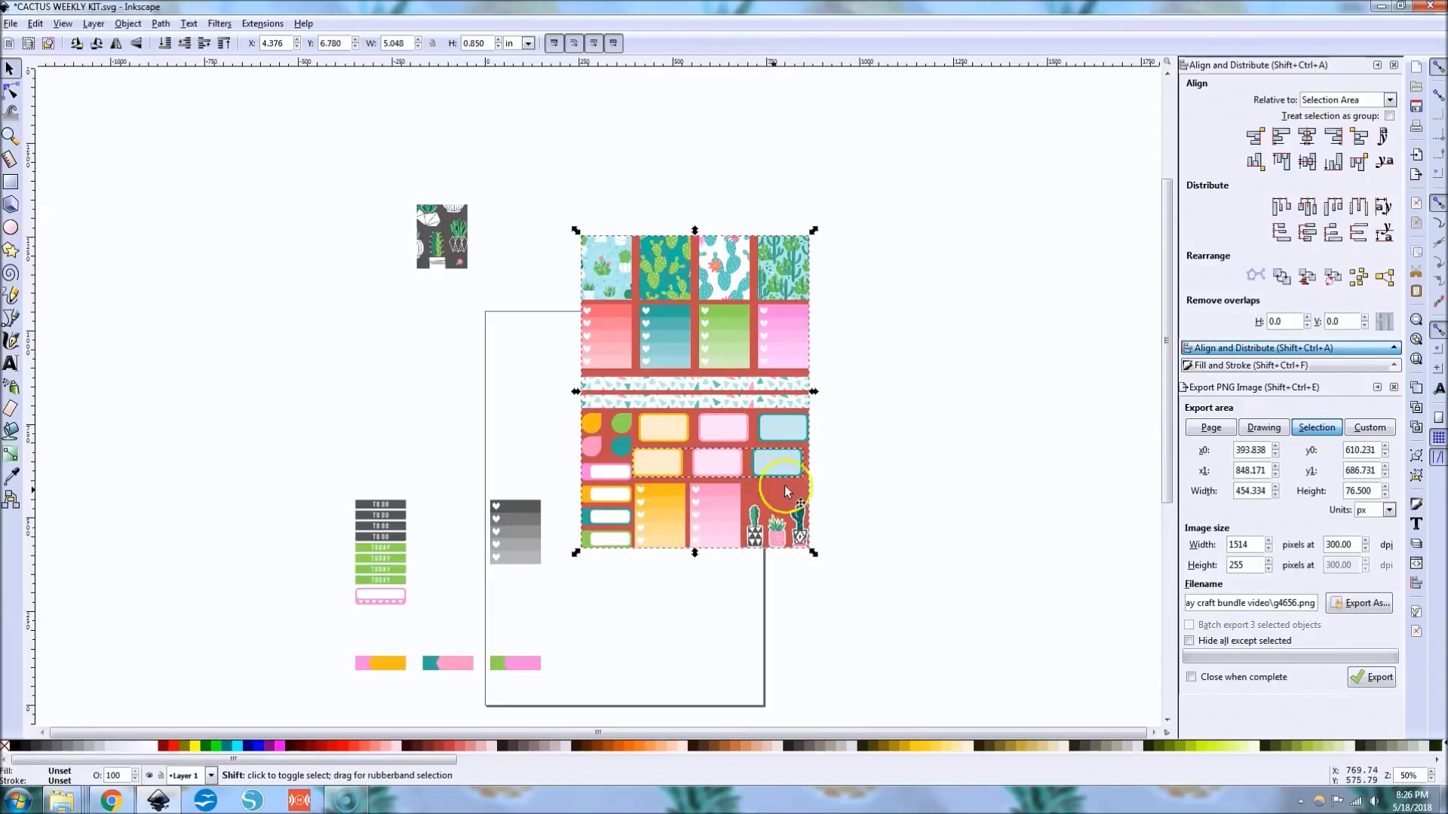
click(1333, 137)
click(984, 491)
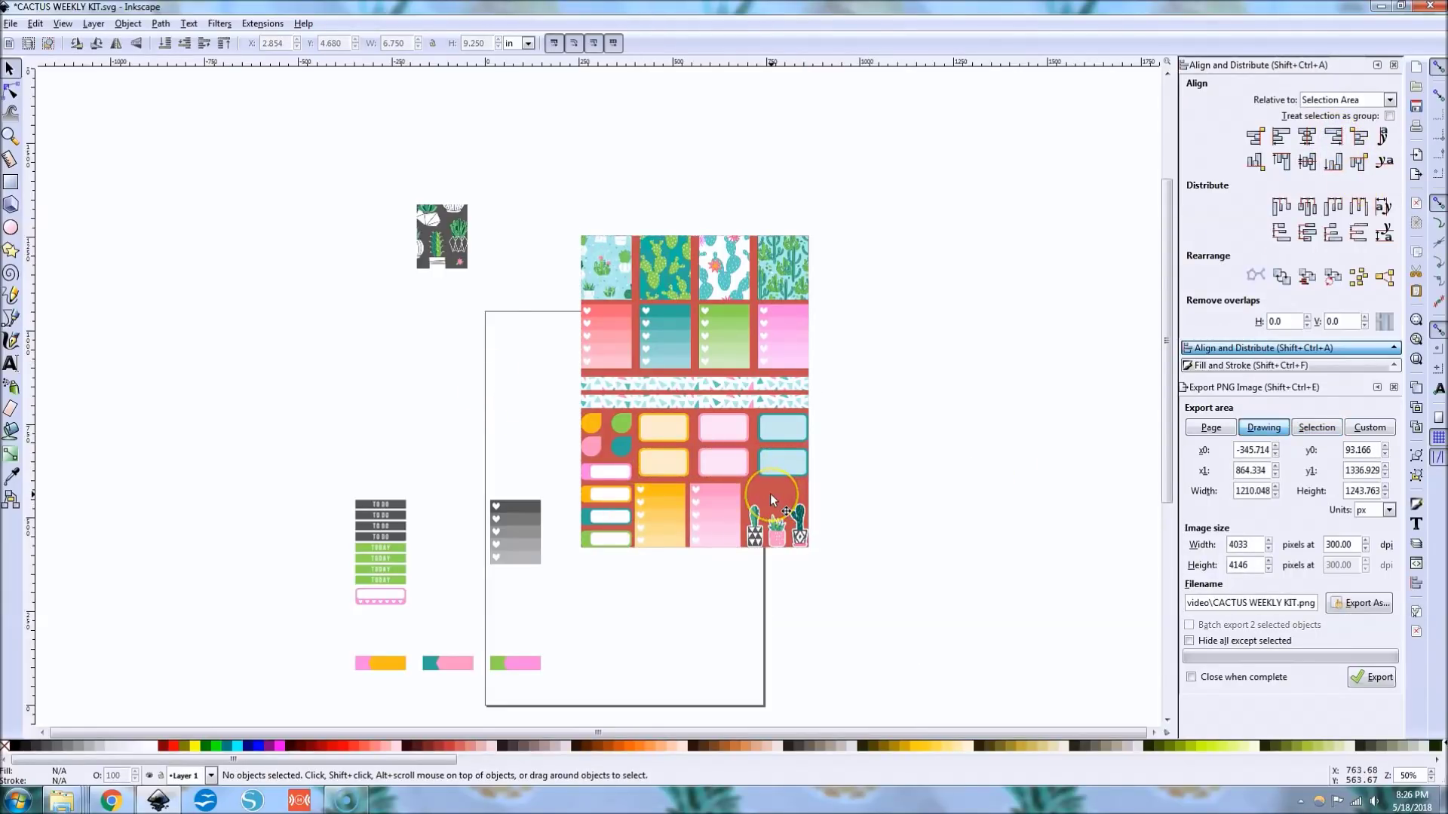
Move the pink scalloped label onto the red sheet just above the potted cactus stickers
click(385, 596)
mouse_move(430, 603)
mouse_down()
mouse_move(391, 612)
mouse_move(338, 587)
mouse_move(777, 494)
mouse_up()
click(918, 496)
Move the red background sheet out from behind the stickers to the empty canvas beside the page, and save the document
drag(528, 210, 940, 649)
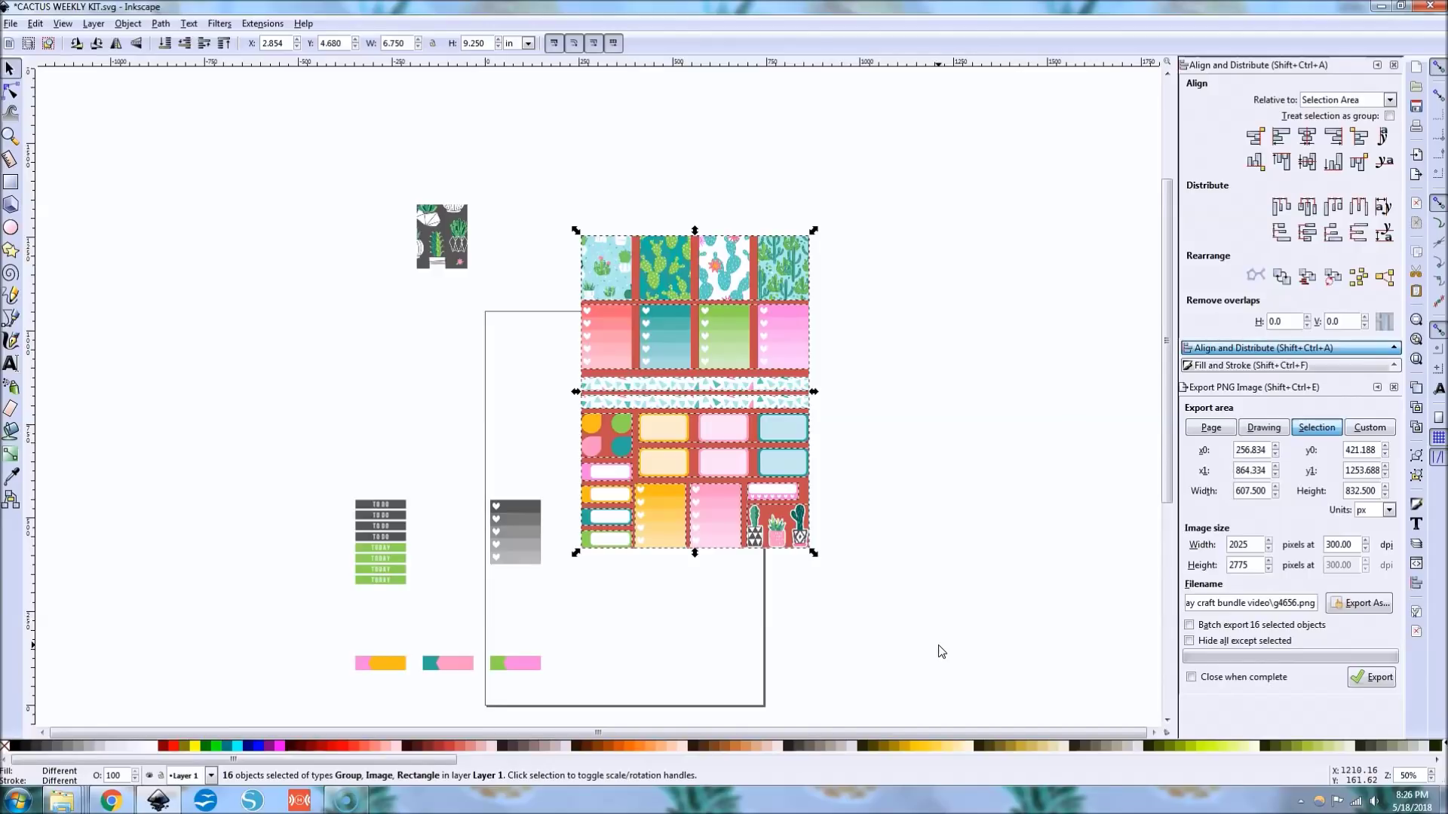
click(853, 559)
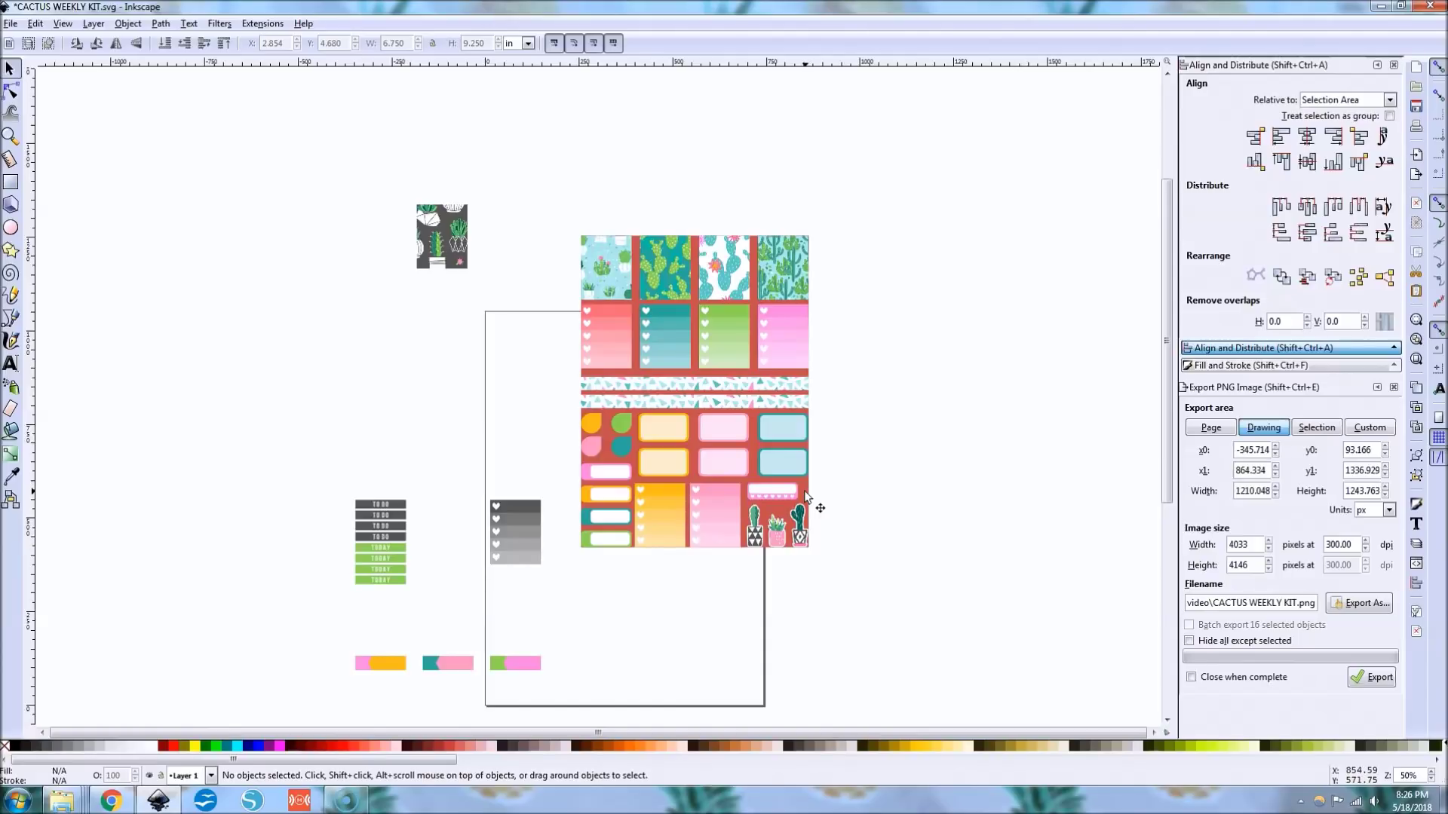
drag(808, 496, 1054, 387)
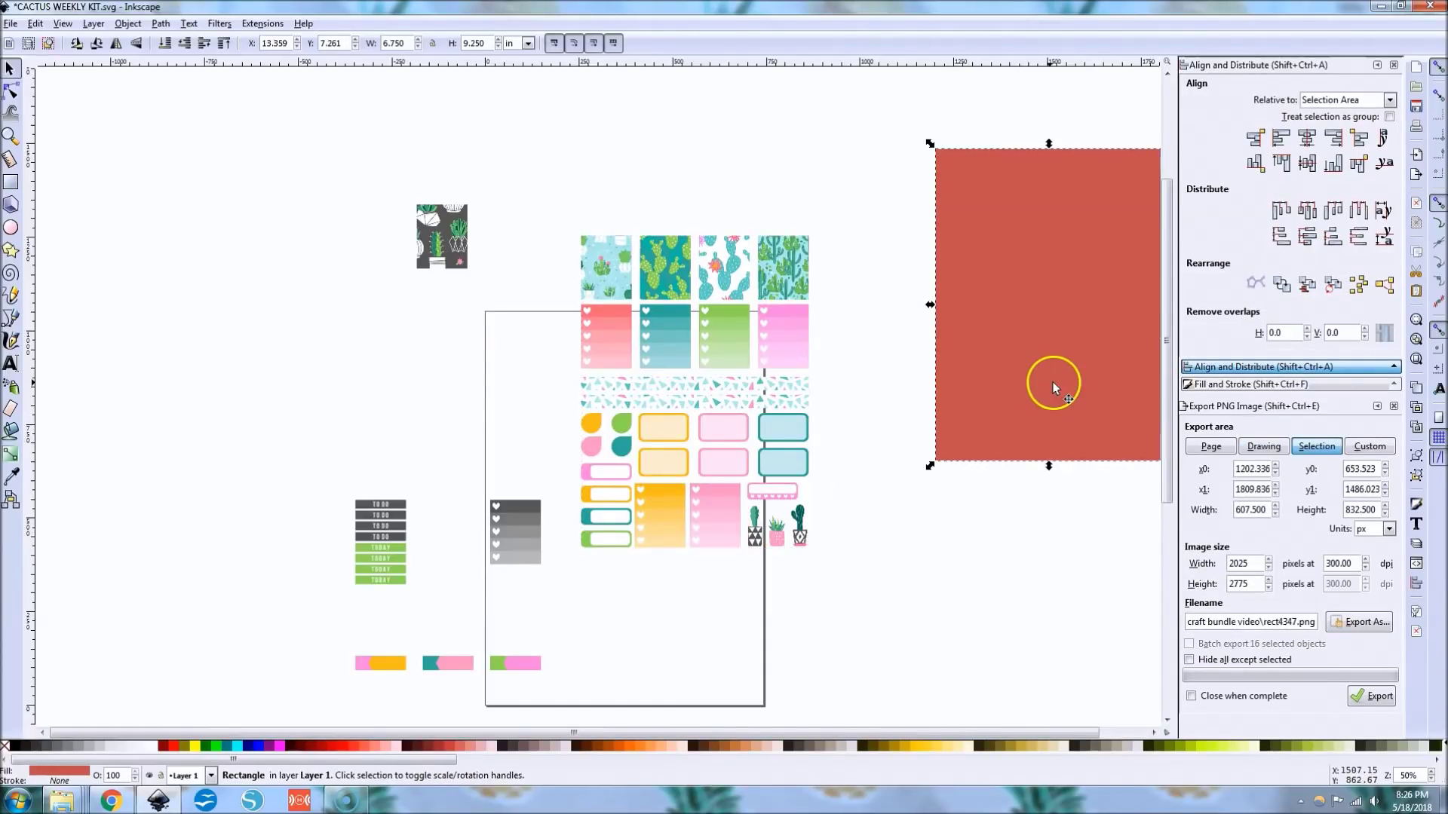
click(11, 23)
click(29, 119)
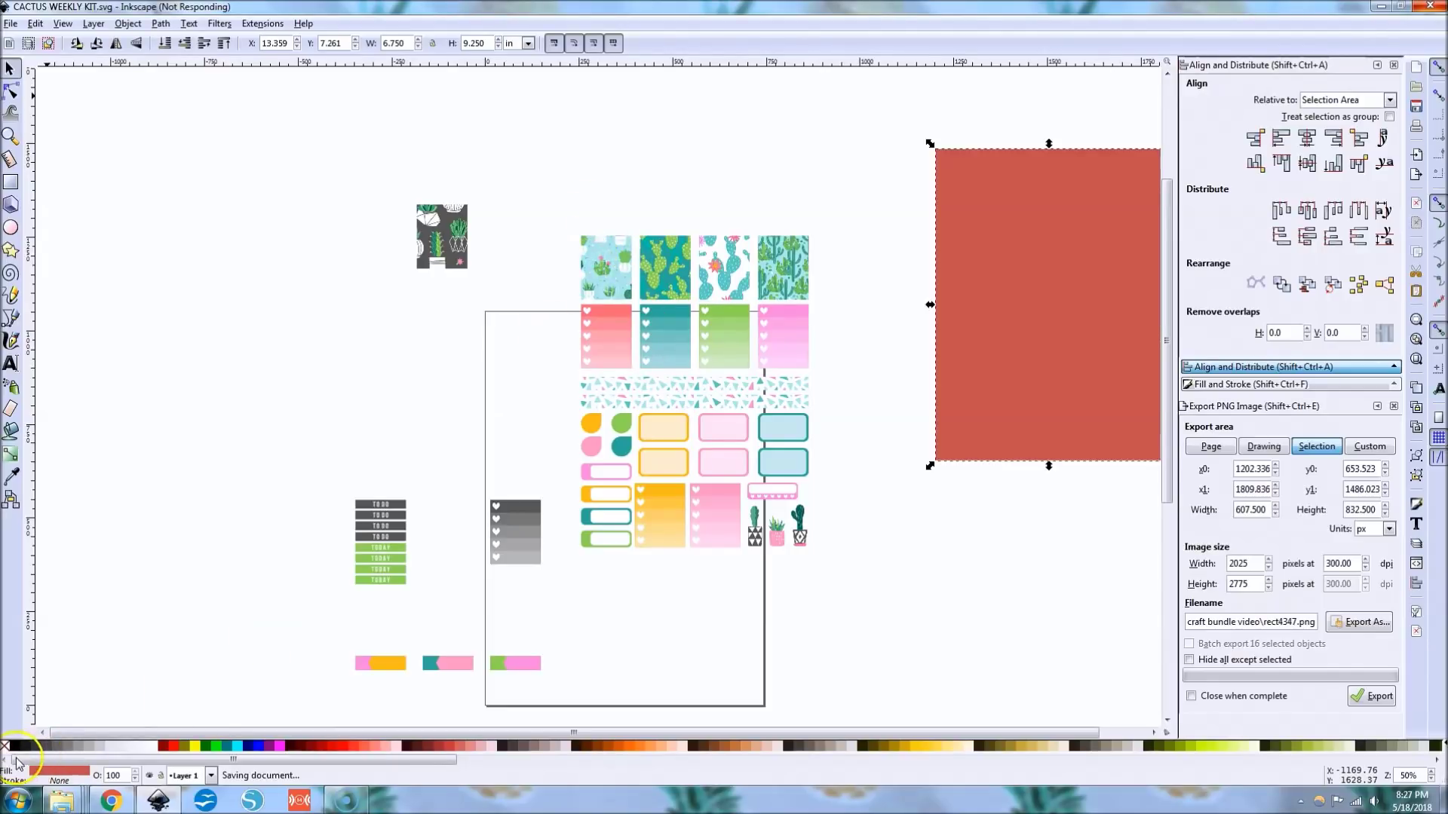
Select the complete sticker layout as the PNG export area and show its dimensions in inches
mouse_move(602, 253)
mouse_down()
mouse_move(850, 581)
mouse_move(561, 212)
mouse_up()
click(863, 593)
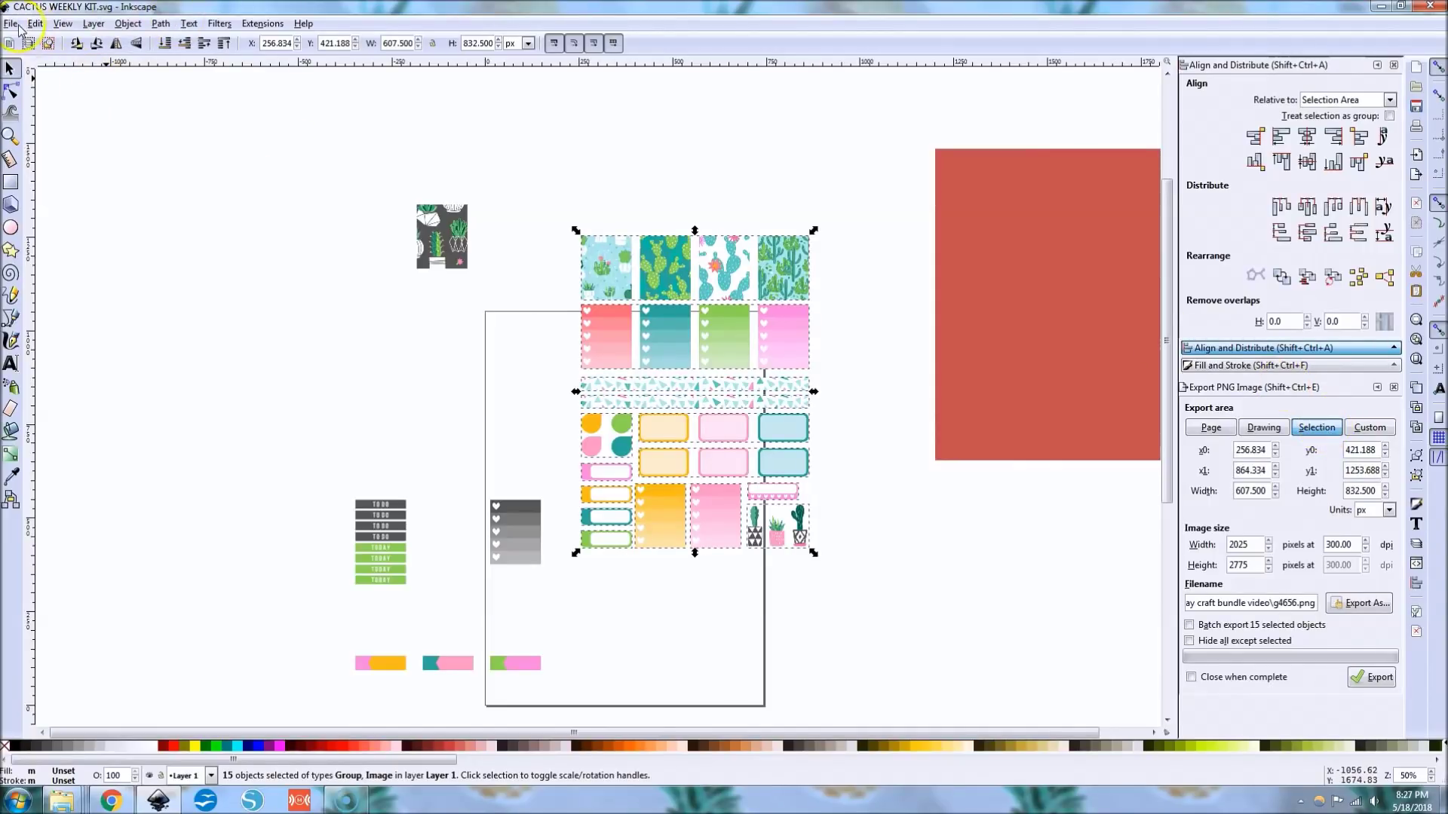
click(11, 24)
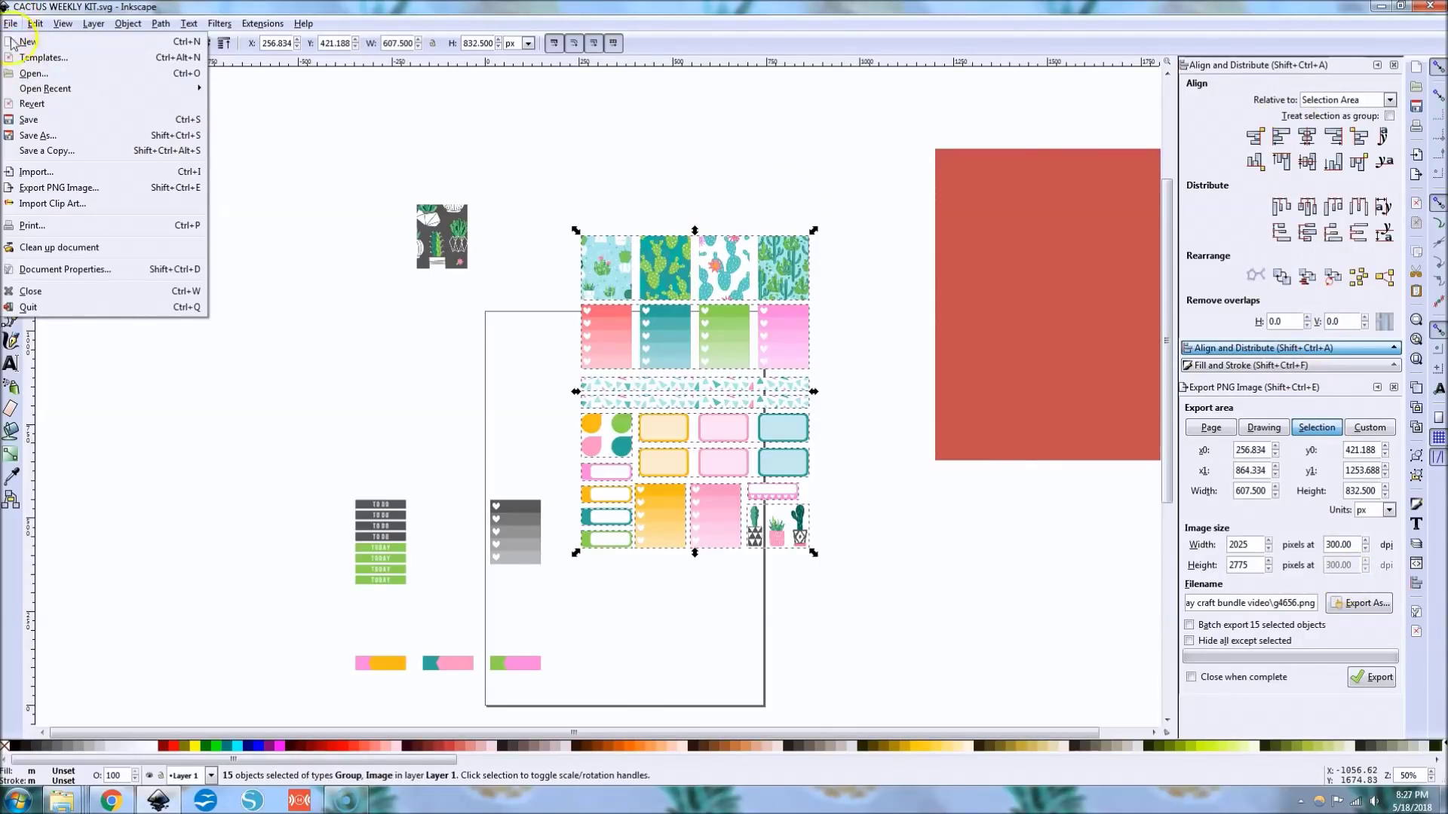
click(38, 187)
click(1309, 429)
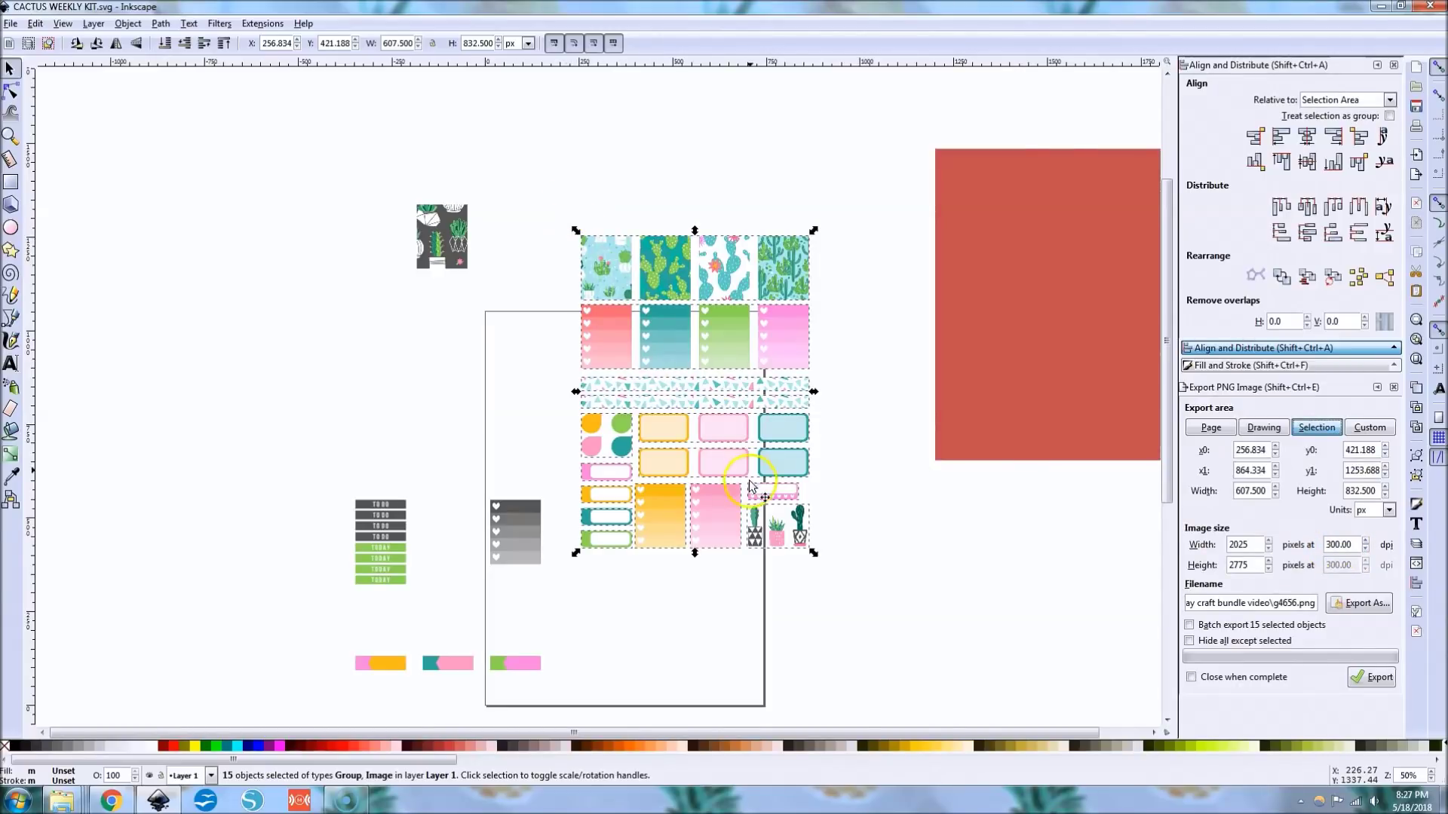
click(530, 43)
click(497, 102)
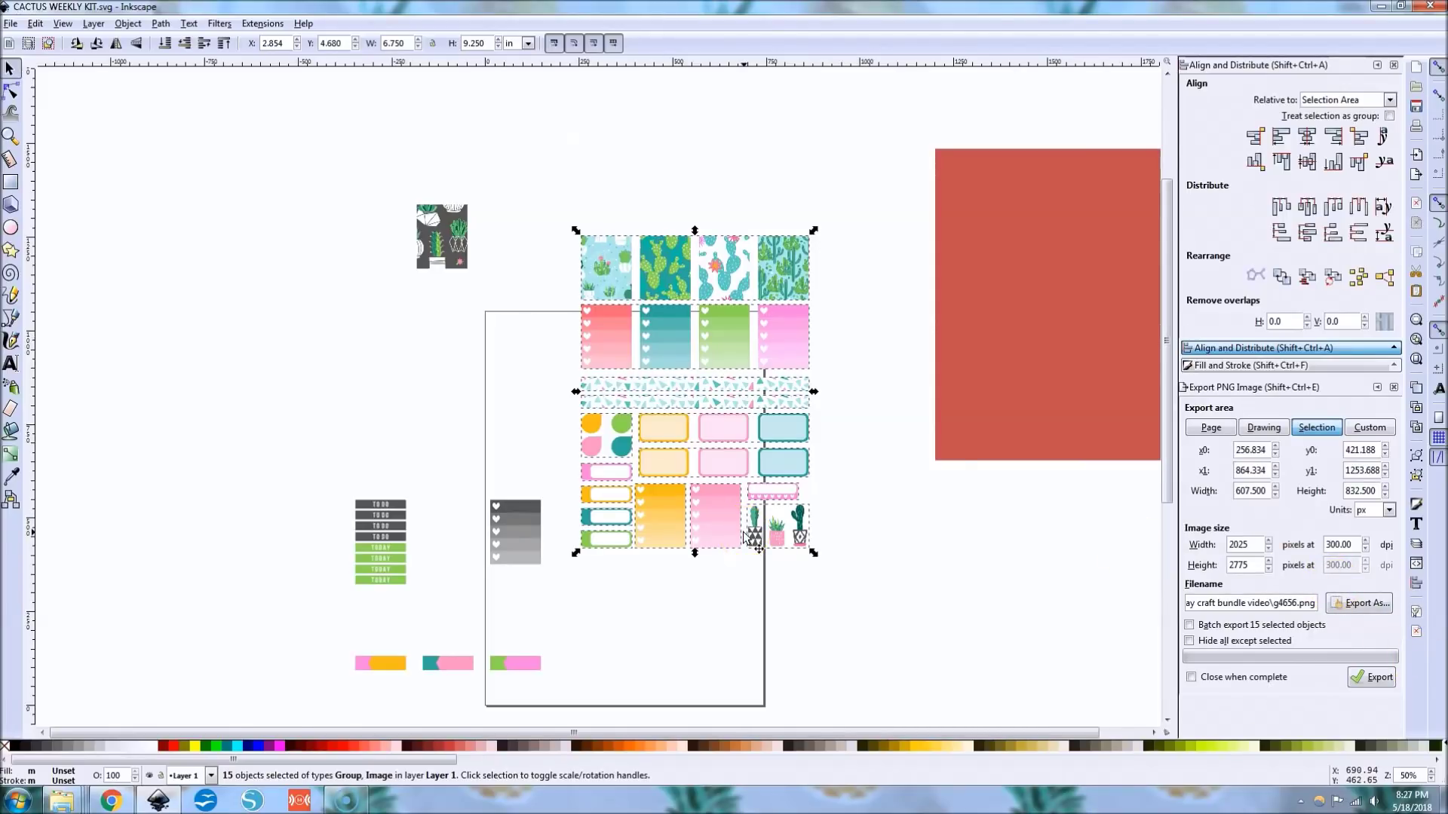
Export the selected layout as a PNG named CACTUS WEEKLY KIT in the may craft bundle video folder
click(1357, 605)
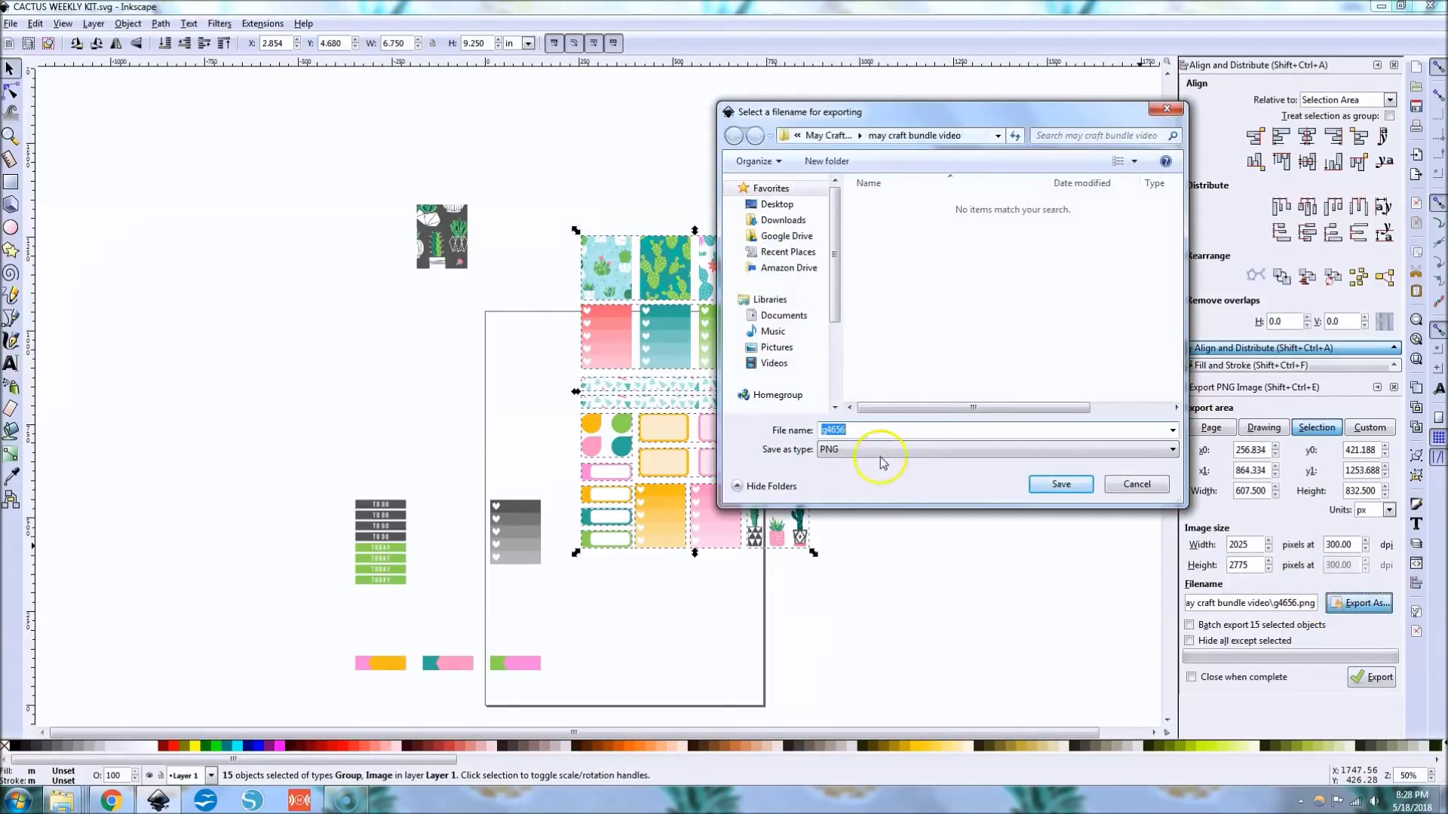
text(CAC)
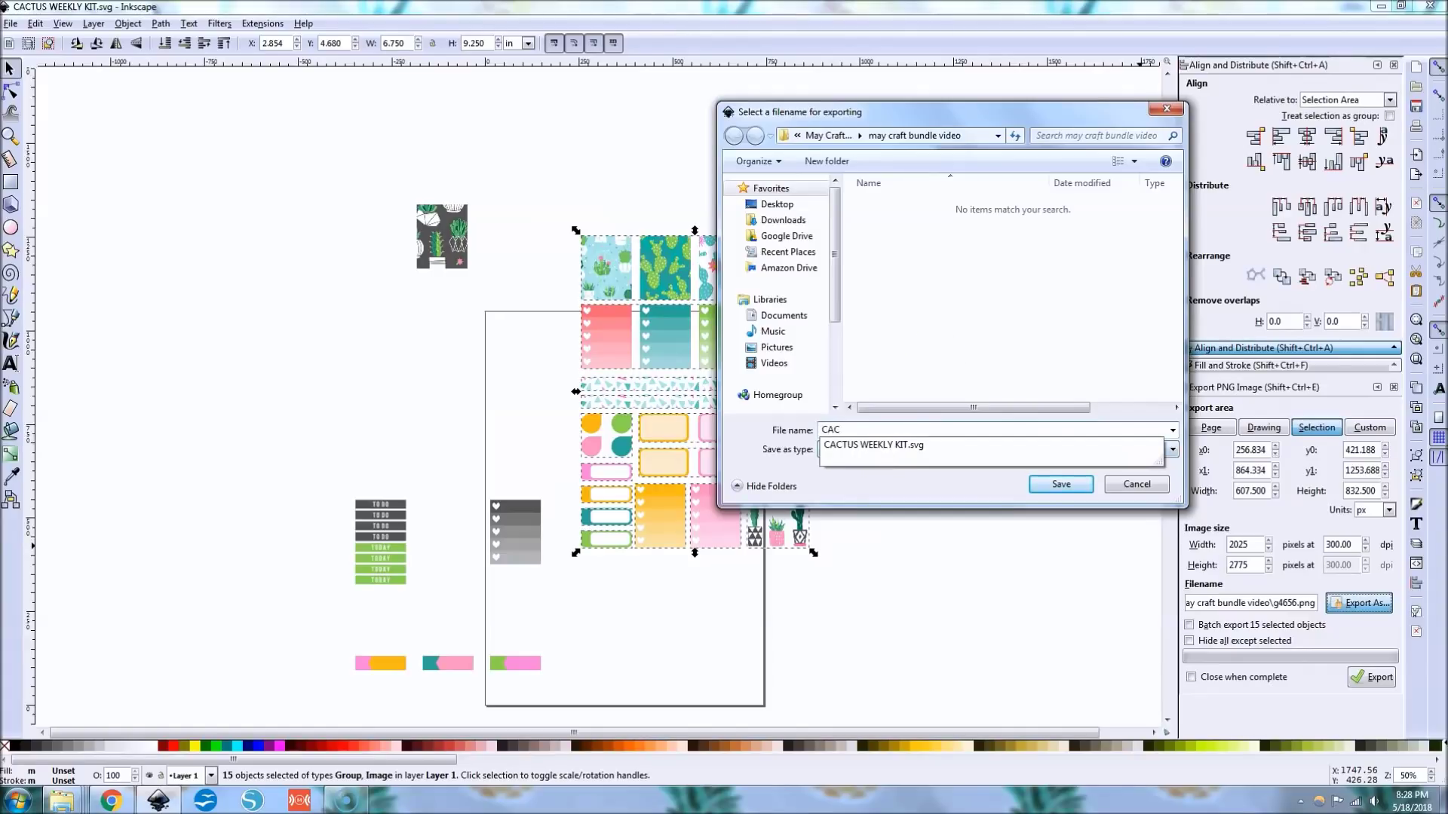
click(938, 445)
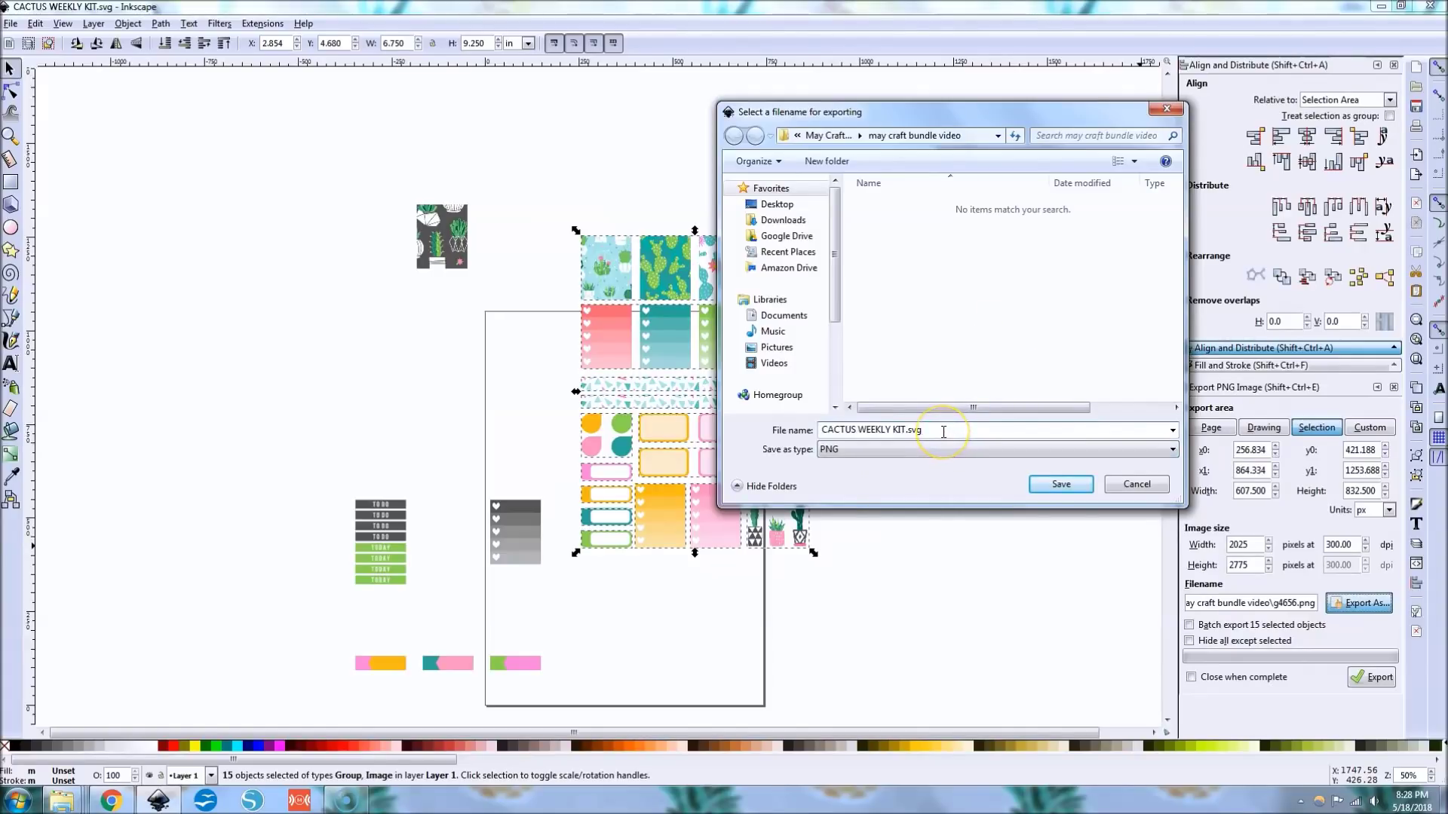
key(BackSpace)
key(BackSpace)
key(BackSpace)
key(BackSpace)
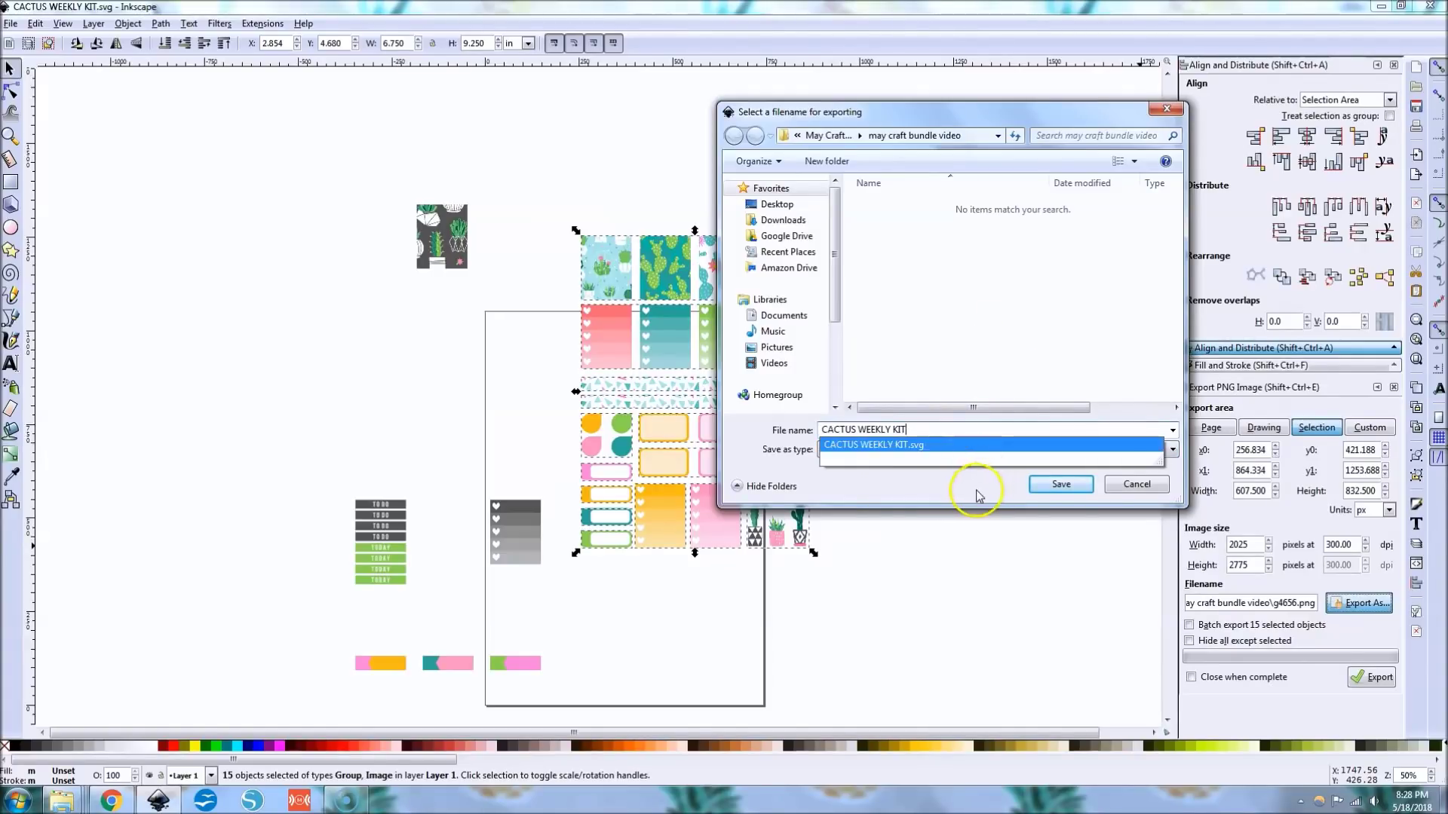
click(1059, 494)
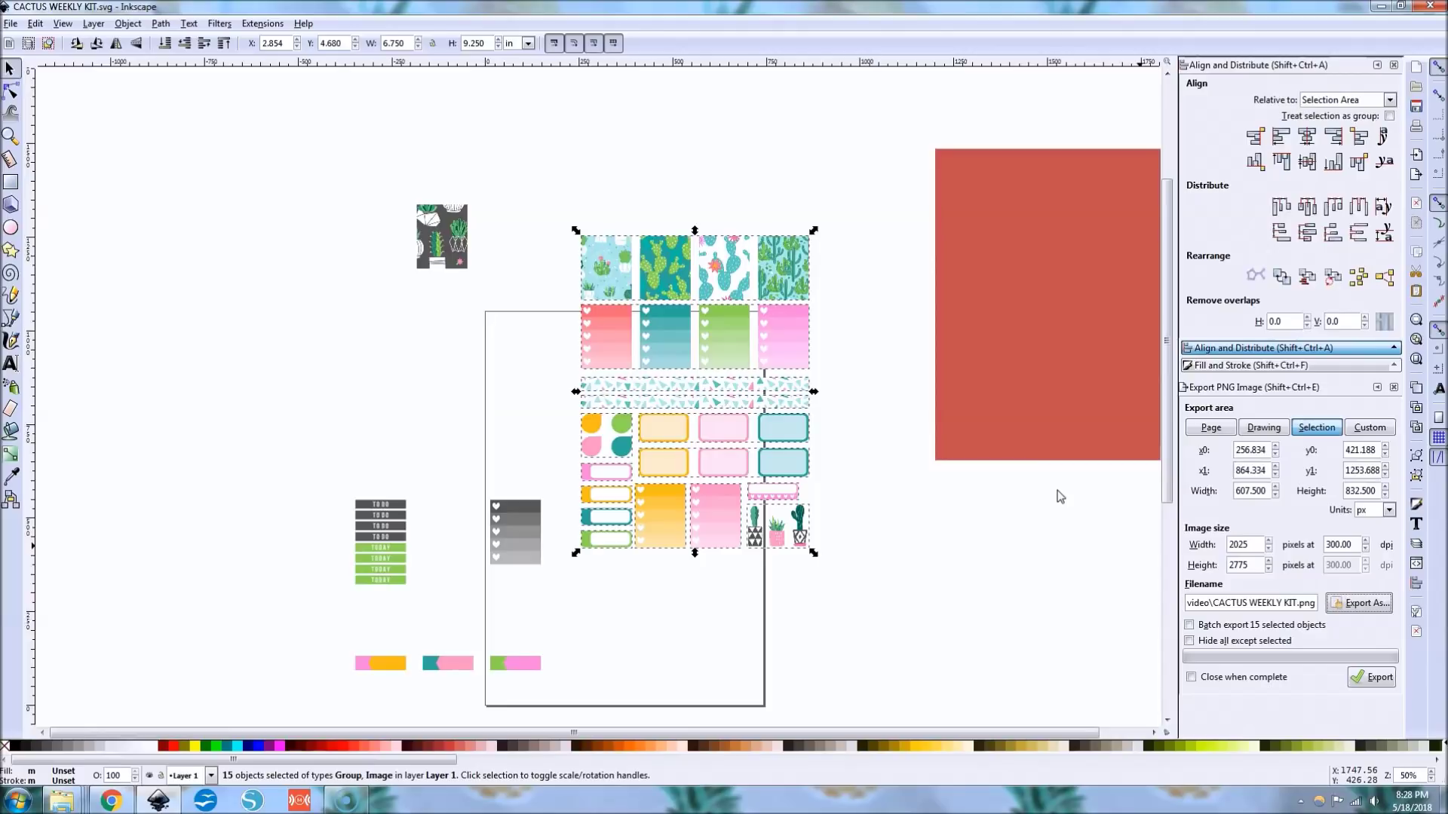
click(1372, 682)
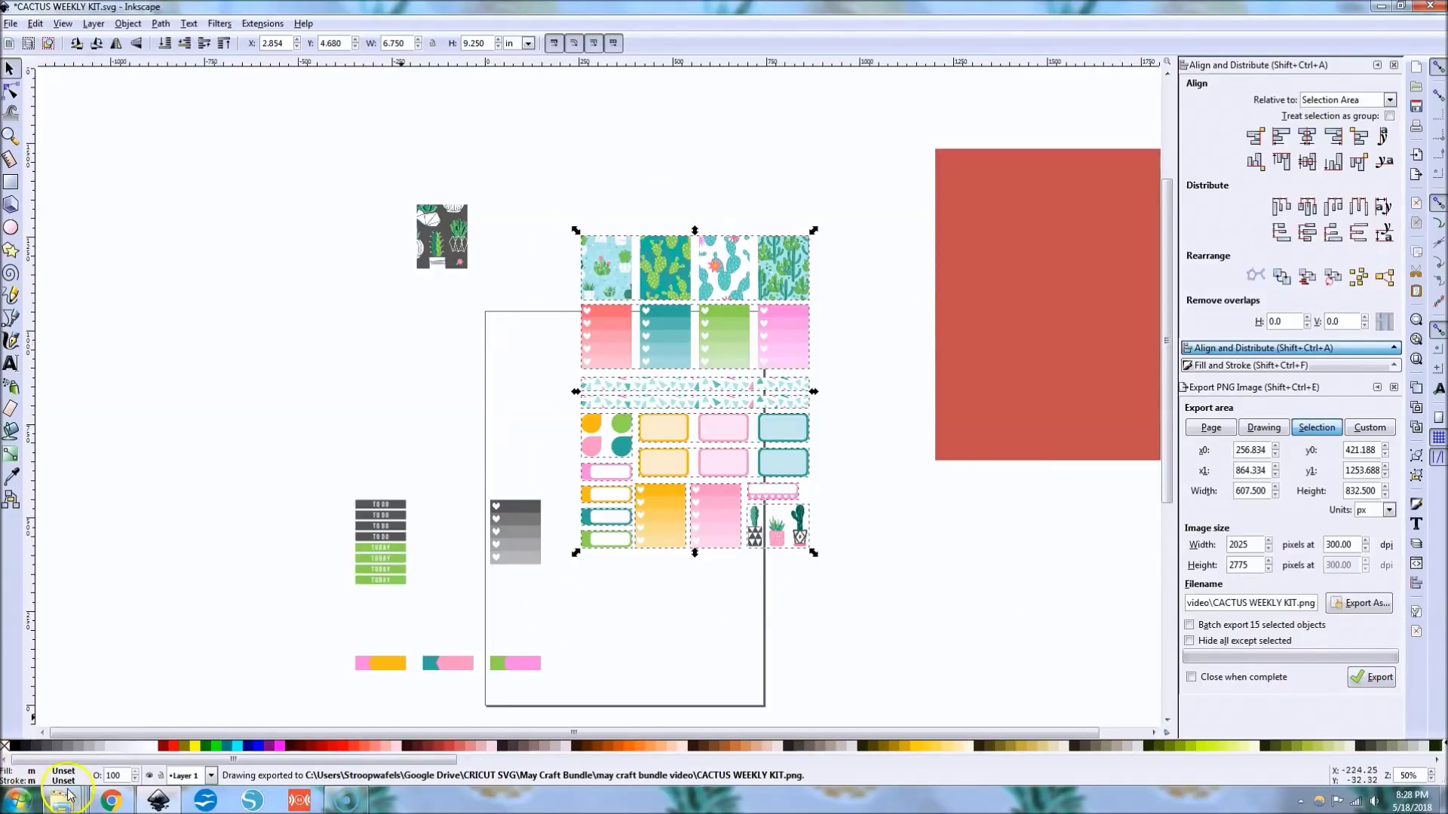
Switch to the File Explorer window of the may craft bundle video folder to check the exported PNG
mouse_move(67, 794)
click(307, 730)
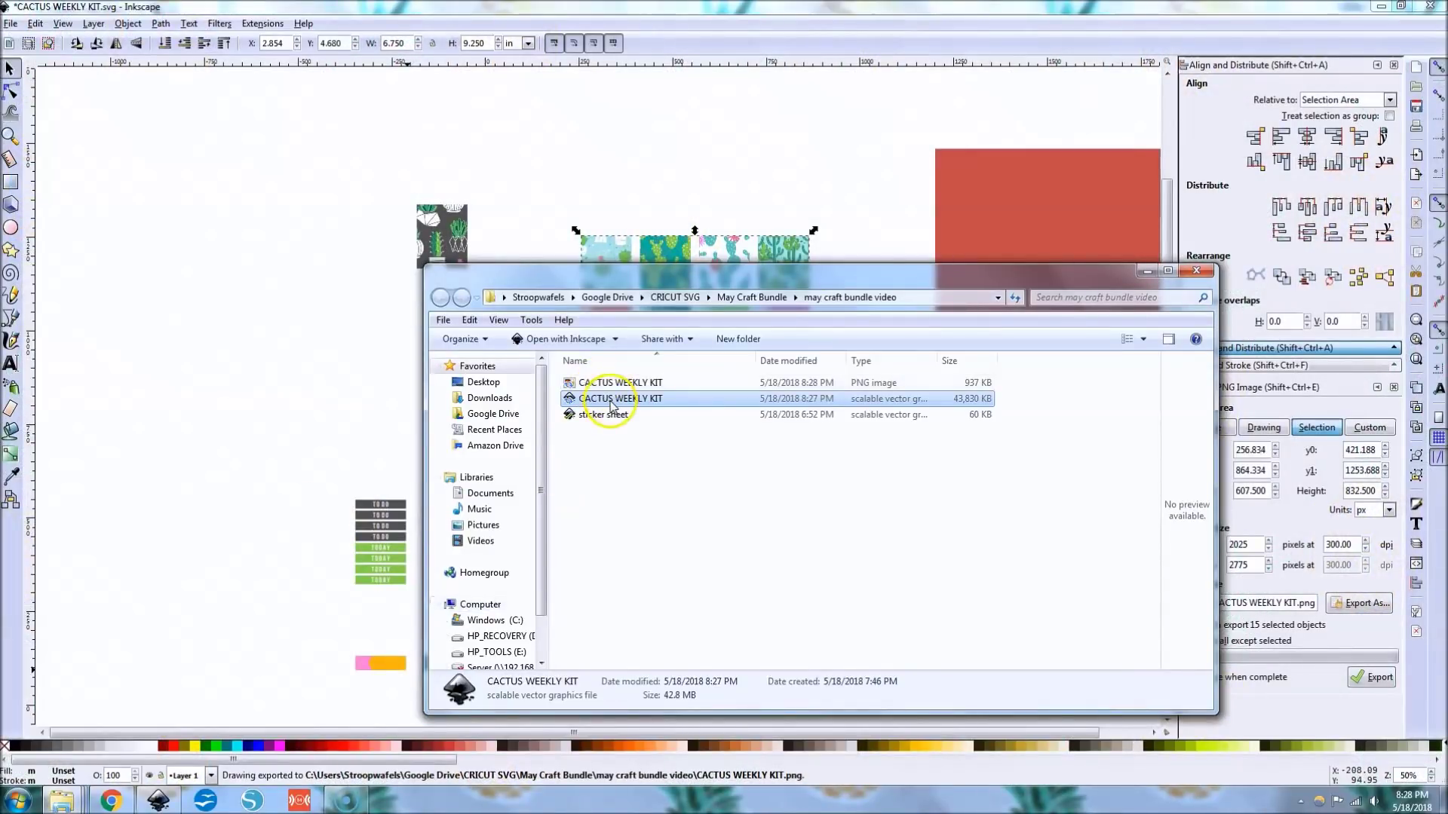
Open the exported CACTUS WEEKLY KIT PNG to check the sticker layout, and close the viewer
double_click(607, 382)
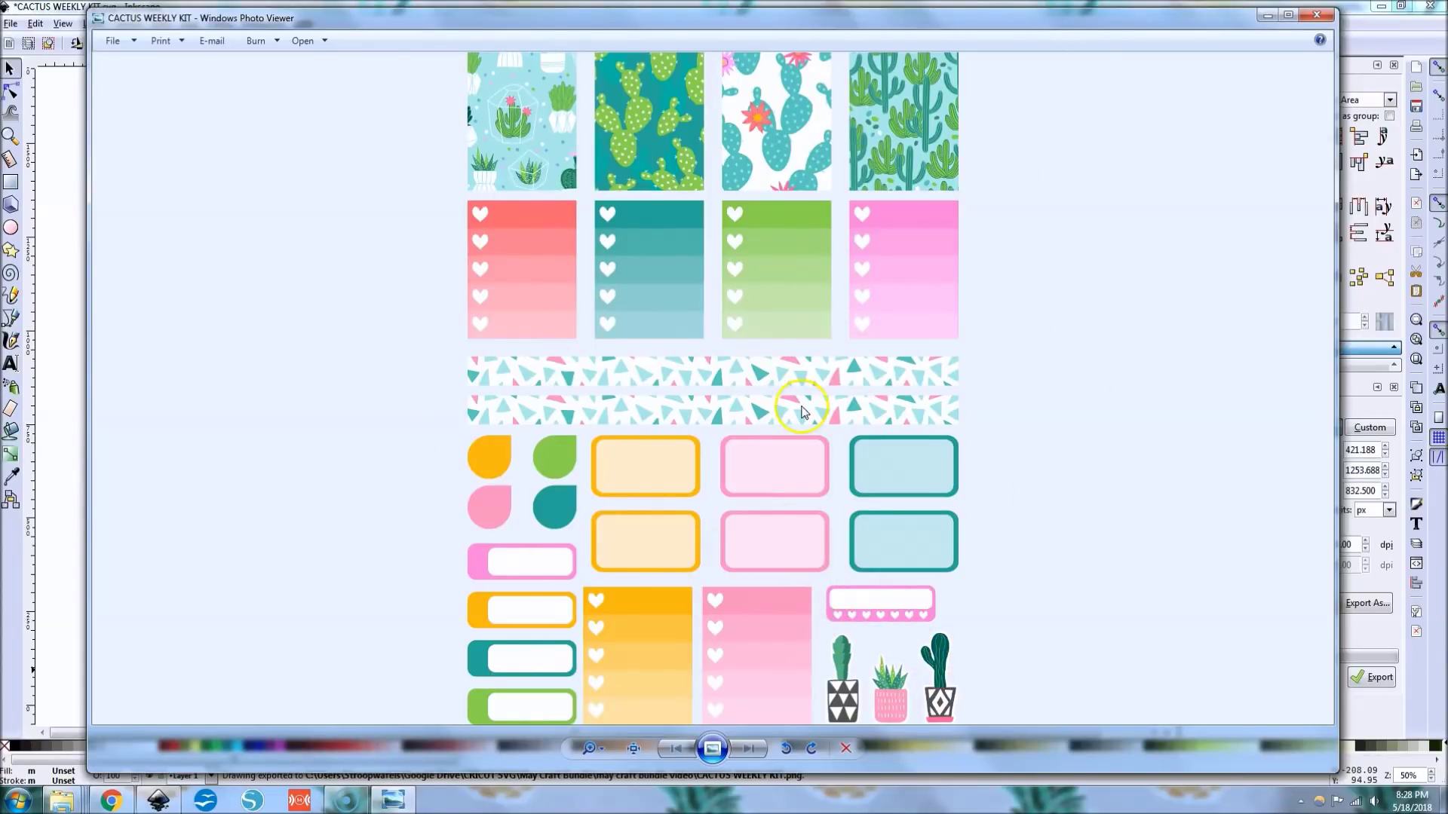
click(1316, 14)
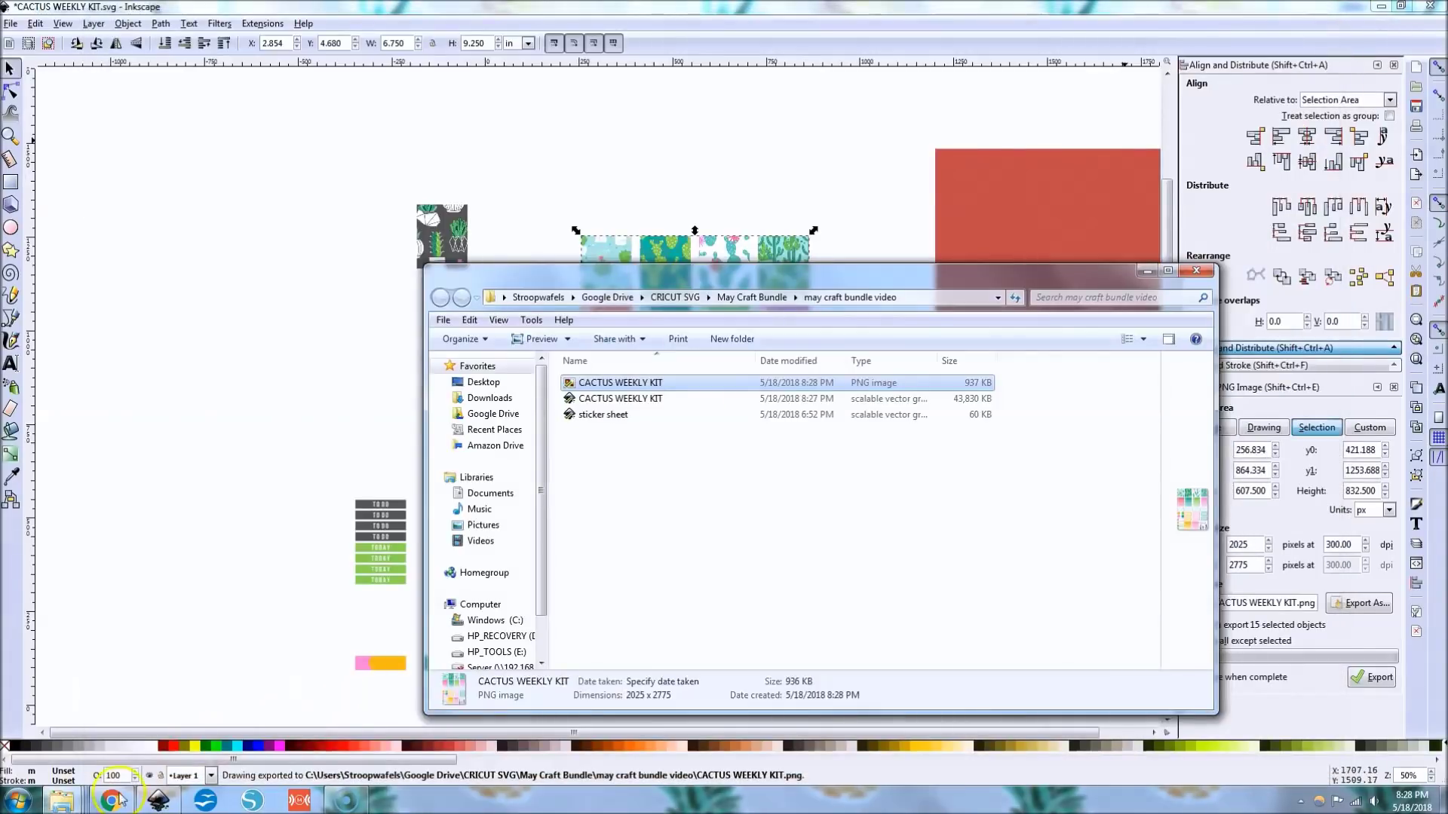
Switch to Cricut Design Space in the browser, create a new project, and start an image upload
click(112, 799)
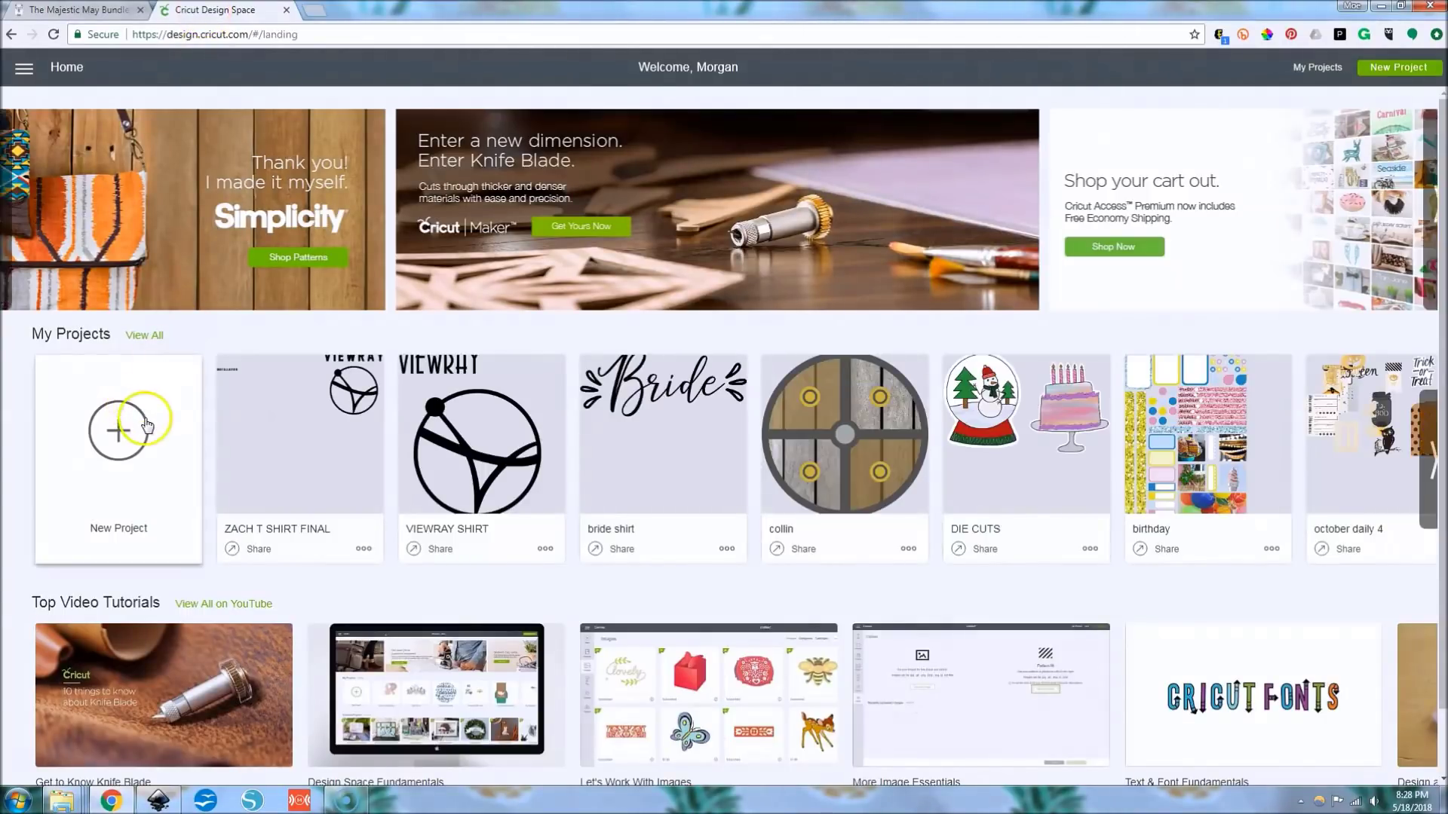
click(147, 424)
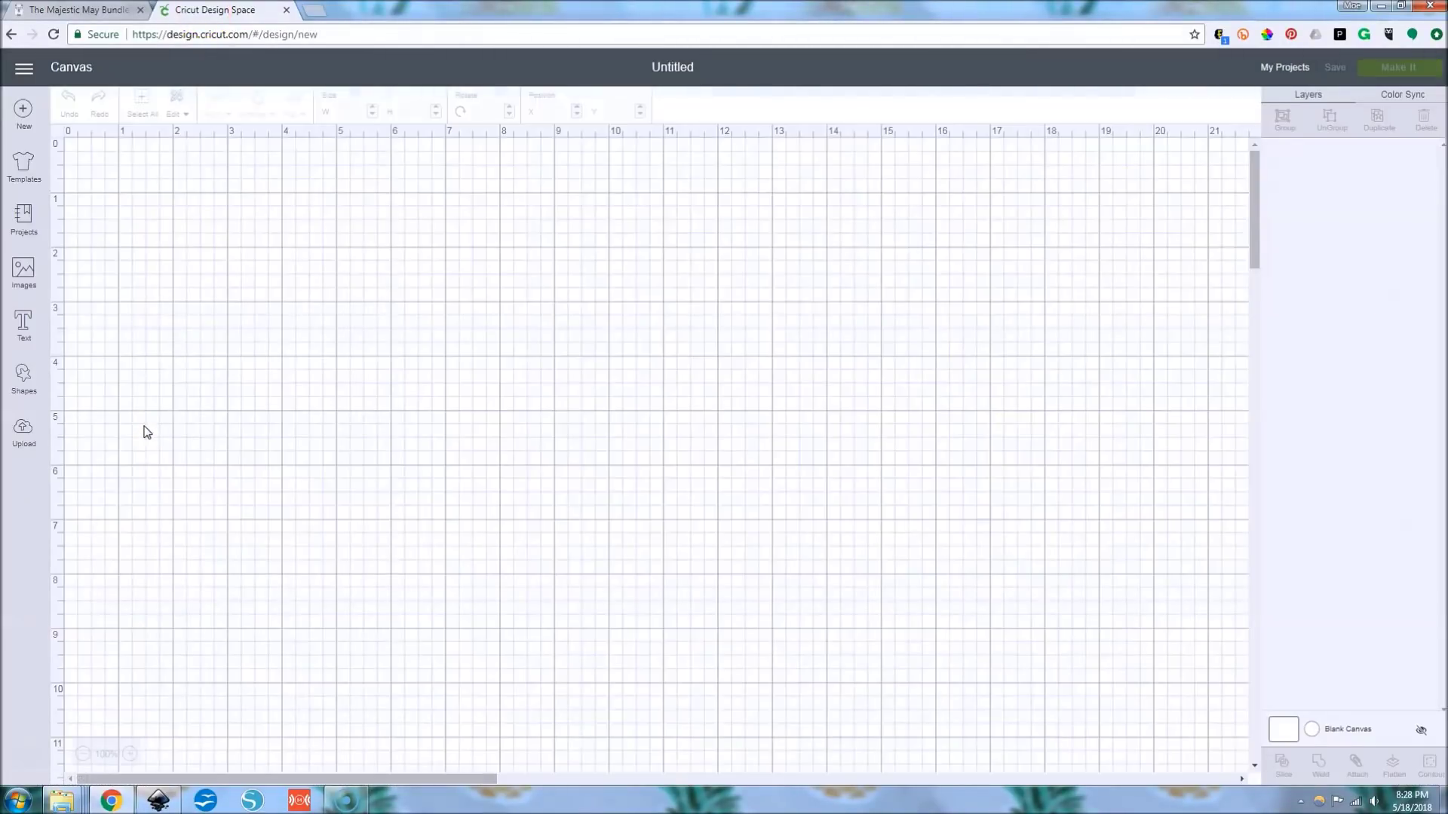
click(23, 432)
click(391, 375)
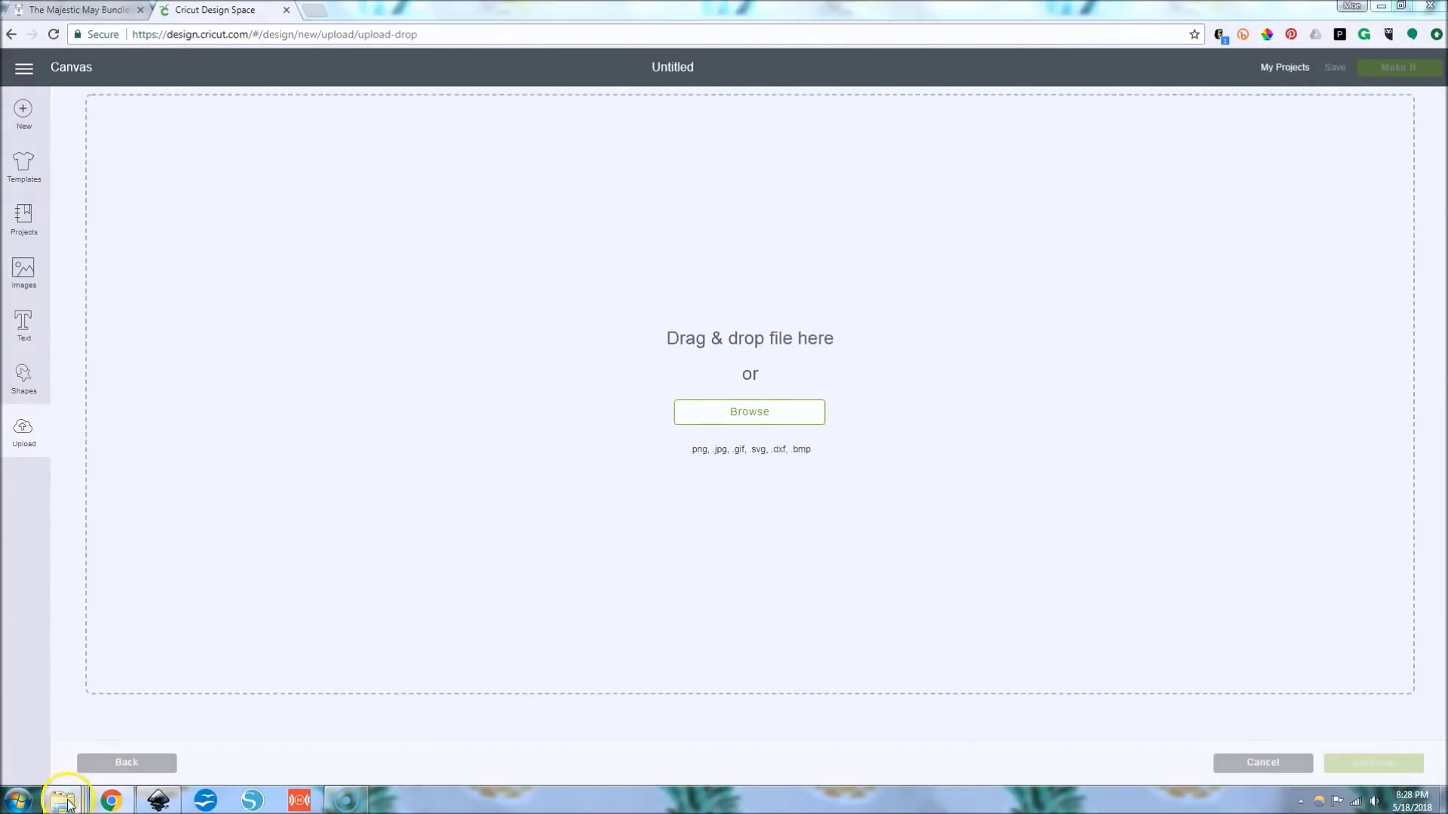
Upload the CACTUS WEEKLY KIT PNG from the File Explorer folder and set its image type to Complex
mouse_move(66, 803)
click(268, 733)
drag(674, 388, 291, 284)
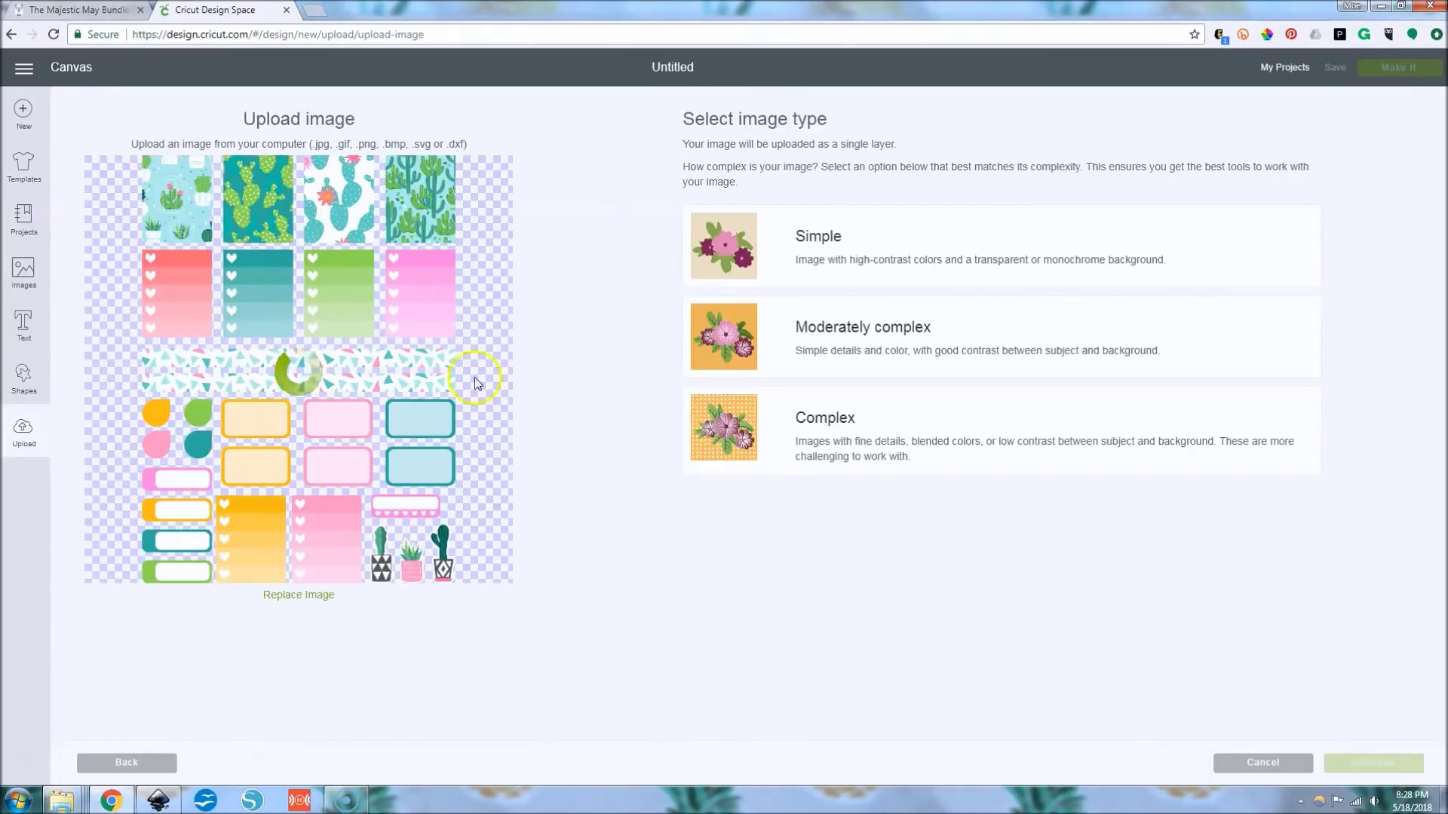
click(858, 428)
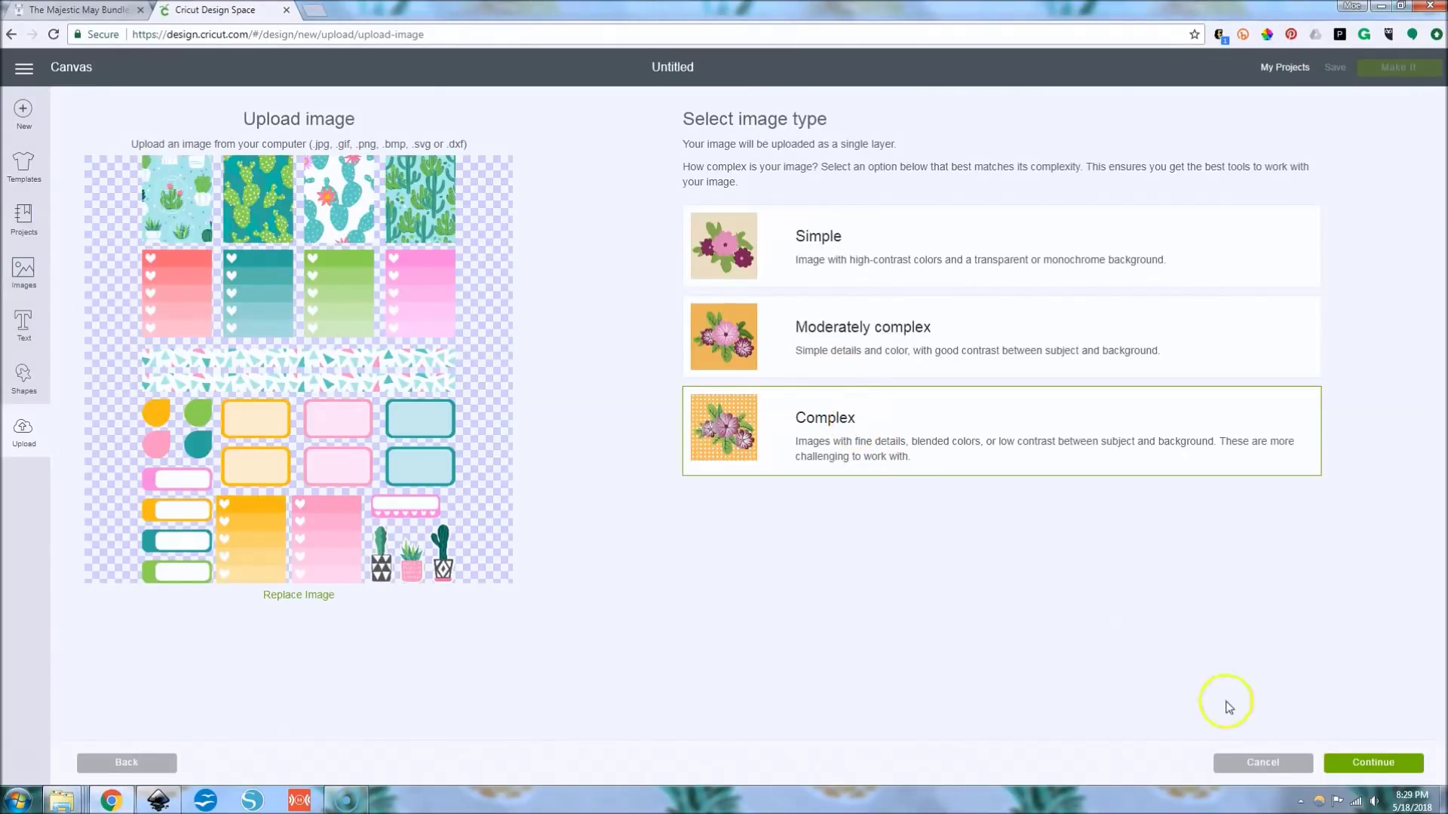
click(1369, 772)
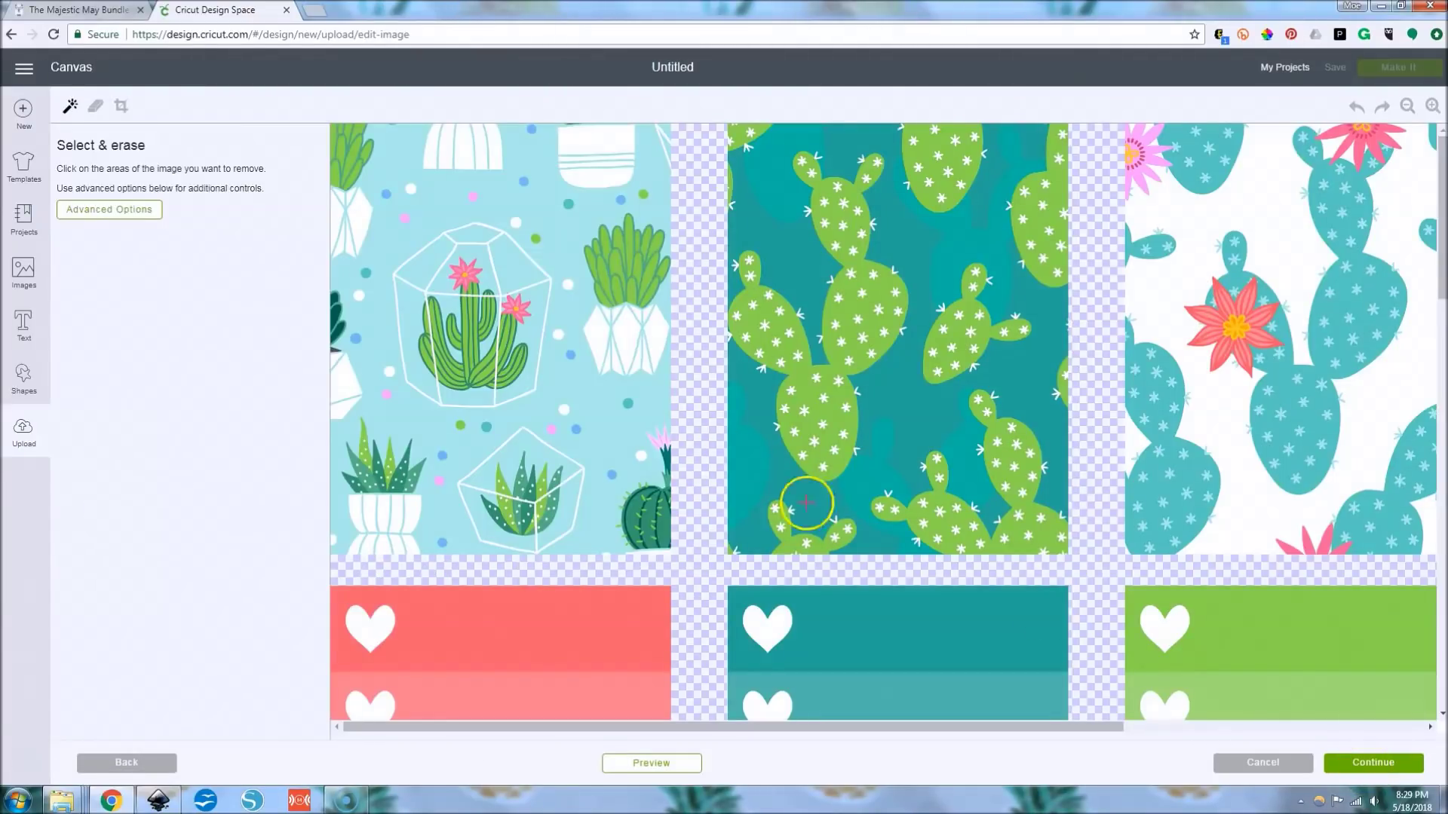
Check the sticker sheet without erasing anything, and save it as a print then cut image named CACTUS WEEKLY KIT
scroll(678, 435, down, 4)
scroll(678, 436, down, 5)
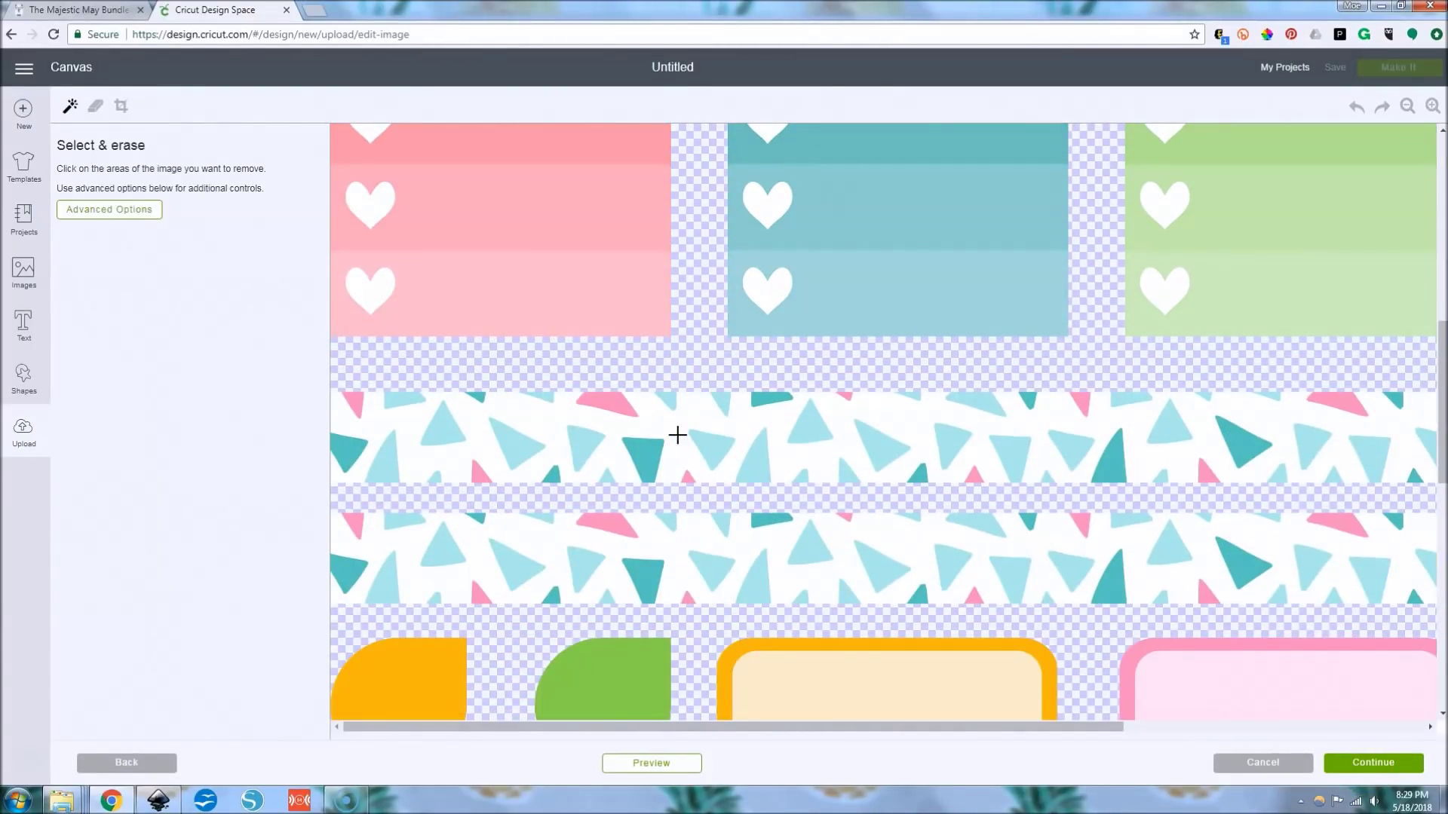
click(1390, 766)
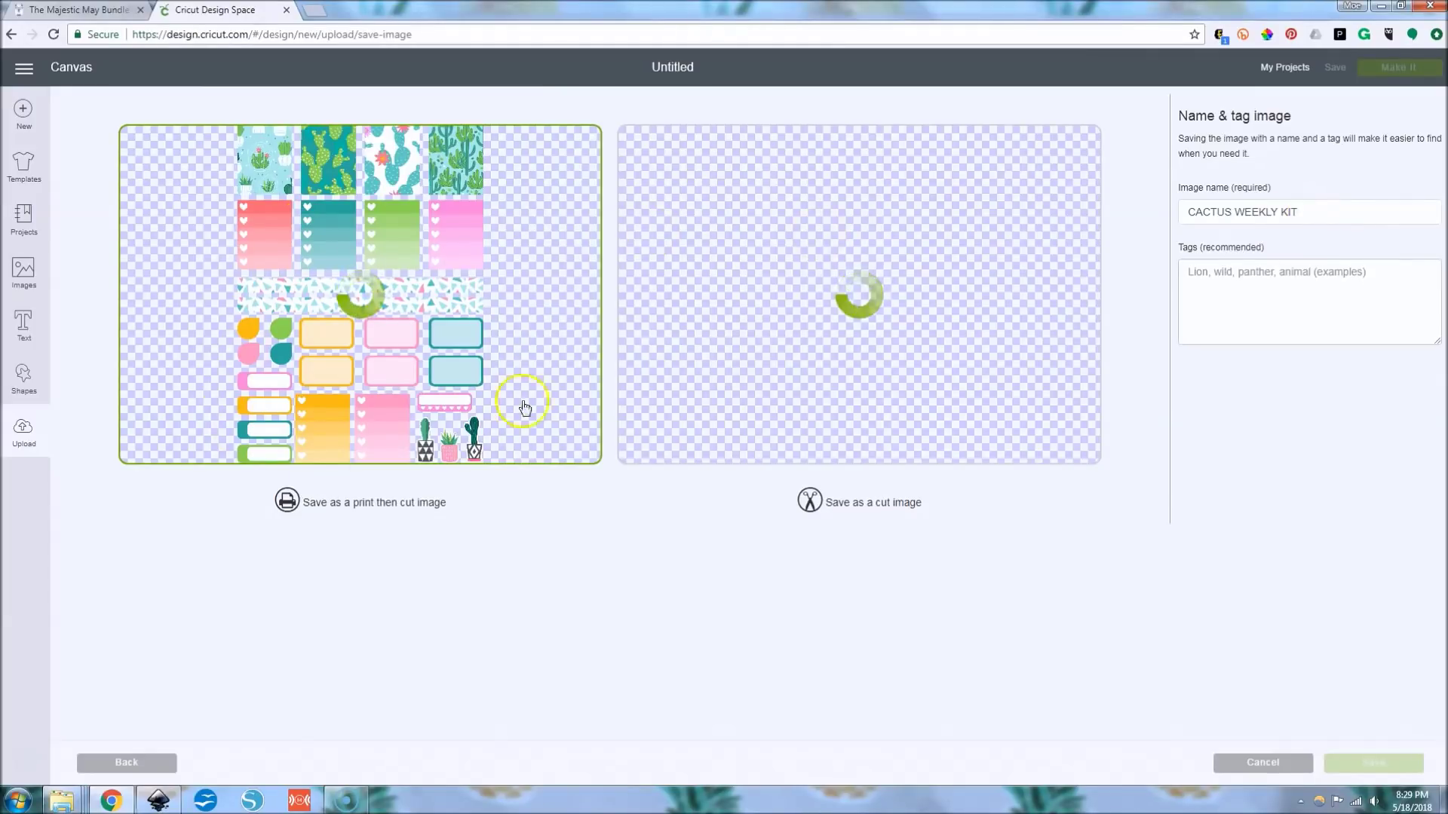
click(393, 362)
click(1334, 766)
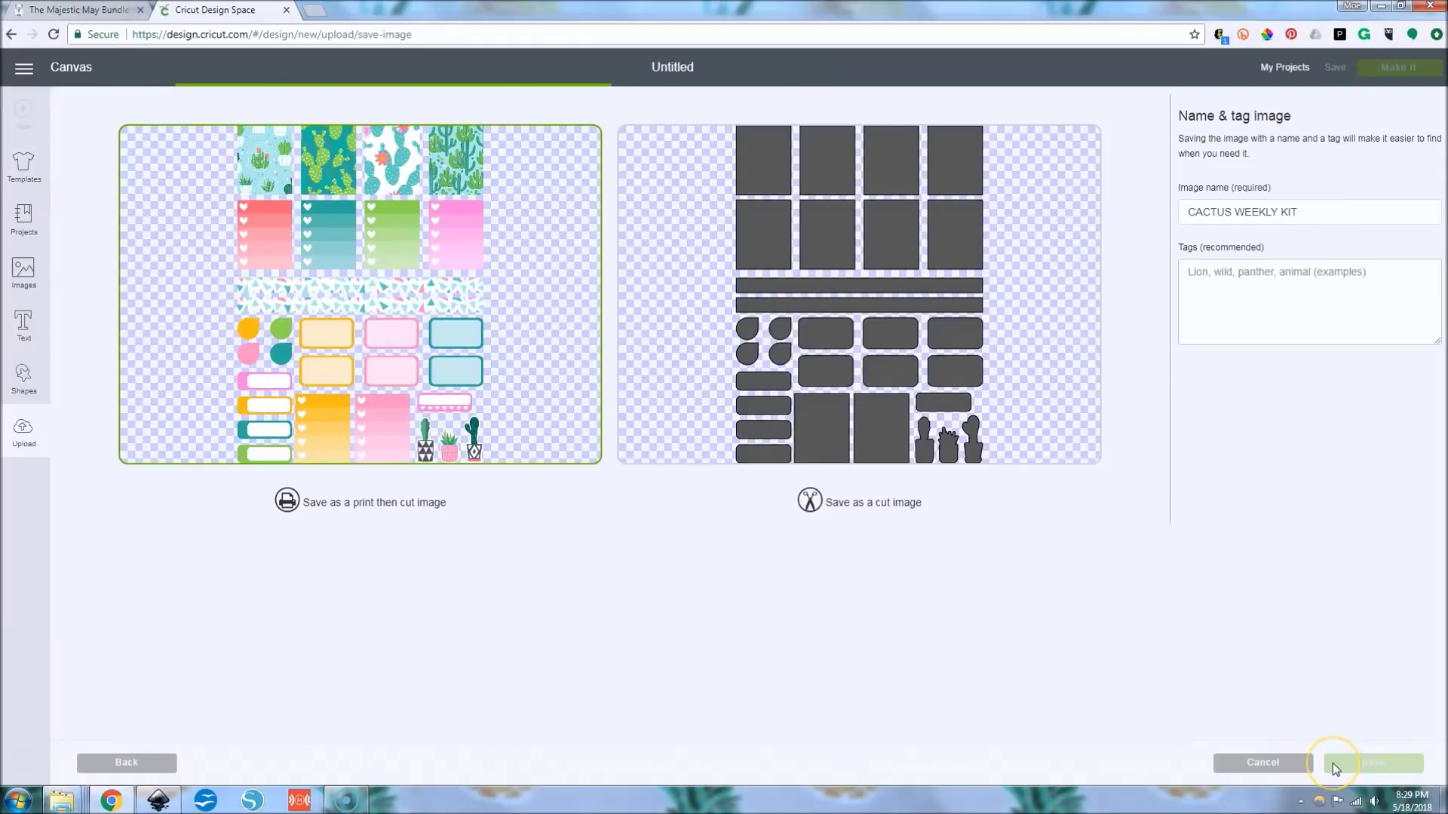
click(653, 424)
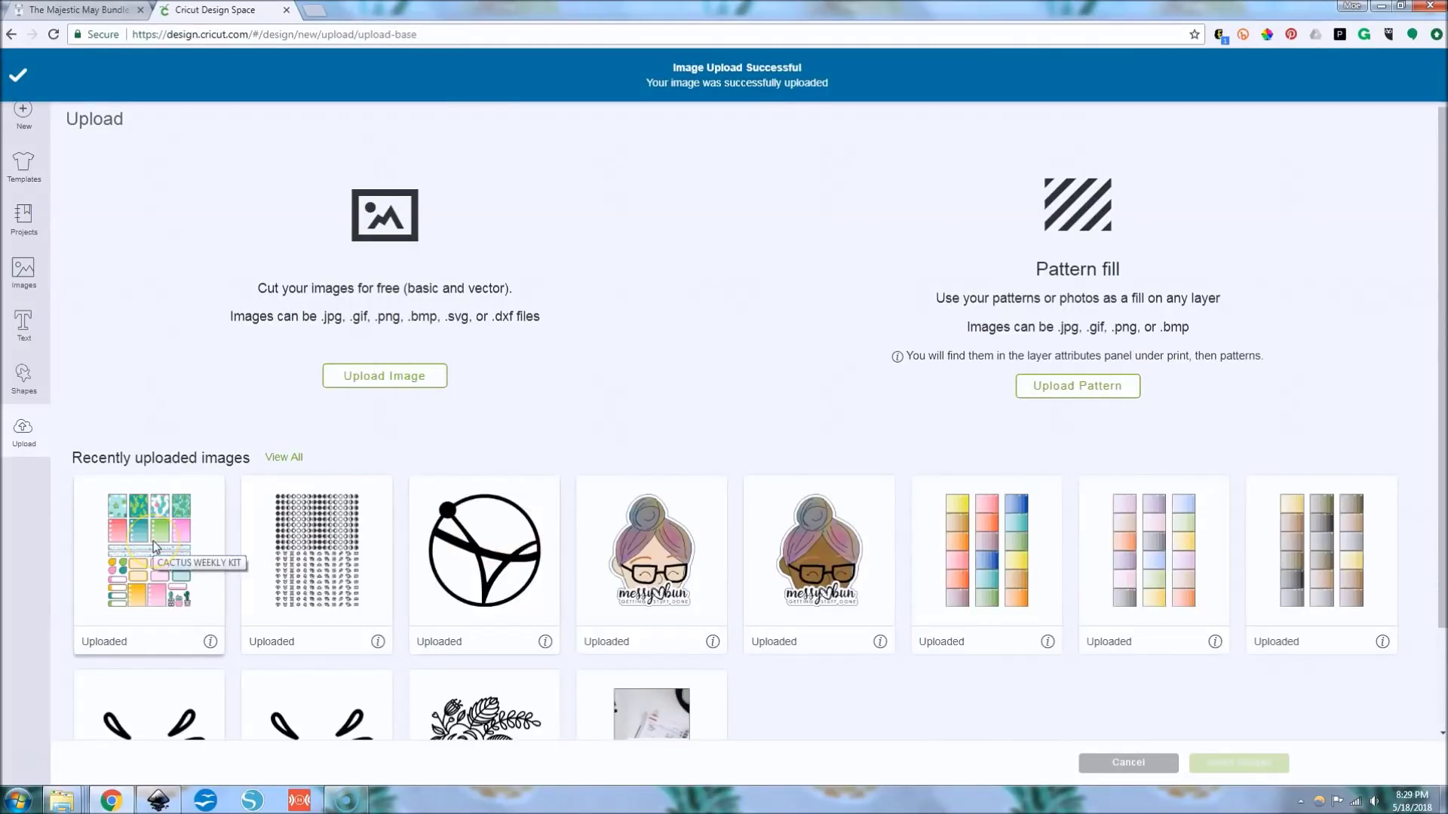
Insert the uploaded CACTUS WEEKLY KIT image onto the canvas
click(154, 546)
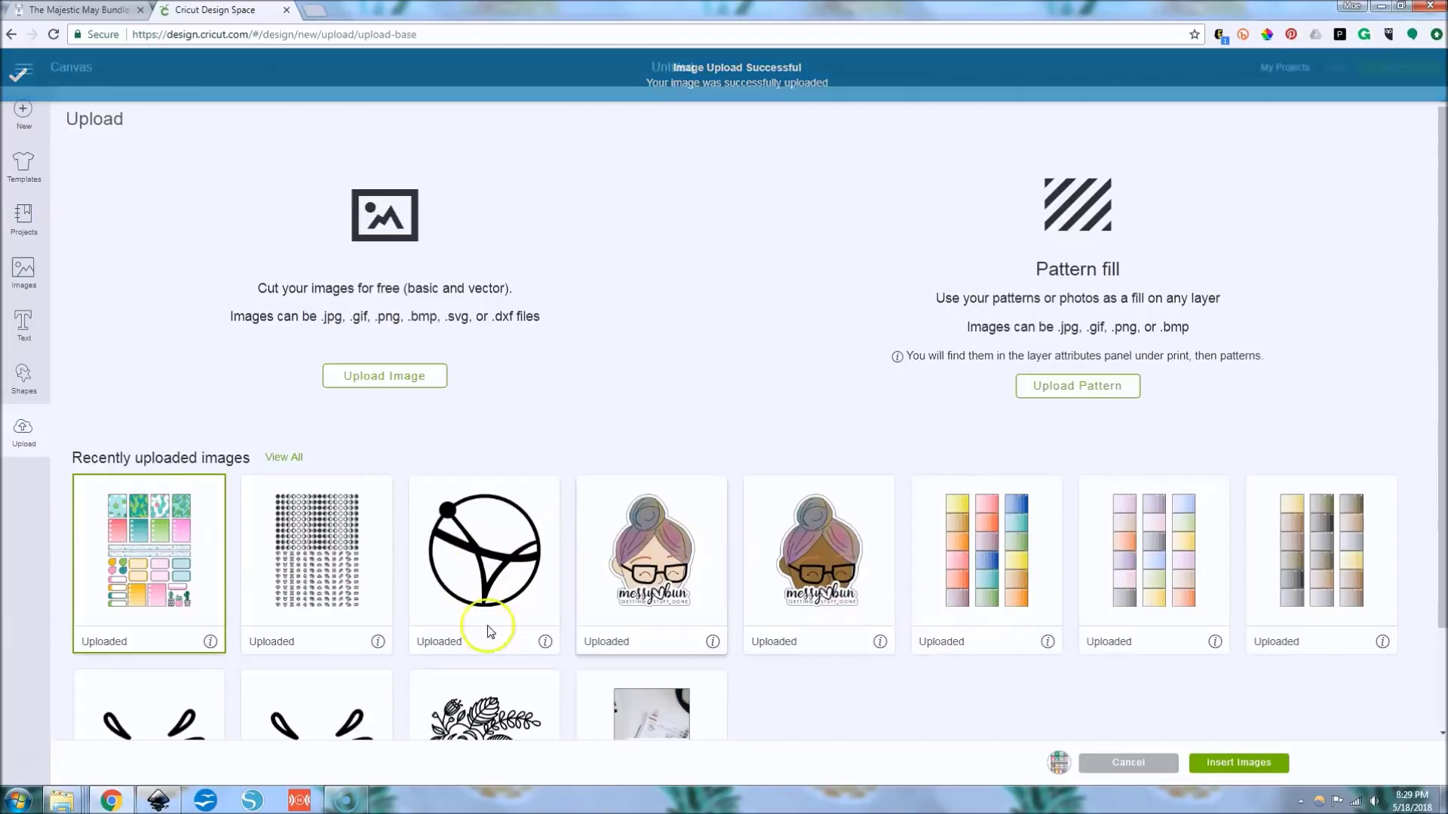
scroll(453, 596, down, 2)
scroll(392, 580, up, 2)
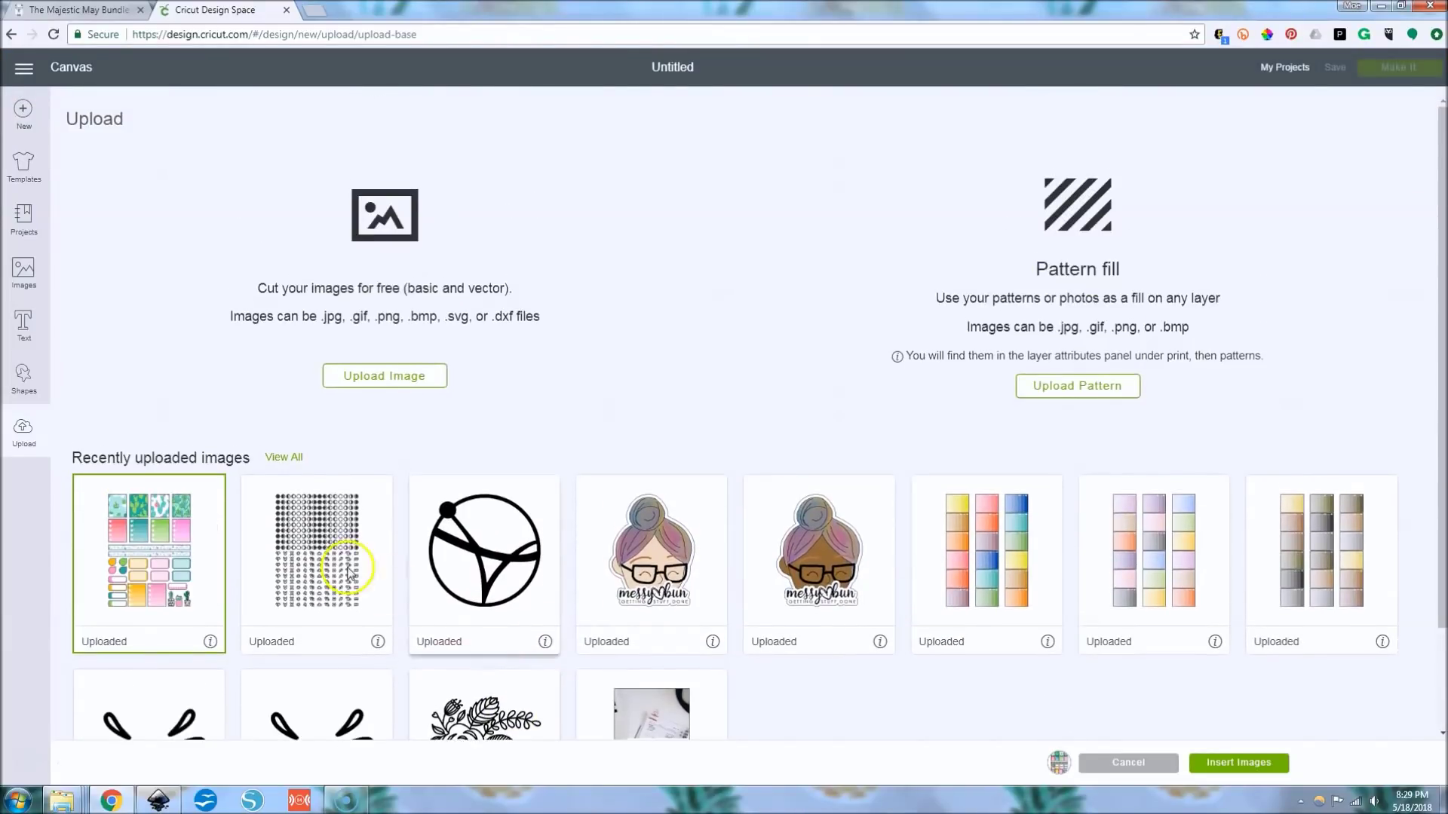
click(1235, 762)
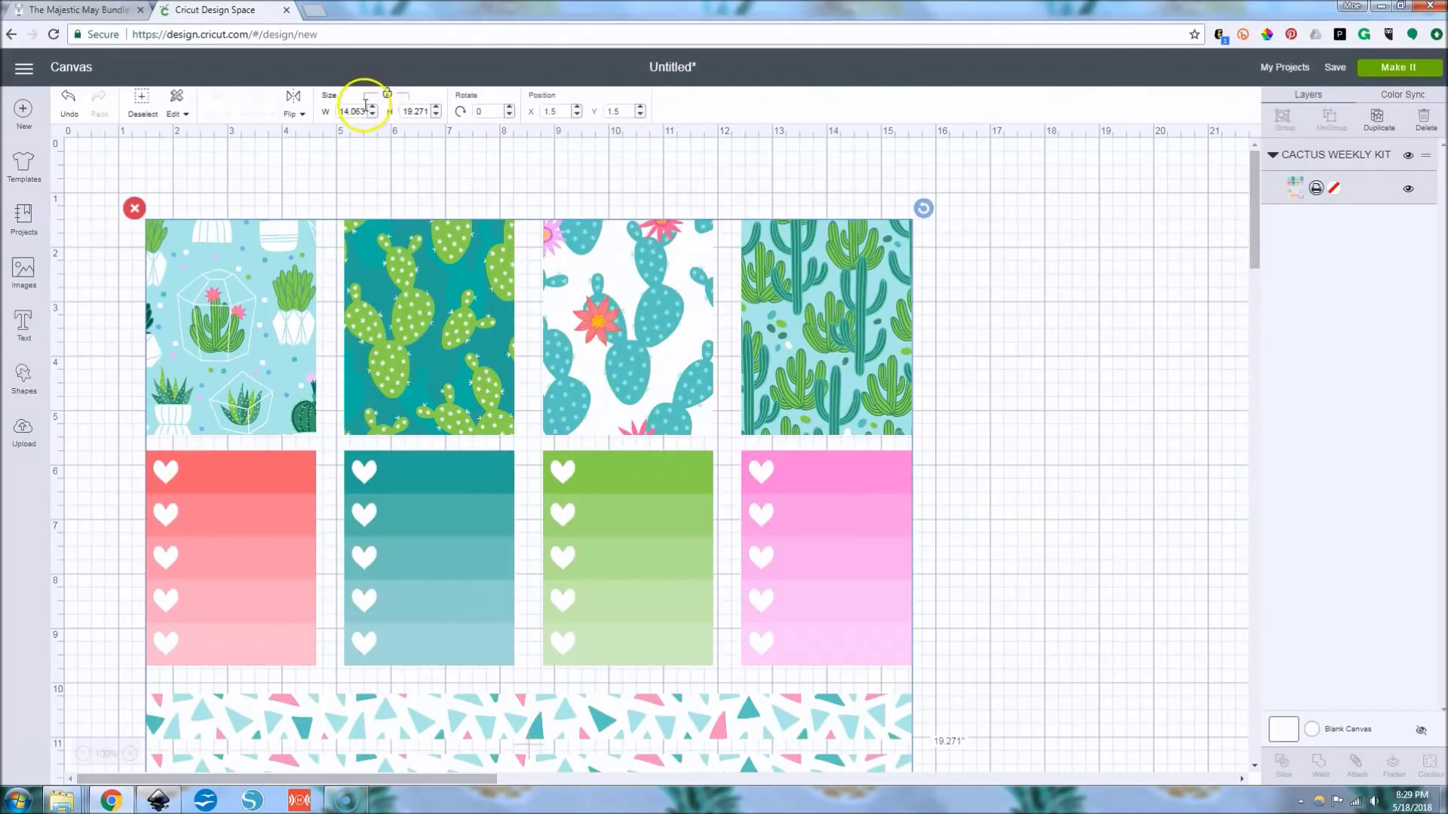
Set the sticker sheet's width to 6.75 in with its proportions locked
drag(365, 109, 330, 115)
key(BackSpace)
text(6.75)
key(Tab)
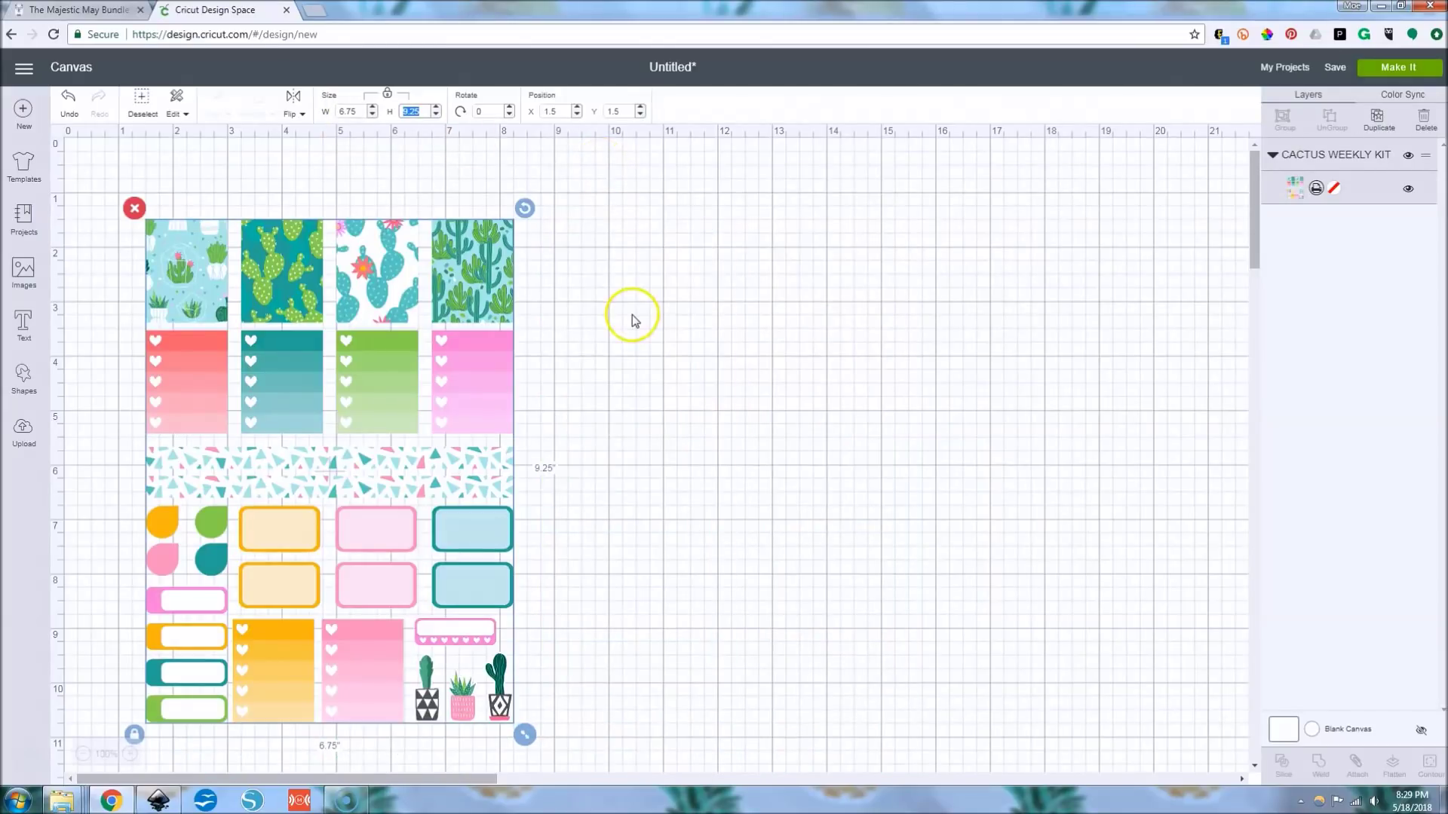
Preview the sticker sheet's print and cut layout on the mat, and return to the canvas
click(1387, 72)
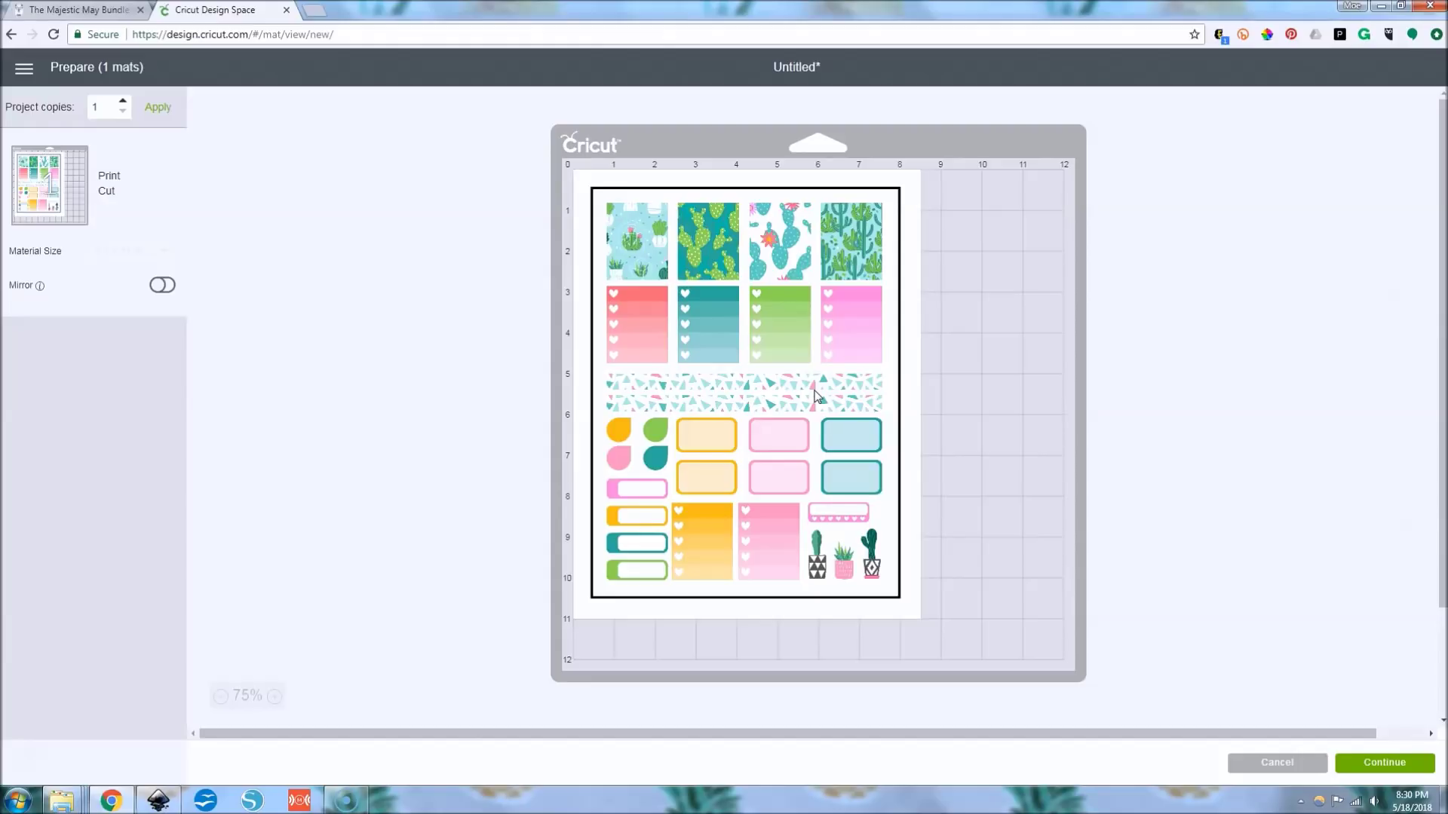
click(1247, 769)
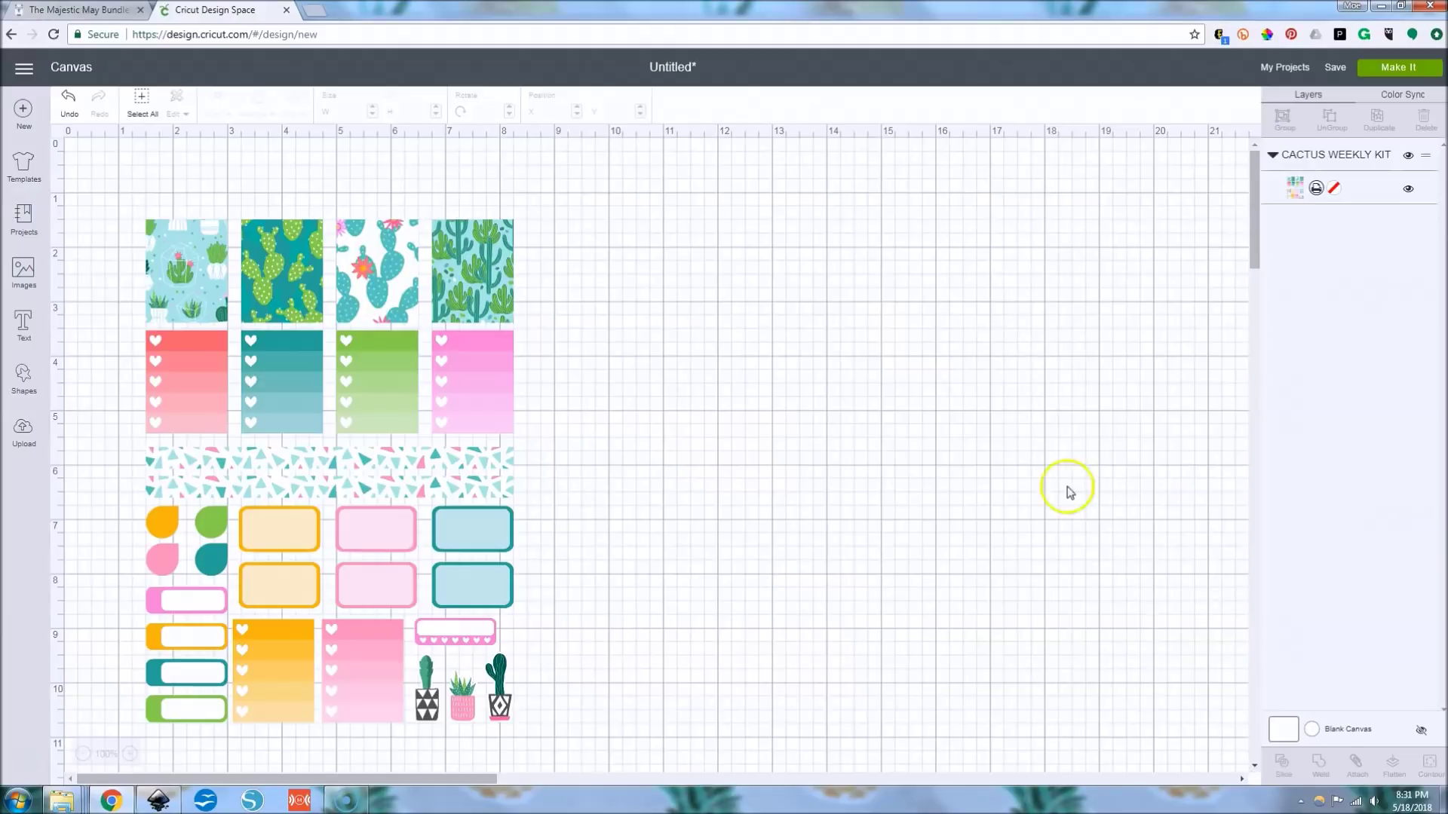
Look through the fonts and graphics on The Majestic May Bundle page, and return to the Cricut Design Space canvas
click(69, 12)
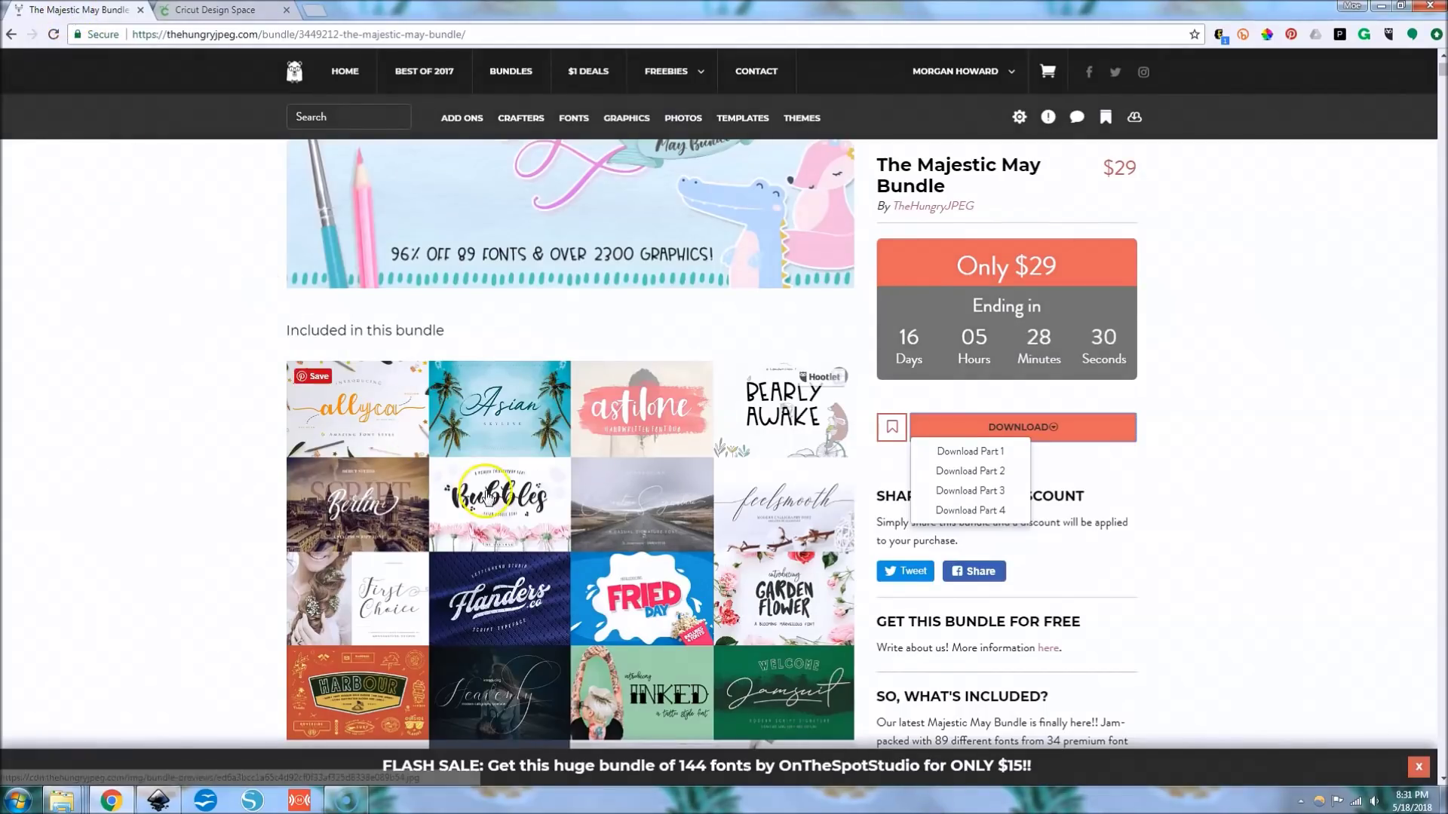
scroll(486, 494, up, 1)
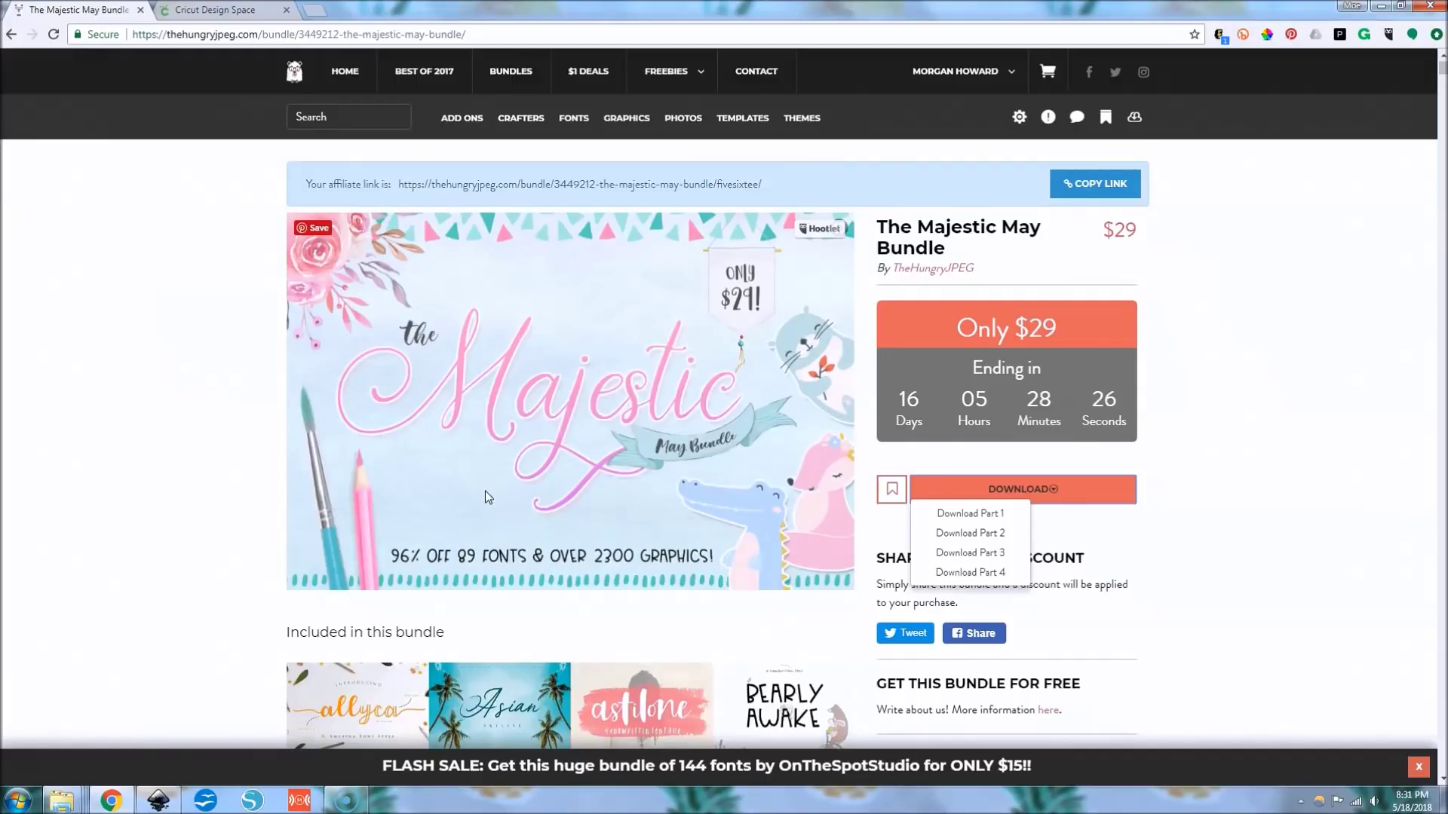
scroll(485, 492, down, 8)
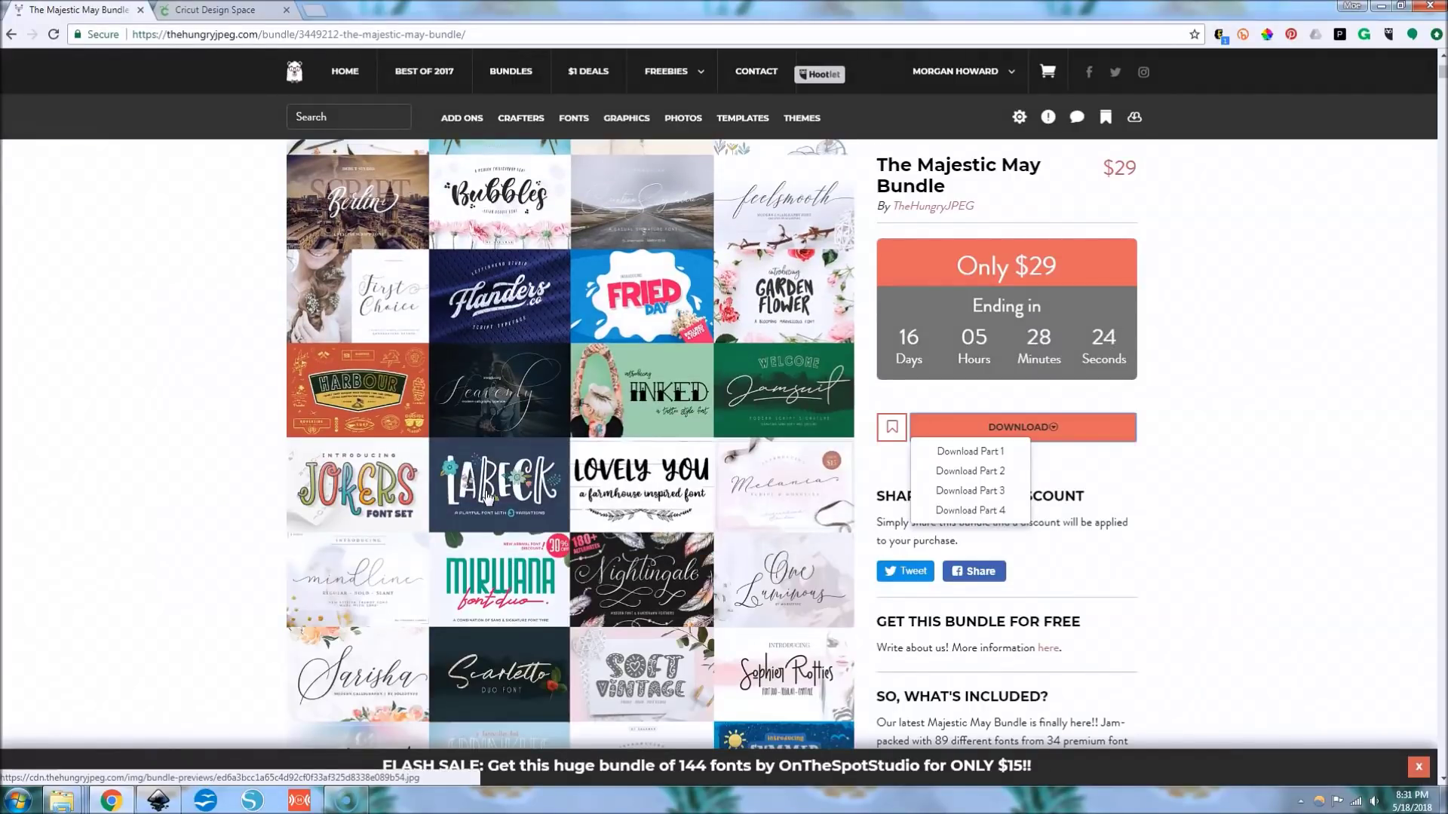
click(215, 9)
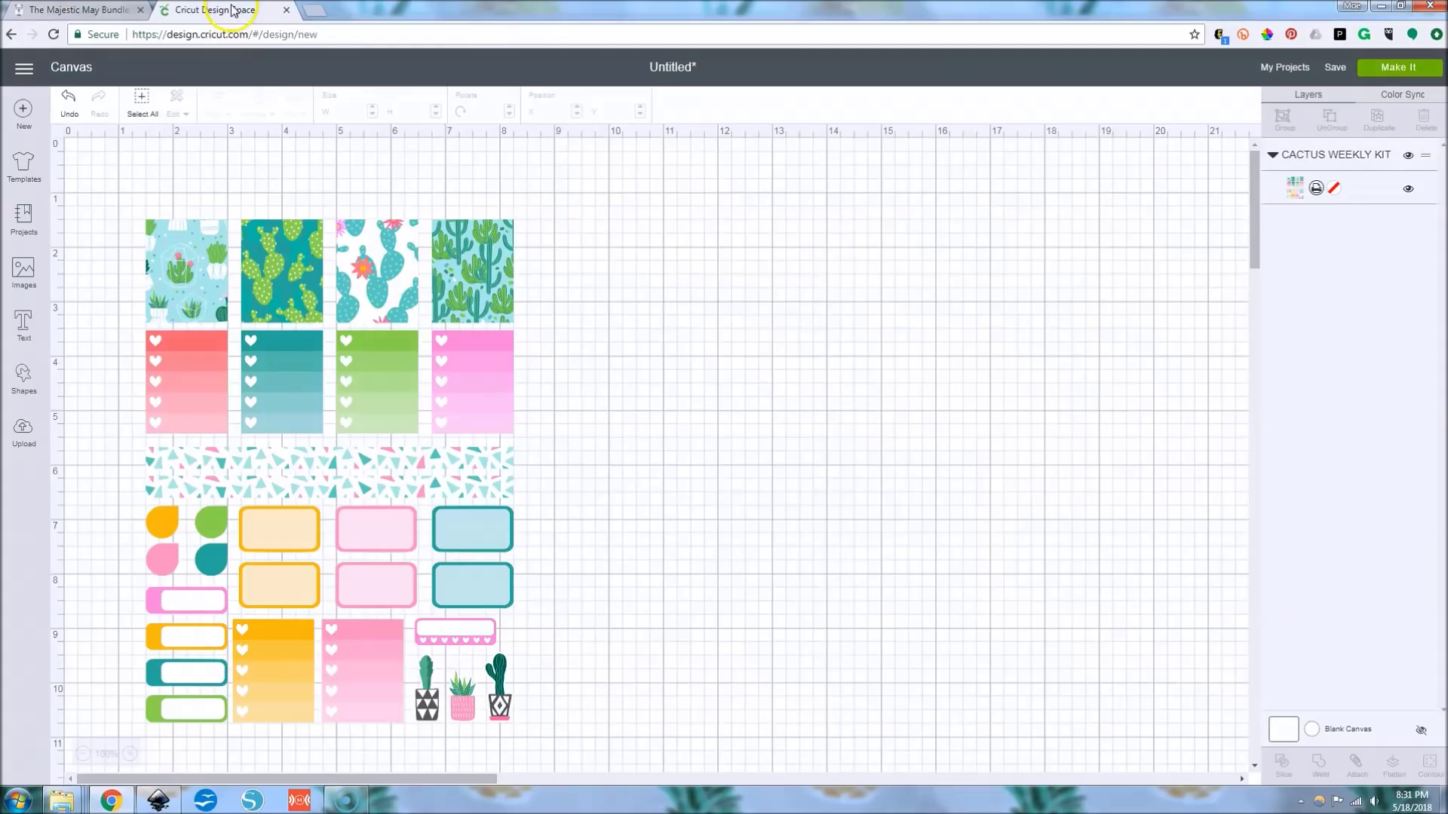